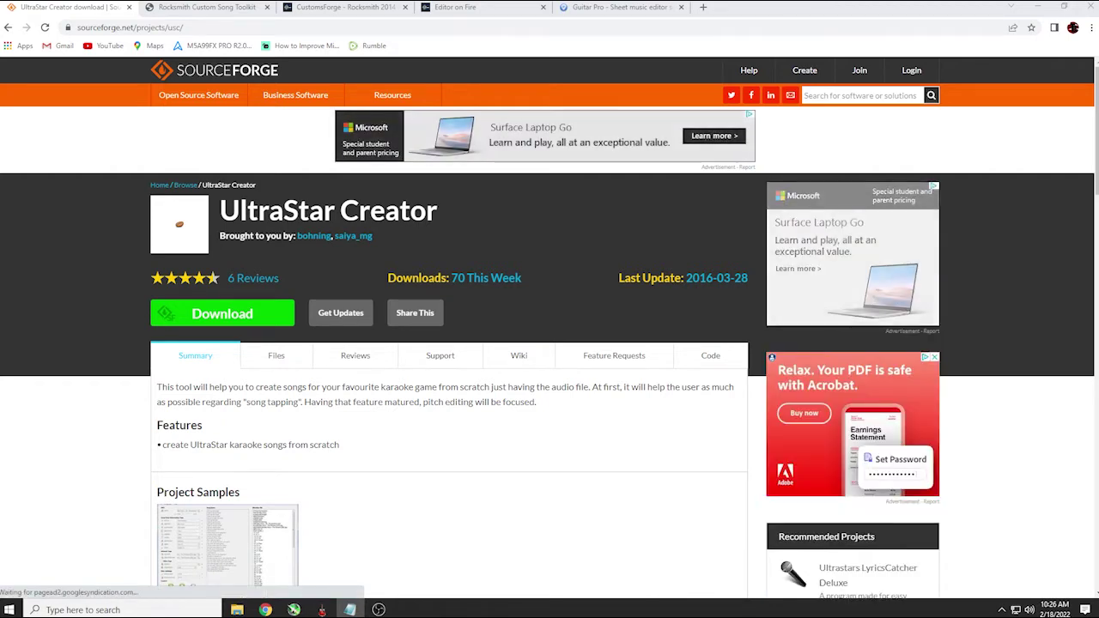
Look through the pages for Rocksmith Custom Song Toolkit, the Wwise 2013 topic, Editor on Fire, Guitar Pro and CustomsForge Ignition4
click(204, 7)
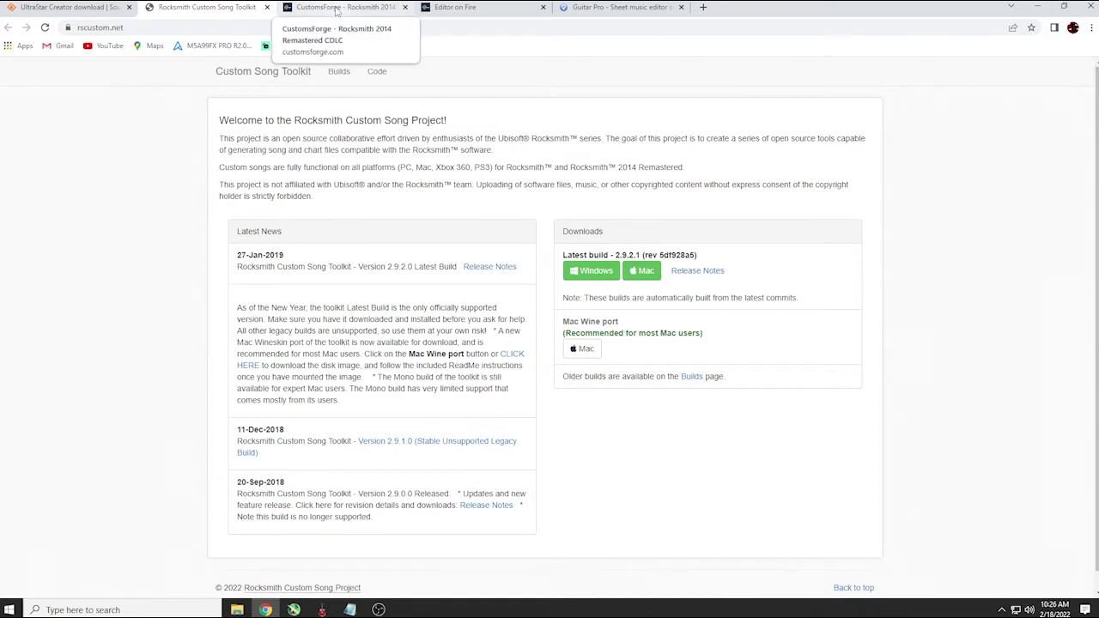
click(336, 8)
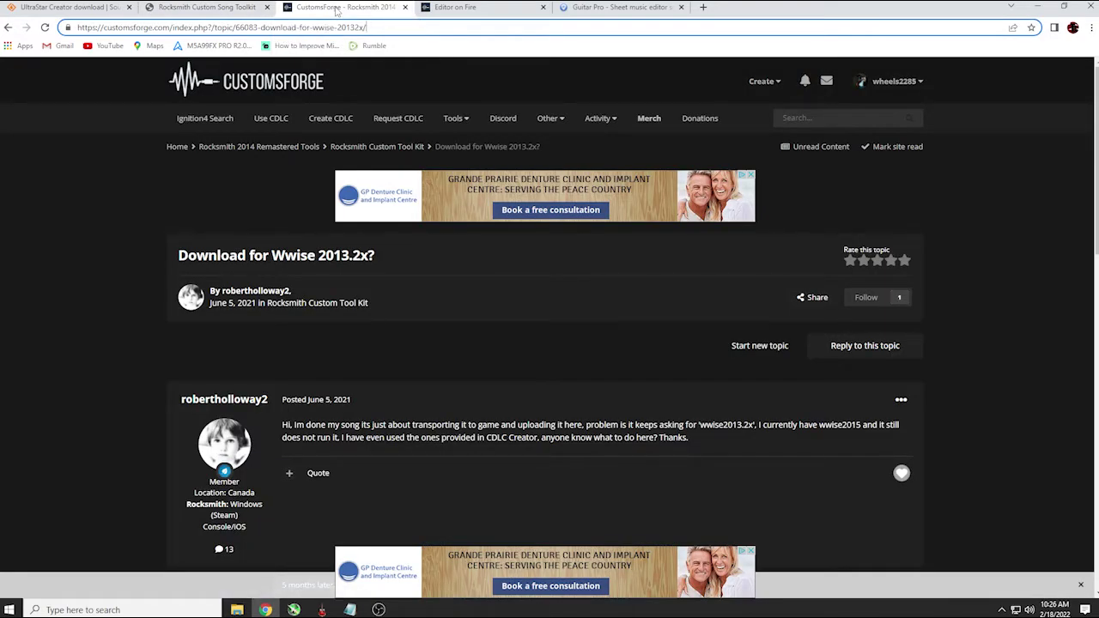
click(460, 9)
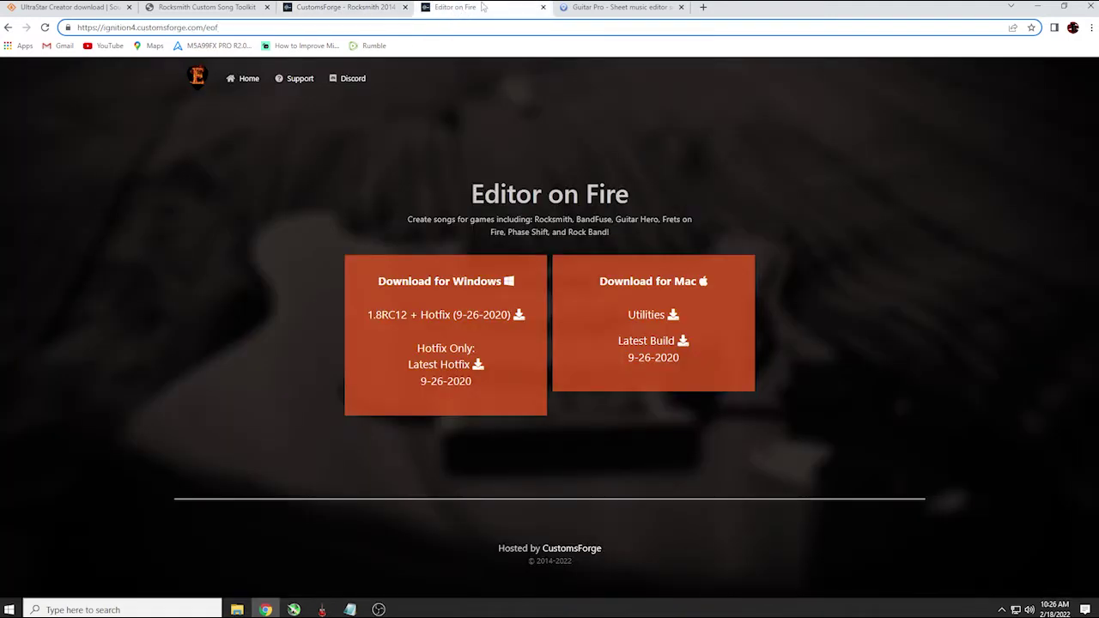
click(605, 9)
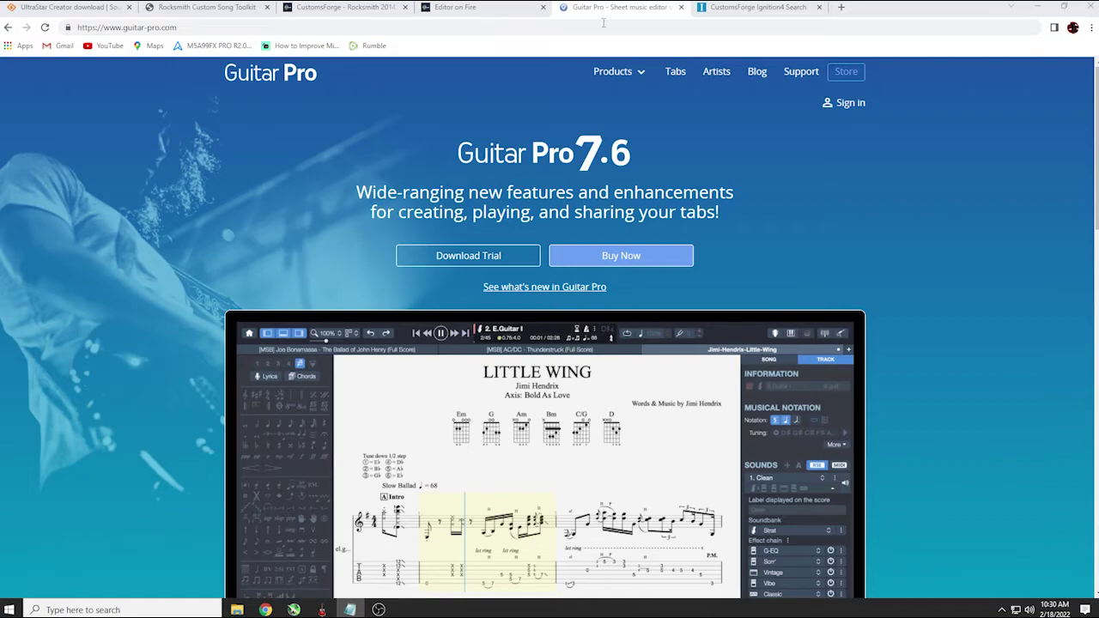
click(755, 6)
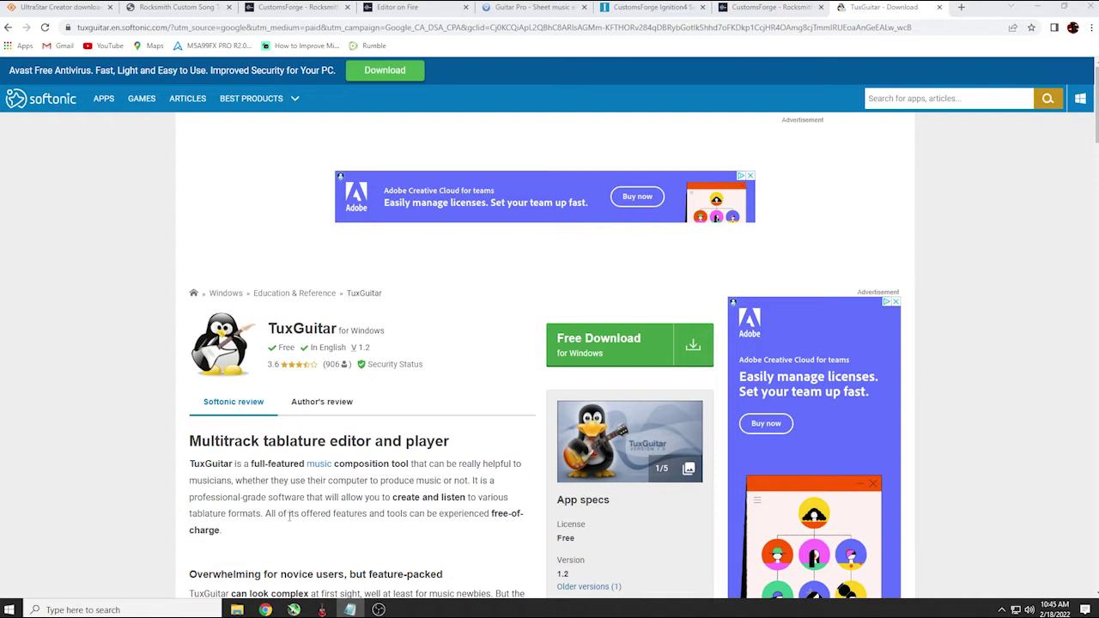
click(1037, 7)
click(383, 263)
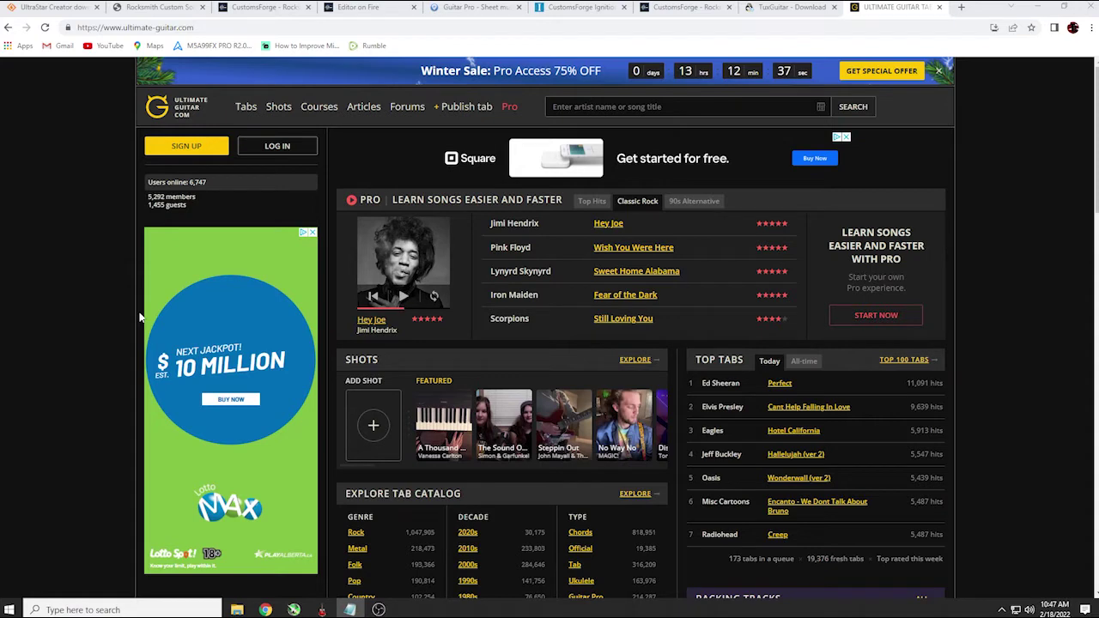
Search Ultimate Guitar for "default deny", filter the results to Guitar Pro, and open the Guitar Pro tab of Deny
click(678, 107)
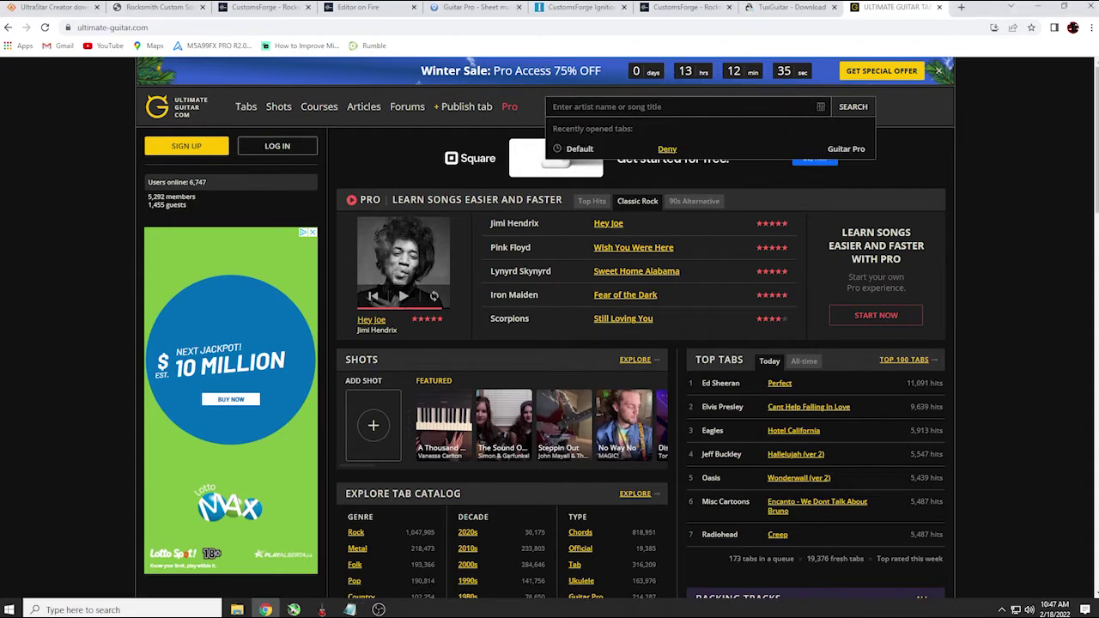
text(default deny)
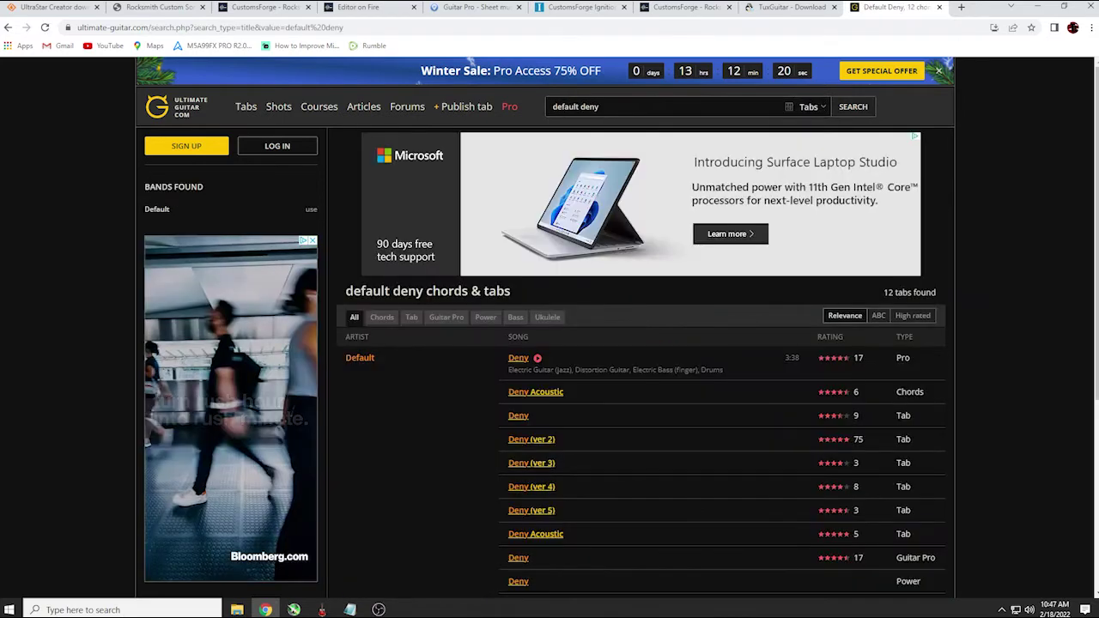
click(445, 318)
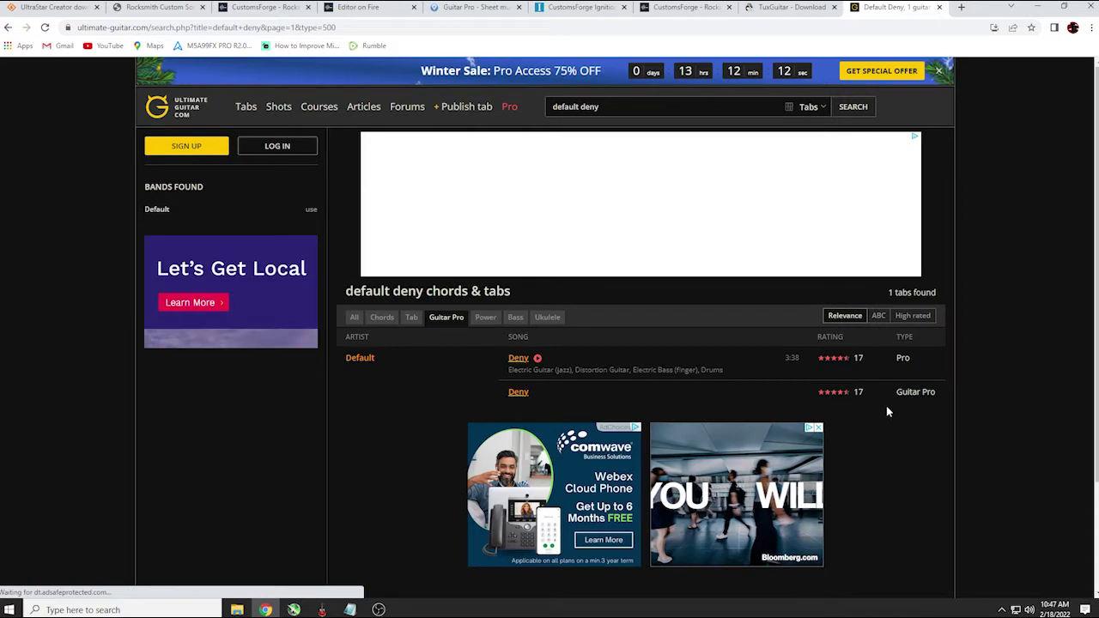
click(515, 394)
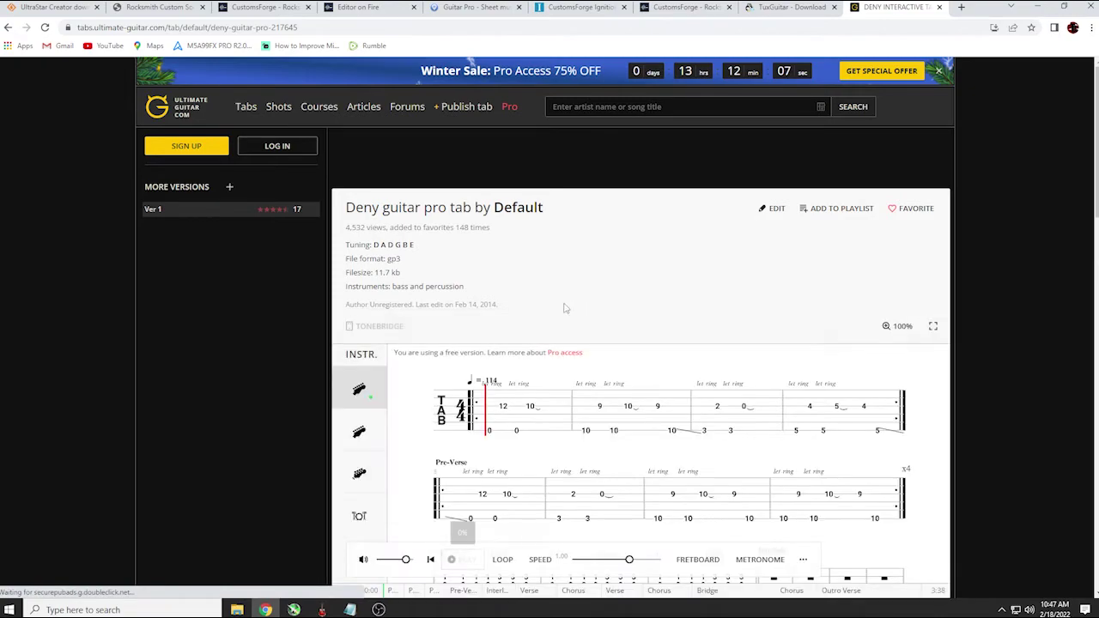
Examine the clean guitar part of the Deny tab, its instrument list and the Guitar Pro download section
scroll(564, 307, down, 10)
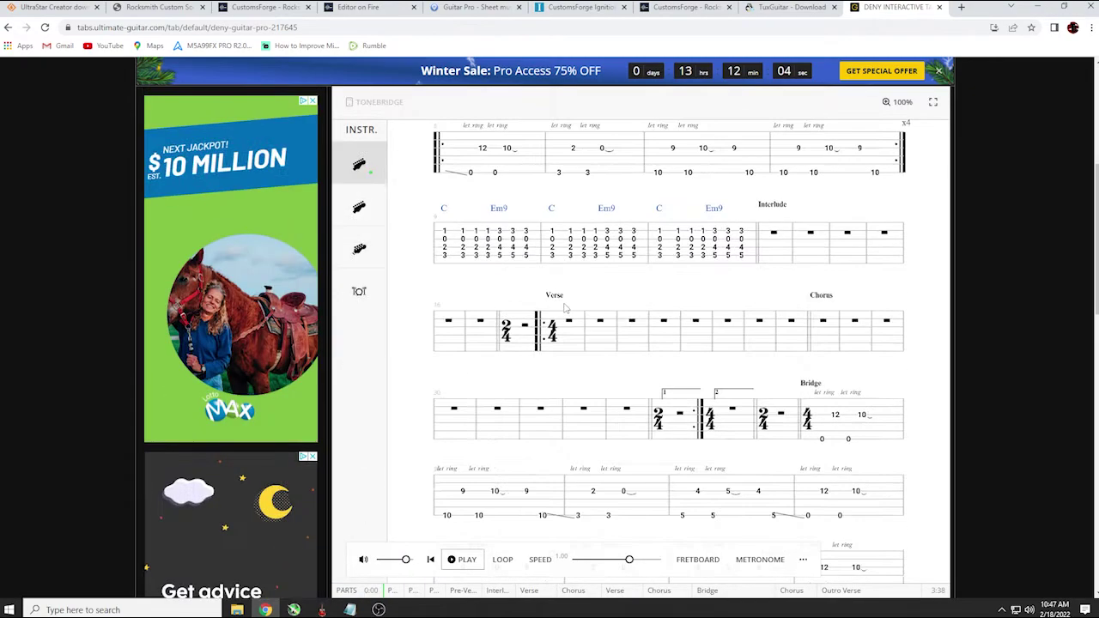
scroll(564, 307, down, 5)
scroll(478, 418, up, 10)
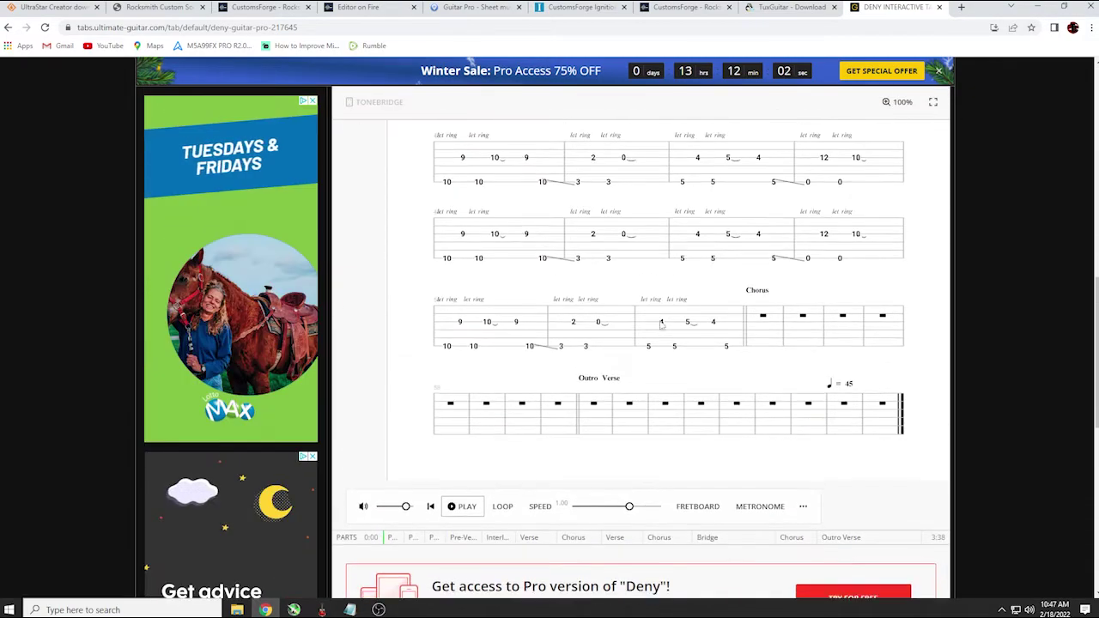
scroll(477, 418, up, 3)
mouse_move(361, 378)
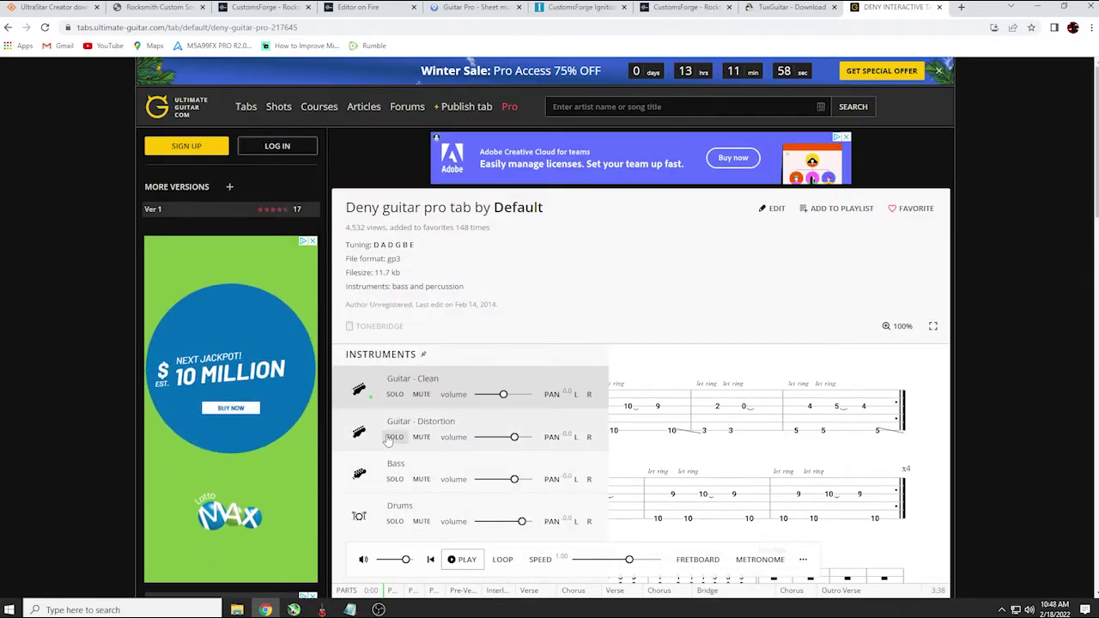
click(421, 437)
scroll(642, 361, down, 10)
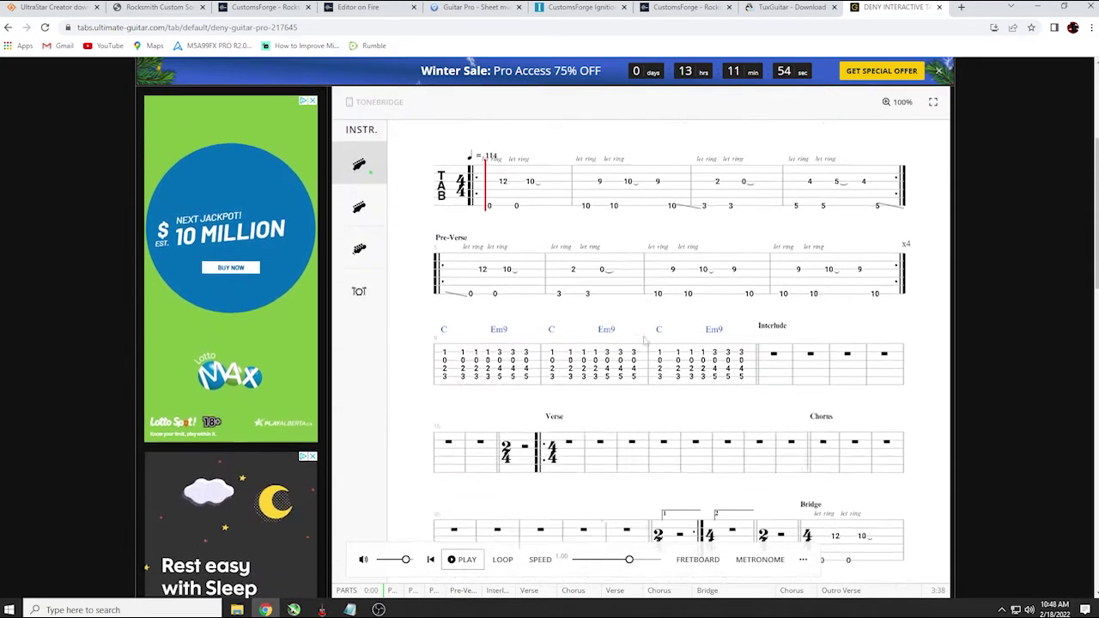
scroll(642, 361, down, 3)
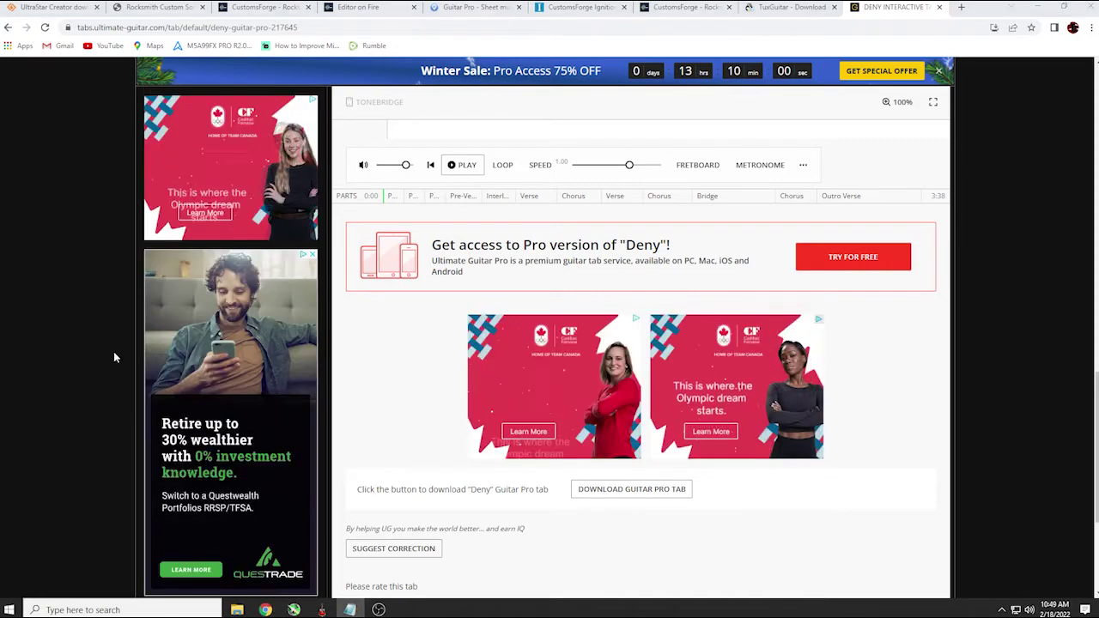
scroll(502, 359, up, 10)
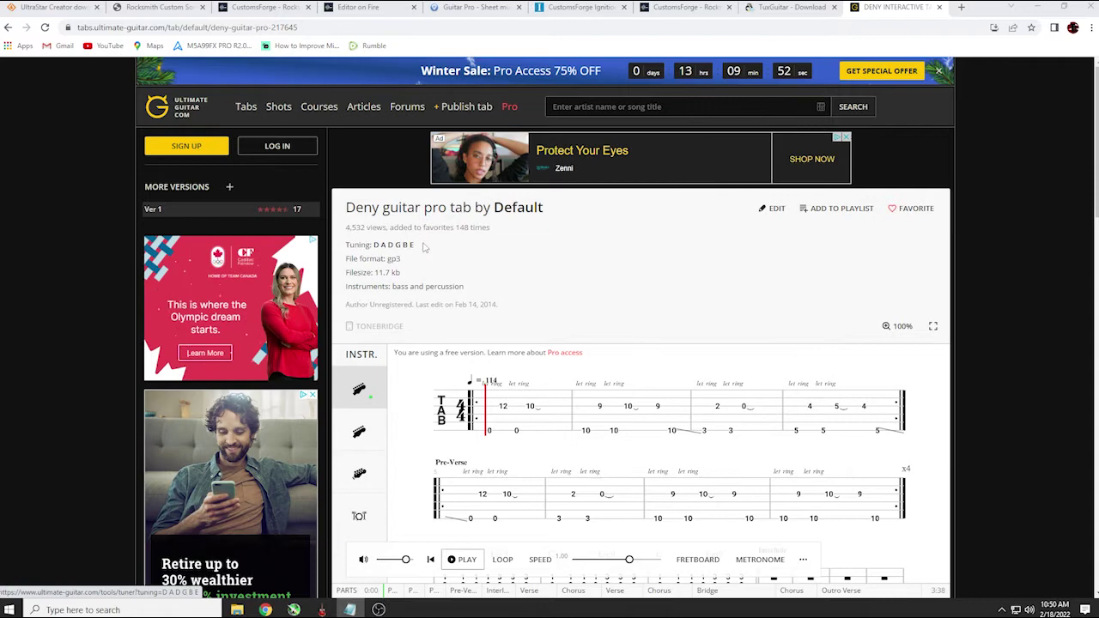
Display the distortion guitar and bass parts of the Deny tab and read through the bass notation
click(361, 431)
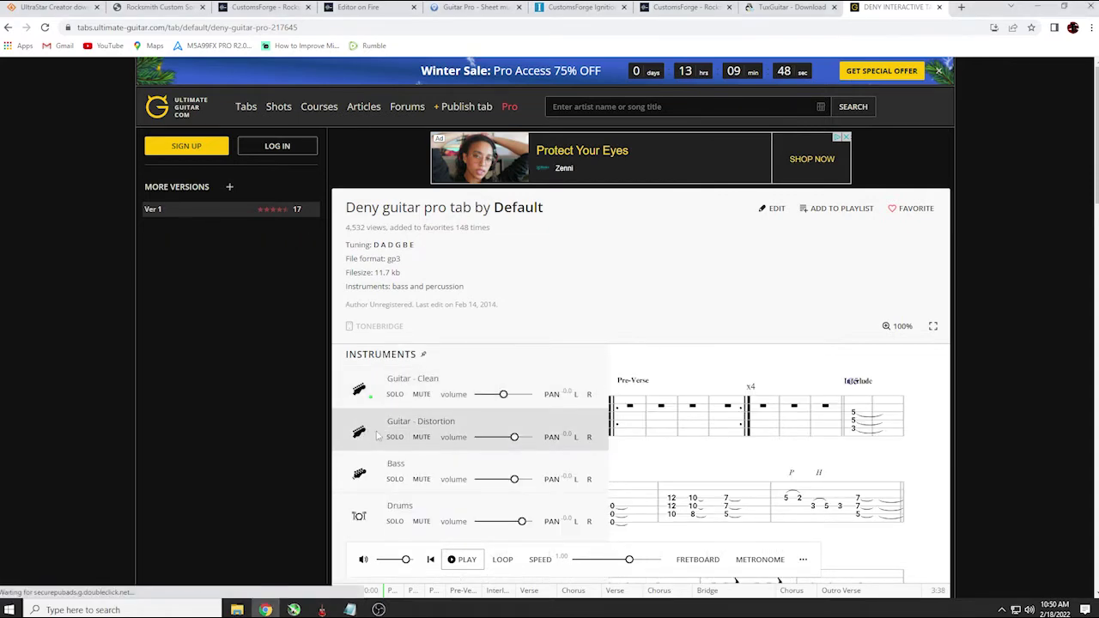
click(362, 468)
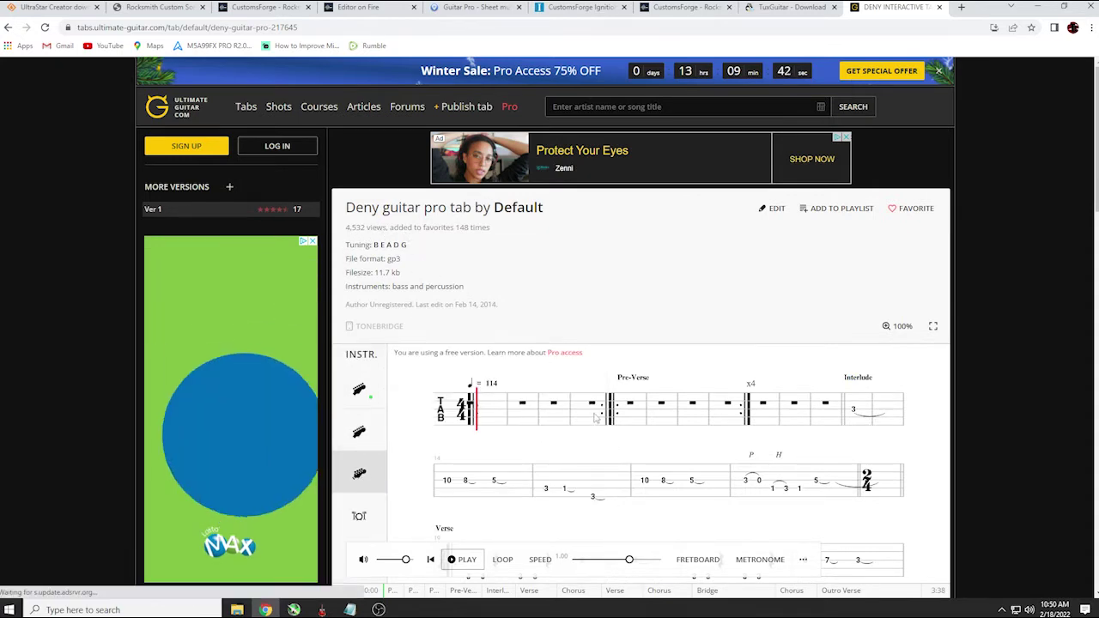
scroll(600, 421, down, 2)
scroll(600, 421, down, 10)
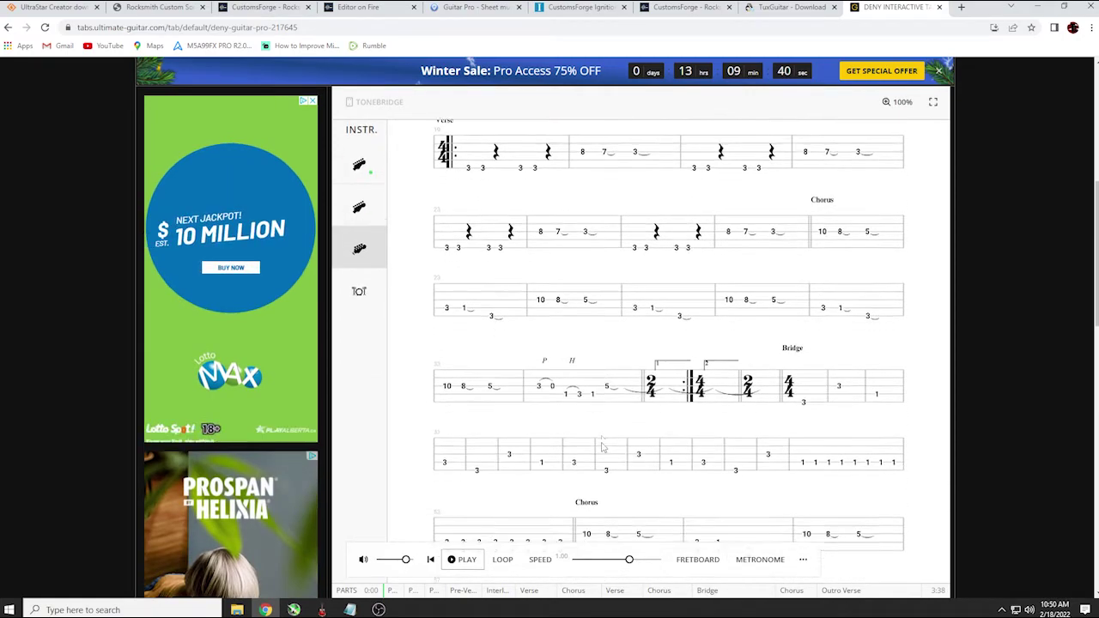
scroll(601, 458, down, 5)
scroll(605, 460, up, 8)
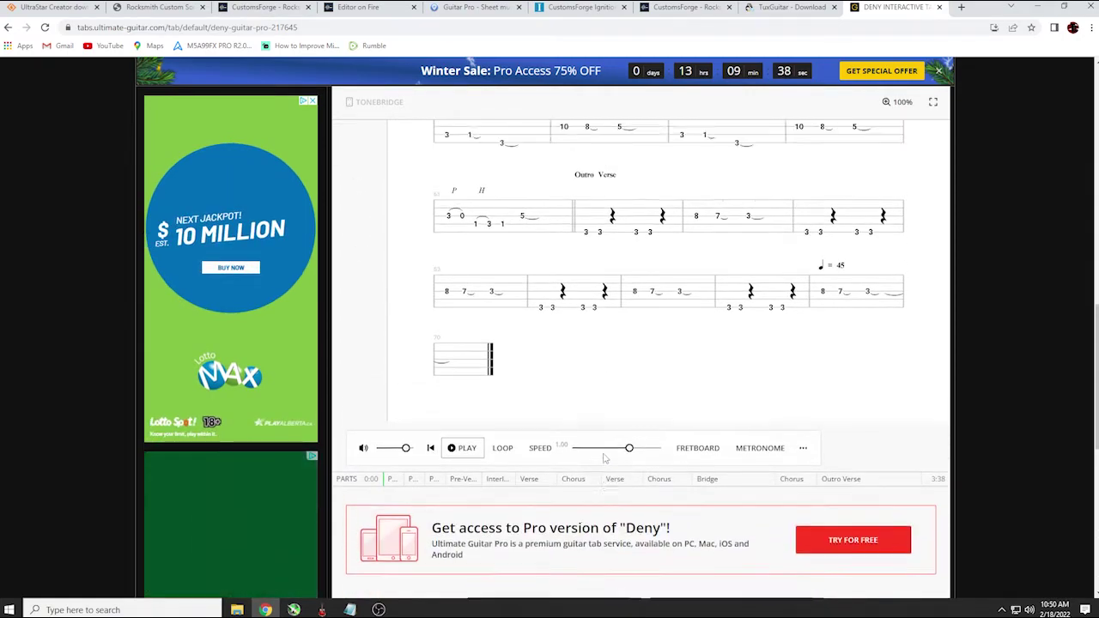
scroll(607, 458, up, 10)
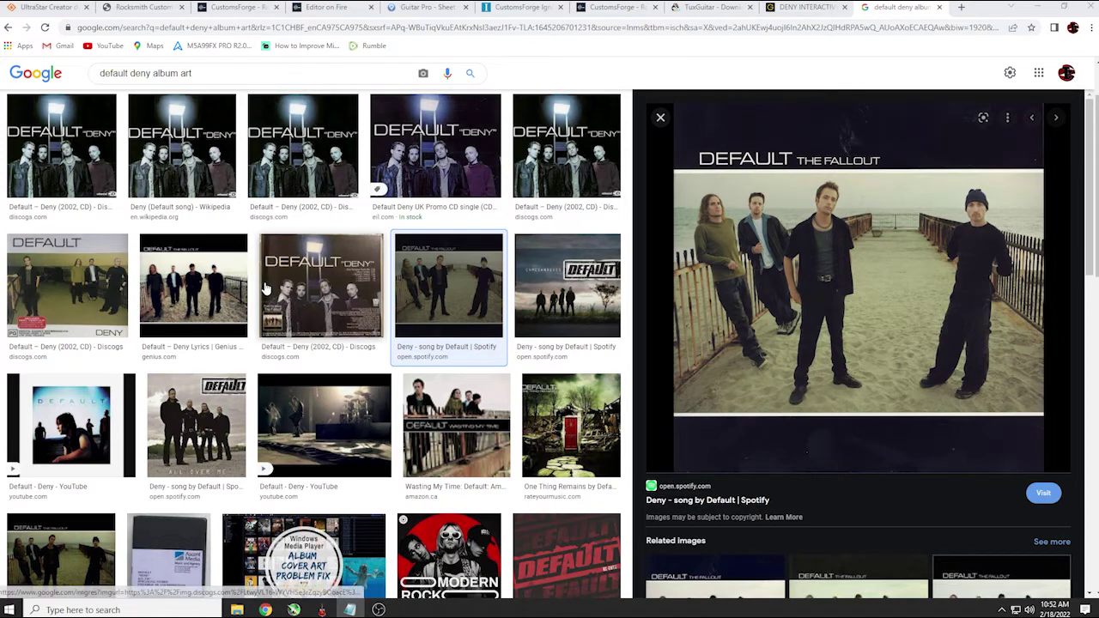
Choose the Default "Deny" single cover from the album art image results
scroll(318, 283, up, 1)
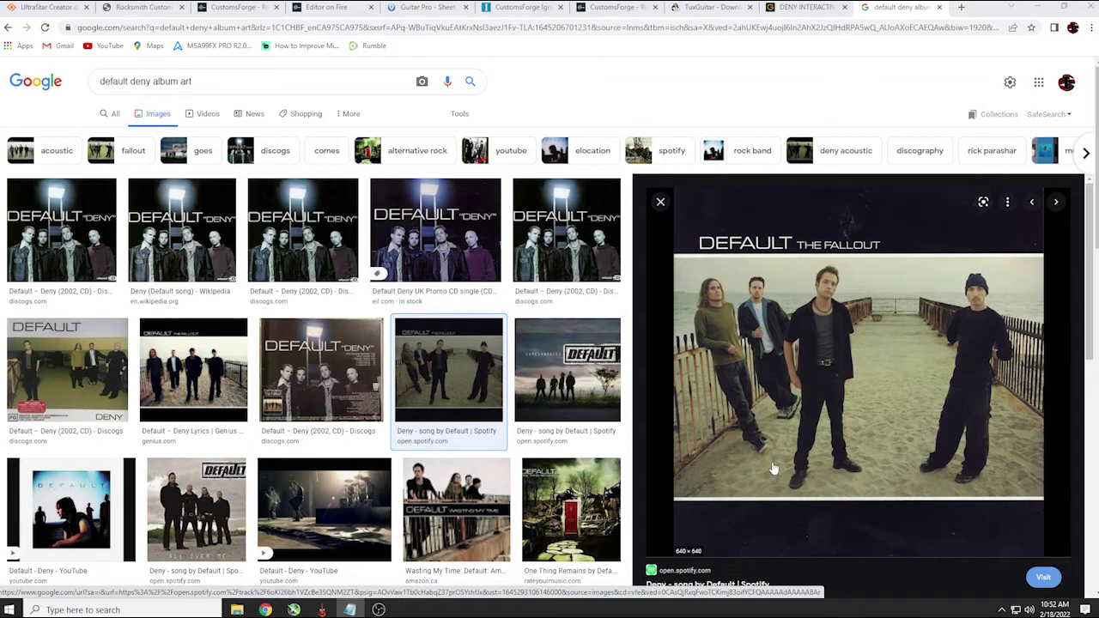
click(307, 215)
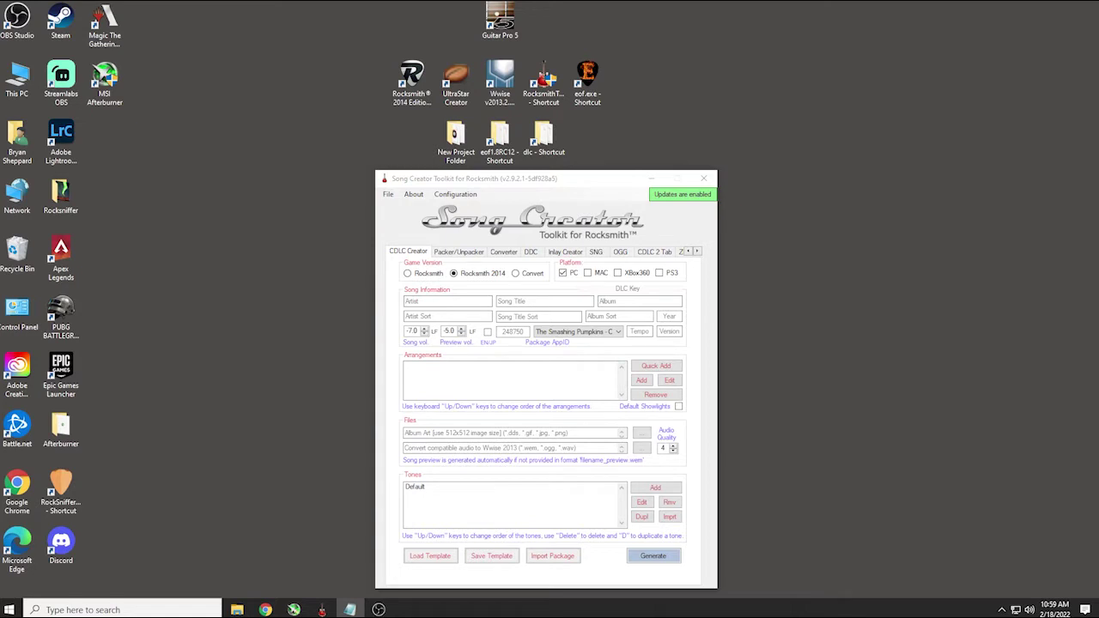
Switch to Song Creator Toolkit for Rocksmith and open its general configuration
click(372, 68)
click(450, 196)
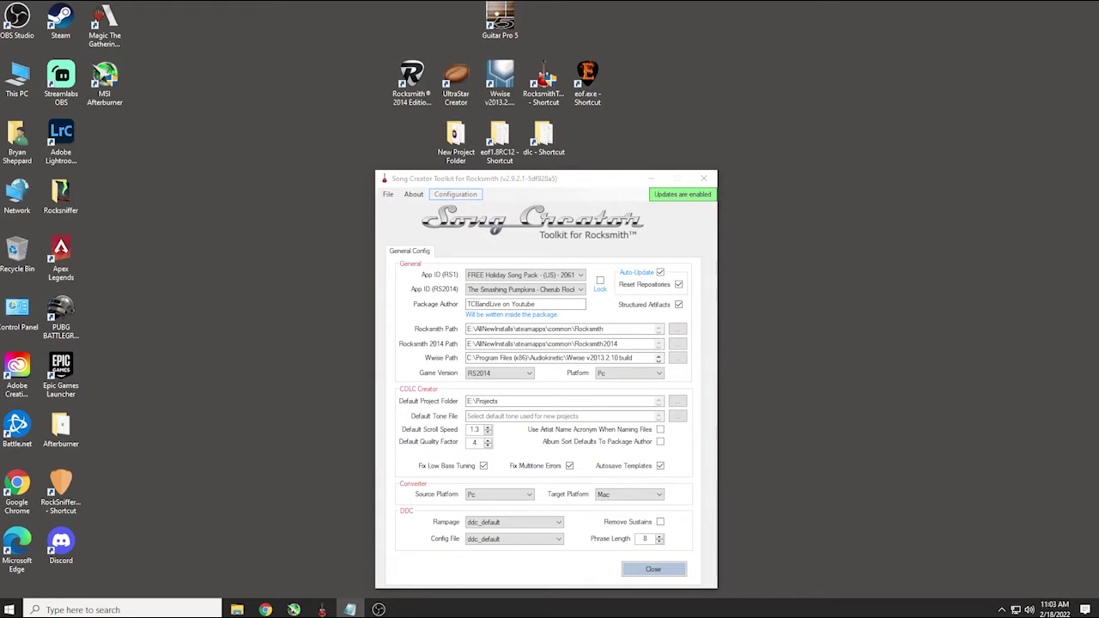
Launch Editor on Fire and review its Settings dialog for delay, buffer size and playback options
double_click(587, 81)
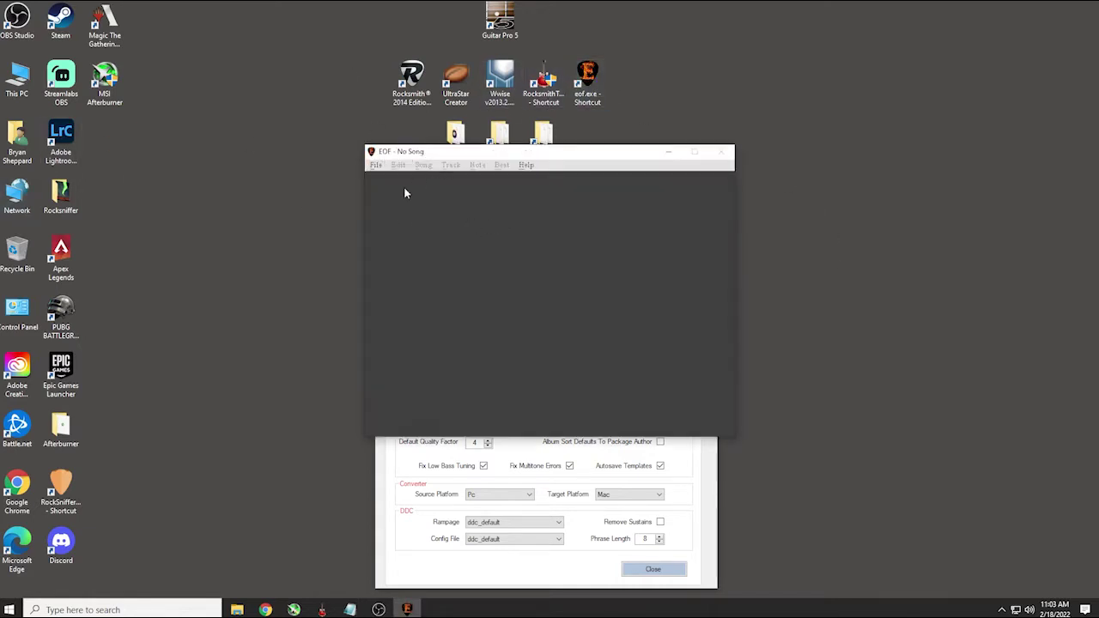
click(375, 165)
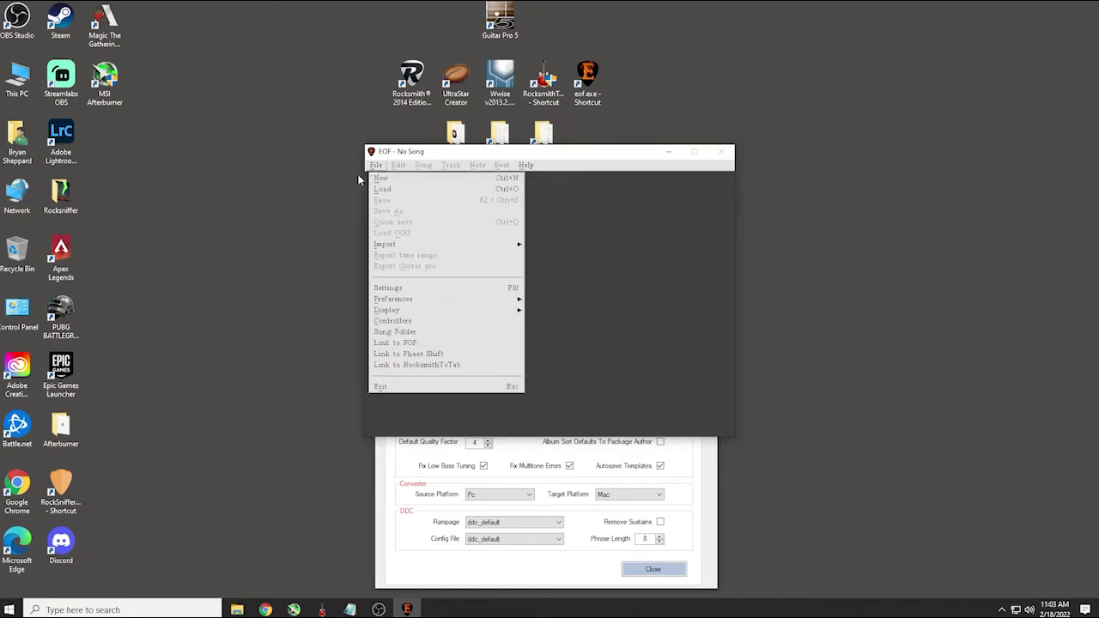
click(457, 289)
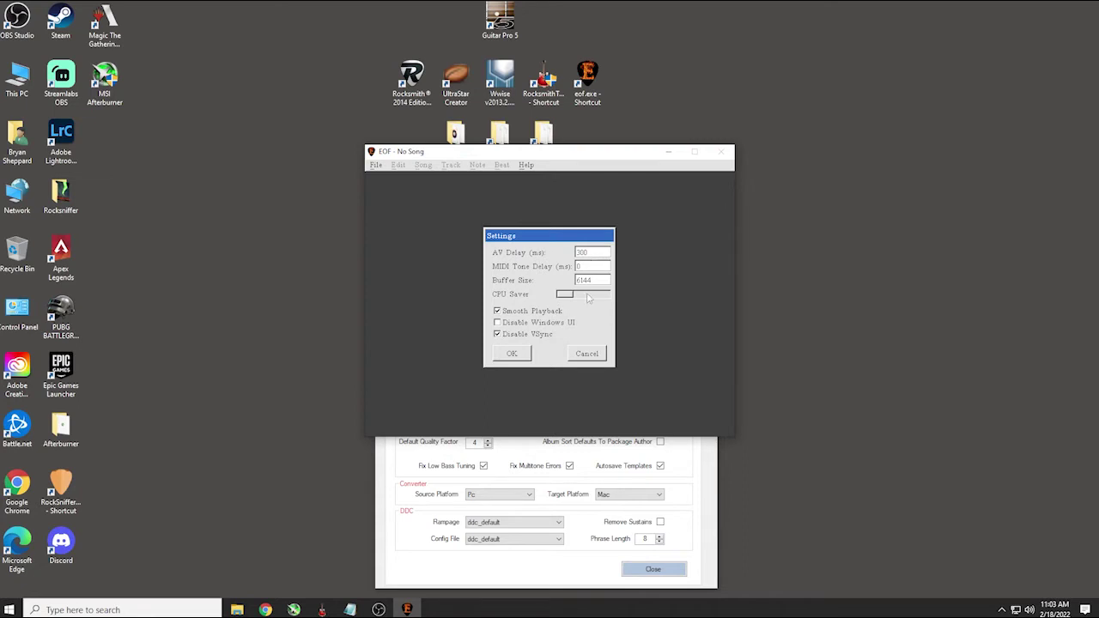
click(587, 354)
Open the Preferences dialog of Editor on Fire
click(377, 166)
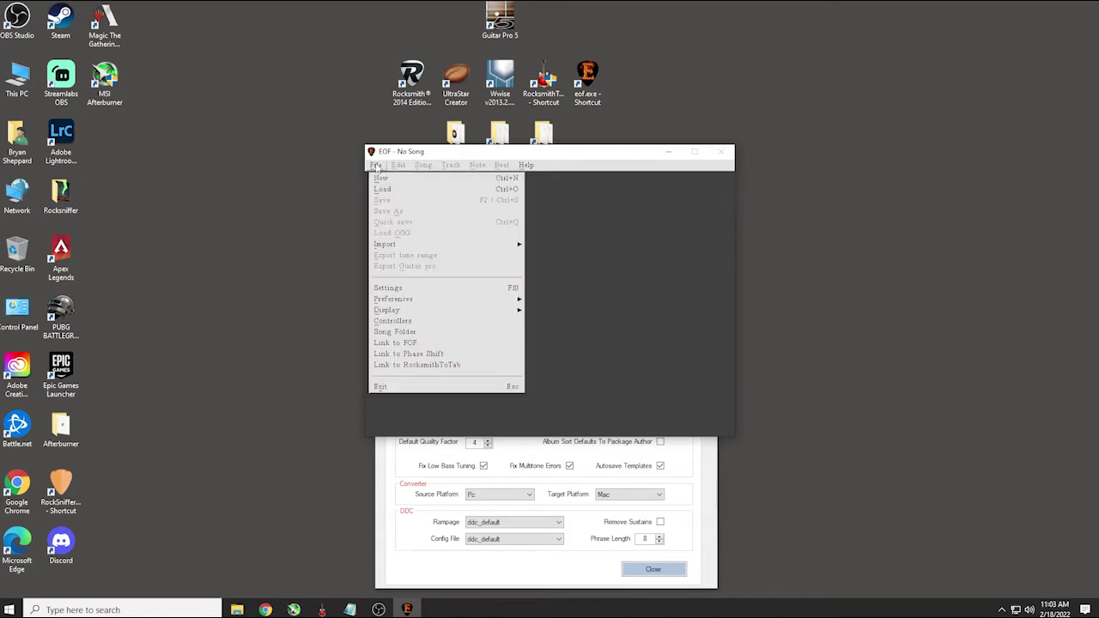
mouse_move(464, 301)
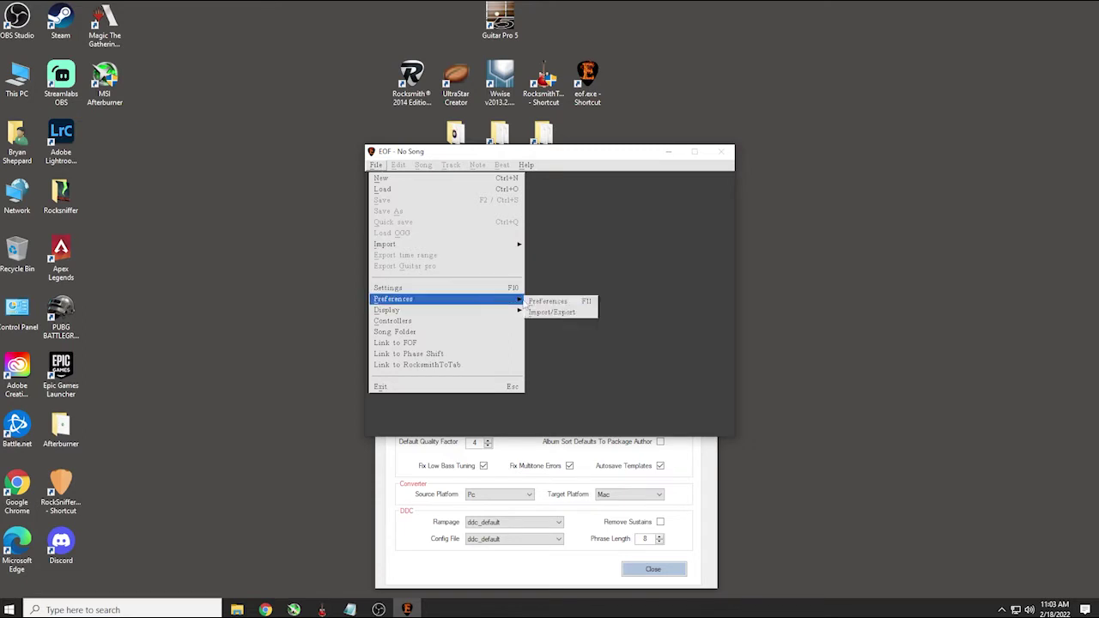
click(553, 301)
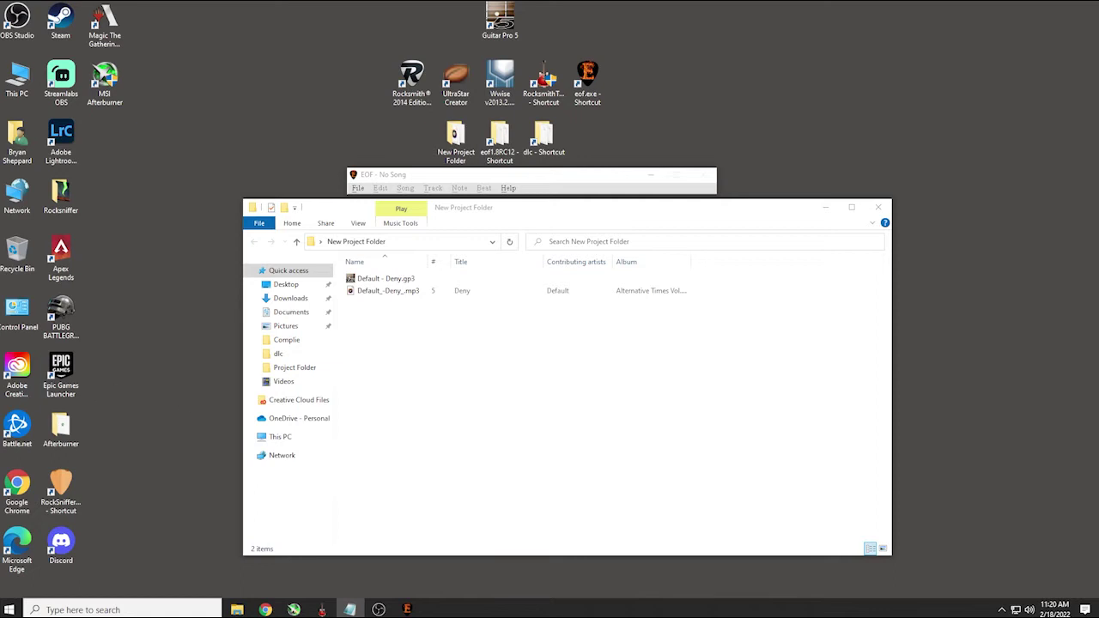
Check the bit rate of Default_-Deny_.mp3 in the detailed file properties
right_click(421, 291)
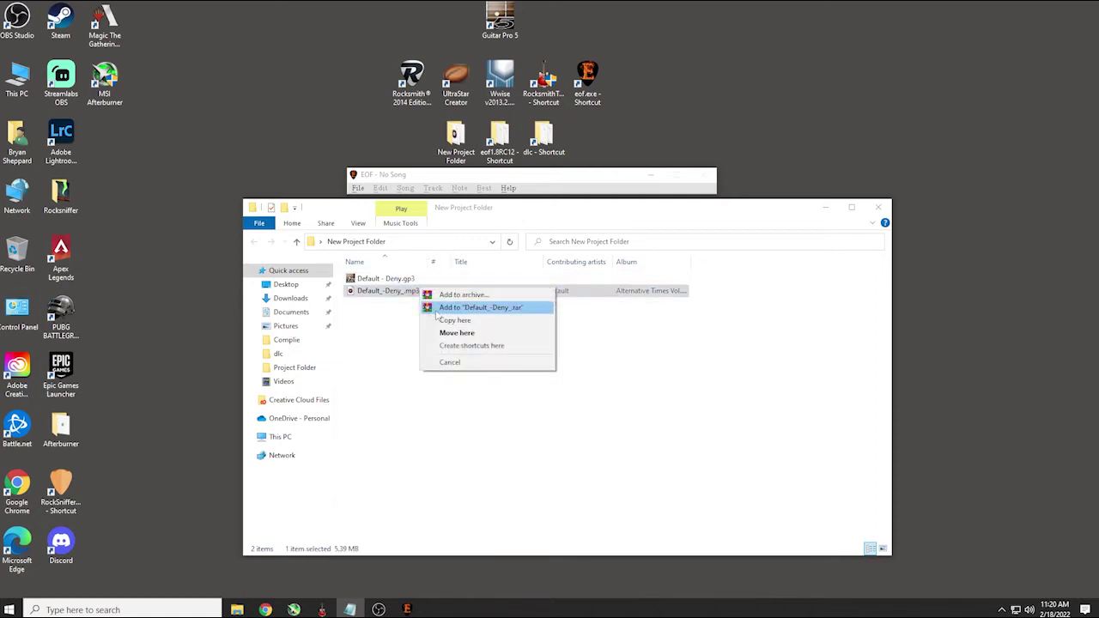
right_click(405, 293)
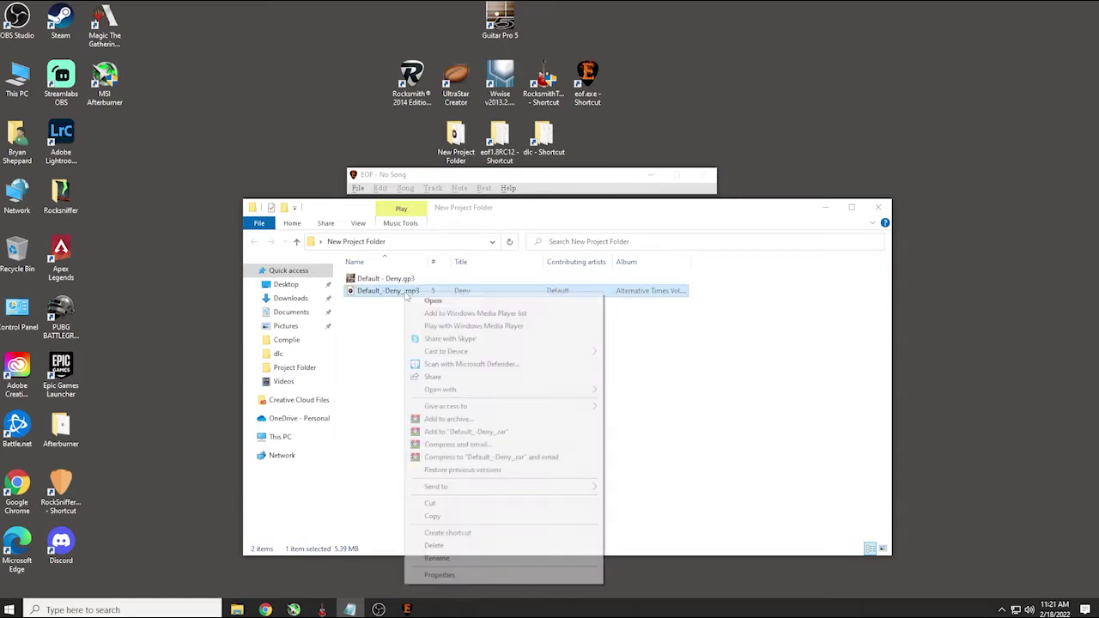
click(439, 575)
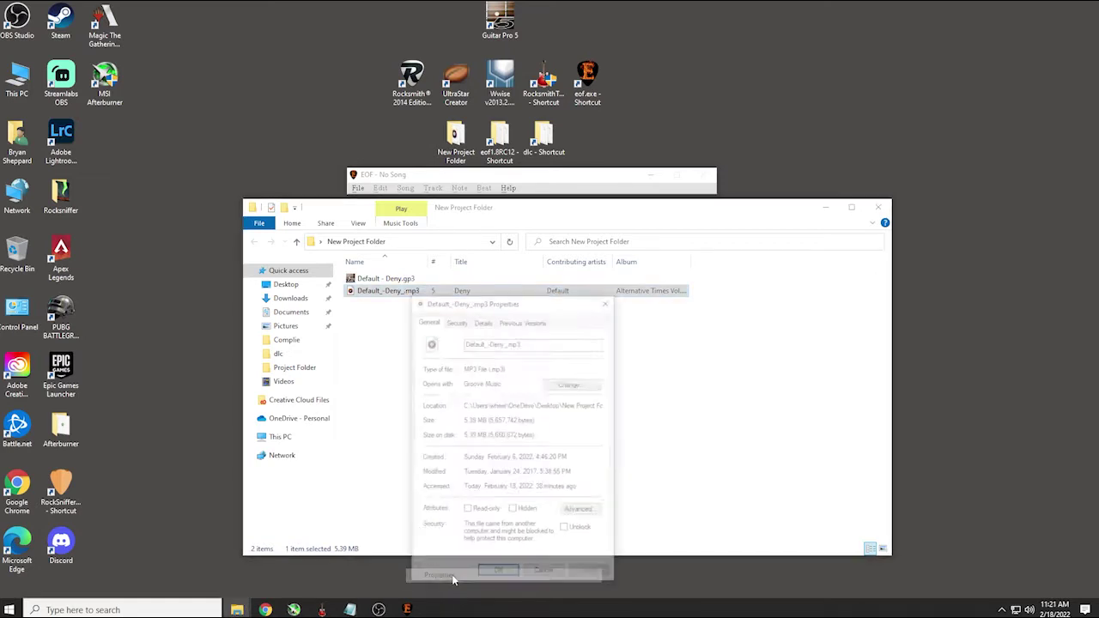
click(483, 319)
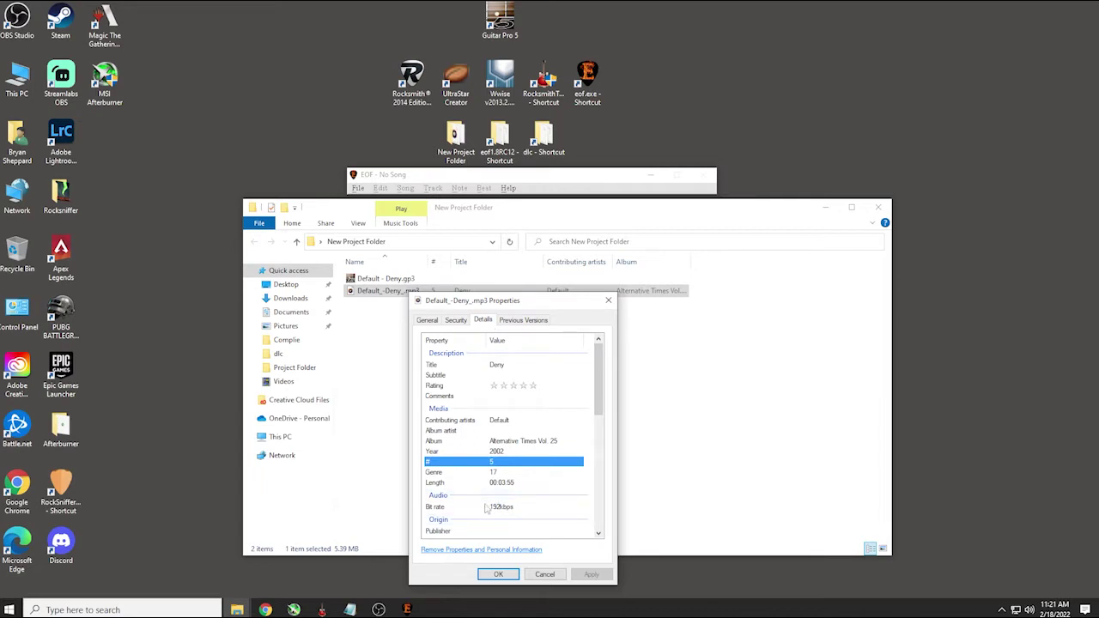
click(541, 573)
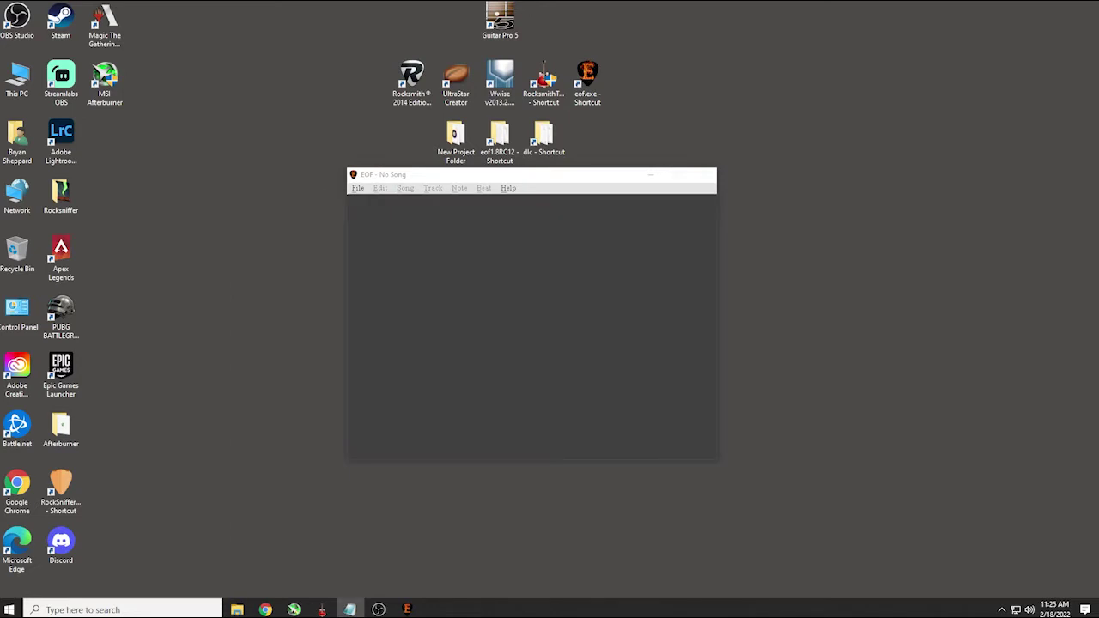
Start a new song in Editor on Fire using Default_-Deny_.mp3 from New Project Folder
click(350, 193)
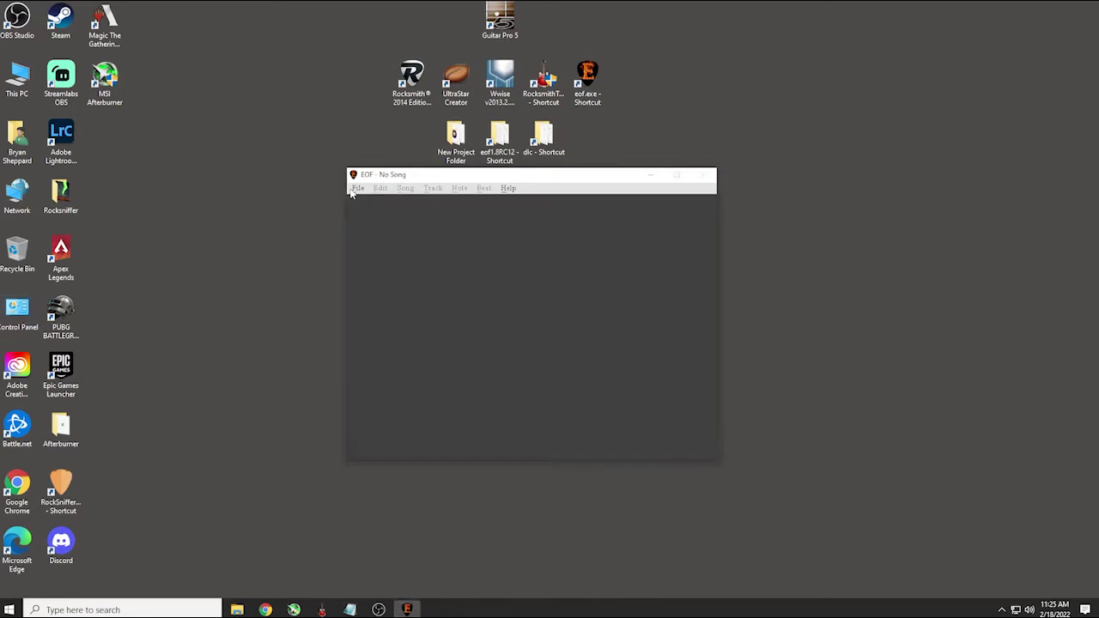
click(354, 189)
click(364, 205)
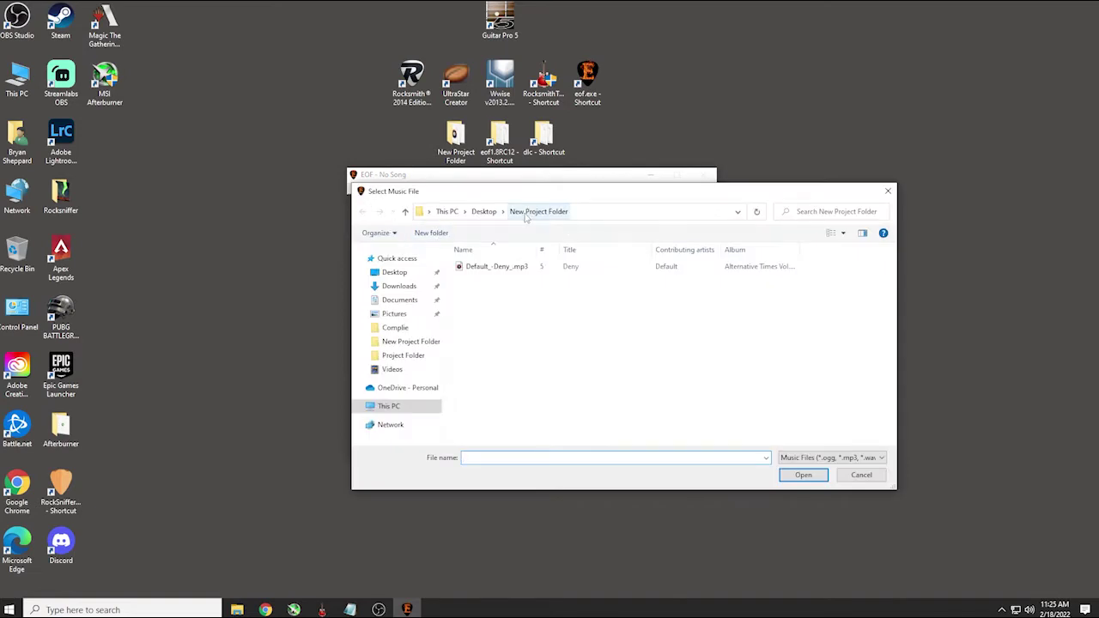
click(501, 269)
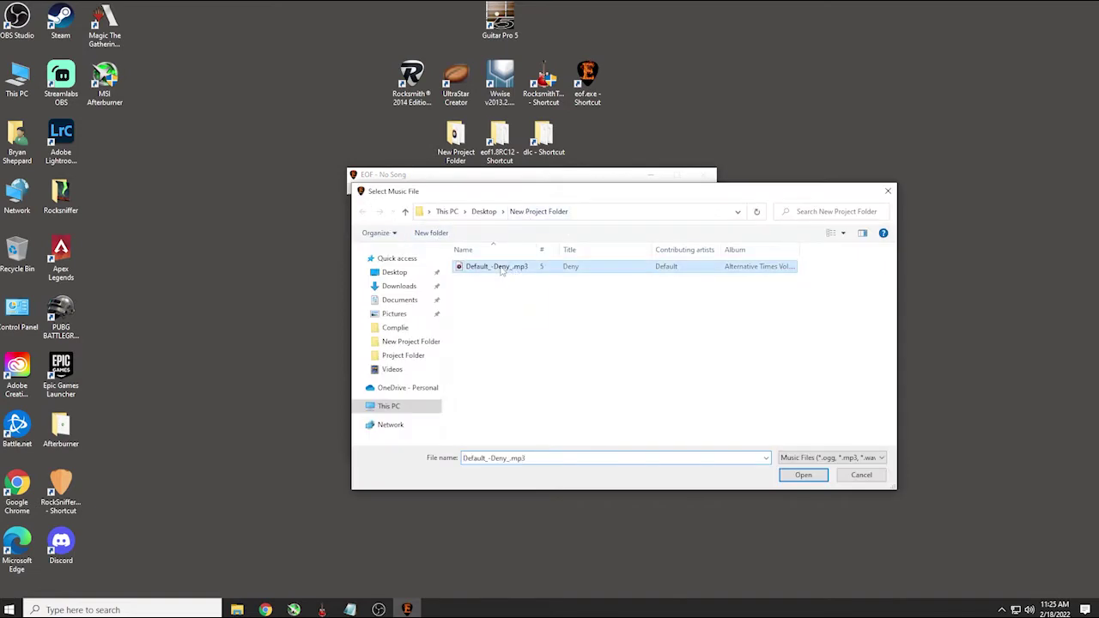
click(803, 476)
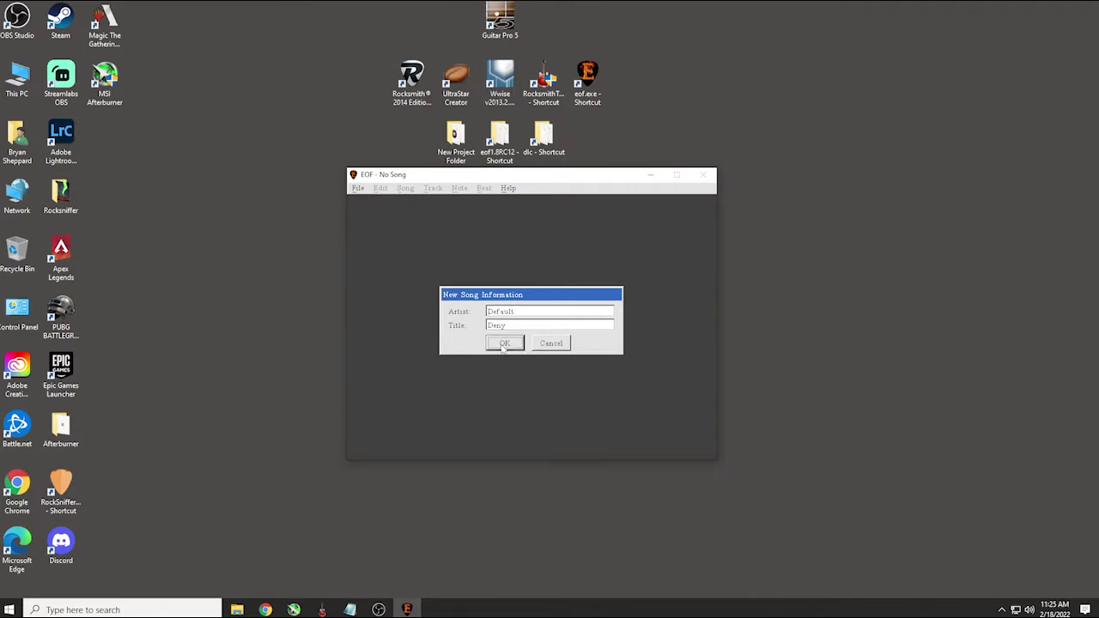
Accept artist Default and title Deny, create the new folder "Default - Deny", and set the OGG encoder quality to 192kbps
click(504, 344)
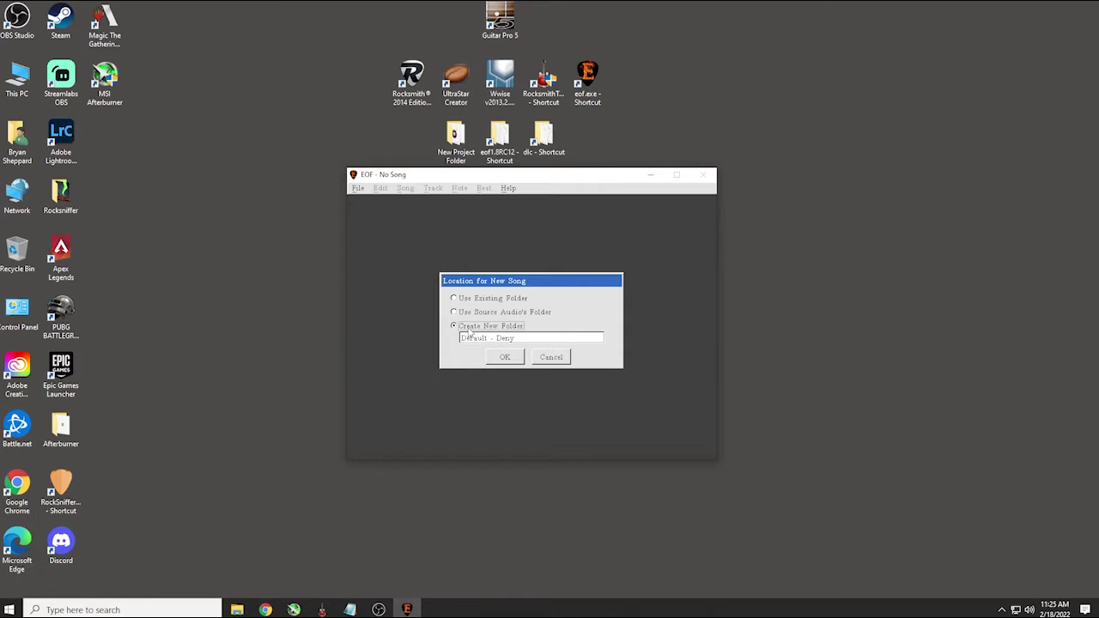
click(506, 357)
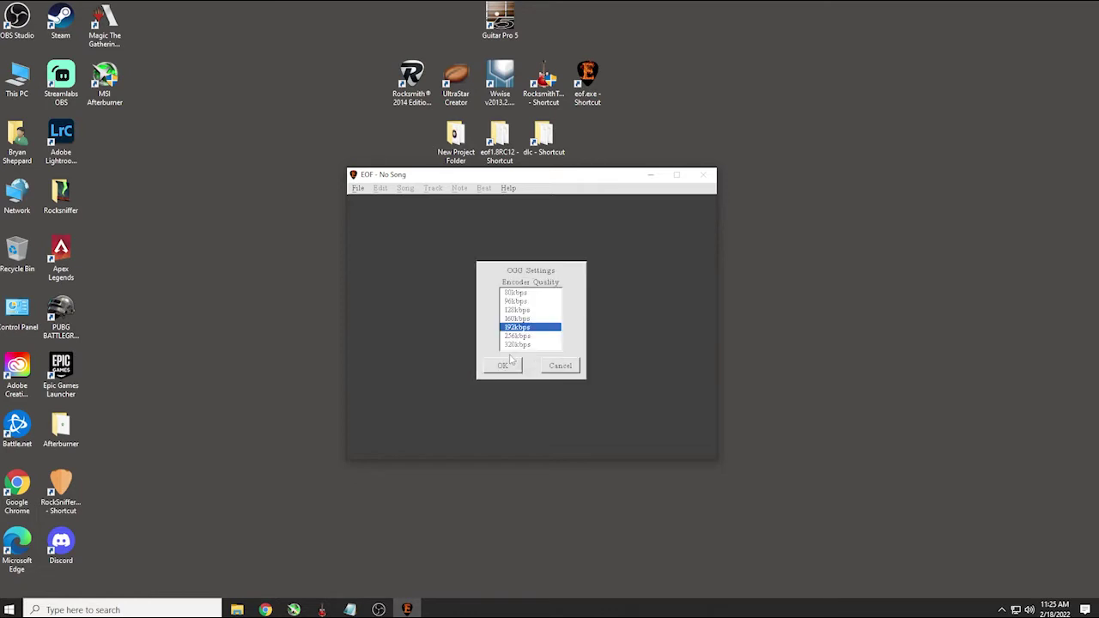
click(520, 301)
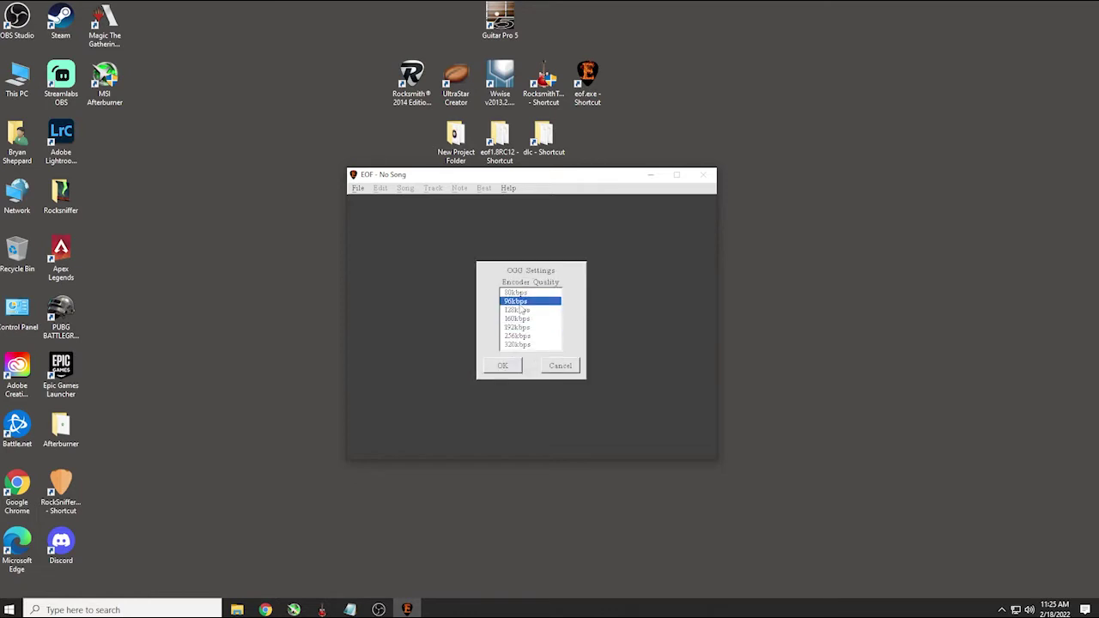
click(519, 327)
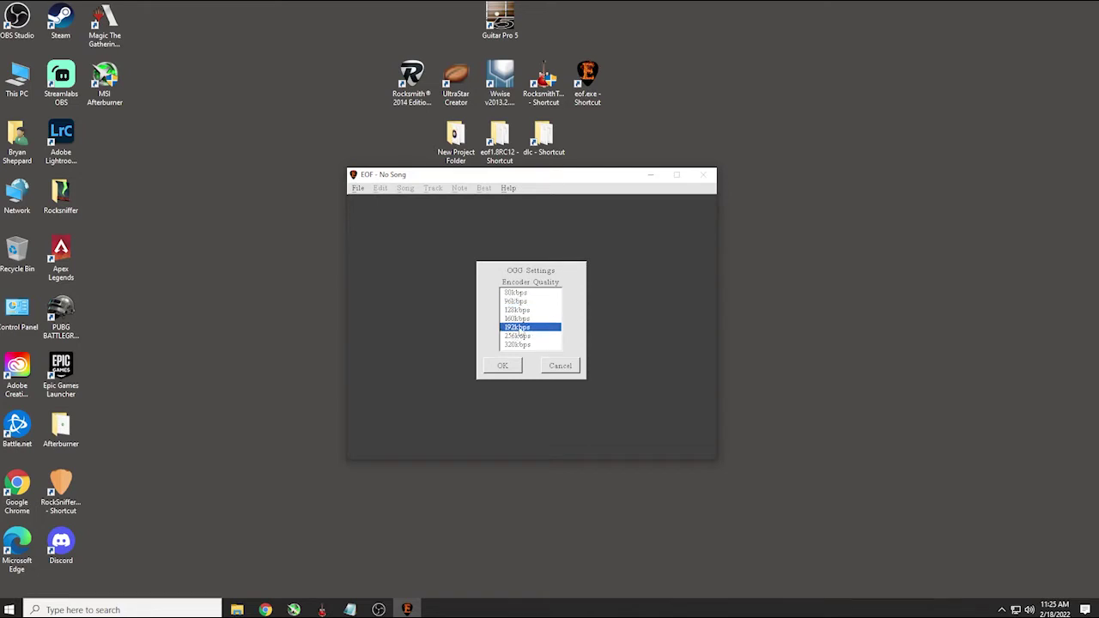
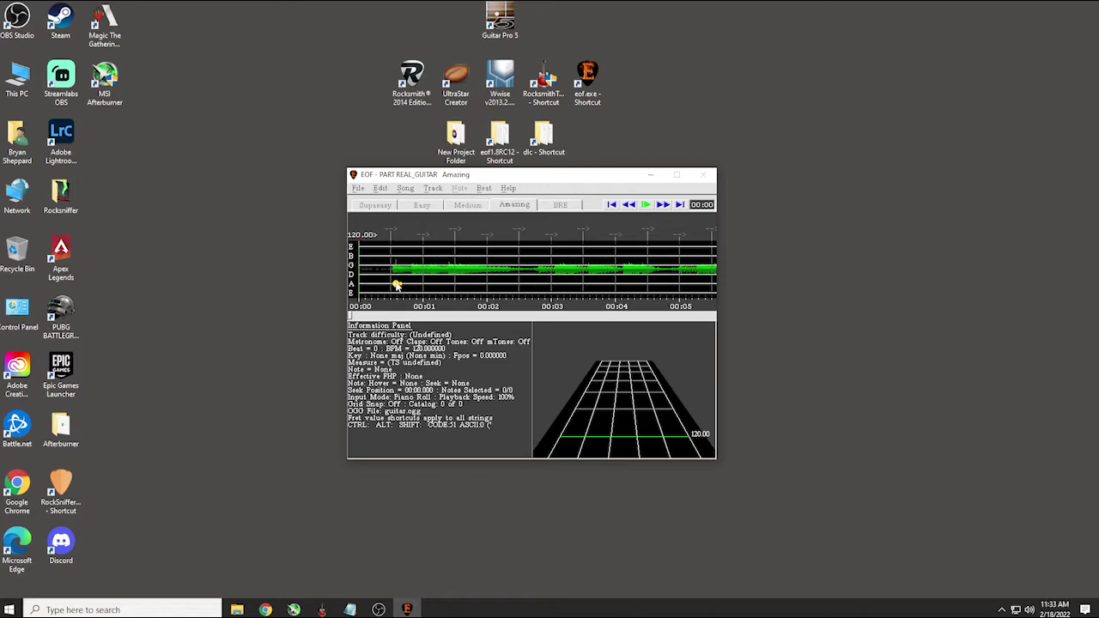
Pad the start of the song with 3000 milliseconds of leading silence, using the Re-encode option
click(405, 188)
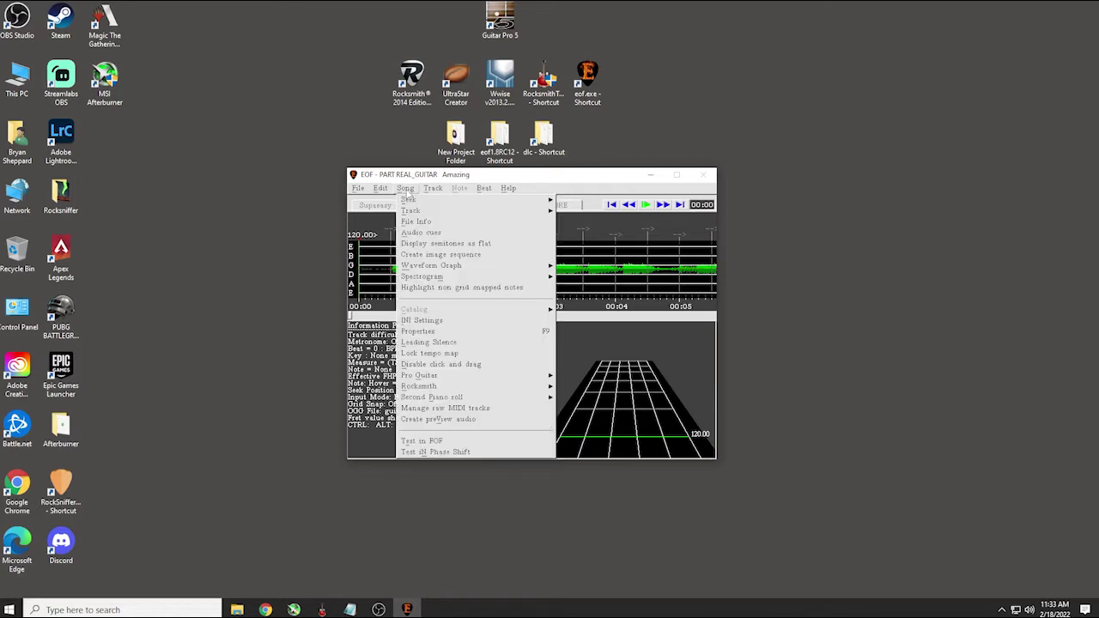
click(443, 342)
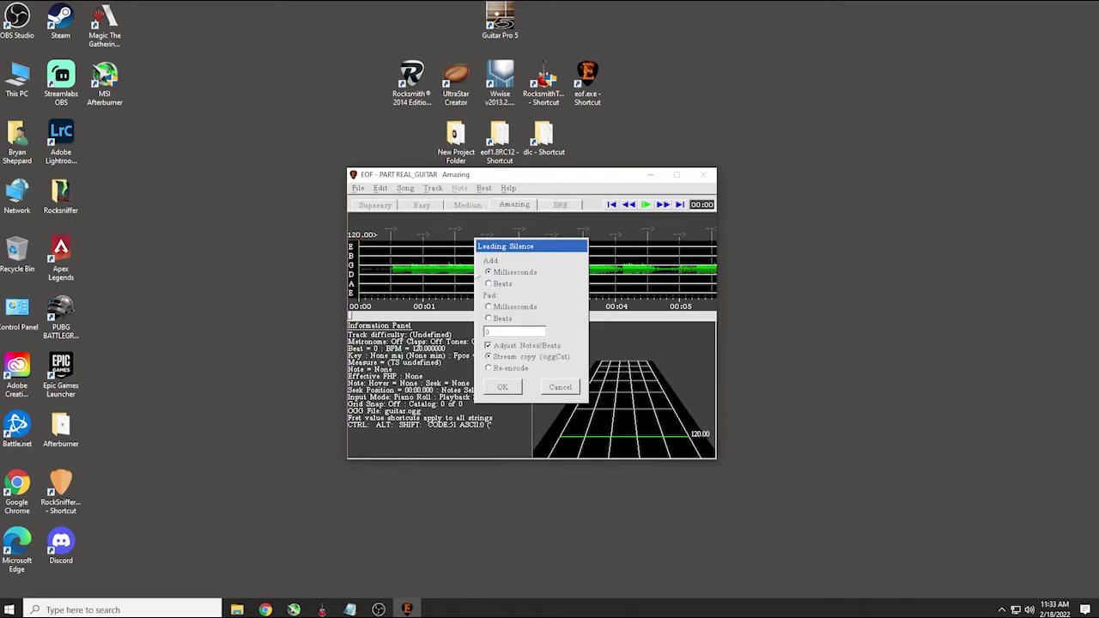
click(488, 308)
click(488, 368)
click(505, 387)
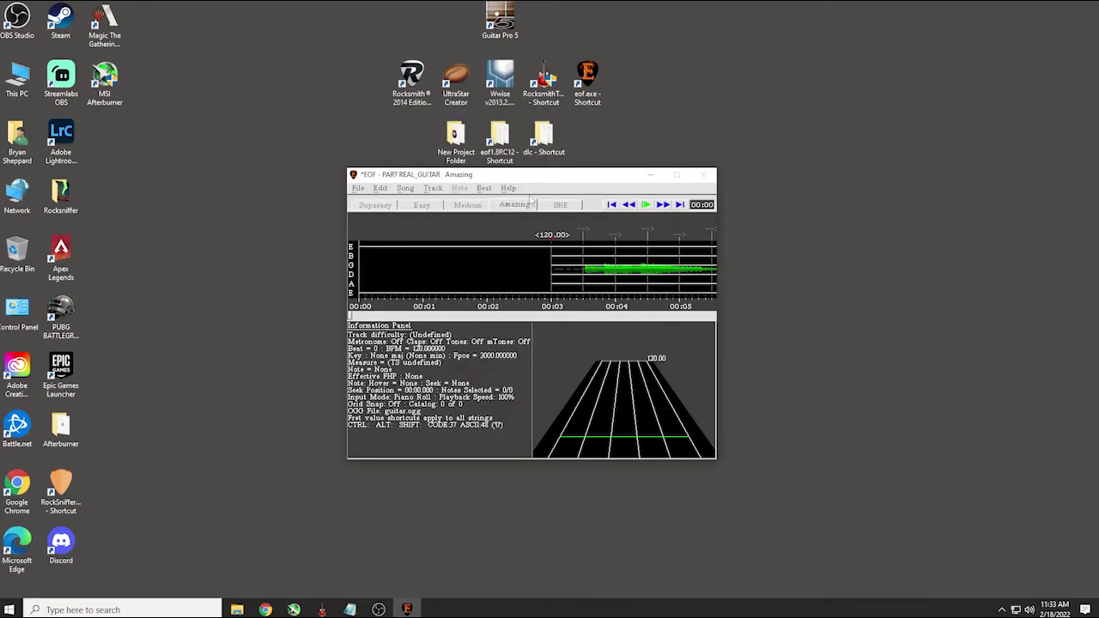
Play the song's opening and review the leading silence and first beat on the timeline
key(space)
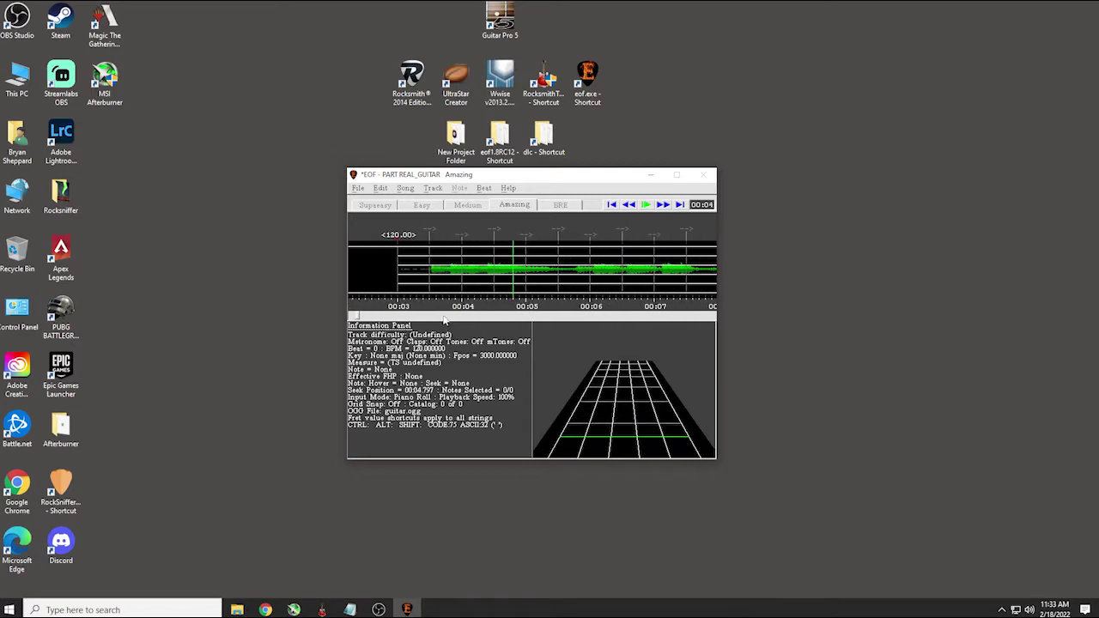
click(349, 308)
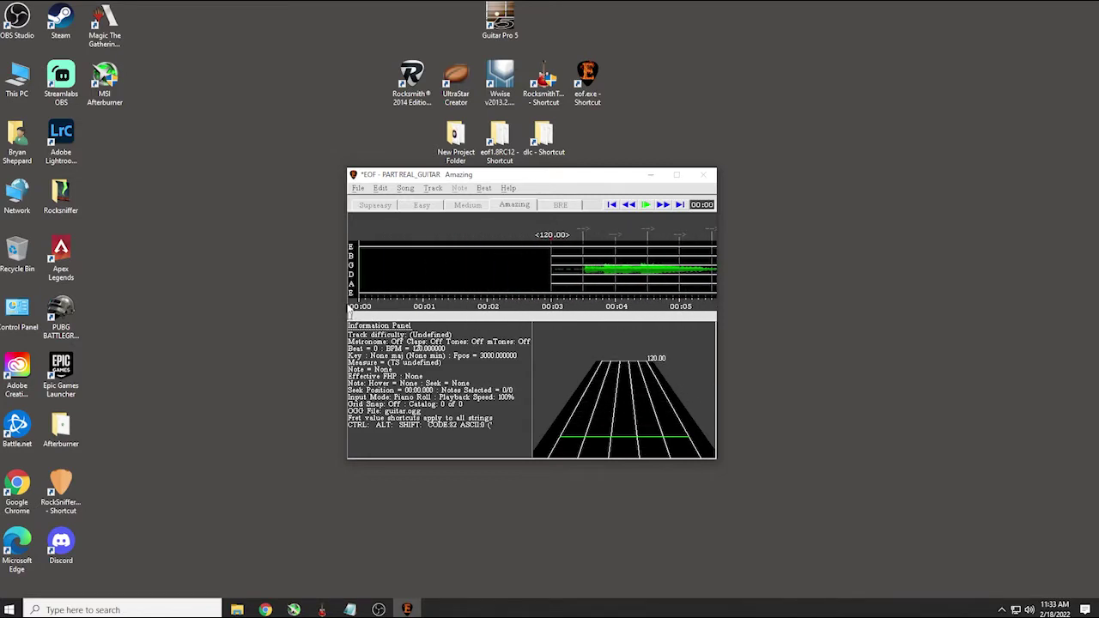
scroll(349, 307, down, 10)
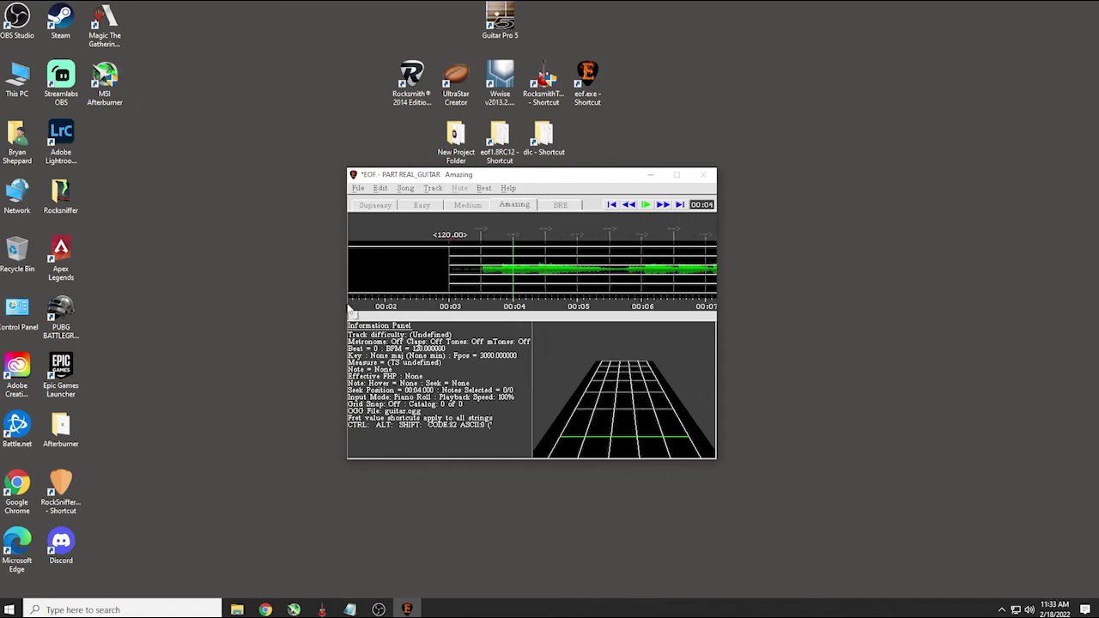
scroll(350, 308, up, 10)
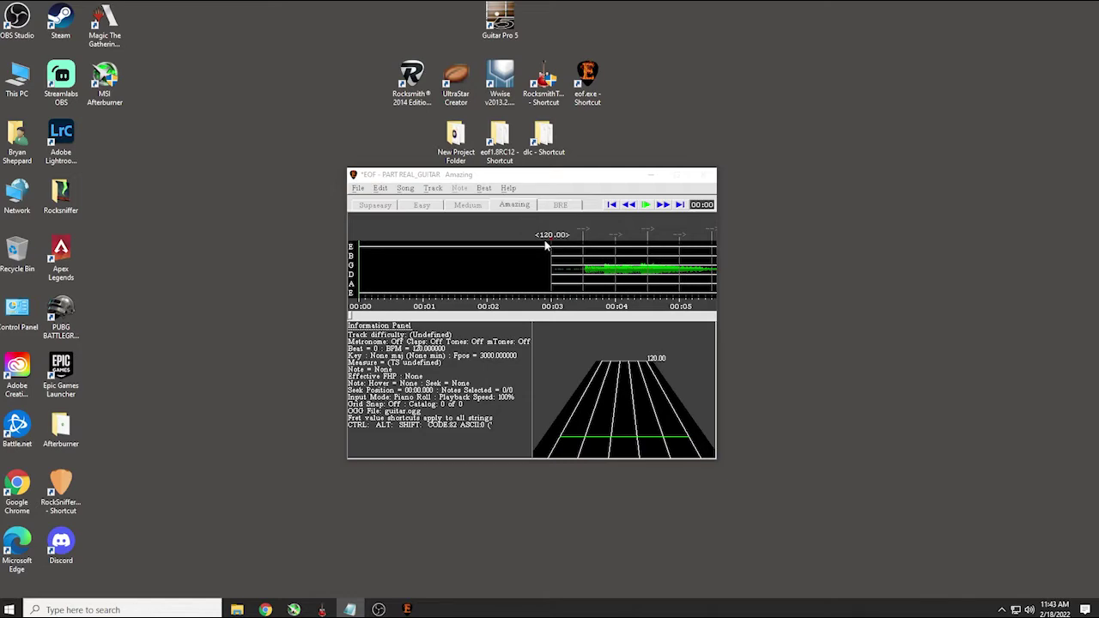
Open Default - Deny.gp3 from New Project Folder in Guitar Pro 5 to check its tempo, and return to Editor on Fire
double_click(455, 138)
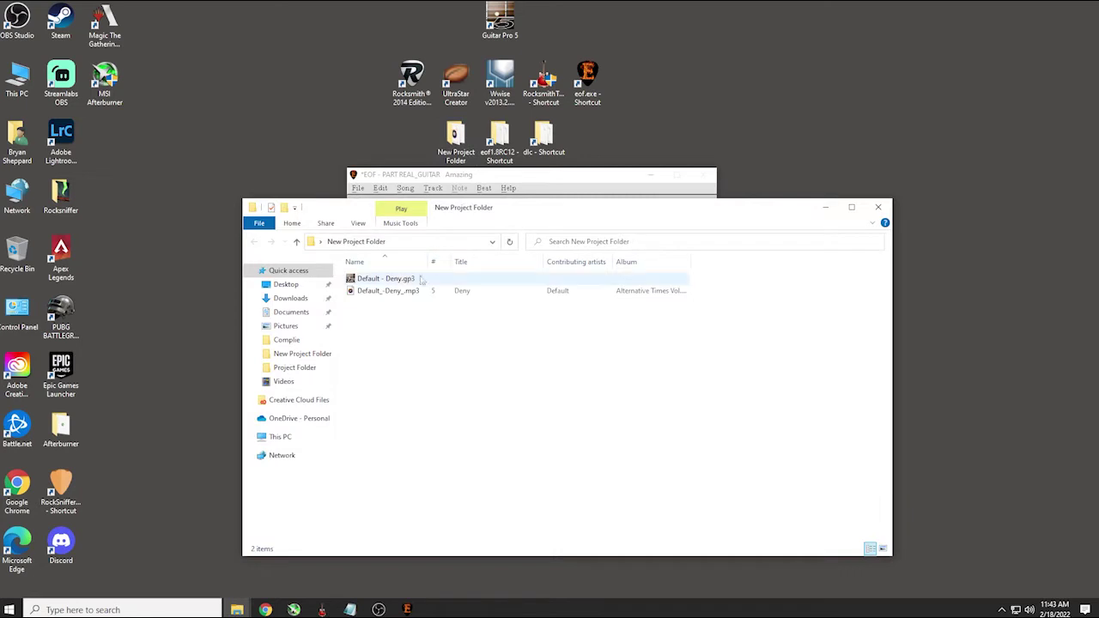
double_click(404, 280)
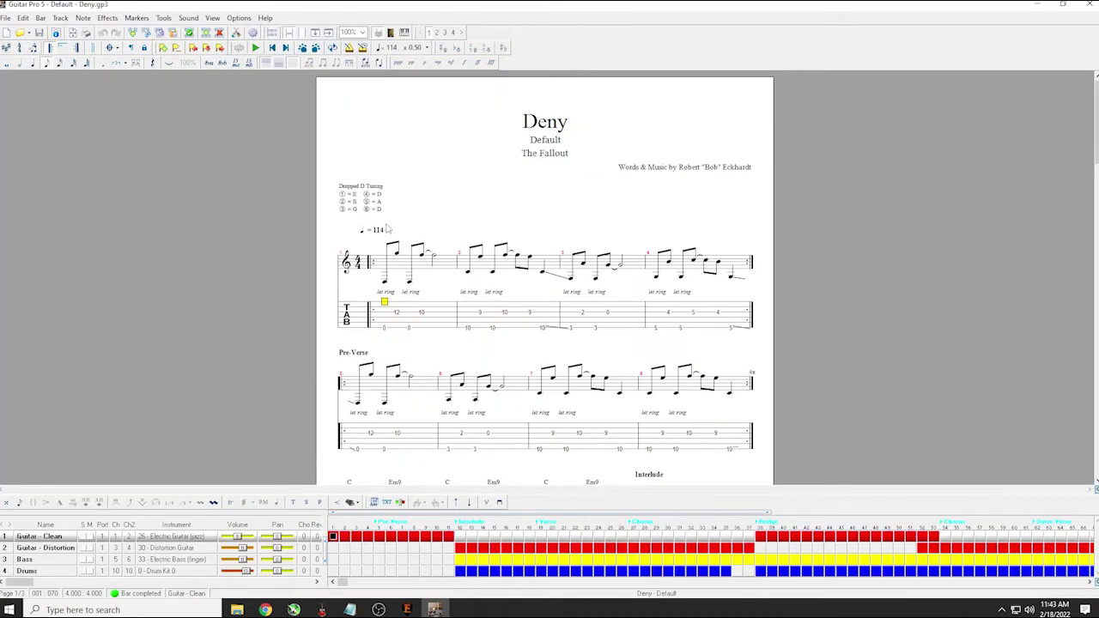
click(1036, 5)
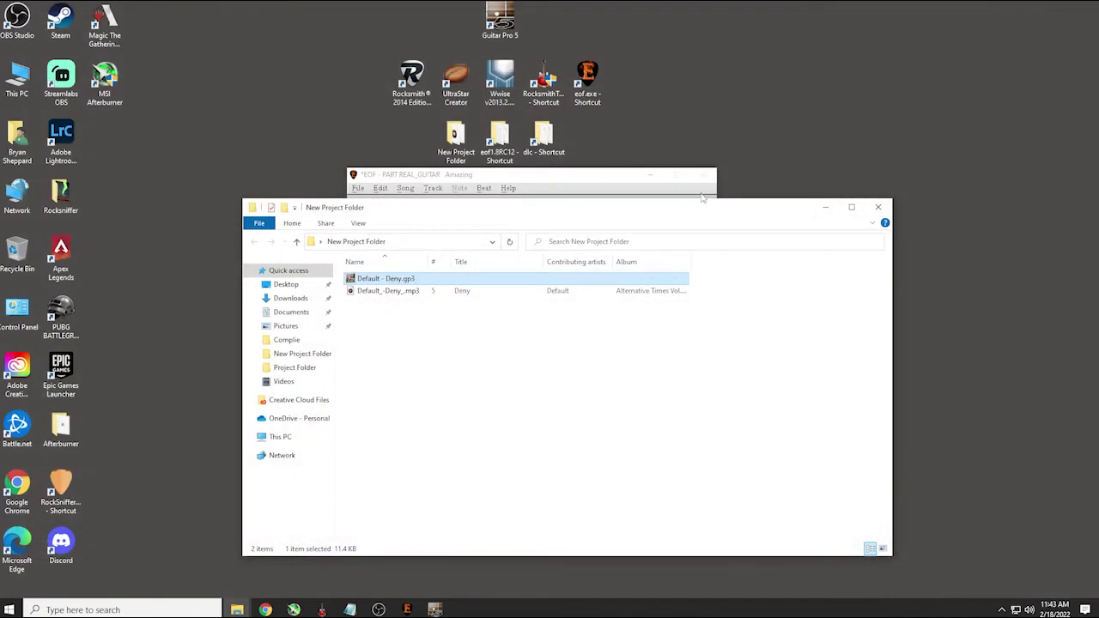
click(829, 208)
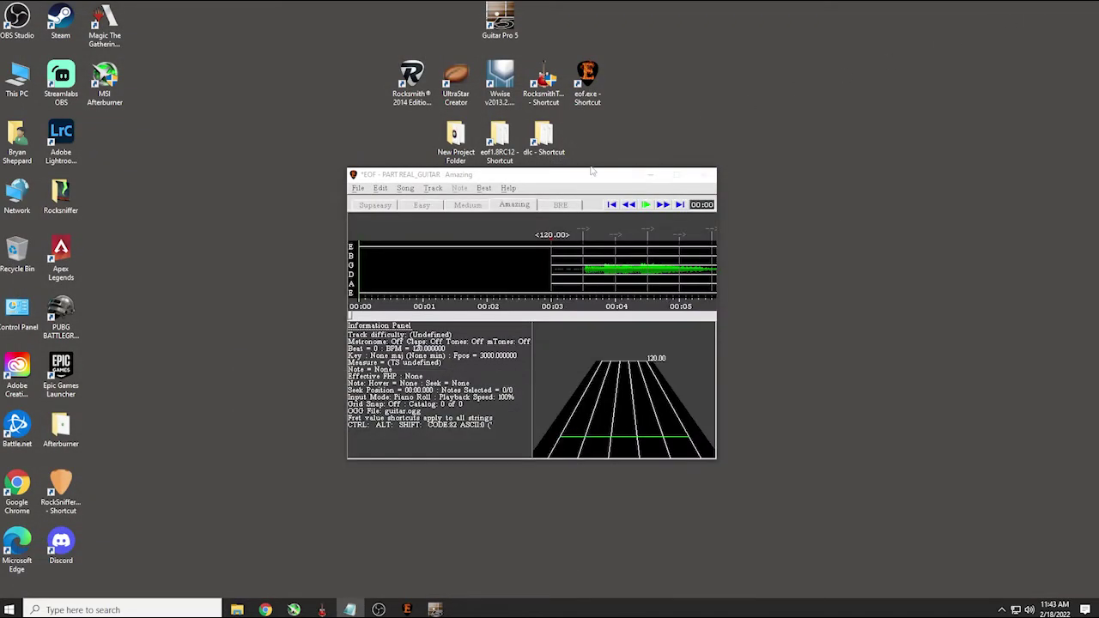
Change the BPM of the first beat to 114
click(486, 191)
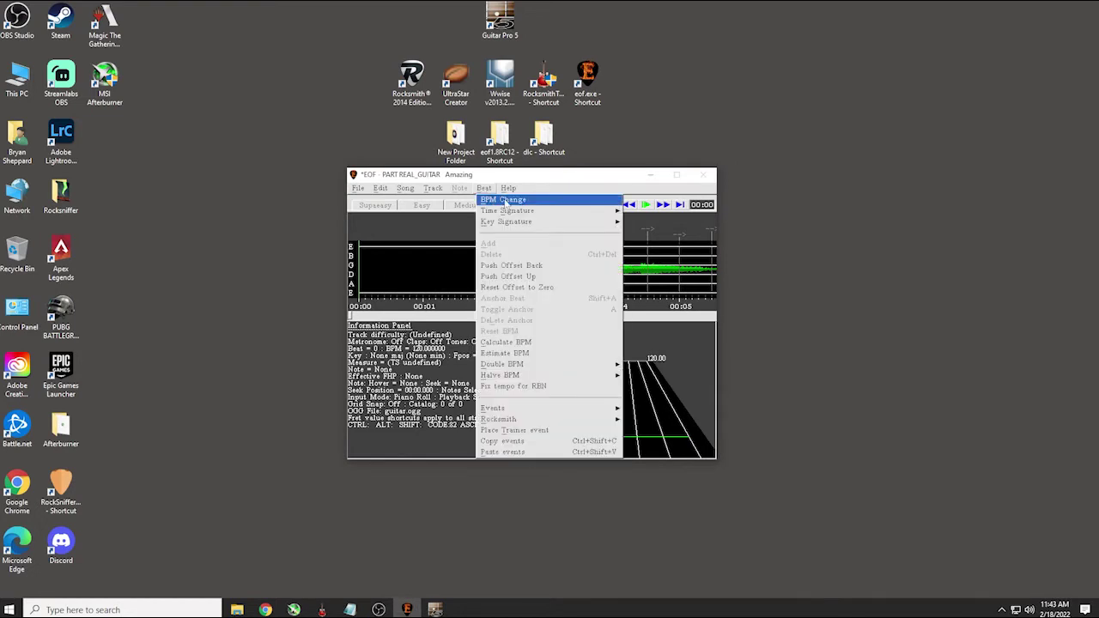
click(505, 202)
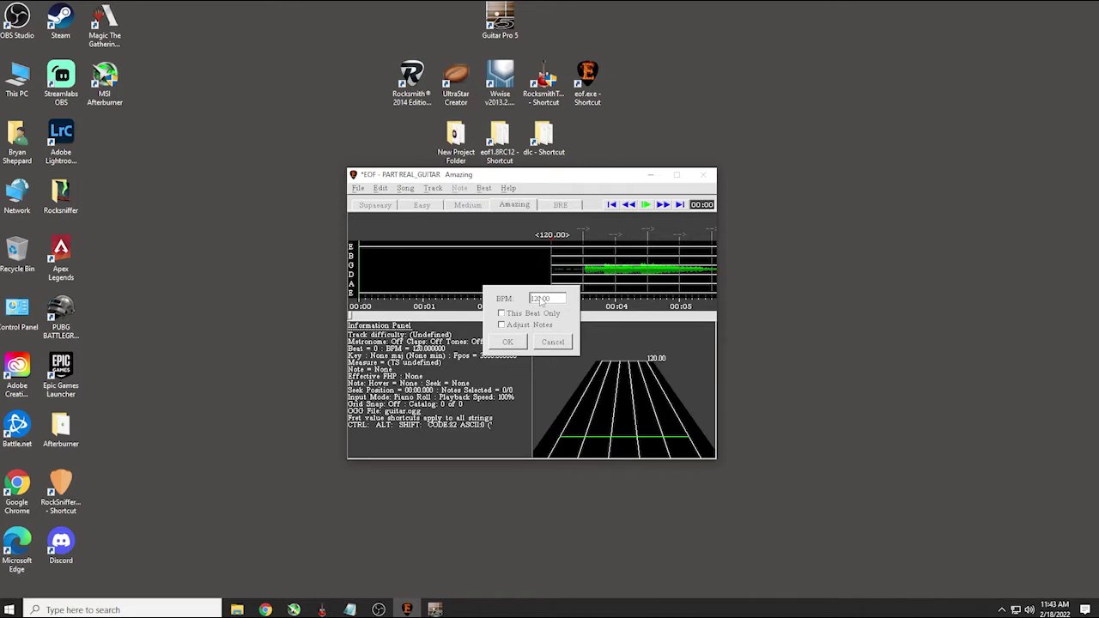
text(114)
key(Delete)
key(Delete)
key(Delete)
click(506, 342)
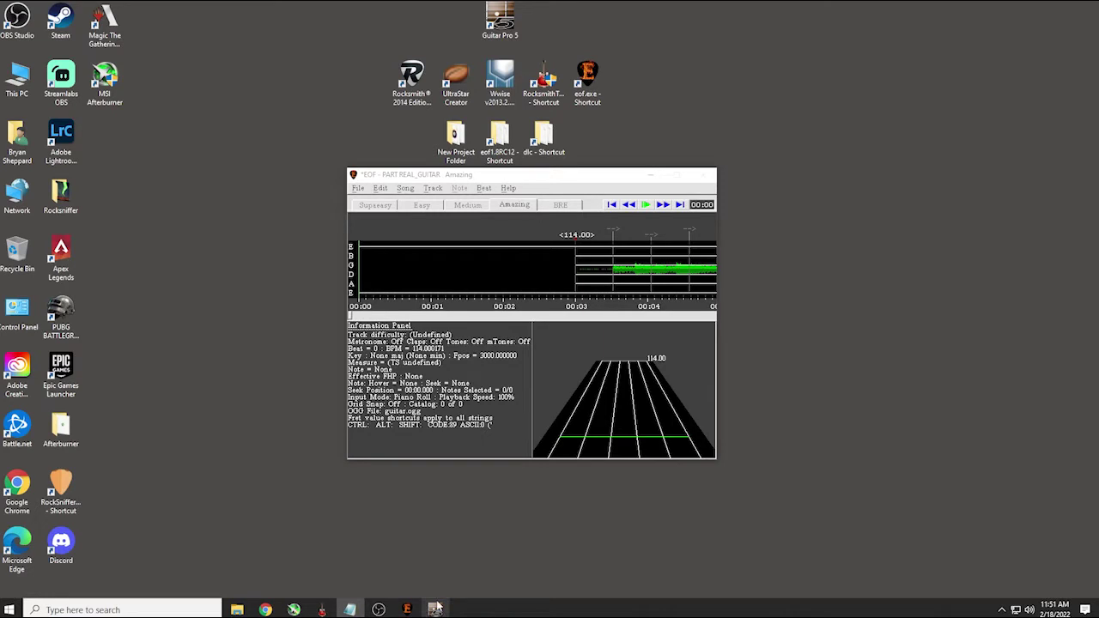
Switch to Guitar Pro 5 and examine the Guitar - Distortion and Guitar - Clean tracks of the Deny tab
mouse_move(437, 607)
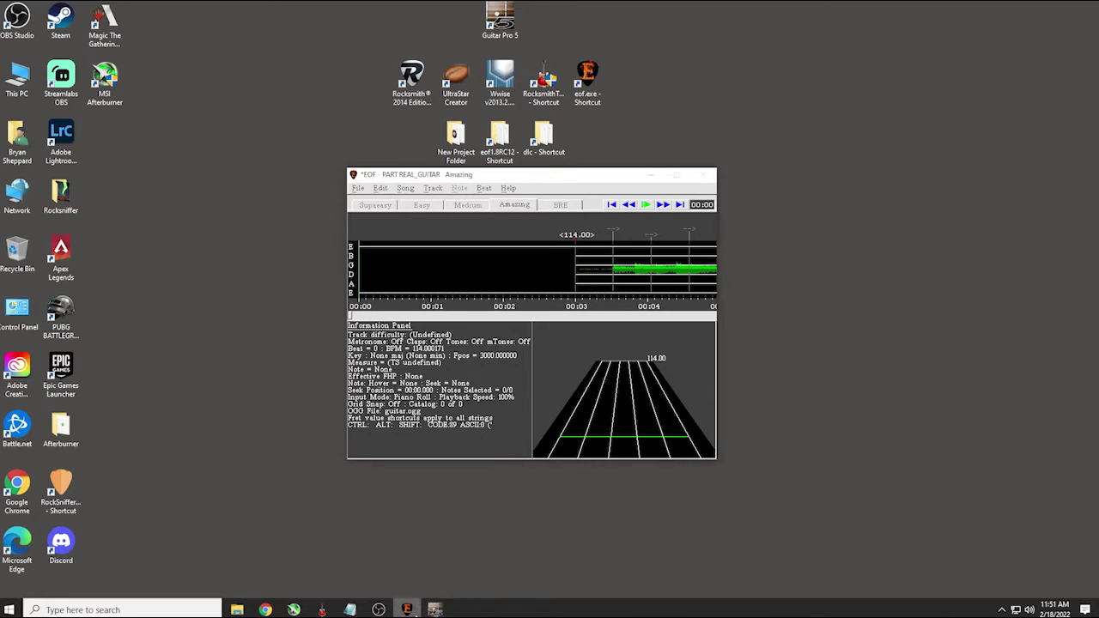
click(441, 609)
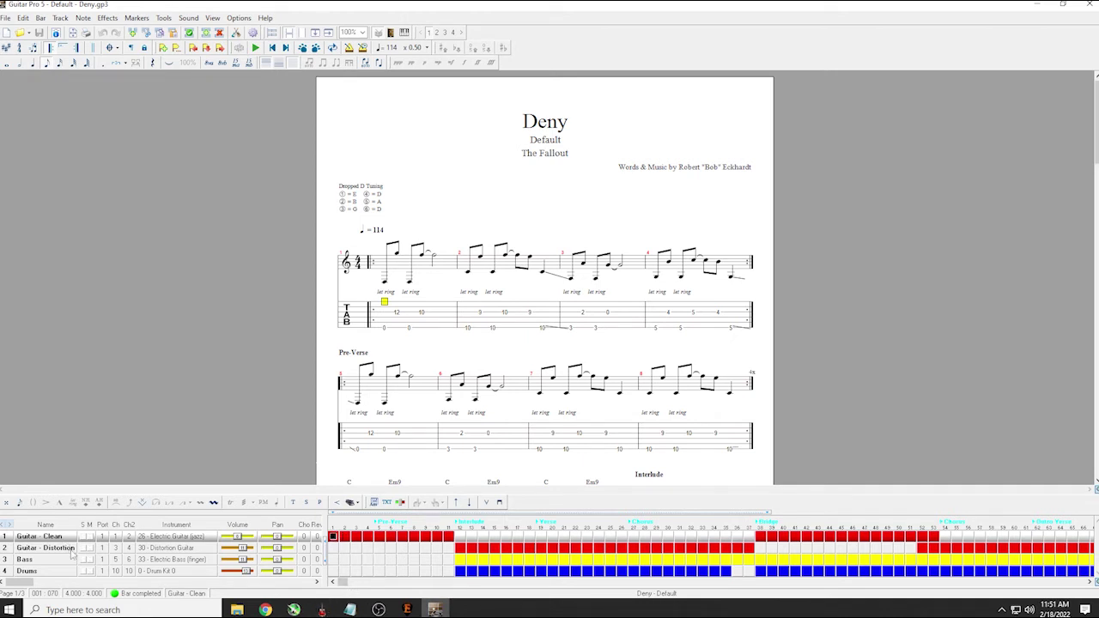
click(72, 550)
click(61, 538)
Copy bars 12 to 37 of the Guitar - Distortion track only
click(461, 550)
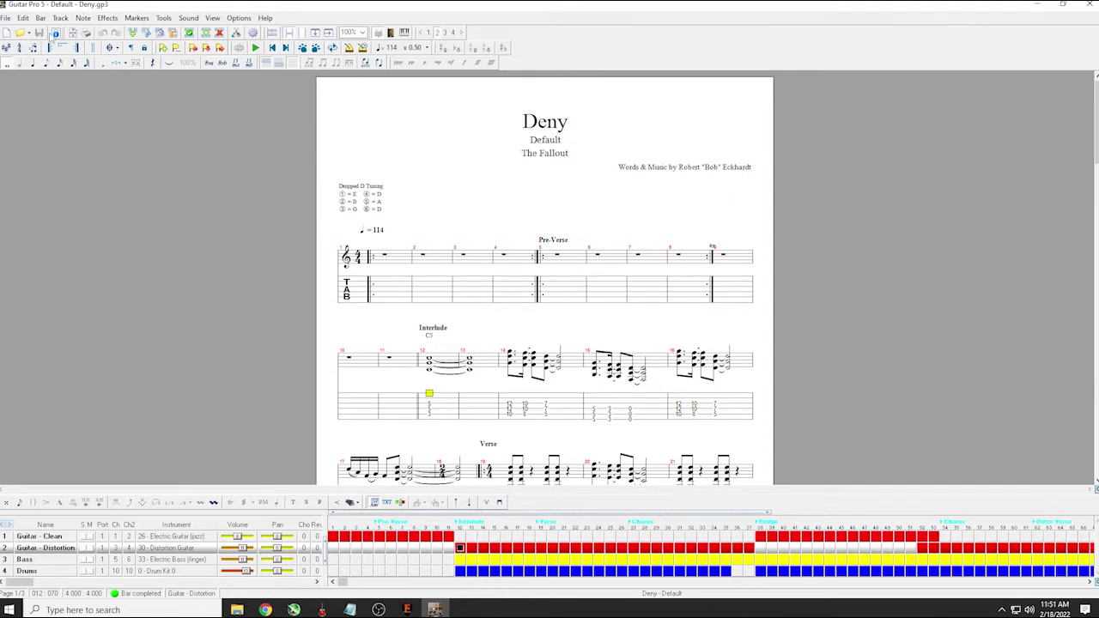
click(60, 18)
mouse_move(17, 24)
click(66, 69)
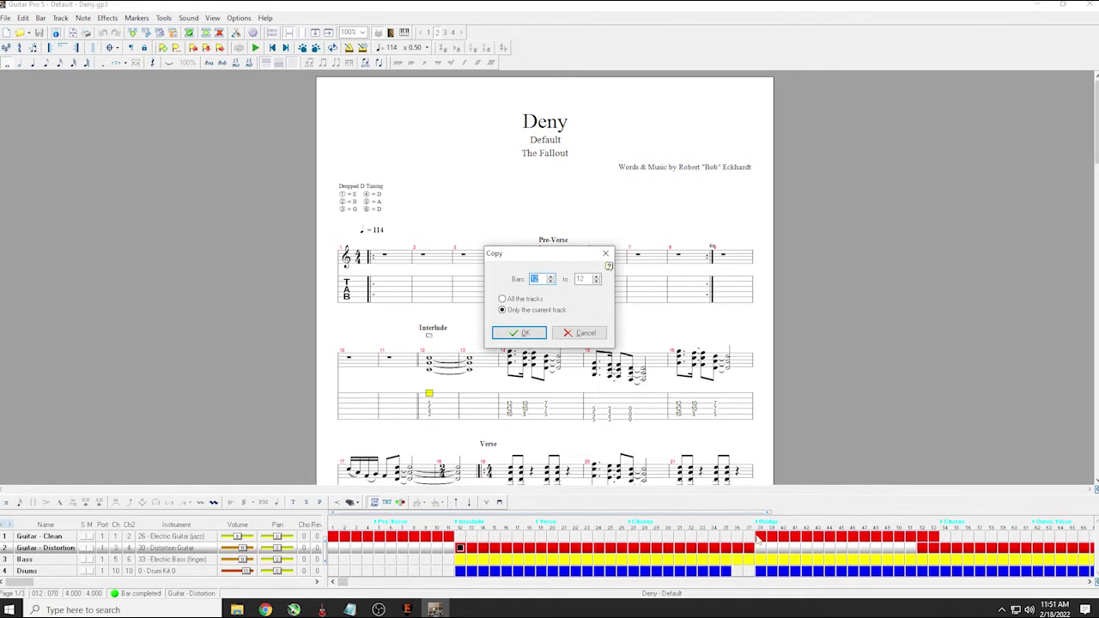
click(586, 280)
text(37)
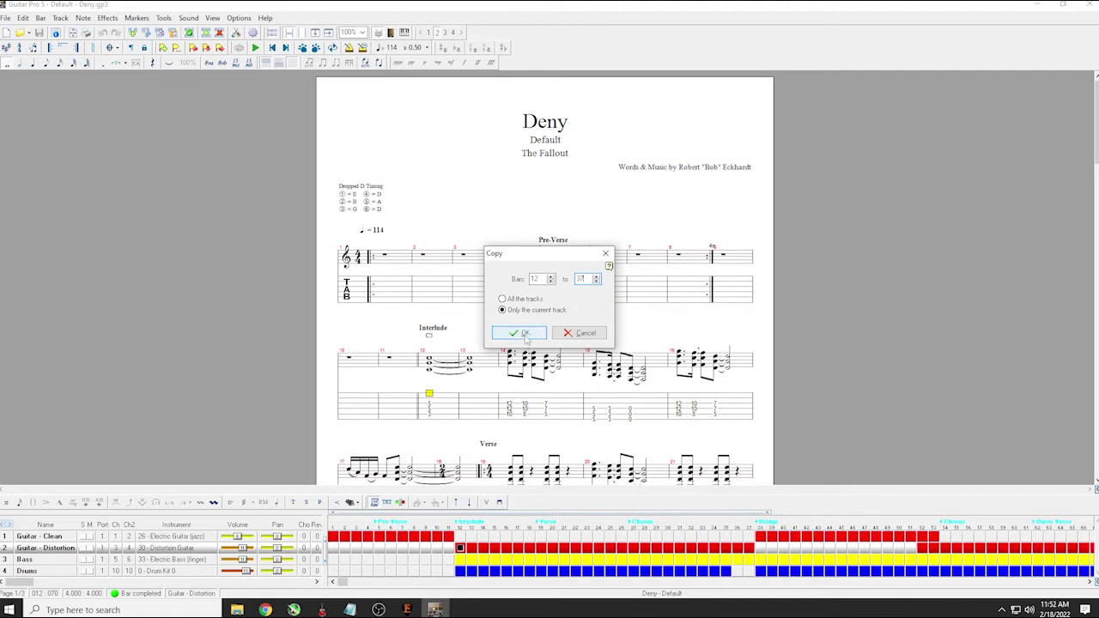
click(526, 334)
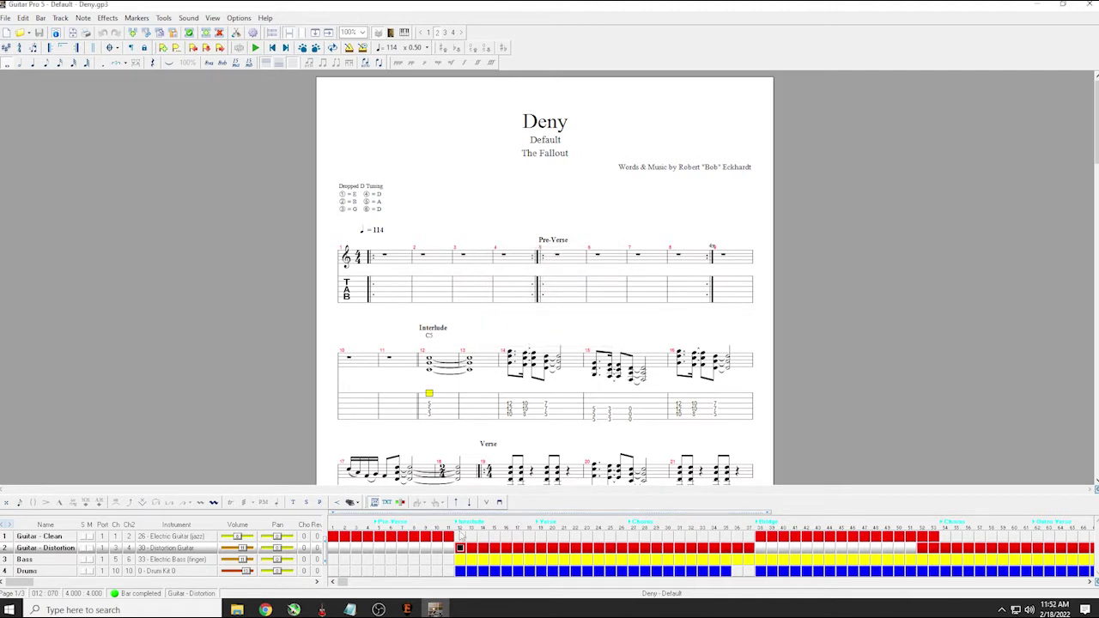
Paste the copied bars once into the Guitar - Clean track at bar 12, placing them at the selection
click(461, 537)
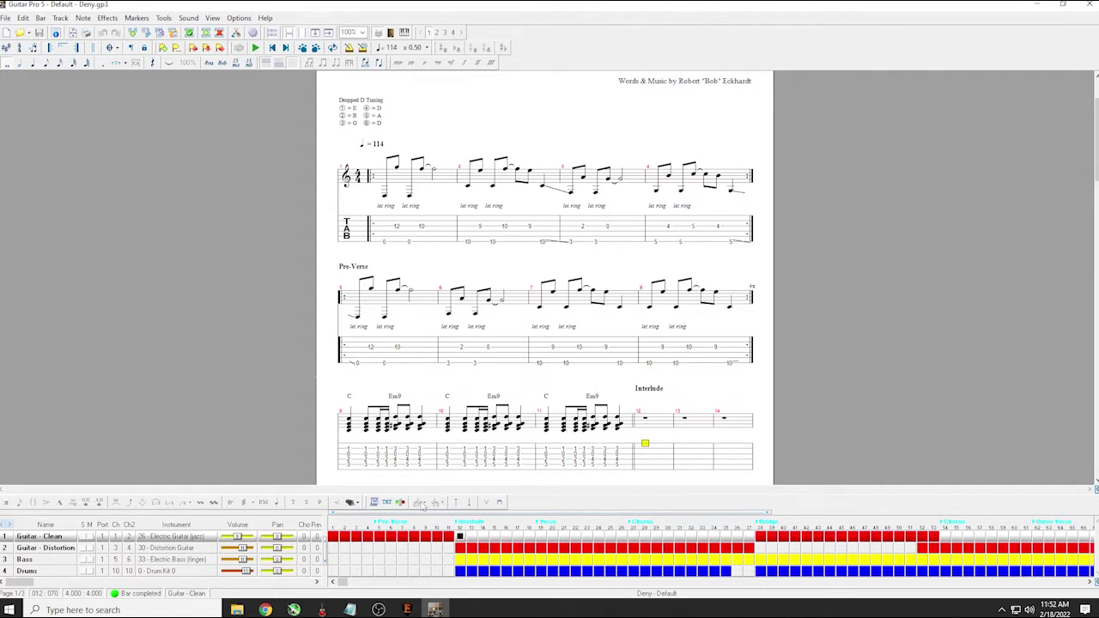
key(ctrl+v)
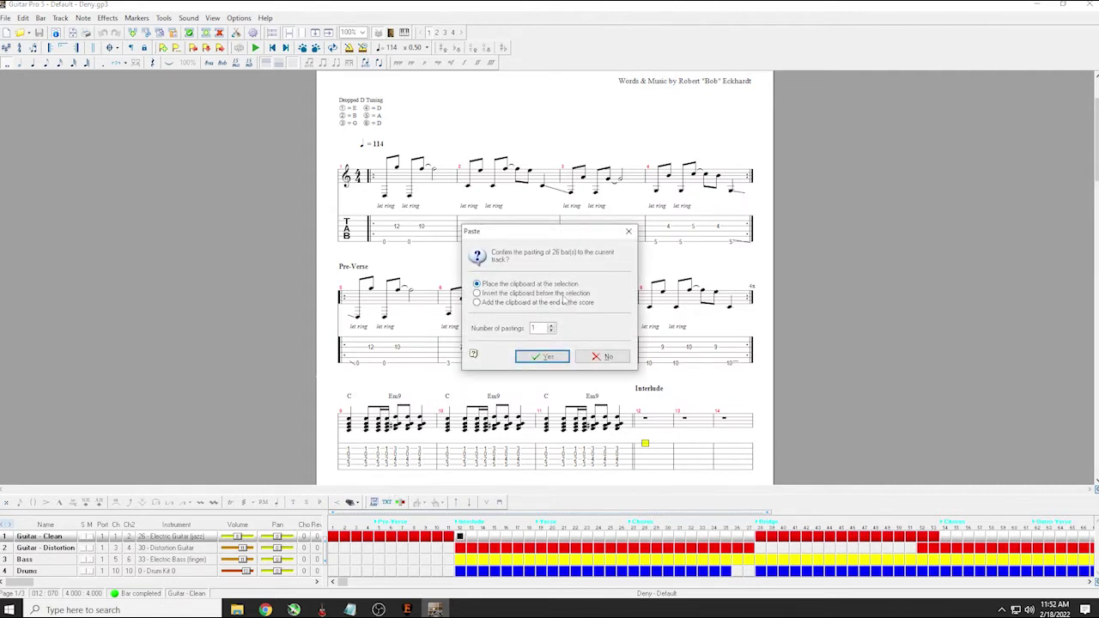
click(550, 357)
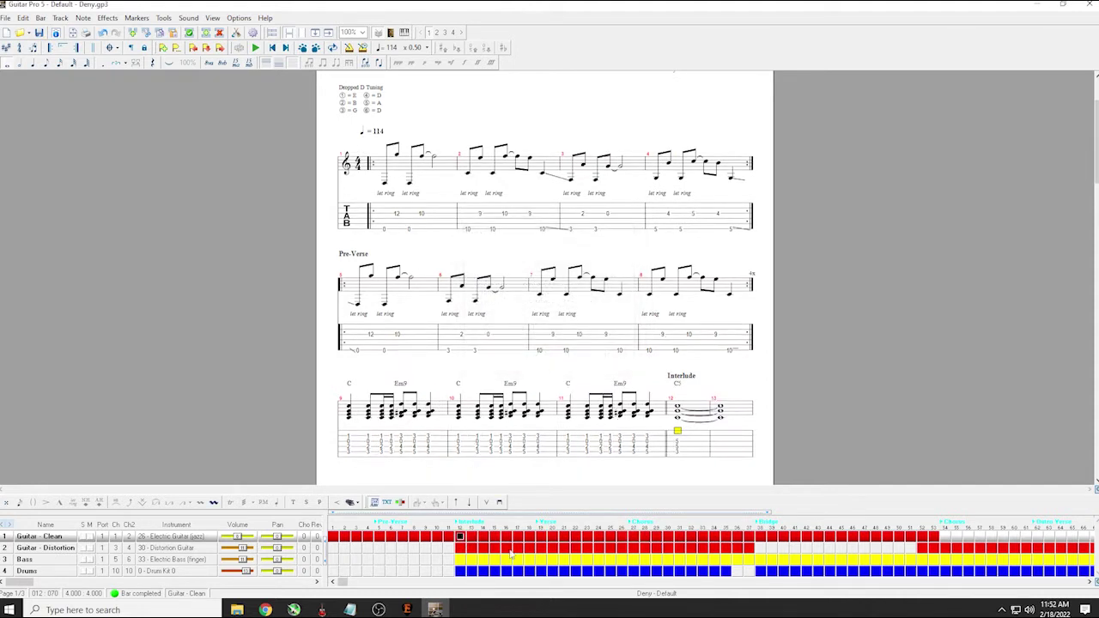
Copy bars 54 to 70 of the Guitar - Distortion track only
click(945, 548)
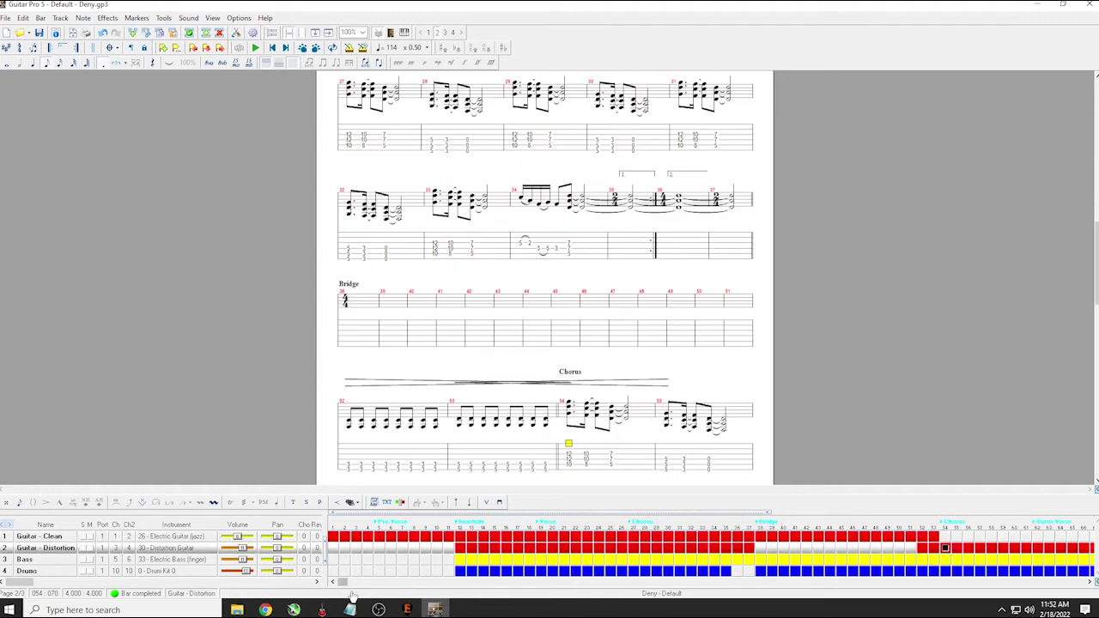
drag(342, 581, 1061, 588)
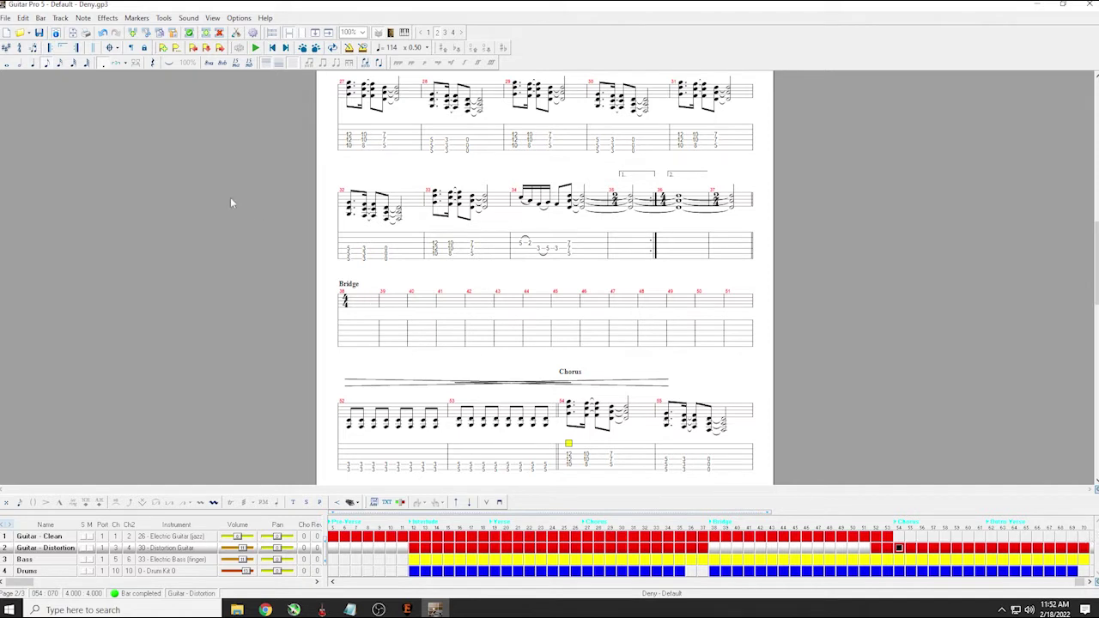
key(ctrl+c)
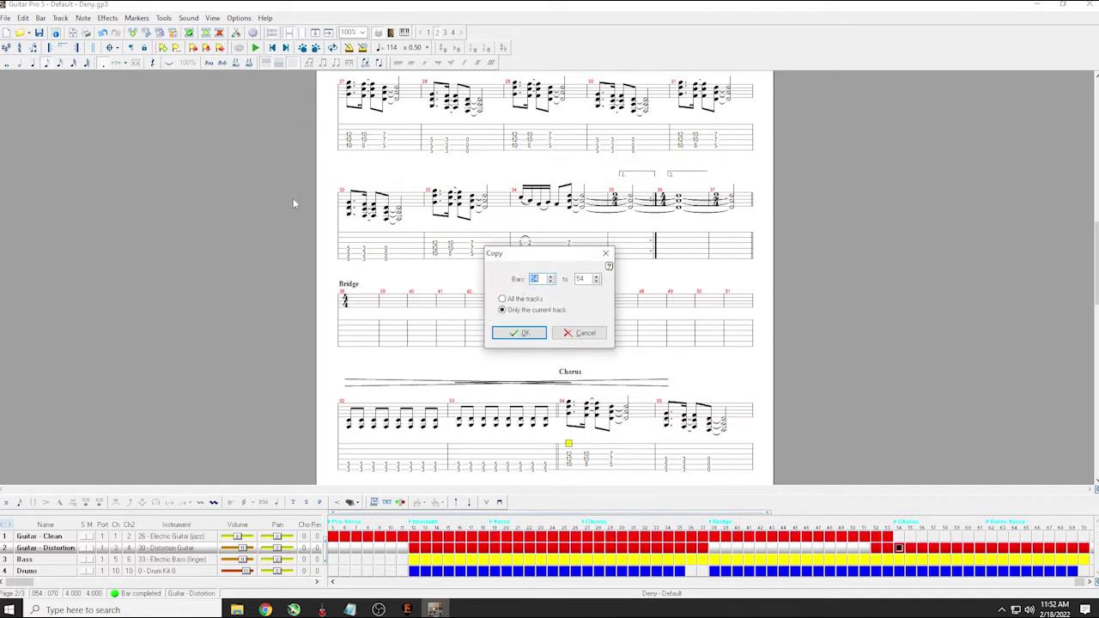
double_click(580, 279)
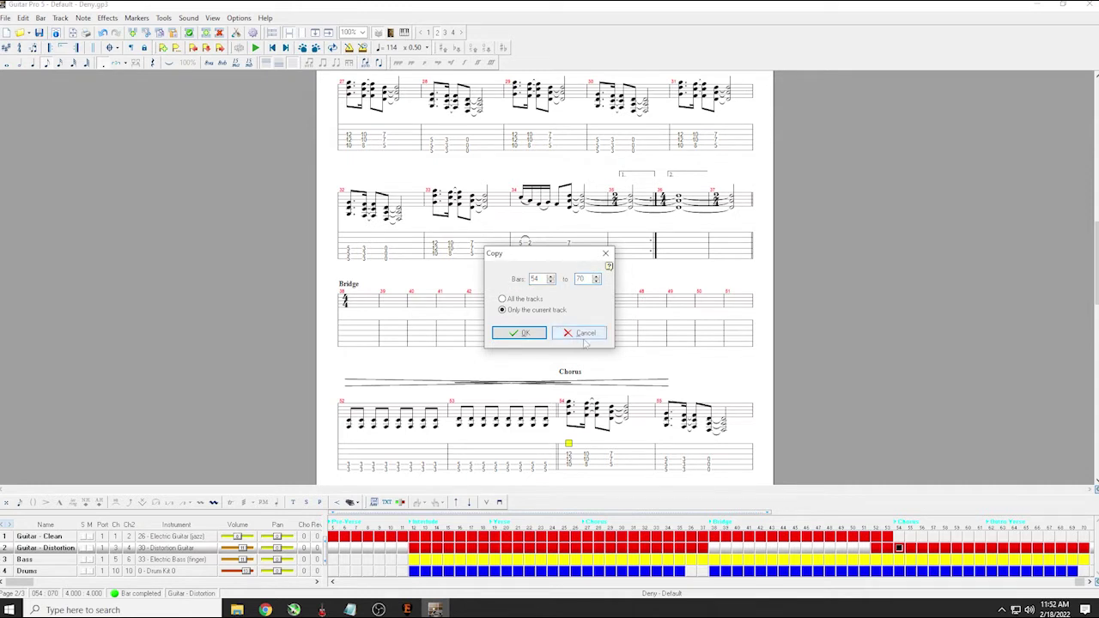
click(524, 333)
Paste the copied bars once into the Guitar - Clean track at bar 54, placing them at the selection
click(897, 536)
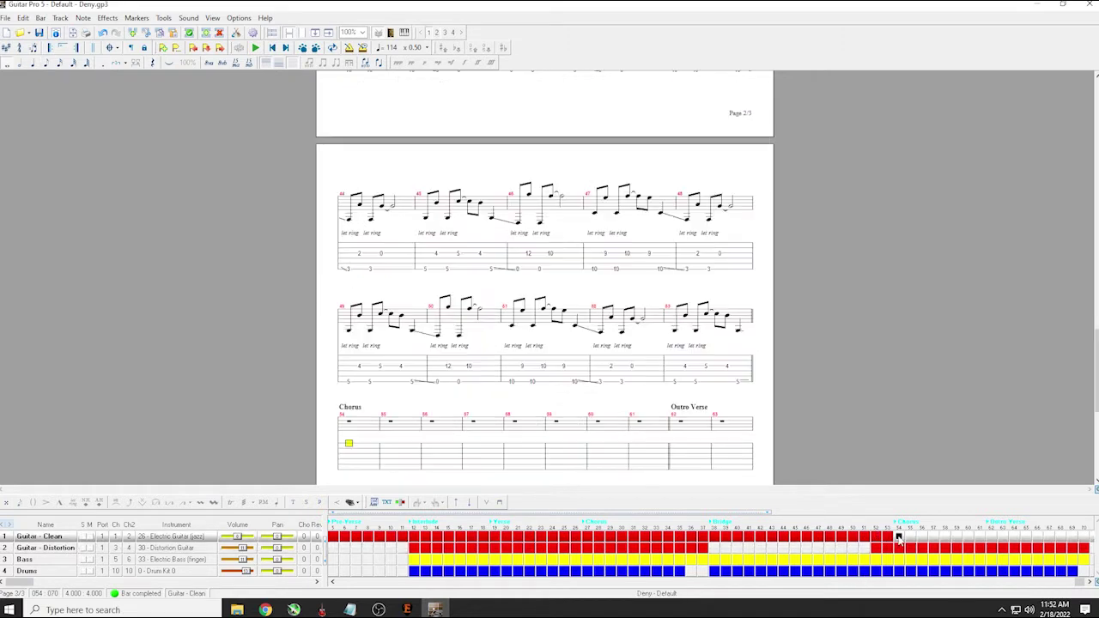
key(ctrl+v)
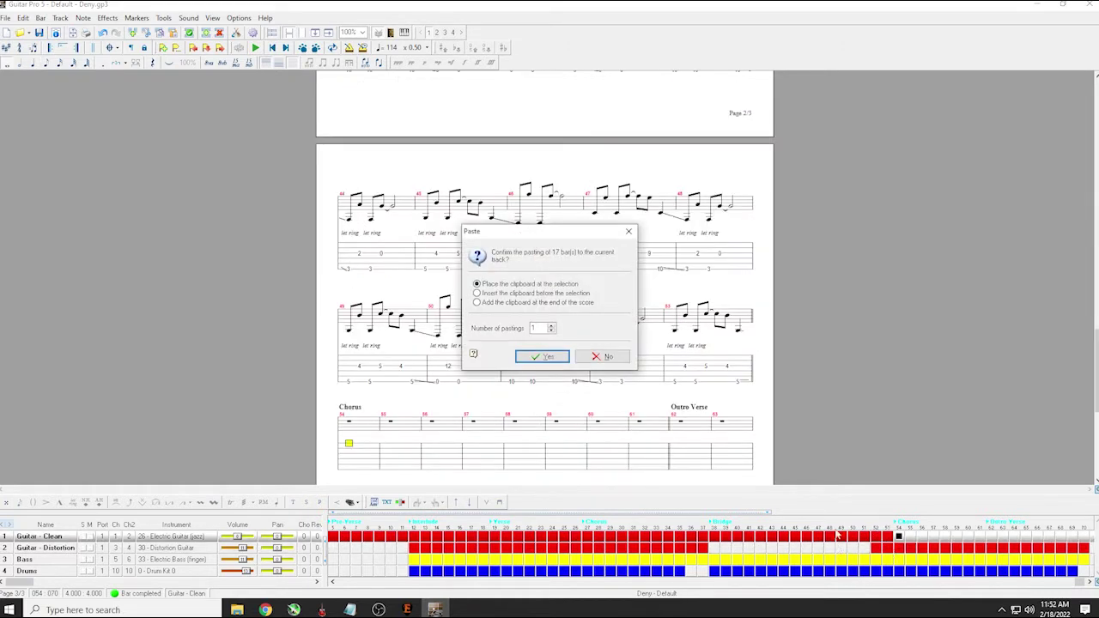
click(544, 357)
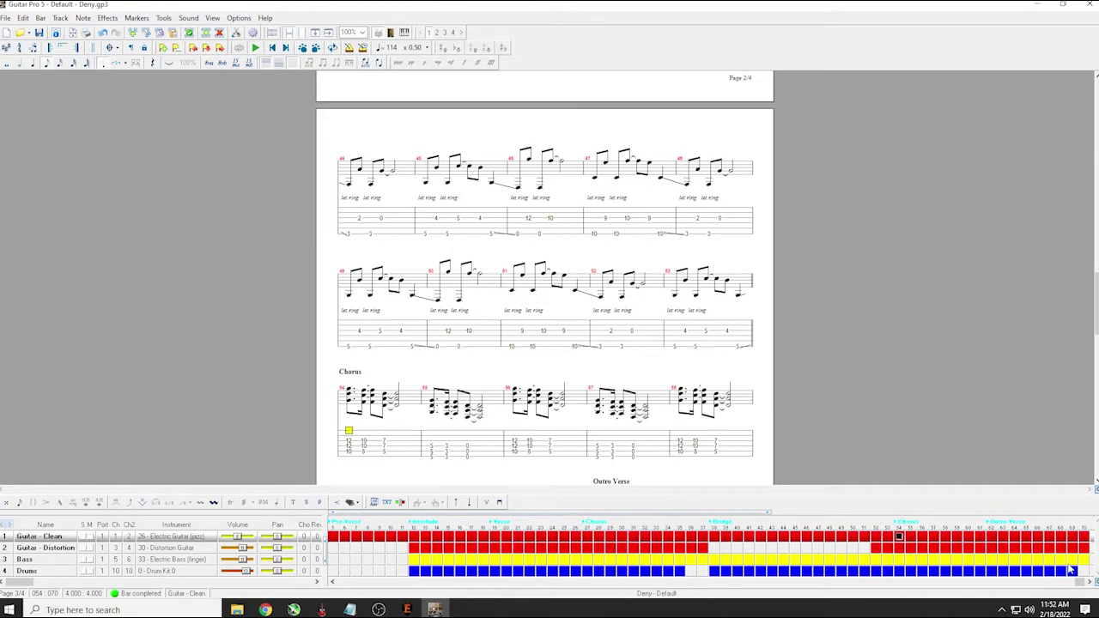
drag(1078, 582, 644, 582)
scroll(606, 562, left, 2)
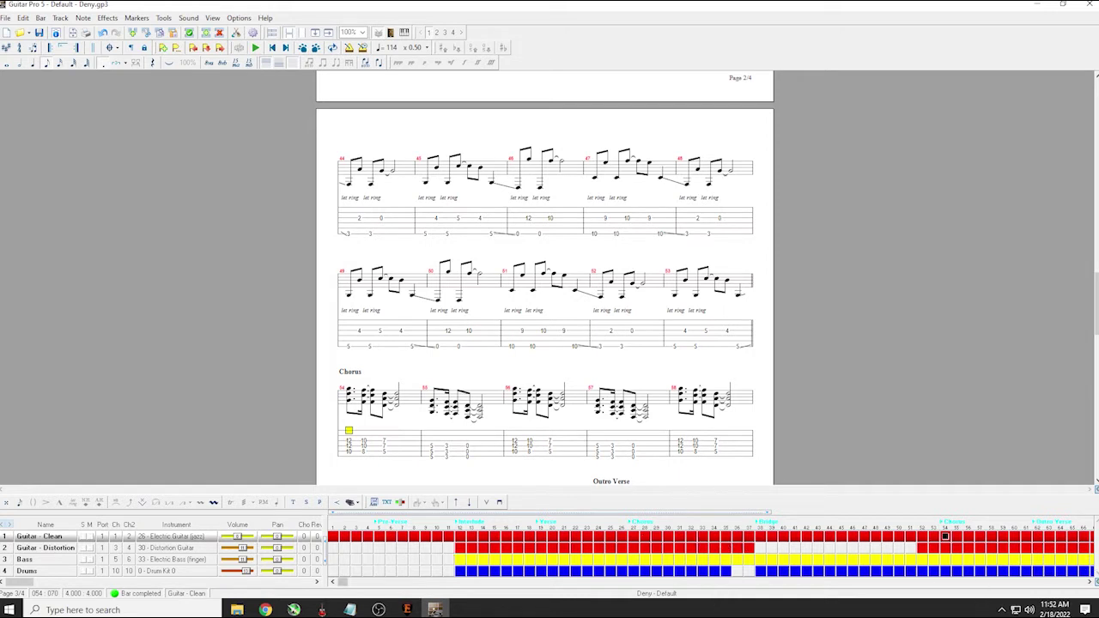
Save the combined tab in New Project Folder as a separate Guitar Pro file named Default - Deny2.gp5
click(5, 17)
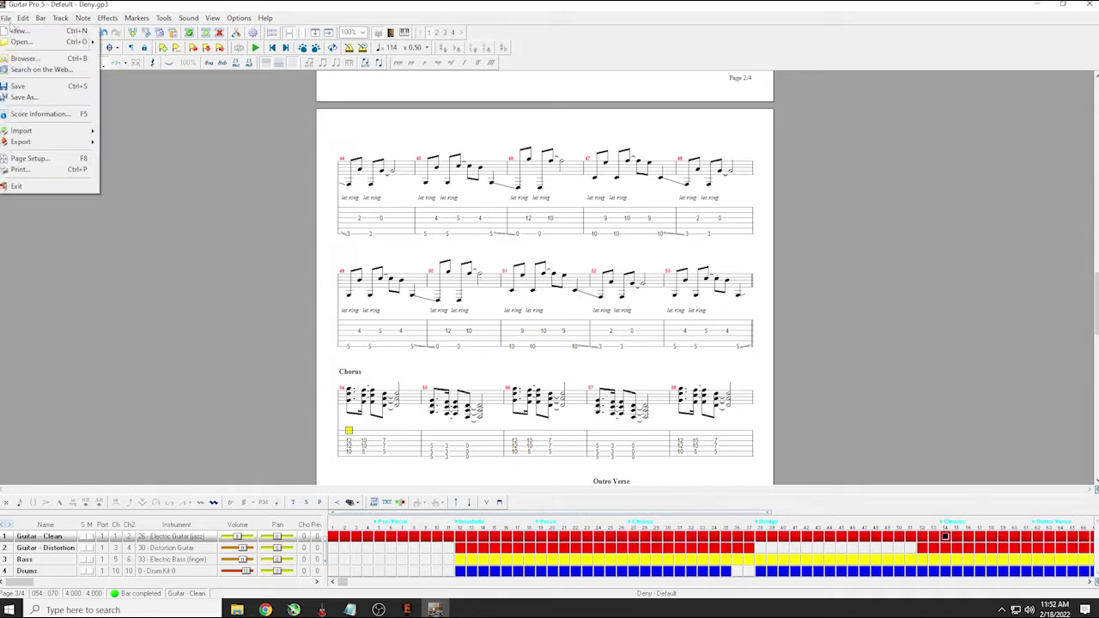
click(60, 97)
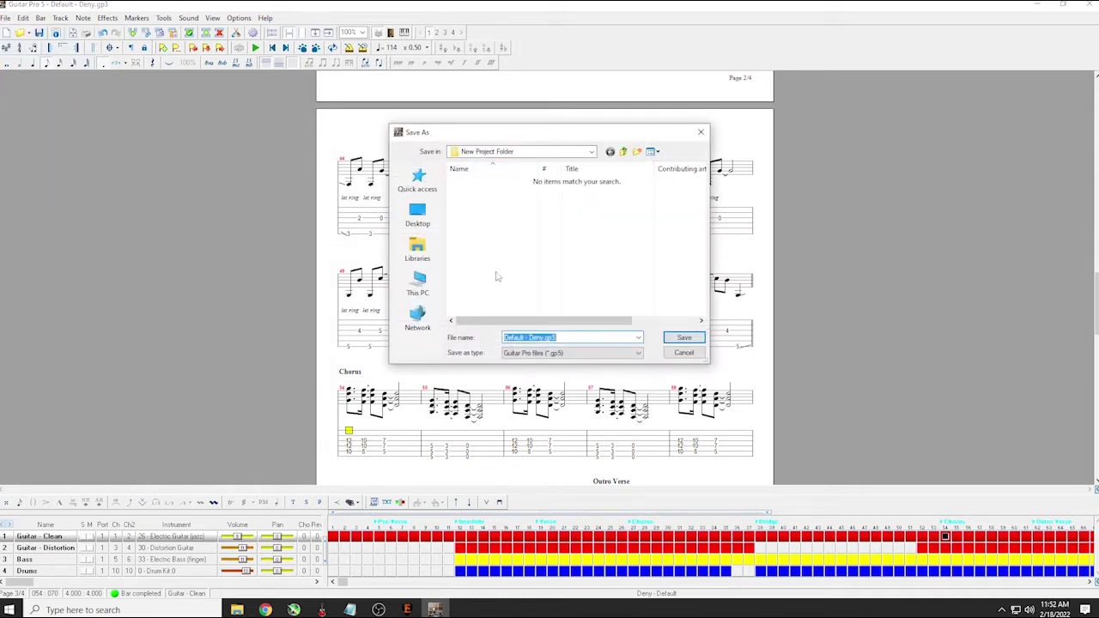
click(551, 337)
text(2)
click(683, 339)
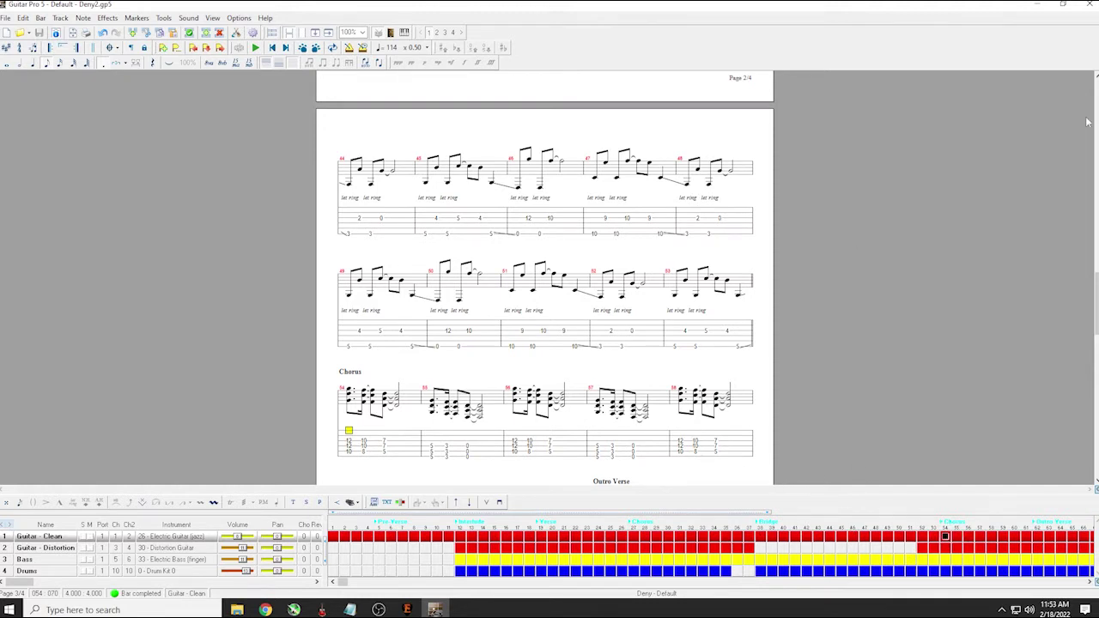
Switch to Editor on Fire and make PART REAL_BASS the active track
click(51, 561)
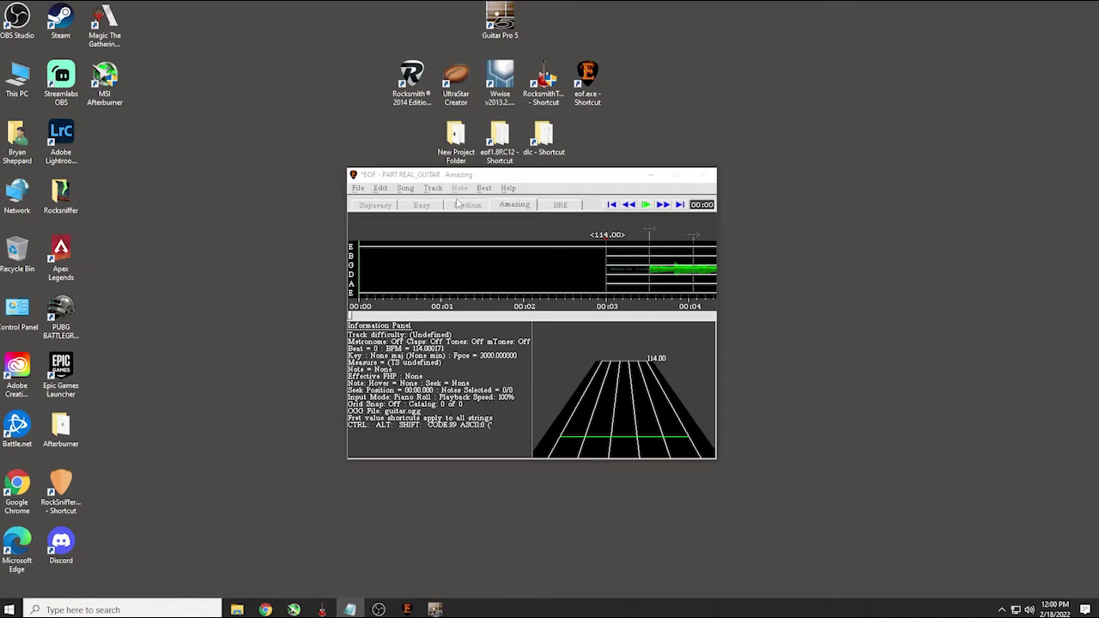
click(411, 189)
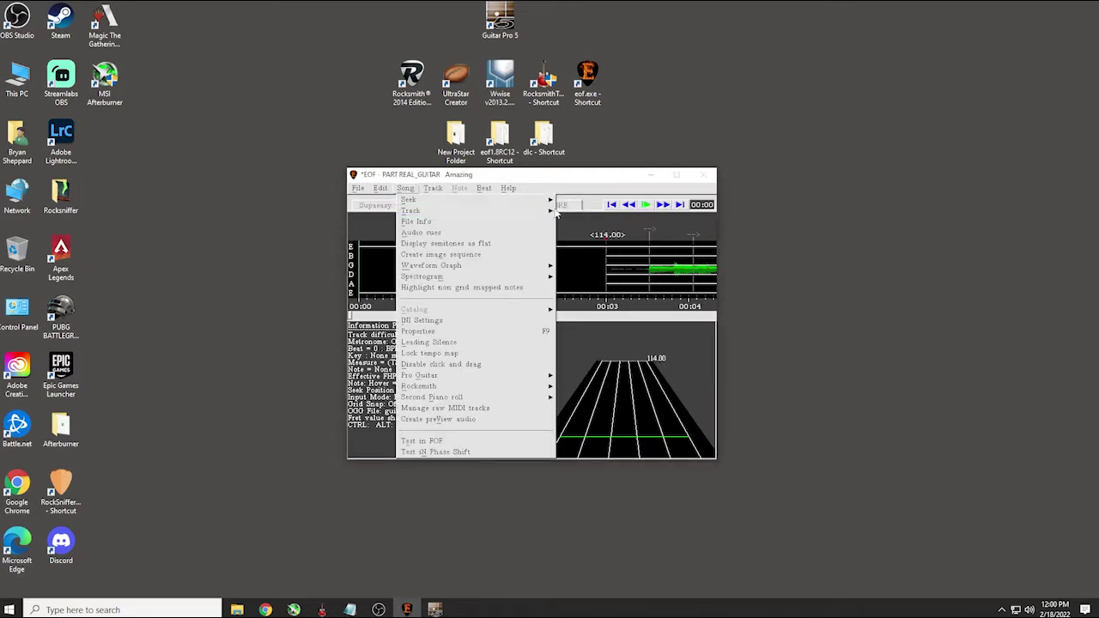
mouse_move(550, 211)
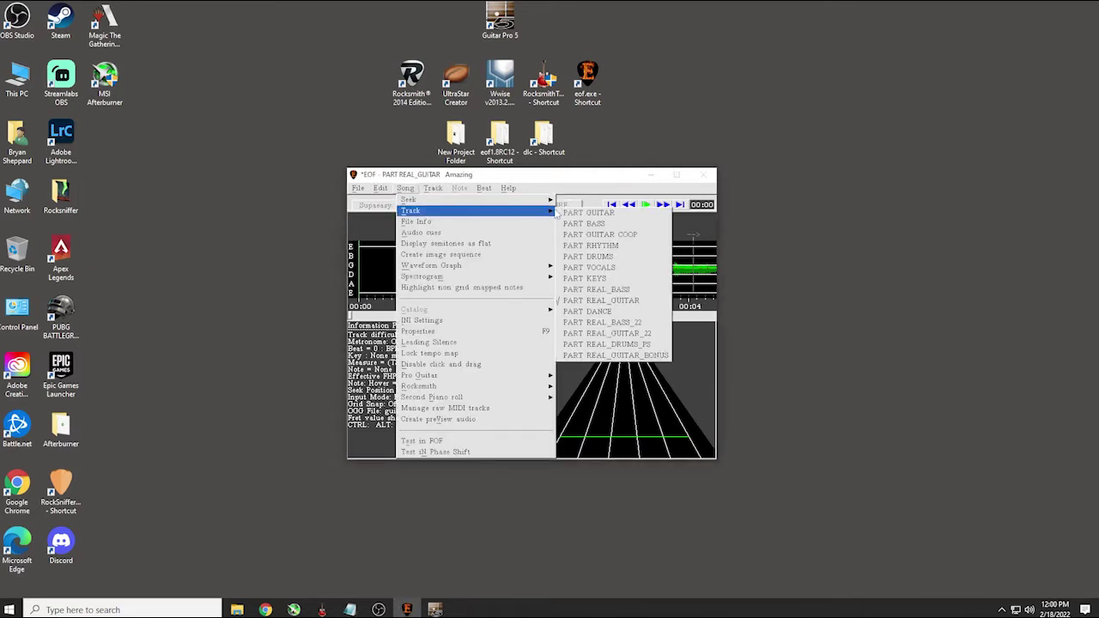
click(637, 290)
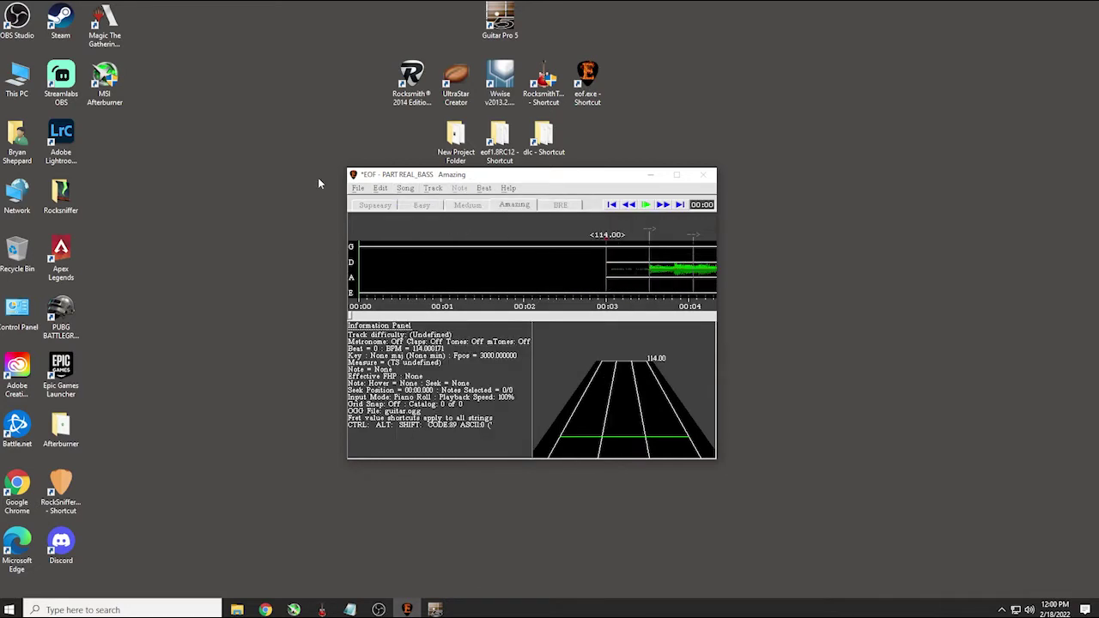
Start a Guitar Pro import using Default - Deny2.gp5 from New Project Folder on the Desktop
click(359, 190)
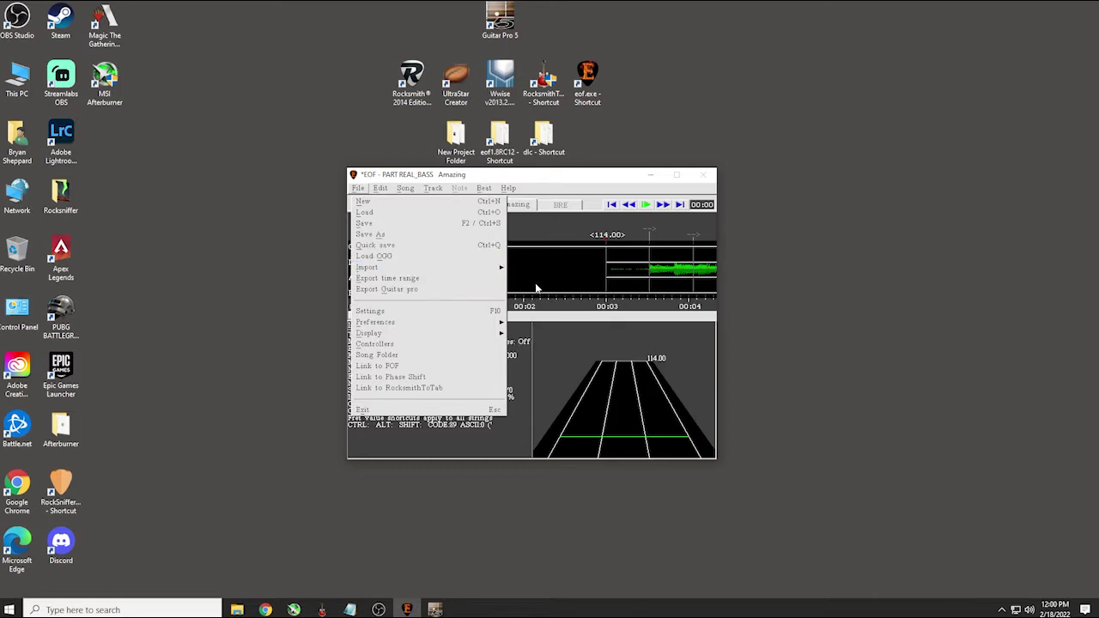
mouse_move(506, 269)
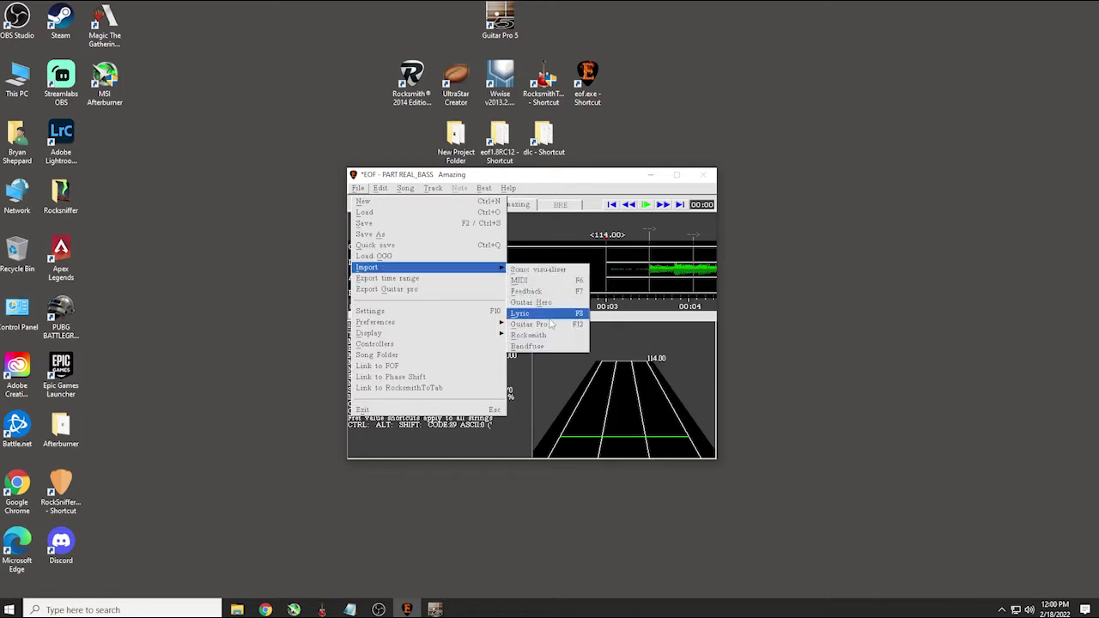
click(546, 326)
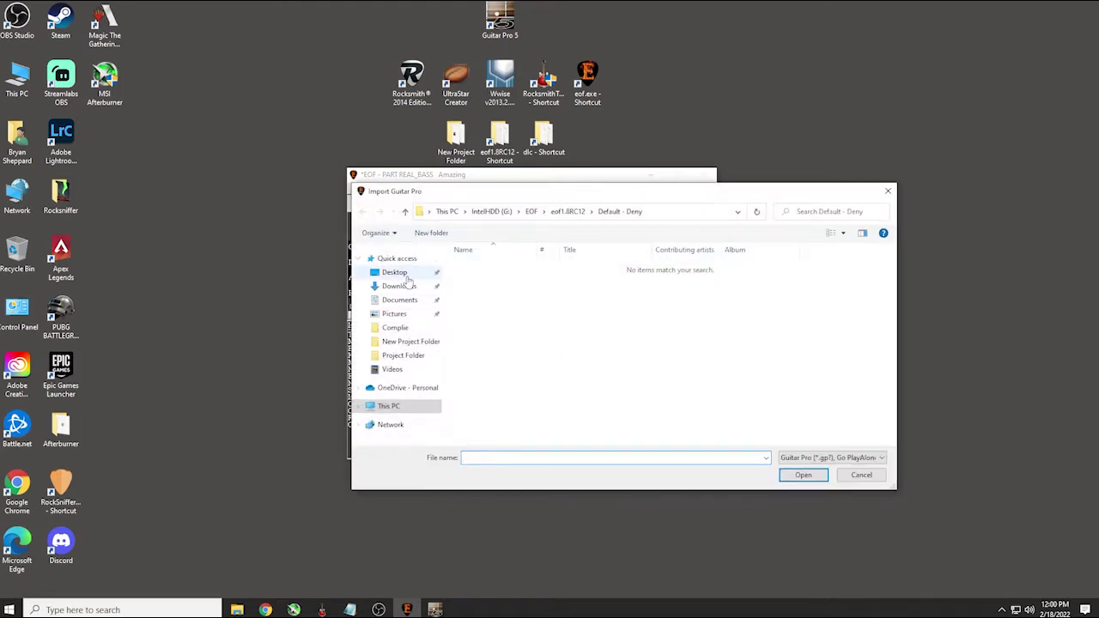
click(410, 273)
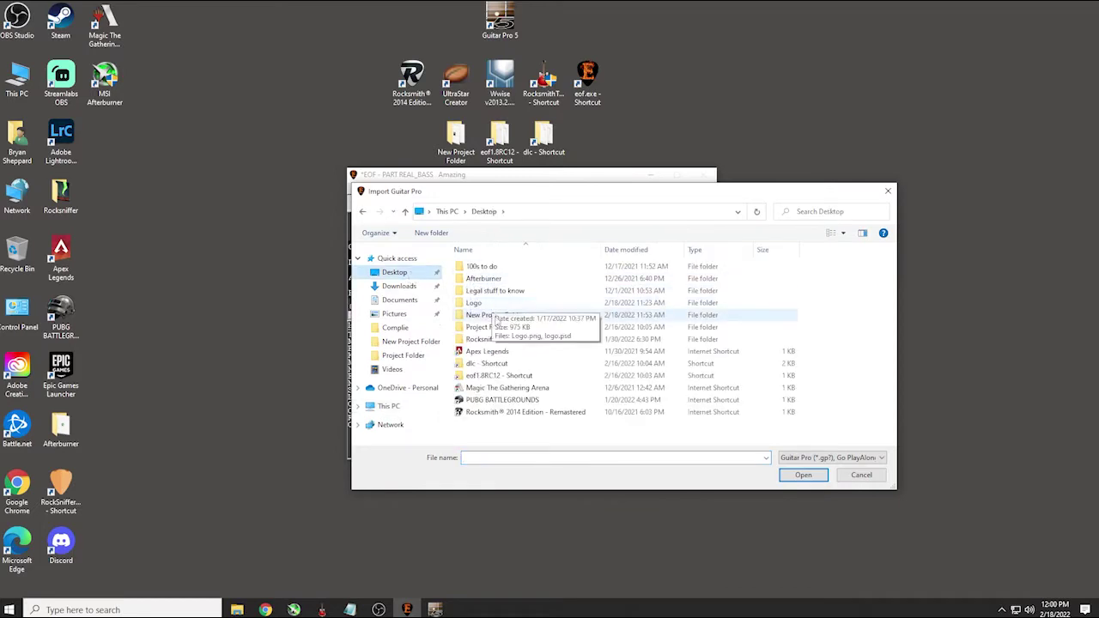
double_click(494, 316)
click(498, 280)
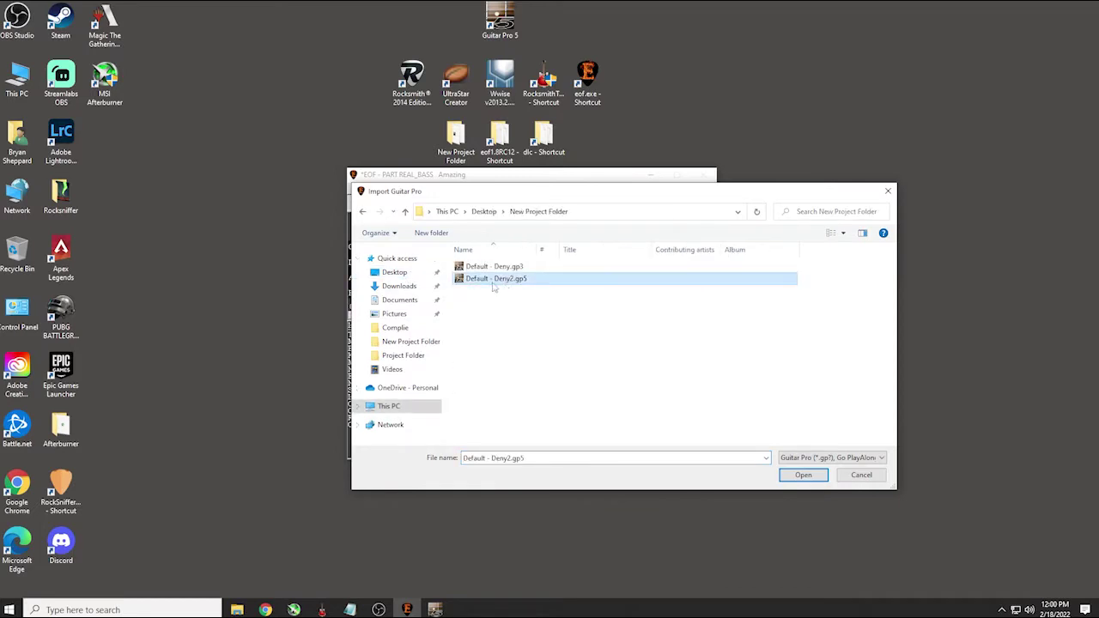
click(802, 475)
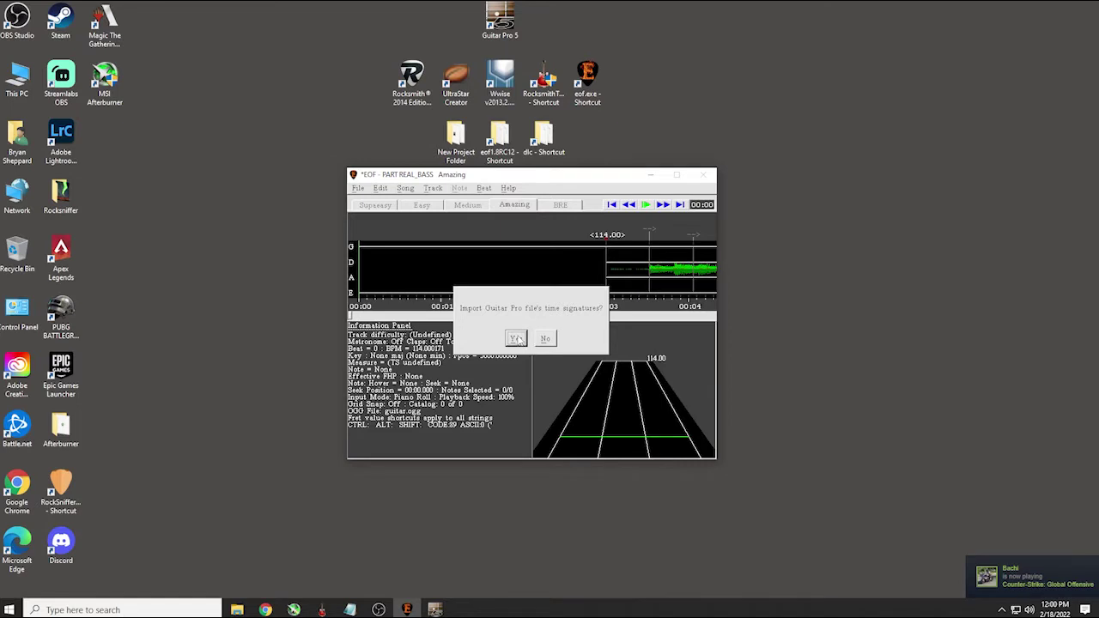
Import the file's time signatures but not its section markers, and bring the Bass track into PART REAL_BASS
click(517, 339)
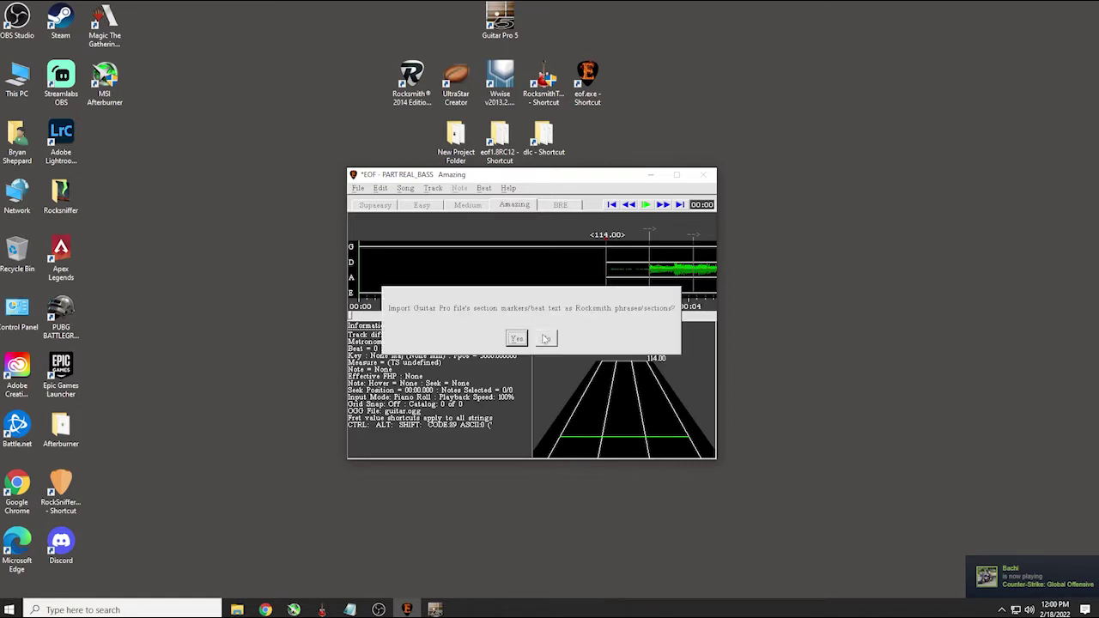
click(547, 339)
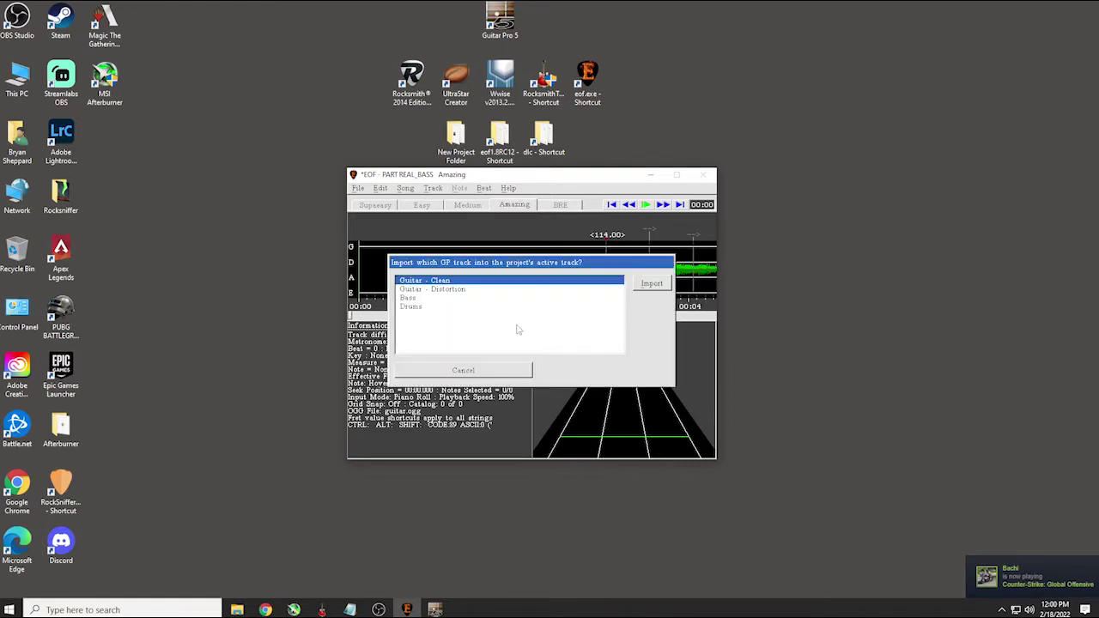
click(410, 298)
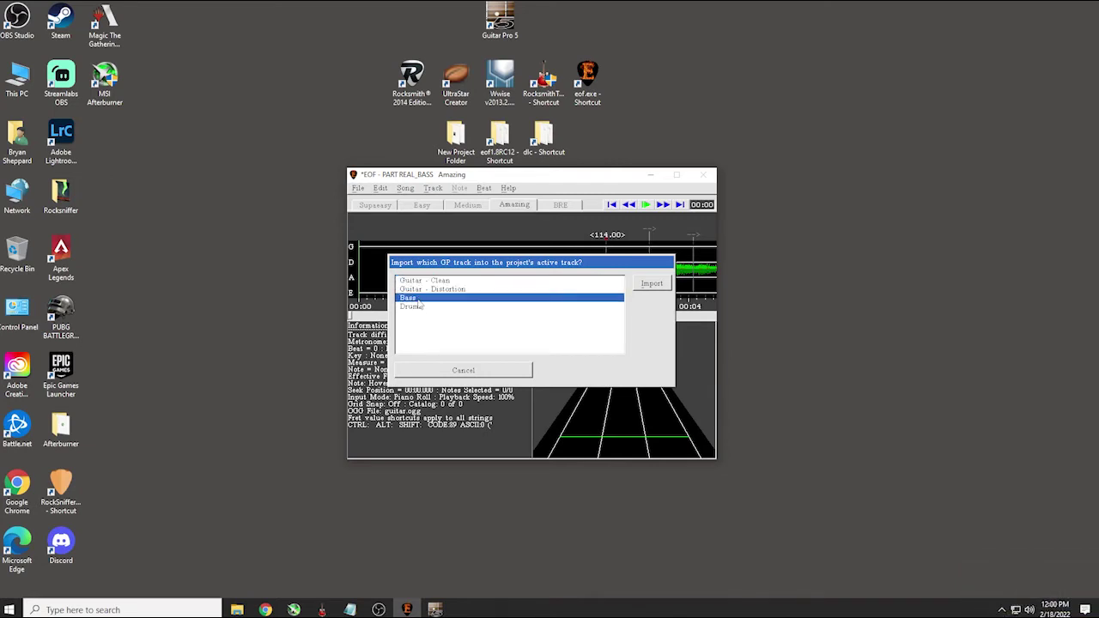
click(432, 284)
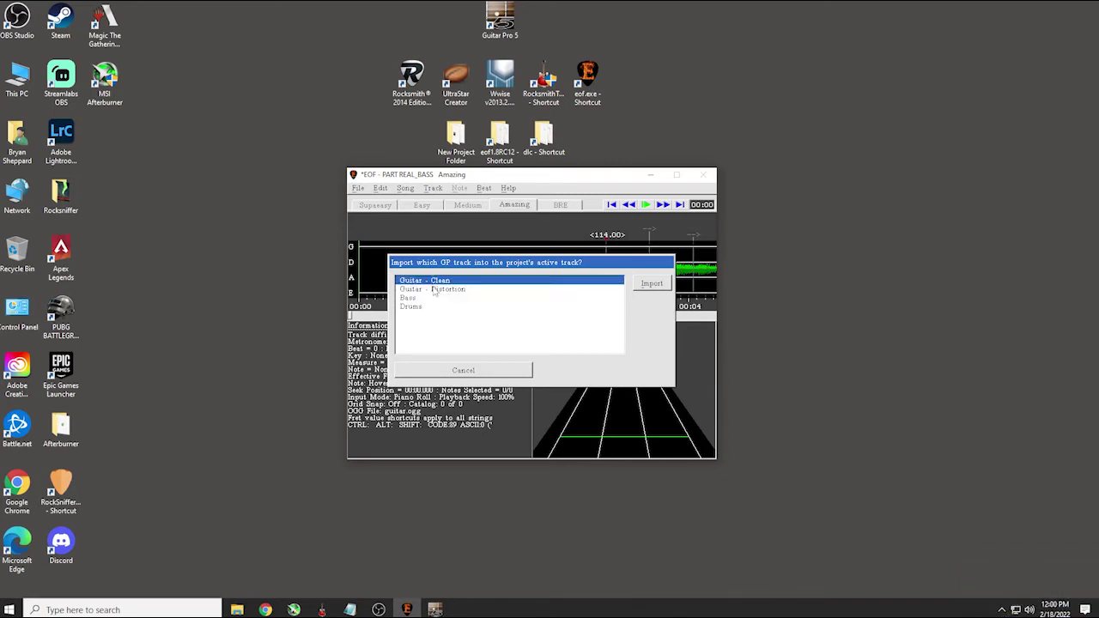
click(431, 290)
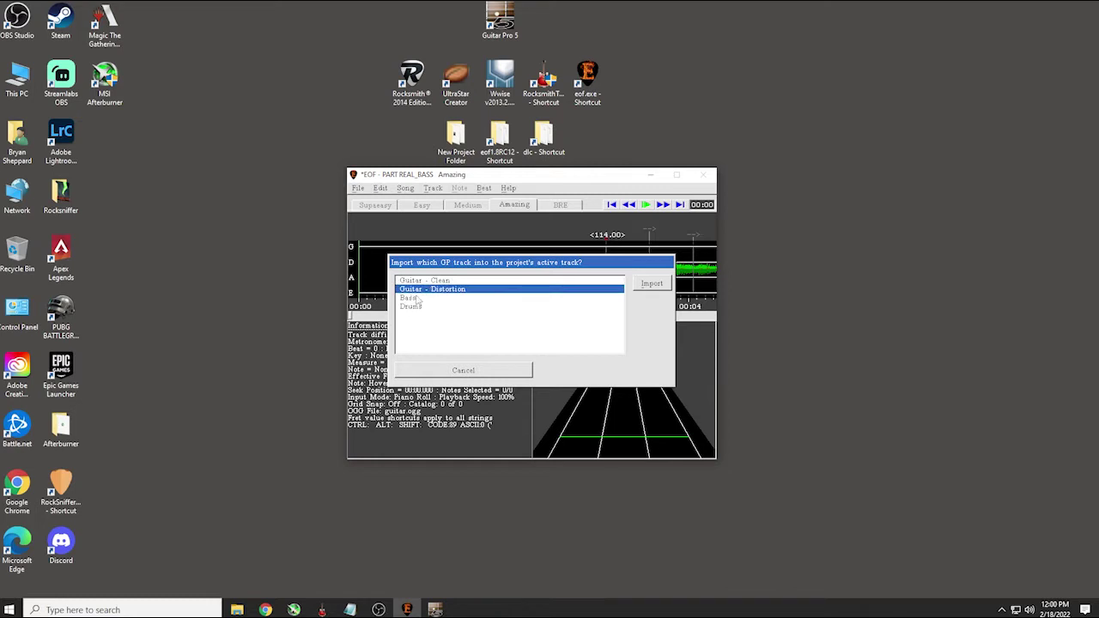
click(416, 299)
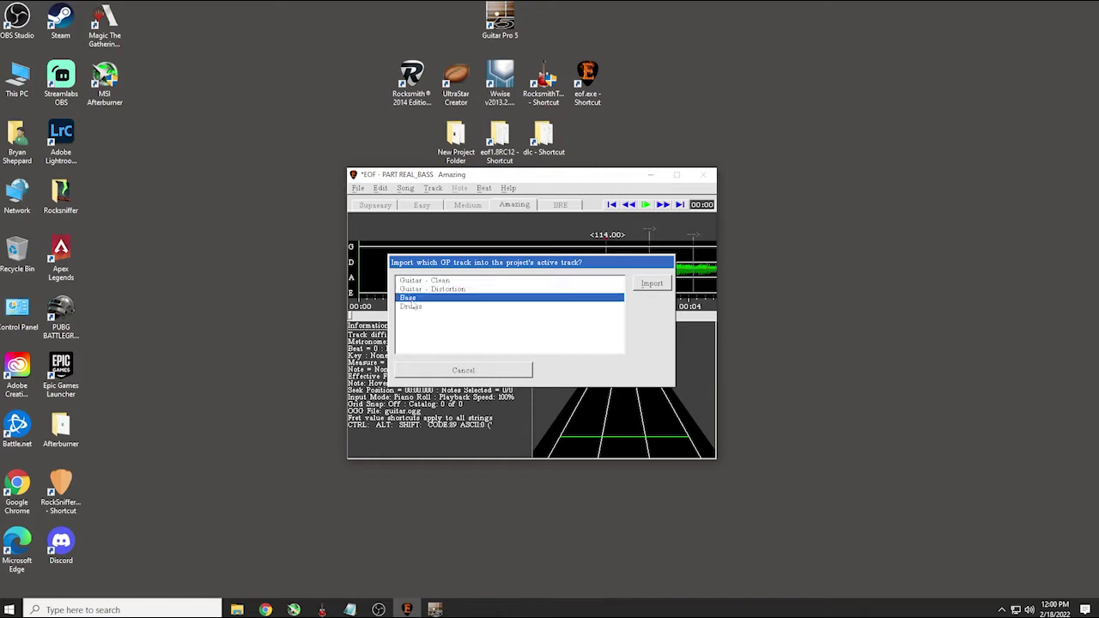
click(650, 283)
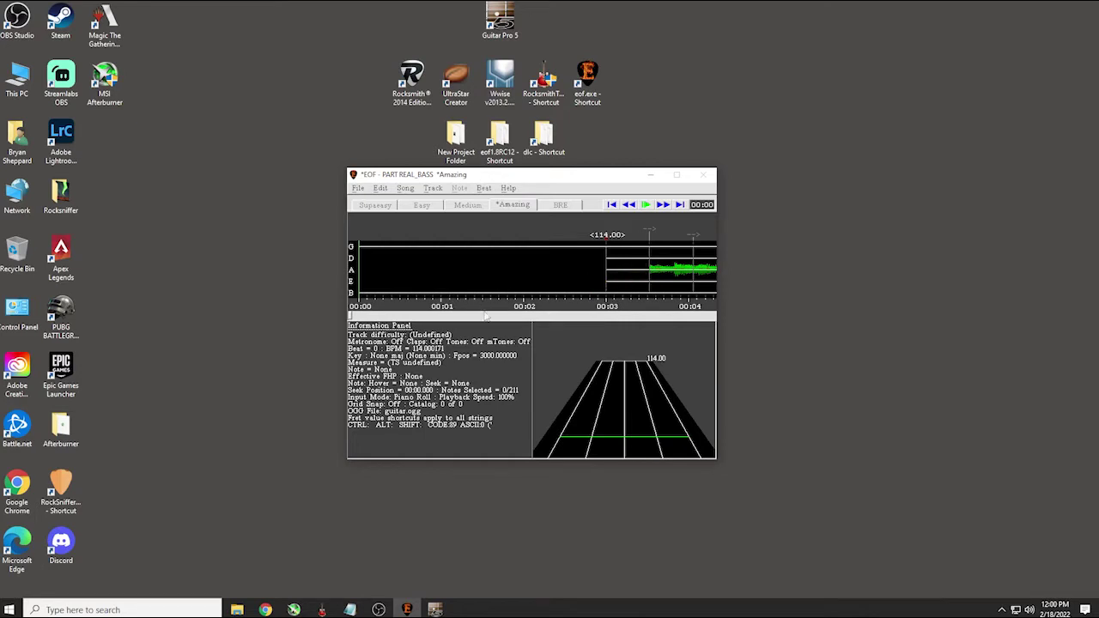
Play and seek through the song around 00:59 to 01:04 to examine how the bass notes line up with the waveform
key(space)
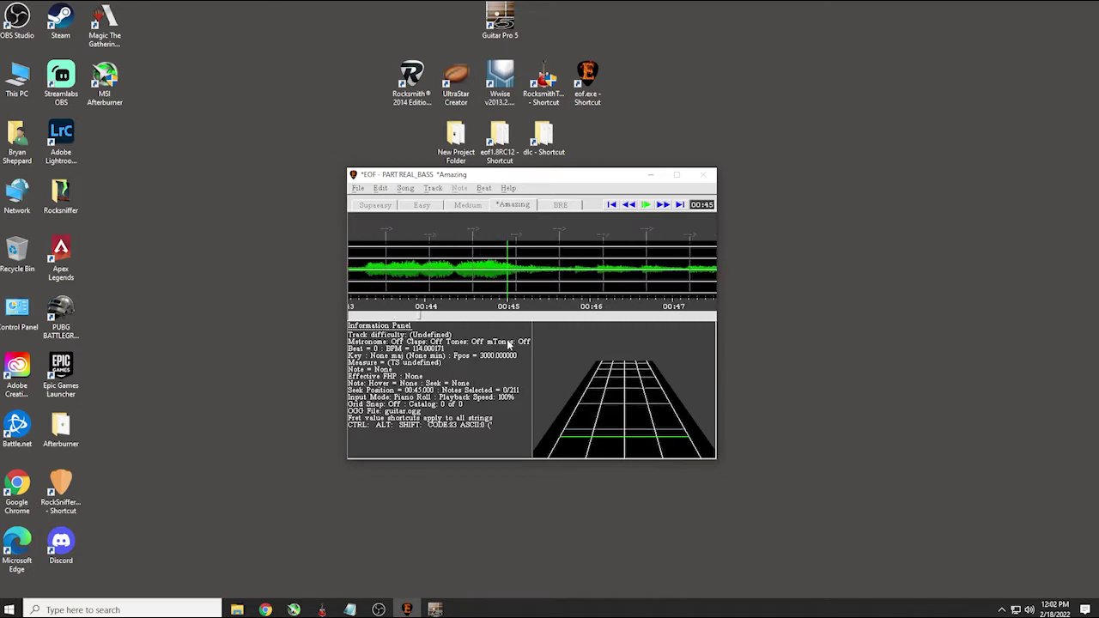
key(Left)
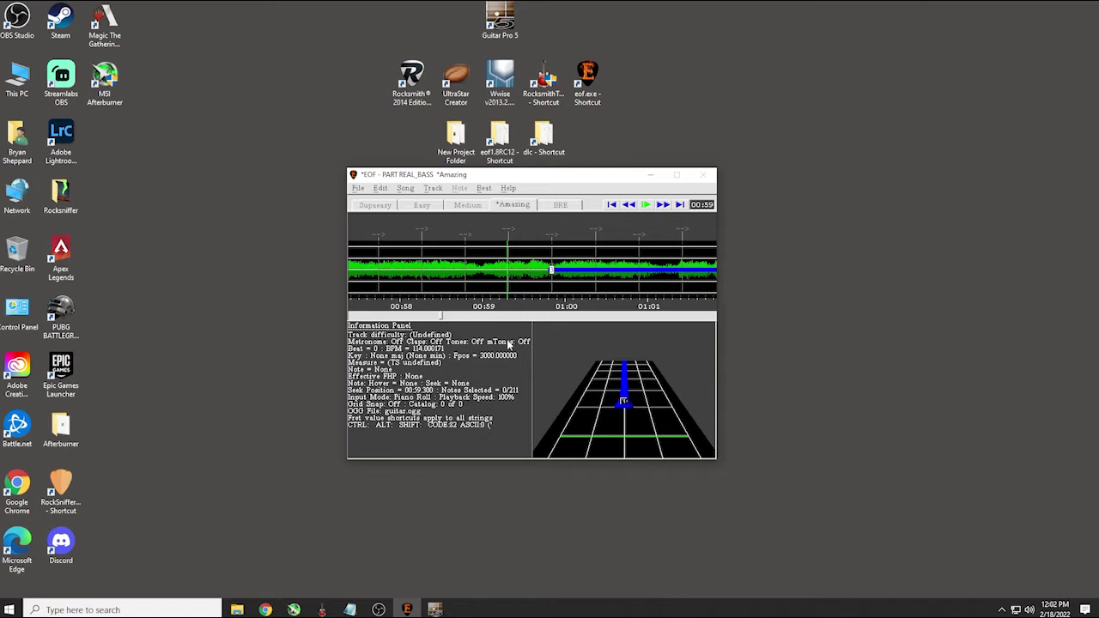
key(Right)
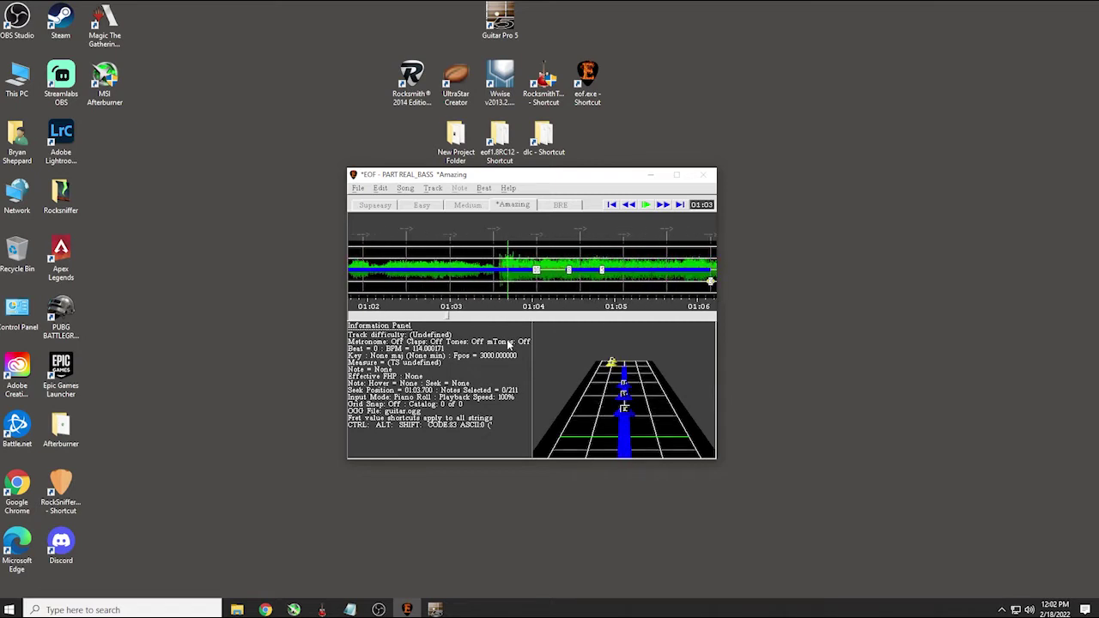
scroll(508, 344, up, 2)
scroll(508, 343, down, 2)
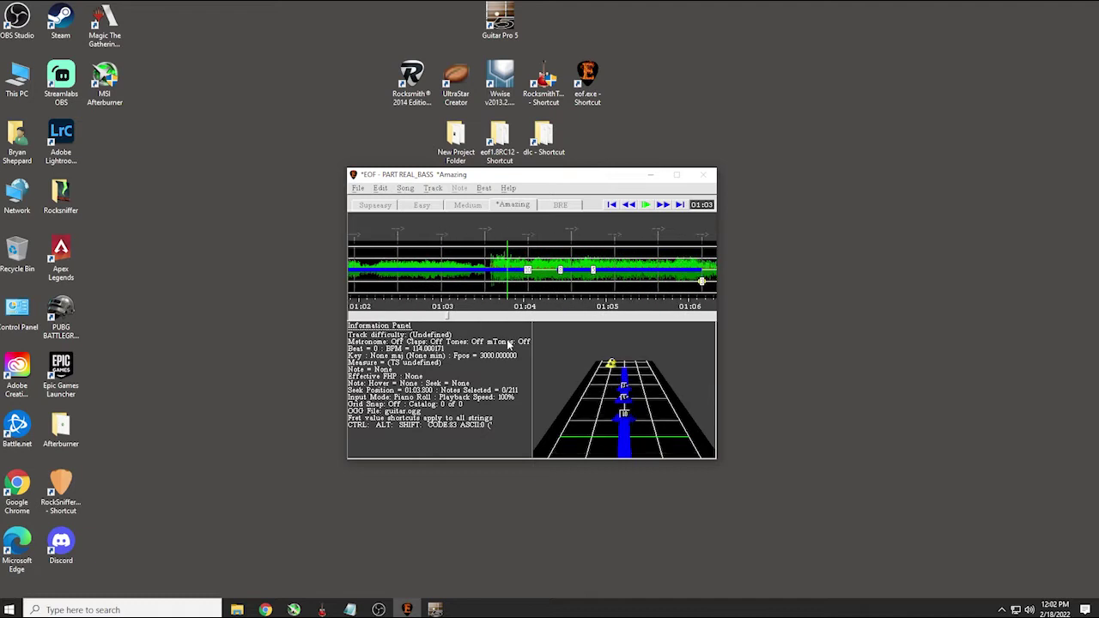
key(Left)
key(space)
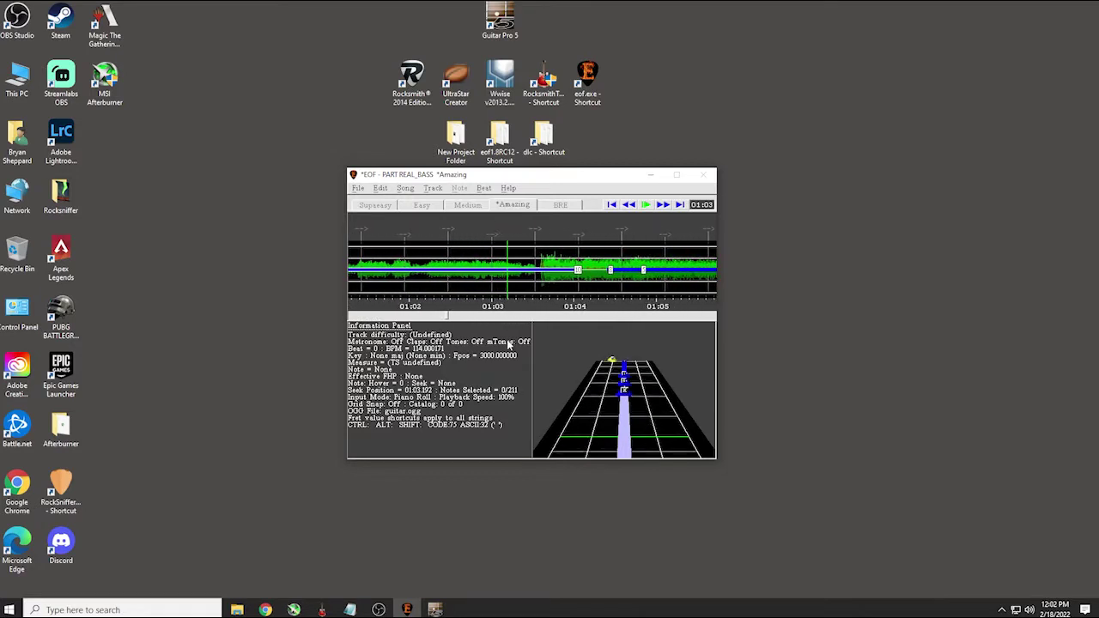
key(Left)
key(Right)
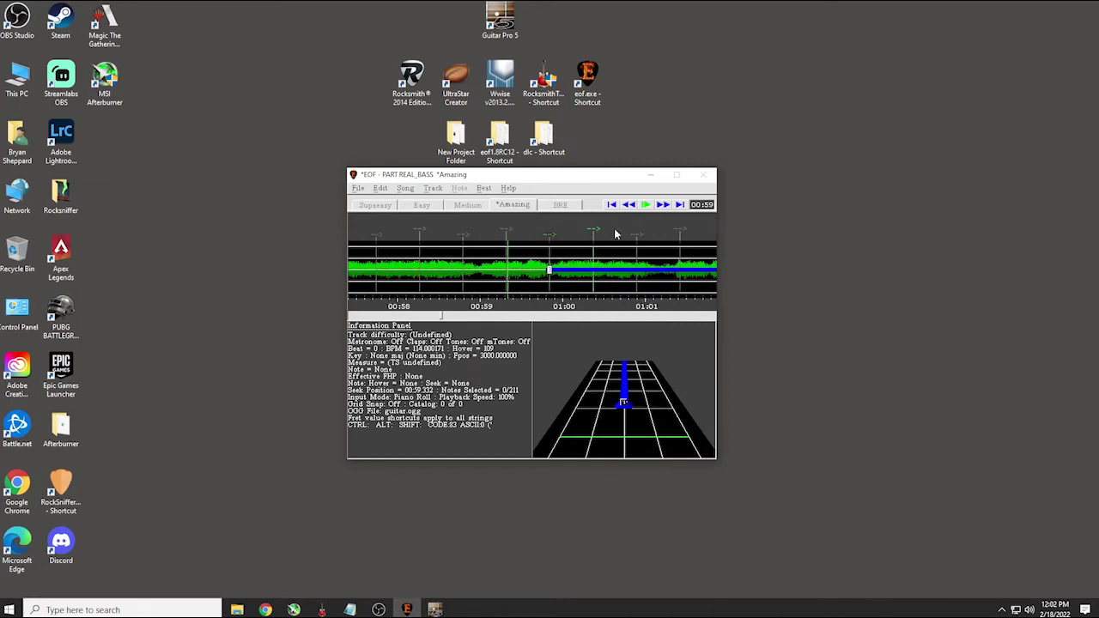
key(Right)
key(Right)
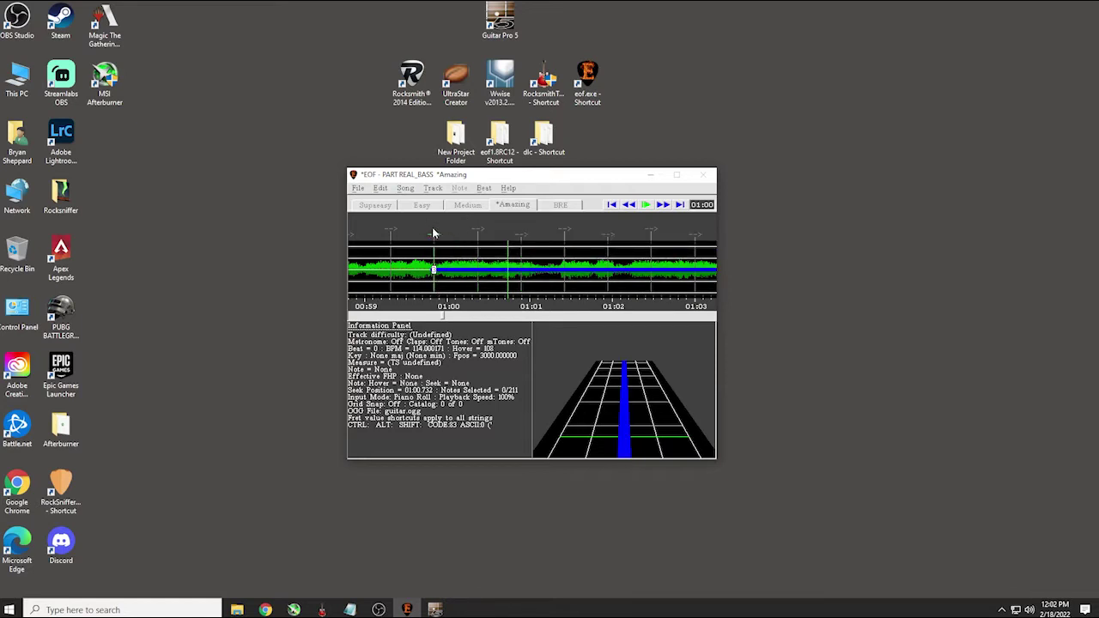
Move beat 108, where the first bass note starts, to about 01:03.6 so it meets the jump in the waveform
drag(435, 239, 635, 218)
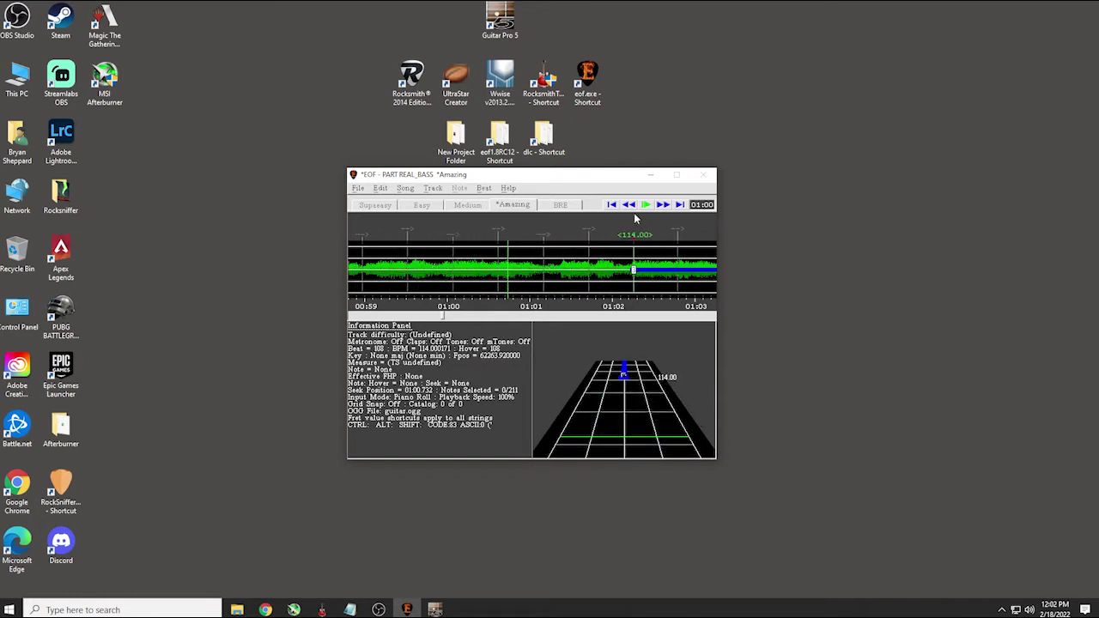
key(Right)
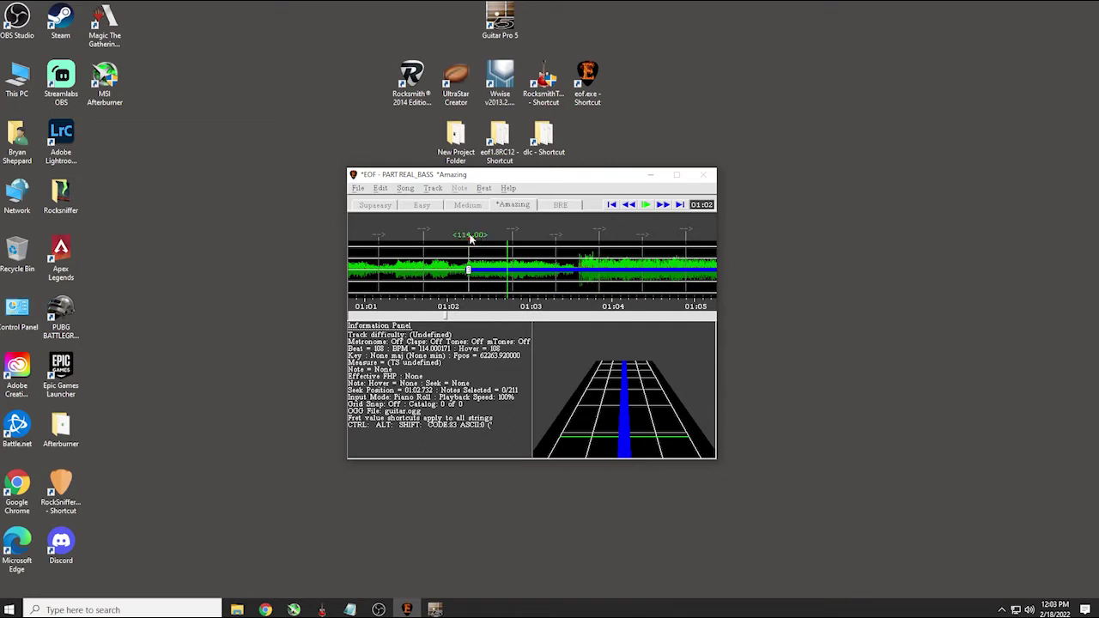
drag(464, 237, 576, 231)
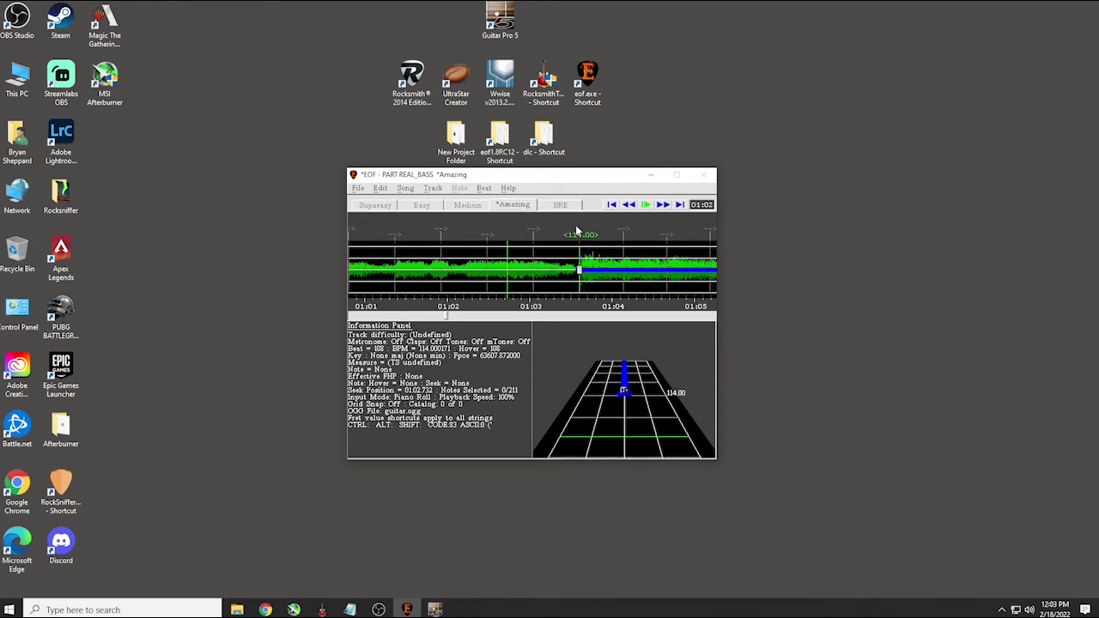
key(space)
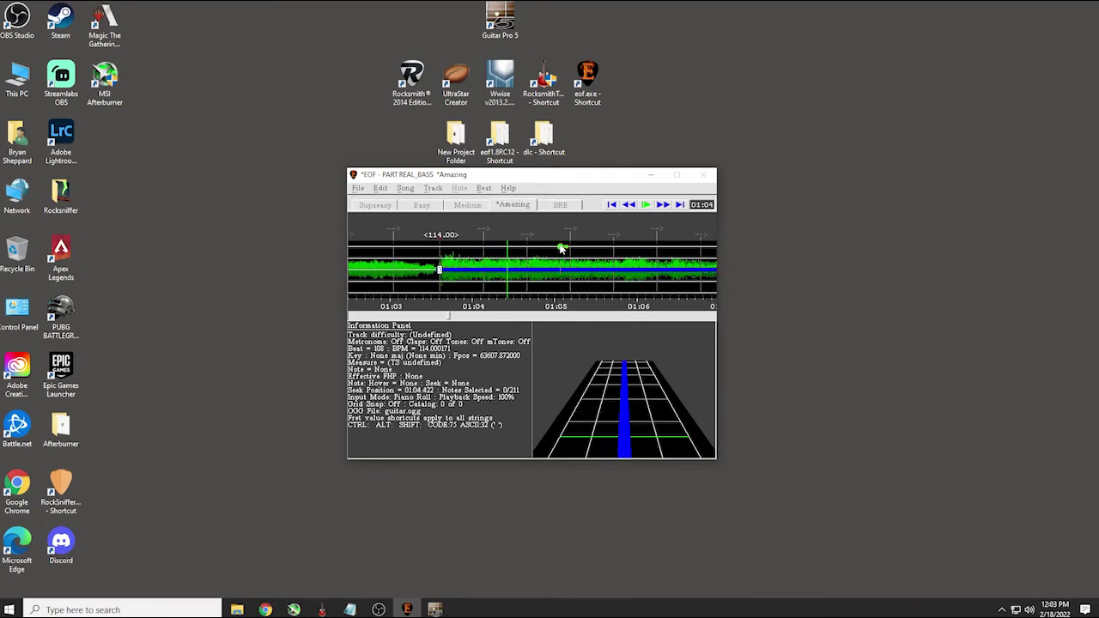
Play and seek through 01:04 to 01:10 to examine how the opening bass notes line up with the waveform
key(Right)
key(Right)
key(Right)
key(Right)
key(Right)
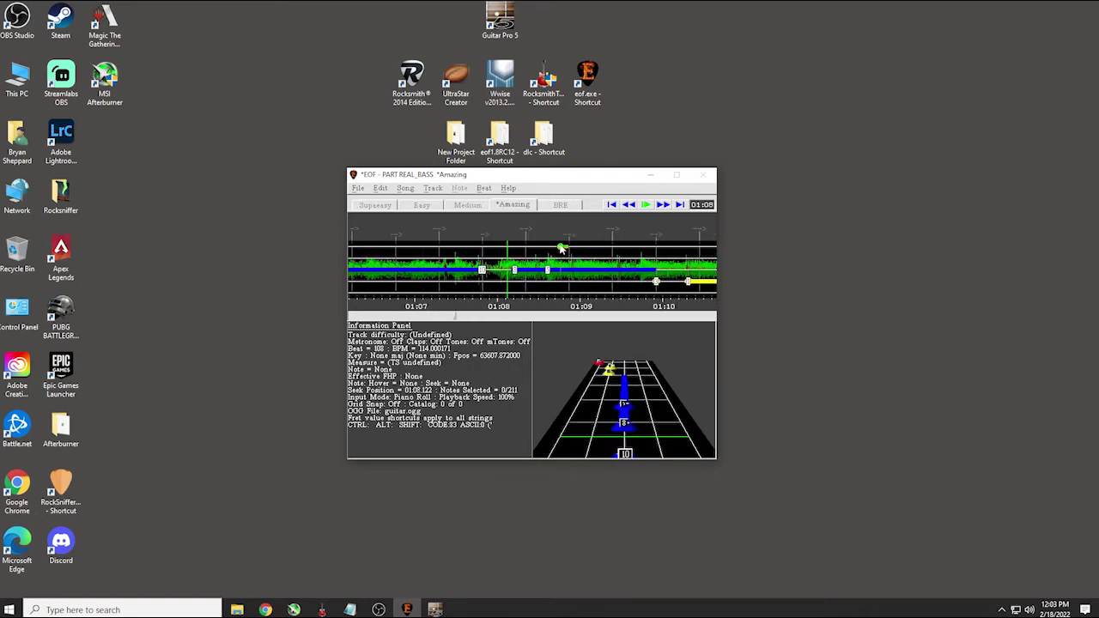
key(space)
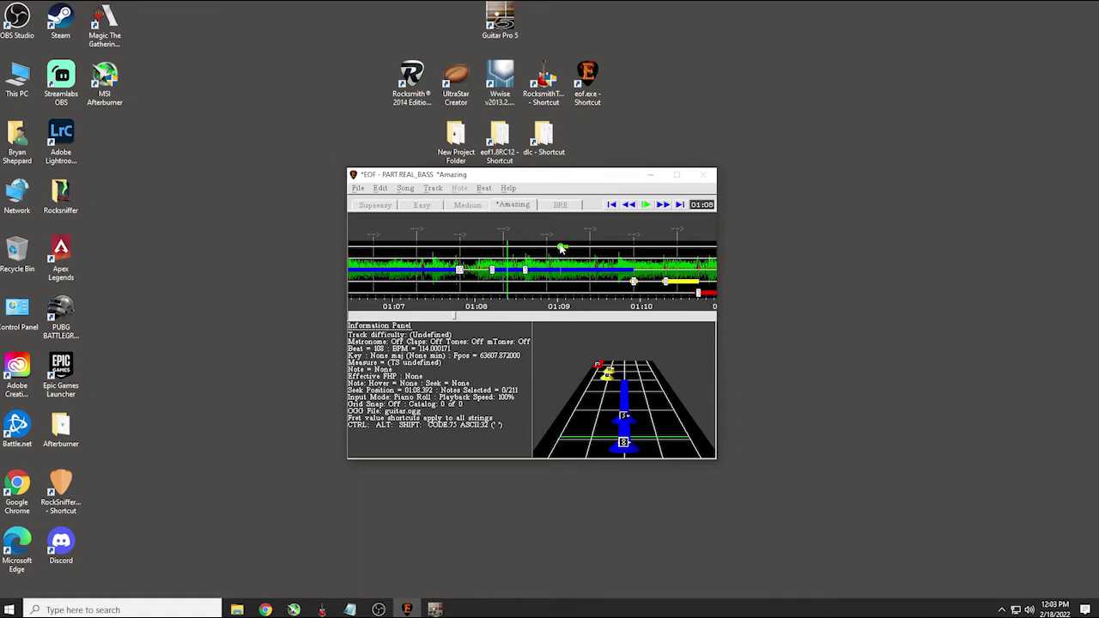
key(space)
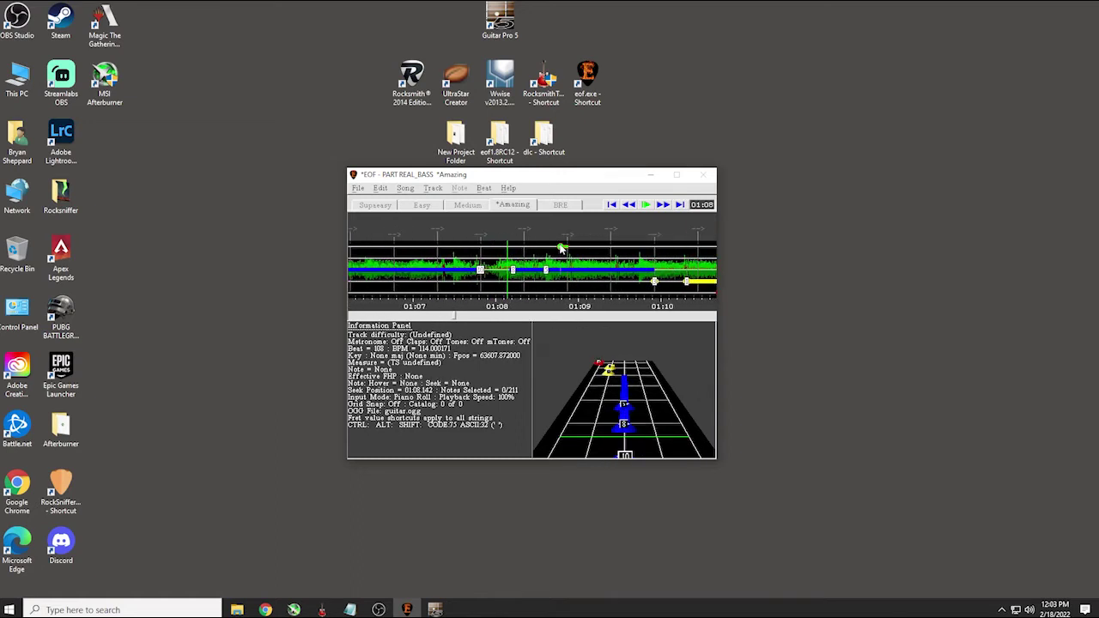
scroll(561, 248, up, 2)
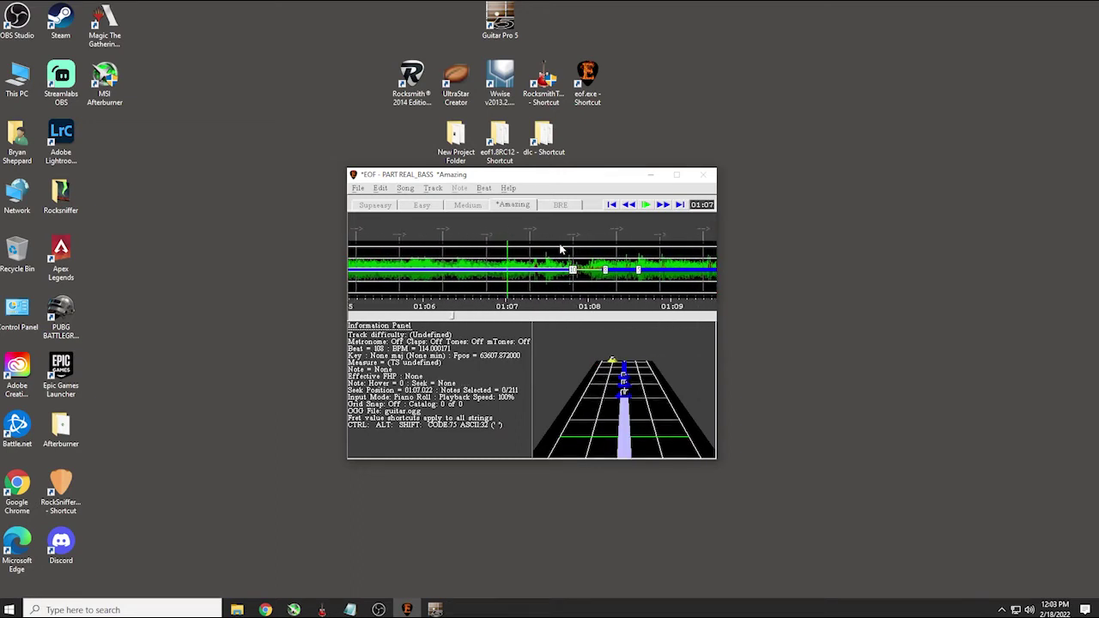
key(space)
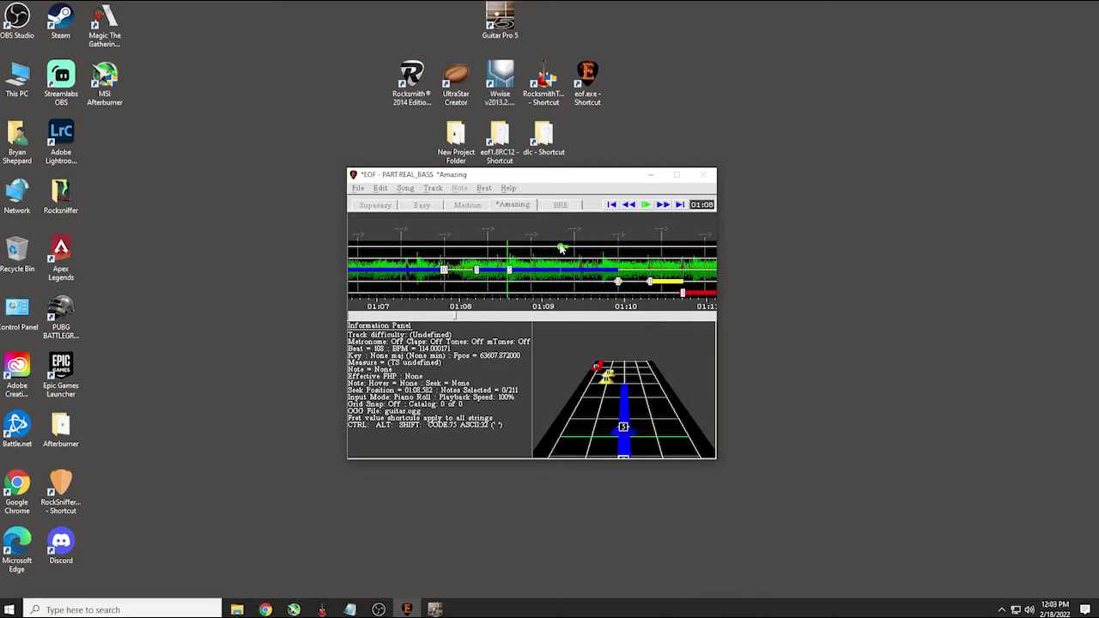
scroll(562, 249, down, 2)
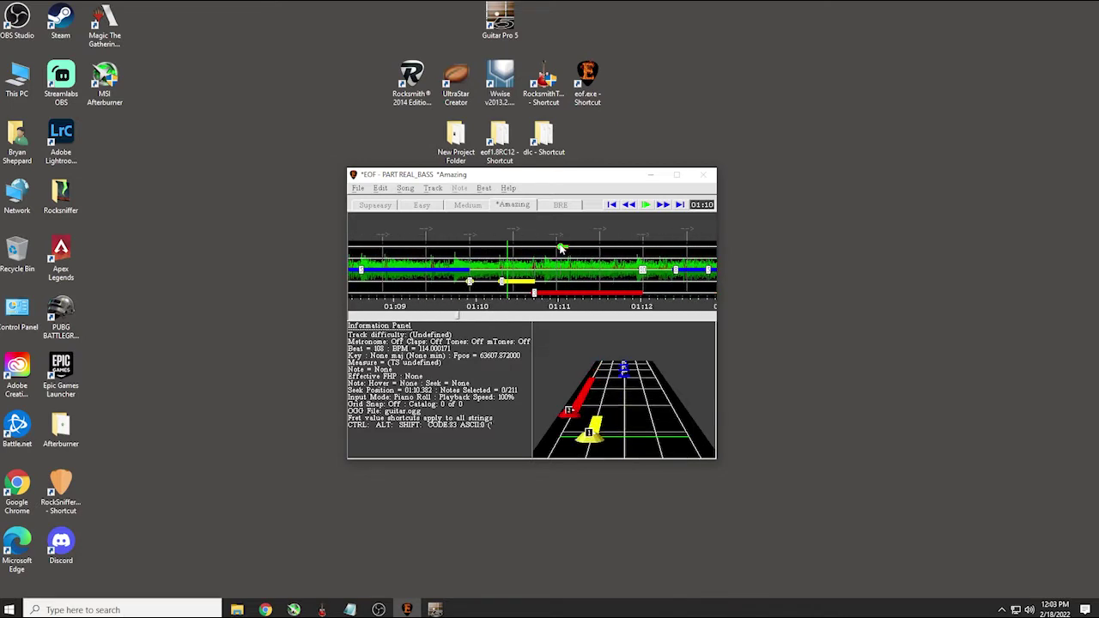
Seek to the end of the song and play around 03:35 to 03:44 to compare the last bass notes with the audio
scroll(561, 249, down, 5)
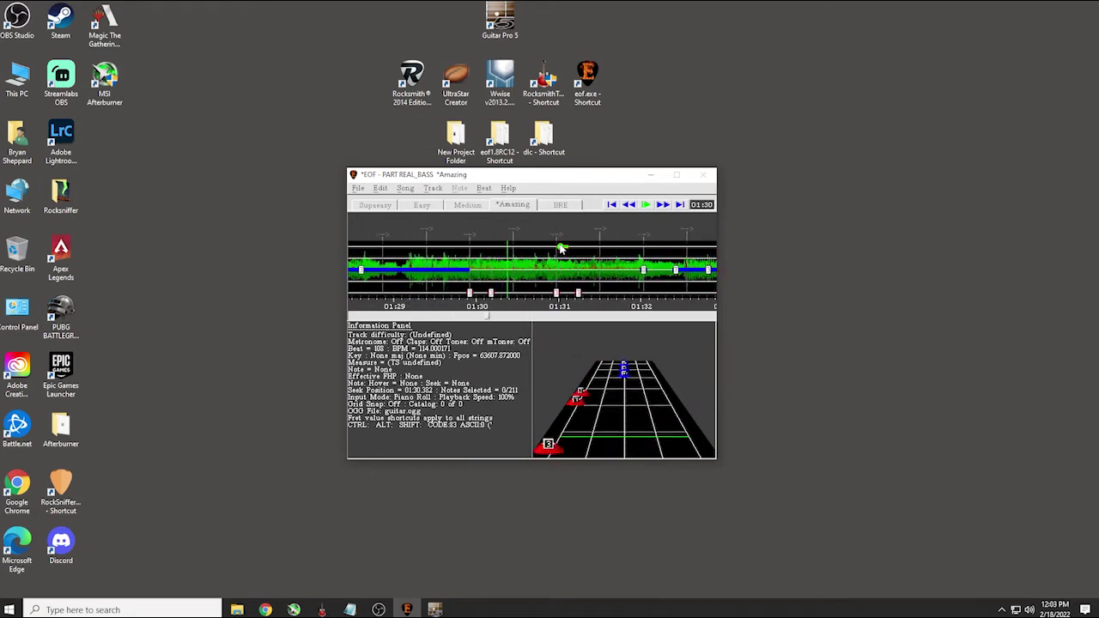
scroll(561, 249, down, 20)
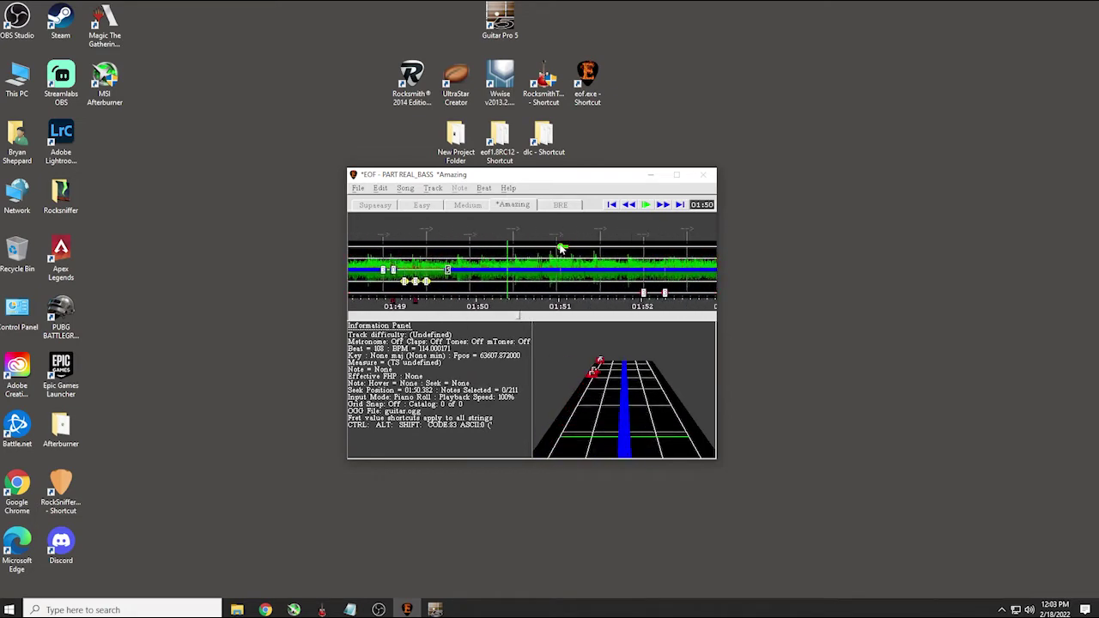
scroll(561, 249, down, 5)
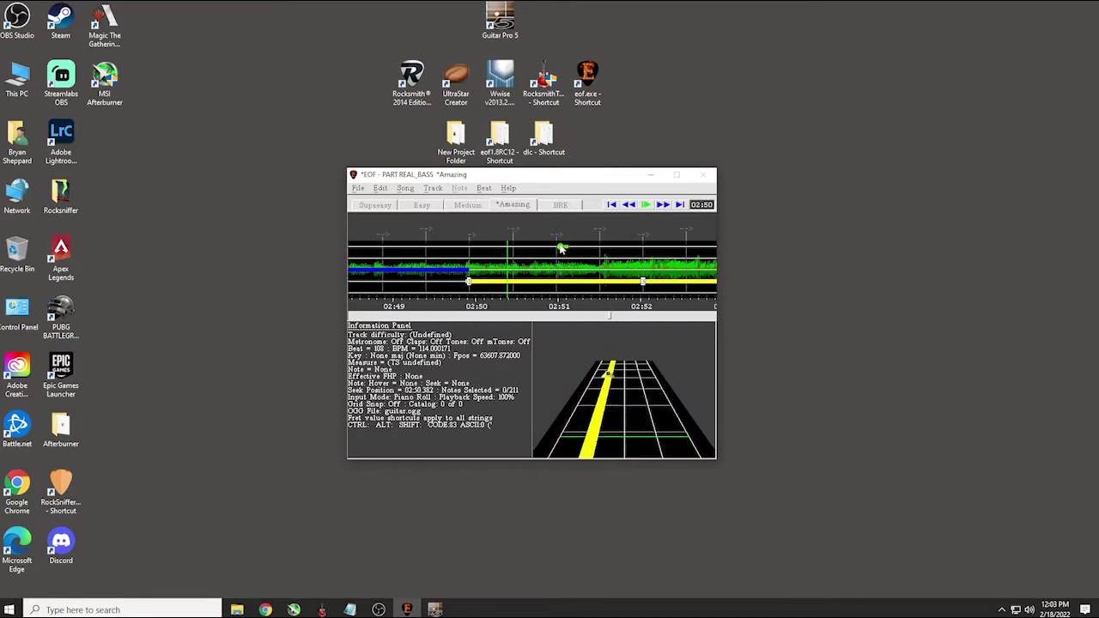
key(Right)
key(Right)
key(Right)
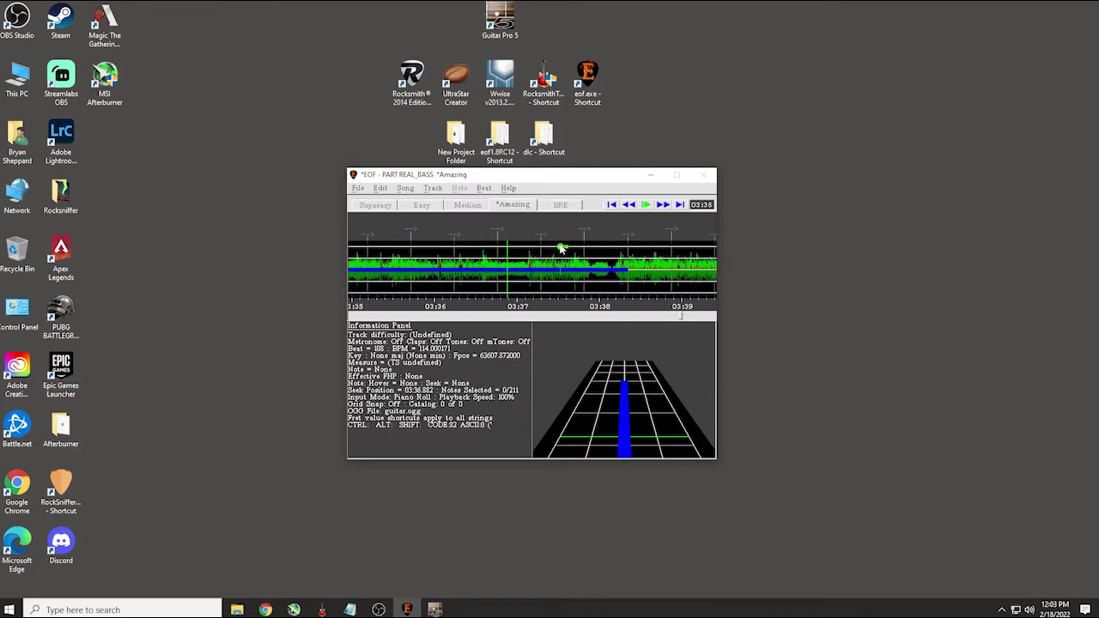
key(space)
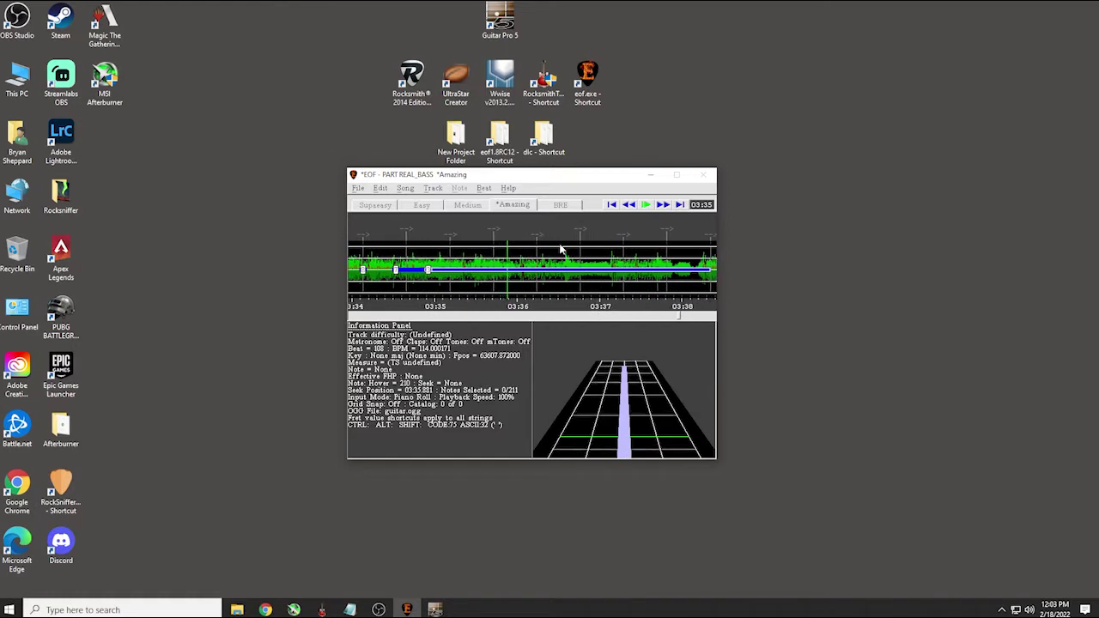
key(Right)
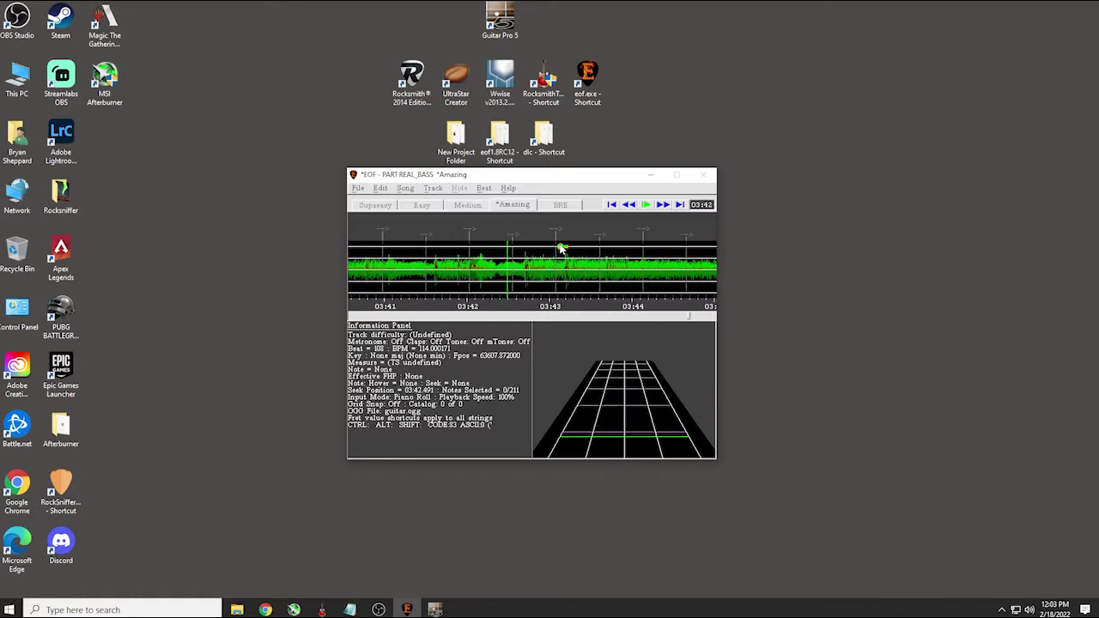
key(Left)
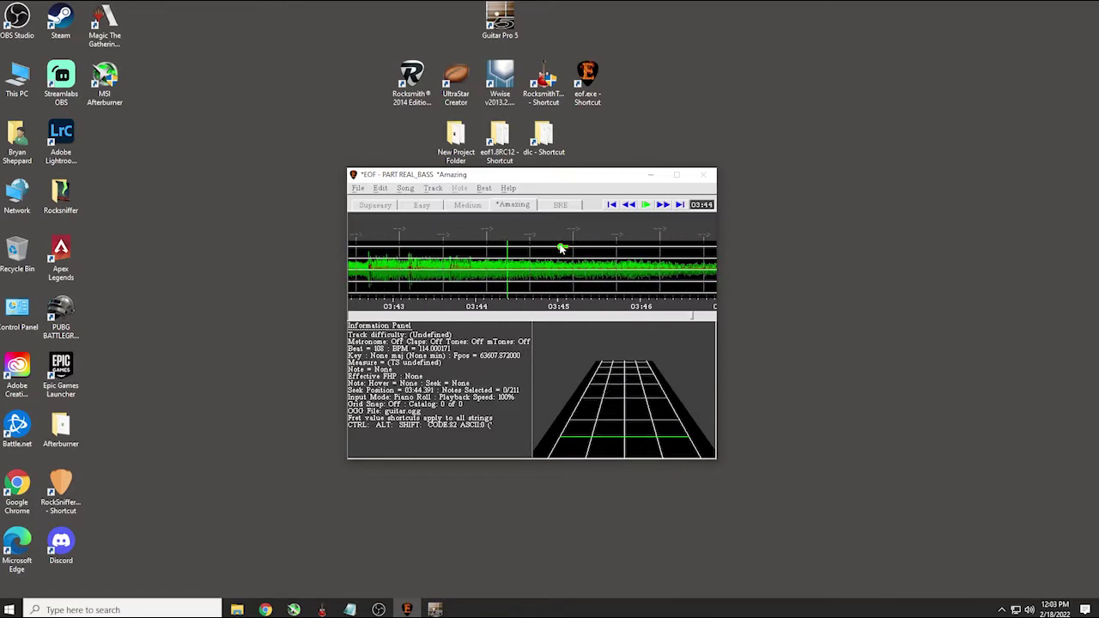
key(space)
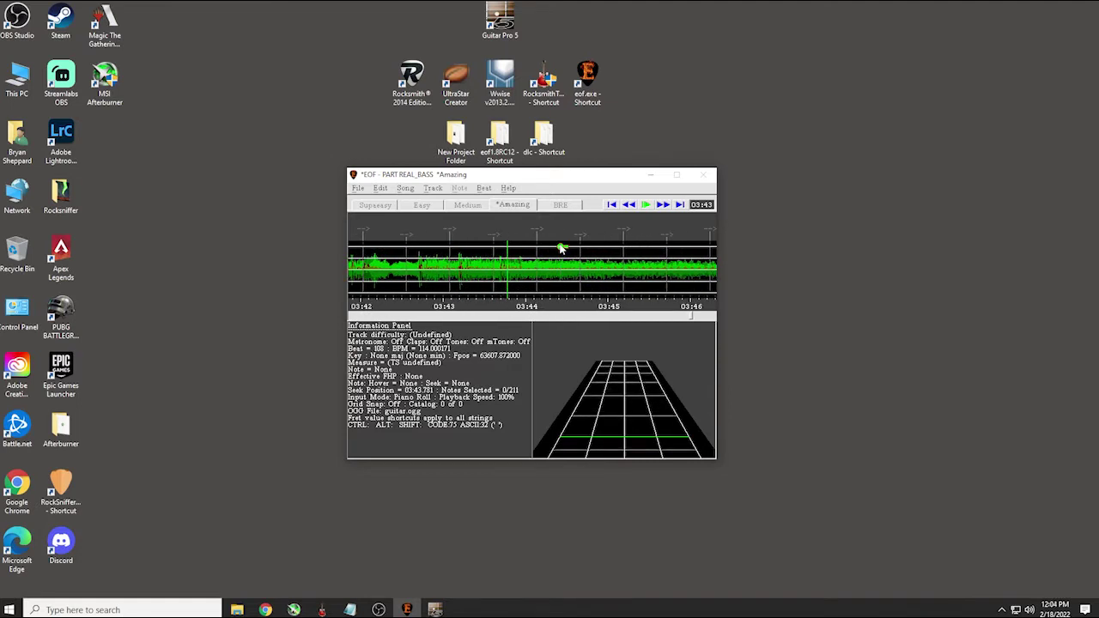
key(5)
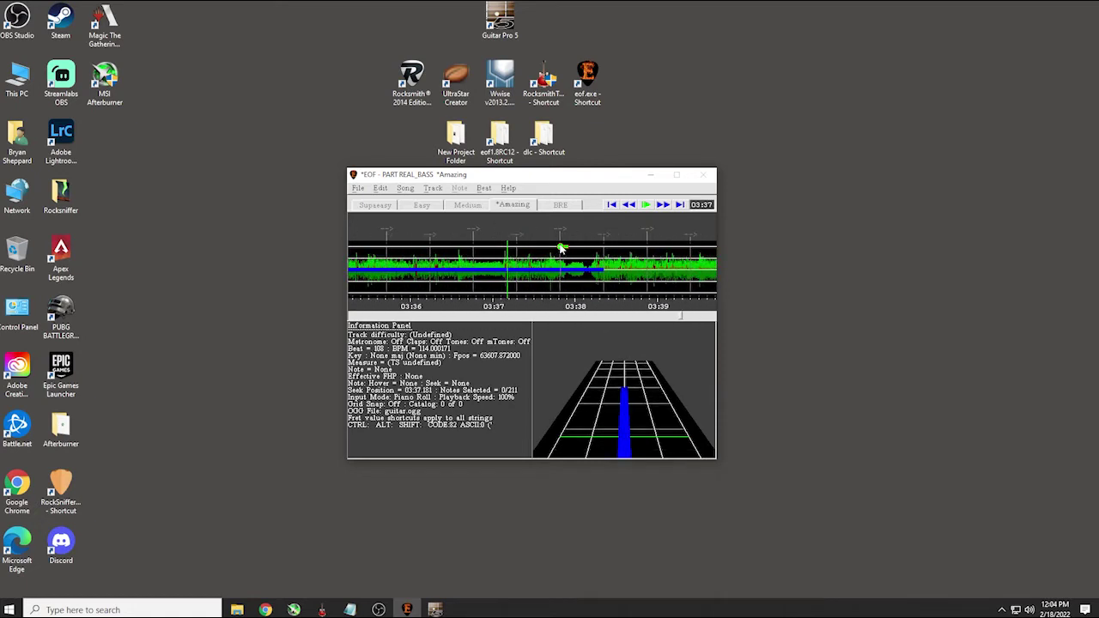
Move beat 396, just after the last bass note's onset, in stages to about 03:43.8
key(Left)
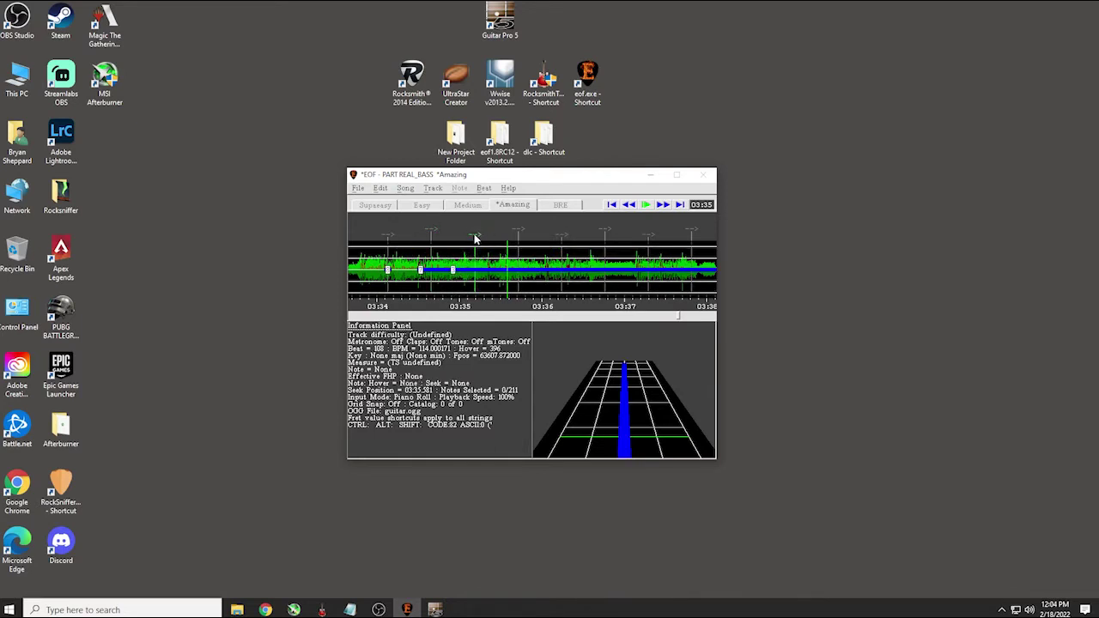
drag(474, 238, 618, 231)
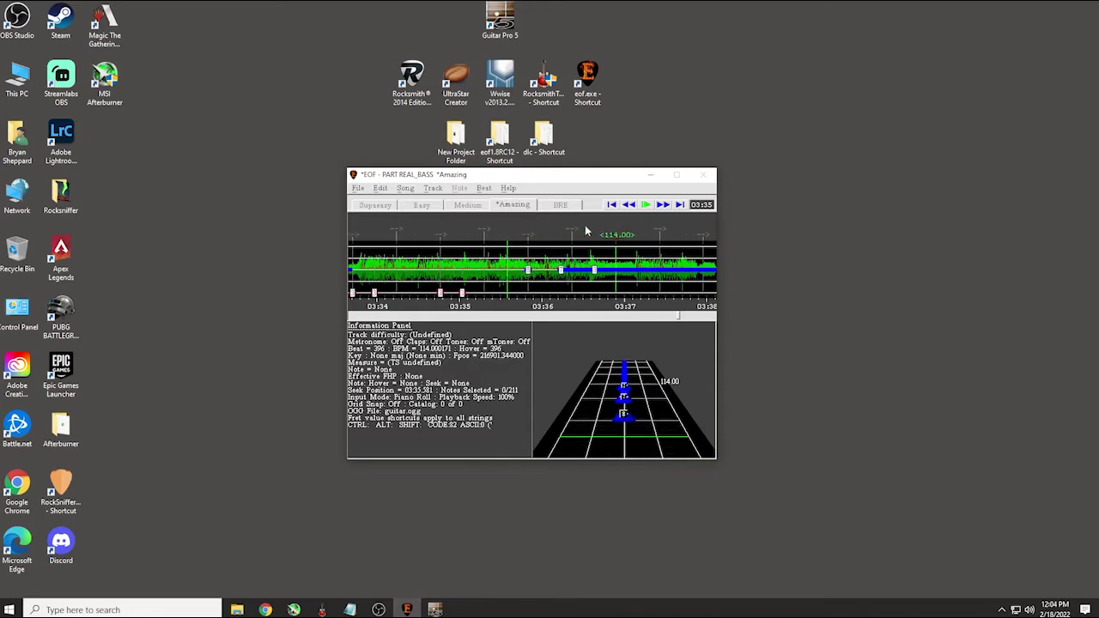
scroll(442, 232, down, 5)
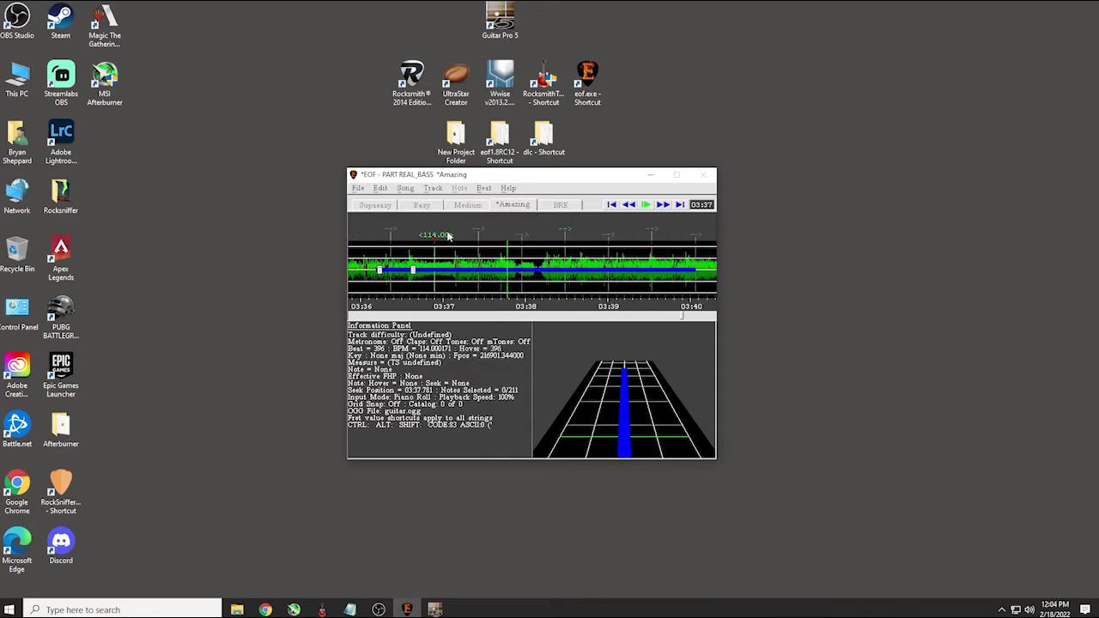
drag(441, 235, 677, 232)
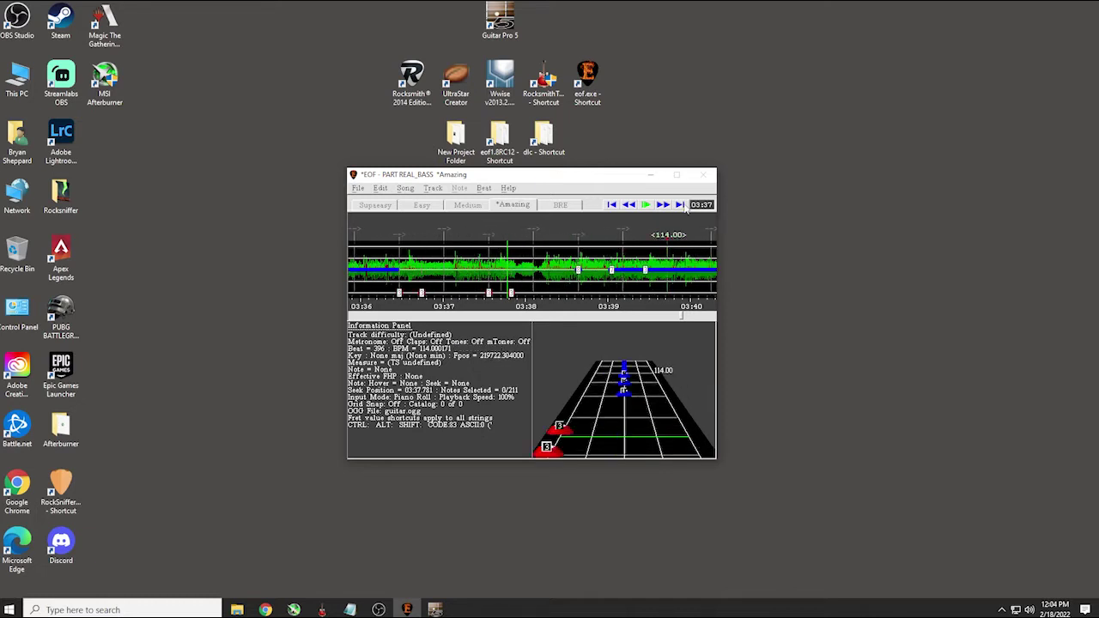
scroll(687, 209, down, 5)
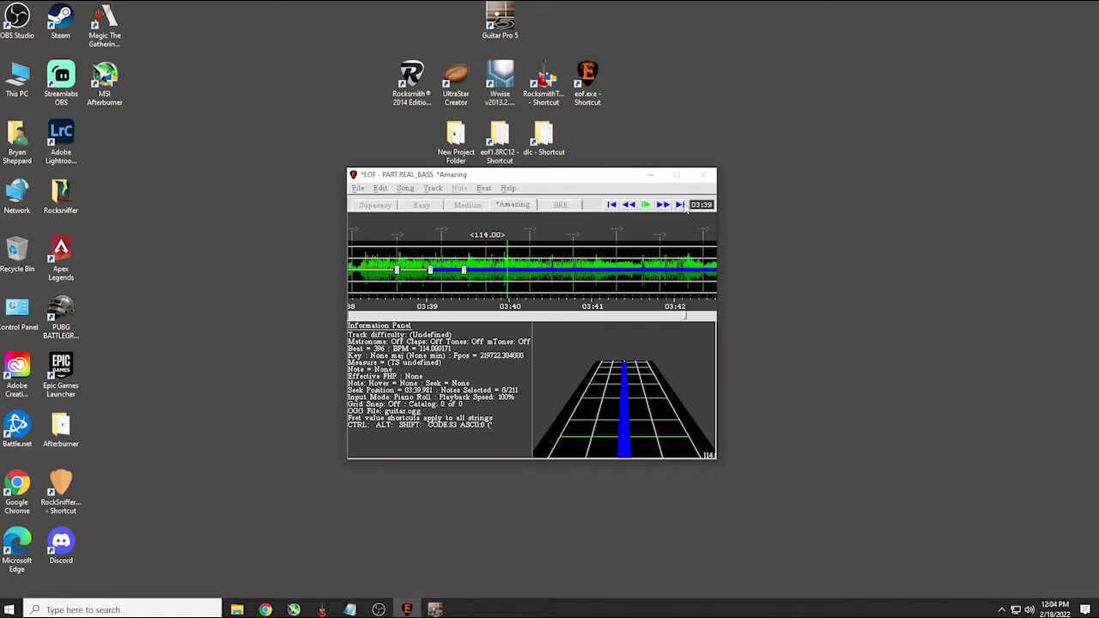
drag(487, 237, 646, 228)
scroll(704, 244, down, 3)
scroll(703, 245, down, 1)
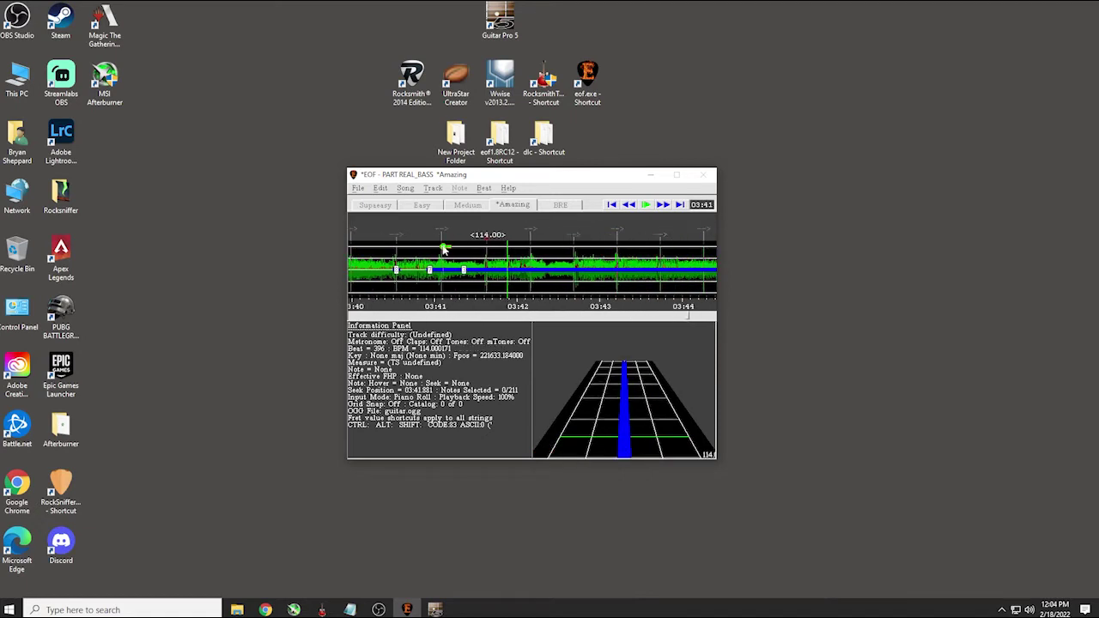
drag(503, 237, 681, 231)
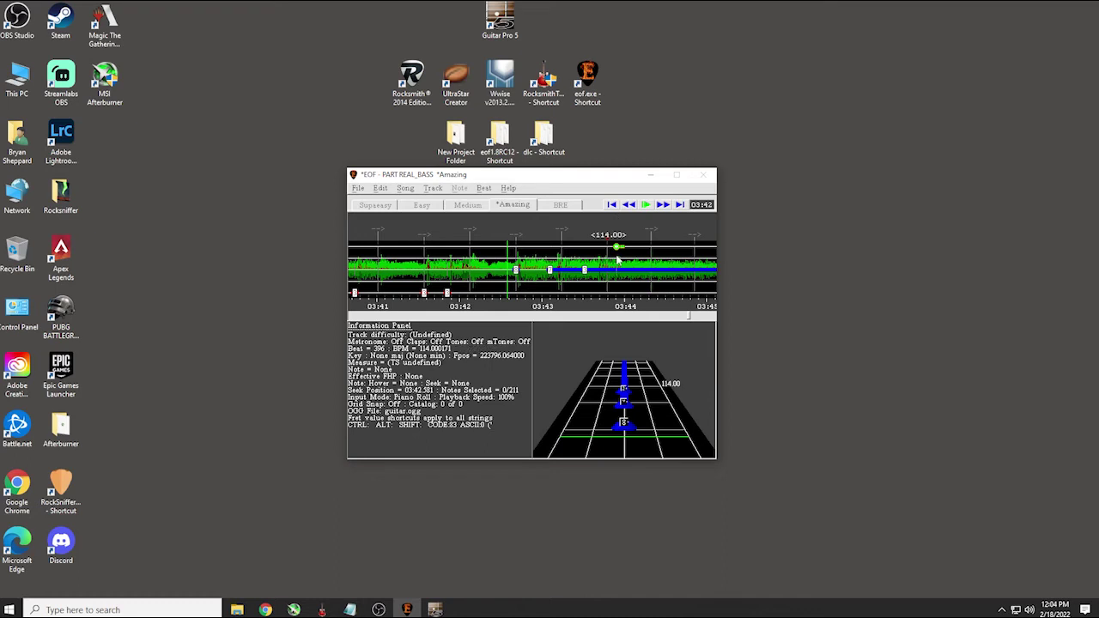
Fine-tune beat 396 to about 03:43.96, playing the ending to check the last bass notes against the audio
drag(605, 236, 622, 234)
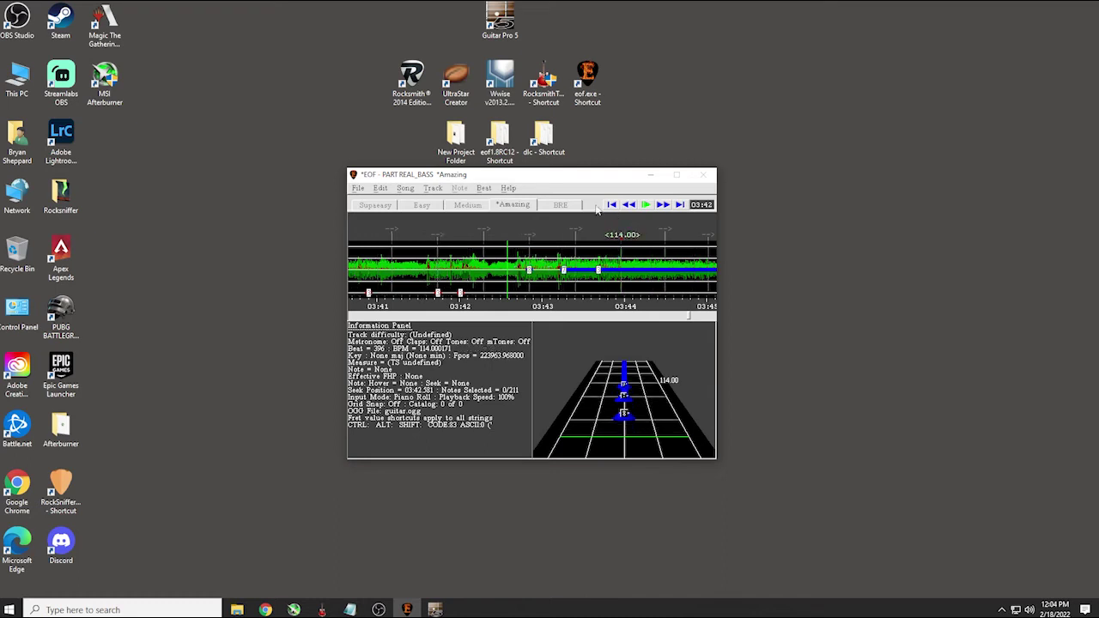
key(space)
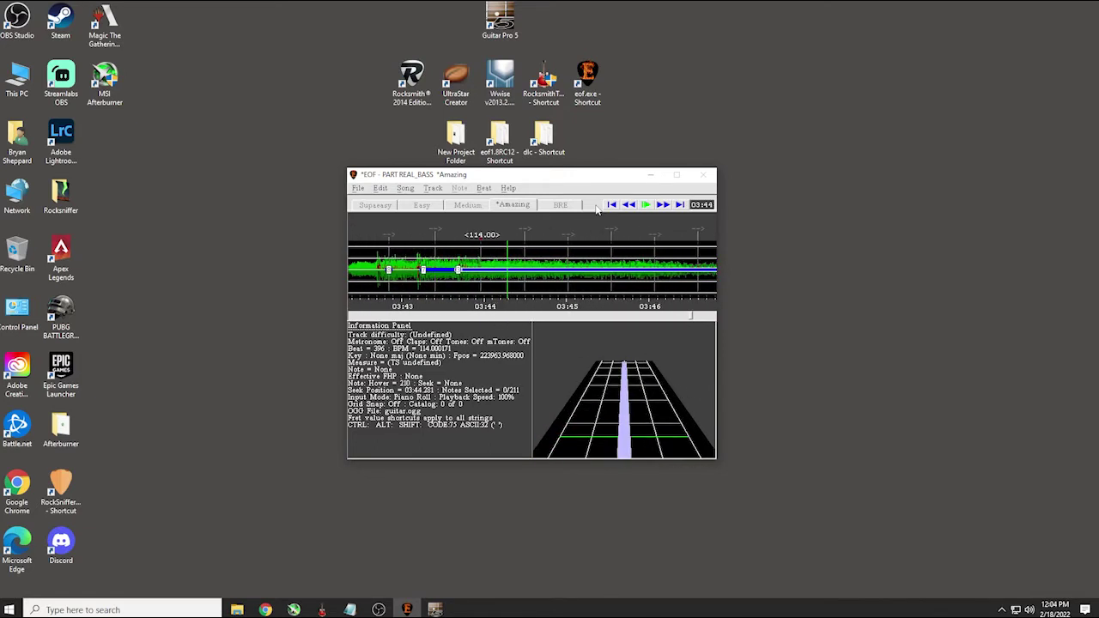
key(space)
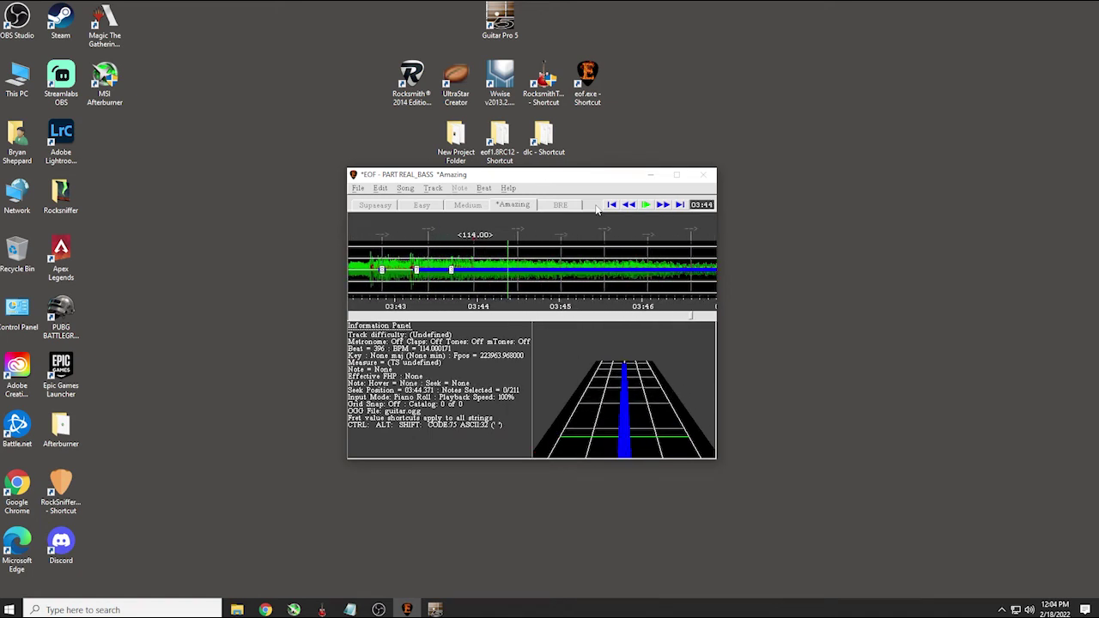
drag(485, 238, 488, 238)
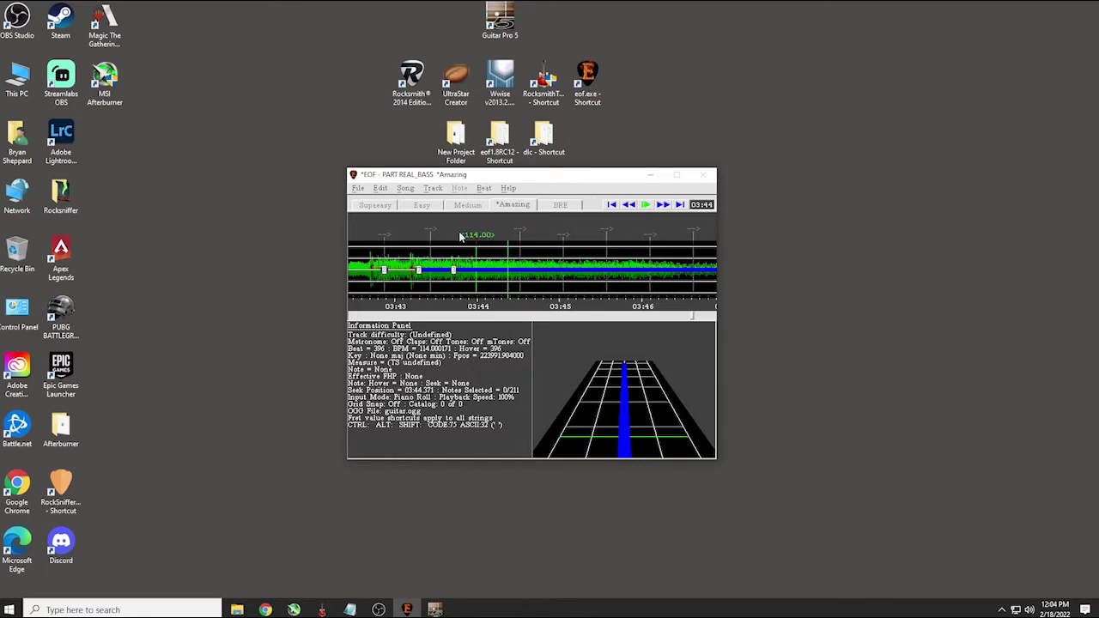
key(space)
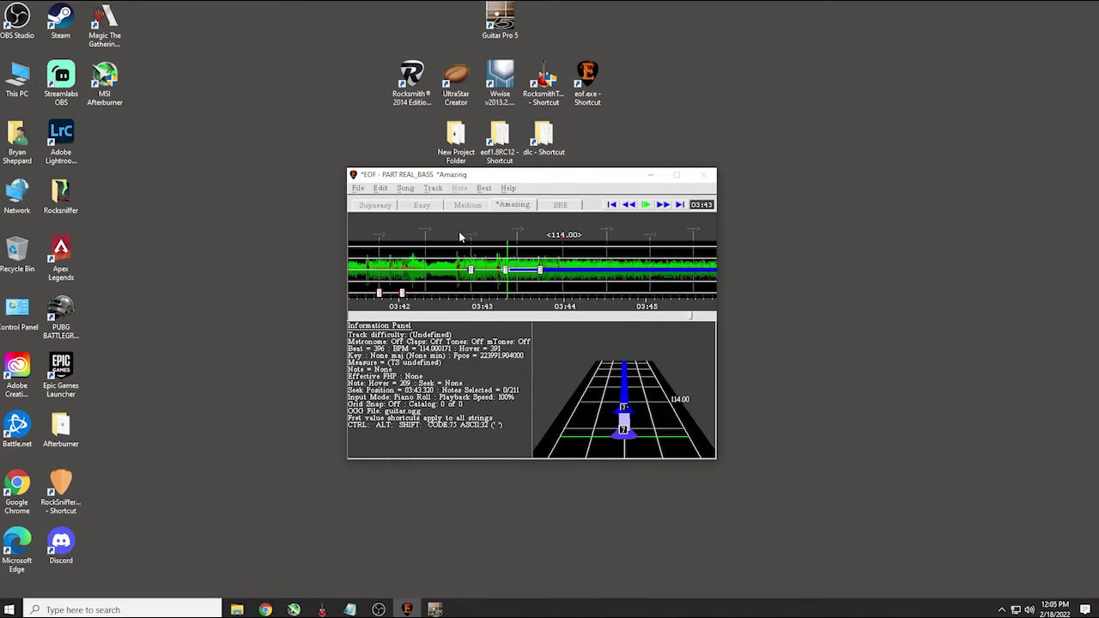
key(space)
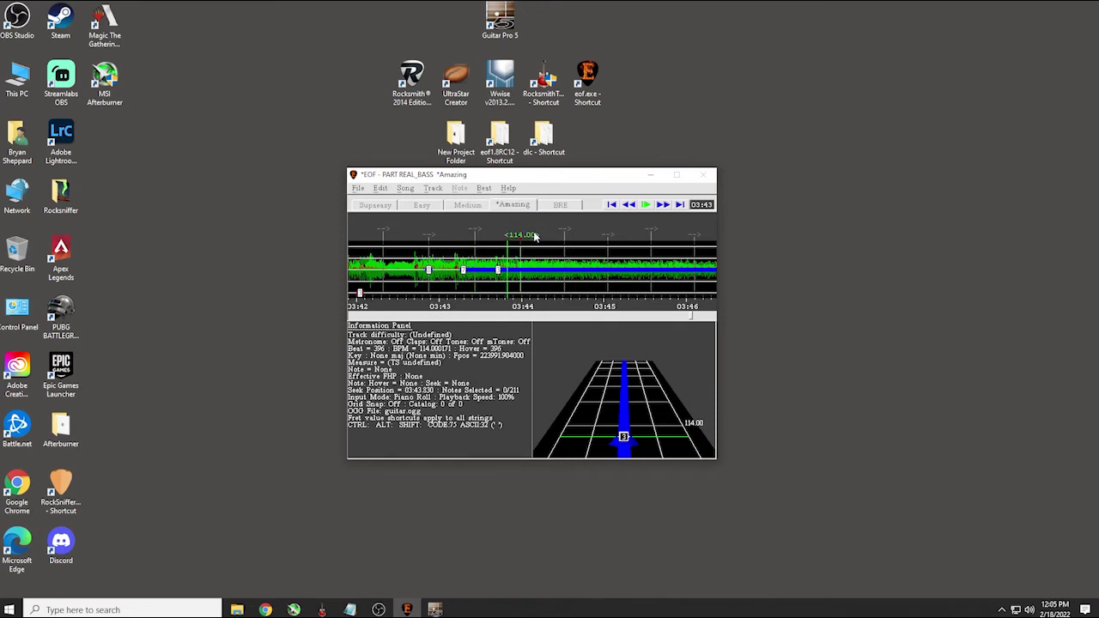
drag(530, 237, 528, 237)
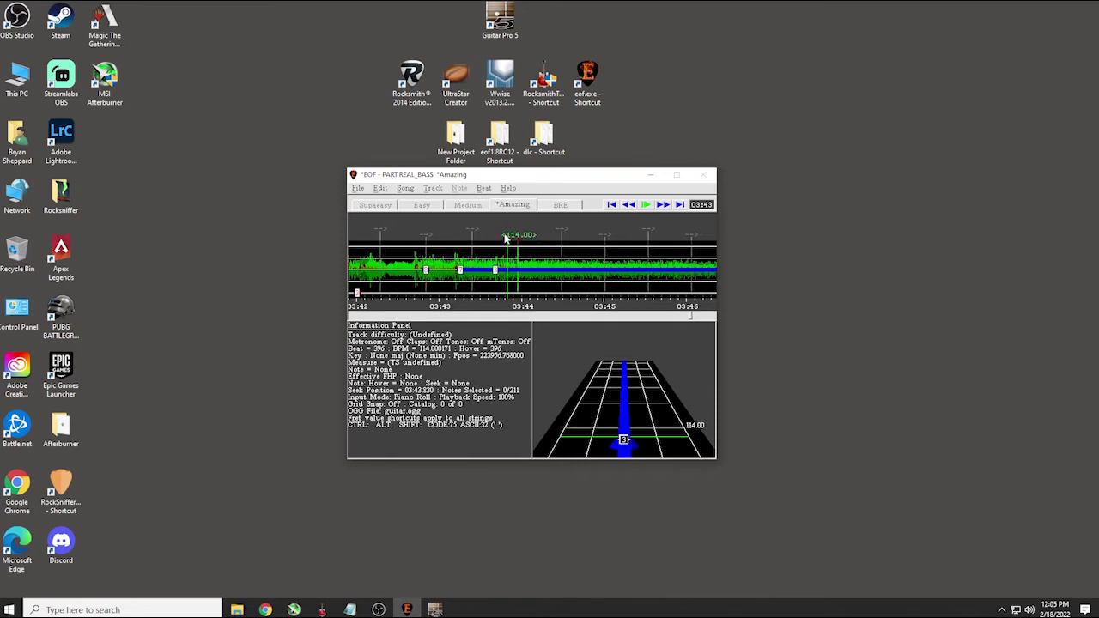
key(space)
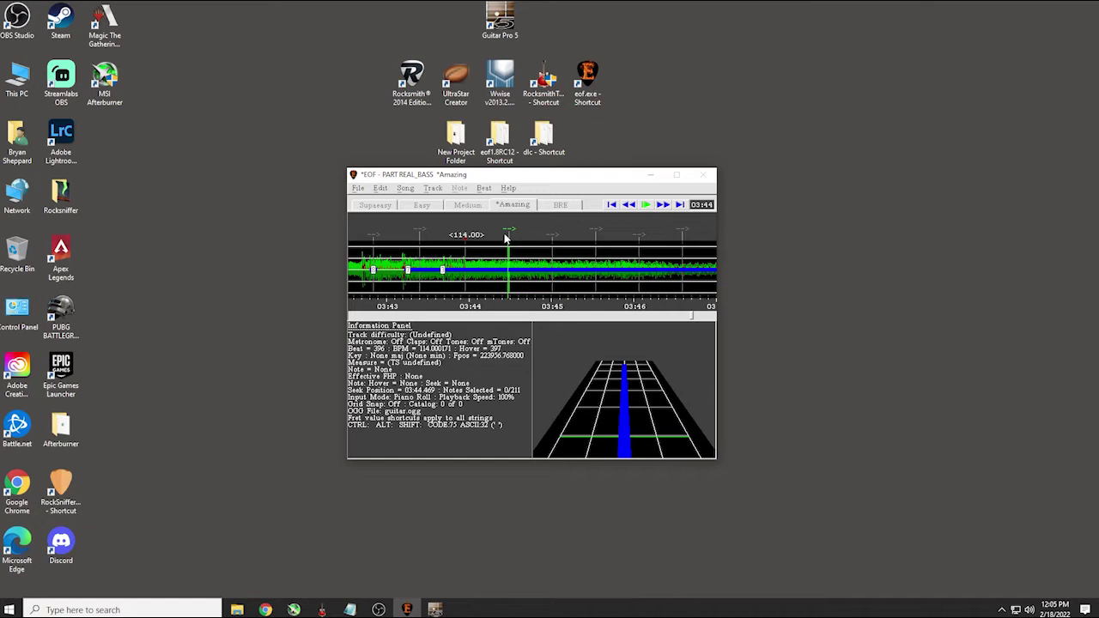
key(c)
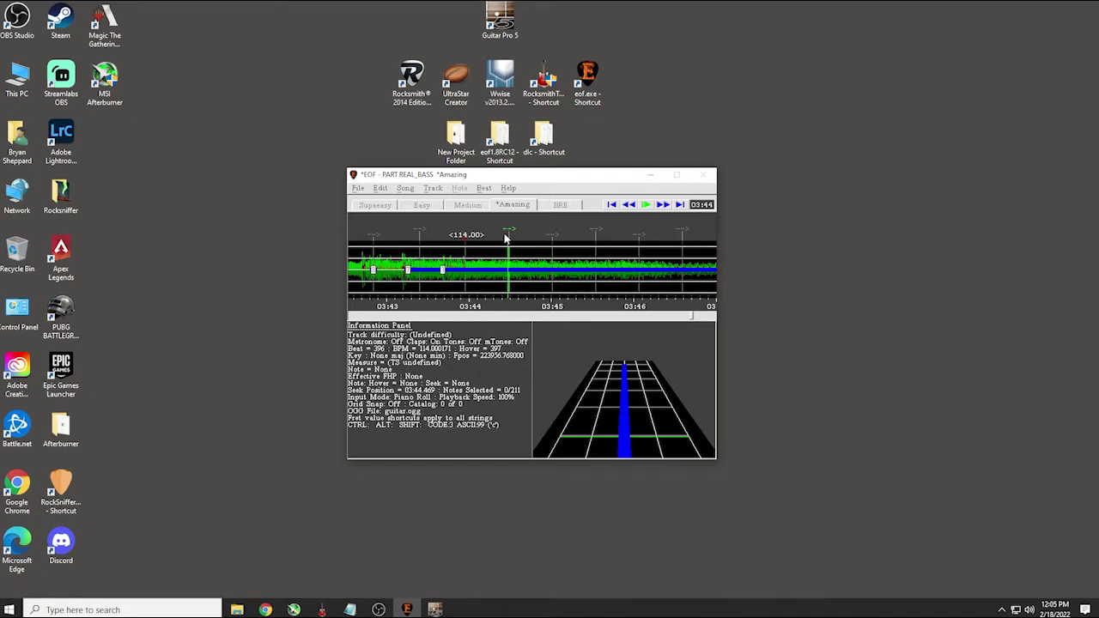
Replay the ending from about 03:42 to 03:44 to check the last bass notes against the waveform
key(space)
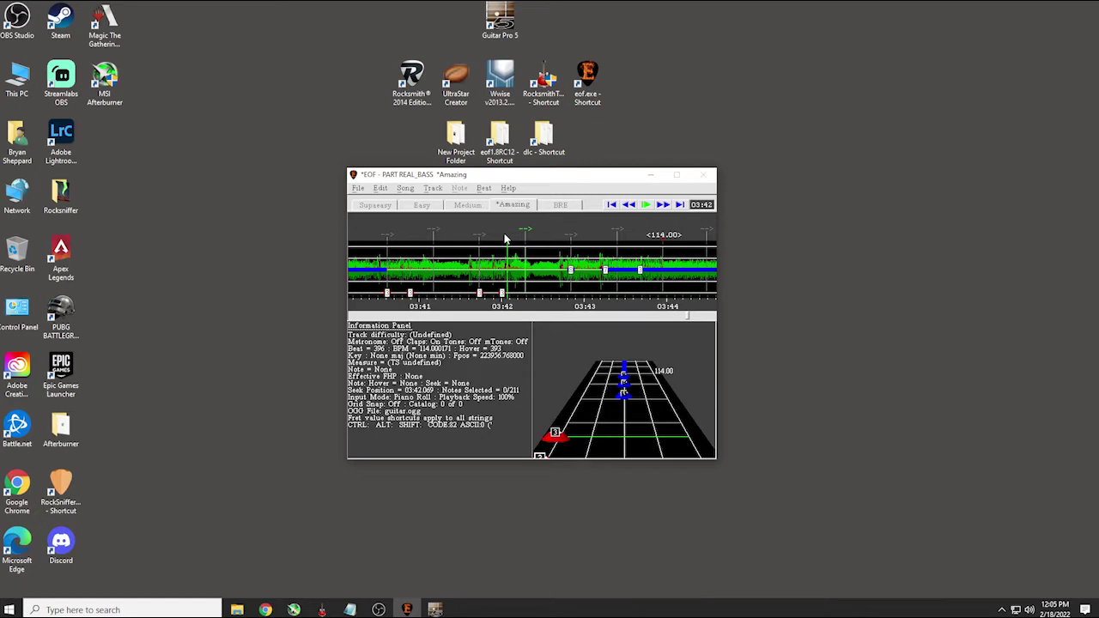
key(space)
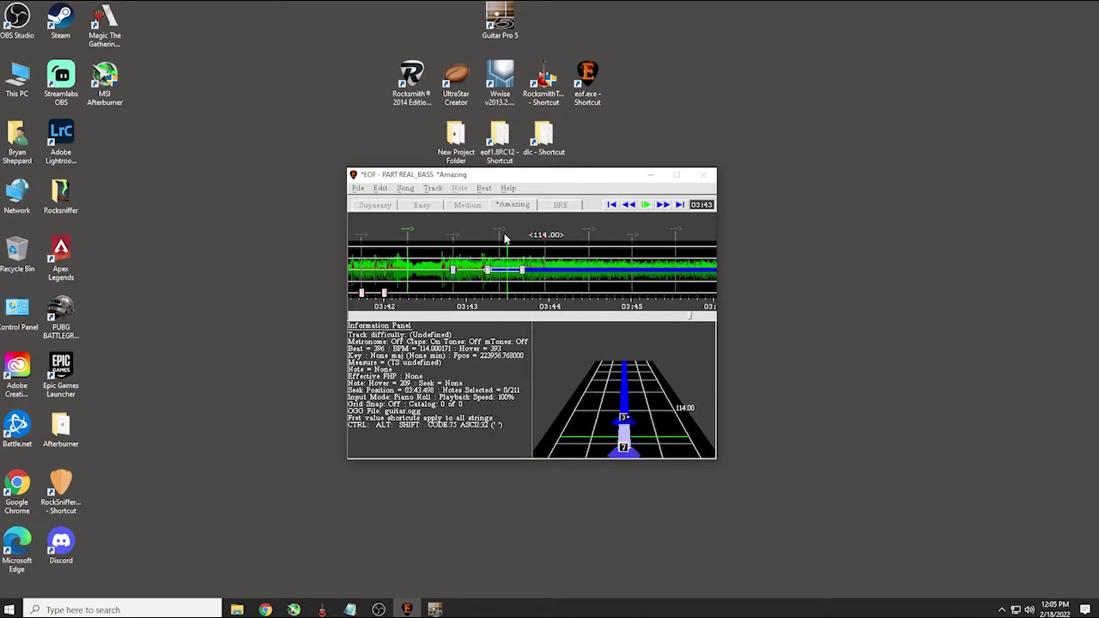
key(space)
key(space)
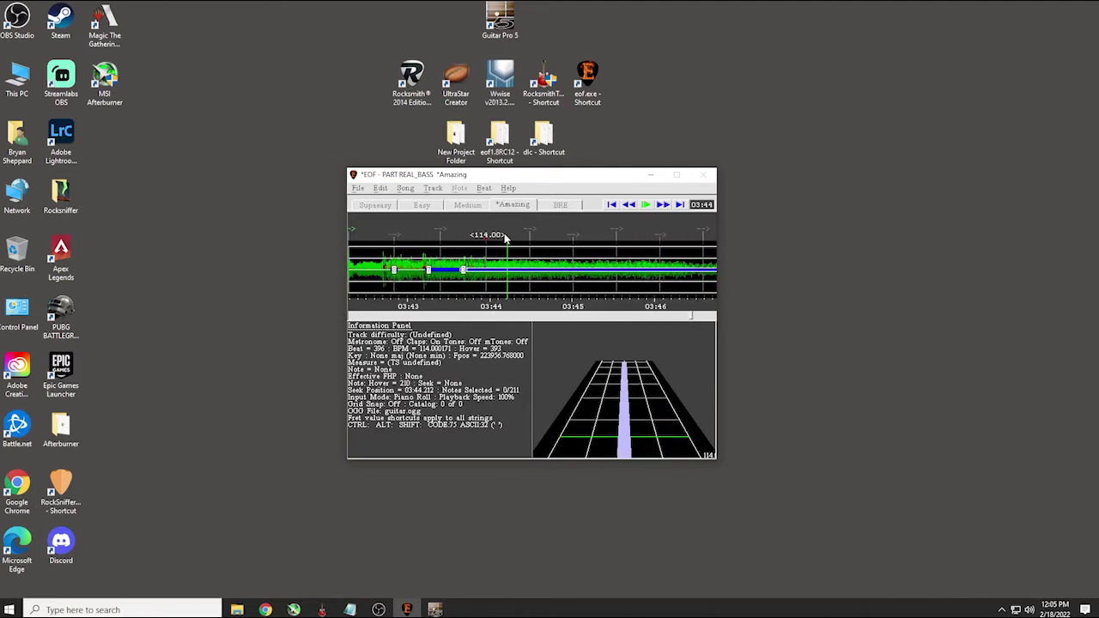
key(c)
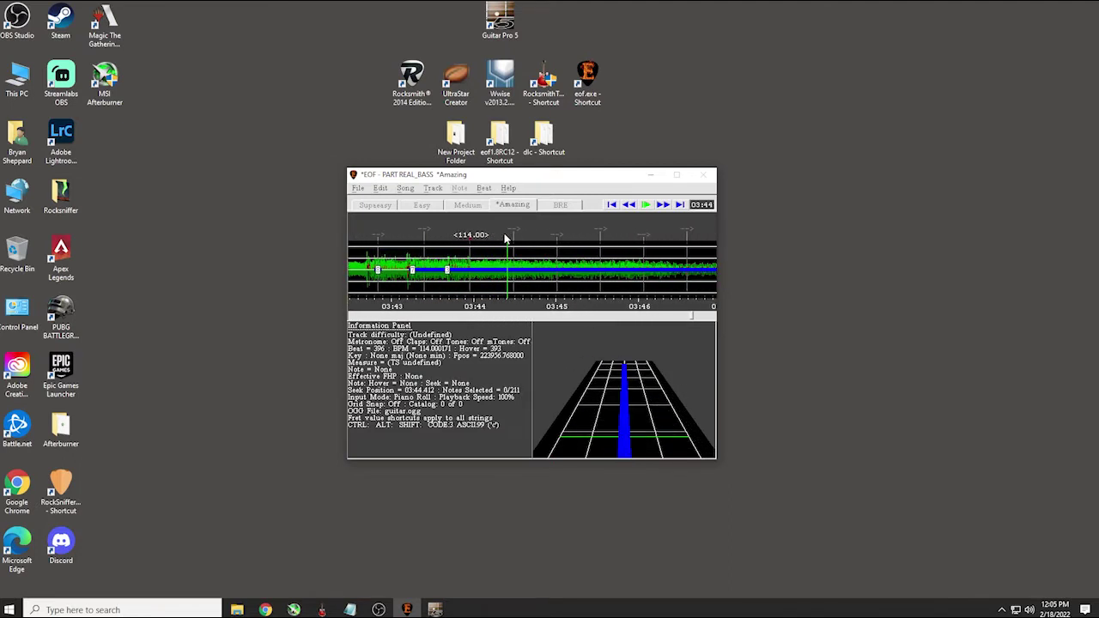
Seek back through the song and play around 02:30 to 02:35 to compare the long sustained bass note with the audio
key(Left)
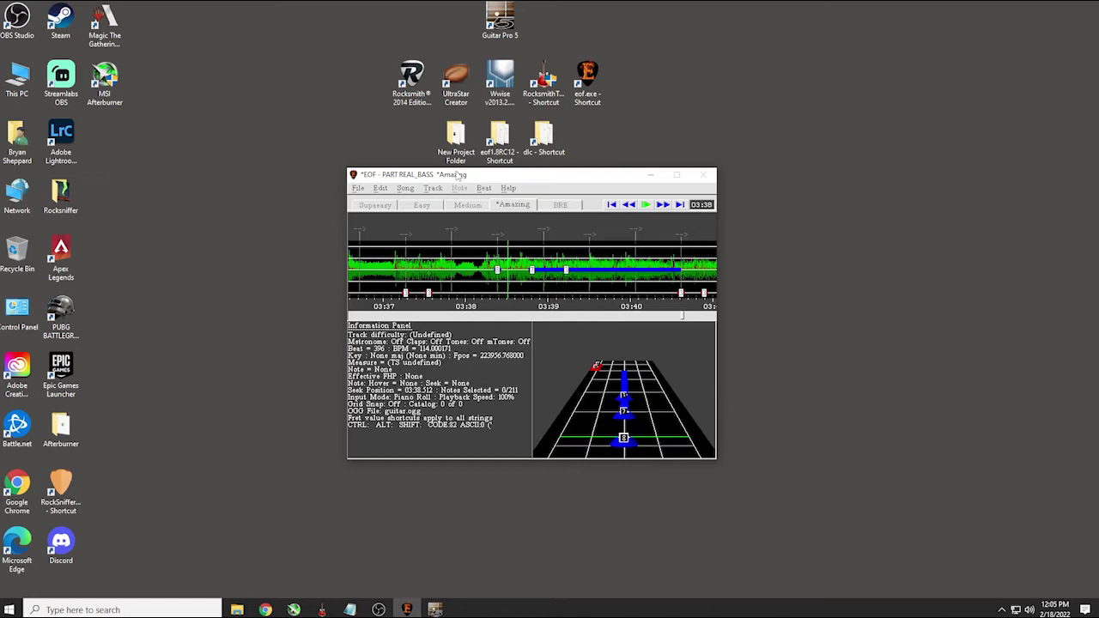
key(Left)
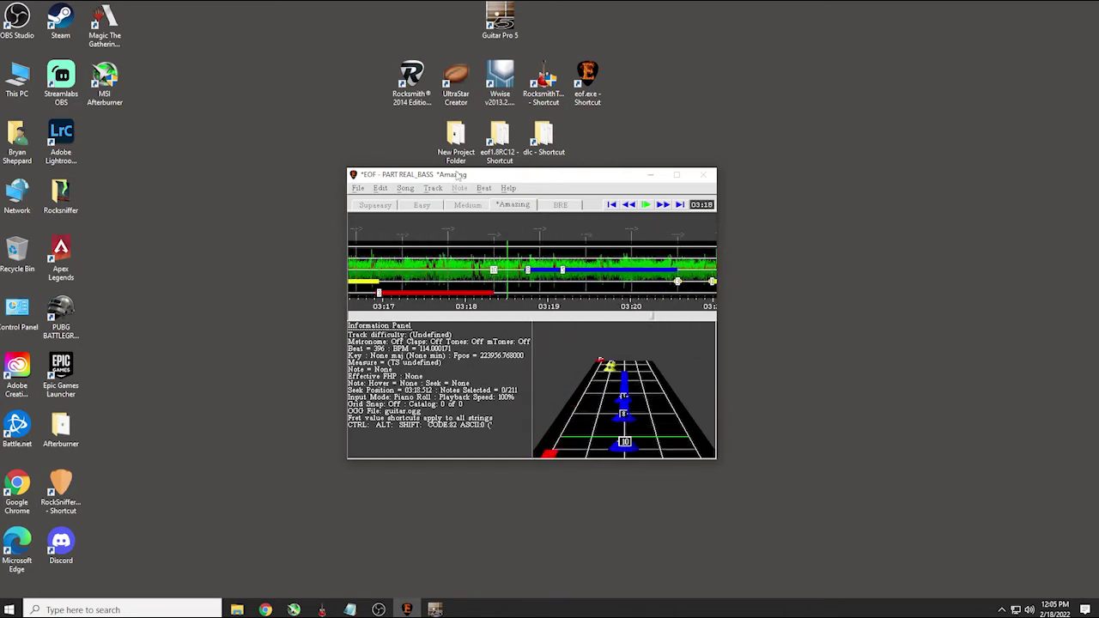
key(Left)
key(Left)
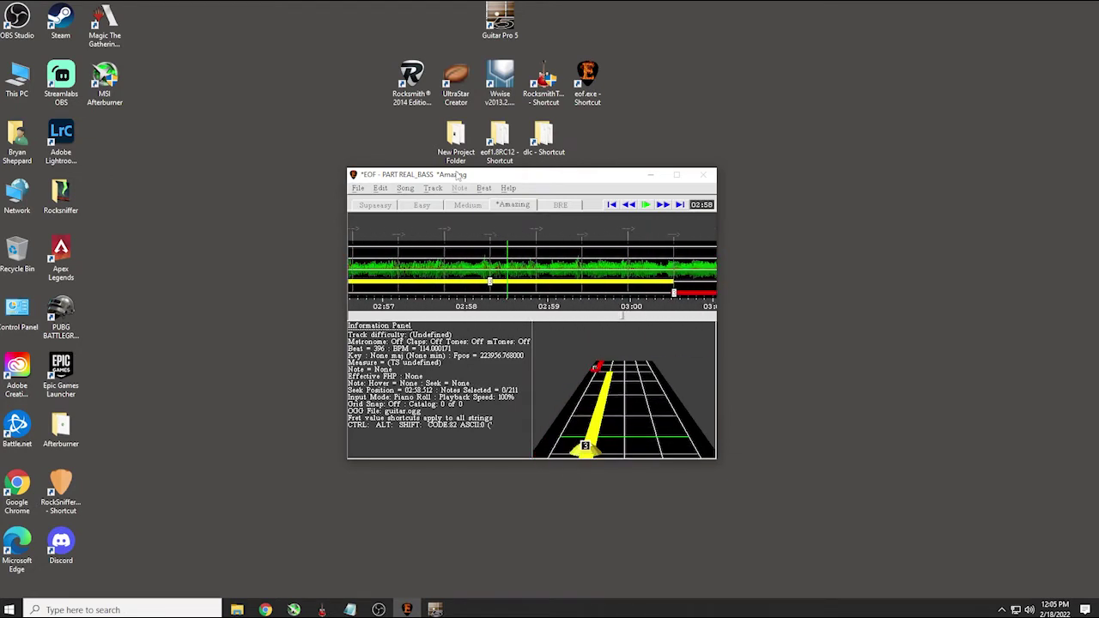
key(Left)
key(Left)
key(Left)
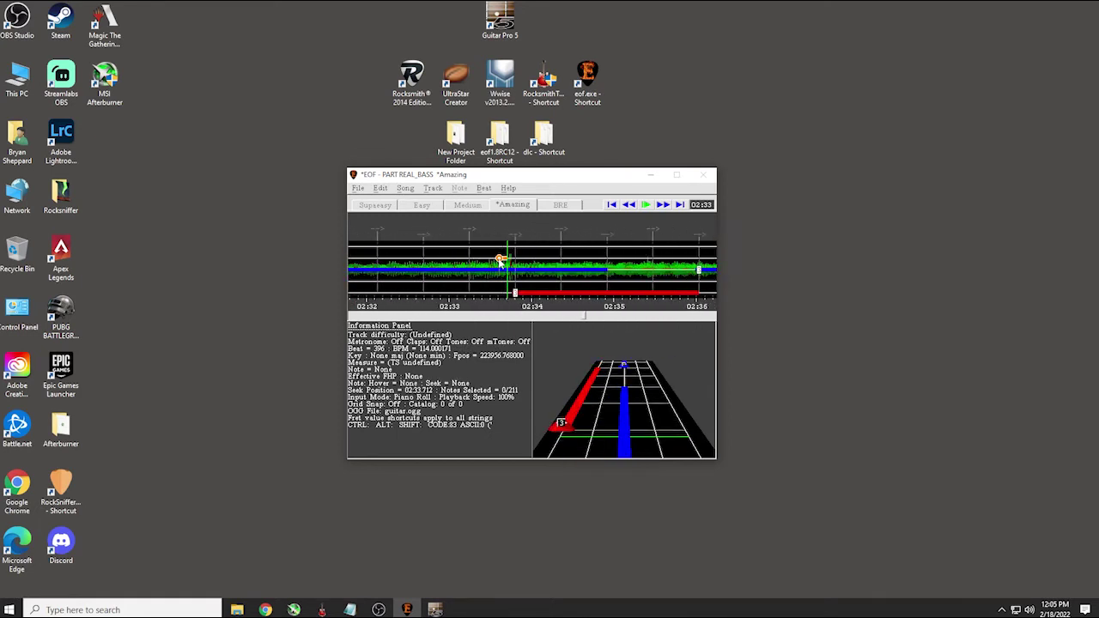
key(space)
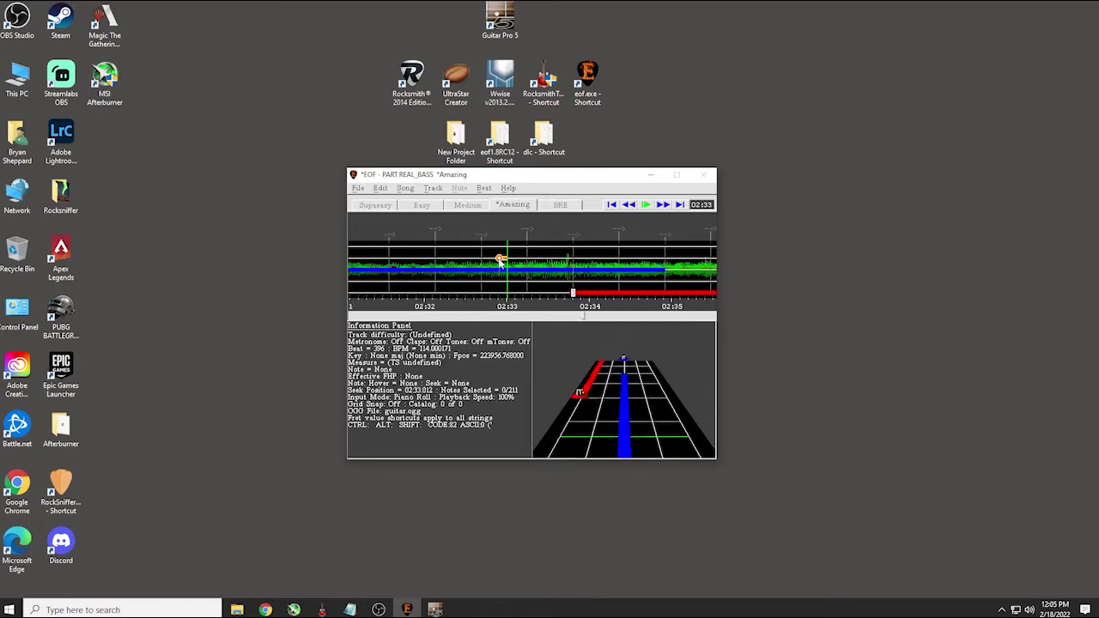
key(Left)
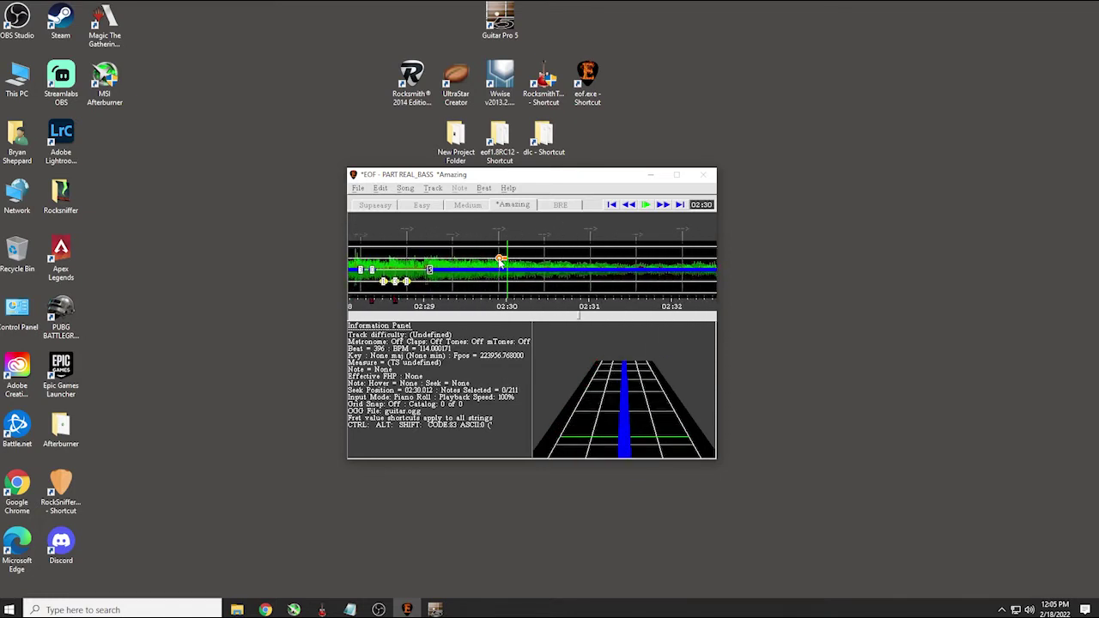
key(space)
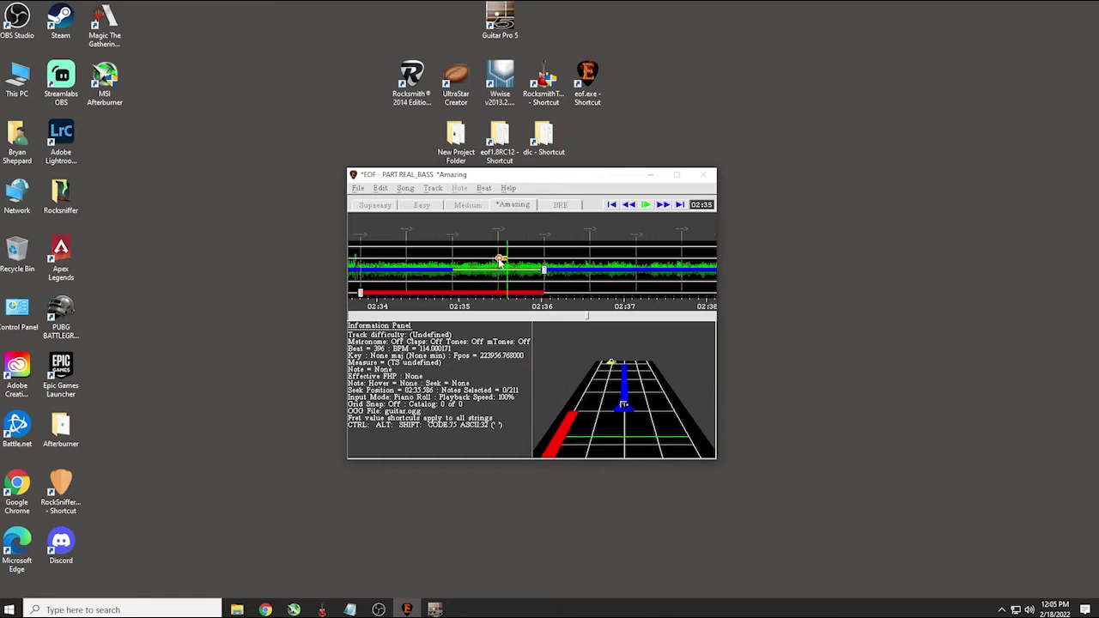
key(space)
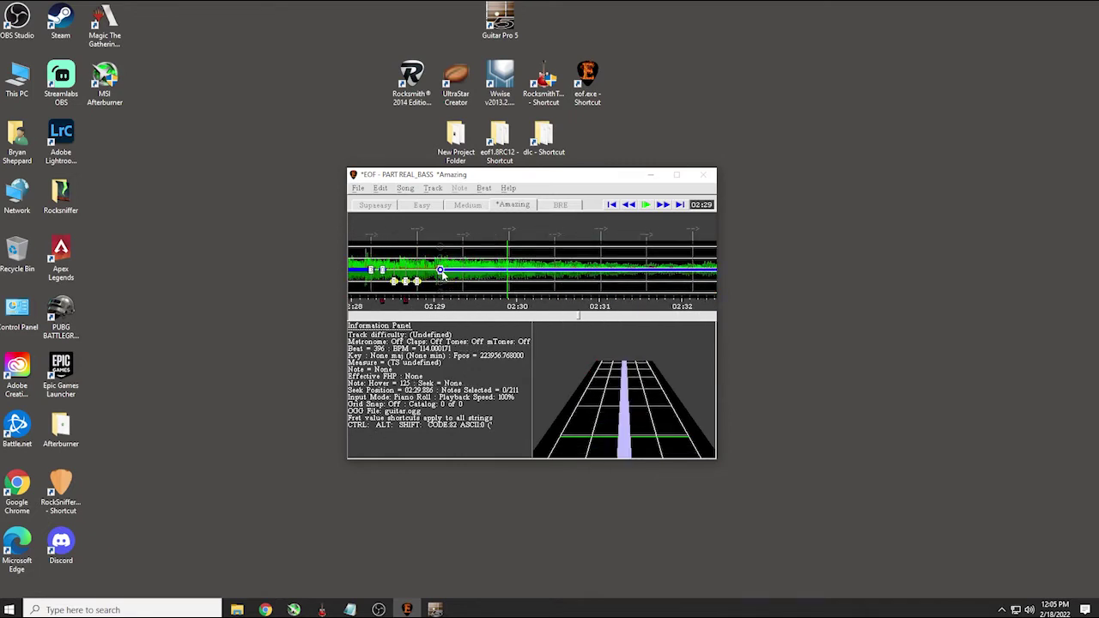
Shorten the sustained fret-5 bass note starting at about 02:29 to a length of 4646, ending before the next note
click(441, 273)
drag(578, 317, 575, 320)
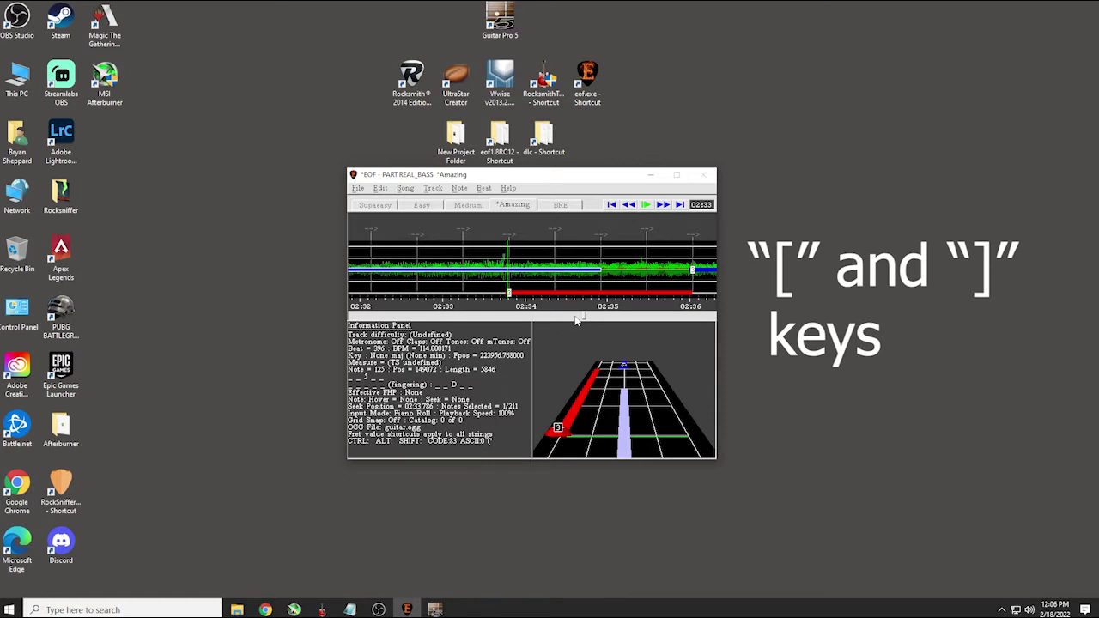
key(bracketleft)
key(bracketleft)
key(bracketleft)
key(bracketleft)
key(bracketleft)
key(bracketright)
key(bracketright)
key(bracketright)
key(bracketleft)
key(bracketleft)
key(bracketleft)
key(bracketleft)
key(bracketleft)
key(bracketleft)
key(bracketleft)
key(bracketleft)
key(bracketleft)
key(bracketleft)
key(bracketleft)
key(bracketleft)
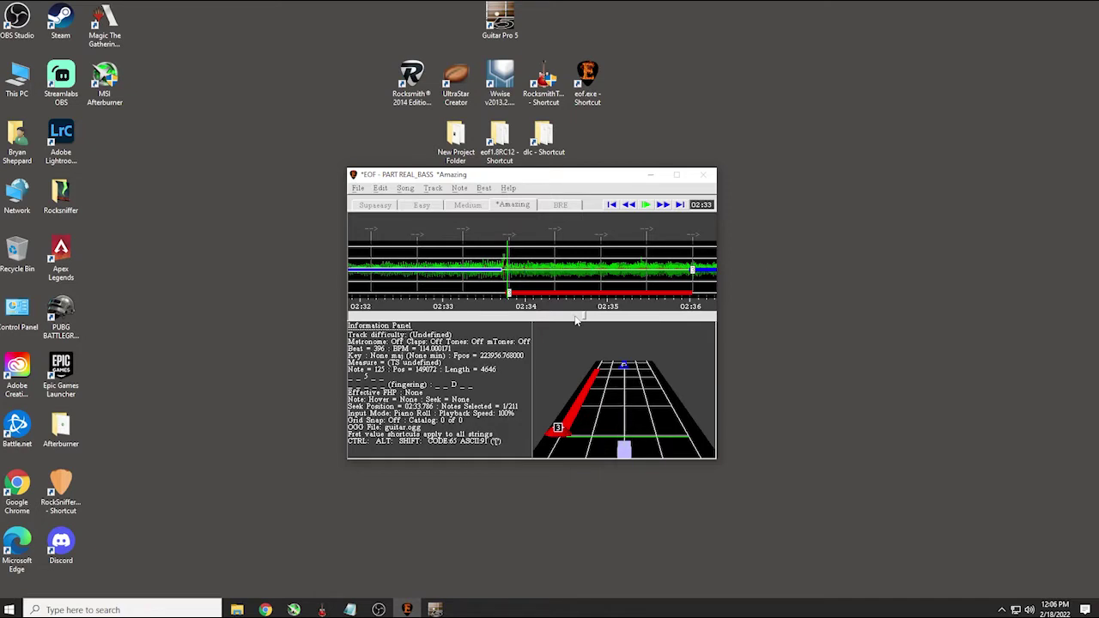
Seek through about 02:24 to 02:41 to examine the sustains of the surrounding bass notes
key(Right)
key(Right)
key(Right)
key(Right)
key(Right)
key(Right)
key(Right)
key(Right)
key(Right)
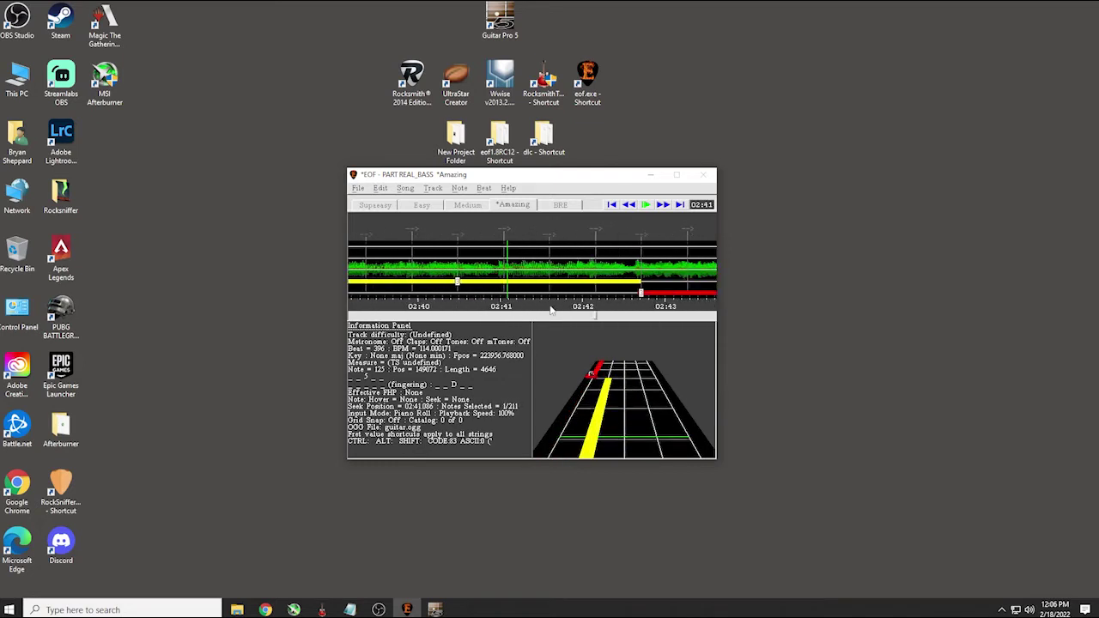
scroll(551, 311, up, 10)
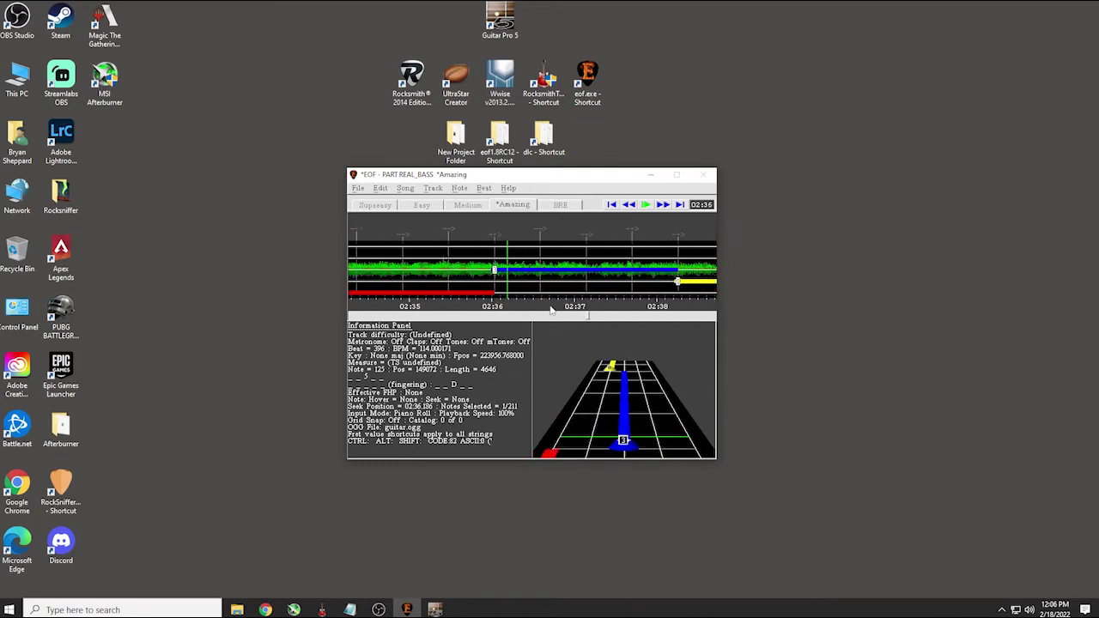
key(Left)
key(Left)
key(Left)
key(Left)
key(Left)
key(Left)
key(Left)
key(Left)
key(Left)
key(Left)
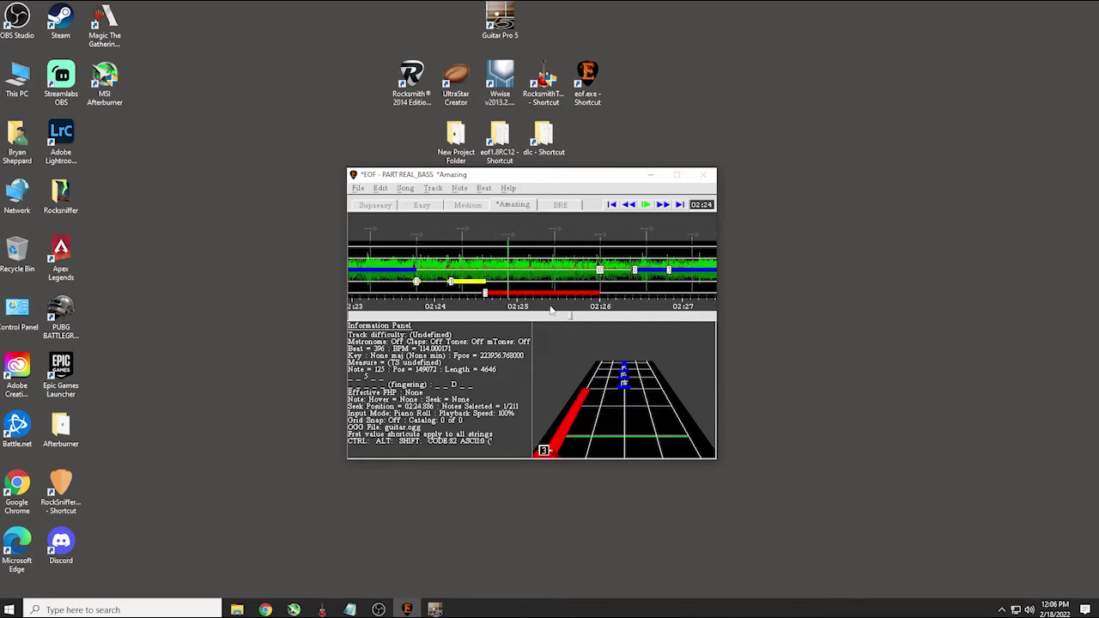
key(Left)
key(Left)
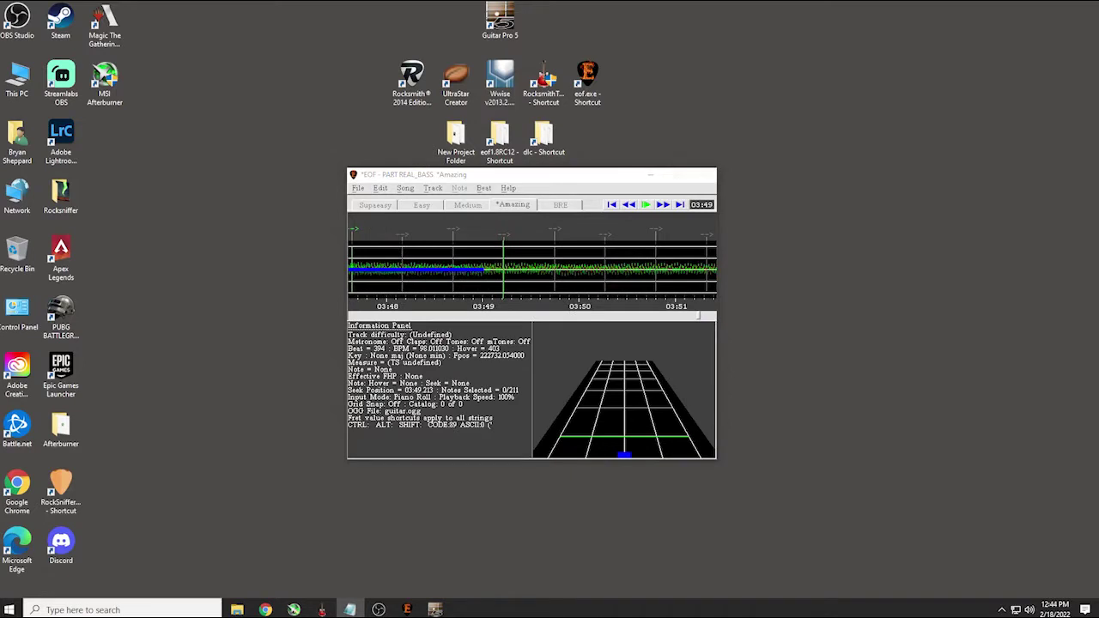
Save the project, accepting automatically created fret hand positions
click(438, 174)
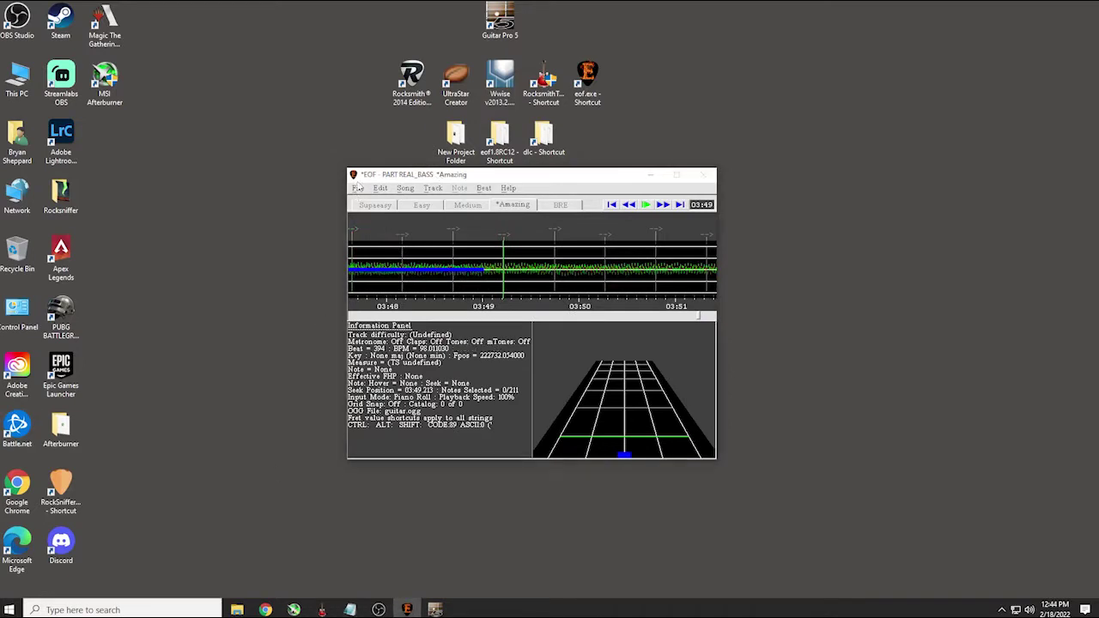
click(358, 191)
click(374, 214)
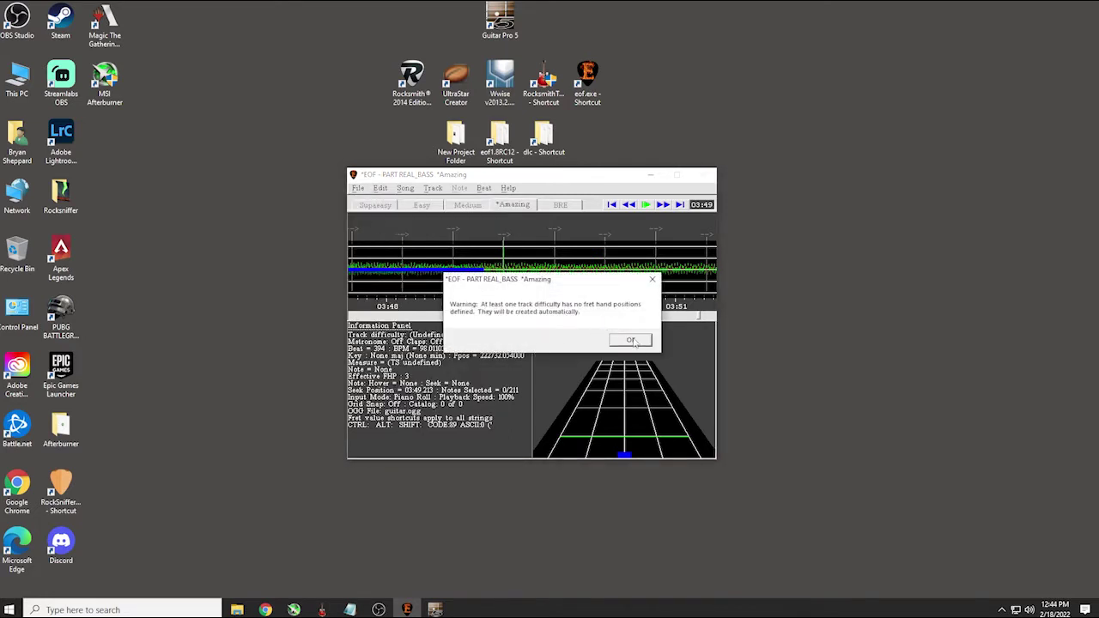
click(632, 340)
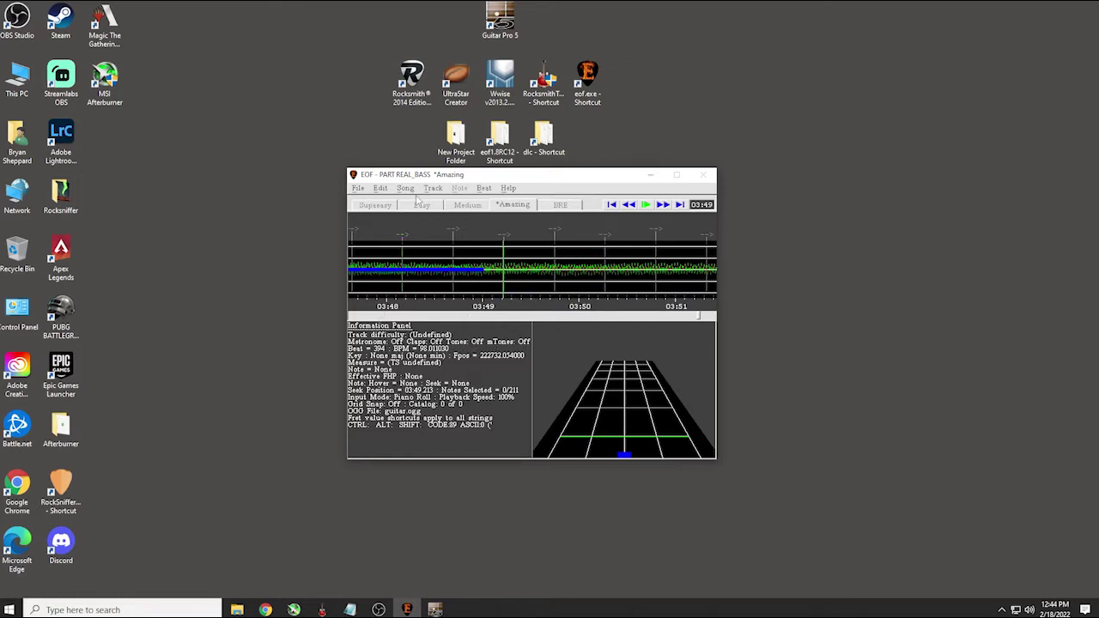
Switch the active track to PART REAL_GUITAR
click(405, 189)
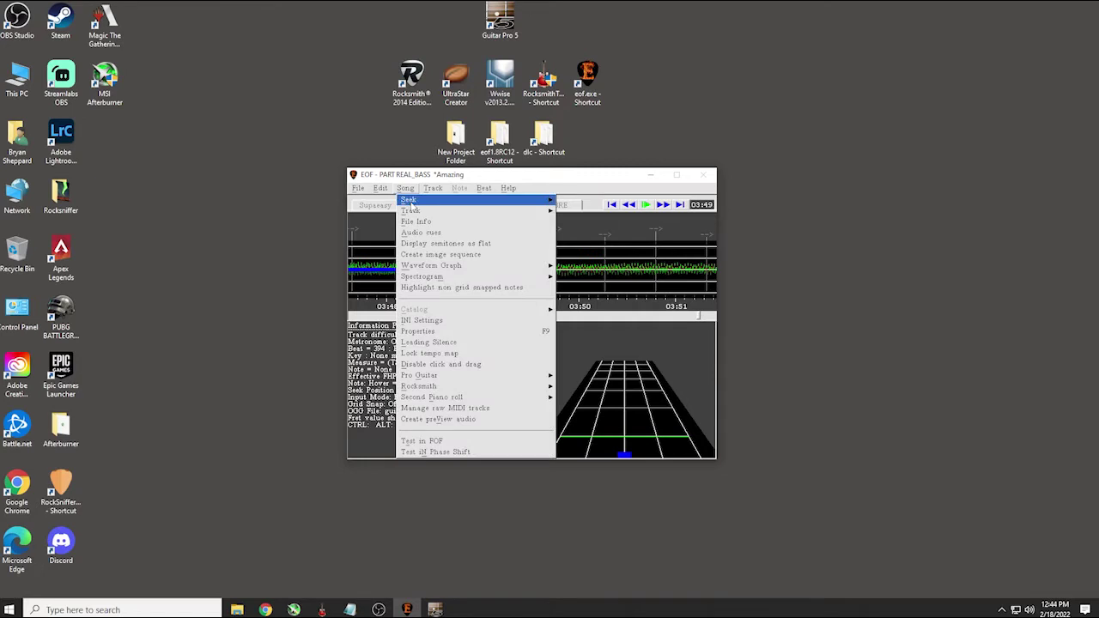
mouse_move(420, 212)
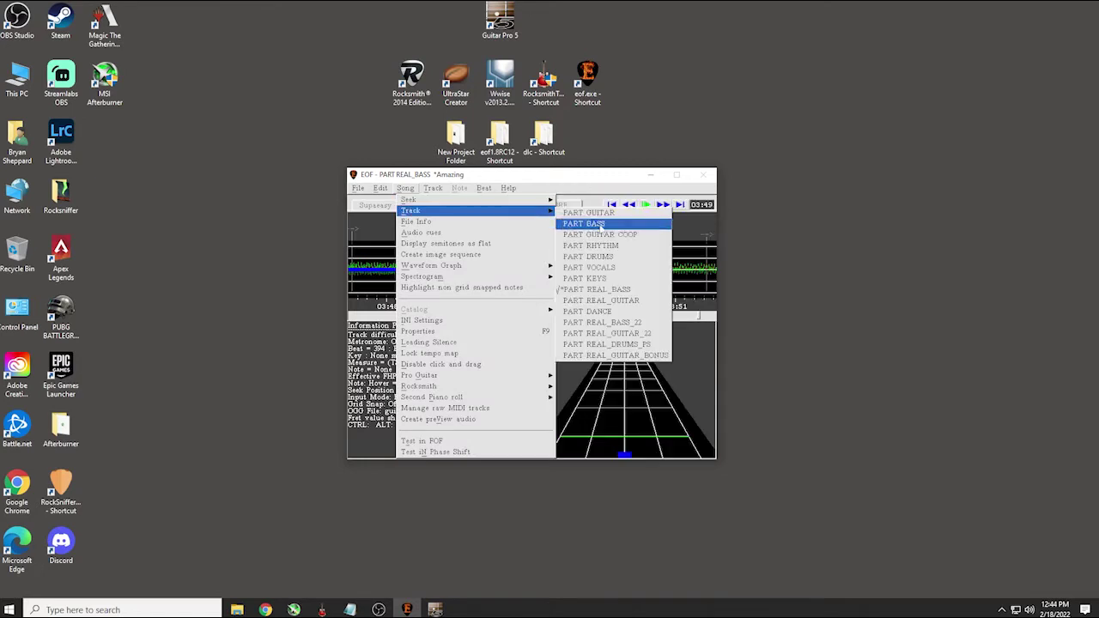
click(628, 301)
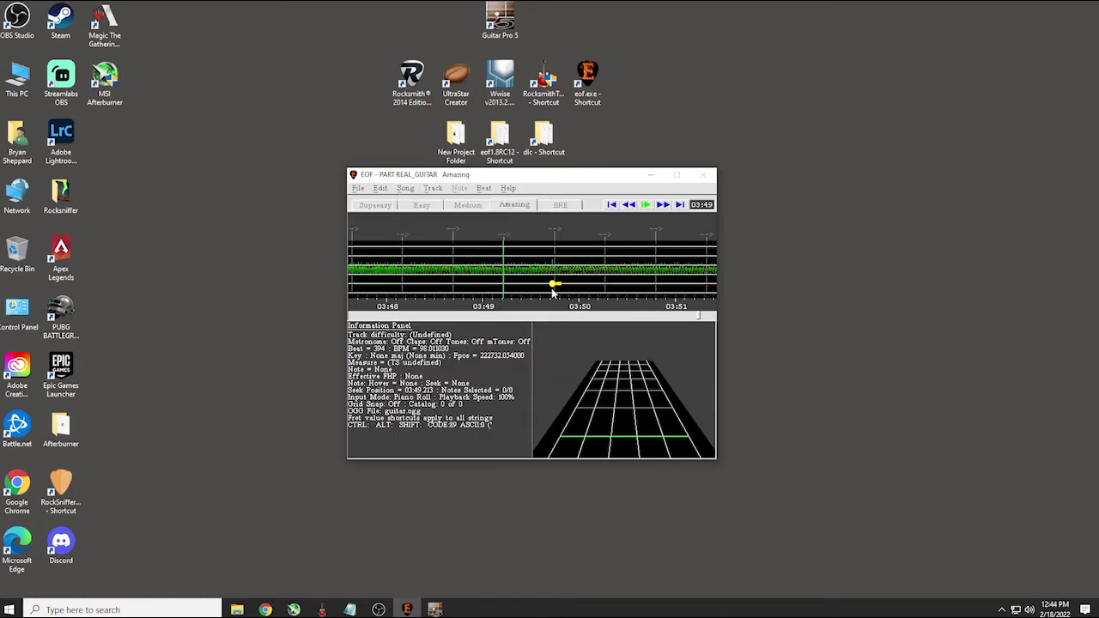
click(433, 188)
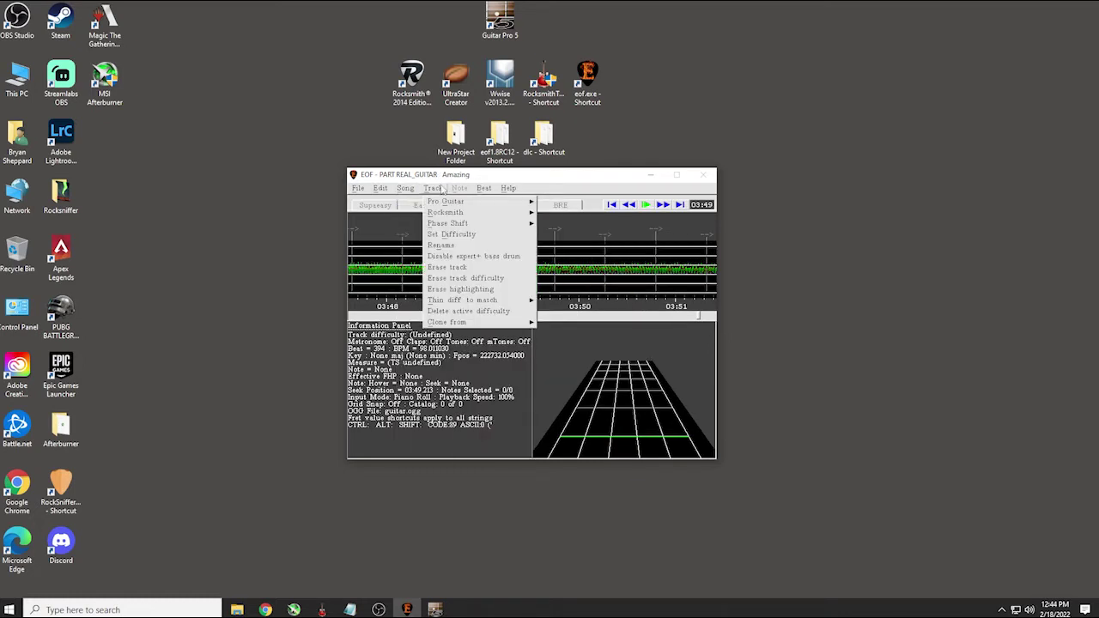
mouse_move(450, 214)
click(404, 188)
mouse_move(427, 211)
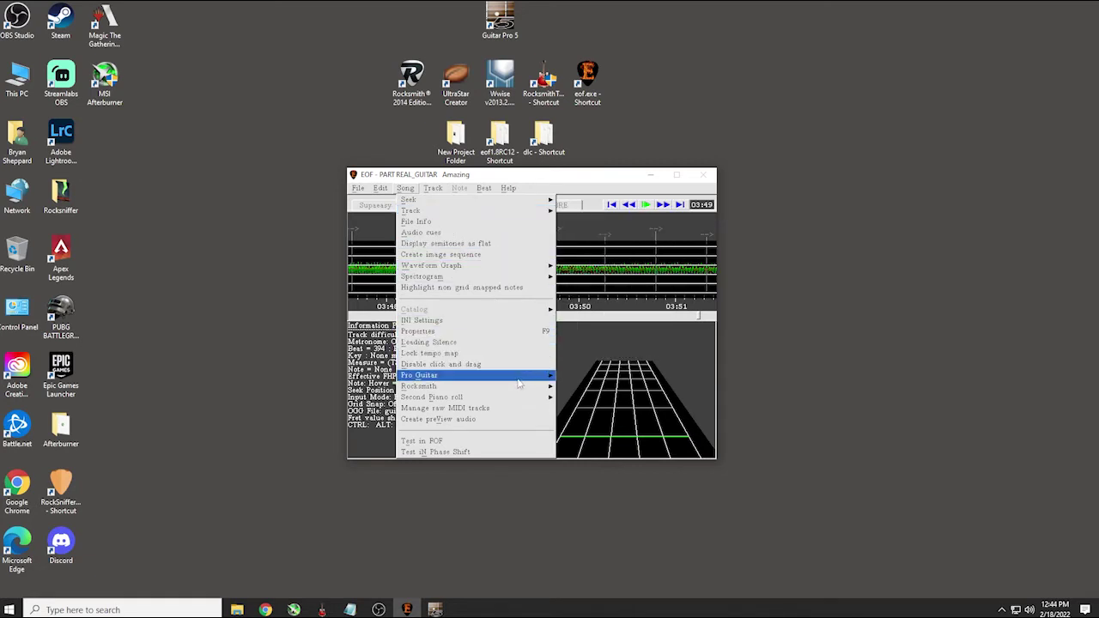
mouse_move(522, 391)
click(522, 188)
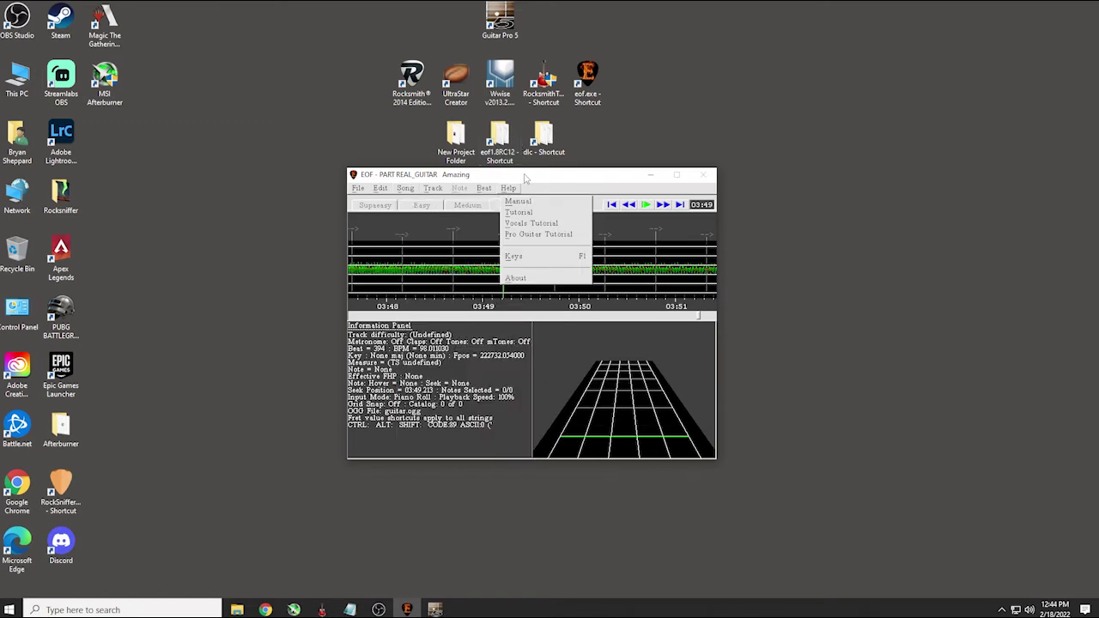
Start a Guitar Pro import using Default - Deny2.gp5 from the desktop's New Project Folder
click(358, 188)
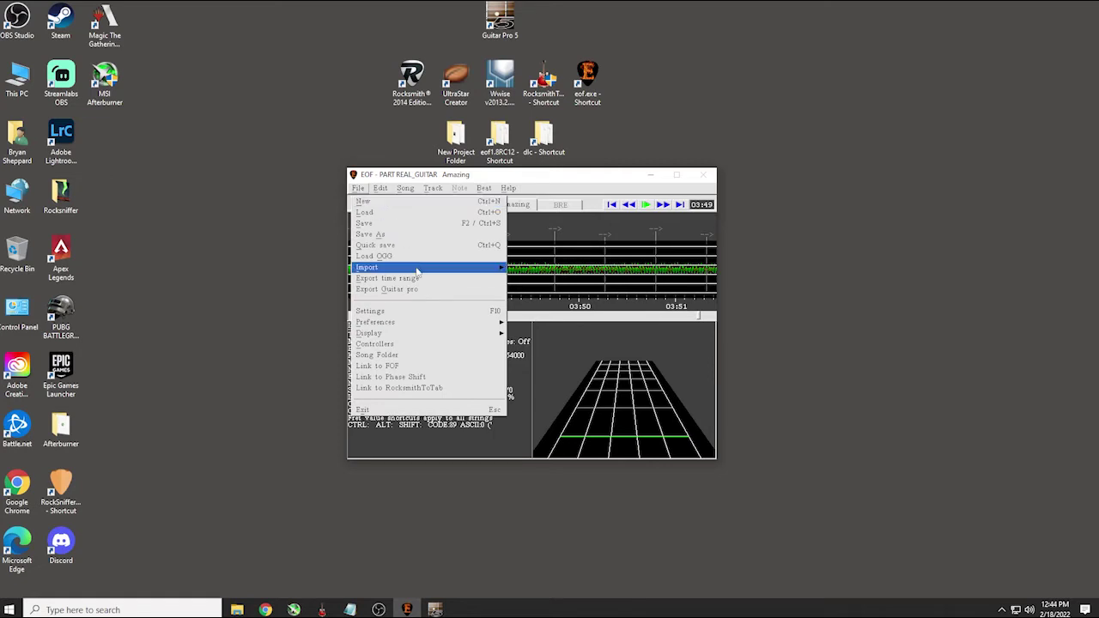
mouse_move(480, 268)
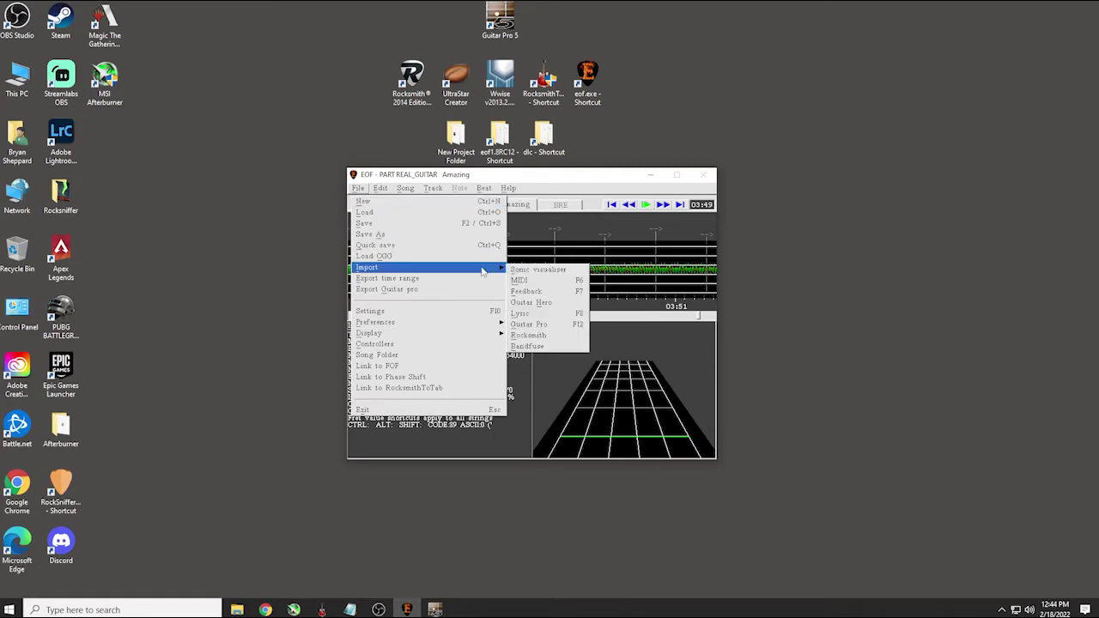
click(549, 323)
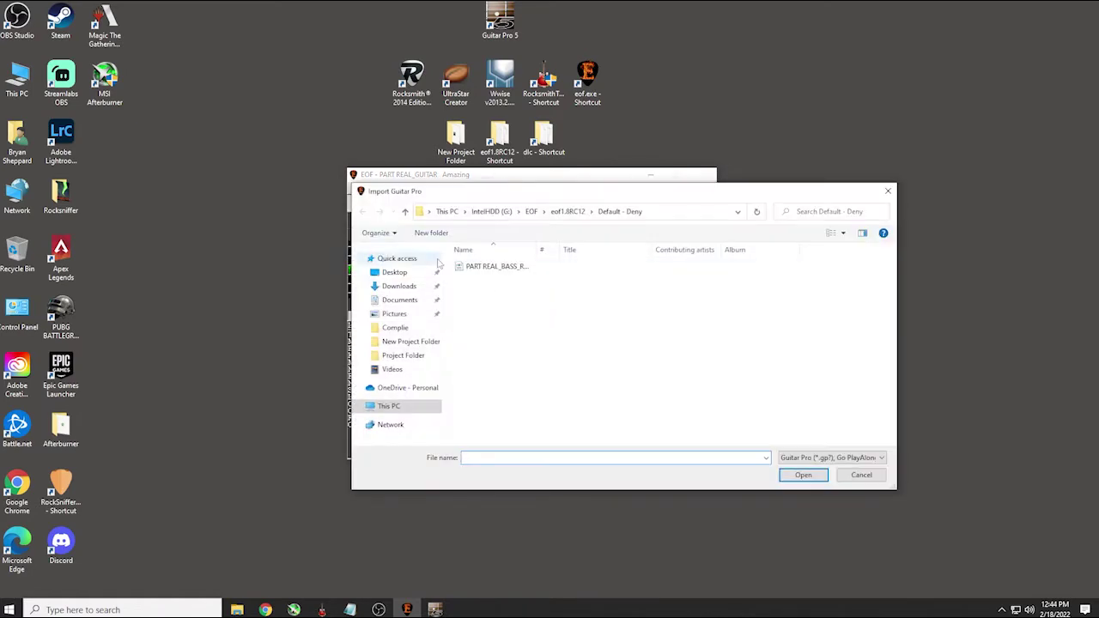
click(395, 272)
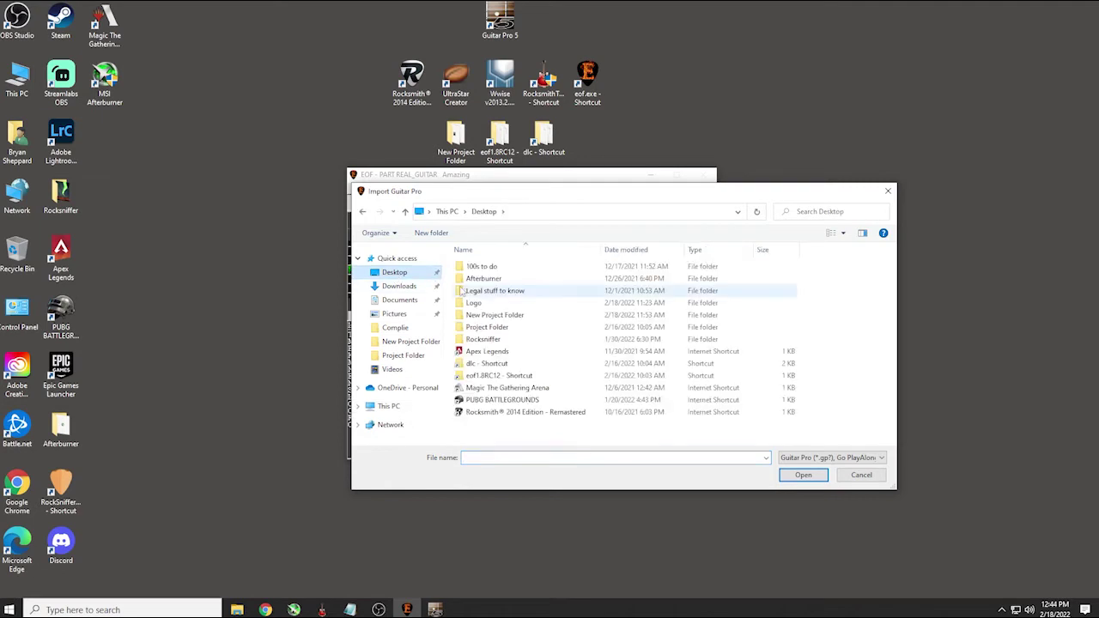
double_click(496, 315)
click(504, 284)
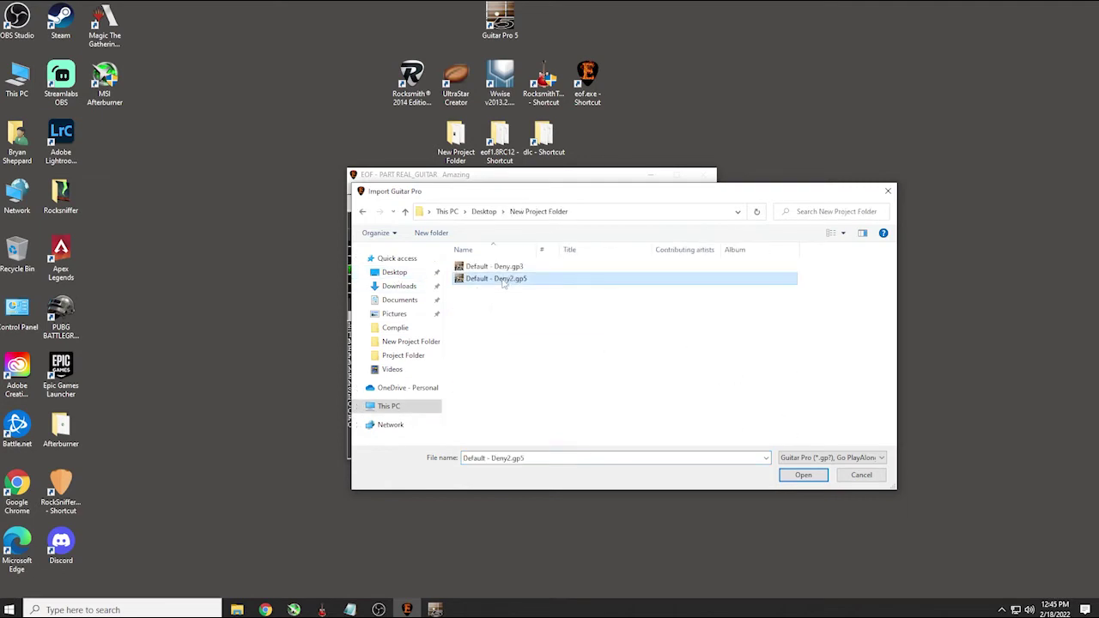
click(803, 475)
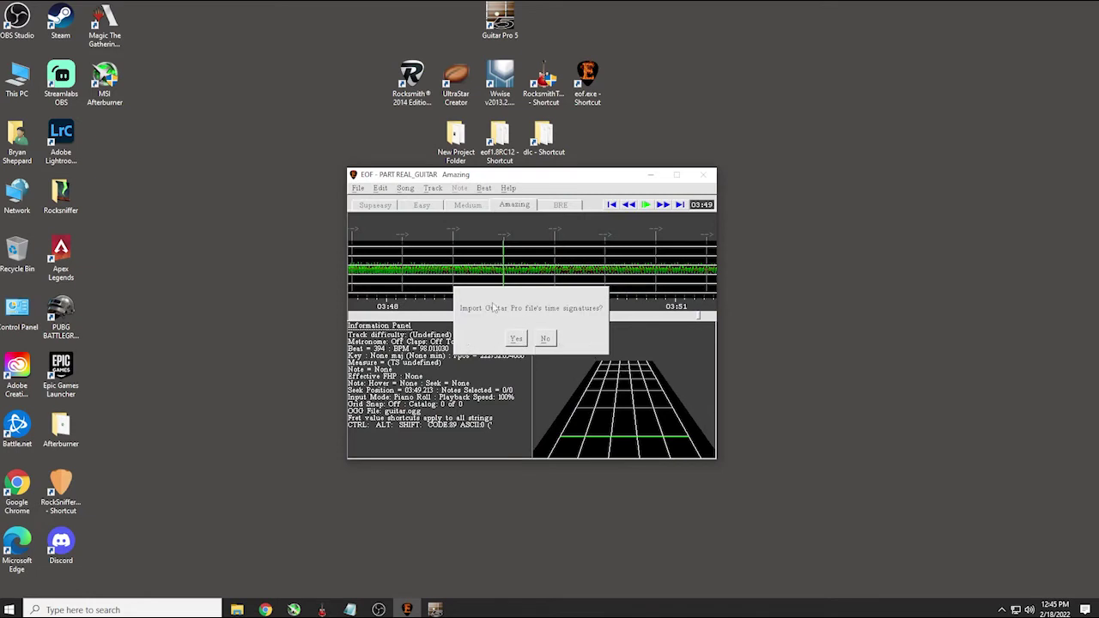
Accept importing the file's time signatures and decline importing its section markers and beat text as Rocksmith phrases/sections
click(517, 339)
click(545, 339)
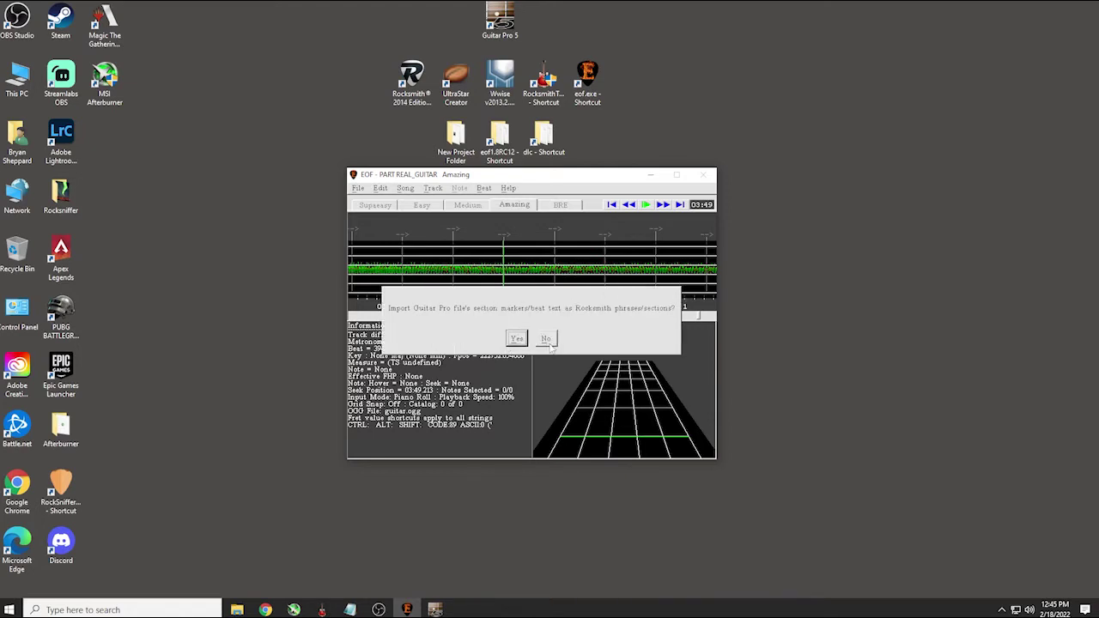
click(547, 339)
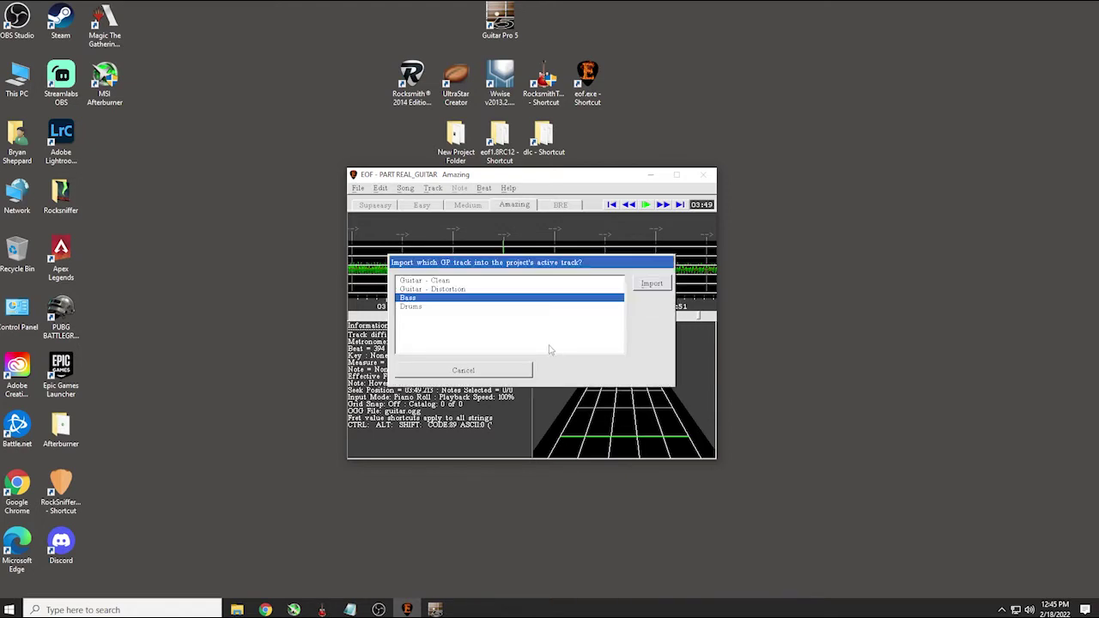
Import the Guitar - Clean track from the Guitar Pro file into the active track
click(444, 280)
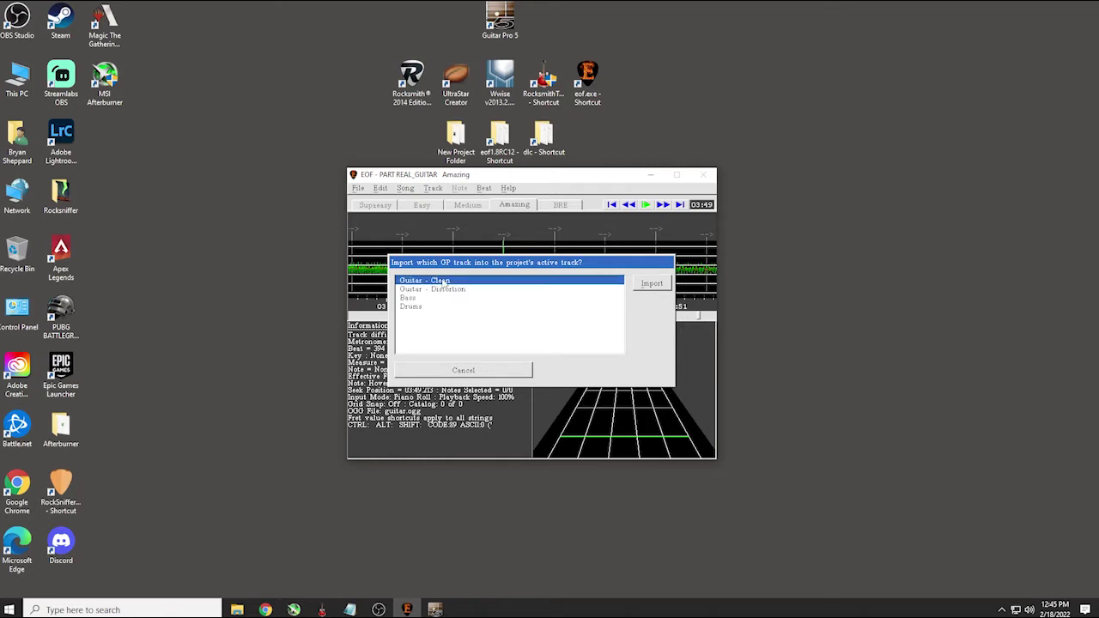
click(640, 286)
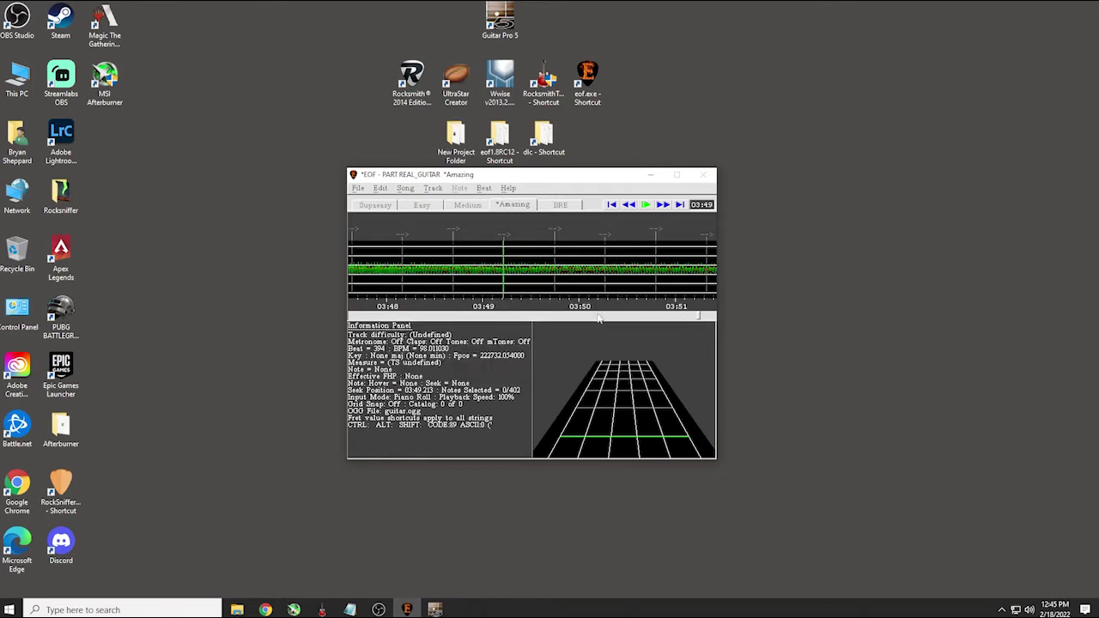
Move the first beat marker to where the audio begins, at about 3.53 seconds, and play back the opening
click(421, 316)
scroll(413, 318, up, 10)
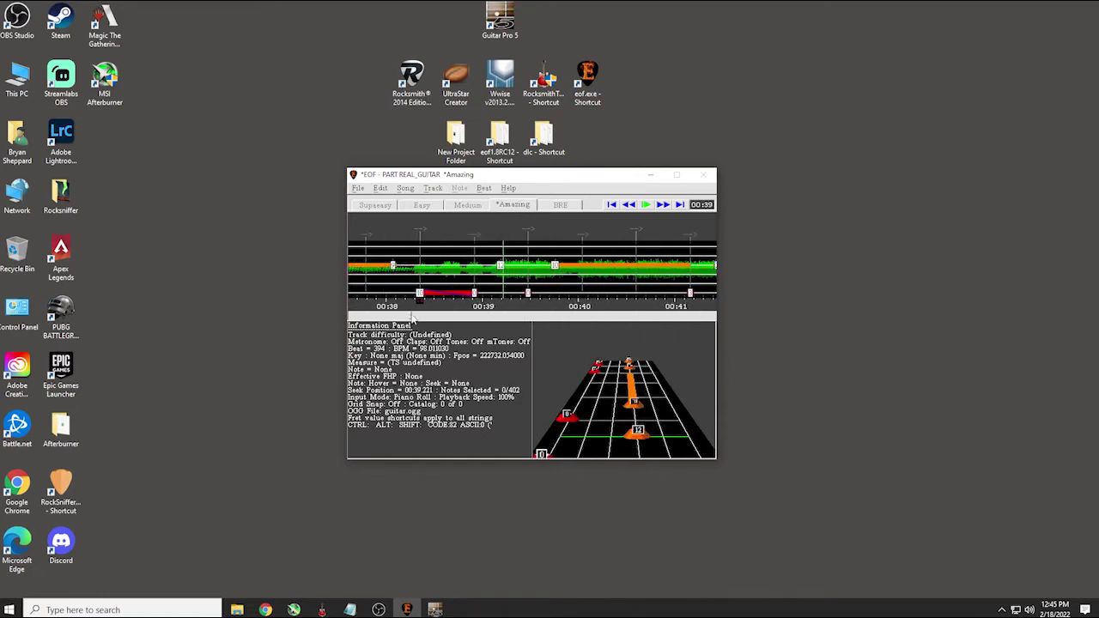
scroll(413, 317, up, 12)
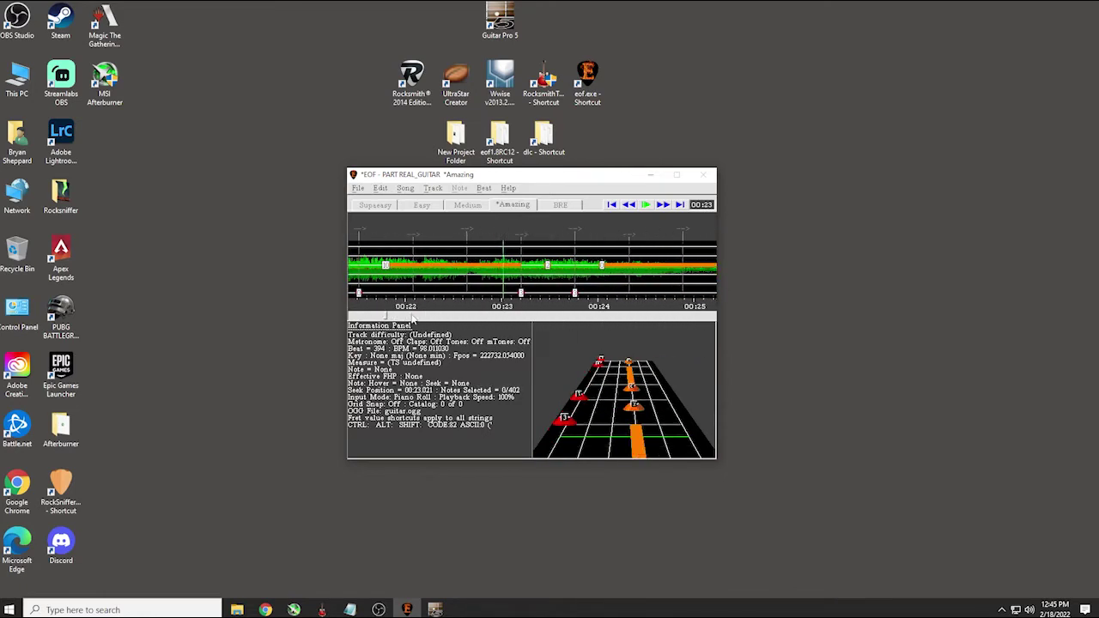
scroll(413, 318, up, 9)
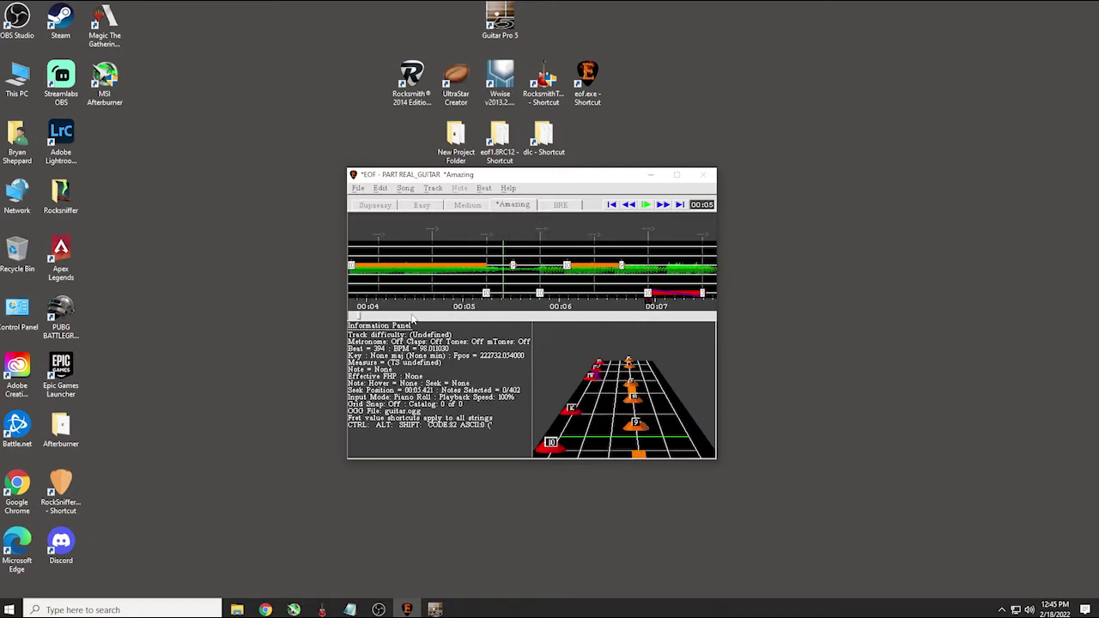
scroll(413, 318, down, 3)
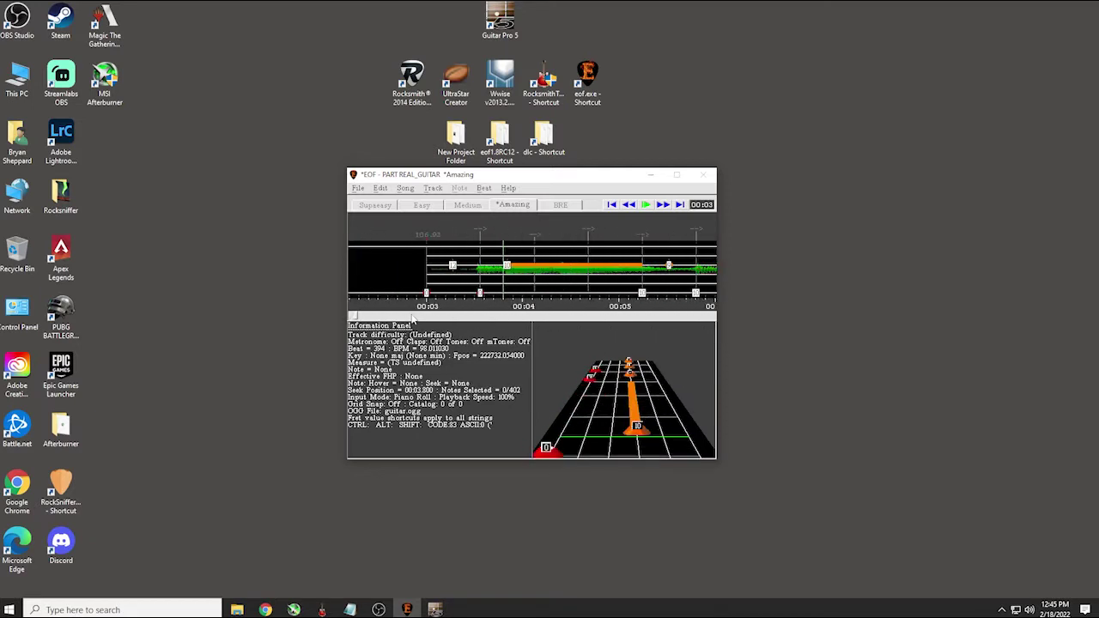
scroll(413, 317, up, 1)
scroll(413, 317, down, 1)
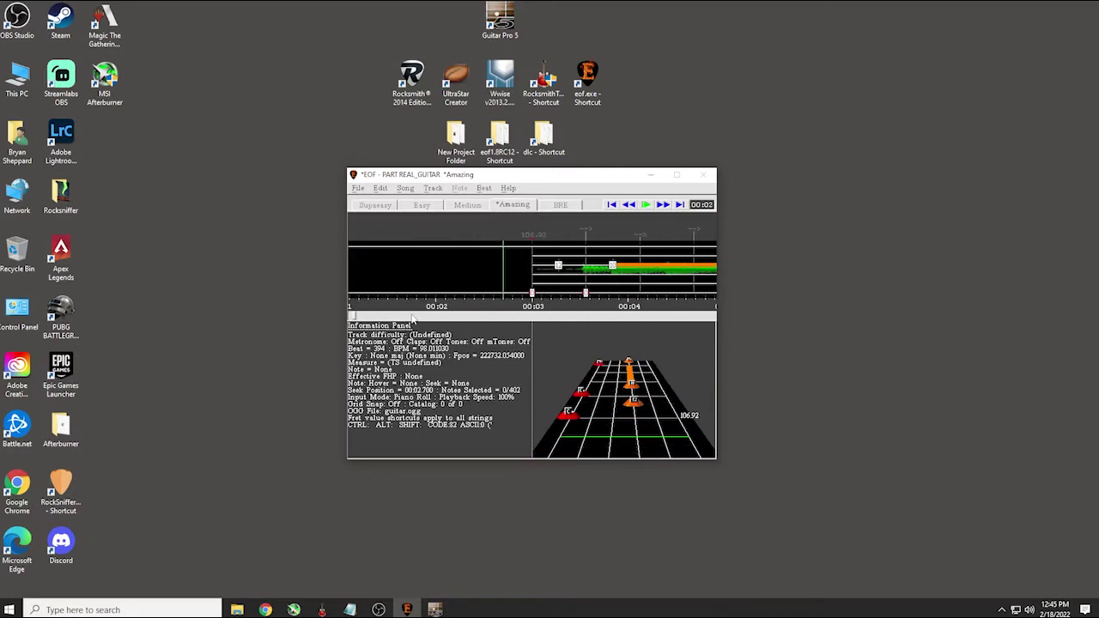
scroll(413, 318, down, 2)
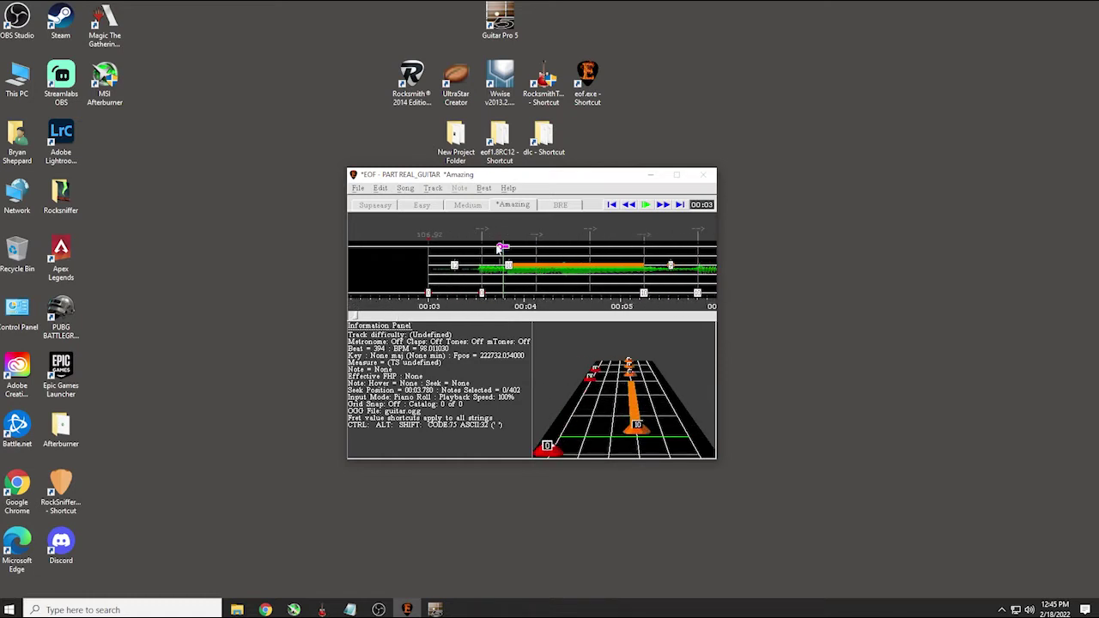
drag(427, 237, 481, 235)
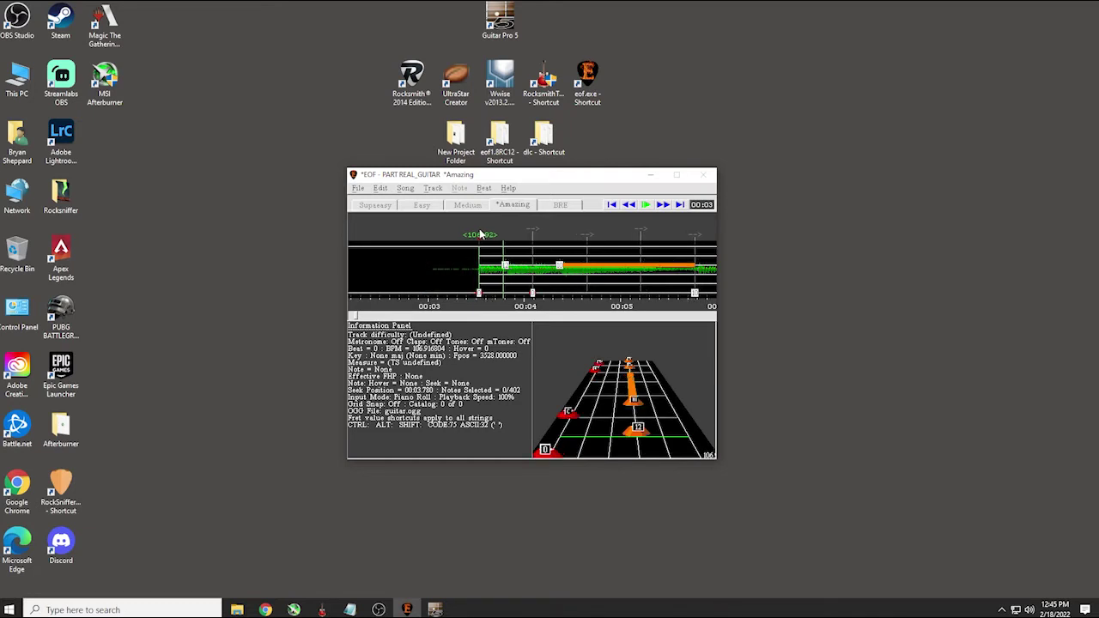
scroll(456, 230, down, 1)
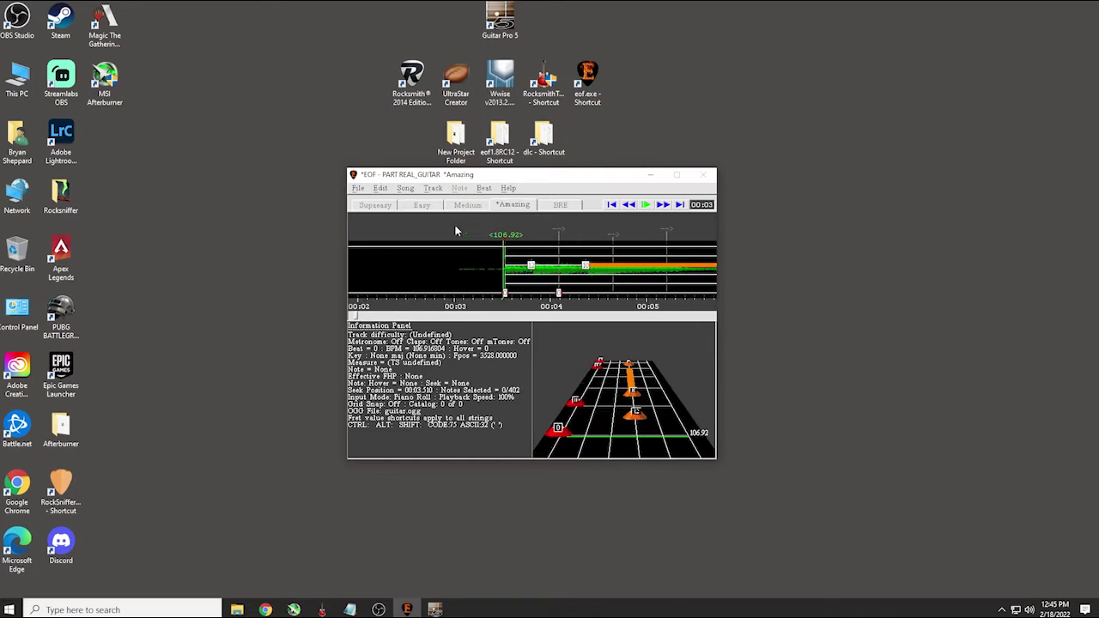
key(space)
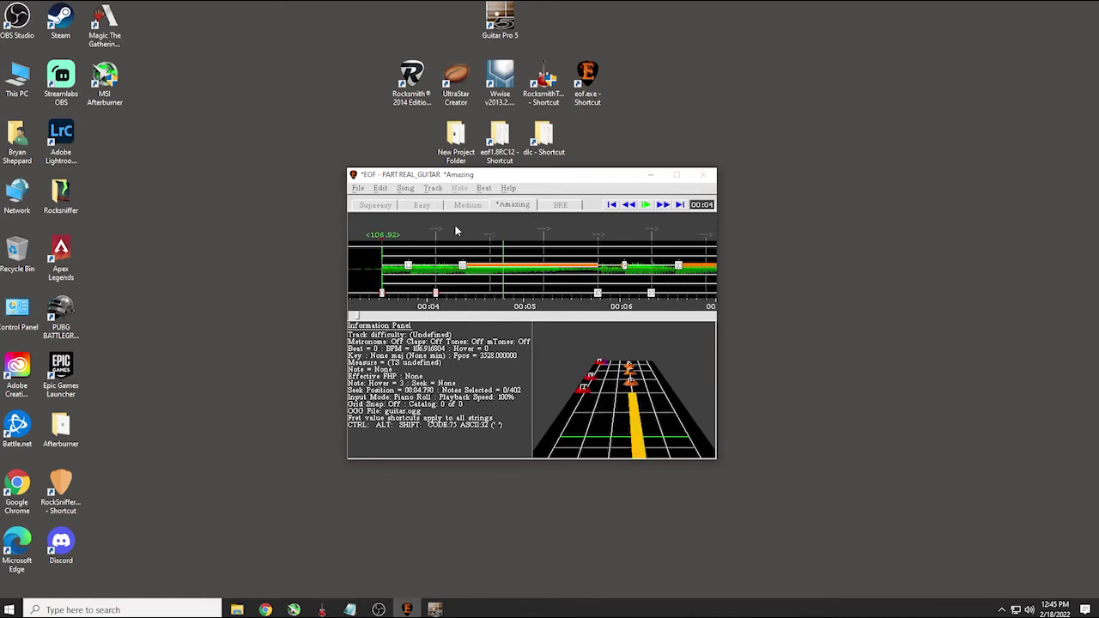
Examine how the imported guitar notes line up with the audio from about 3:12 to the closing chords near 3:43
click(642, 316)
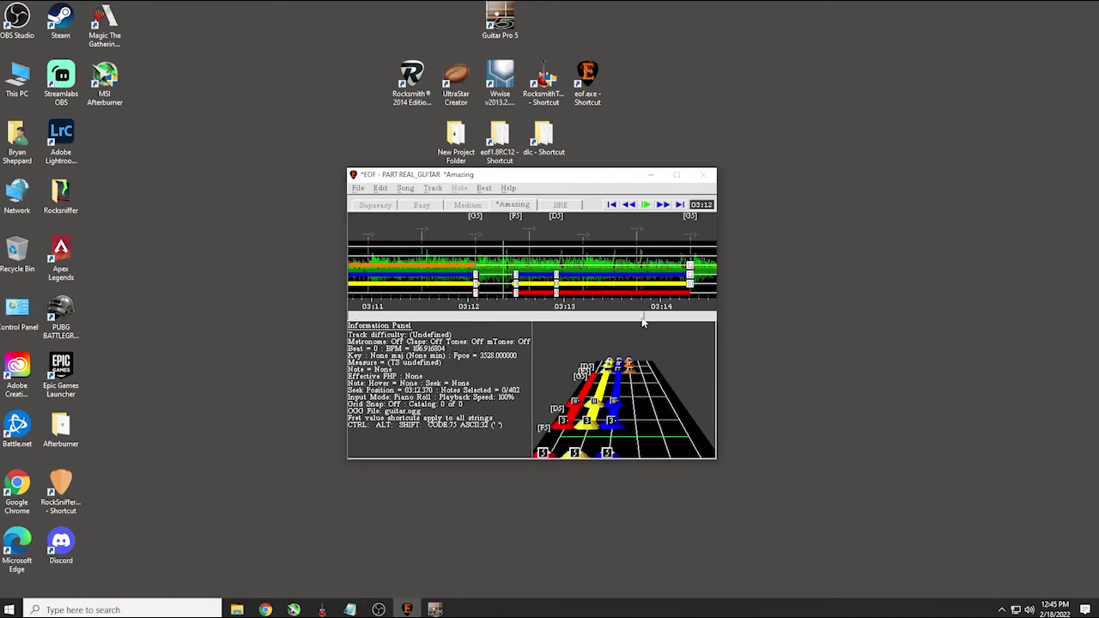
key(Right)
key(Right)
key(Right)
key(Right)
key(Right)
key(Right)
key(Right)
key(Right)
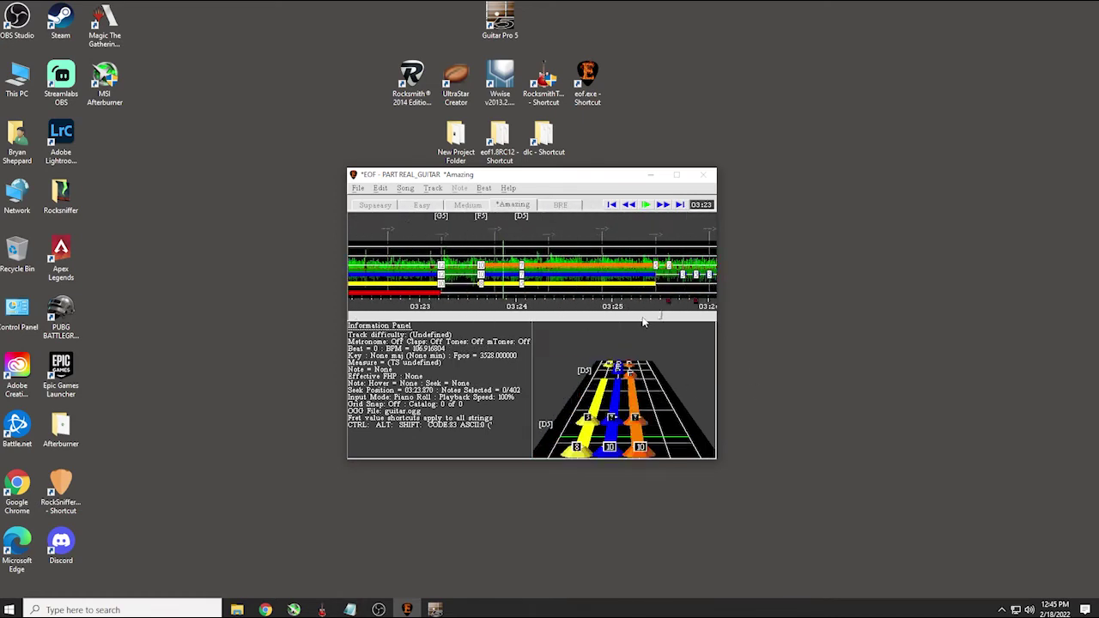
key(Right)
key(Right)
key(Right)
key(Right)
key(Right)
key(Right)
key(Right)
key(Right)
key(Right)
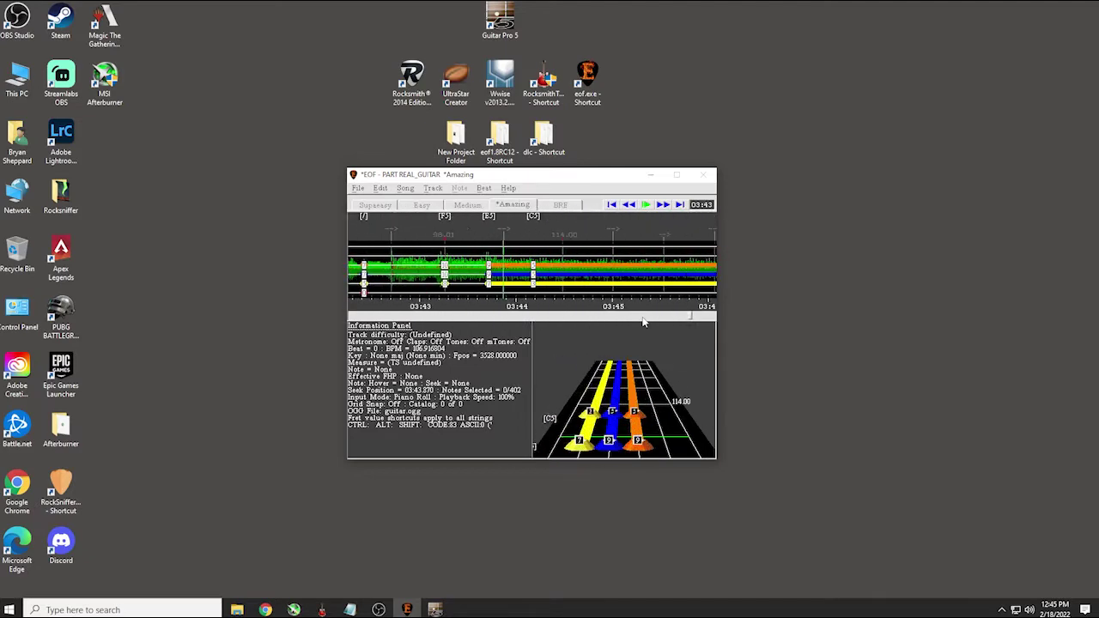
Move the 114.00 BPM beat marker by the final chords earlier, to about 3:44.0
key(Left)
key(Left)
key(Left)
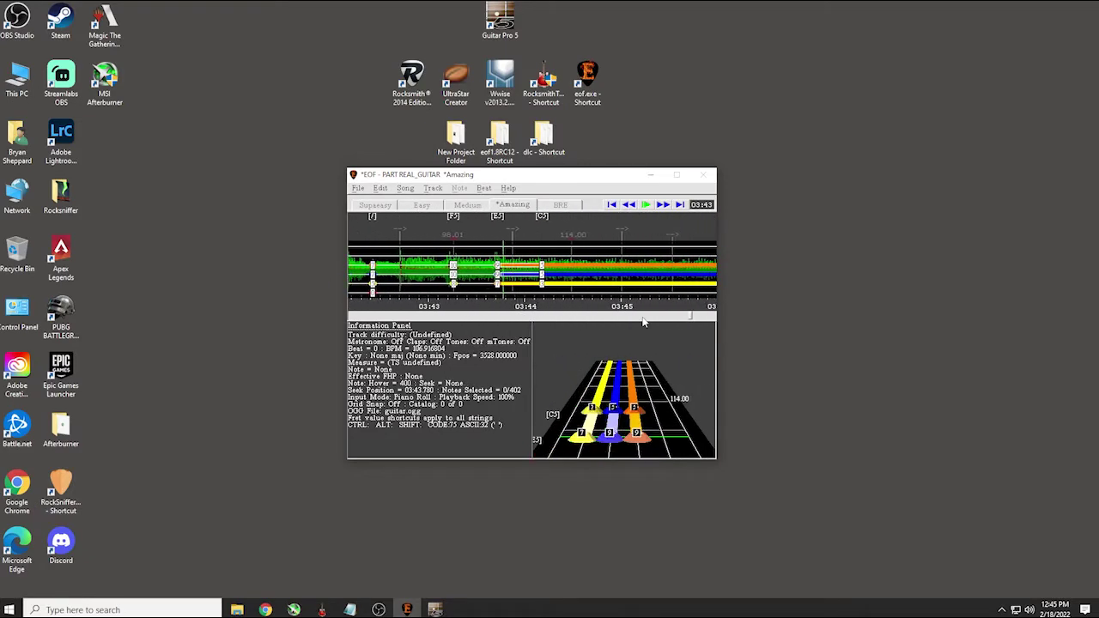
key(Left)
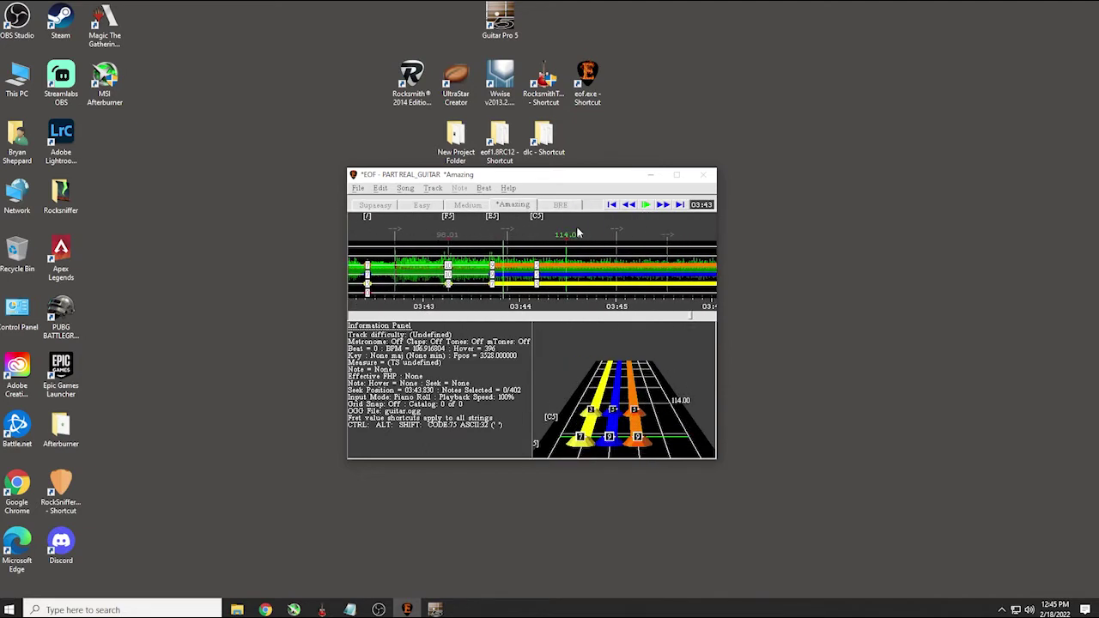
click(524, 236)
drag(542, 237, 623, 236)
Sync the first part of the guitar track from the song's start, anchoring beat 108 at about 1:03.6 and beat 134 at about 1:18.1
drag(688, 316, 387, 316)
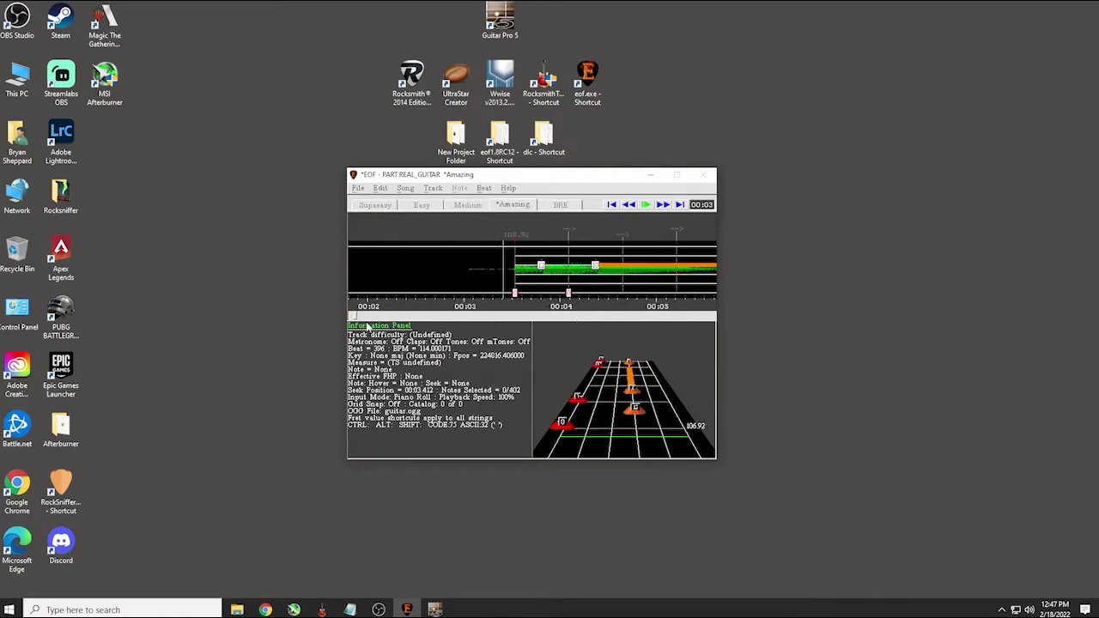
scroll(653, 215, down, 15)
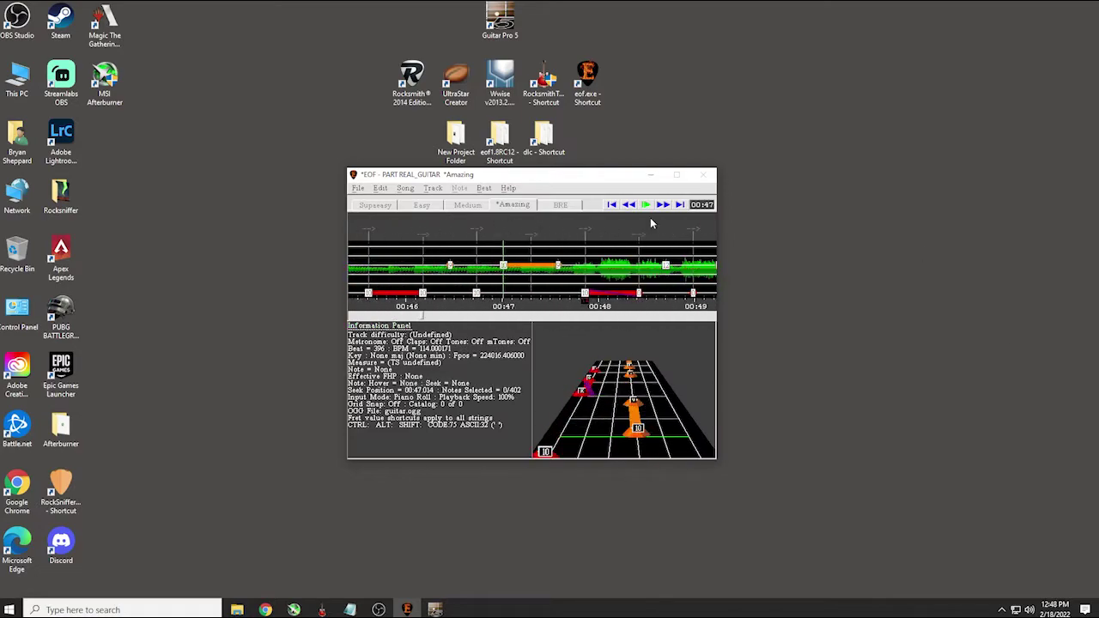
scroll(500, 225, up, 18)
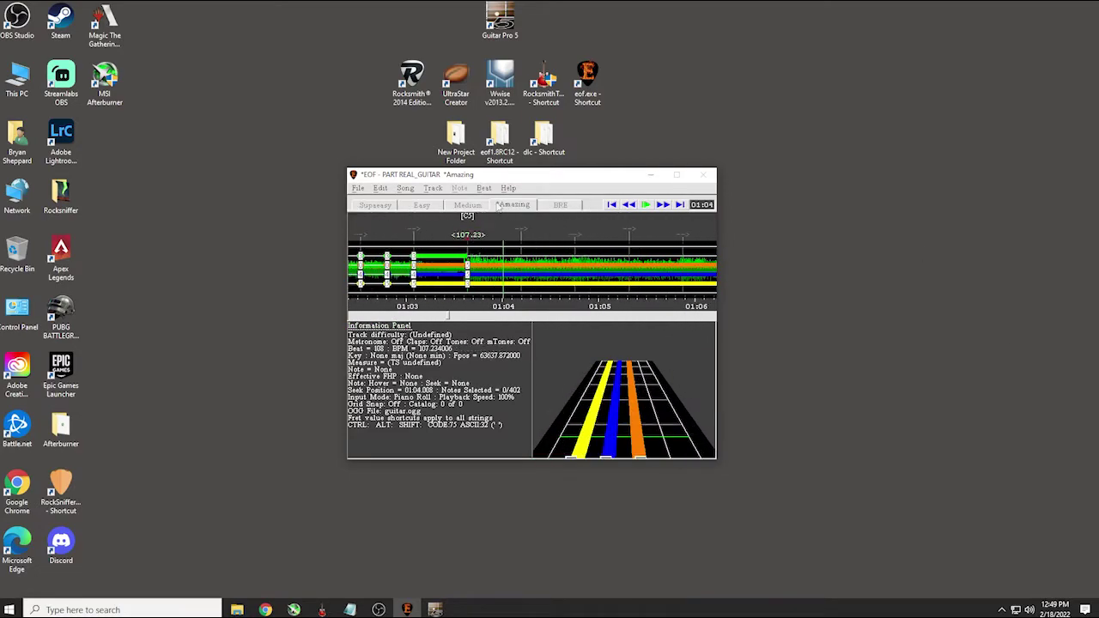
scroll(501, 206, down, 19)
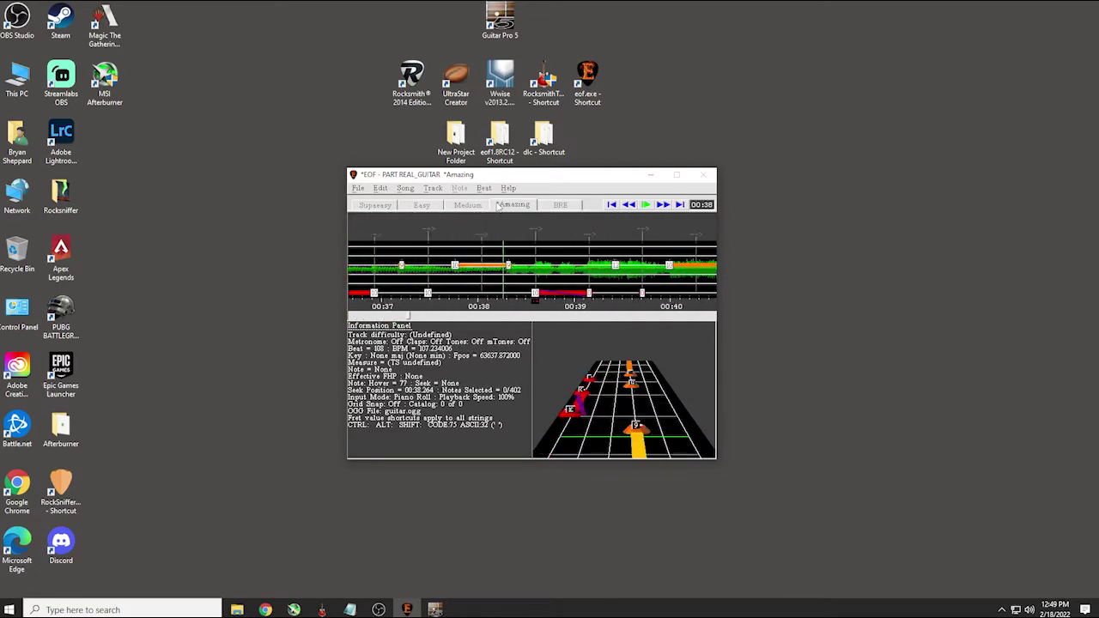
scroll(501, 206, down, 6)
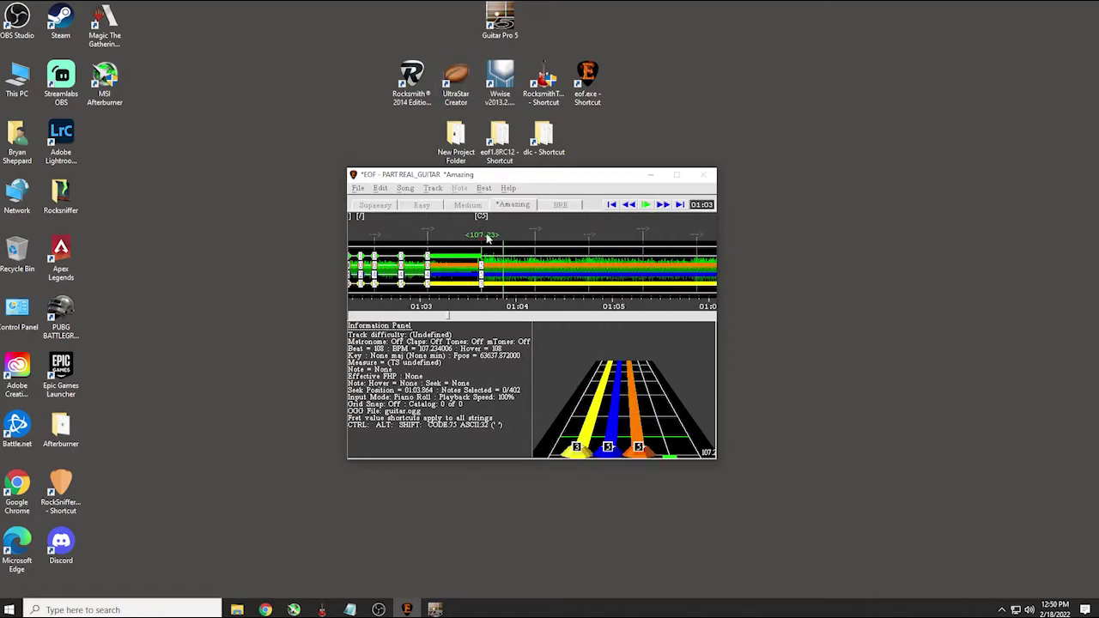
scroll(591, 243, down, 7)
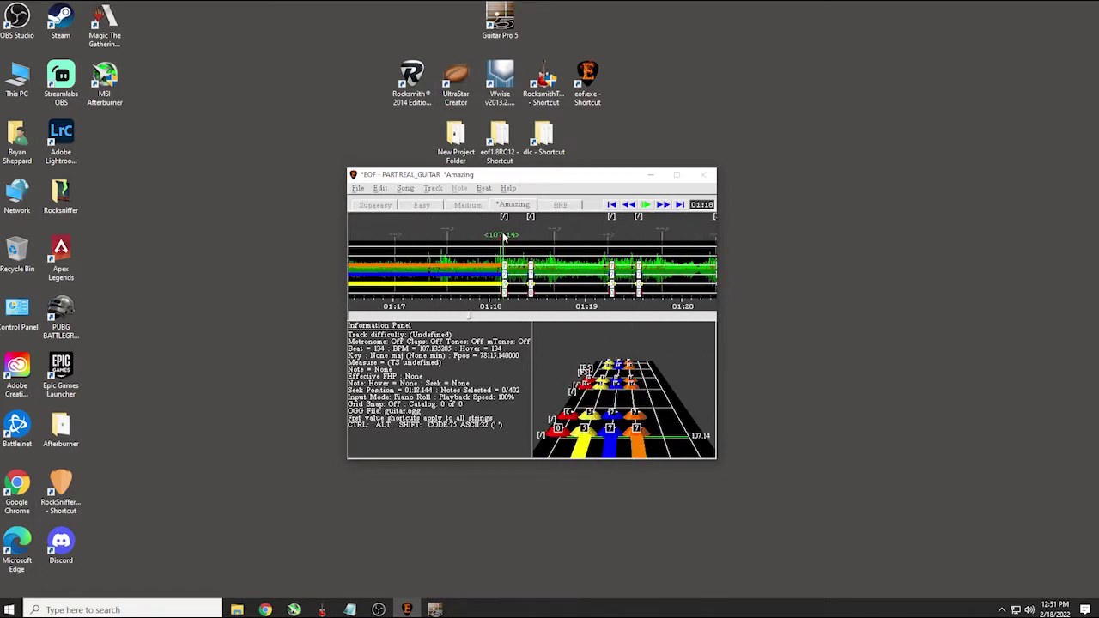
Sync the remaining beats, anchoring beat 200 near 1:54.8, 262 near 2:29.3, 270 near 2:33.7 and 352 near 3:19.4, and turn claps on
scroll(591, 242, down, 14)
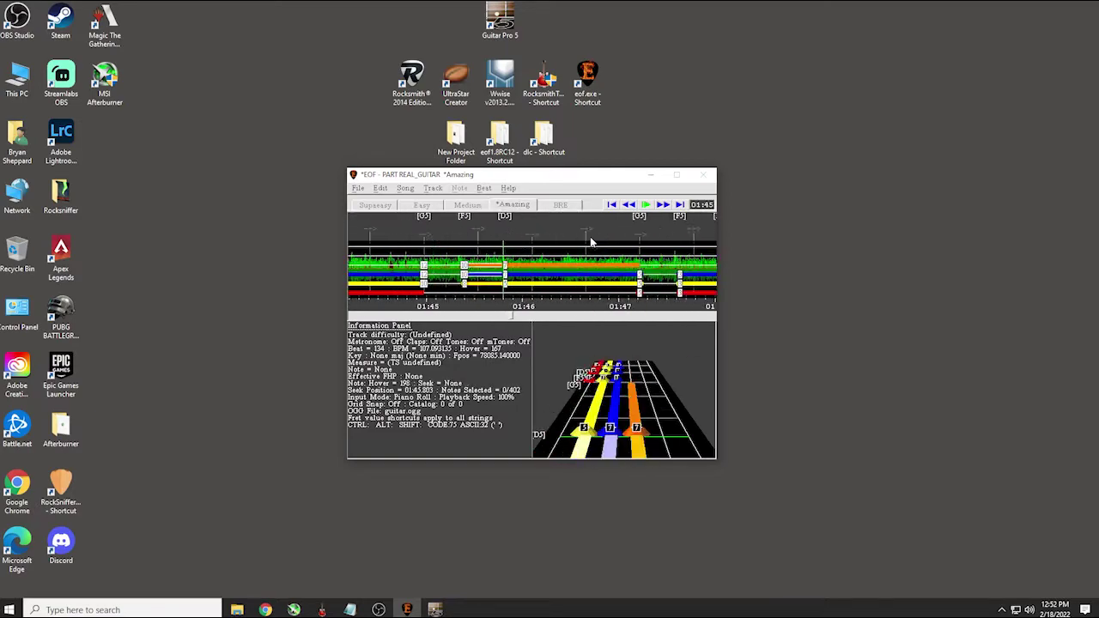
scroll(516, 228, down, 14)
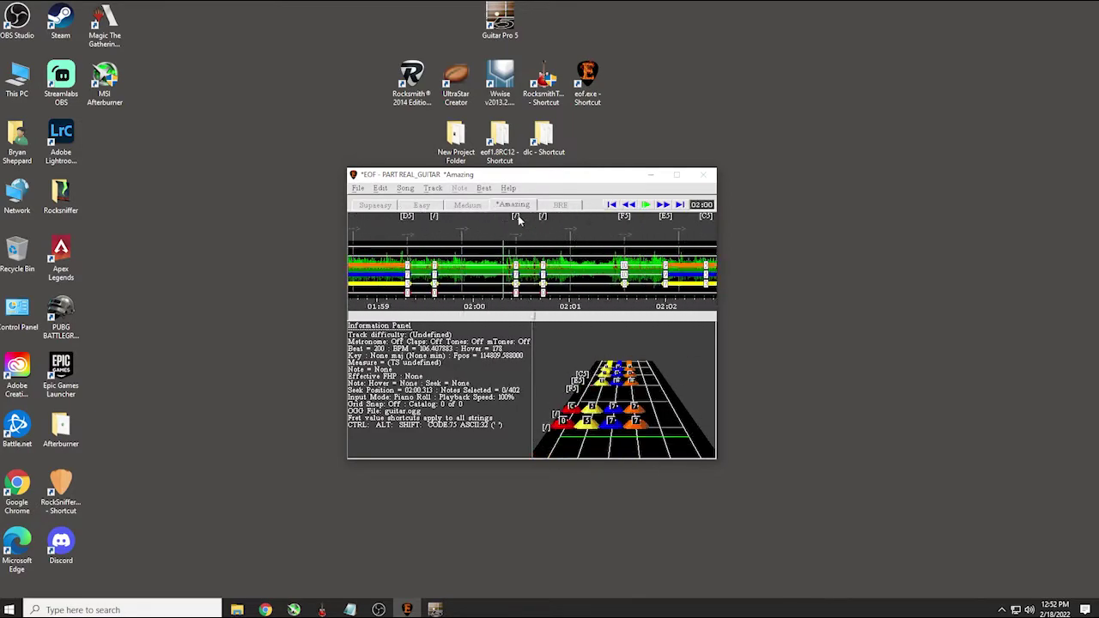
scroll(468, 252, up, 7)
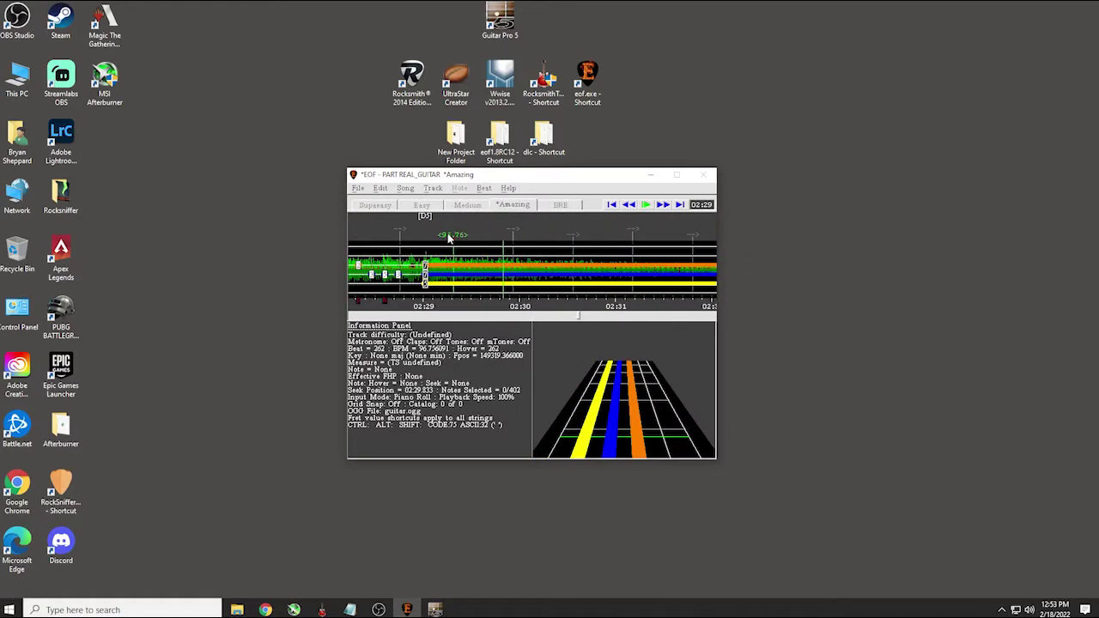
scroll(468, 252, down, 12)
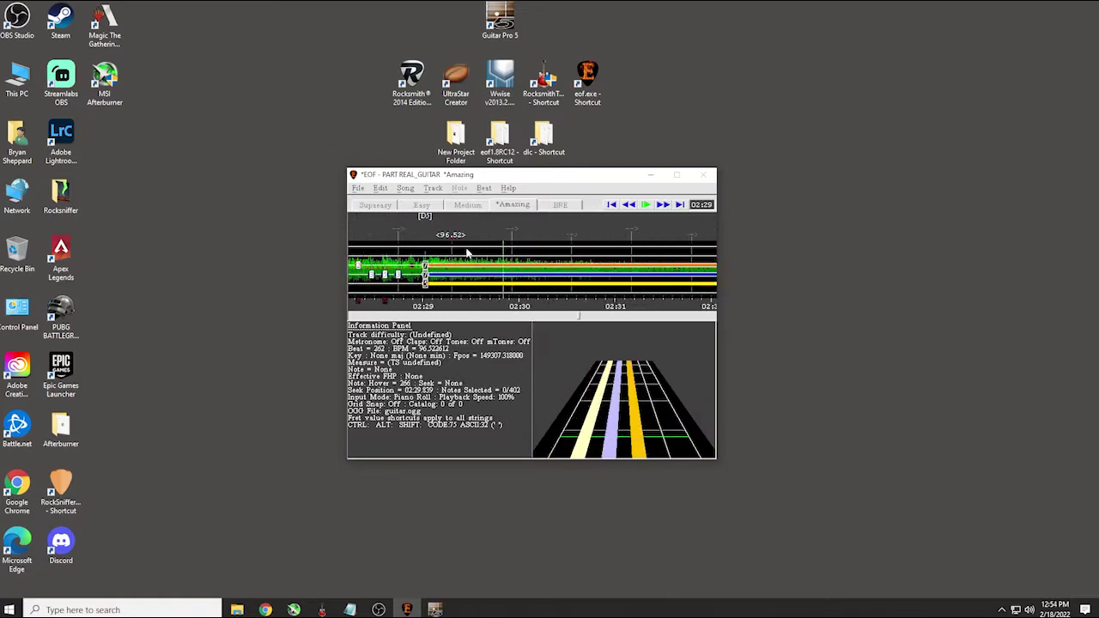
scroll(515, 232, down, 3)
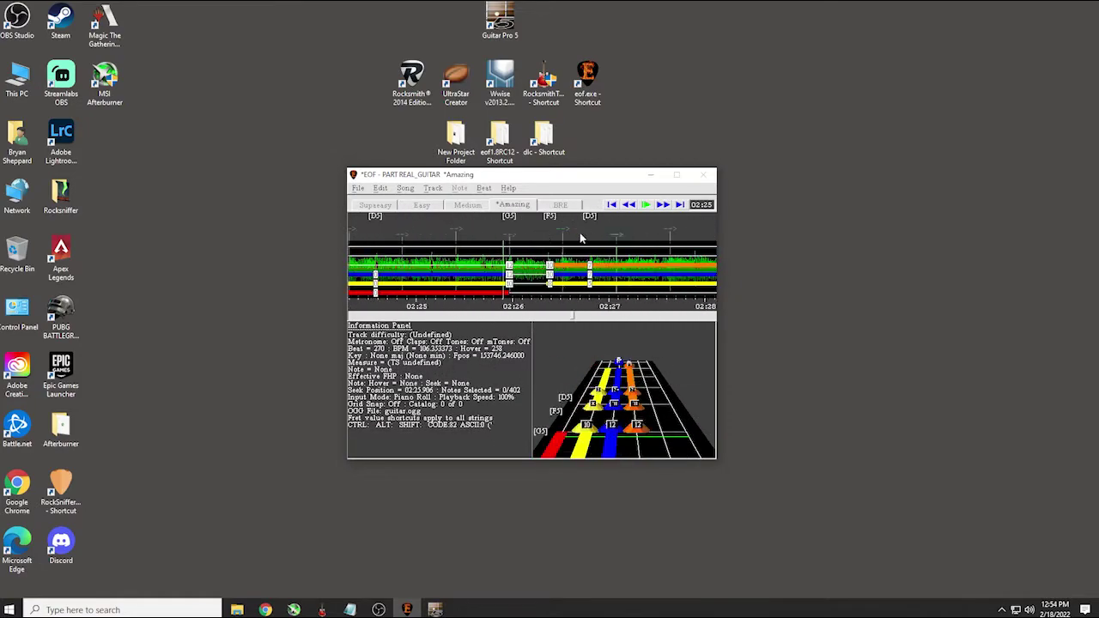
scroll(580, 238, up, 3)
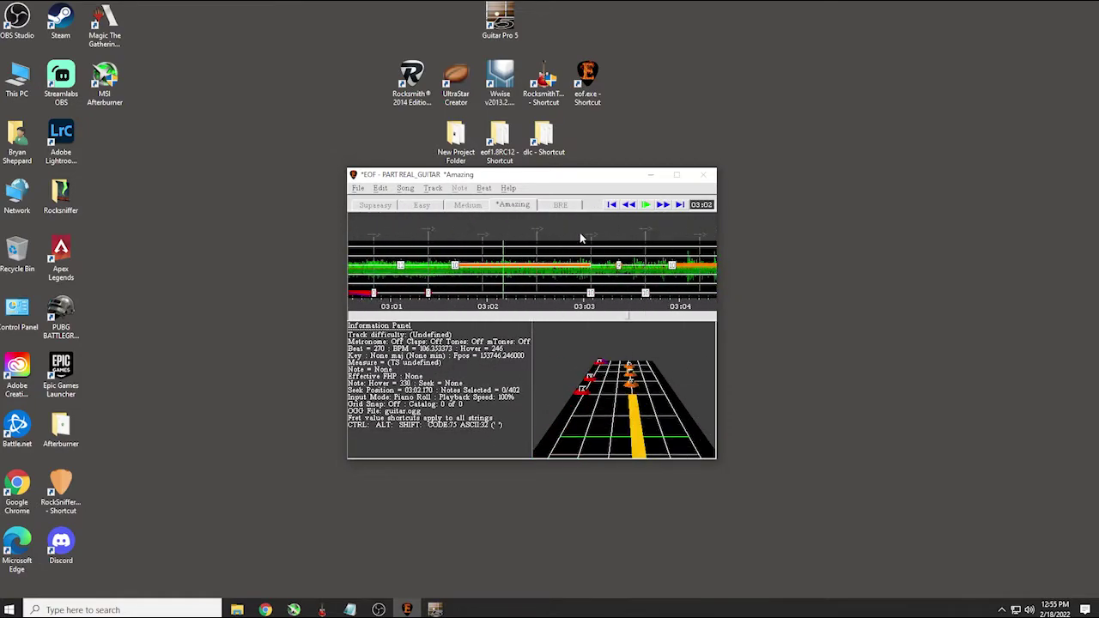
scroll(534, 229, down, 10)
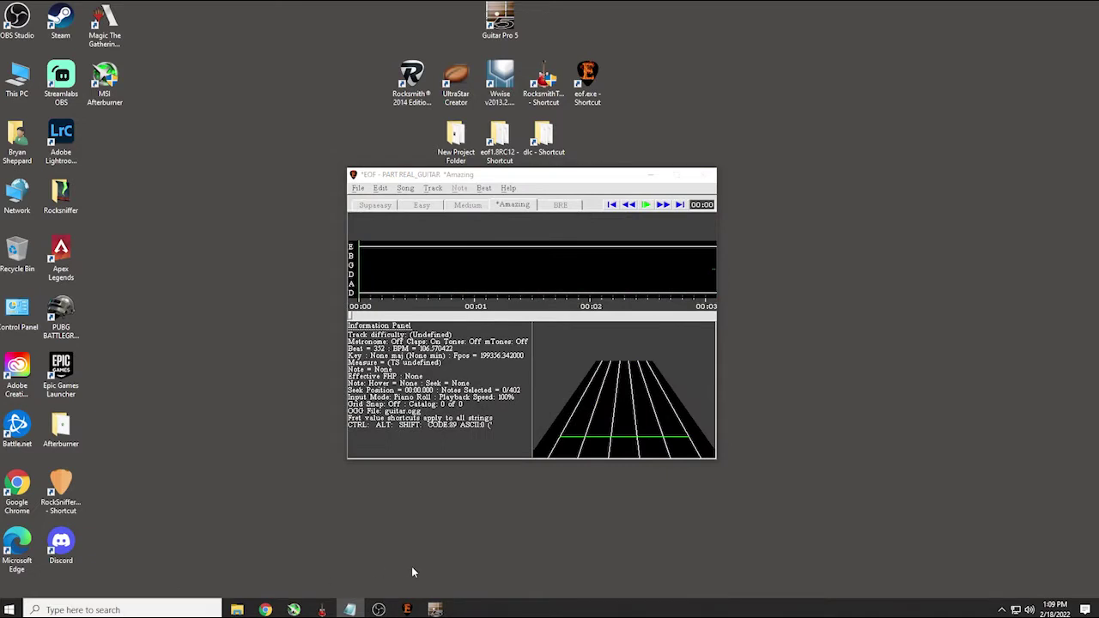
Switch to Guitar Pro 5 and view the Guitar - Clean tablature at the Interlude in bar 12, then minimize it
click(435, 610)
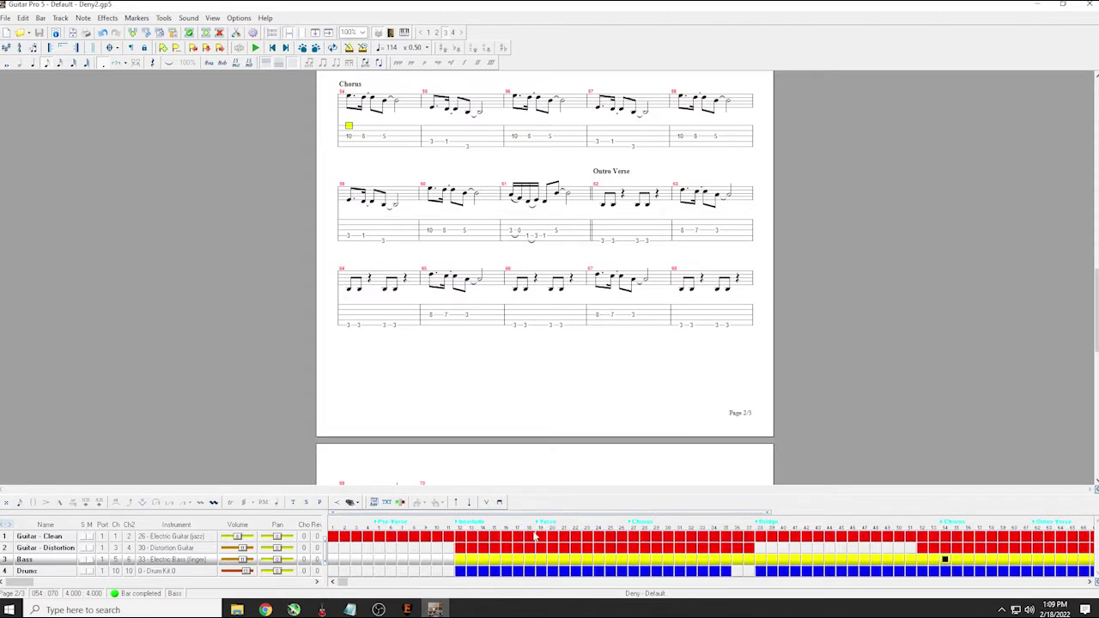
click(461, 536)
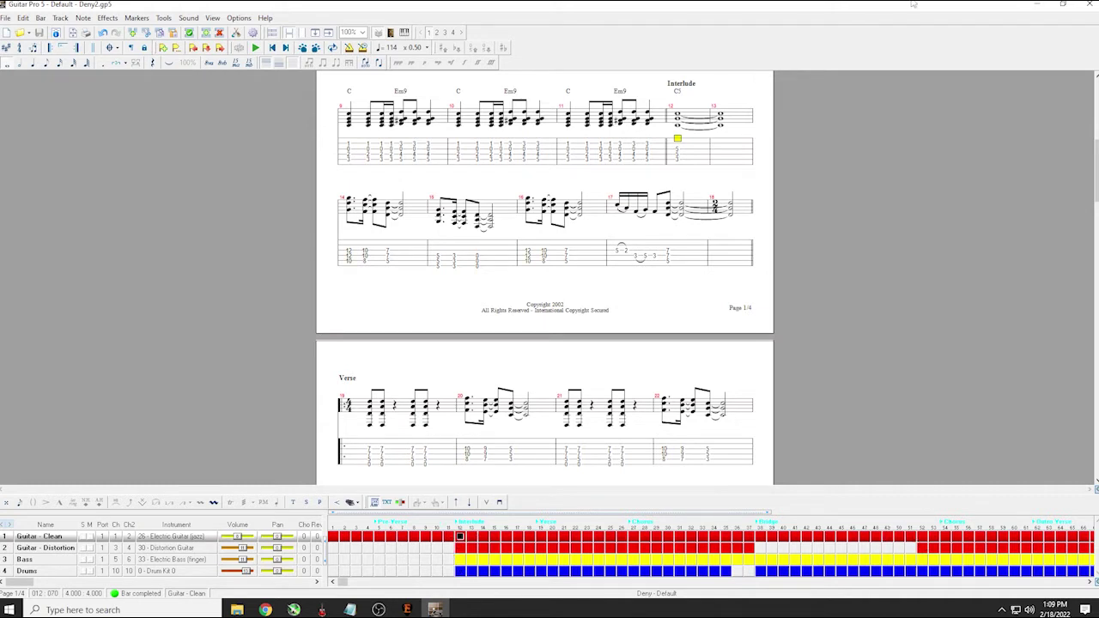
click(1037, 5)
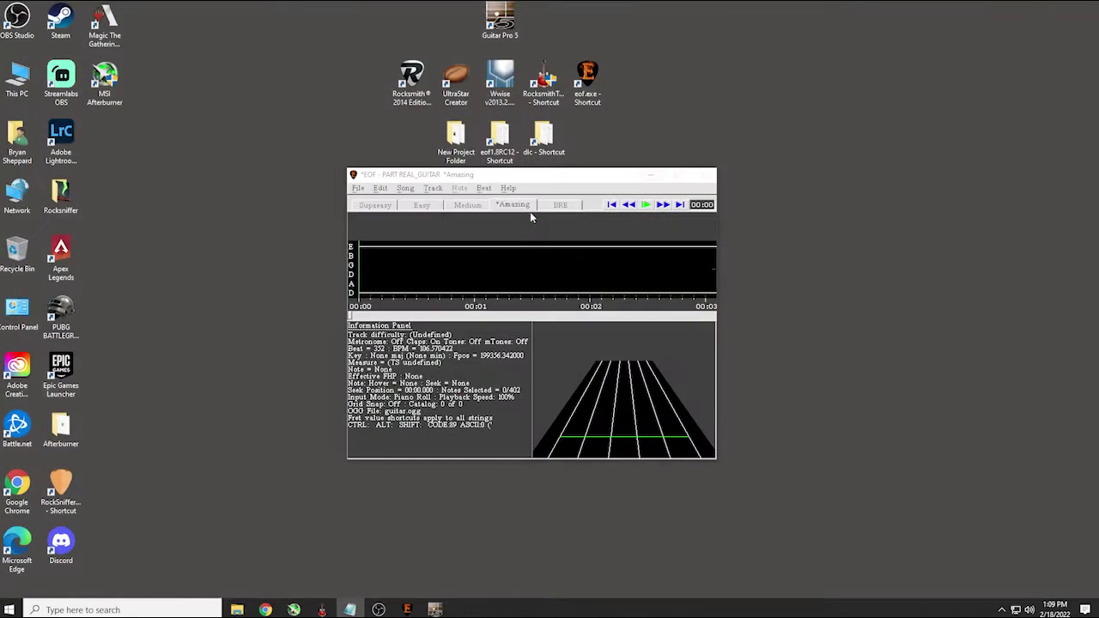
Return to Editor on Fire and play back the guitar track's opening notes with claps to check their sync
click(438, 178)
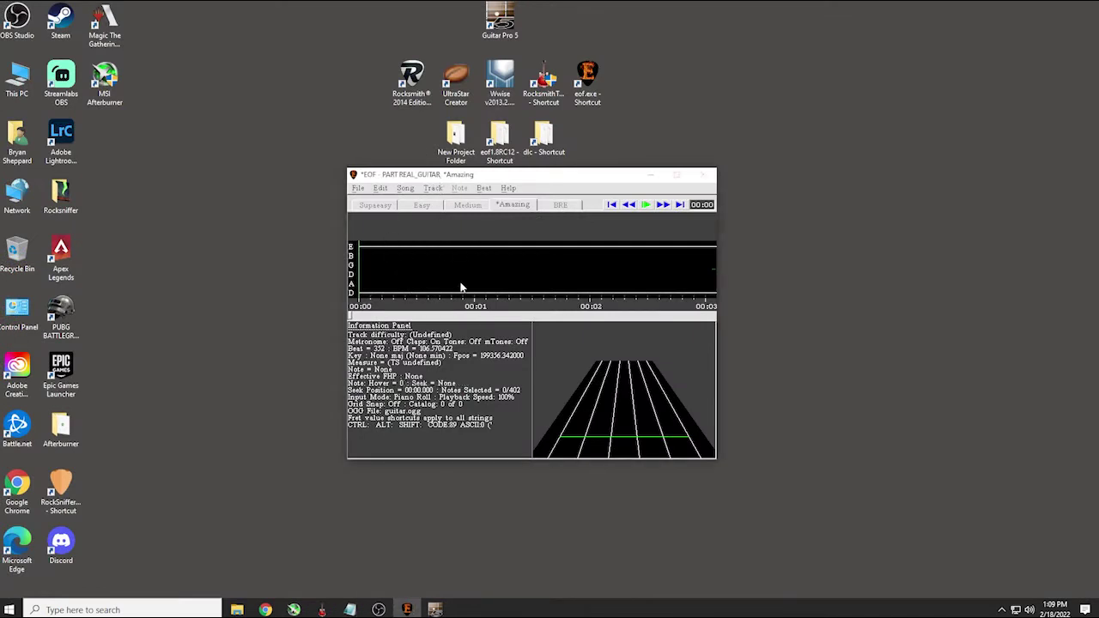
key(Left)
key(space)
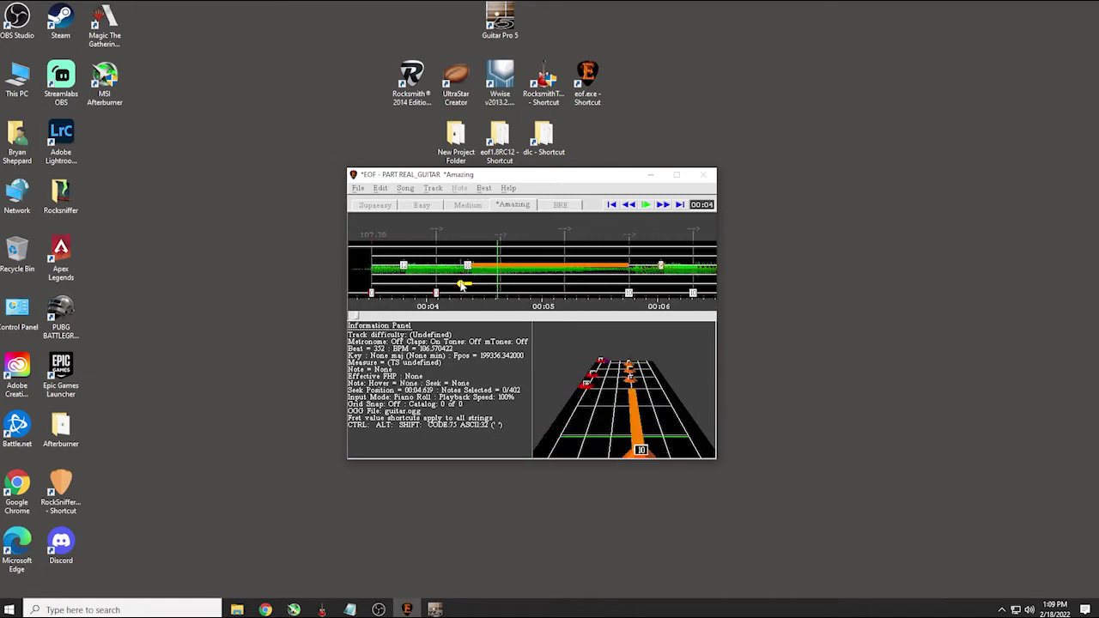
key(Left)
key(space)
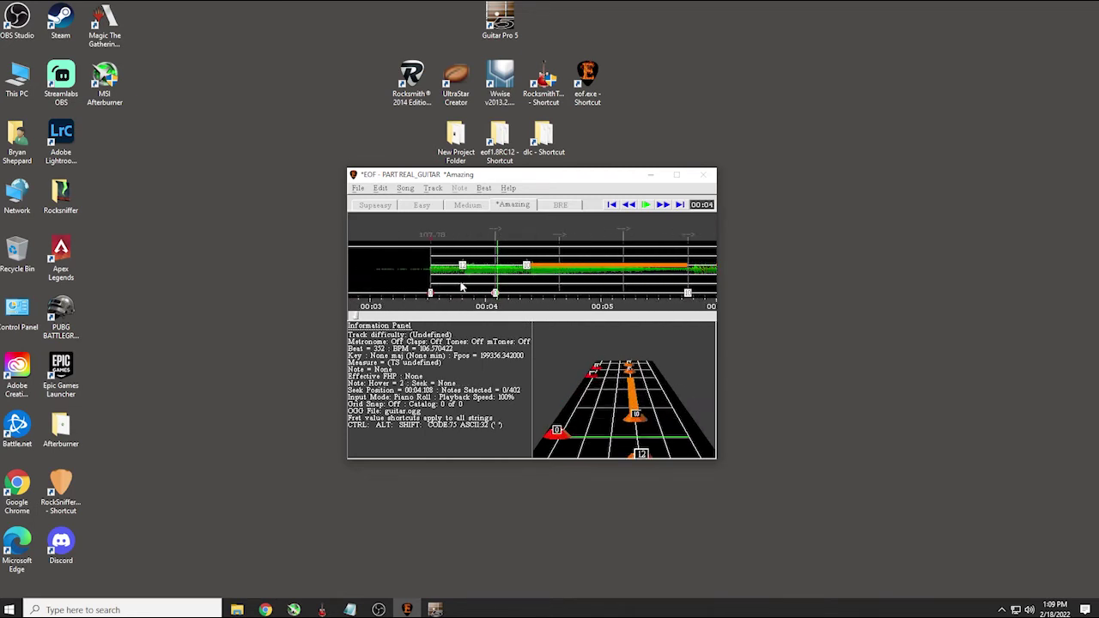
Add a Rocksmith tone change named Clean at the very start of the guitar track, at 0:00
key(Left)
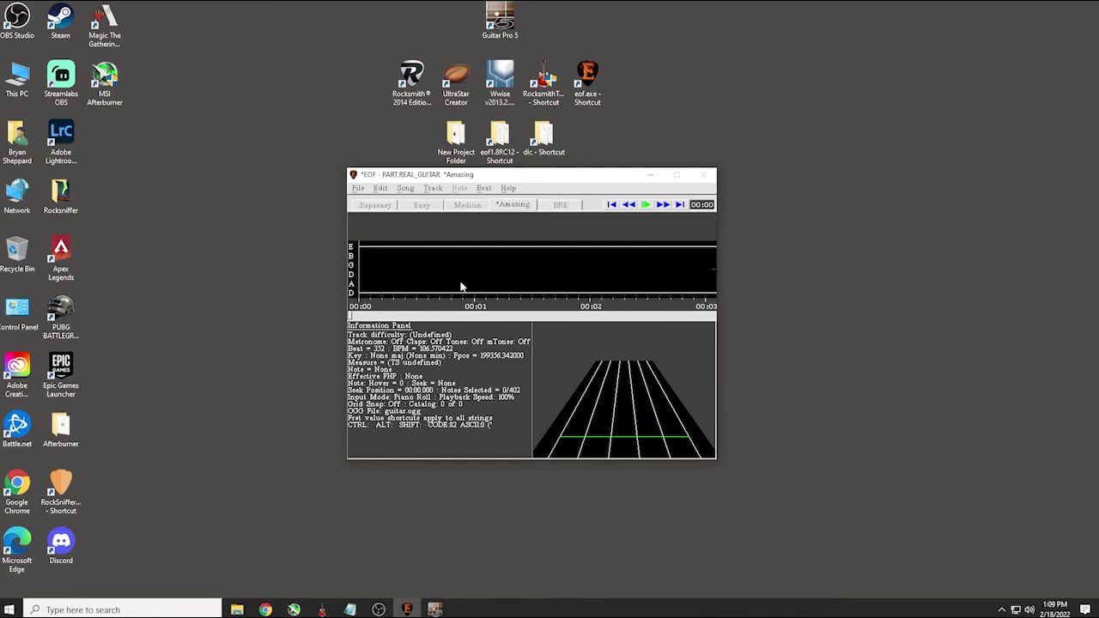
click(432, 188)
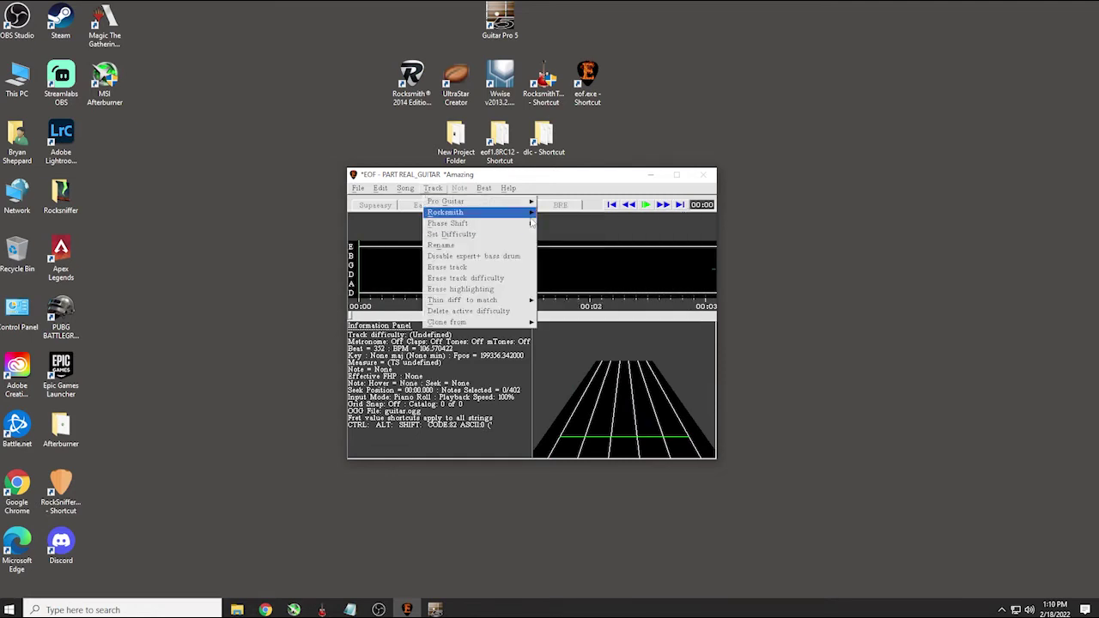
mouse_move(494, 213)
mouse_move(578, 242)
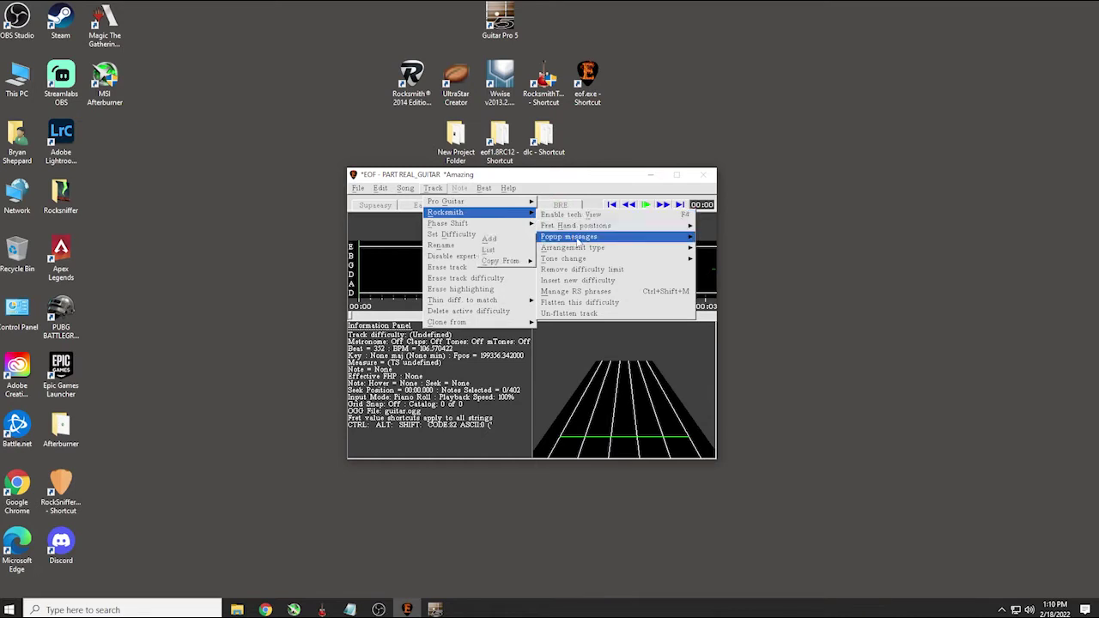
mouse_move(565, 259)
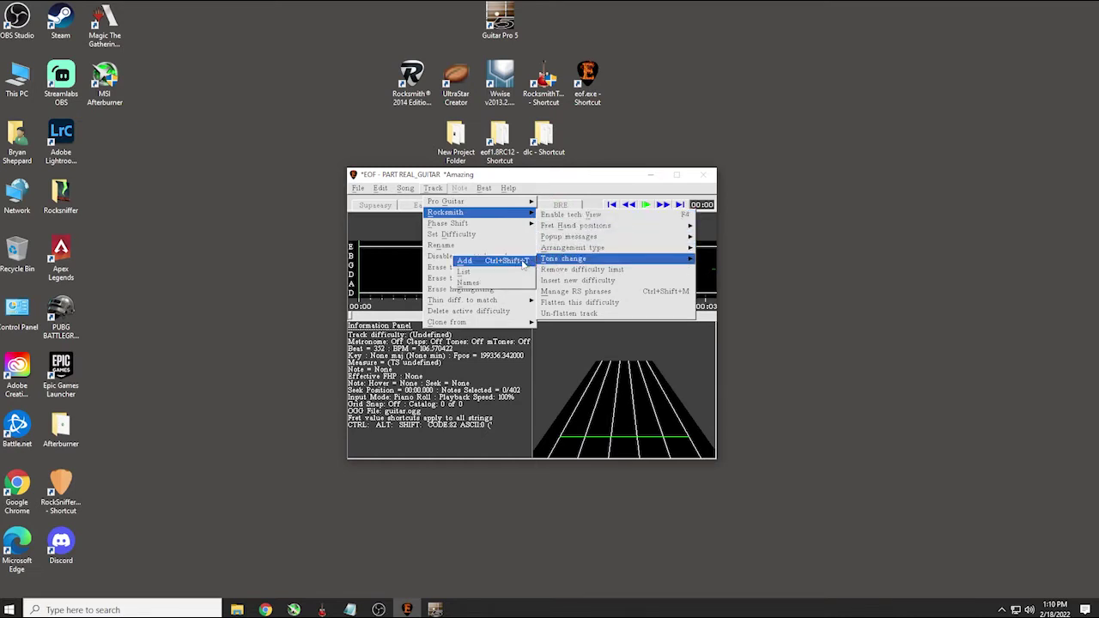
click(523, 262)
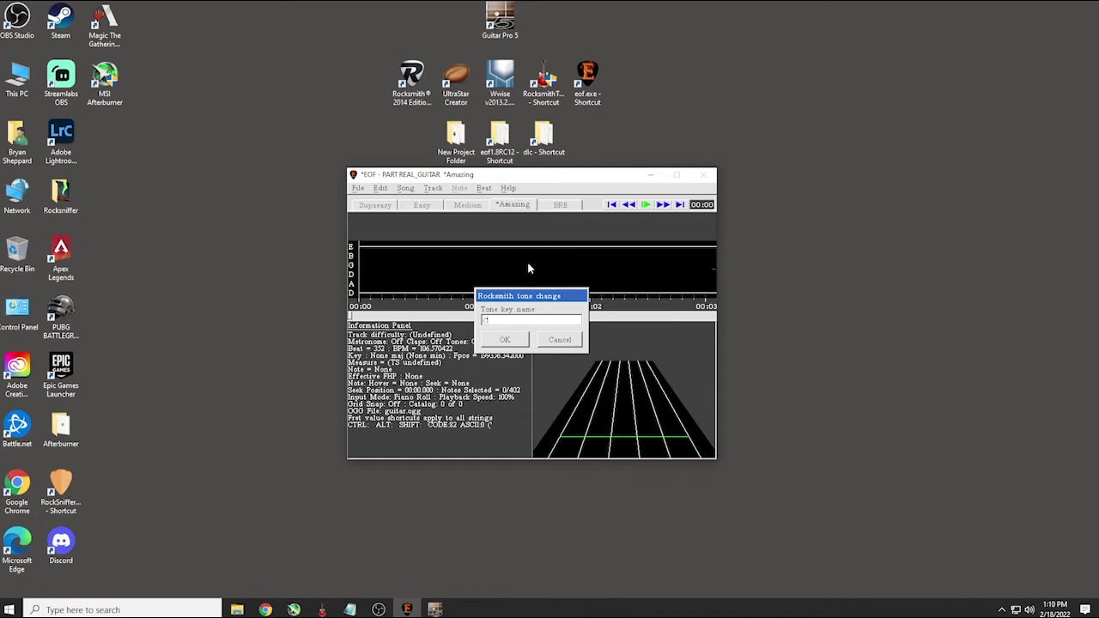
click(505, 343)
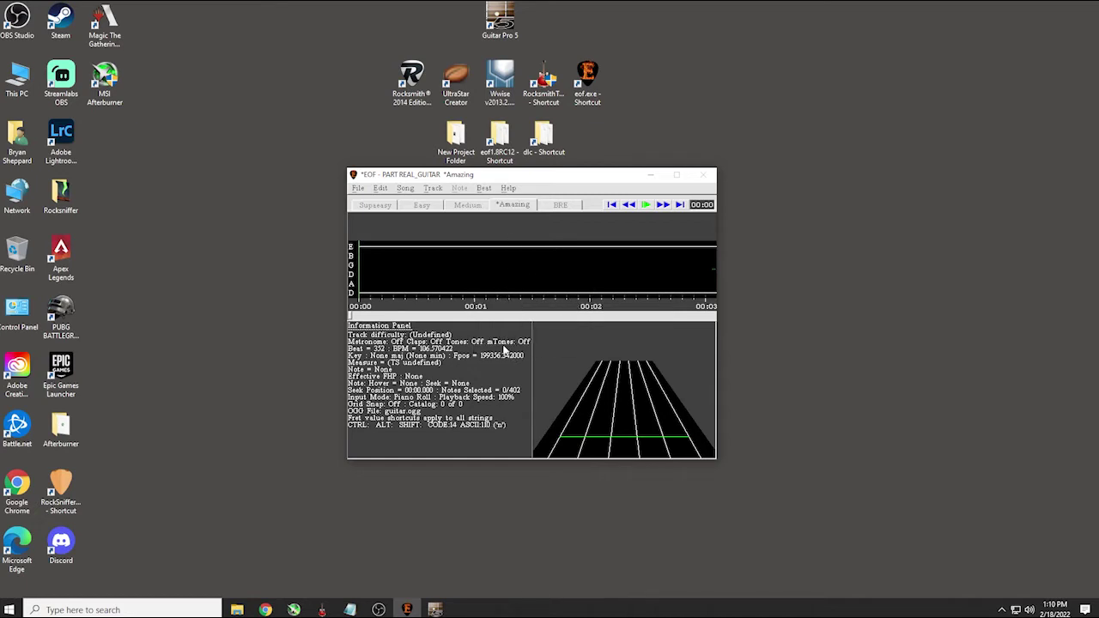
Shorten the low-string fret-10 note at about 0:56.4, just before the first chord section, to a length of 454
key(Right)
key(Right)
key(Right)
key(Right)
key(Right)
key(Right)
key(Right)
key(Right)
key(Right)
key(Right)
key(Right)
key(Right)
key(Right)
key(Right)
key(Right)
key(Right)
key(Right)
key(Right)
key(Right)
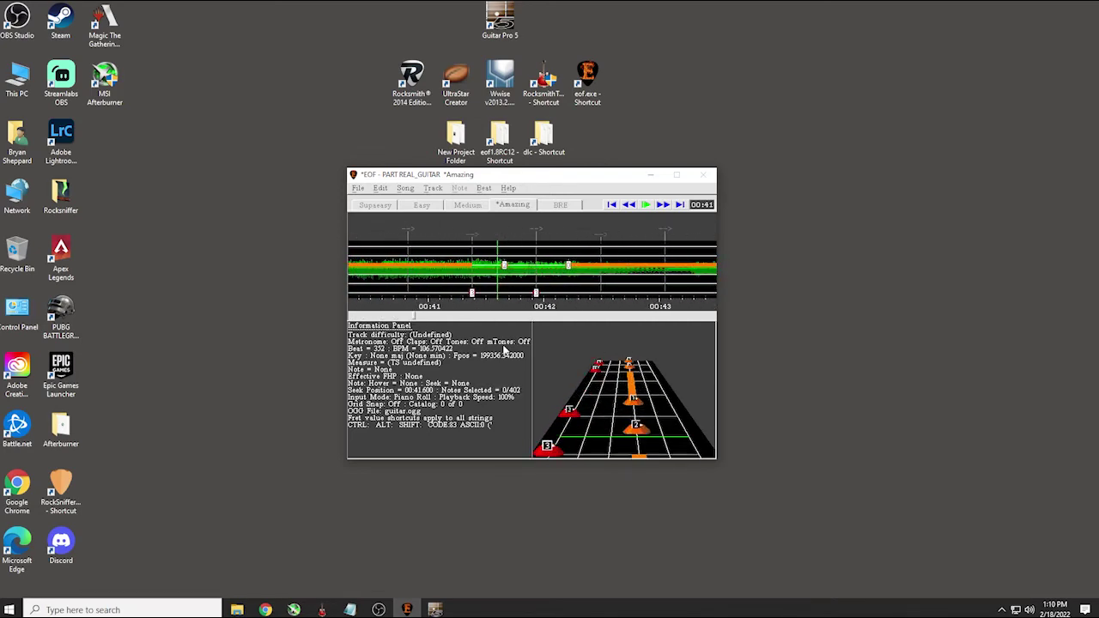
key(Right)
key(Left)
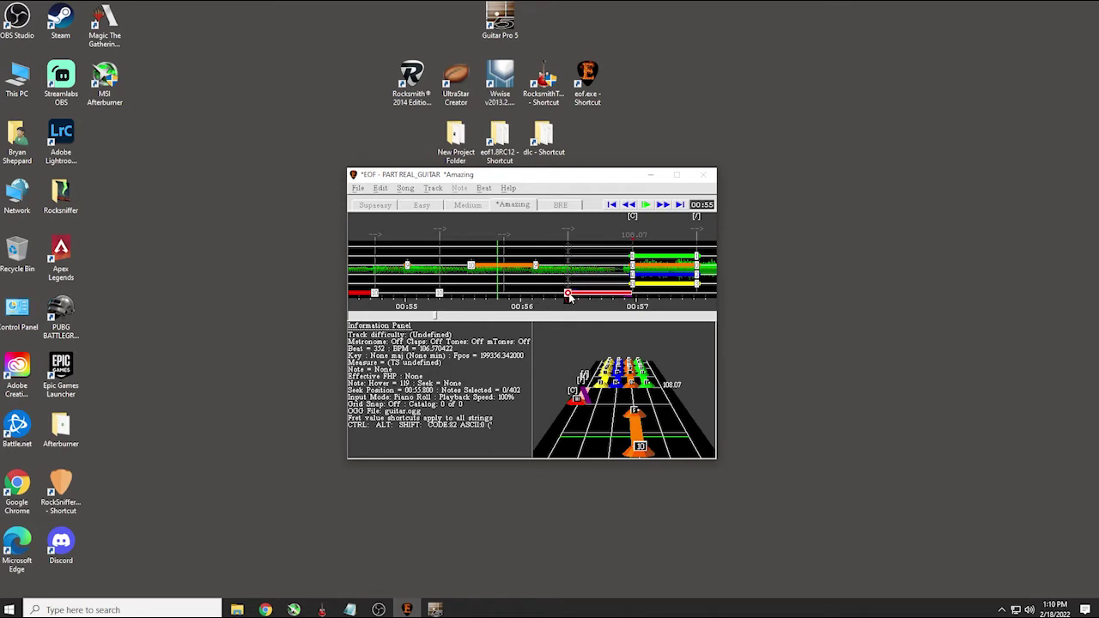
click(567, 293)
key(bracketleft)
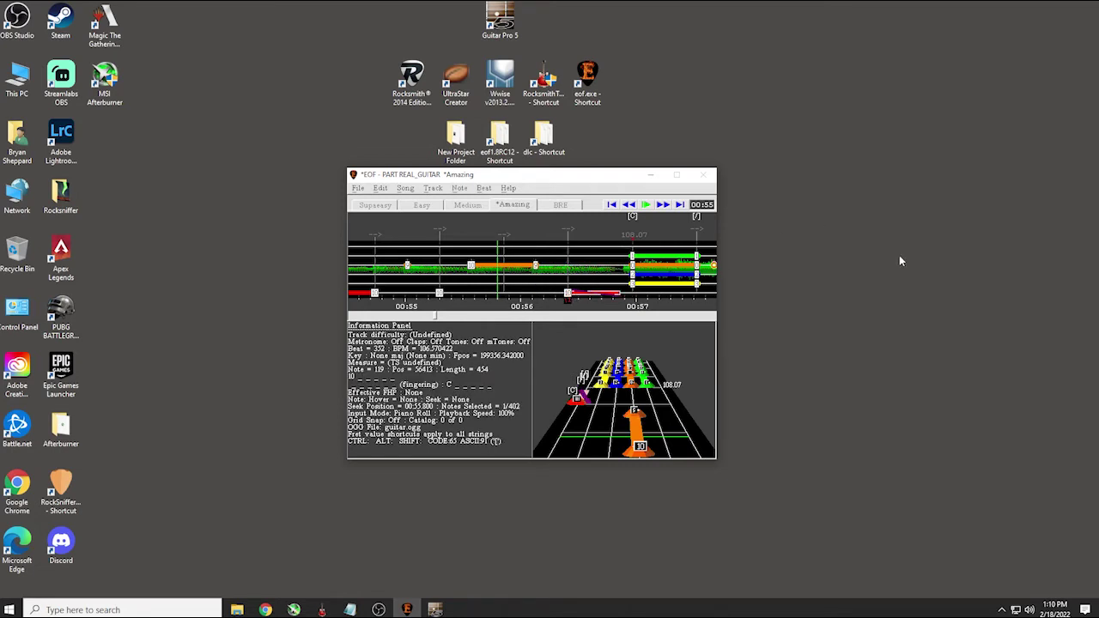
Add a Rocksmith tone change named Distortion at 0:56.9, just before the first chord
key(Right)
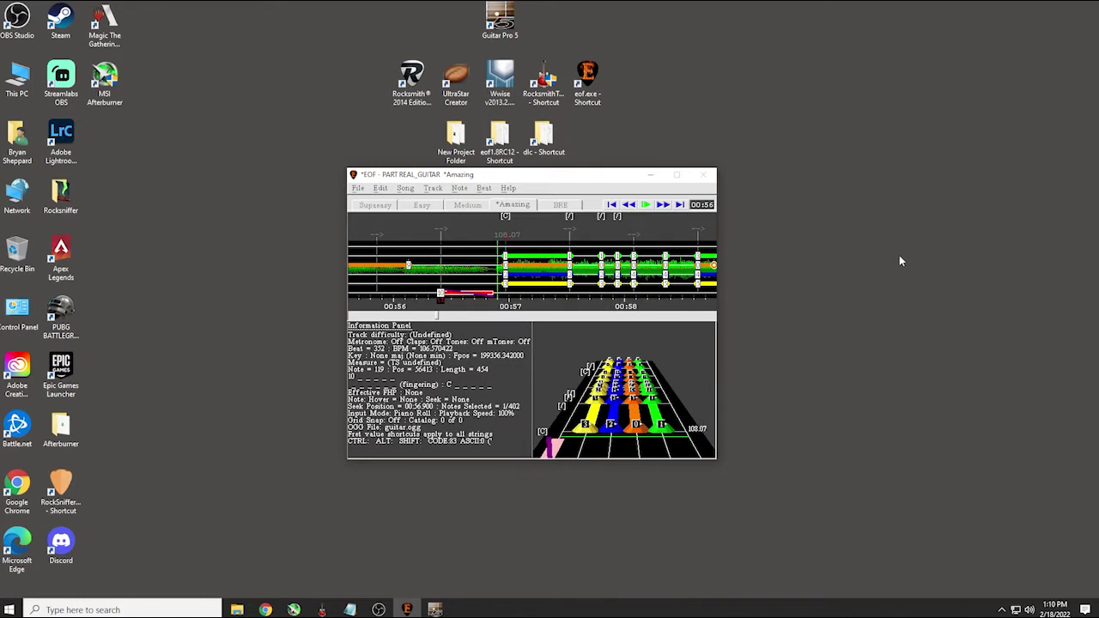
click(433, 188)
mouse_move(480, 212)
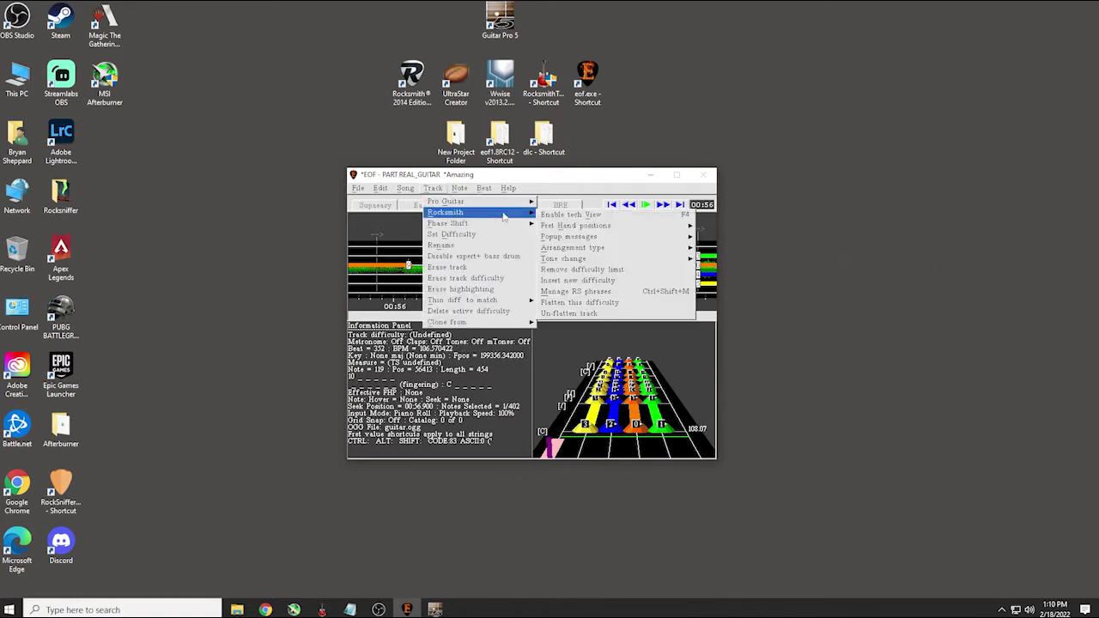
mouse_move(591, 258)
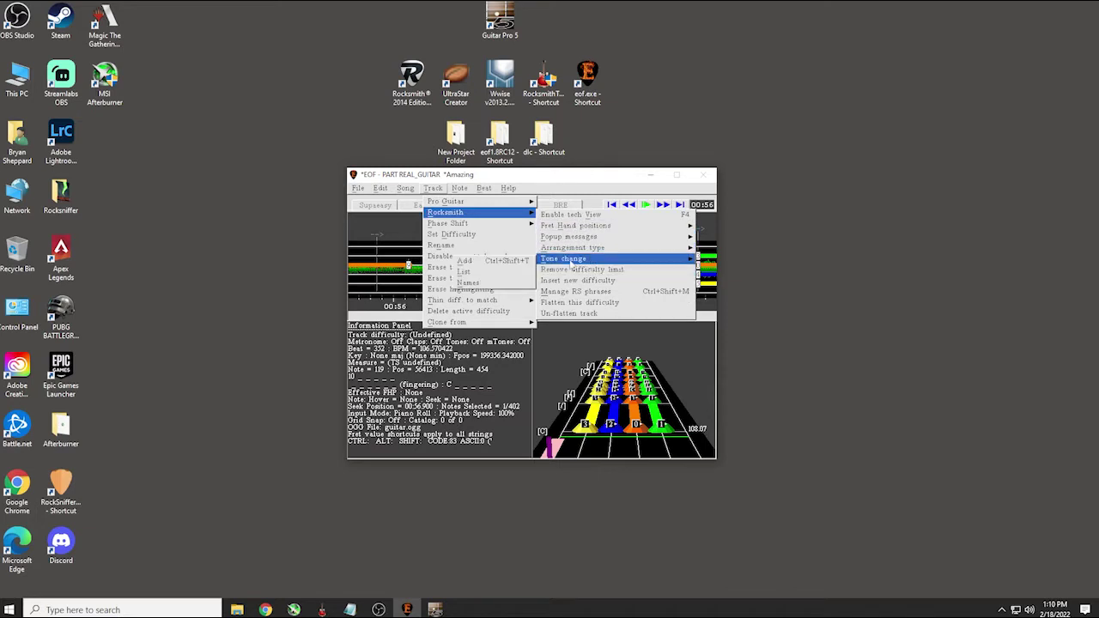
click(506, 266)
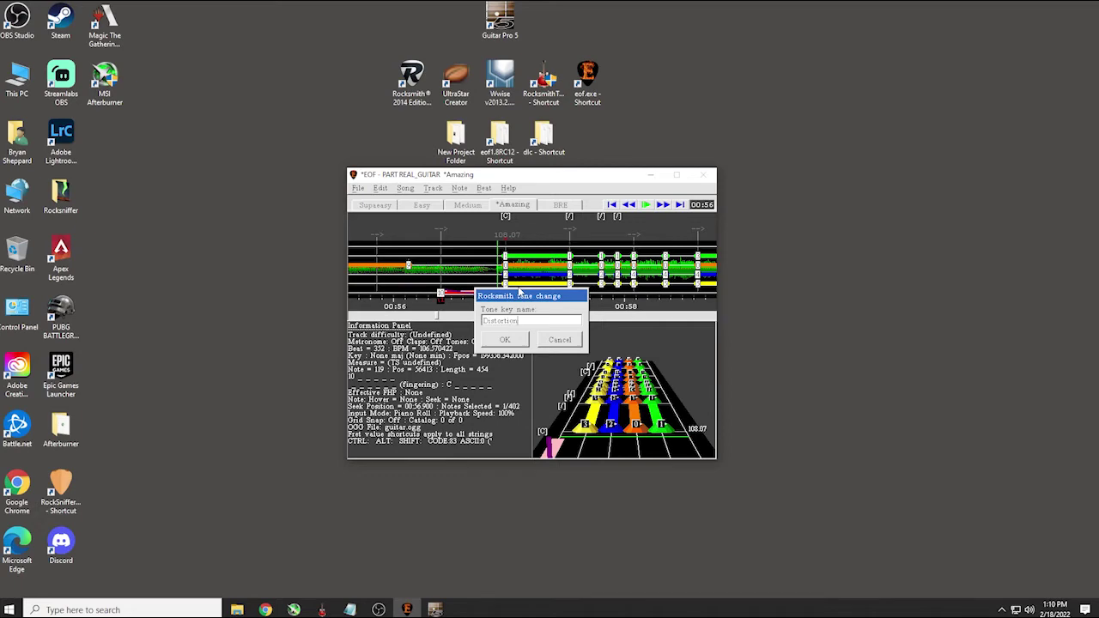
click(514, 339)
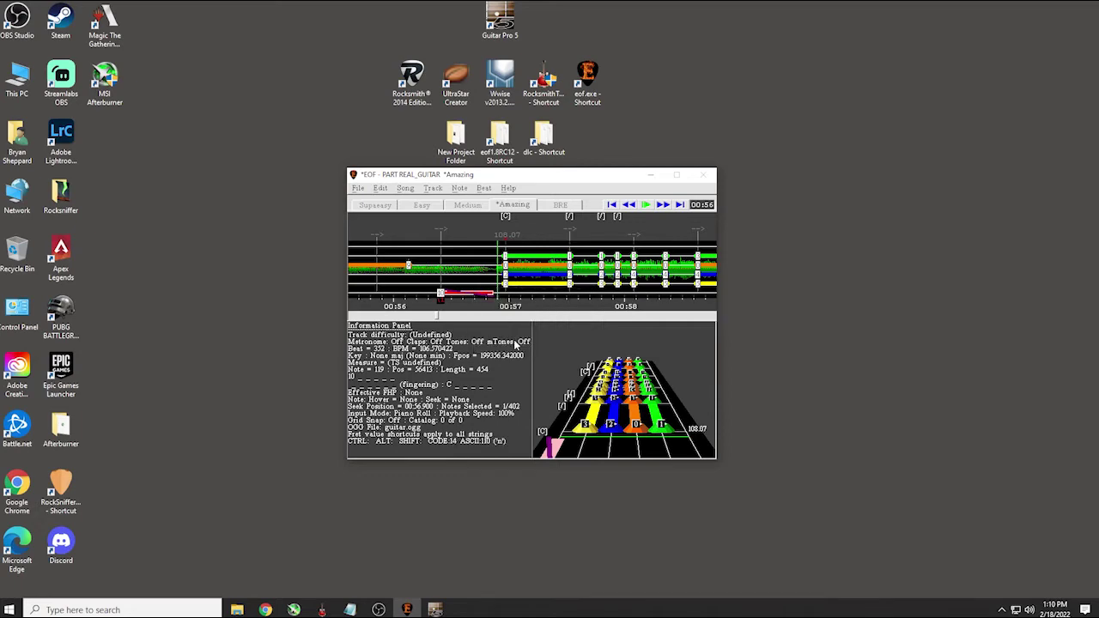
Find by ear where the chords give way to single notes again and add a Clean tone change at about 2:33.7
key(Right)
key(Right)
key(Right)
key(Right)
key(Right)
key(Right)
key(Right)
key(Right)
key(Right)
key(Right)
key(Right)
key(Right)
key(Right)
key(Right)
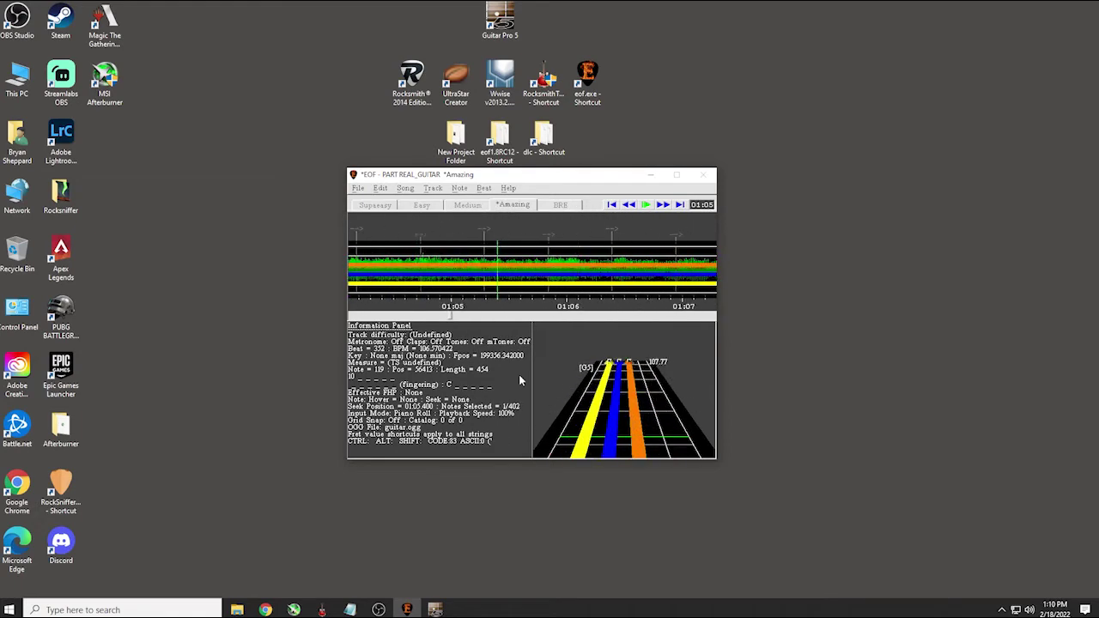
key(Right)
key(Right)
key(Right)
key(Right)
key(Right)
key(Right)
key(Right)
key(Right)
key(Right)
key(Right)
key(Right)
key(Right)
key(Right)
key(Right)
key(Right)
key(Right)
key(Right)
key(Right)
key(Right)
key(Right)
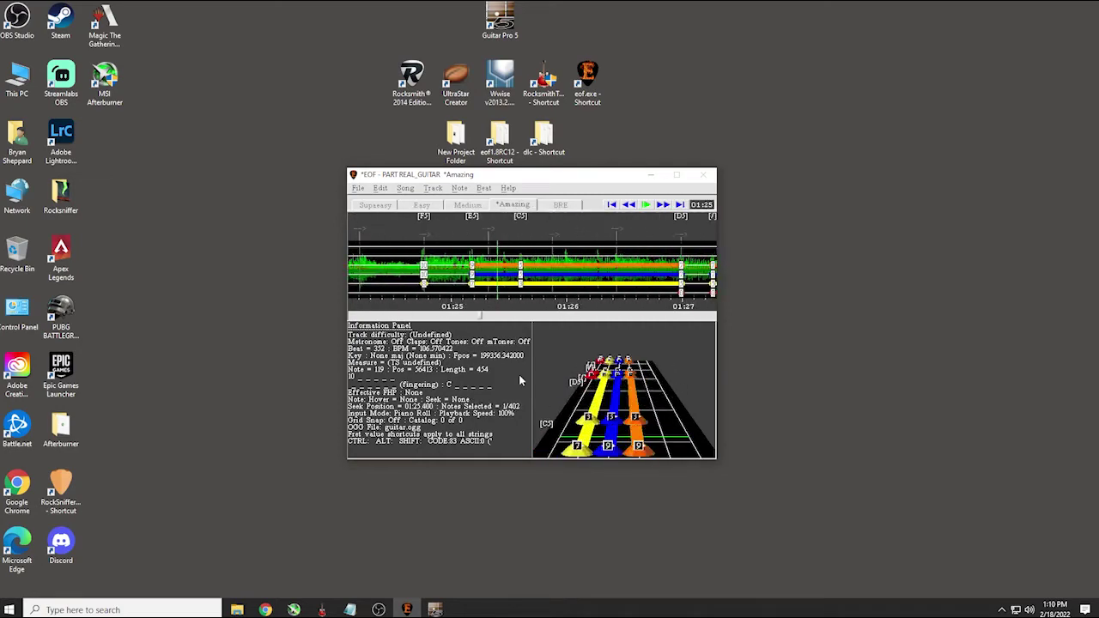
key(Right)
key(Right)
key(Right)
key(Right)
key(Right)
key(Right)
key(Right)
key(Right)
key(Right)
key(Right)
key(Right)
key(Right)
key(Right)
key(Right)
key(Right)
key(Right)
key(Right)
key(Right)
key(Right)
key(Right)
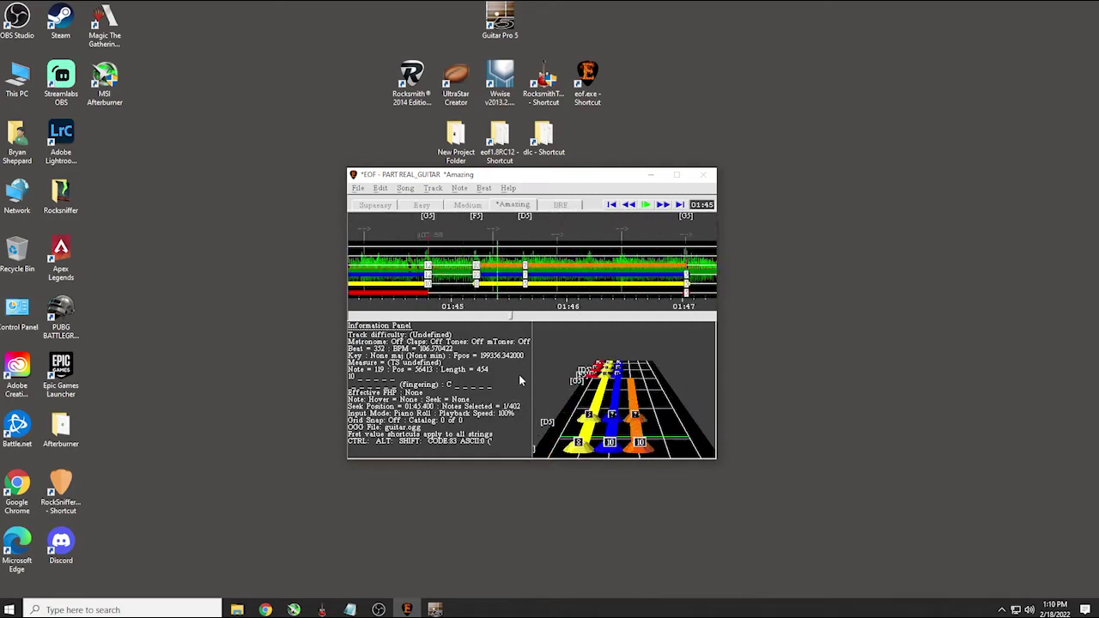
key(Right)
key(Right)
key(Right)
key(Right)
key(Right)
key(Right)
key(Right)
key(Right)
key(Right)
key(Right)
key(Right)
key(Right)
key(Right)
key(Right)
key(Right)
key(Right)
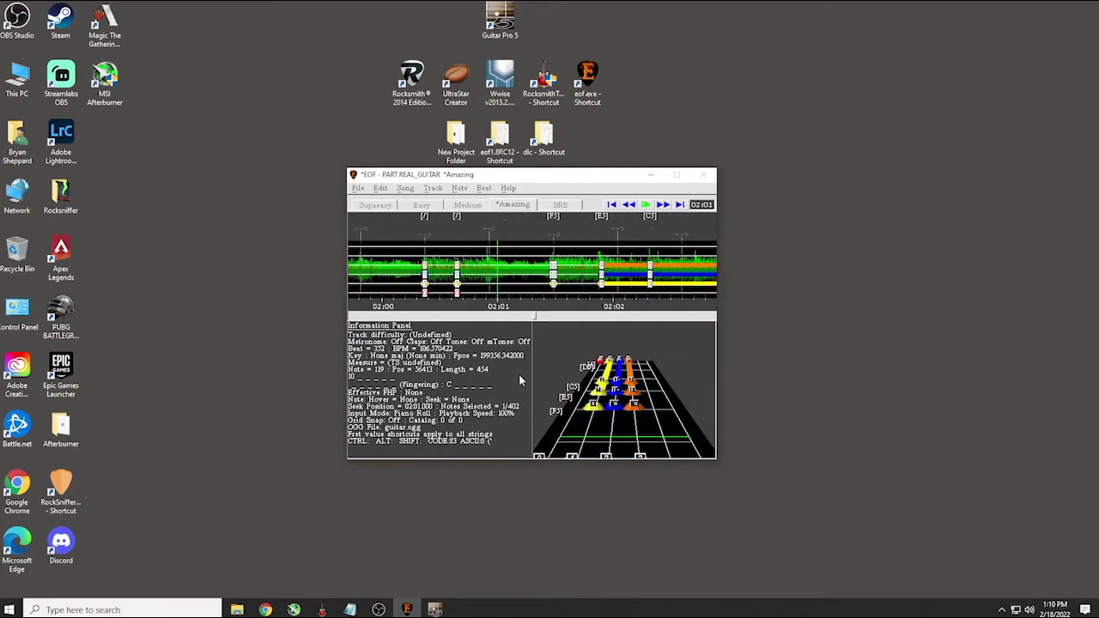
key(Right)
key(Right)
key(Right)
key(Right)
key(Right)
key(Right)
key(Right)
key(Right)
key(Right)
key(Right)
key(Right)
key(Right)
key(Right)
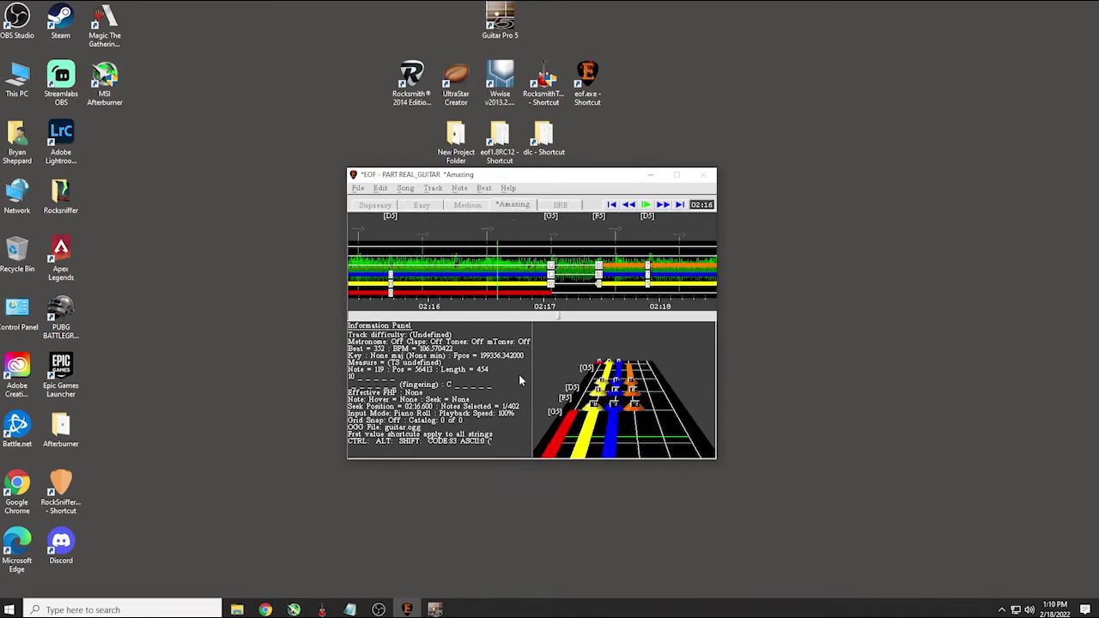
key(Right)
key(Right)
key(Right)
key(Right)
key(Right)
key(Right)
key(Right)
key(Right)
key(Right)
key(Right)
key(Right)
key(Right)
key(Right)
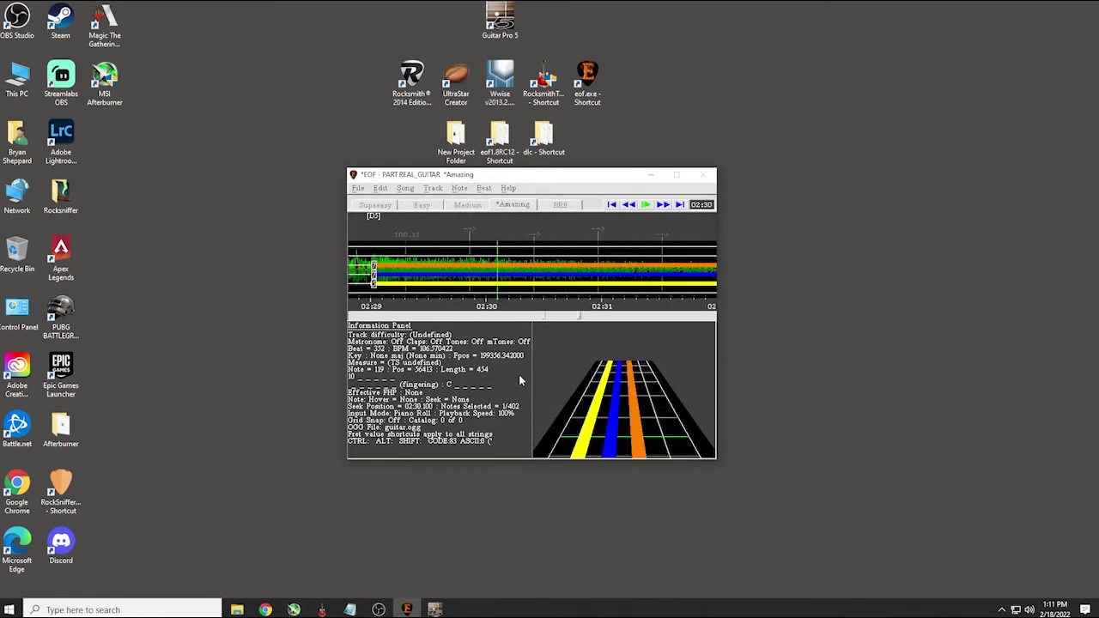
key(Right)
key(Right)
key(Left)
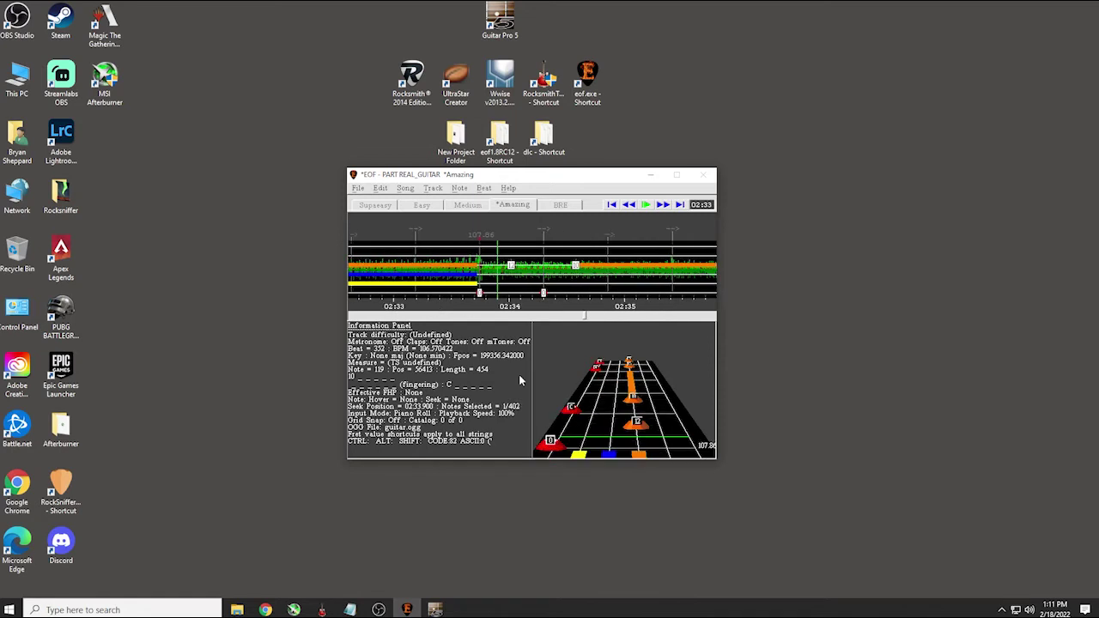
key(Left)
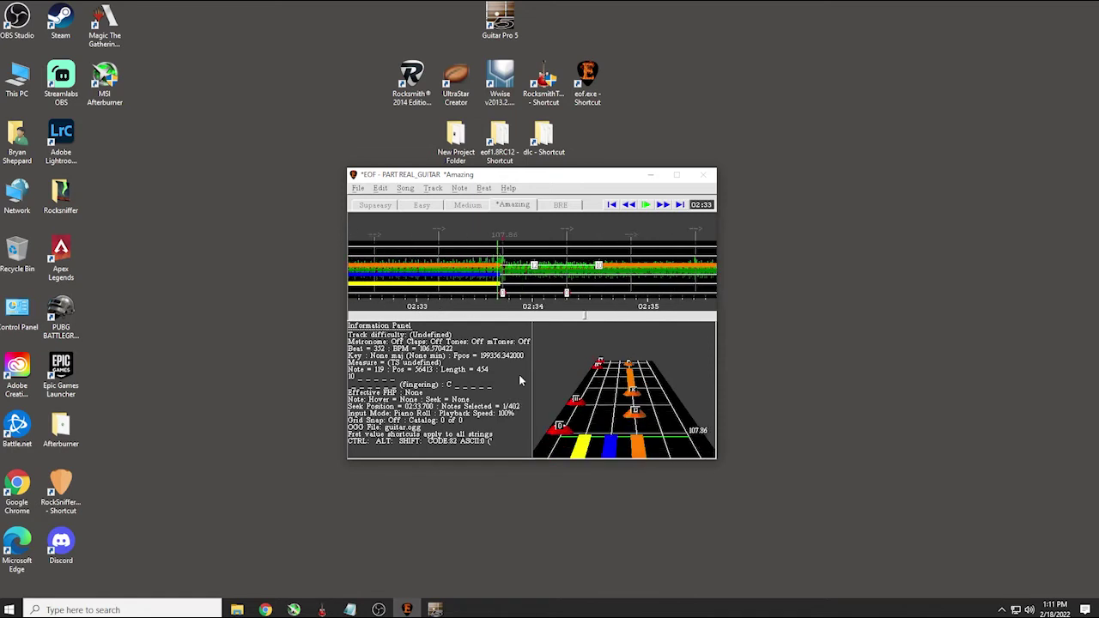
key(Left)
key(Left)
key(Left)
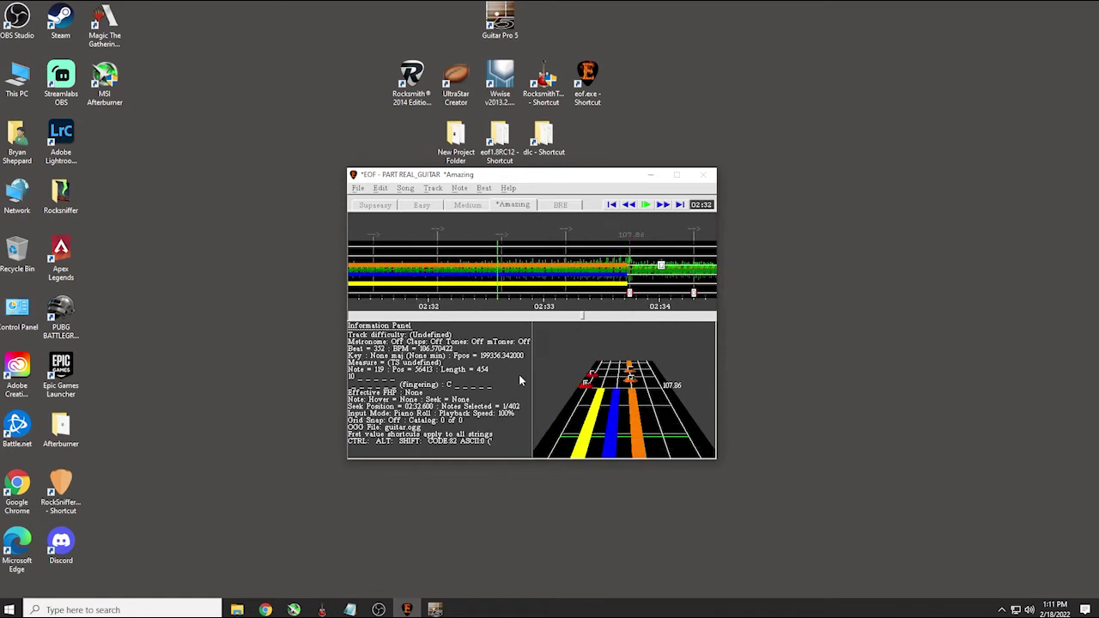
key(space)
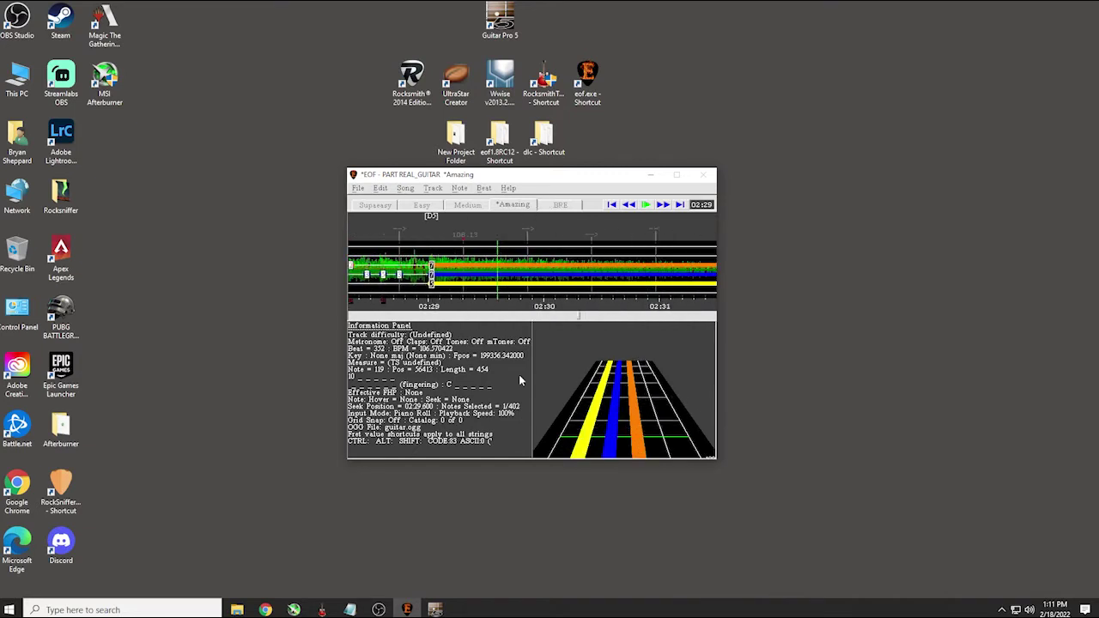
key(space)
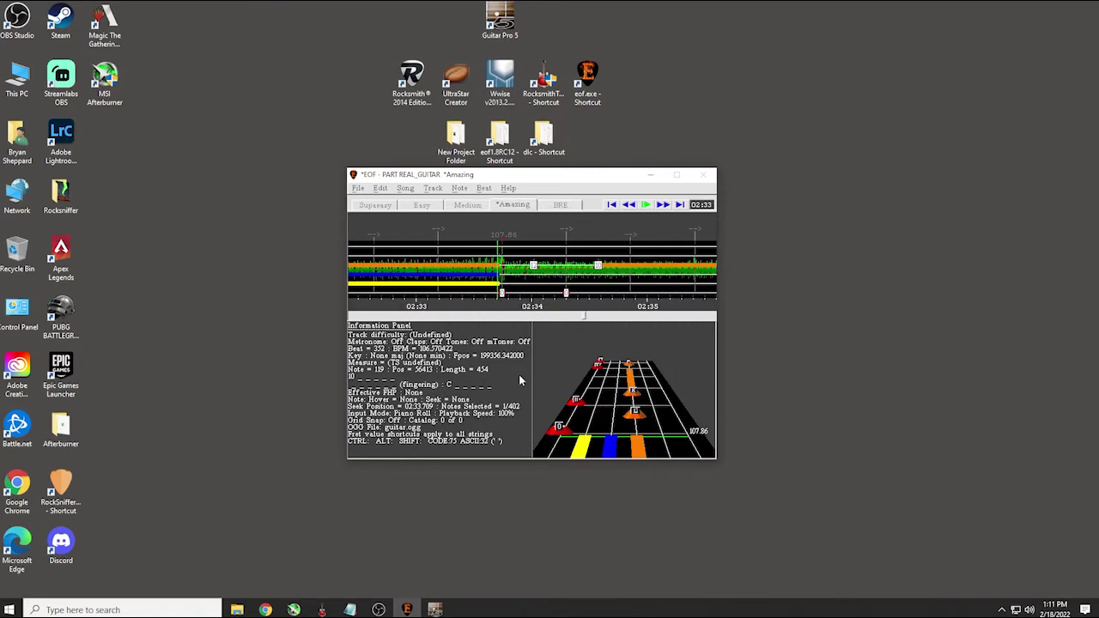
key(space)
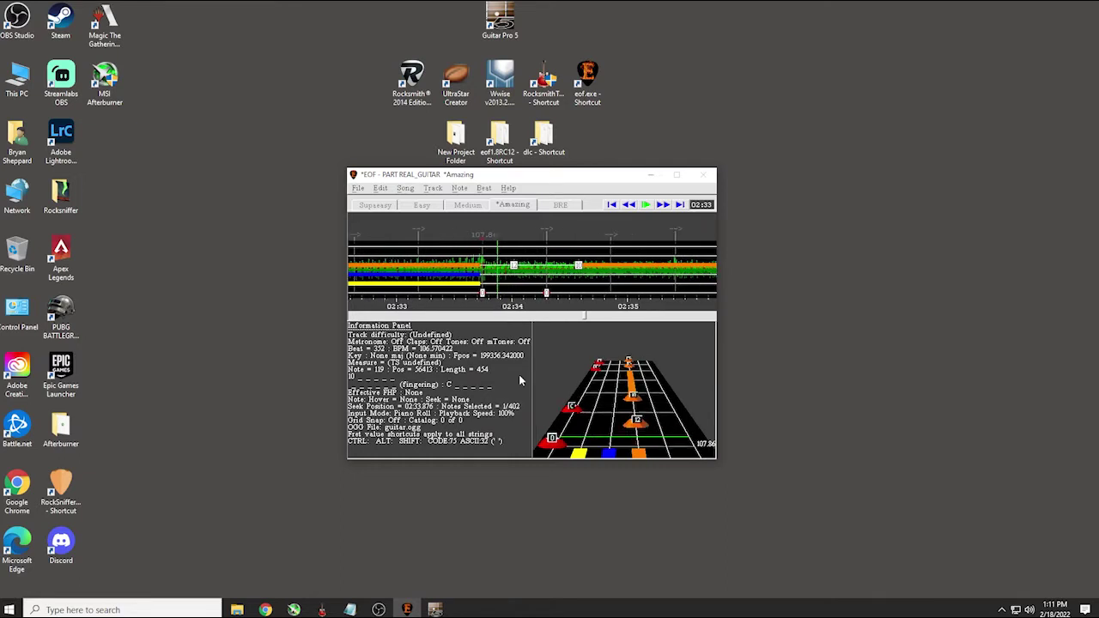
key(Left)
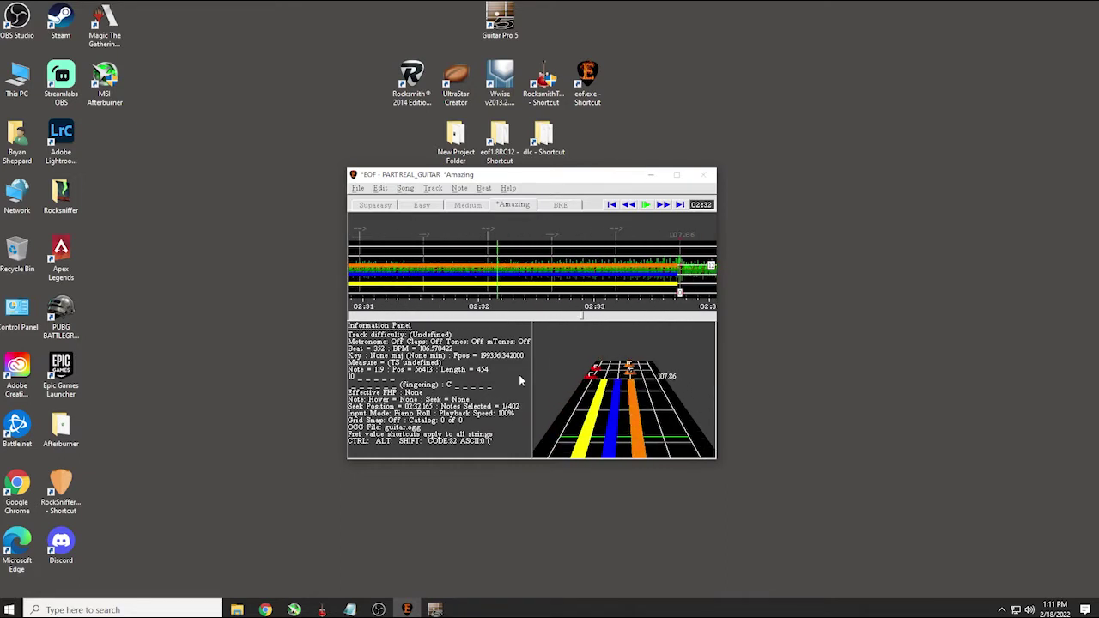
key(Left)
key(Left)
key(Left)
key(Right)
key(Right)
key(Right)
key(Right)
key(Right)
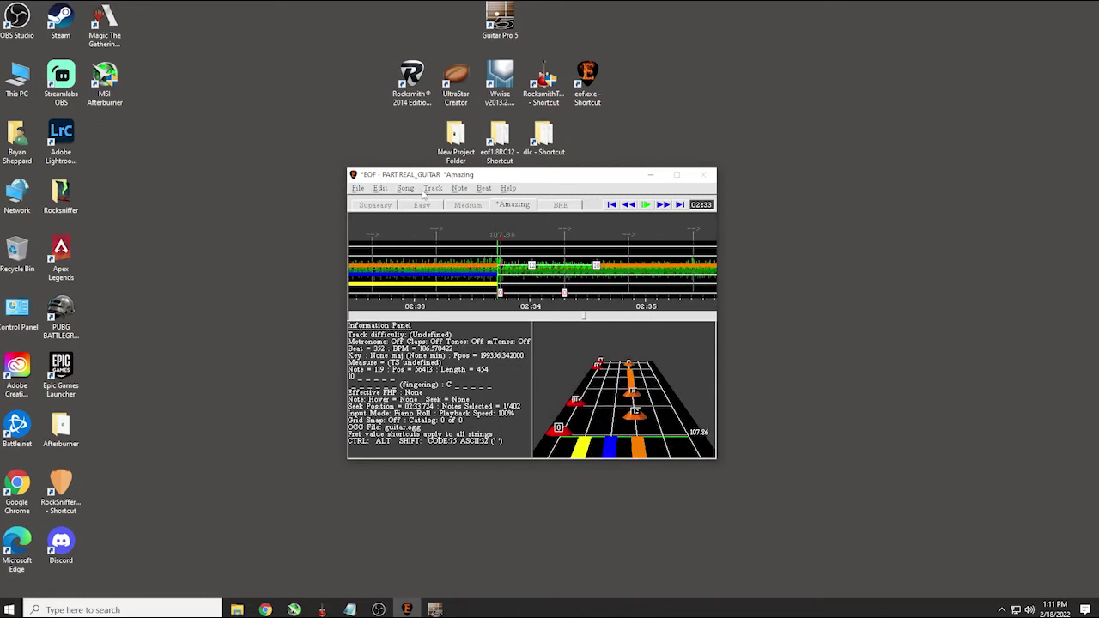
click(434, 189)
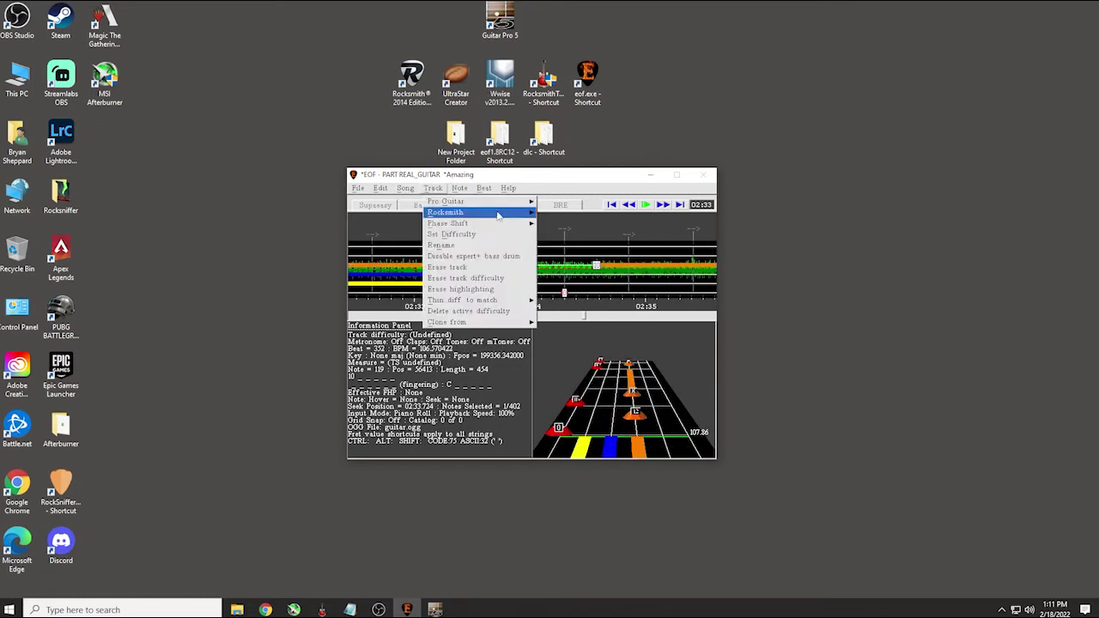
mouse_move(464, 212)
mouse_move(623, 251)
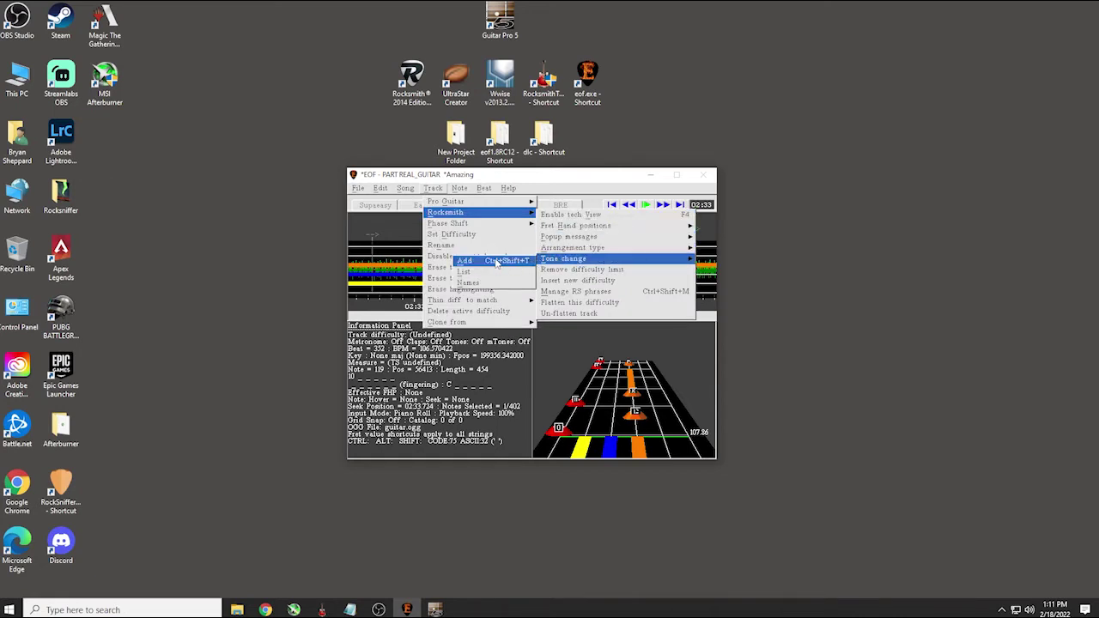
click(496, 261)
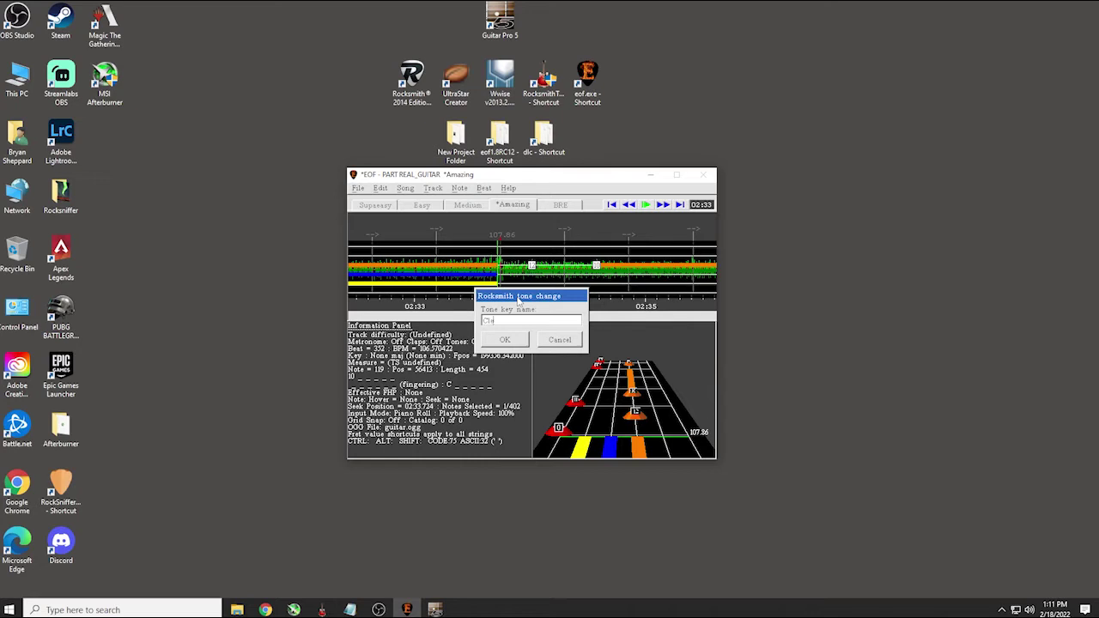
click(503, 340)
Find where the single notes give way to chords again and add a Distortion tone change at about 3:09.2, just before the first chord
key(Right)
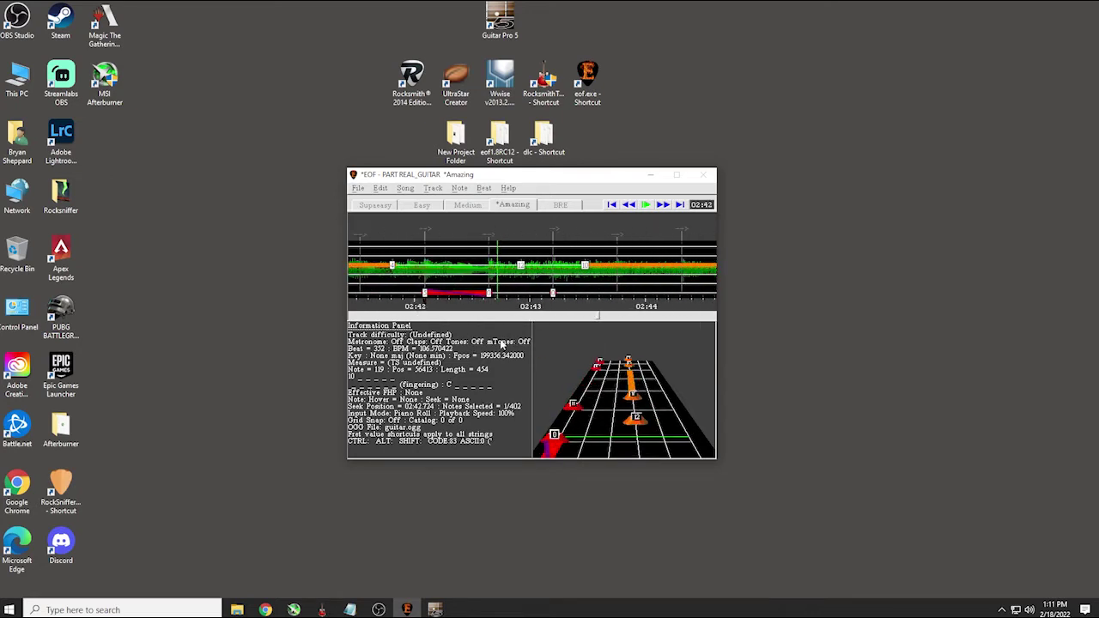
key(Right)
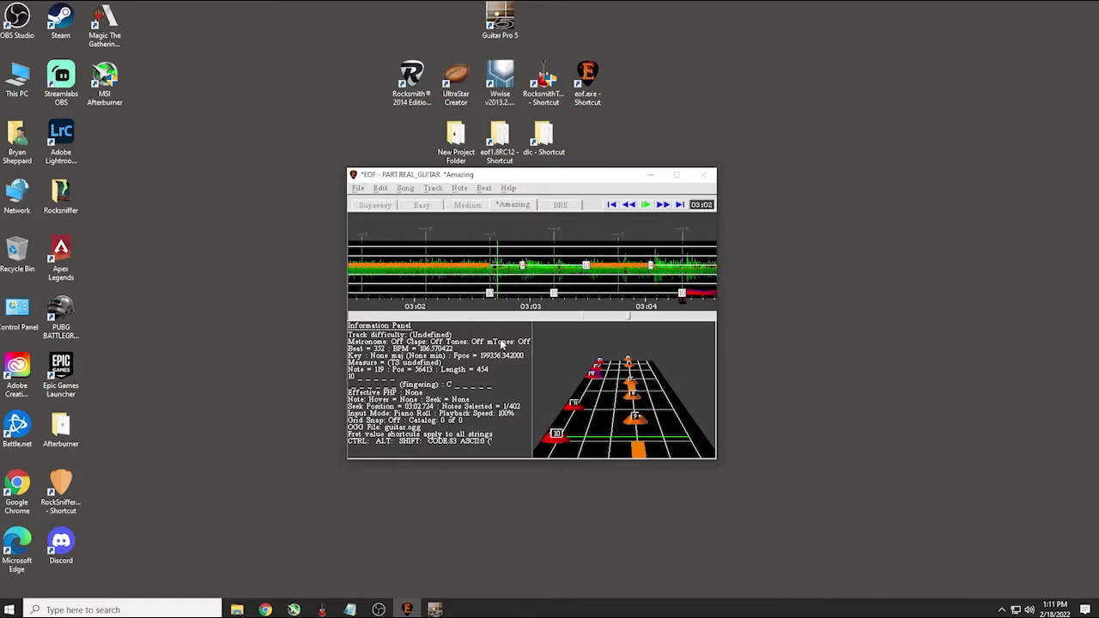
key(Left)
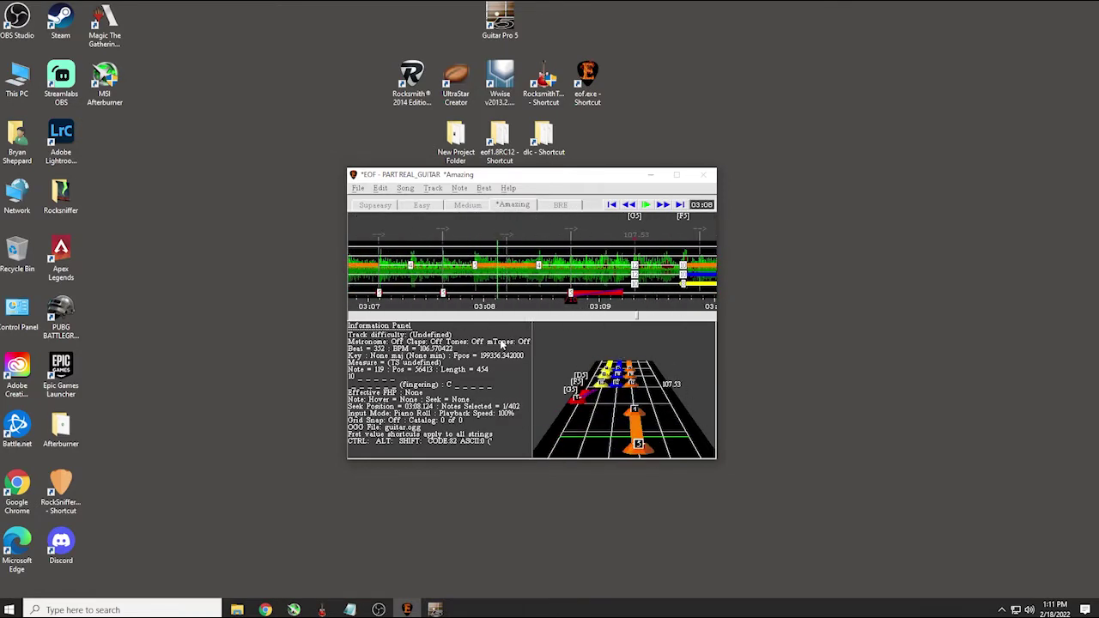
key(space)
key(space)
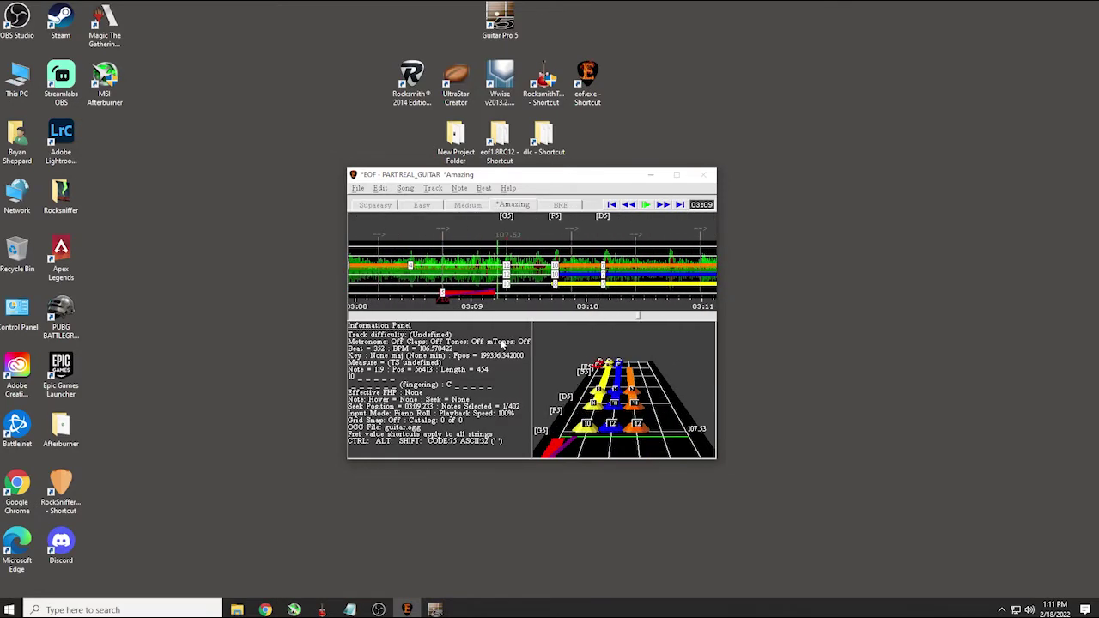
click(428, 189)
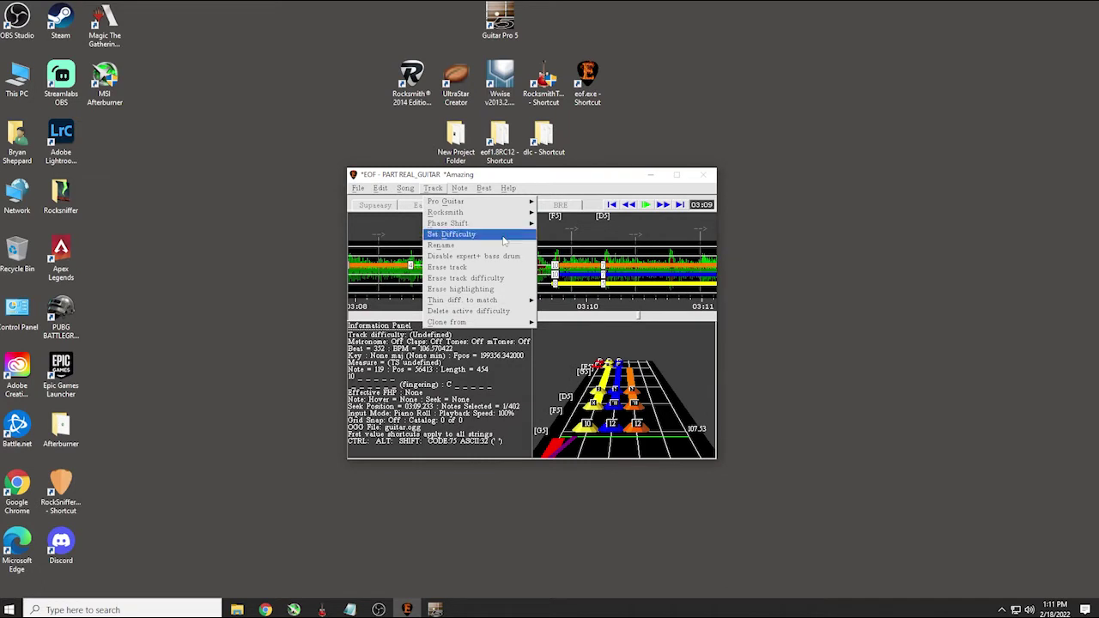
mouse_move(460, 216)
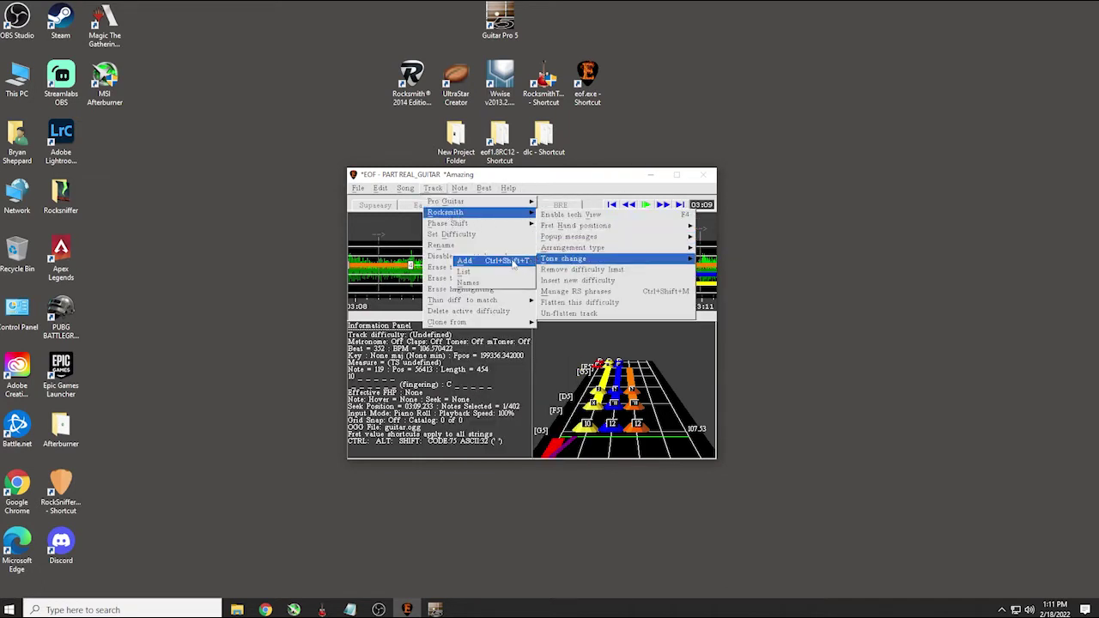
click(514, 261)
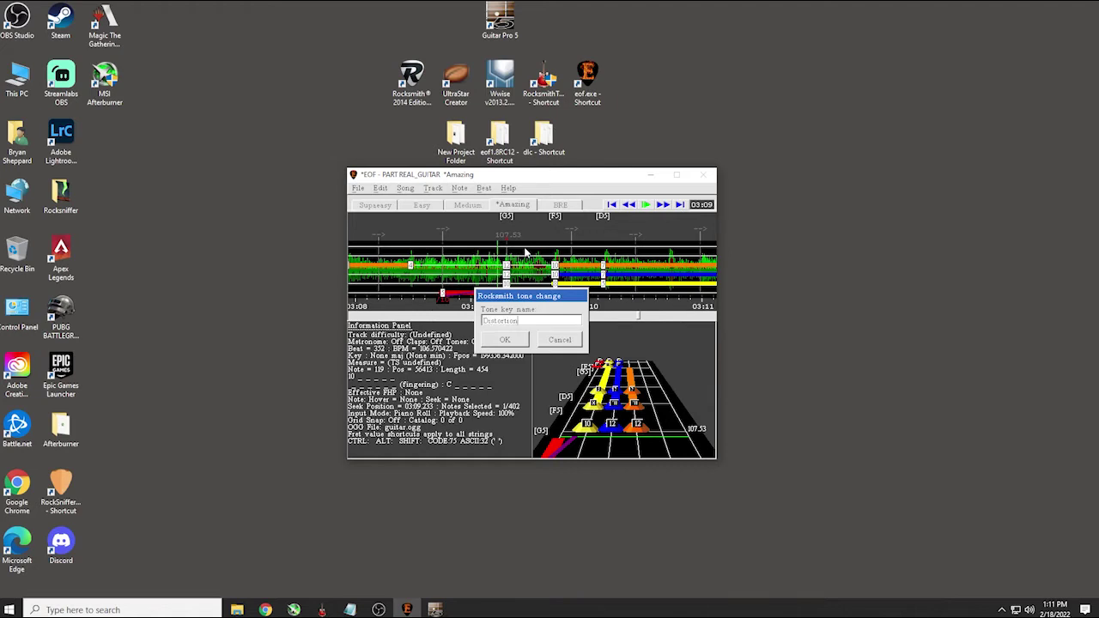
click(502, 340)
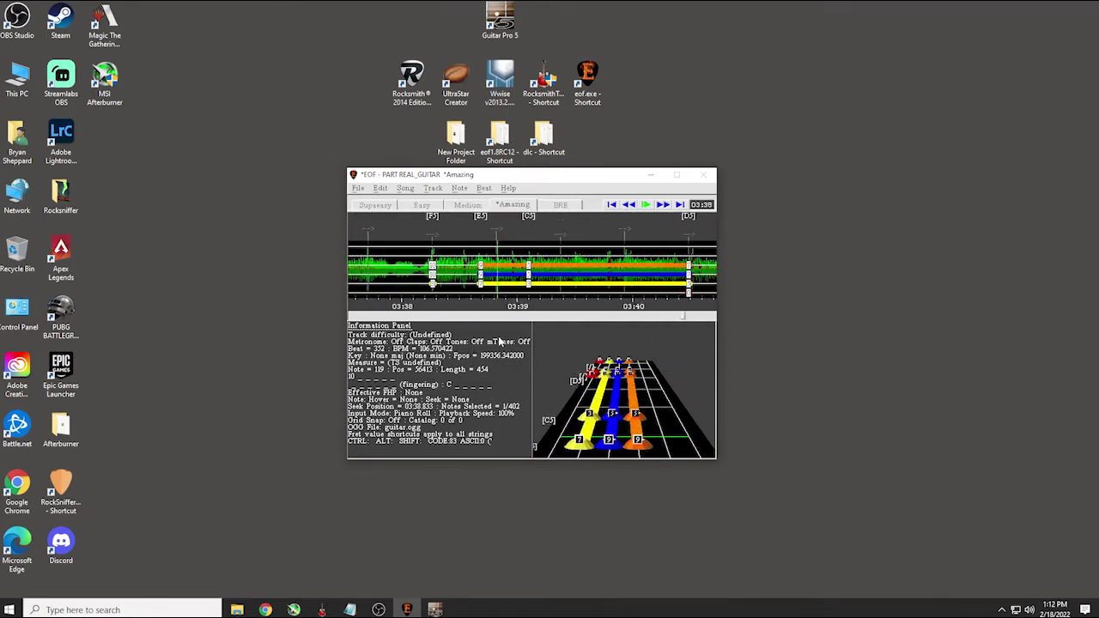
Start saving the project and have fingerings applied automatically to the known chord shapes
key(Left)
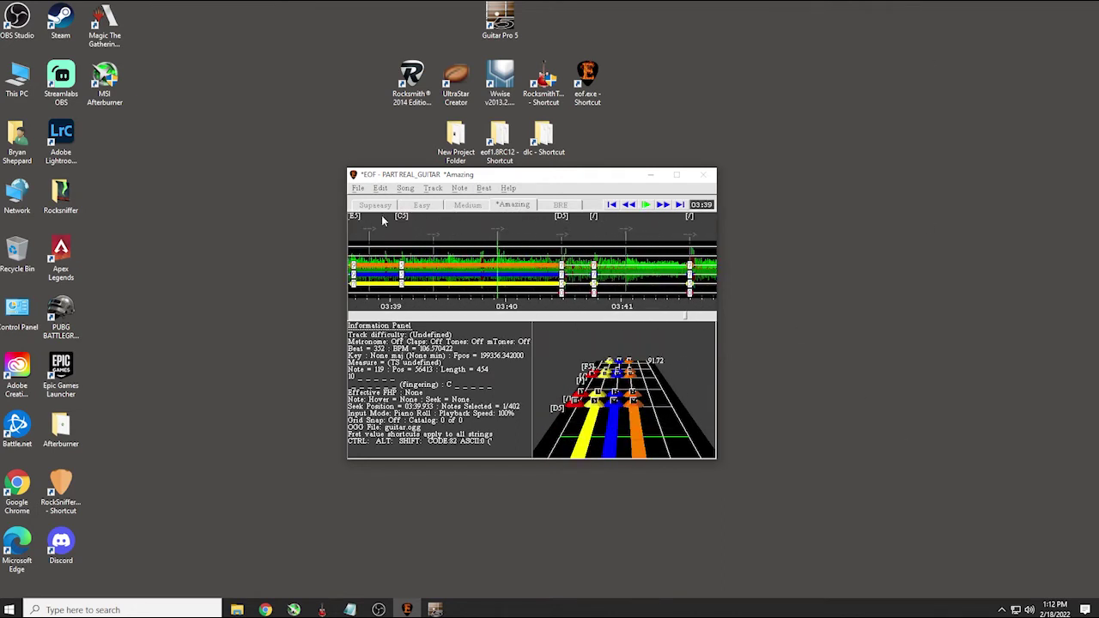
click(357, 189)
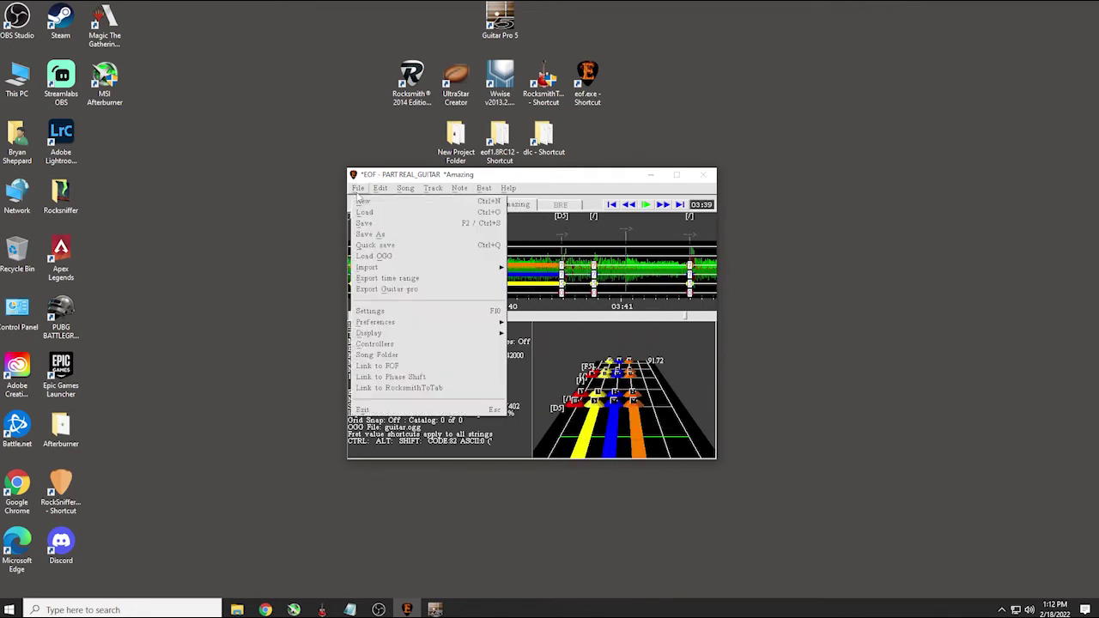
click(391, 224)
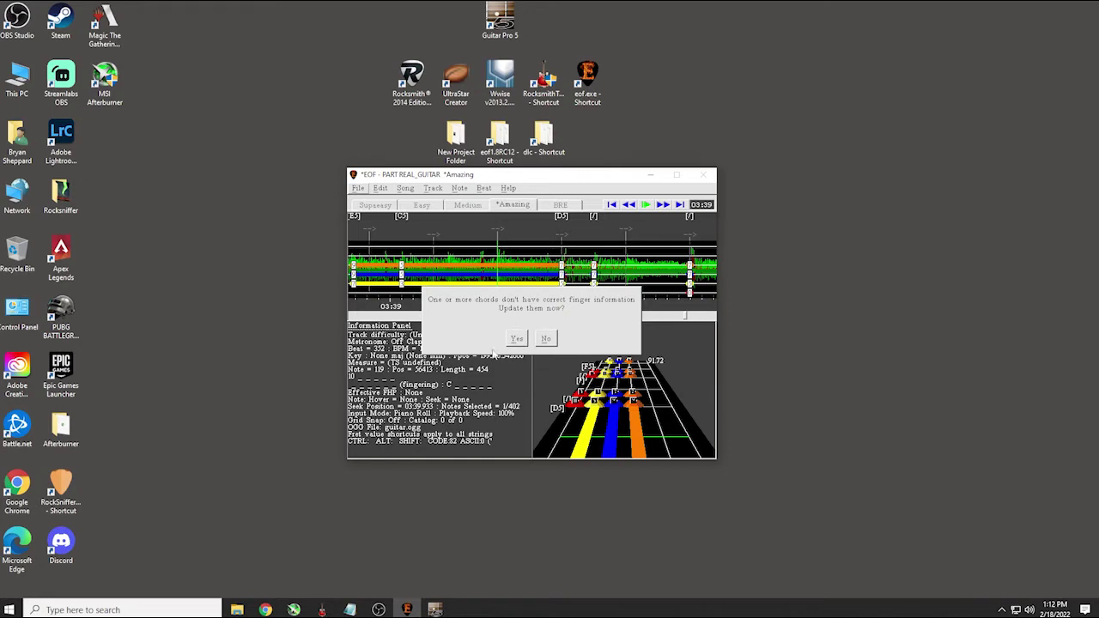
click(516, 339)
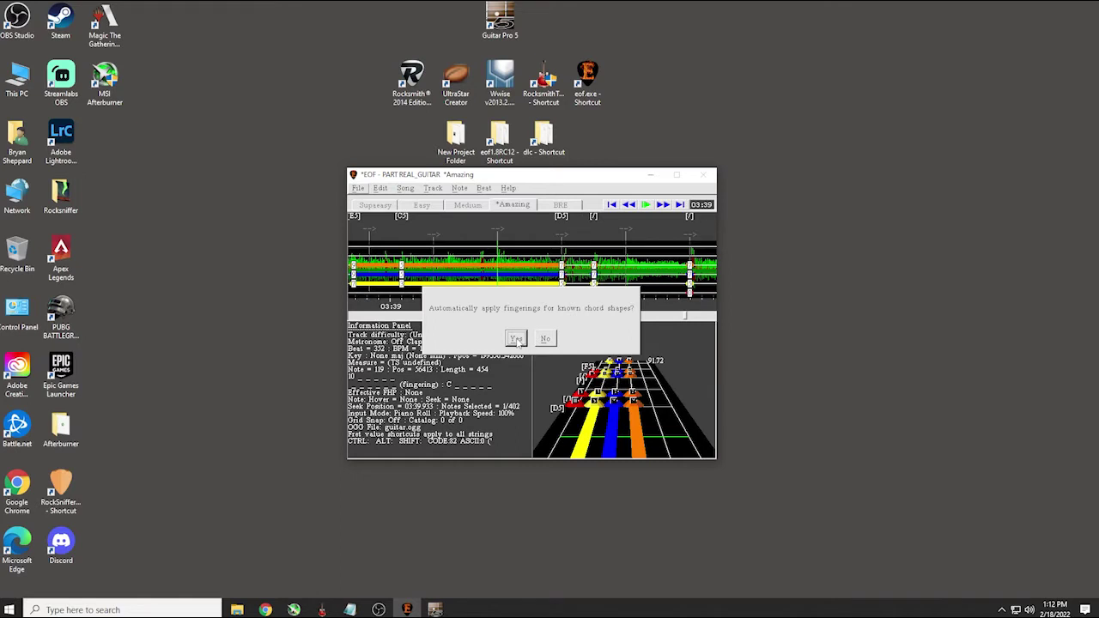
click(516, 339)
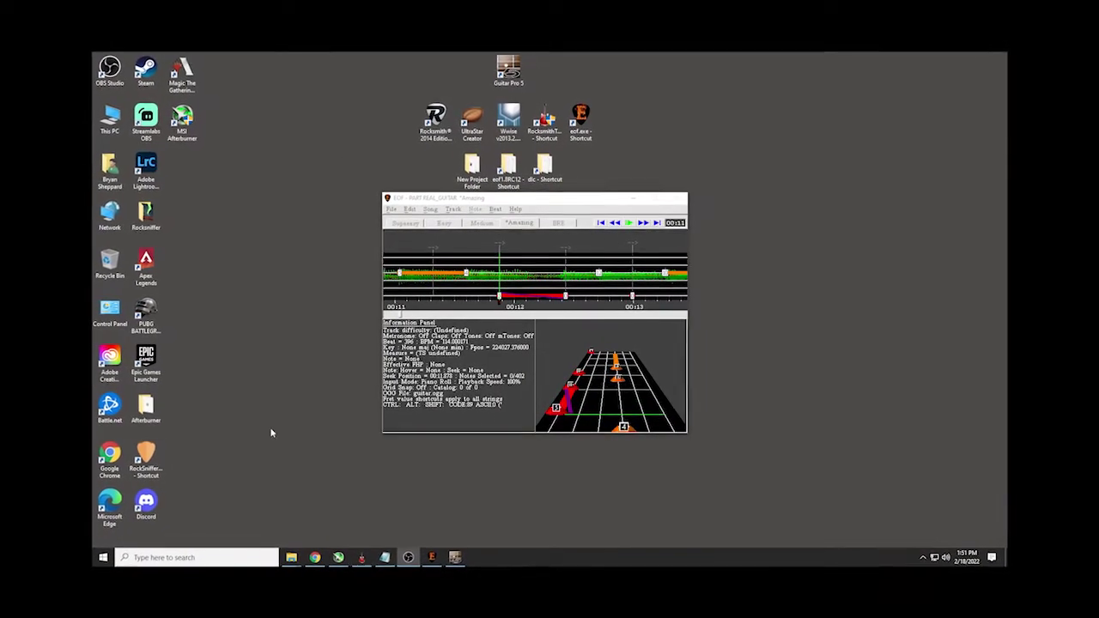
Save the project again, cancelling at the missing default tone to set Clean as the guitar track's default tone
click(388, 209)
click(390, 235)
click(522, 334)
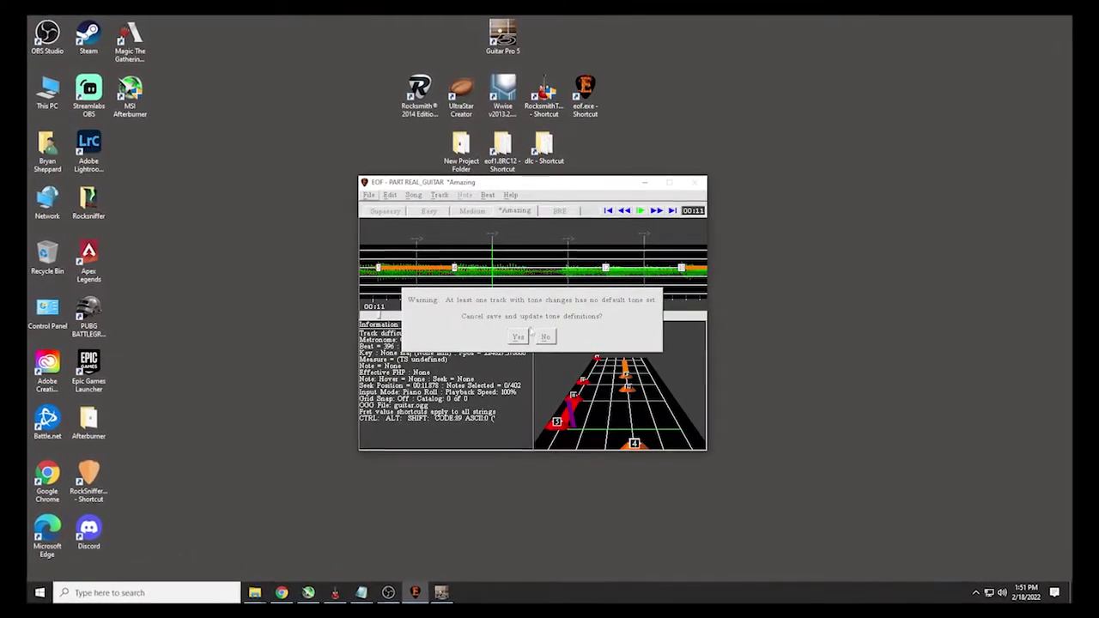
click(518, 338)
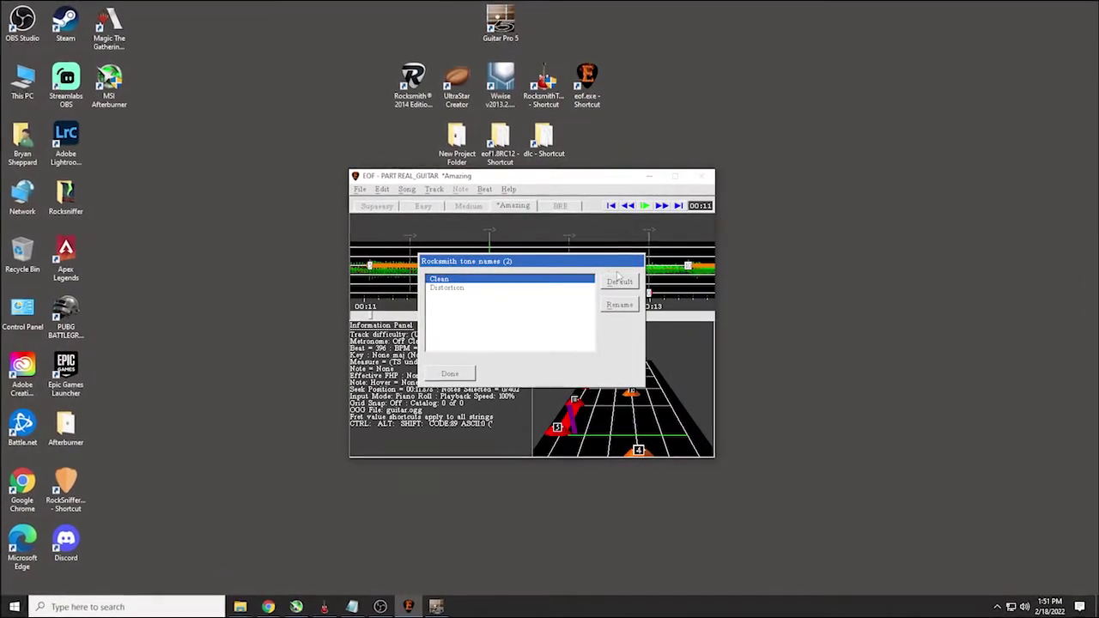
click(449, 374)
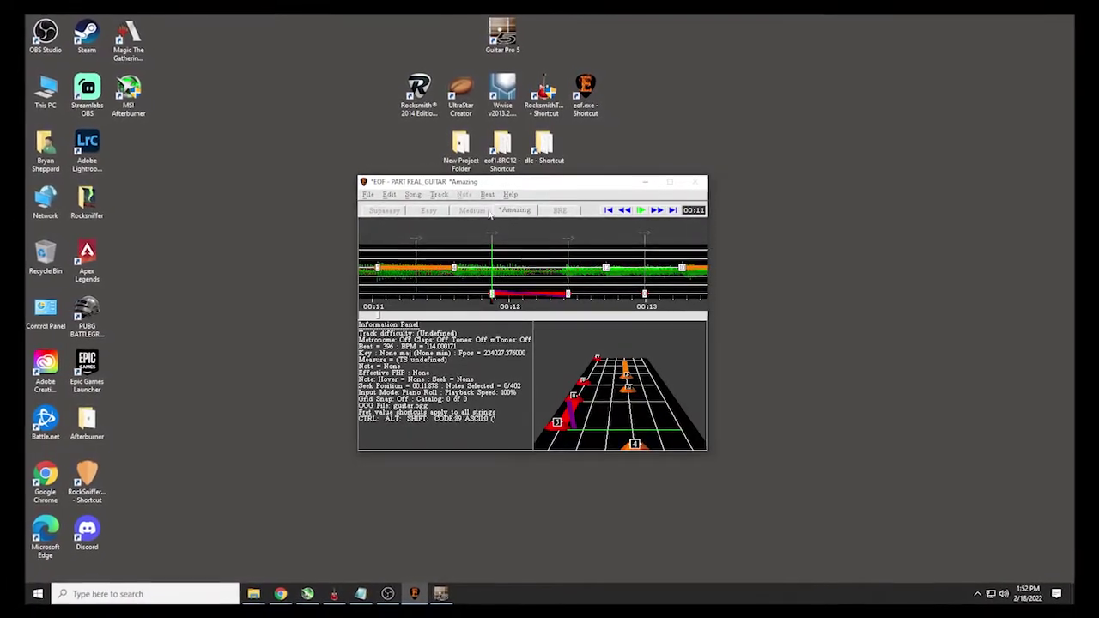
Save the project without writing pitchless lyrics as playable freestyle, accepting automatic creation of the fret hand positions
click(366, 196)
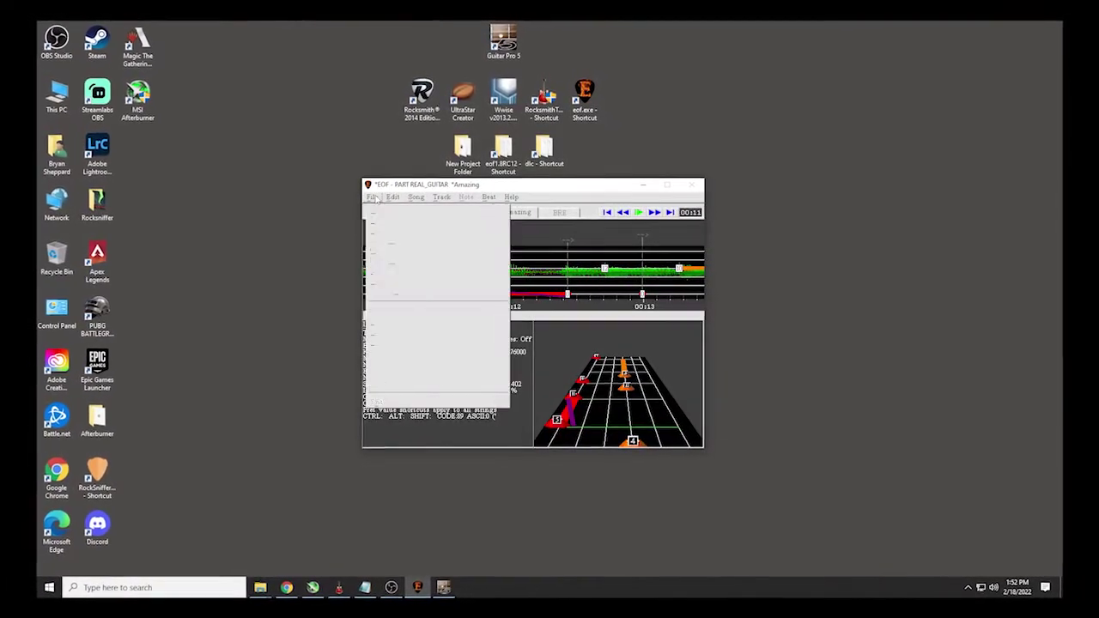
click(389, 232)
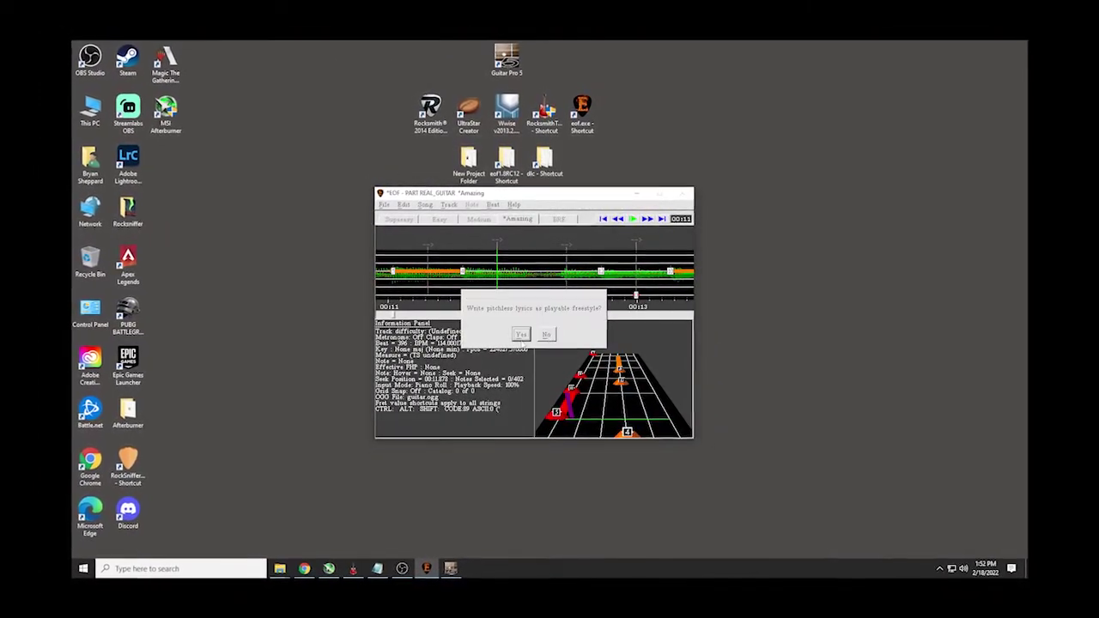
click(546, 335)
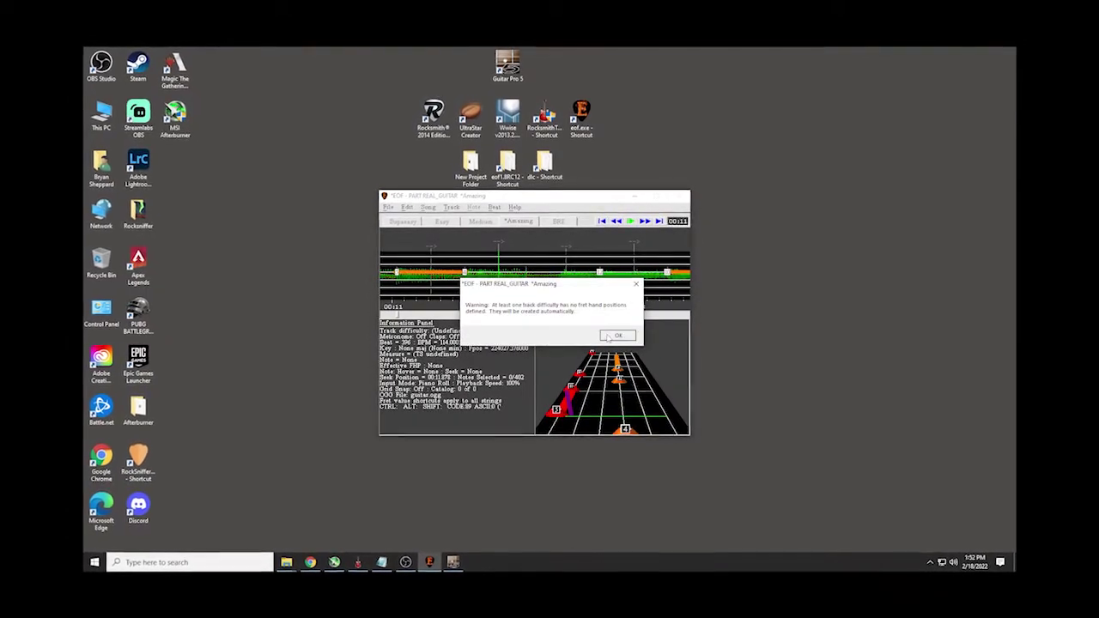
click(607, 333)
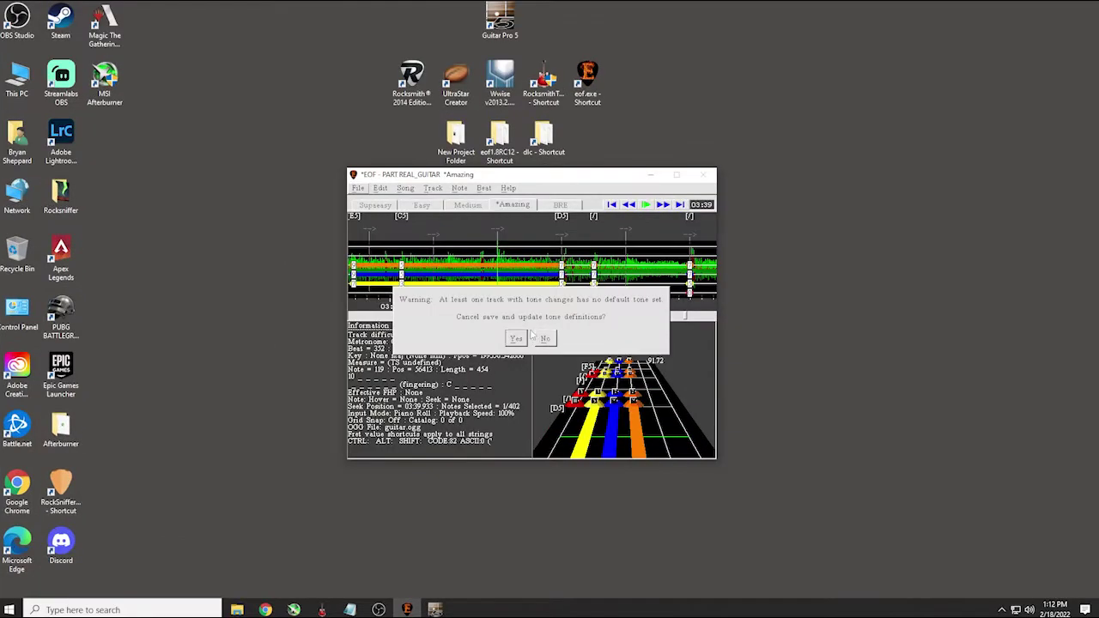
Continue the save without updating the tone definitions or slide endings, accepting the automatic fret hand positions
click(544, 338)
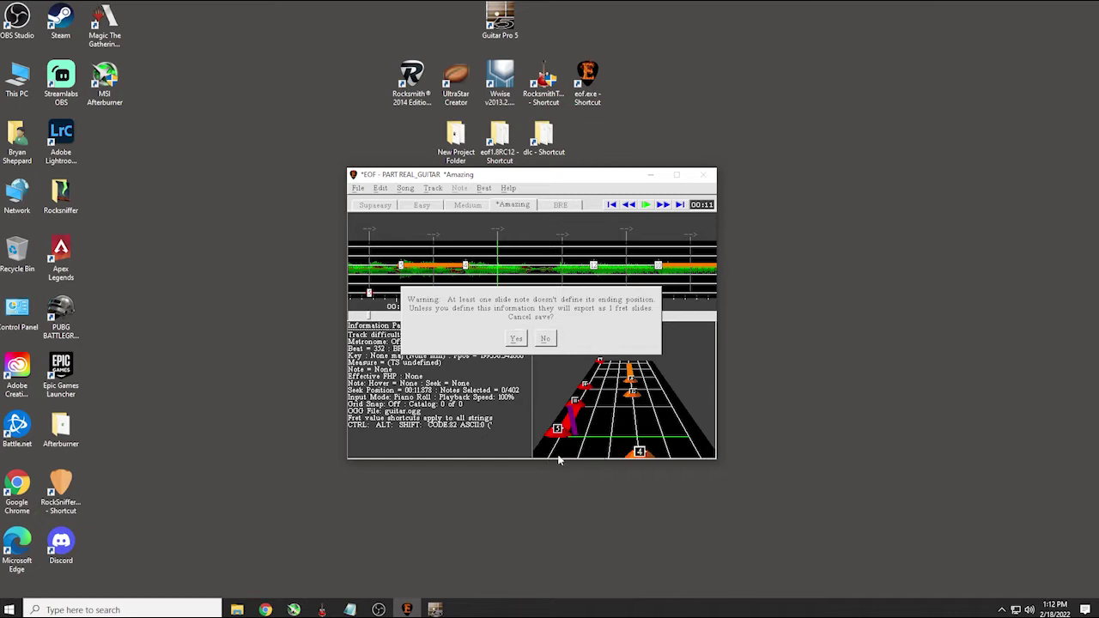
click(544, 339)
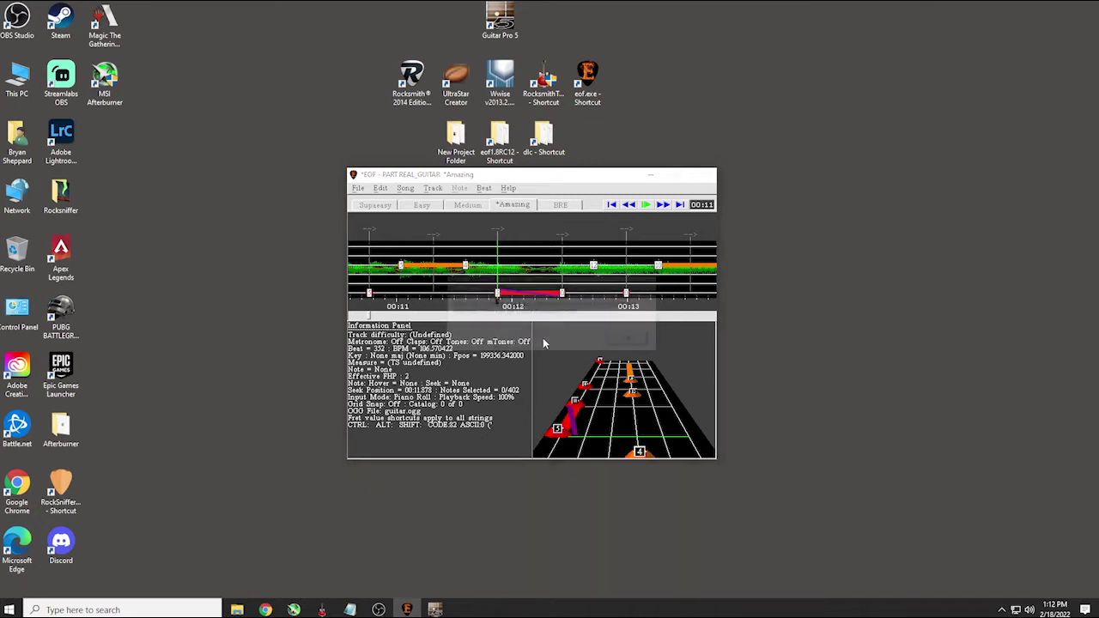
click(626, 340)
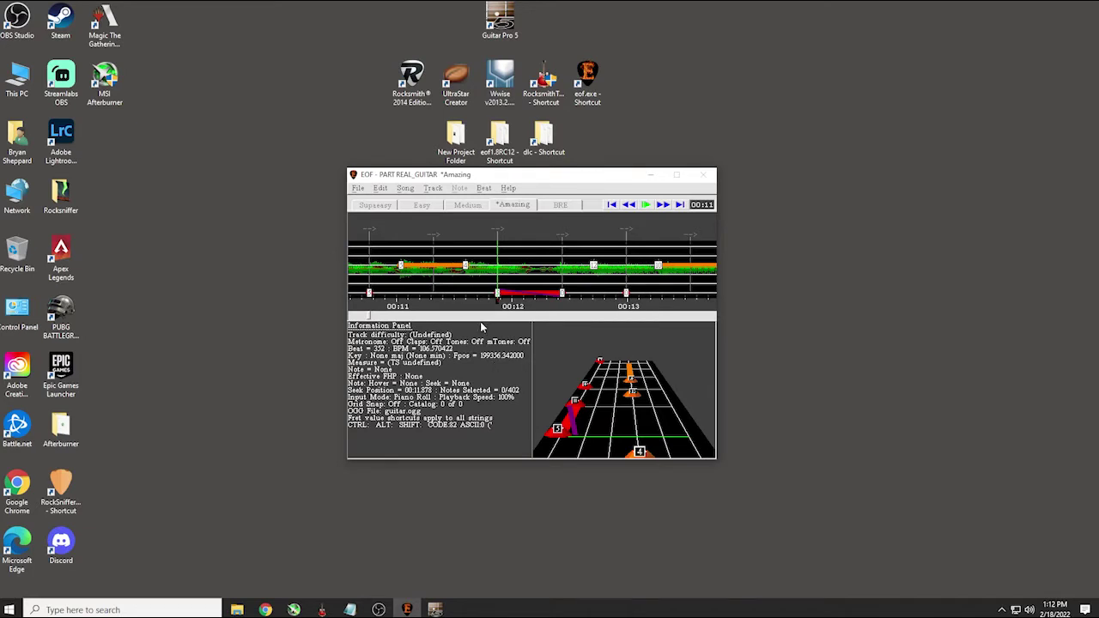
Make PART REAL_GUITAR_22 the active track and return to the start of the song
click(354, 189)
mouse_move(384, 191)
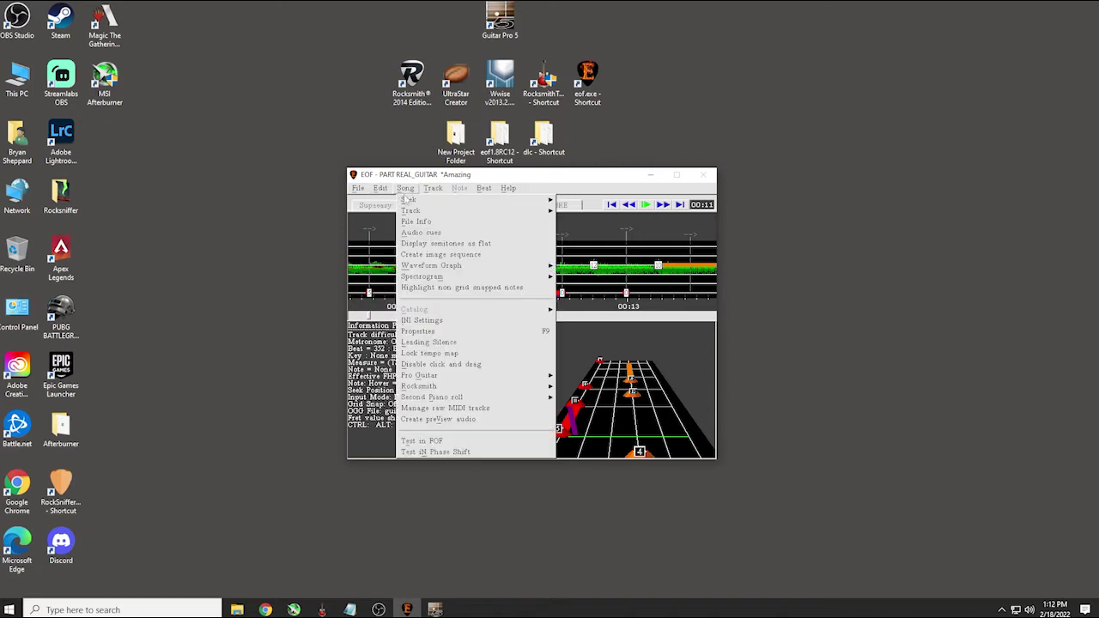
mouse_move(437, 215)
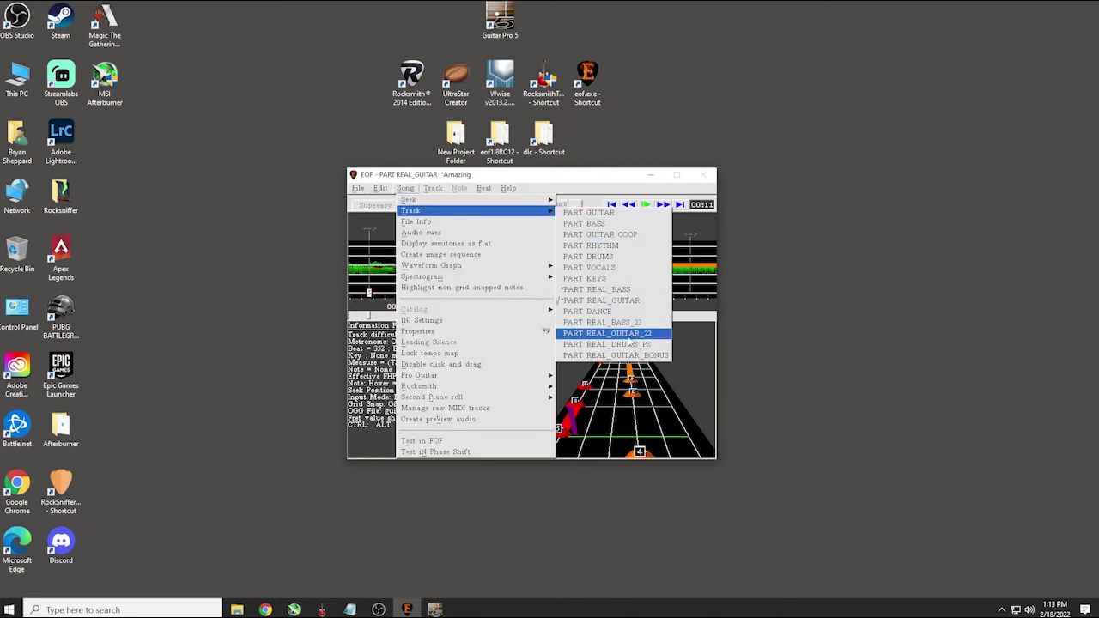
click(615, 334)
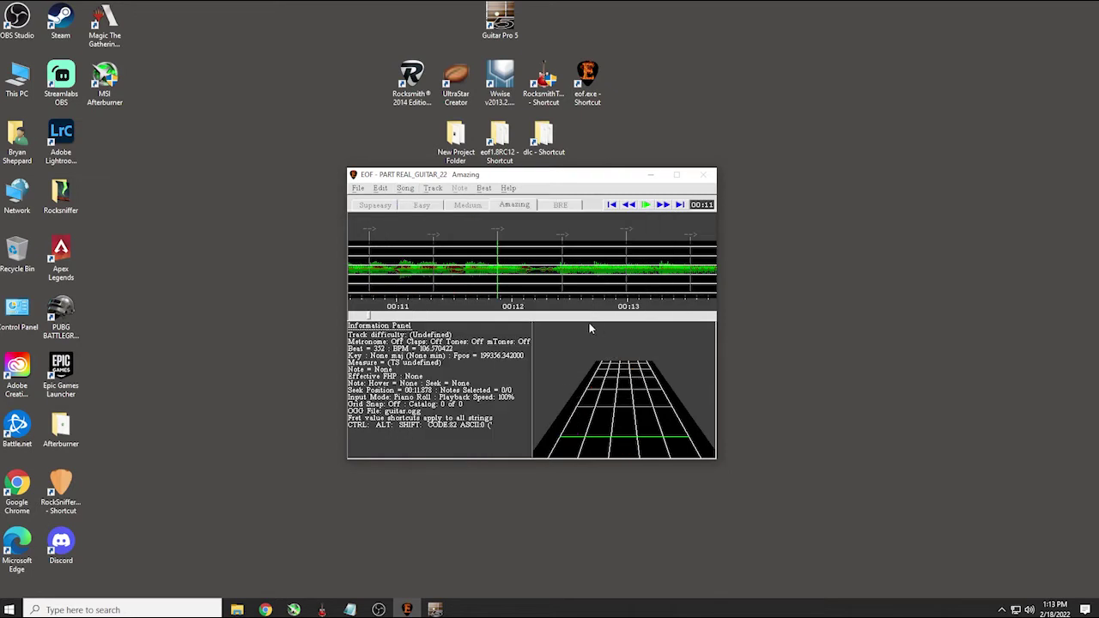
key(Home)
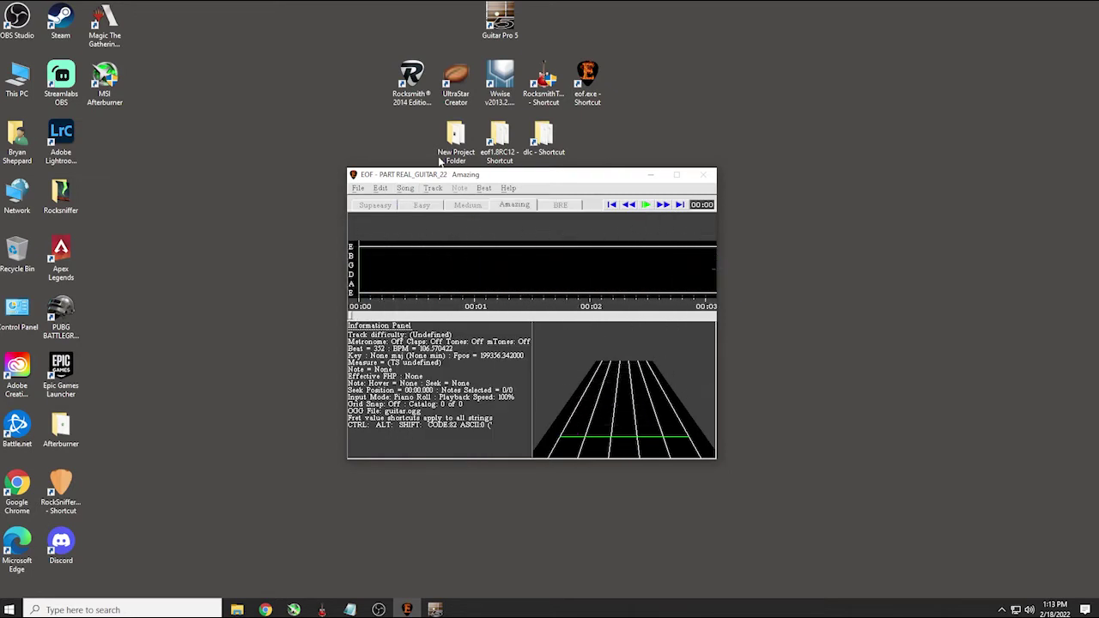
key(equal)
Import the Guitar - Distortion track from Default - Deny2.gp5 into PART REAL_GUITAR_22 without its time signatures, and look through its opening section
click(357, 191)
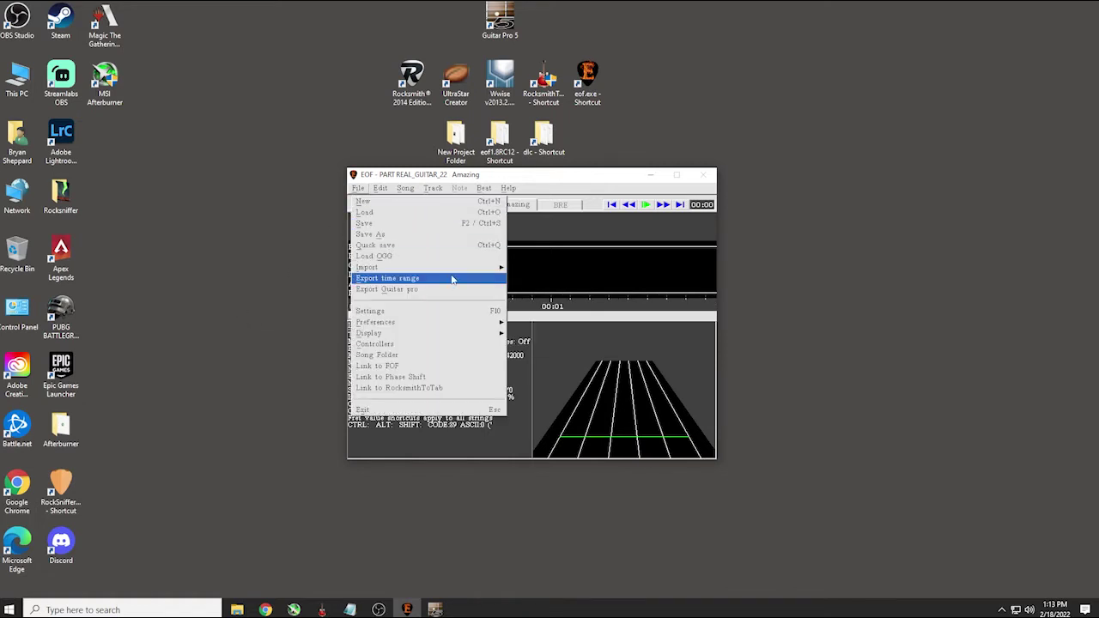
mouse_move(455, 268)
click(558, 324)
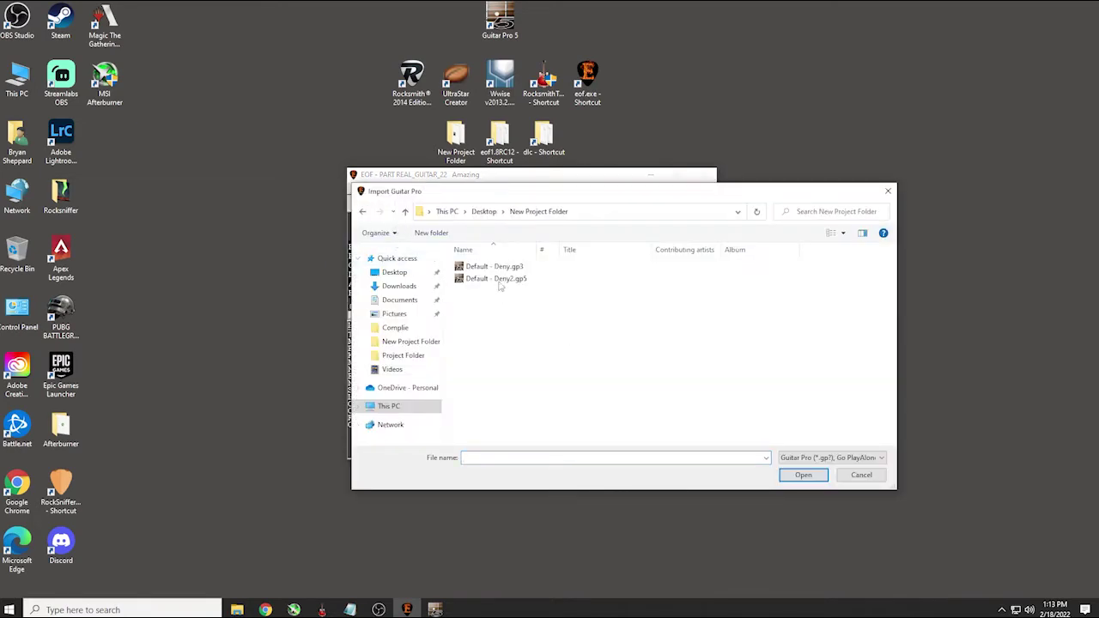
click(498, 280)
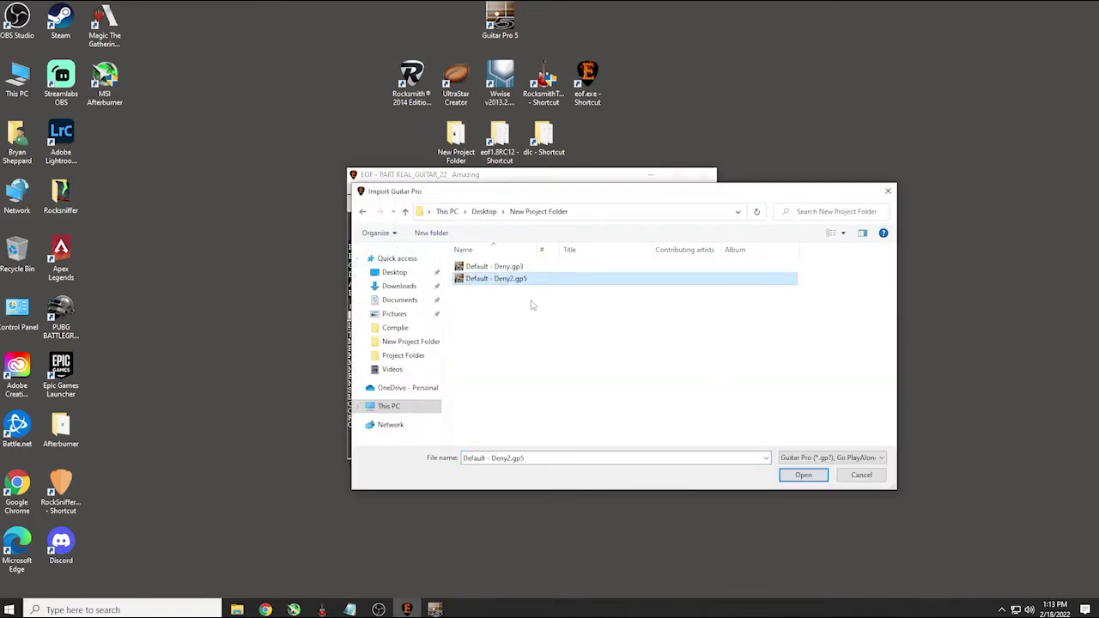
click(788, 474)
click(541, 338)
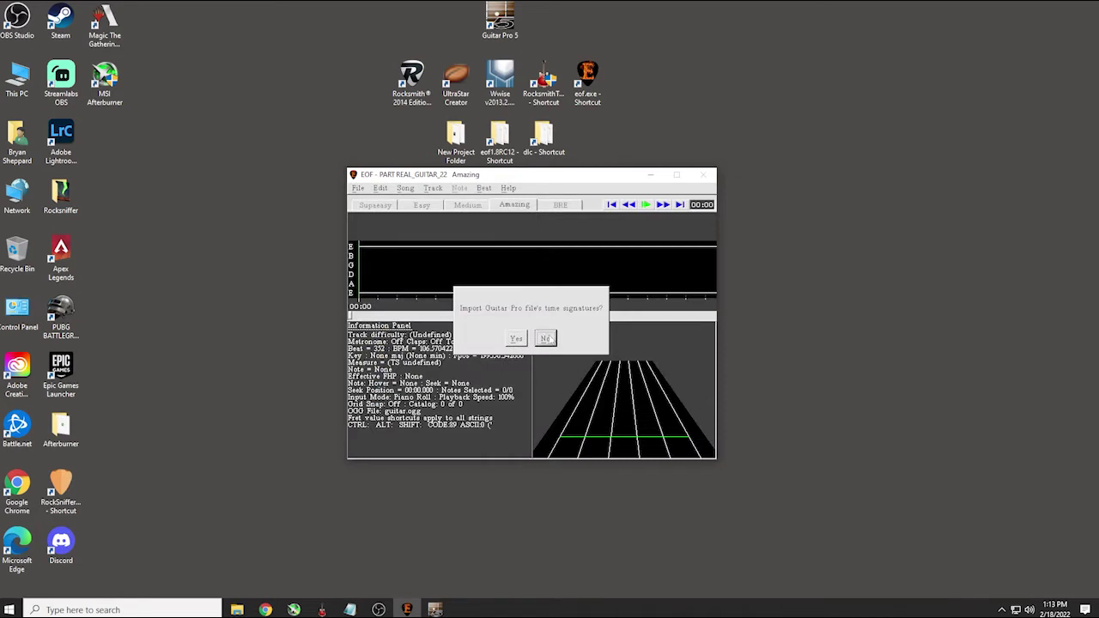
click(547, 338)
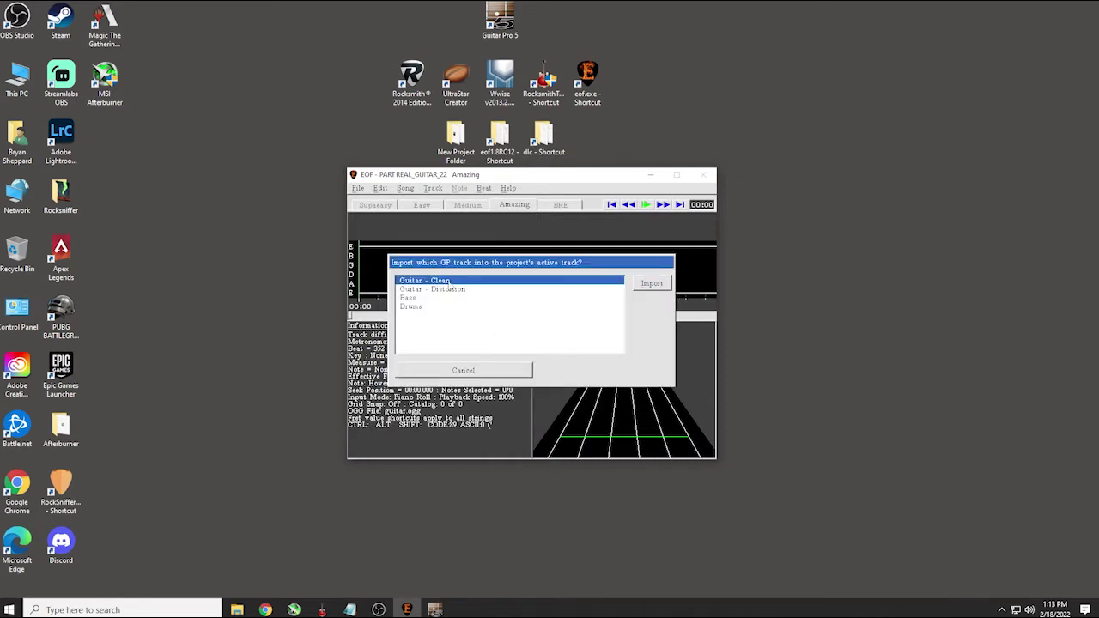
click(455, 292)
click(649, 283)
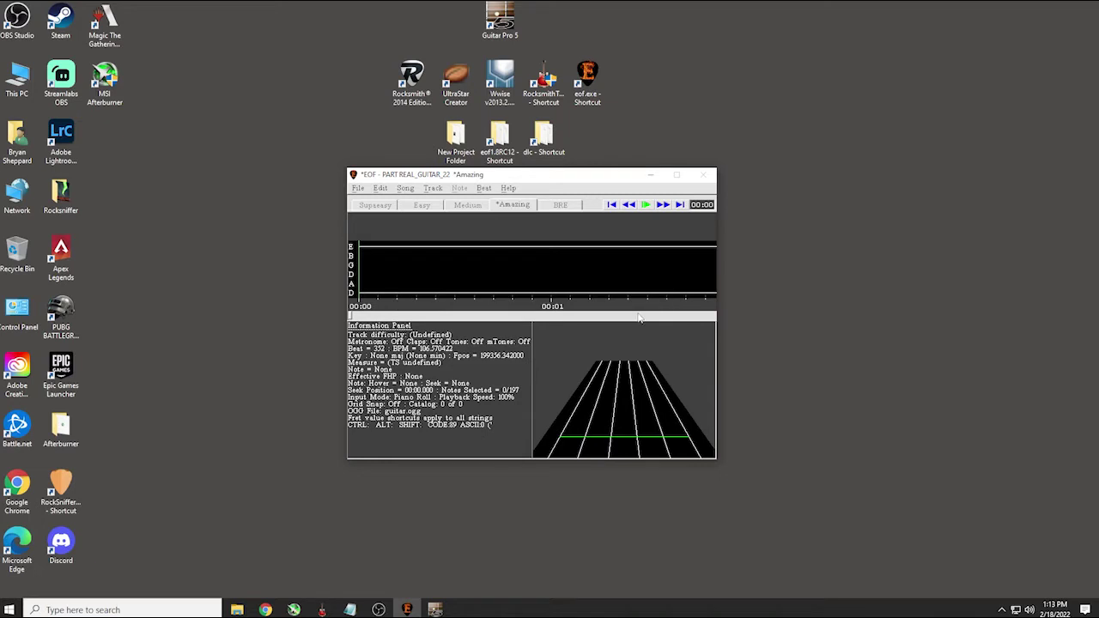
scroll(607, 307, down, 10)
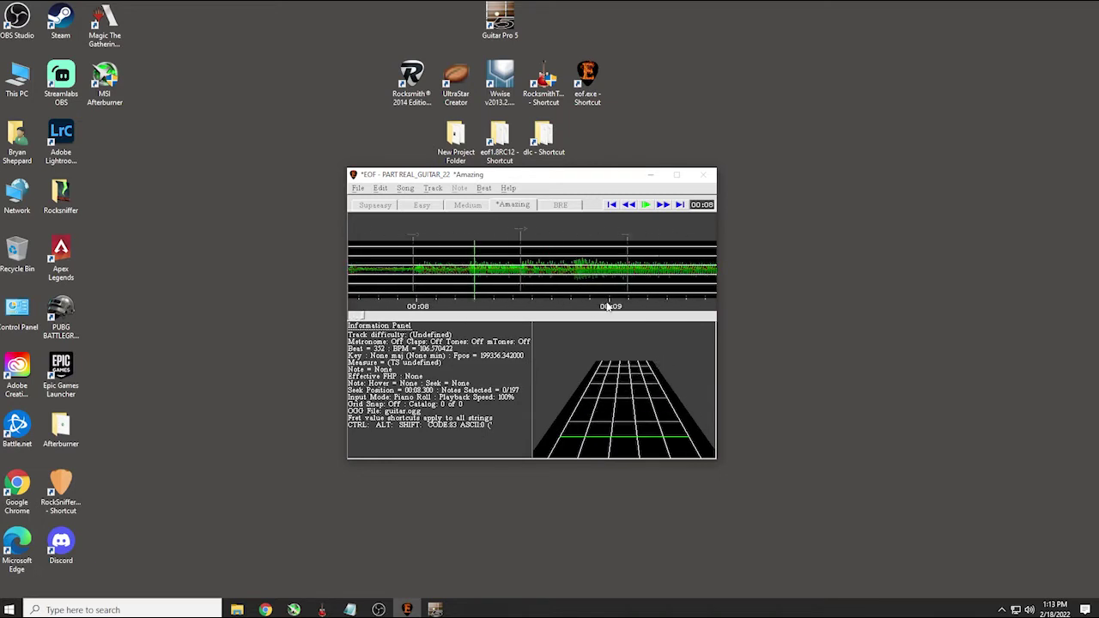
scroll(606, 307, down, 12)
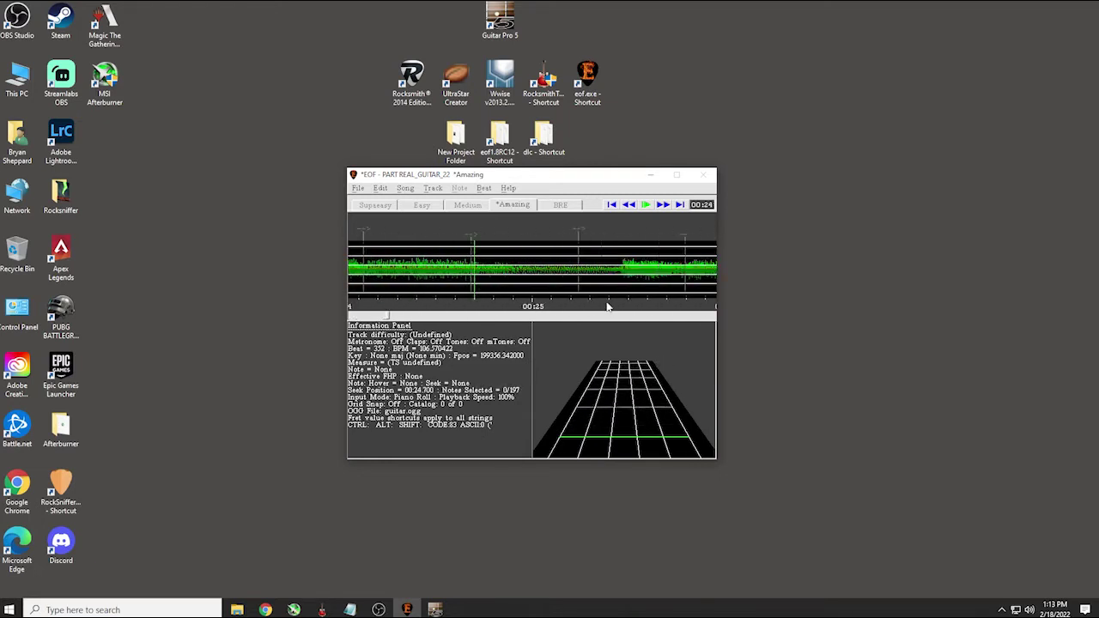
Look through the remaining sections of PART REAL_GUITAR_22 to check the notes against the waveform, and return to the start of the song
scroll(607, 306, down, 20)
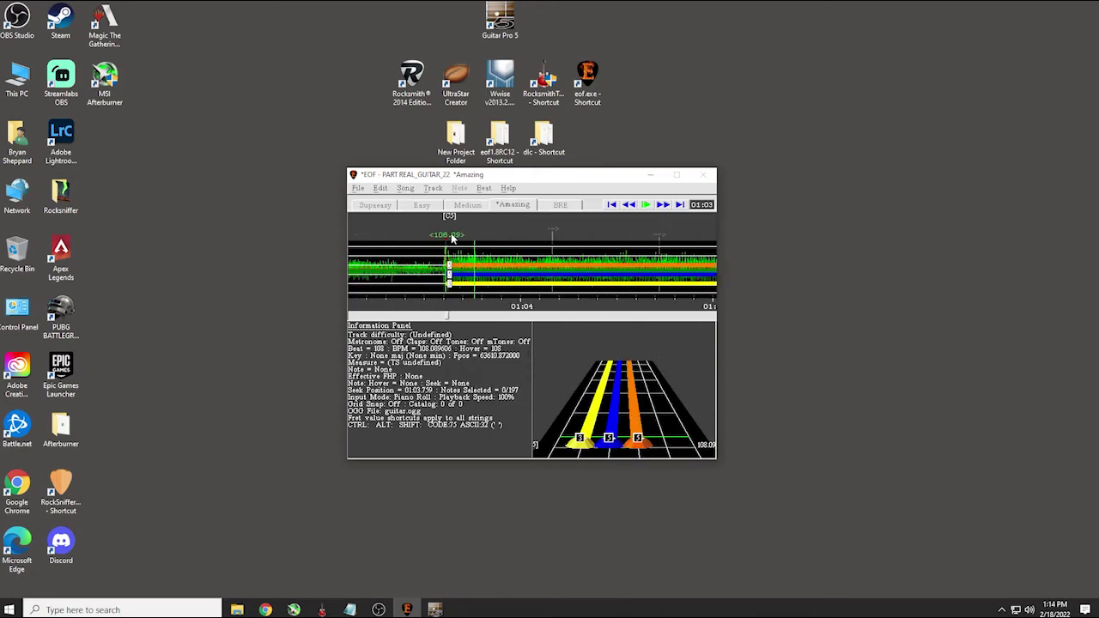
scroll(602, 229, down, 20)
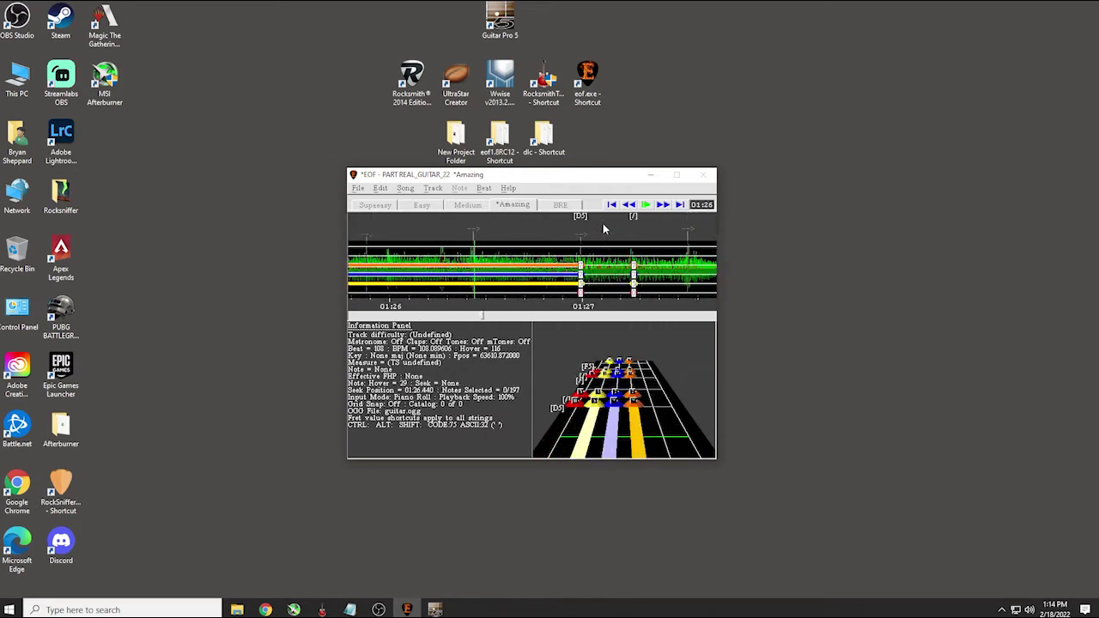
scroll(602, 228, down, 8)
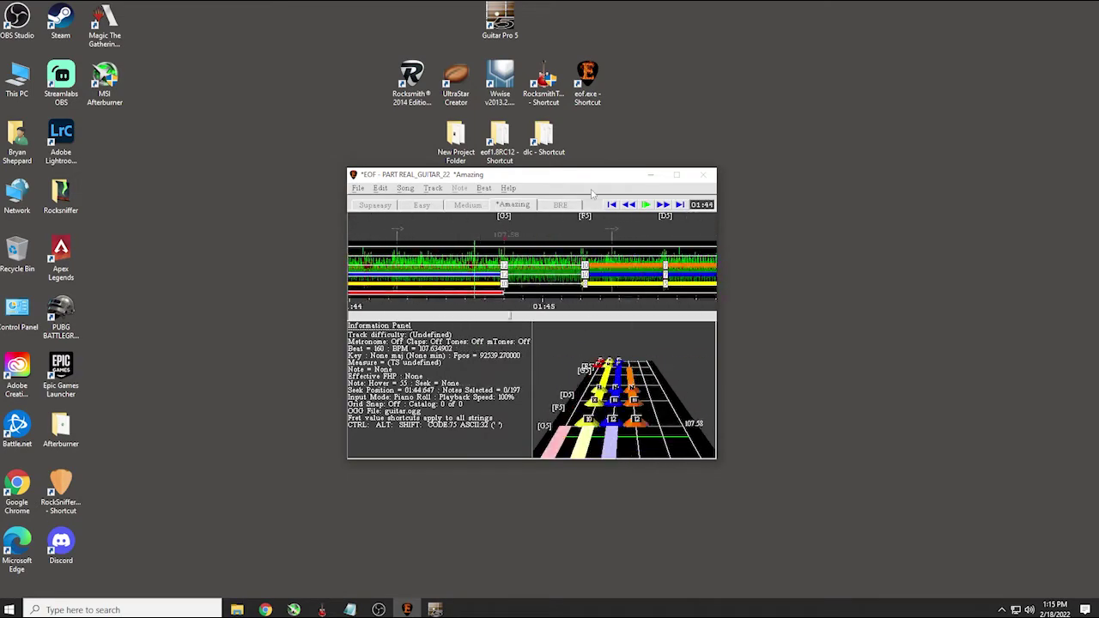
scroll(496, 235, down, 18)
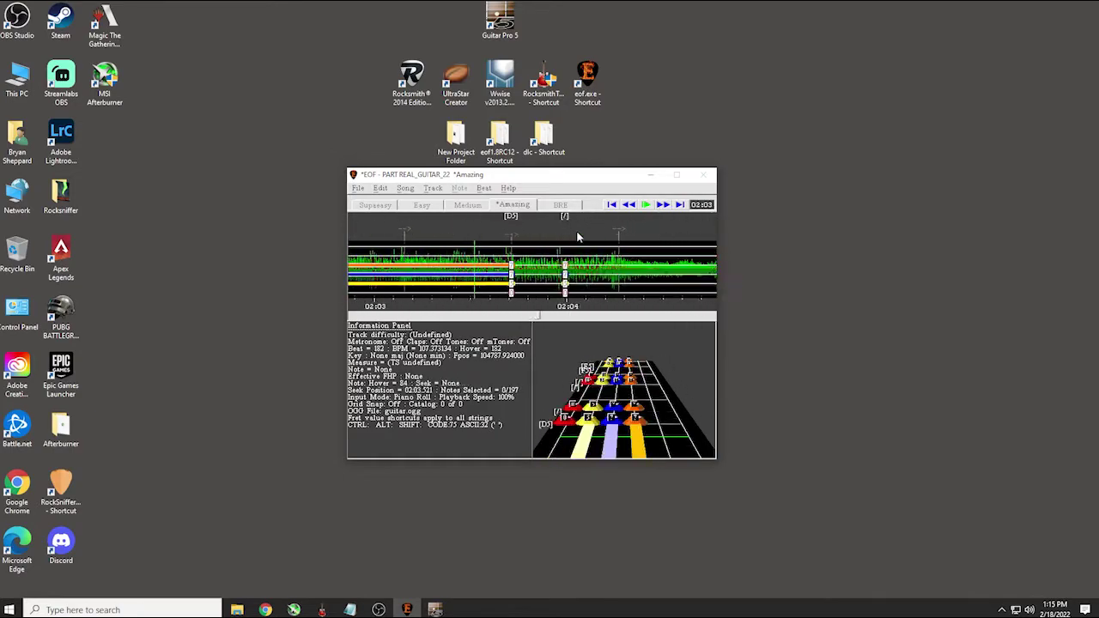
scroll(482, 238, down, 6)
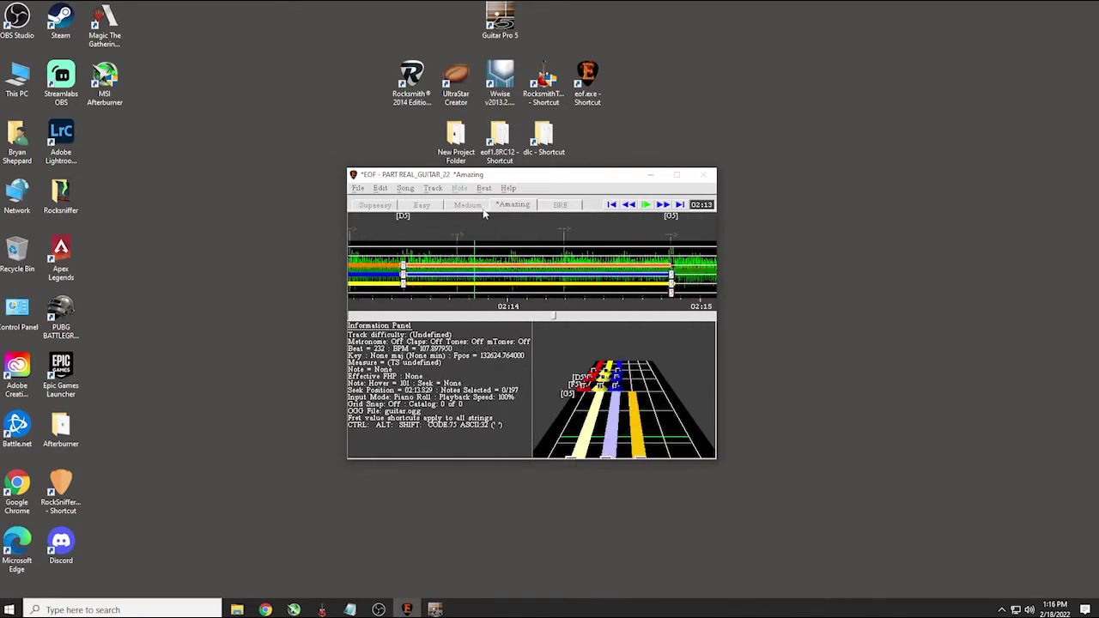
scroll(554, 239, down, 20)
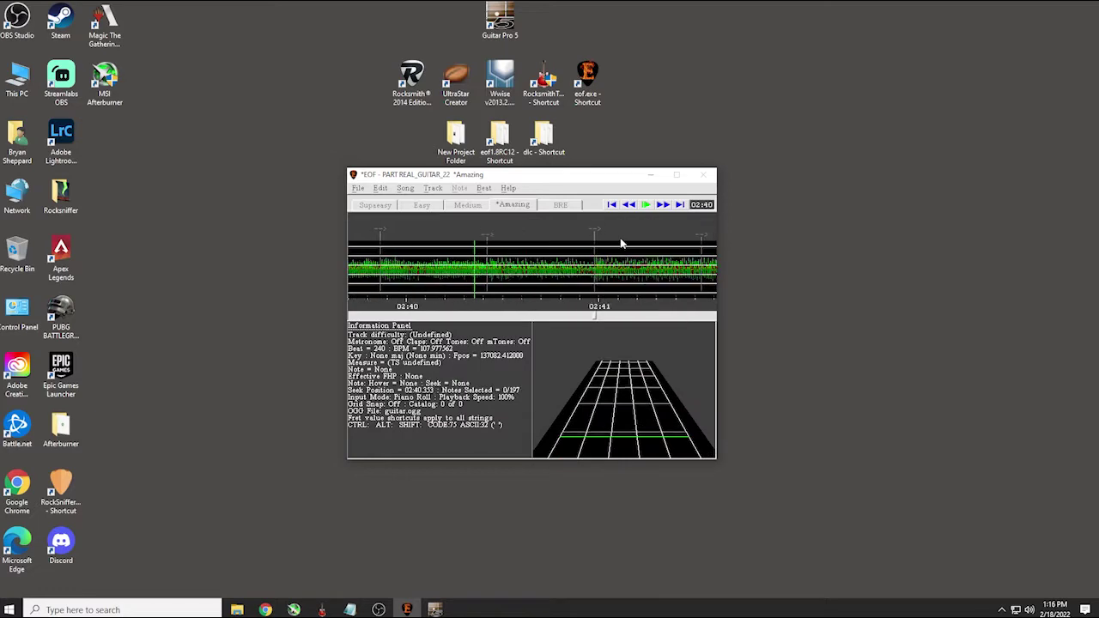
scroll(566, 257, down, 2)
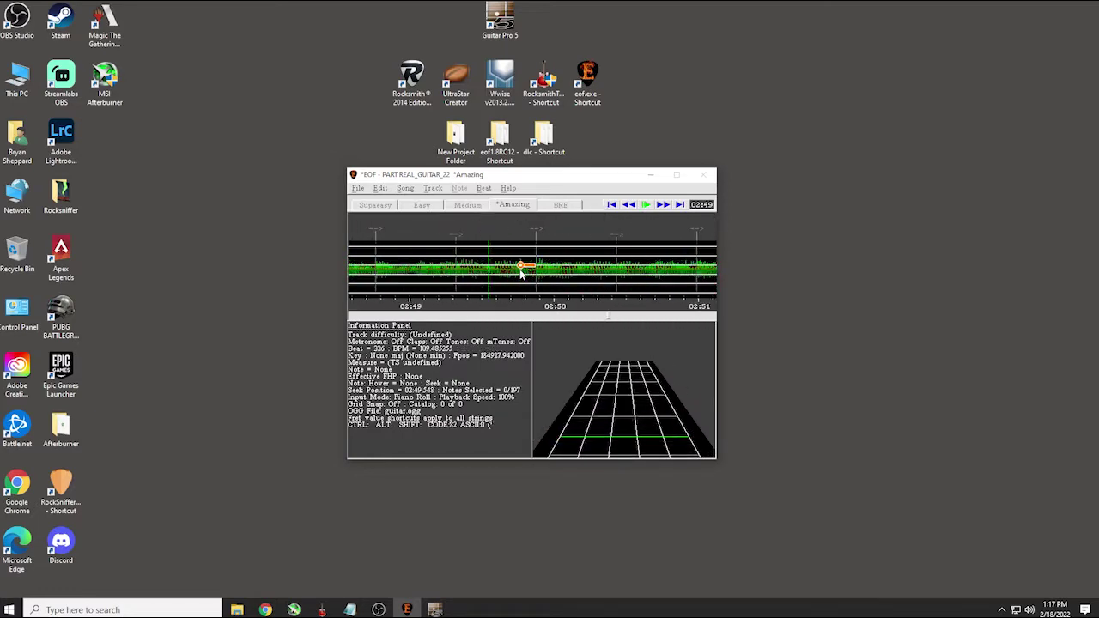
scroll(521, 275, down, 15)
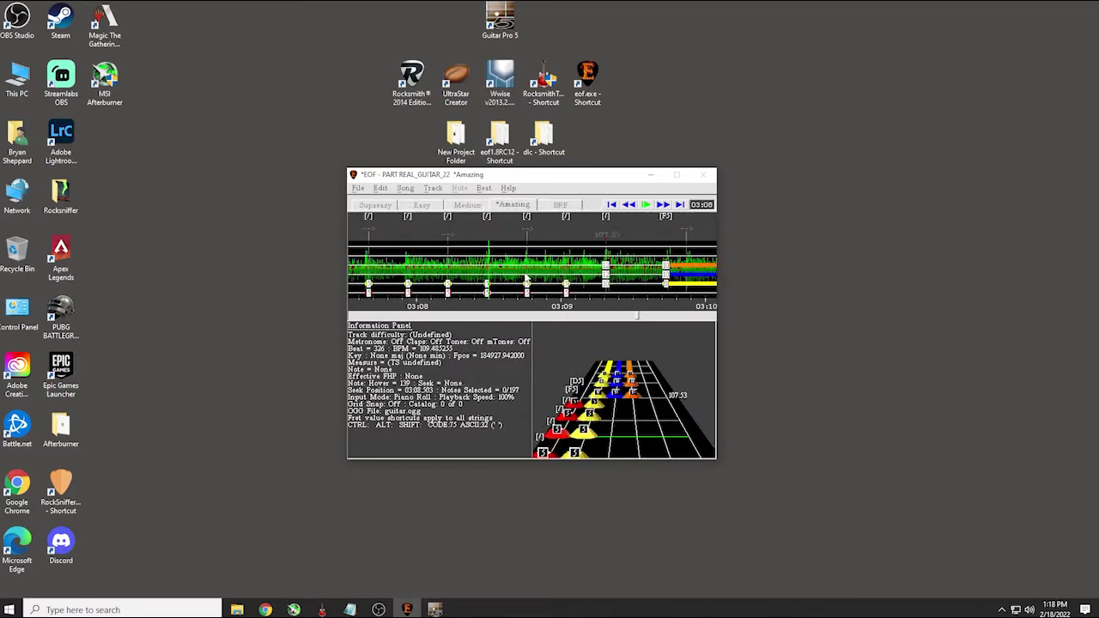
scroll(526, 277, down, 17)
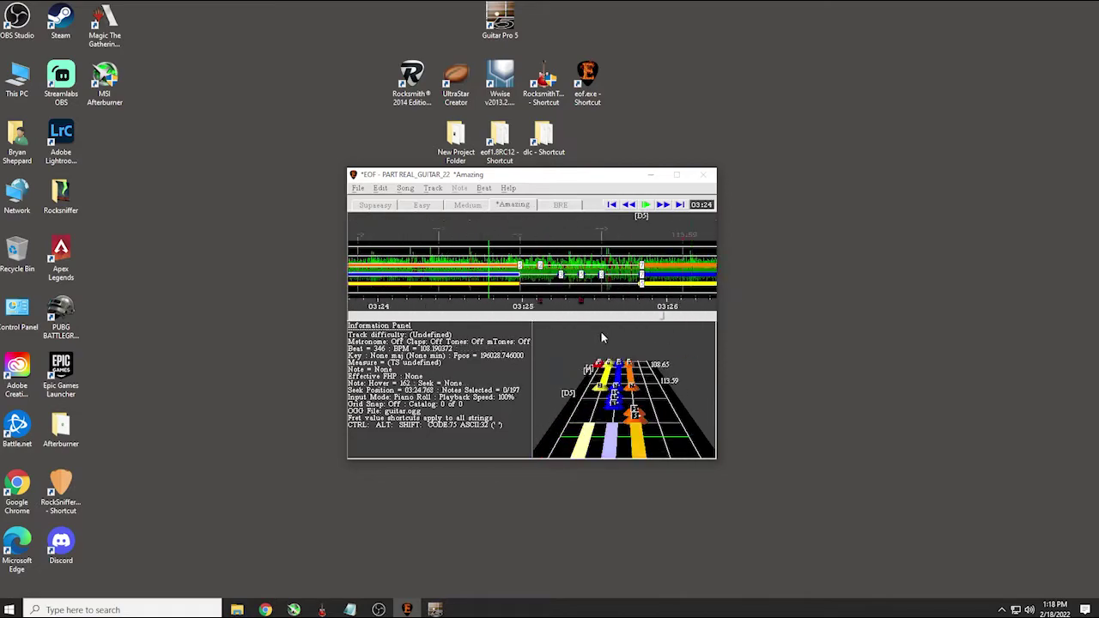
scroll(601, 338, down, 7)
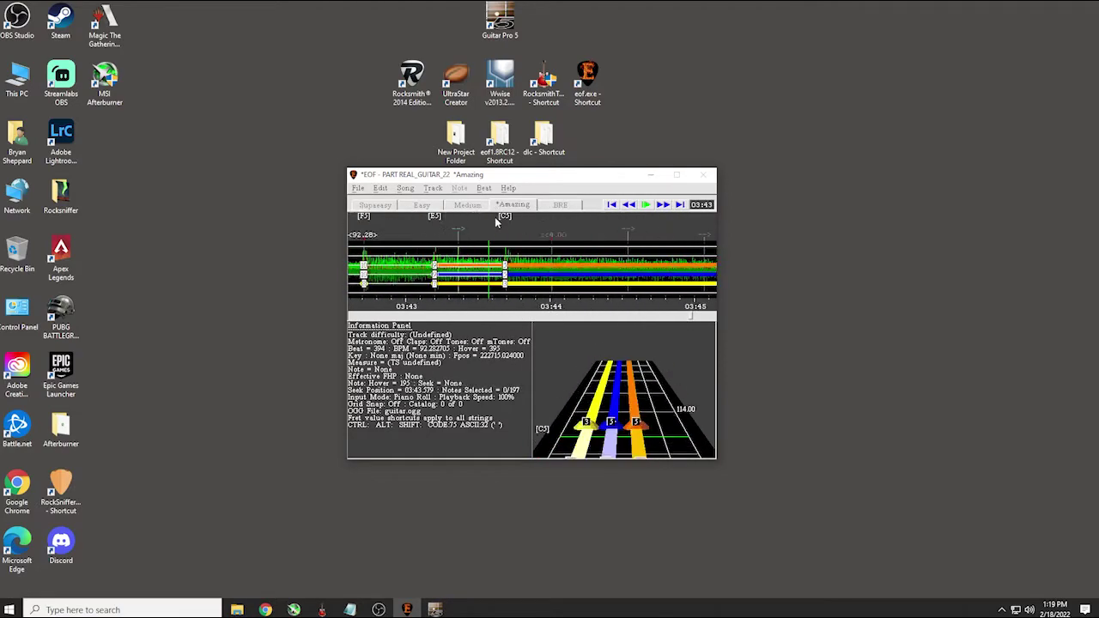
key(Home)
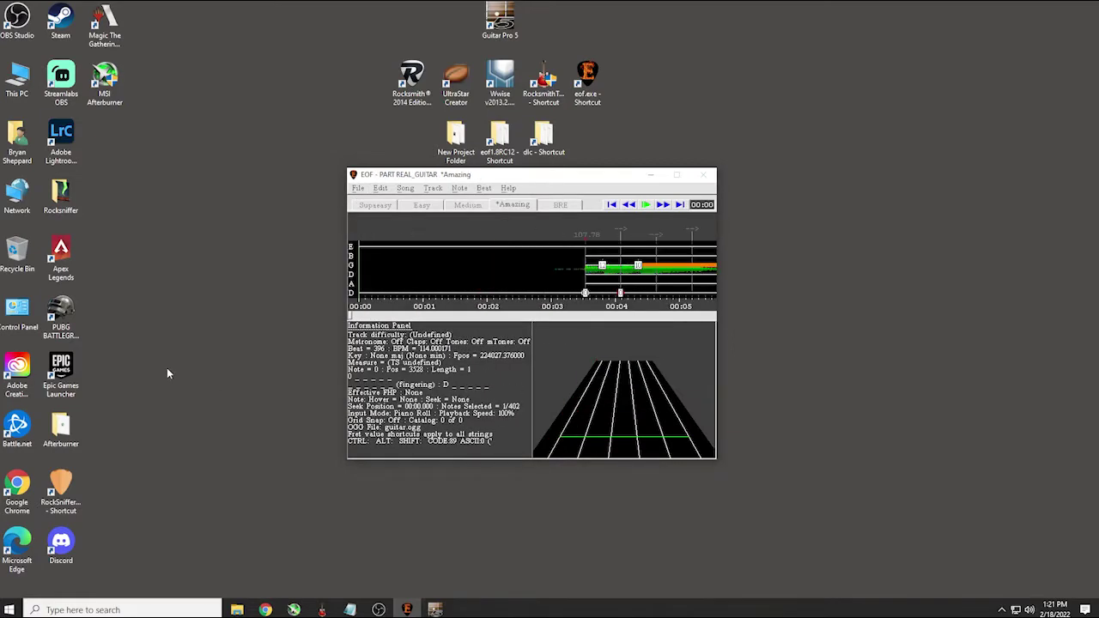
Search Google in Chrome for "default deny lyrics", select and copy the full lyrics of the song, and close the browser
click(265, 610)
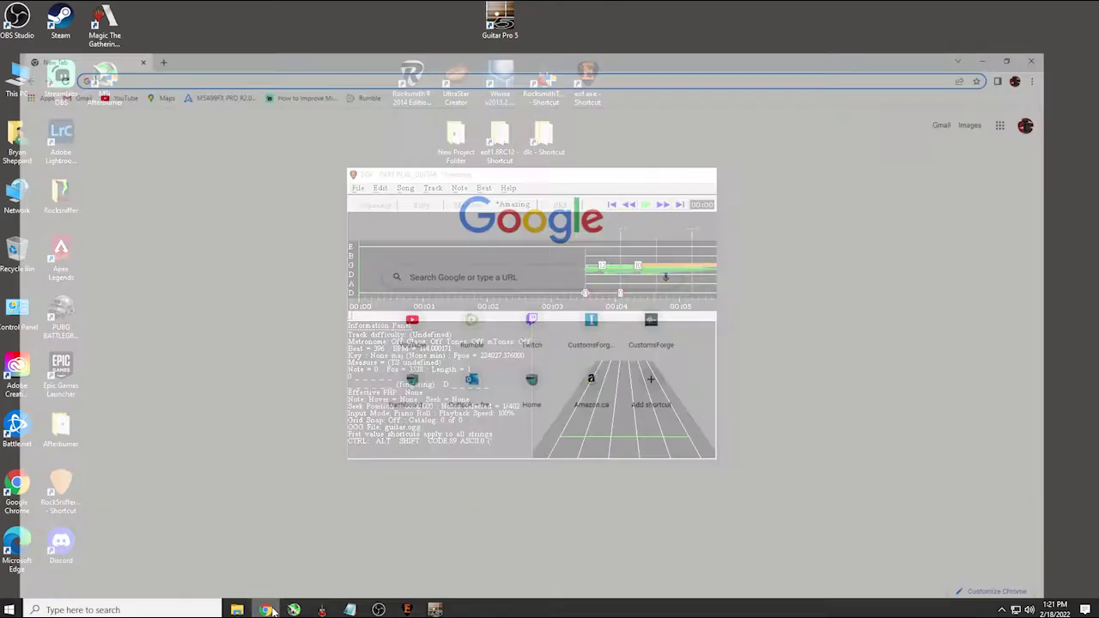
text(default deny lyrics)
key(Return)
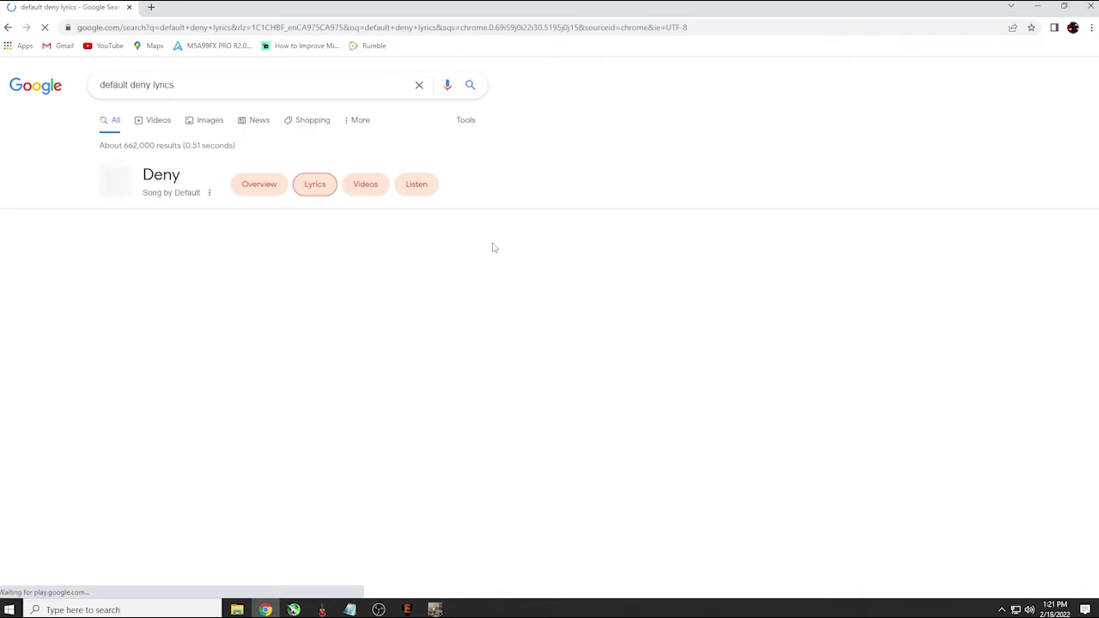
scroll(515, 246, down, 1)
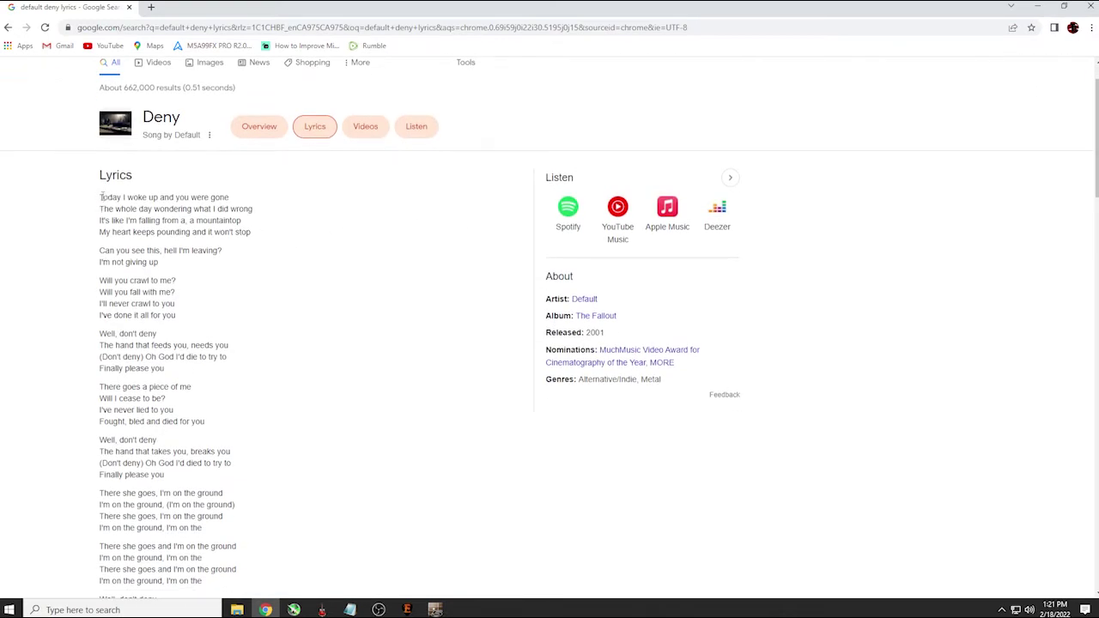
scroll(231, 248, down, 5)
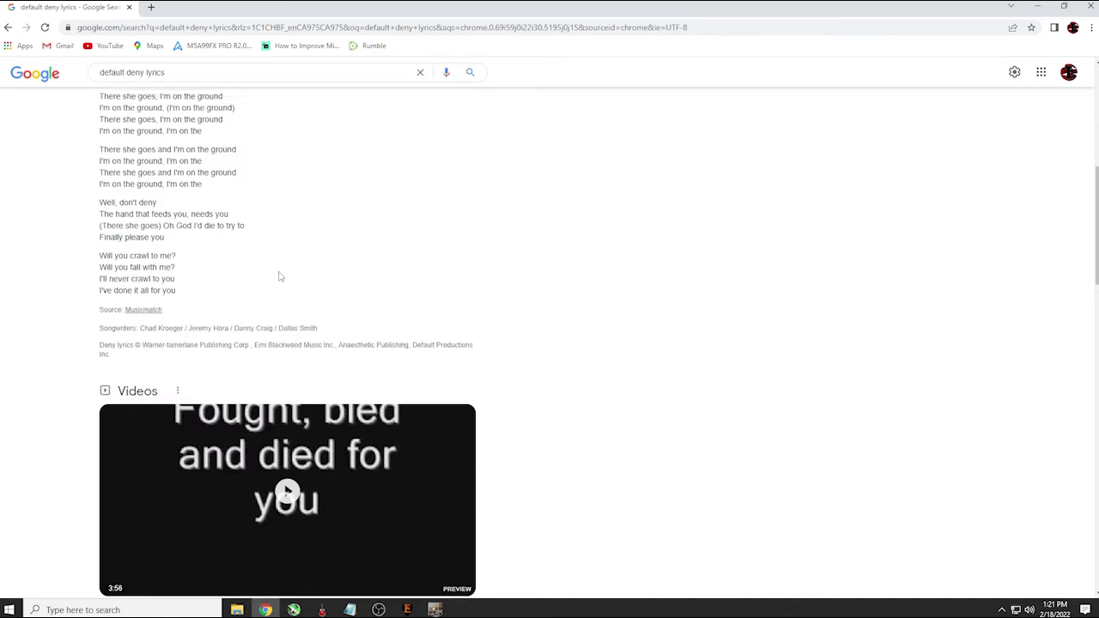
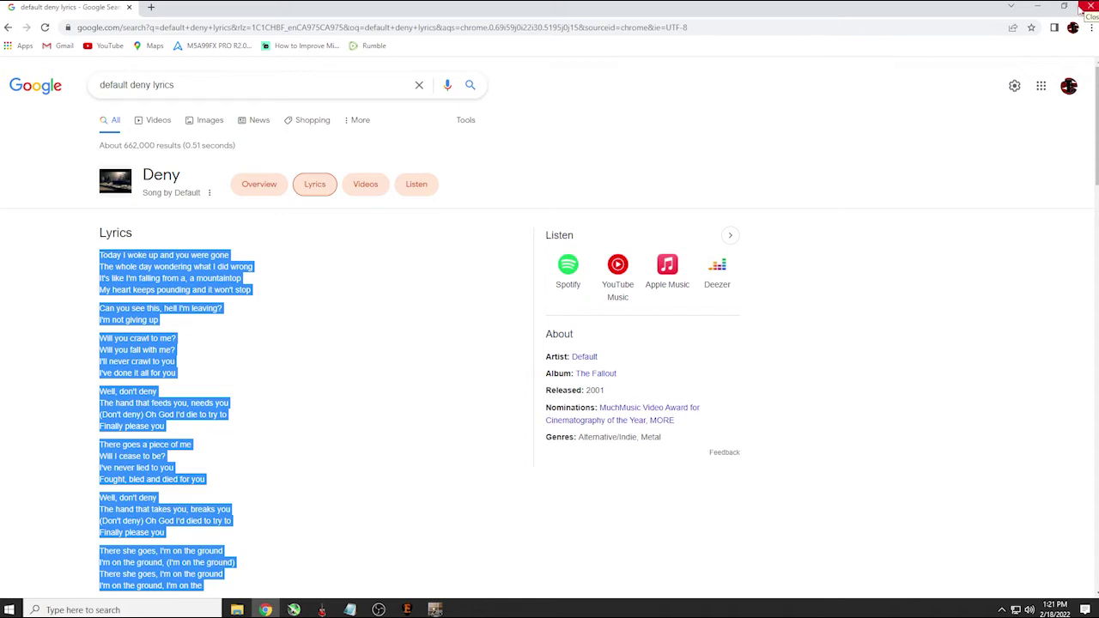
click(1081, 8)
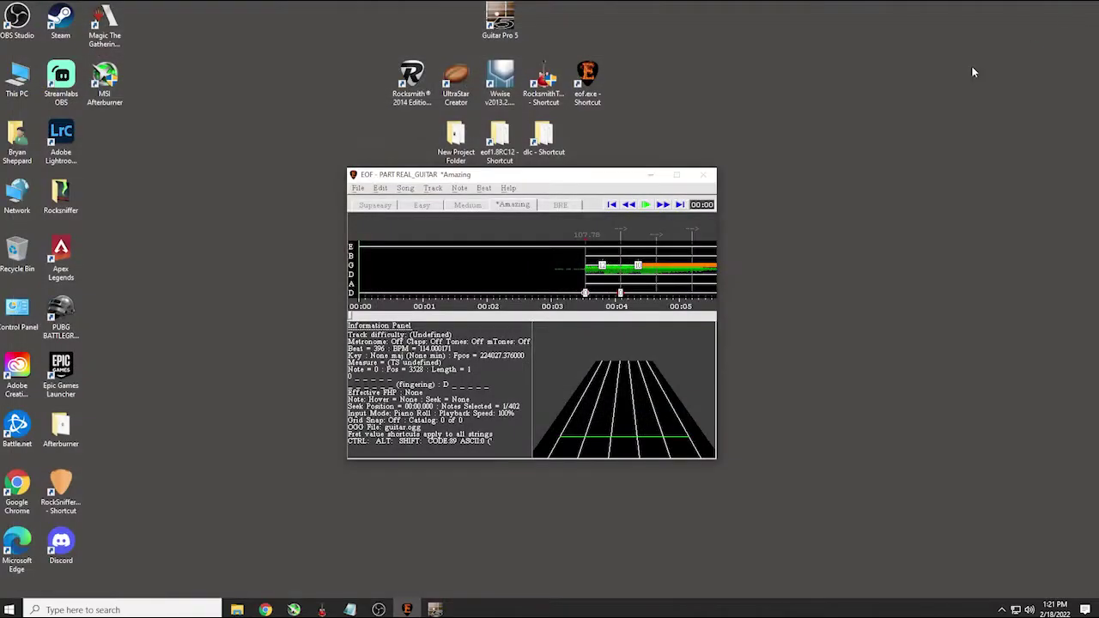
Open UltraStar Creator, minimize the Editor on Fire window, and move UltraStar Creator clear of the desktop folder shortcuts
double_click(455, 79)
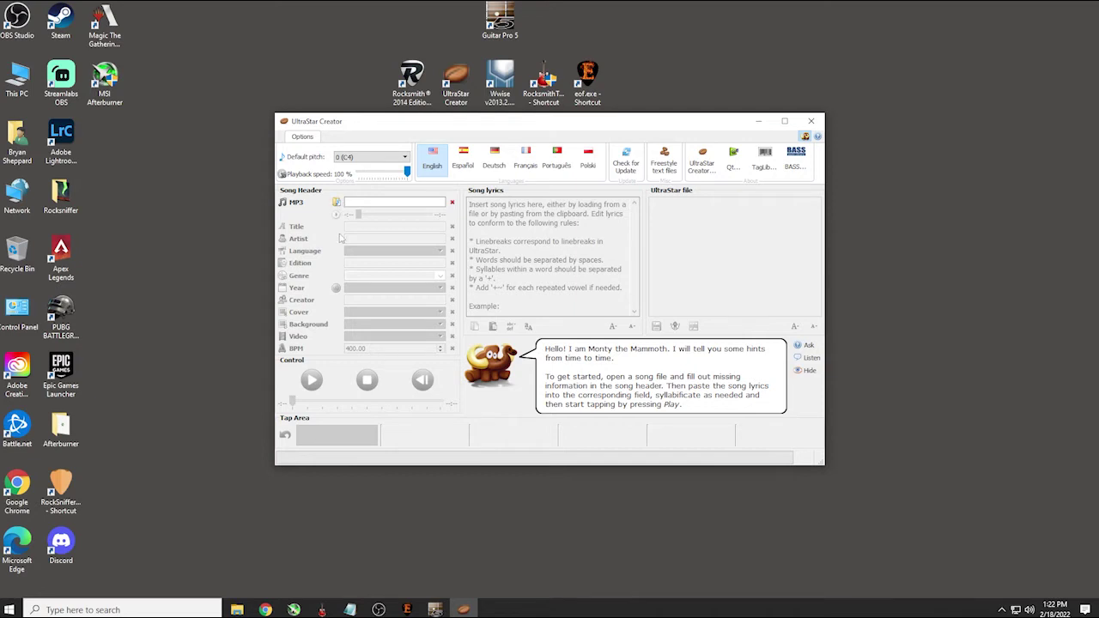
click(407, 610)
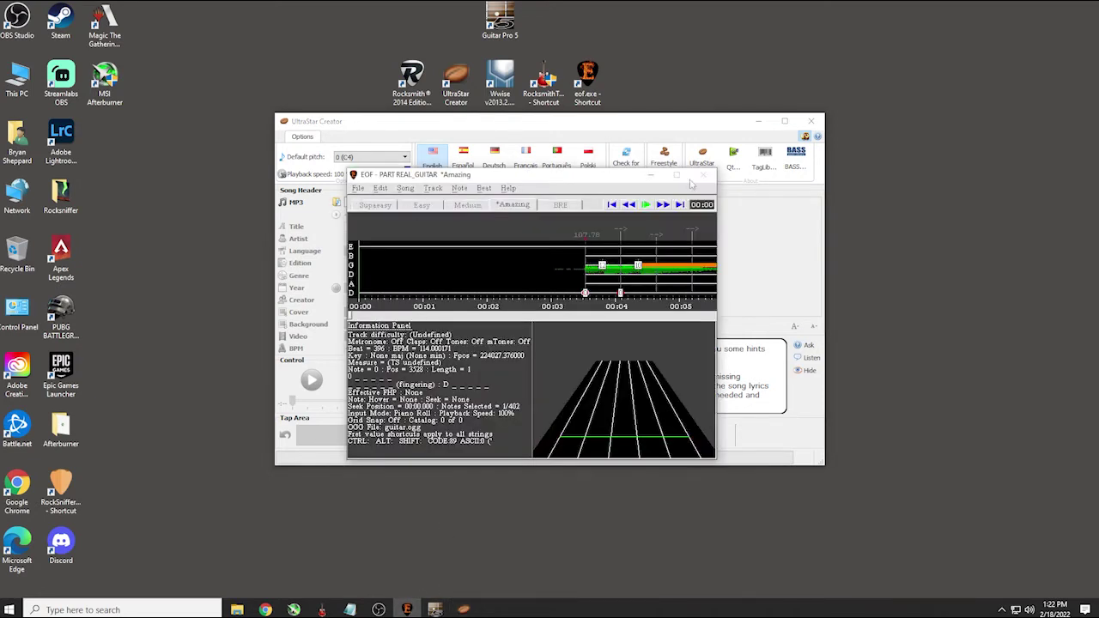
click(650, 176)
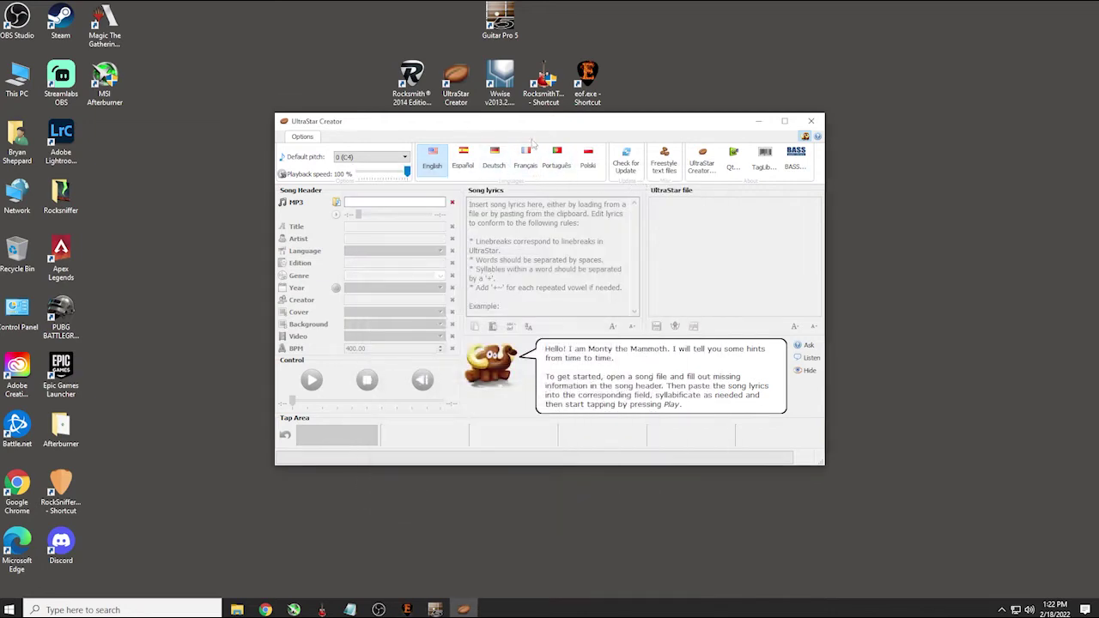
drag(549, 124, 563, 185)
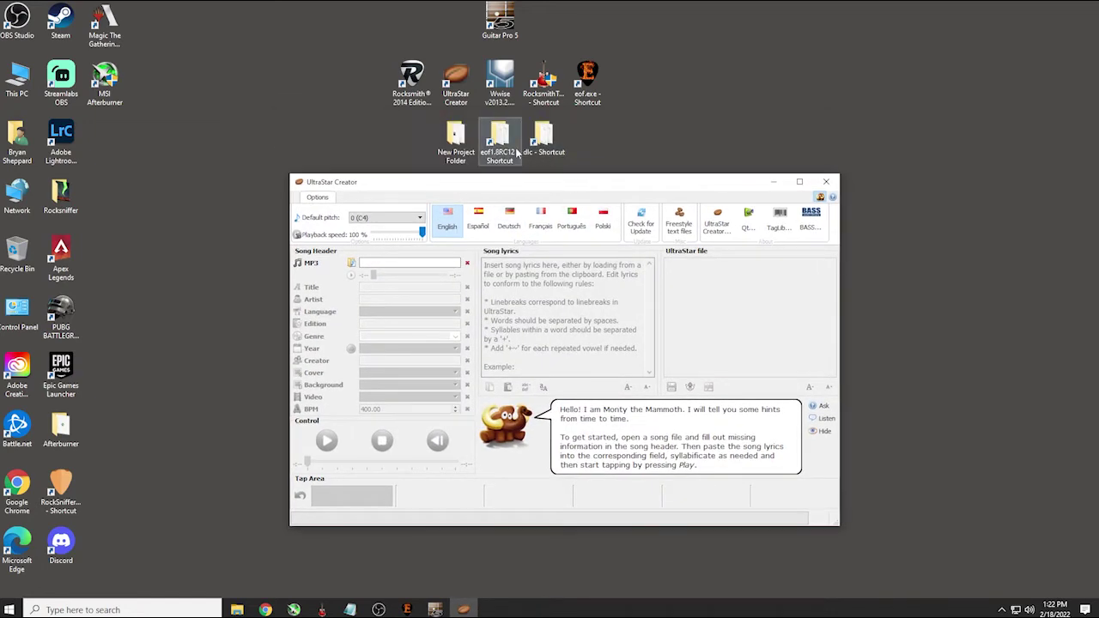
Open the Default - Deny project folder inside eof1.8RC12 and load its guitar.ogg as the song audio in UltraStar Creator
double_click(513, 150)
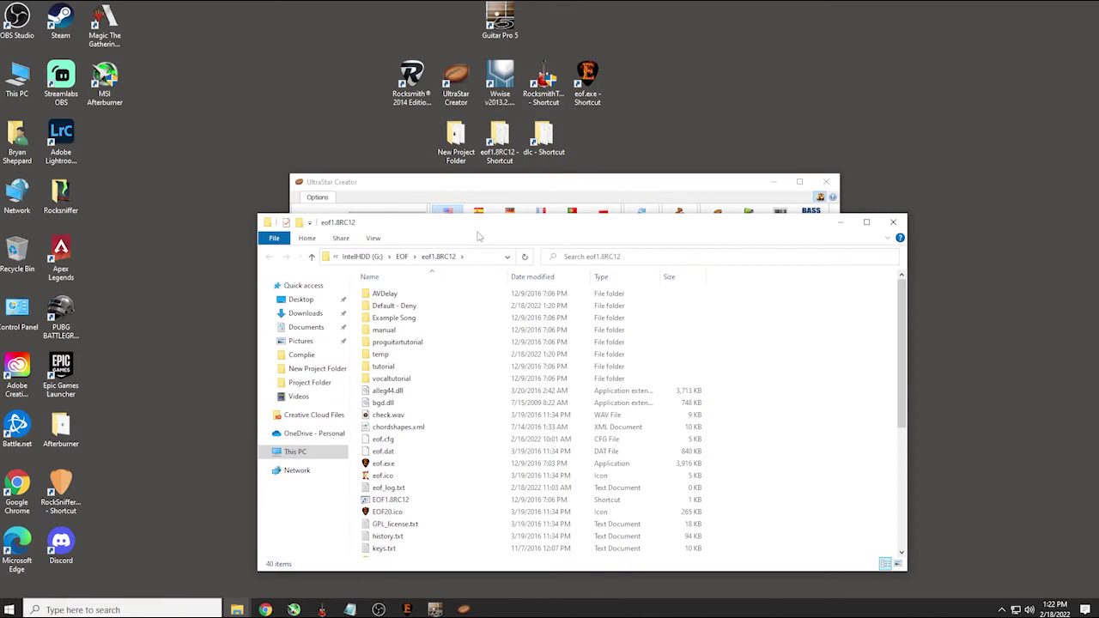
drag(510, 226, 609, 161)
double_click(516, 243)
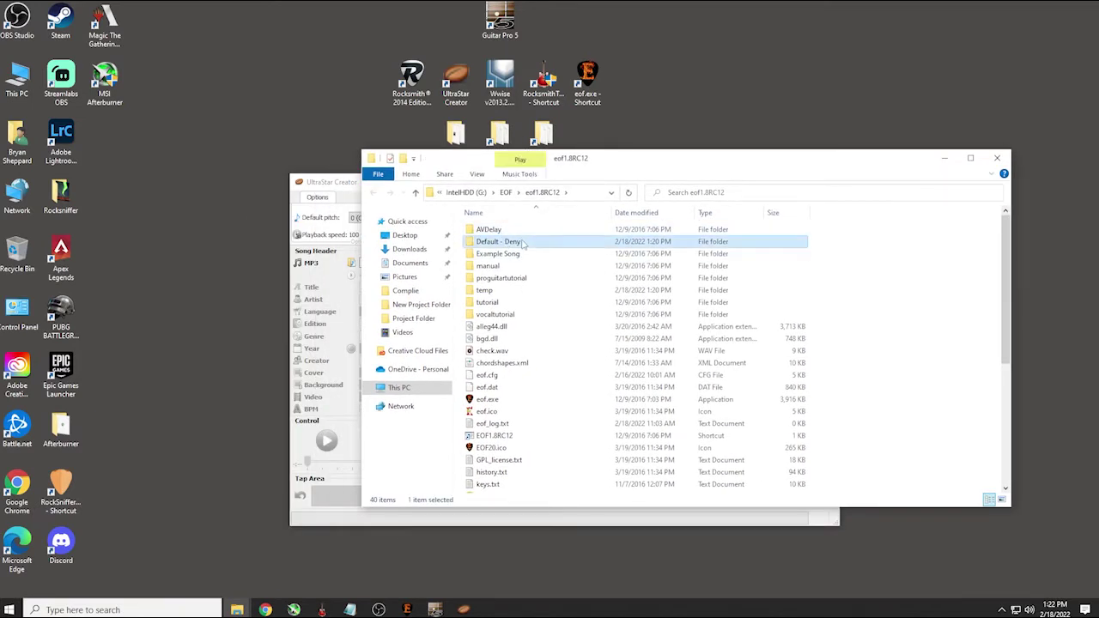
click(491, 244)
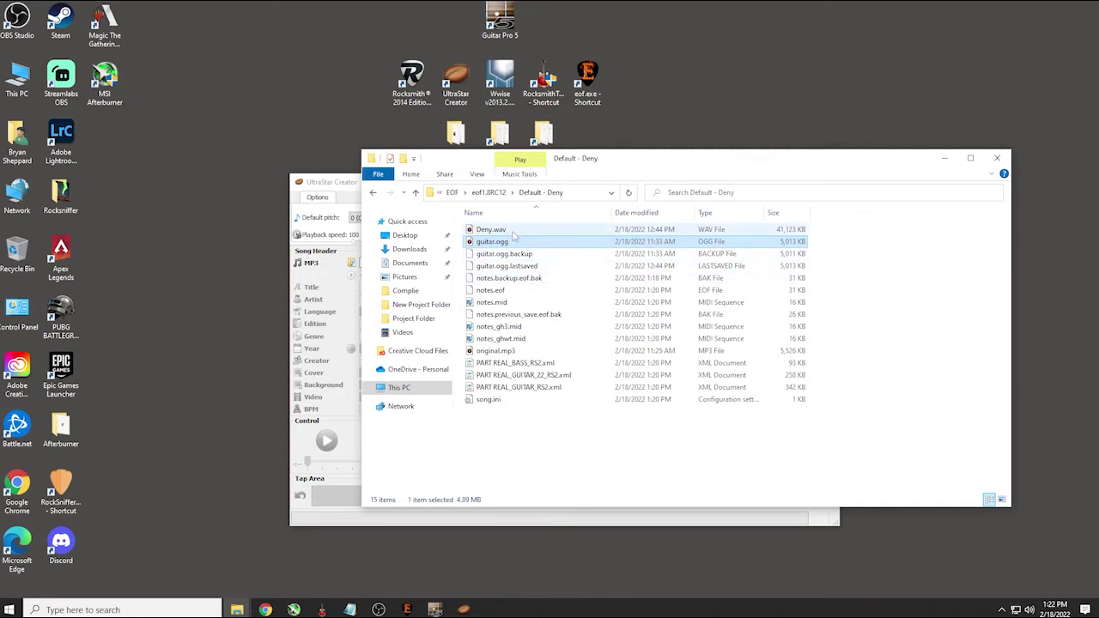
drag(646, 163, 757, 115)
drag(604, 194, 382, 276)
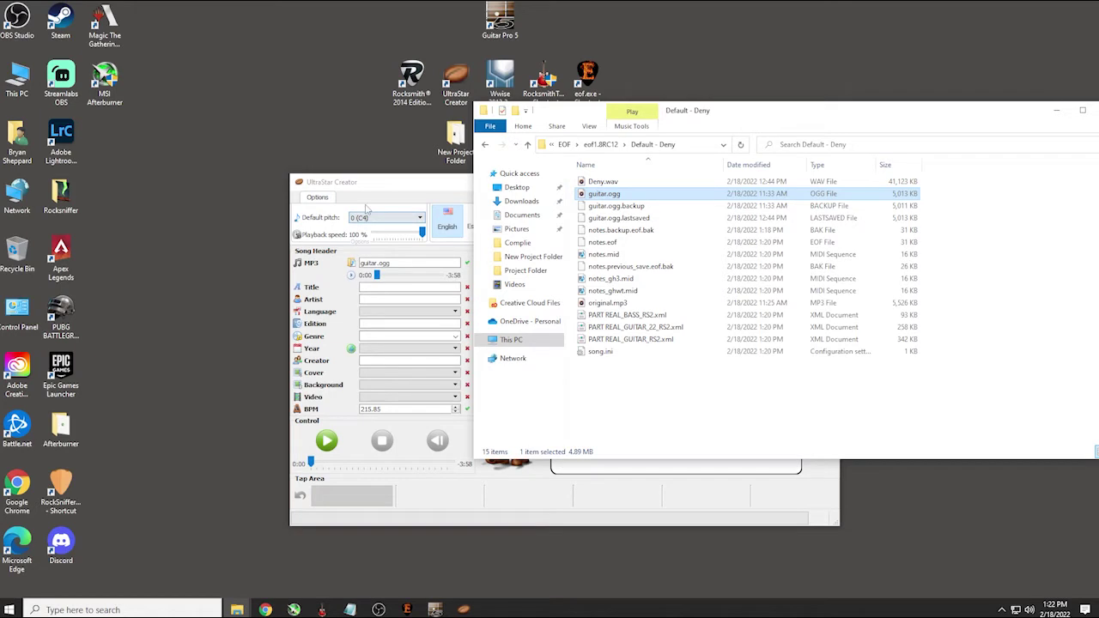
Set the song title to Deny and the artist to Default, and select all the placeholder text in the song lyrics
click(392, 184)
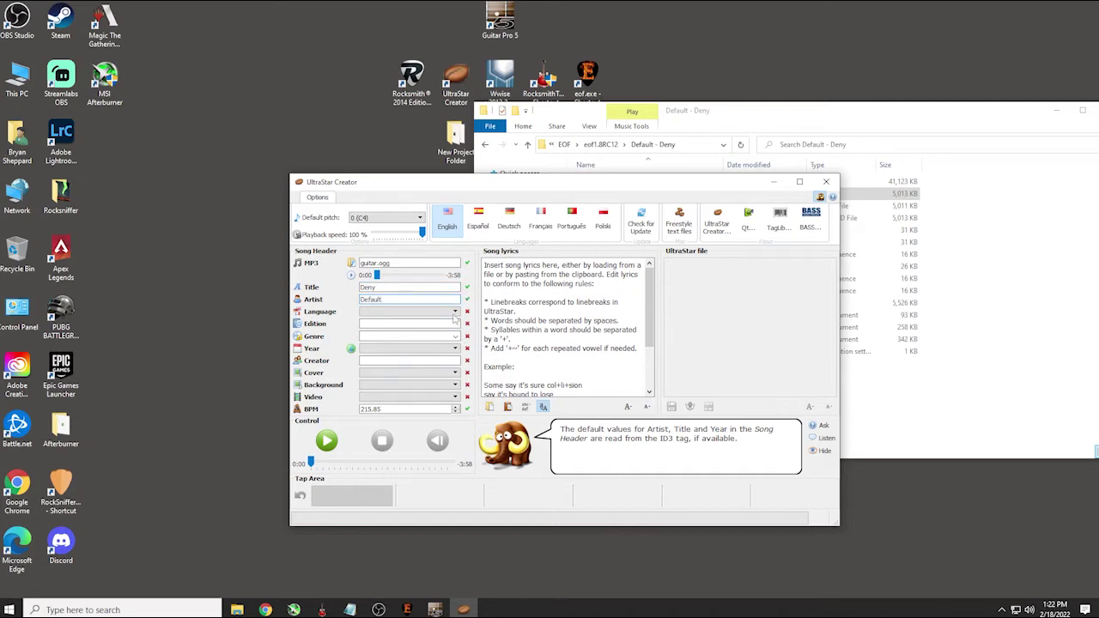
drag(484, 266, 719, 528)
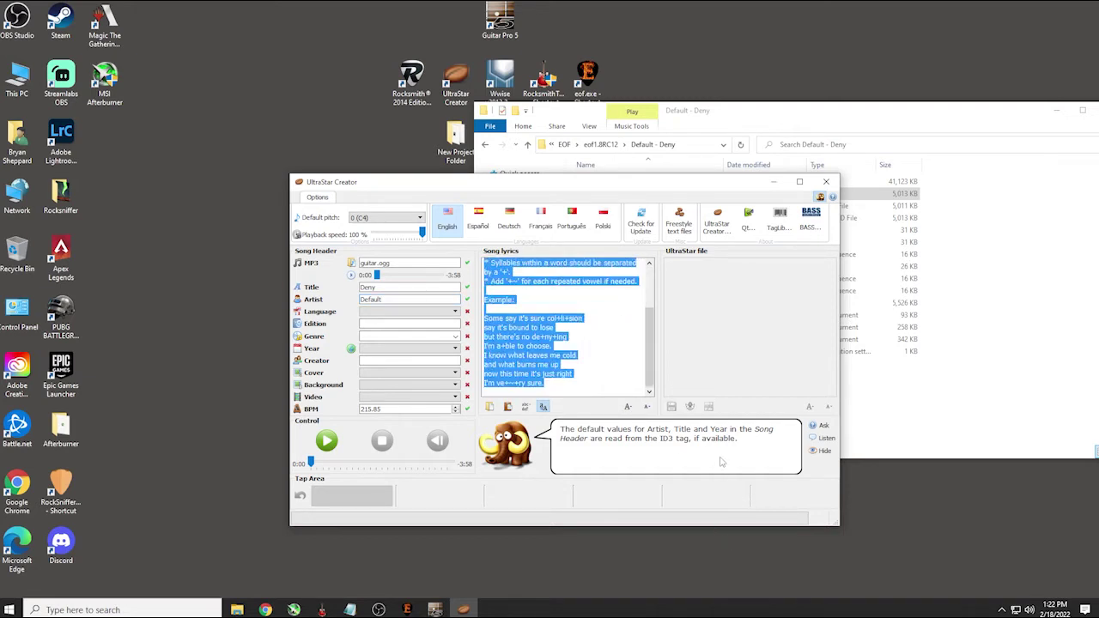
Replace the sample text in the song lyrics with the pasted lyrics of "Deny" and check them
key(ctrl+v)
scroll(554, 356, up, 10)
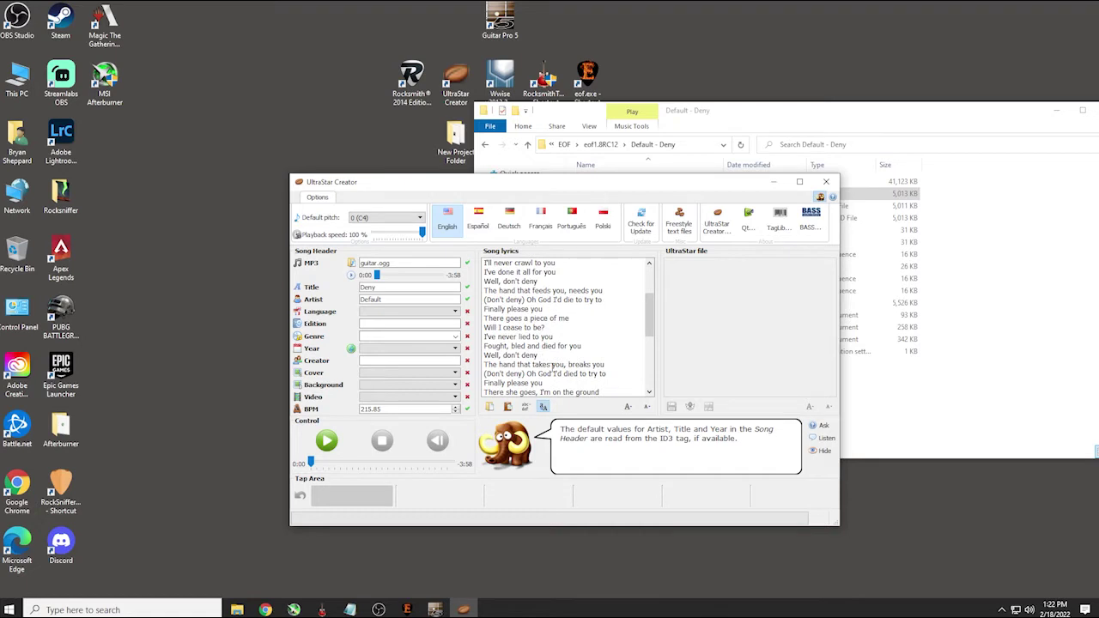
scroll(570, 356, down, 1)
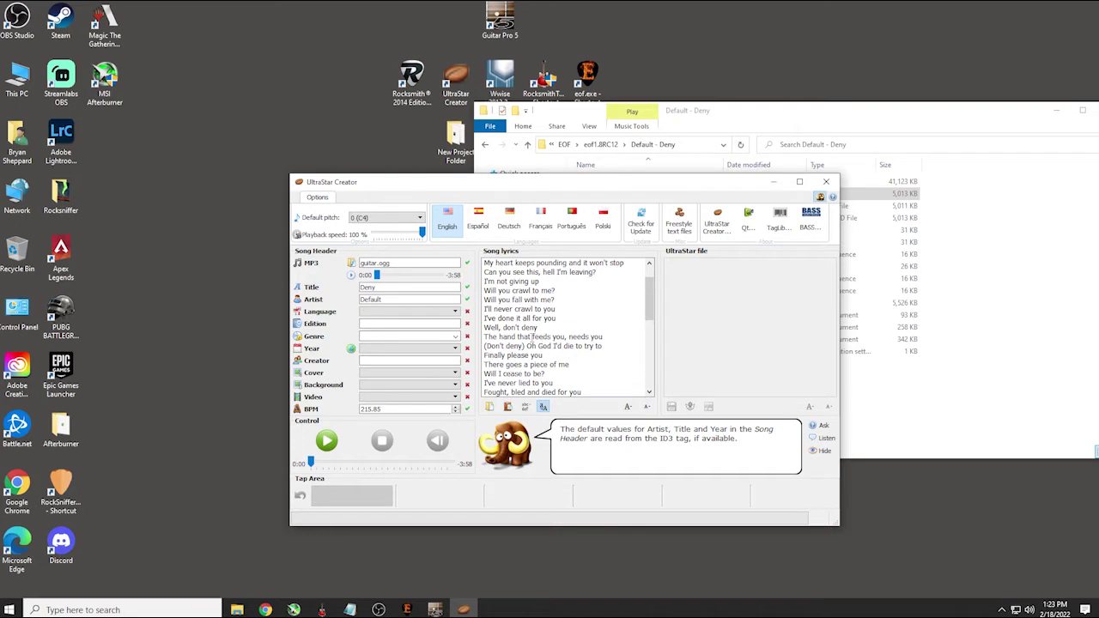
Delete the backing vocal "(Don't deny)" from both "Oh God" lines in the song lyrics
drag(525, 346, 484, 346)
key(Delete)
scroll(589, 331, down, 2)
drag(527, 364, 444, 364)
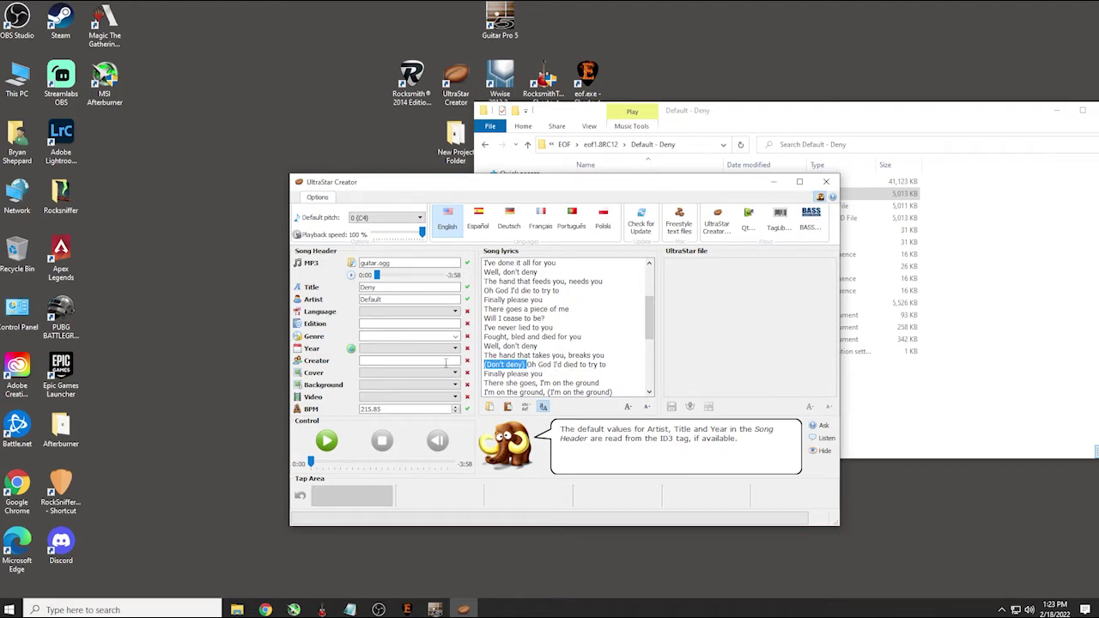
key(Delete)
scroll(614, 355, down, 1)
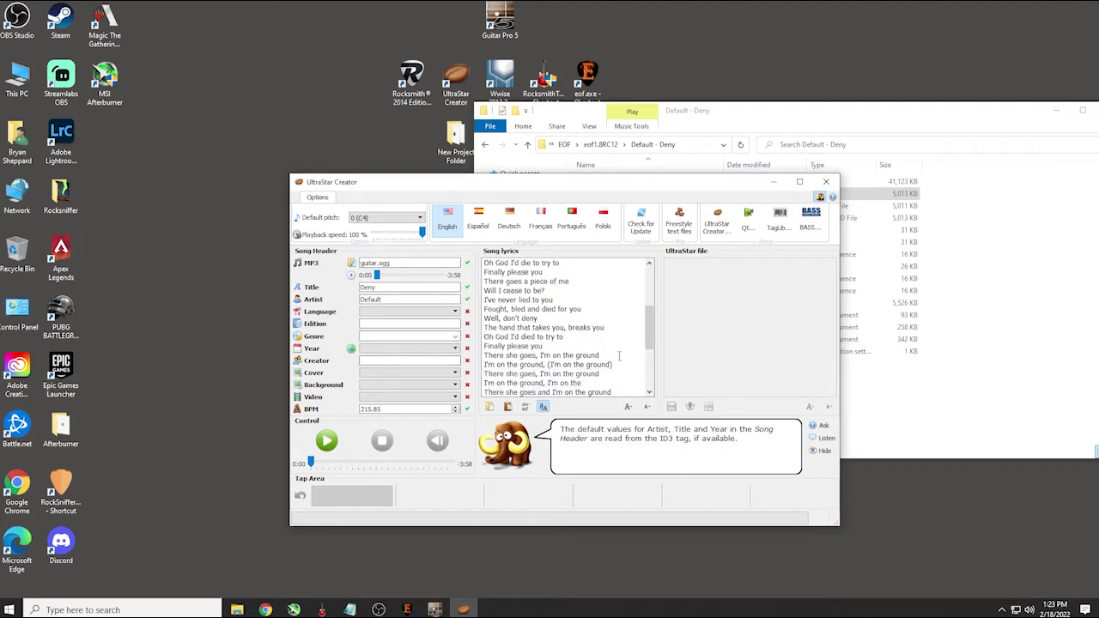
Delete the backing vocals "(I'm on the ground)" and "(There she goes)" from the song lyrics
drag(613, 365, 548, 365)
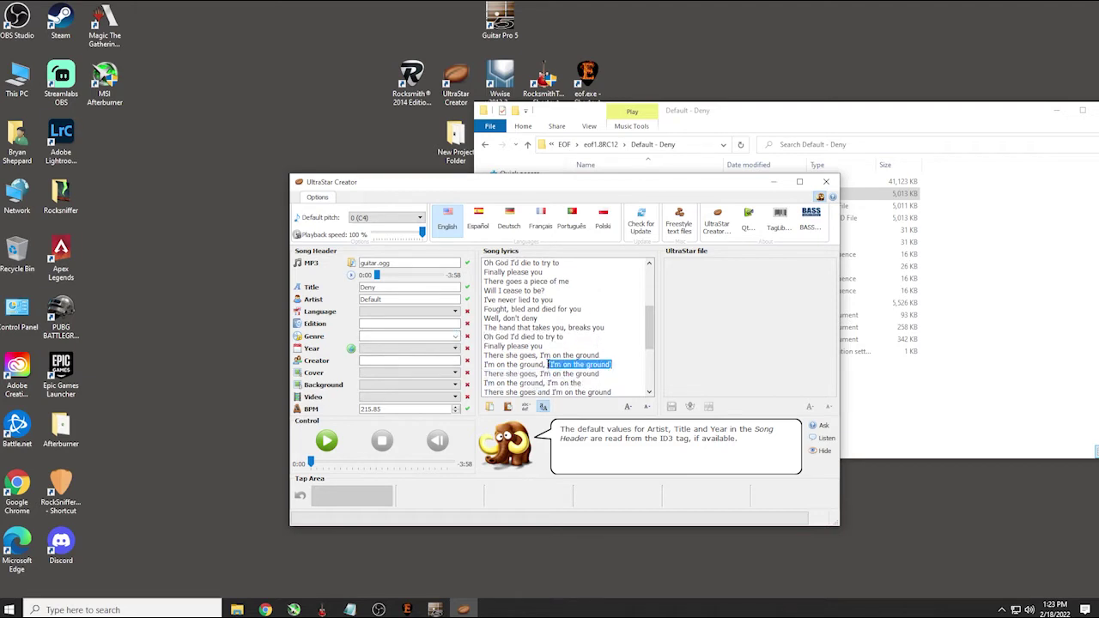
key(Delete)
scroll(558, 352, down, 3)
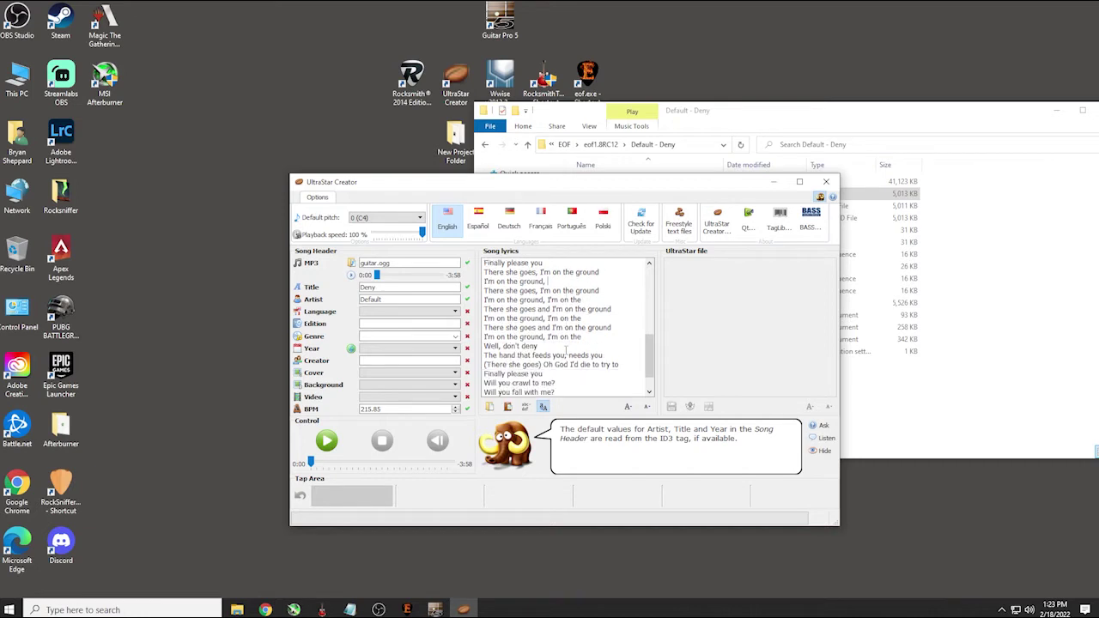
drag(542, 364, 485, 365)
key(Delete)
key(Delete)
scroll(559, 364, down, 1)
scroll(550, 369, up, 3)
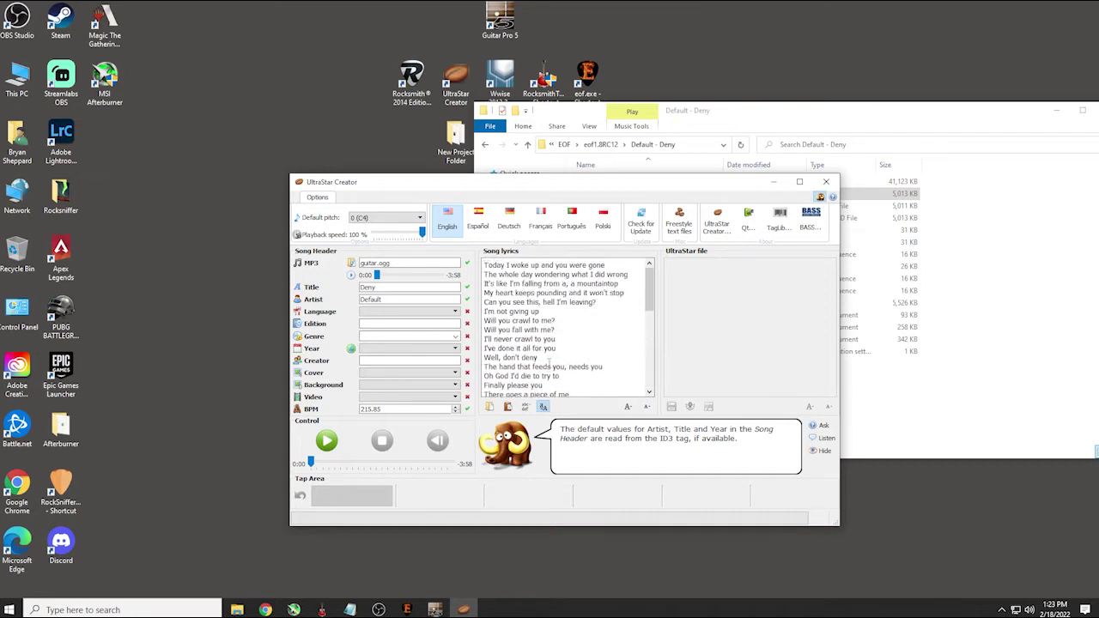
Split "wondering" in the second lyric line into the syllables "won+dering"
scroll(549, 365, down, 6)
scroll(540, 361, up, 6)
key(Left)
key(Left)
text(+)
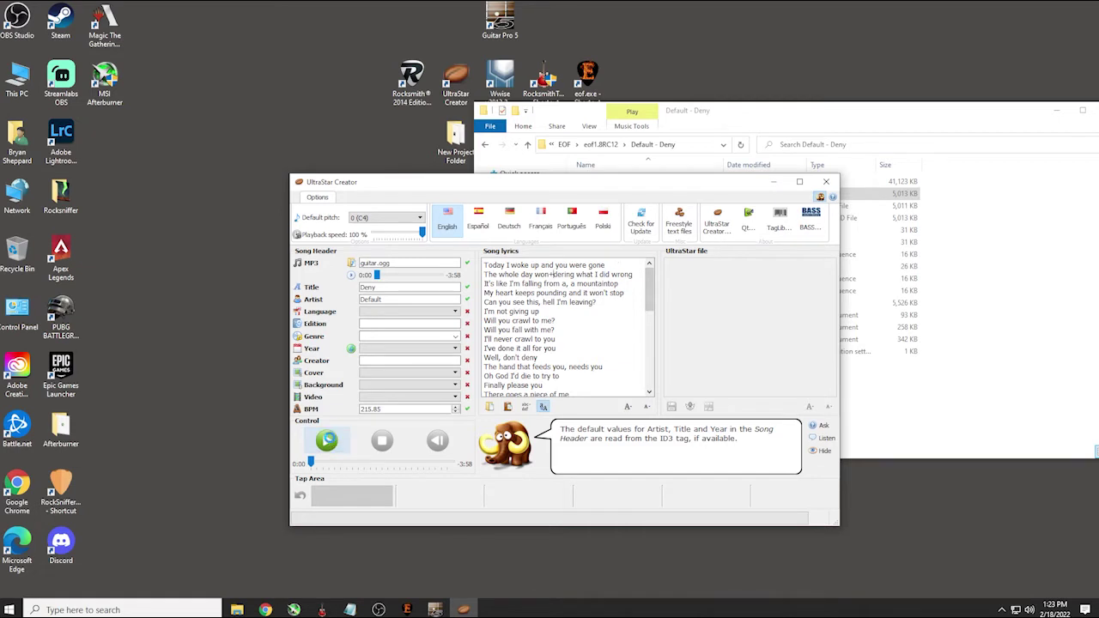
click(330, 441)
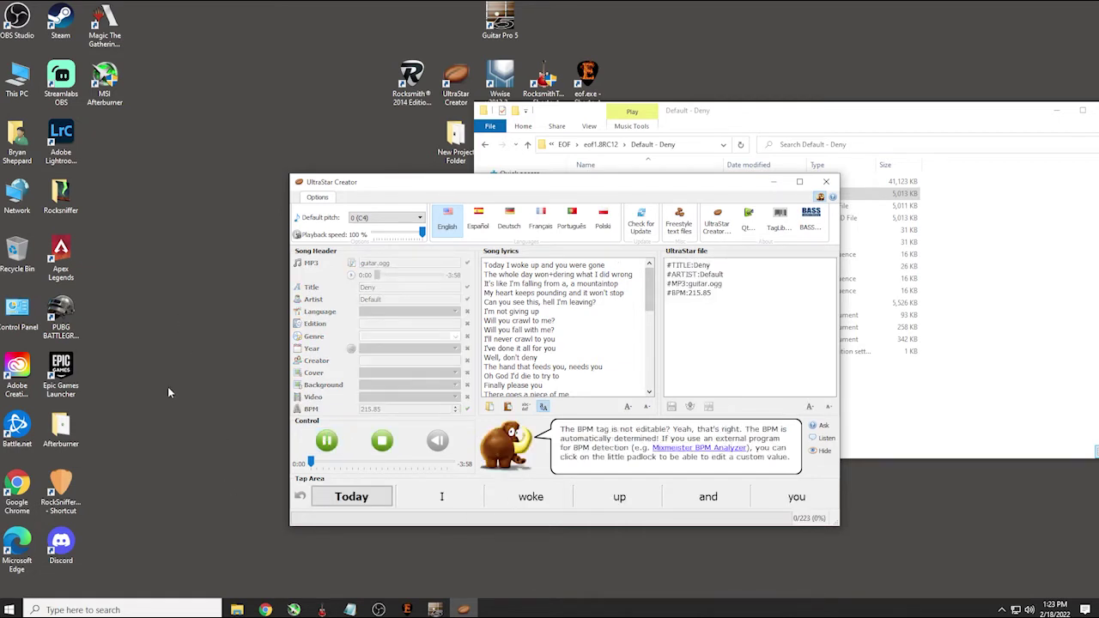
key(space)
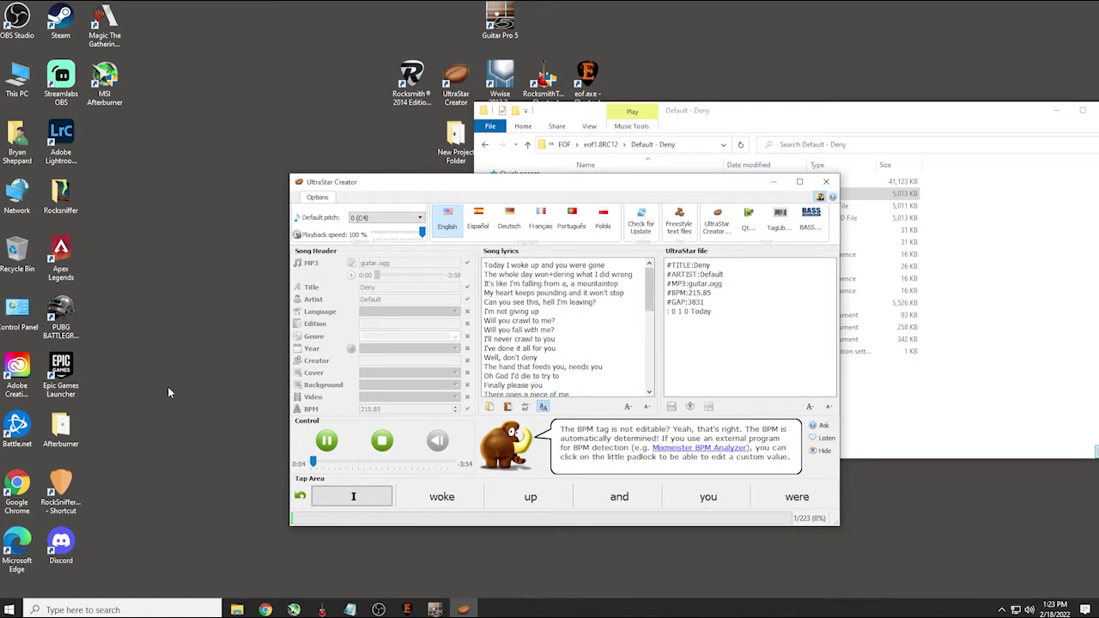
click(382, 440)
click(438, 440)
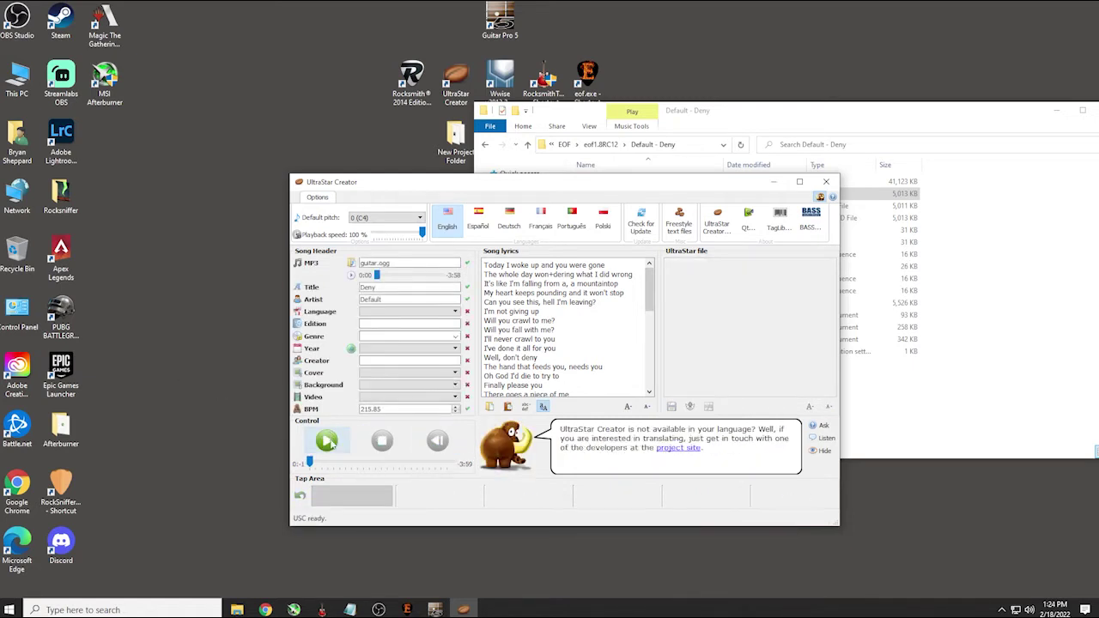
Try timing the syllables of the first two lyric lines to the playing song, and reset the session
click(327, 440)
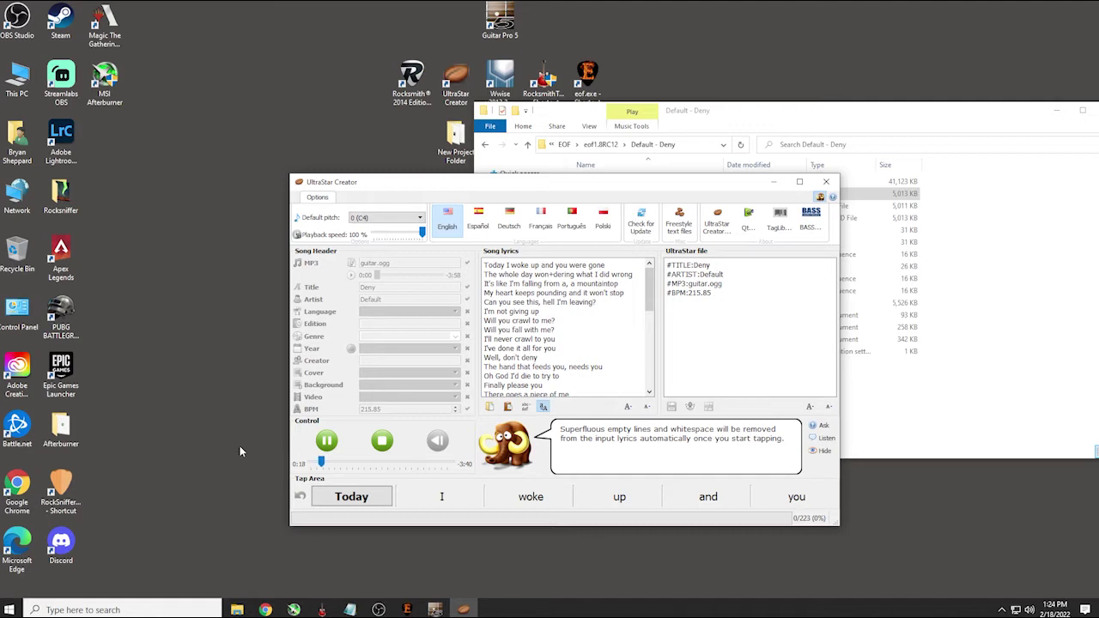
key(space)
key(space)
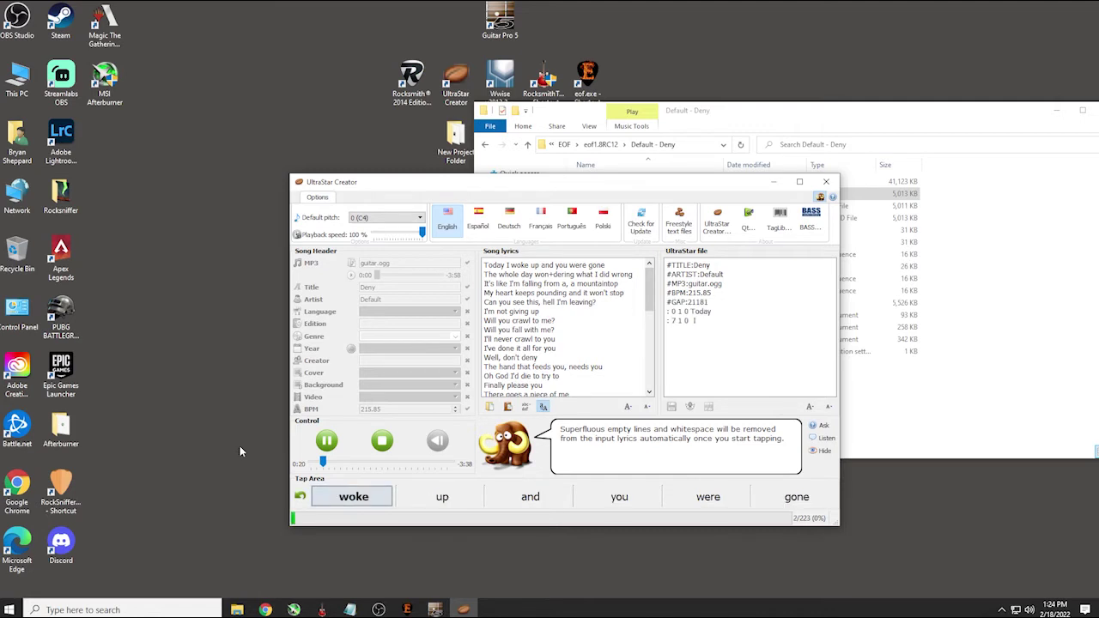
key(space)
key(space)
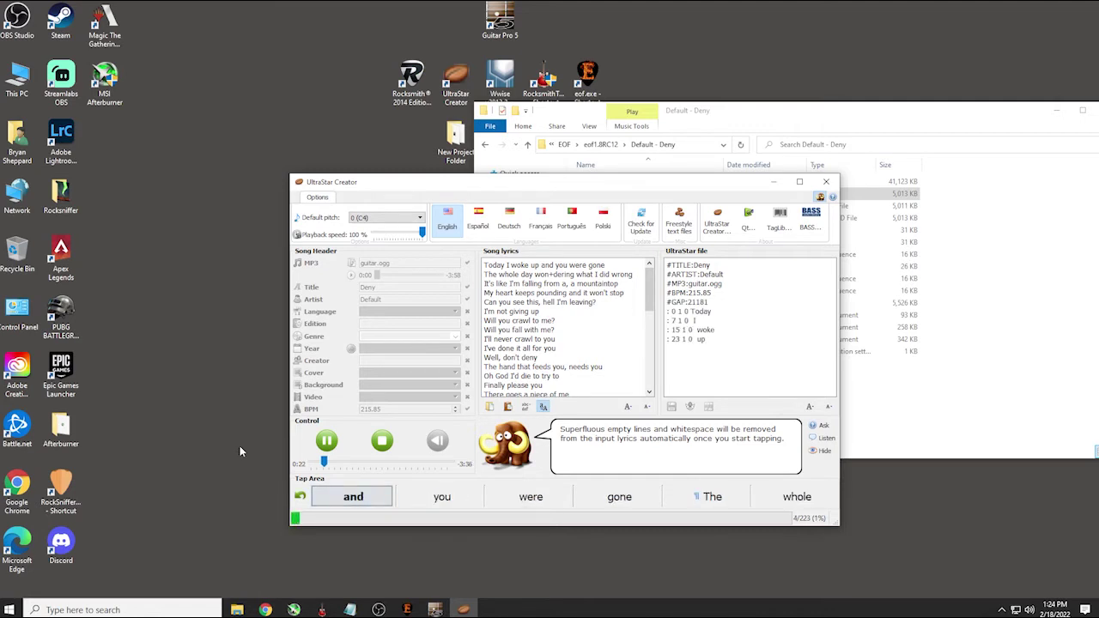
key(space)
key(space)
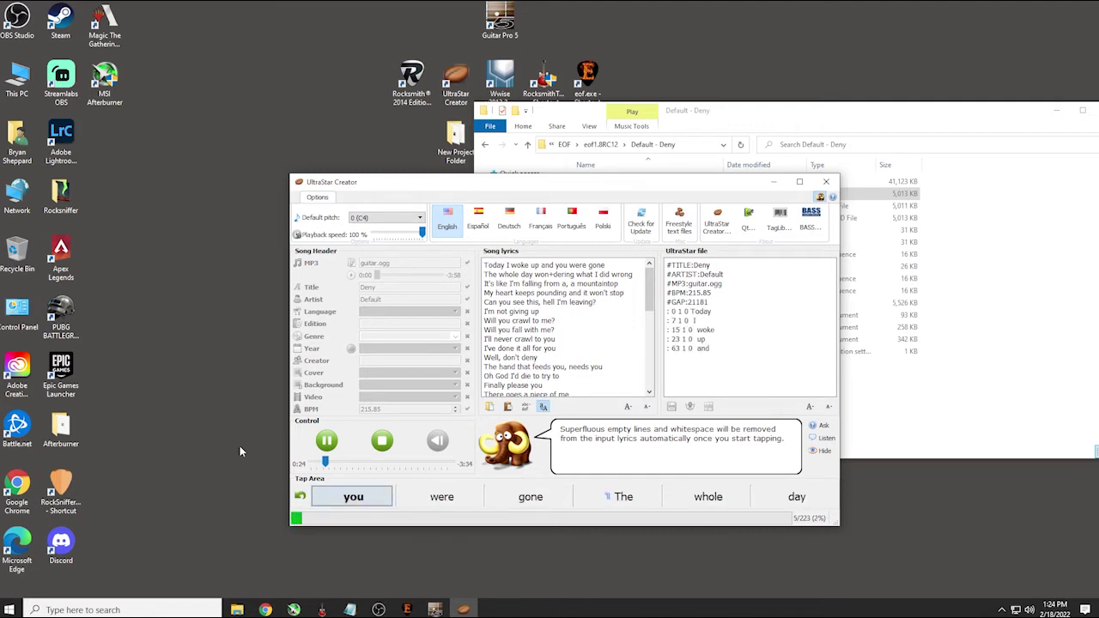
key(space)
key(space)
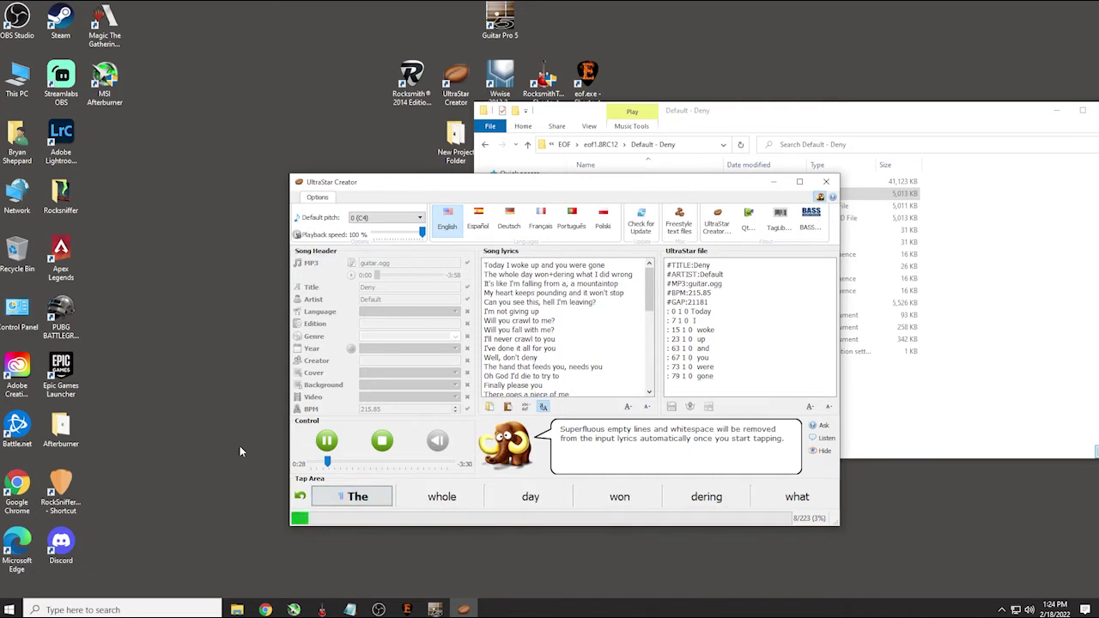
key(space)
key(space)
key(space)
key(space)
key(space)
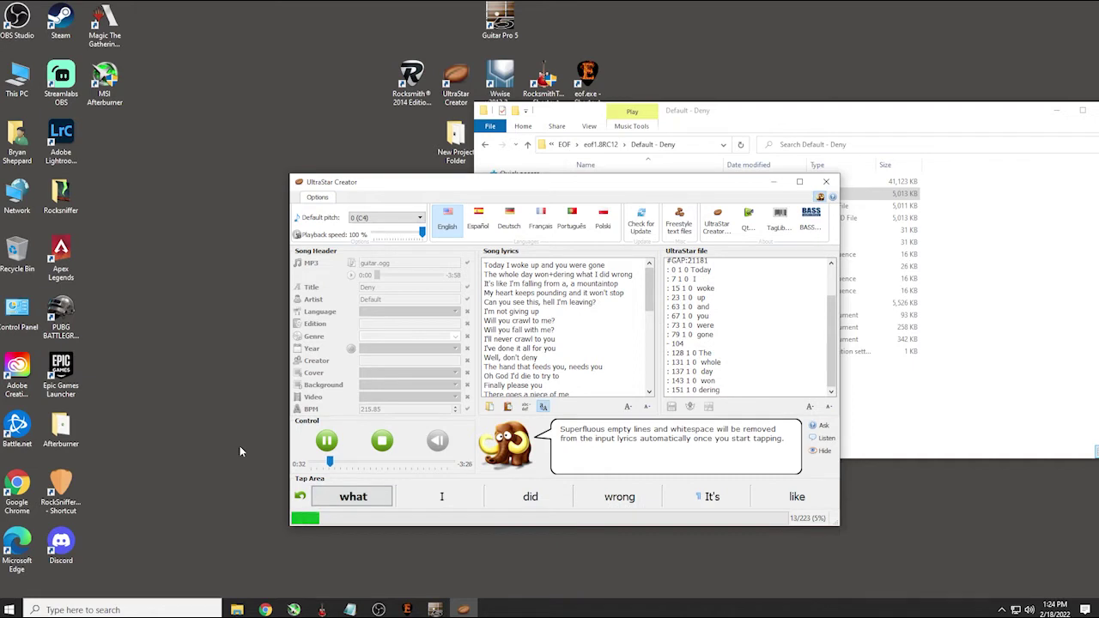
key(space)
key(space)
key(space)
key(space)
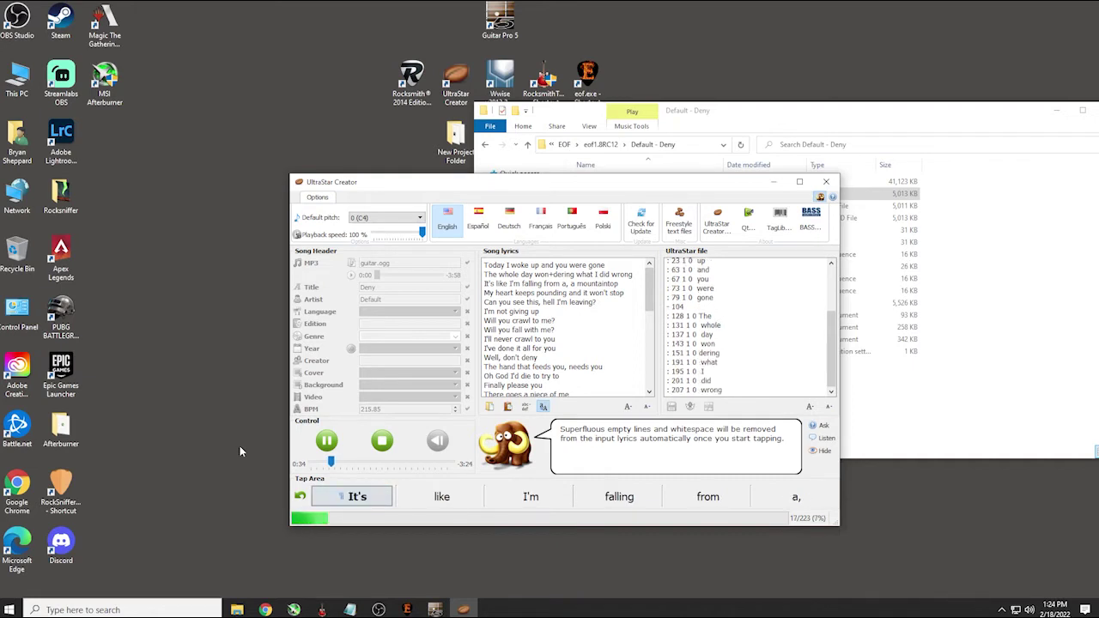
click(382, 440)
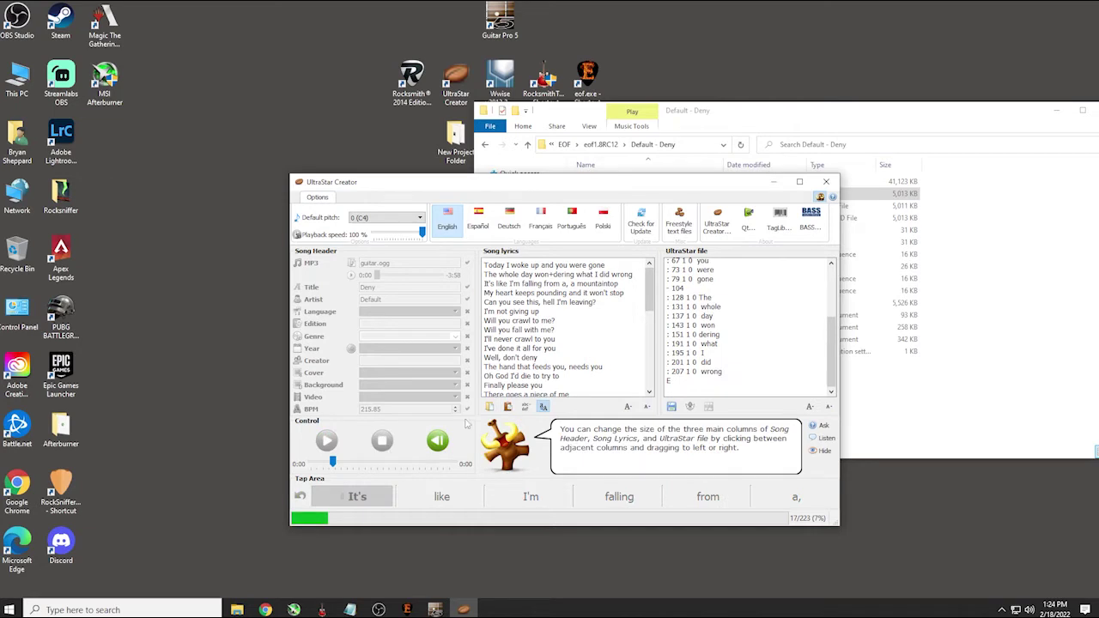
click(435, 443)
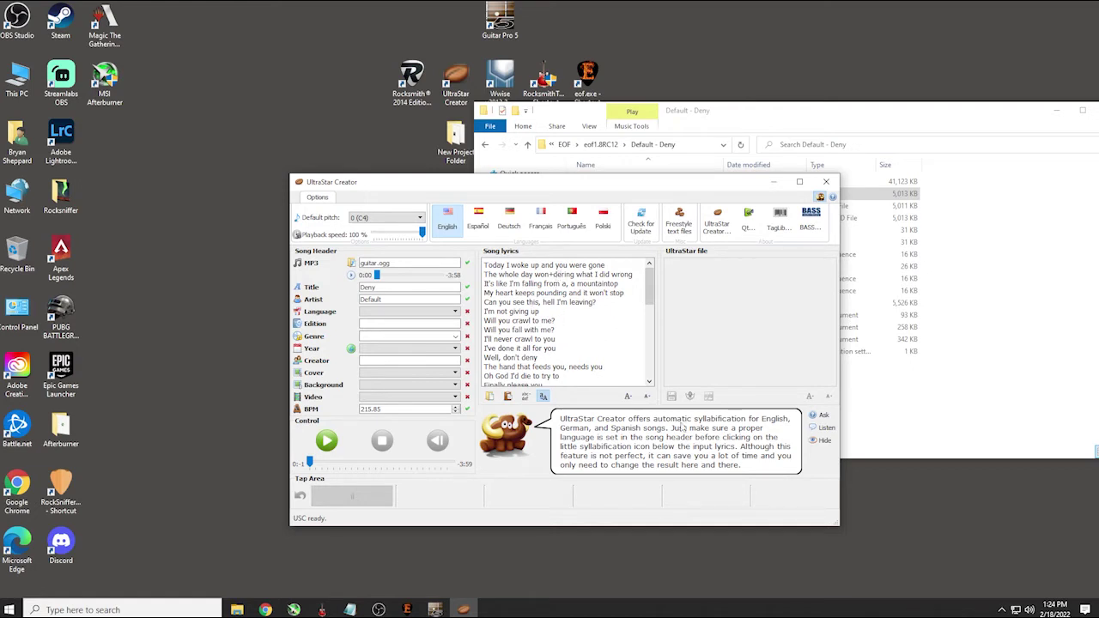
Mark the syllable breaks in the third to fifth lyric lines as "fall+ing", "moun+tain+top", "pound+ing" and "leav+ing"
click(531, 284)
text(+)
click(599, 284)
text(+)
click(559, 293)
text(+)
click(584, 302)
text(+)
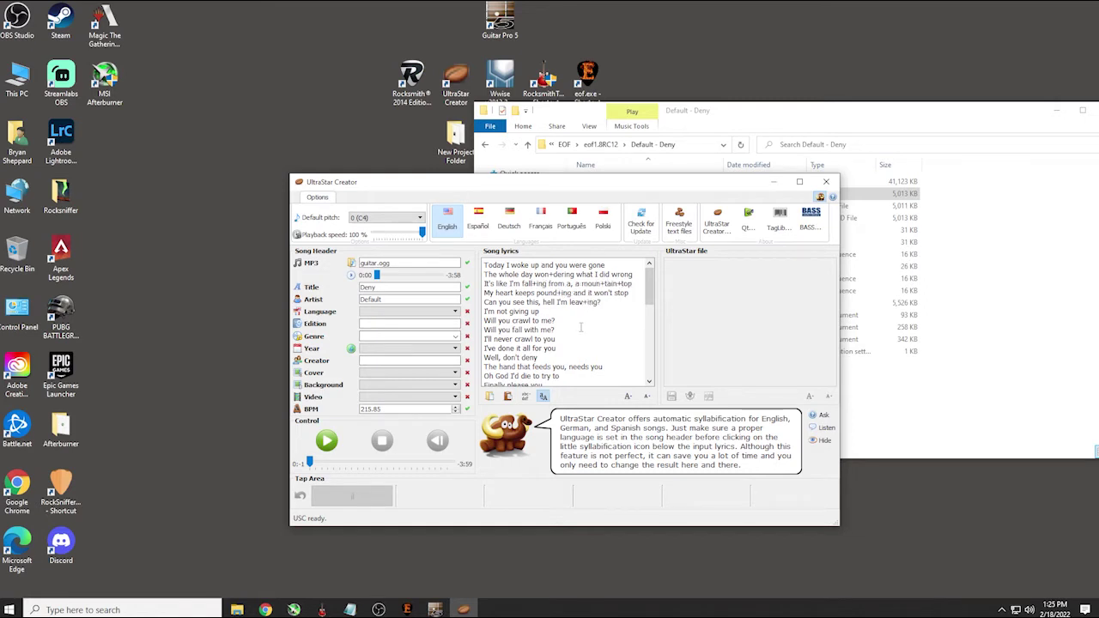
Mark the syllable breaks "giv+ing" and, in each "Finally please you" line, "Fin+ally"
scroll(566, 327, down, 3)
click(495, 300)
text(+)
scroll(533, 326, down, 3)
click(496, 318)
text(+)
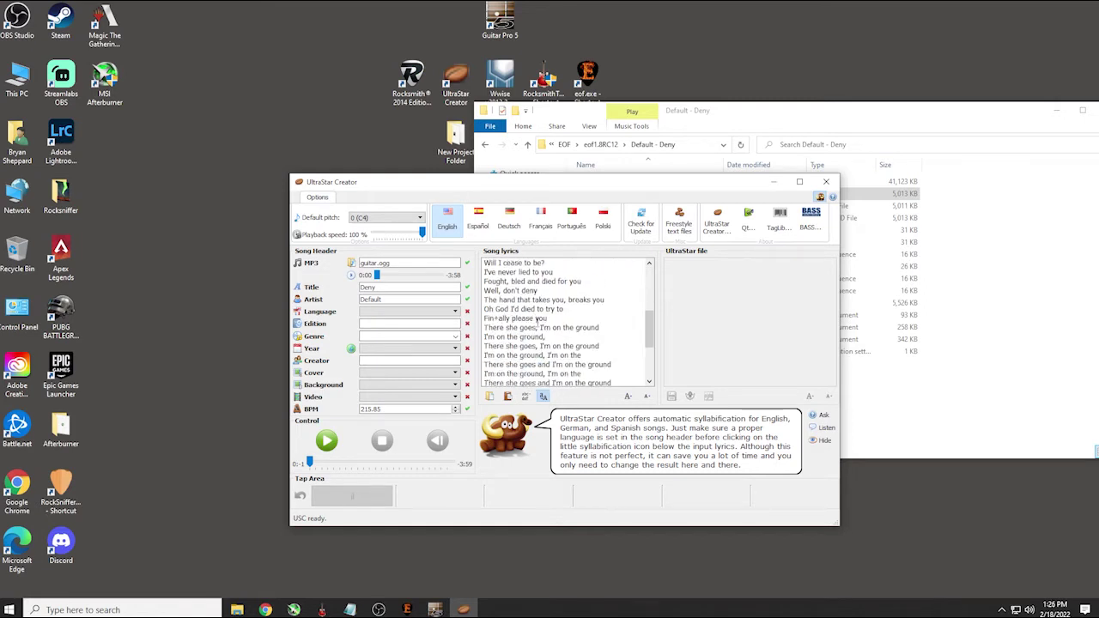
scroll(532, 326, down, 3)
Play the song and time every lyric syllable to the vocals, from "Today I woke up" through the final "I've done it all for you"
click(324, 442)
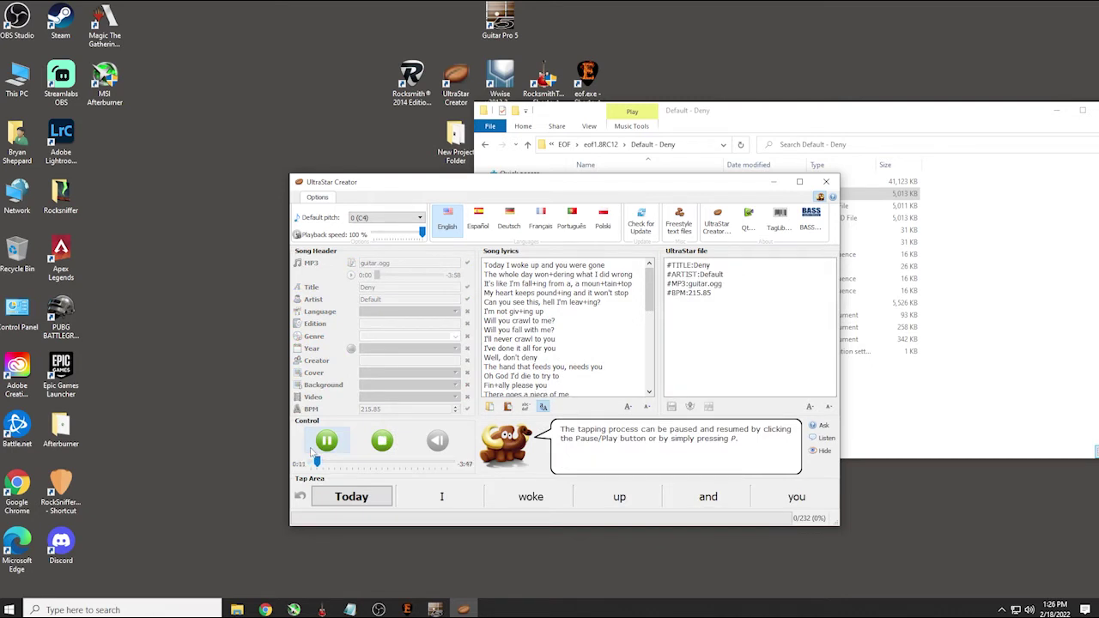
key(space)
key(space)
key(space)
key(space)
key(space)
key(space)
key(space)
key(space)
key(space)
key(space)
key(space)
key(space)
key(space)
key(space)
key(space)
key(space)
key(space)
key(space)
key(space)
key(space)
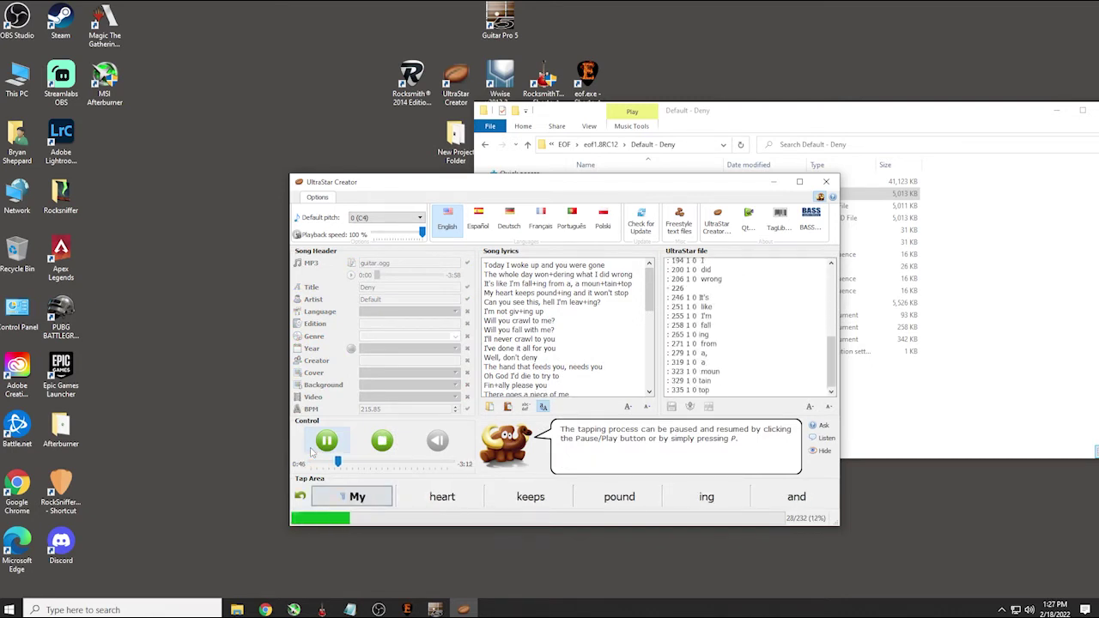
key(space)
key(space)
key(space)
key(space)
key(space)
key(space)
key(space)
key(space)
key(space)
key(space)
key(space)
key(space)
key(space)
key(space)
key(space)
key(space)
key(space)
key(space)
key(space)
key(space)
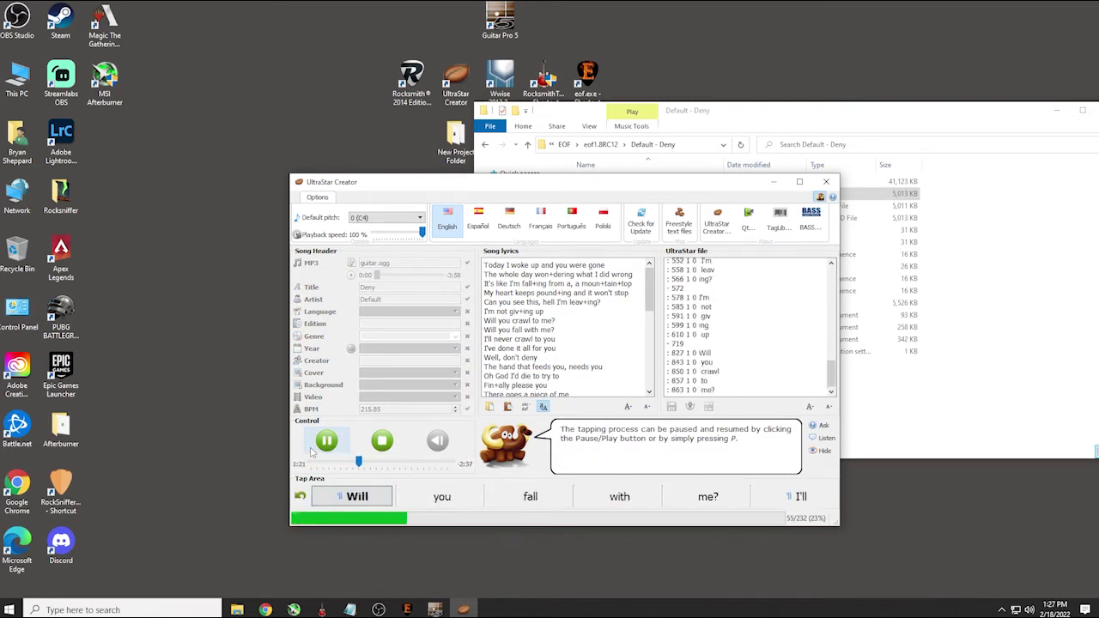
key(space)
key(space)
key(space)
key(space)
key(space)
key(space)
key(space)
key(space)
key(space)
key(space)
key(space)
key(space)
key(space)
key(space)
key(space)
key(space)
key(space)
key(space)
key(space)
key(space)
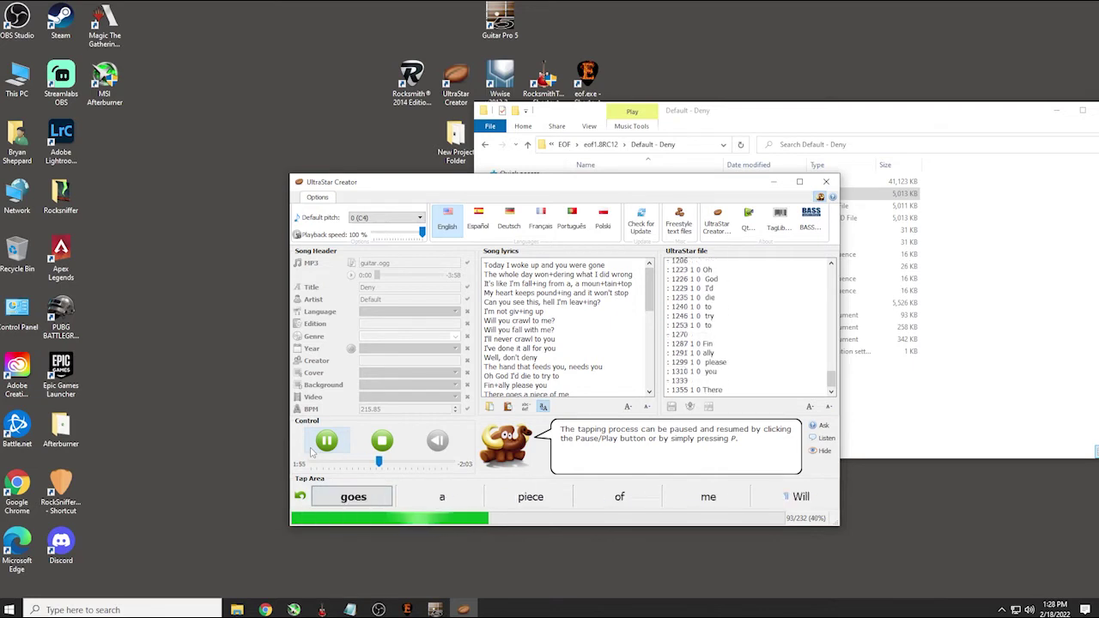
key(space)
key(space)
key(space)
key(space)
key(space)
key(space)
key(space)
key(space)
key(space)
key(space)
key(space)
key(space)
key(space)
key(space)
key(space)
key(space)
key(space)
key(space)
key(space)
key(space)
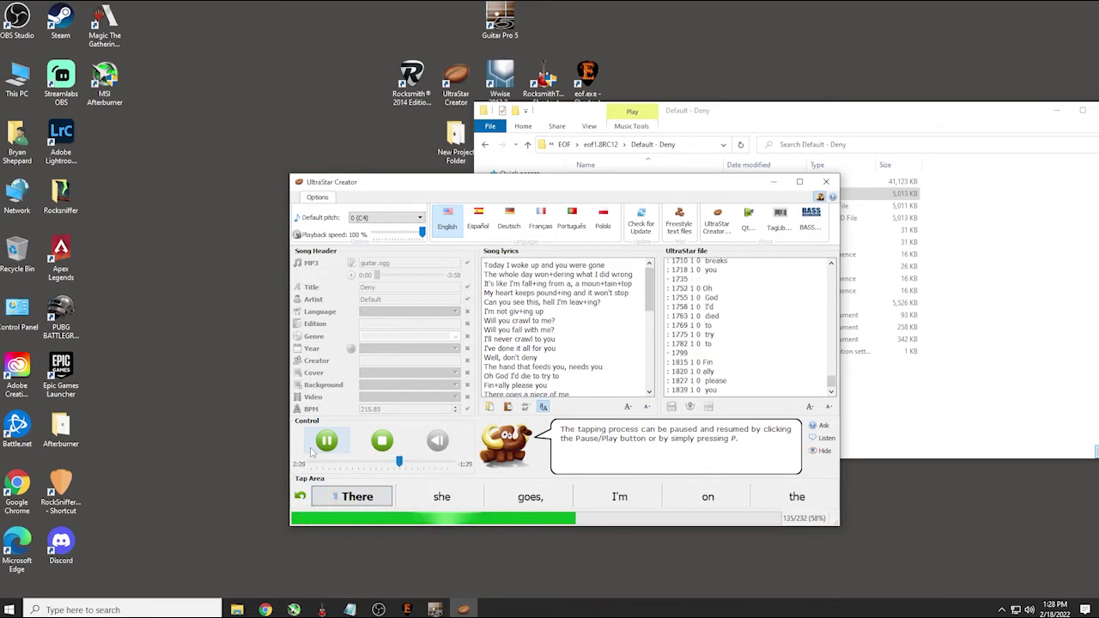
key(space)
key(space)
key(space)
key(space)
key(space)
key(space)
key(space)
key(space)
key(space)
key(space)
key(space)
key(space)
key(space)
key(space)
key(space)
key(space)
key(space)
key(space)
key(space)
key(space)
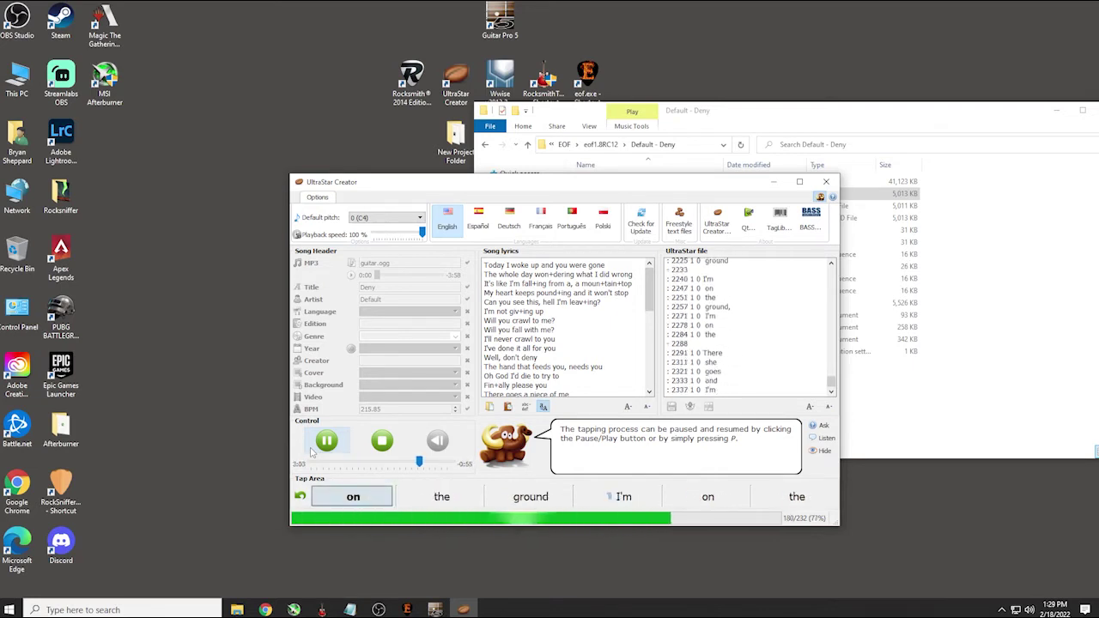
key(space)
key(space)
key(space)
key(space)
key(space)
key(space)
key(space)
key(space)
key(space)
key(space)
key(space)
key(space)
key(space)
key(space)
key(space)
key(space)
key(space)
key(space)
key(space)
key(space)
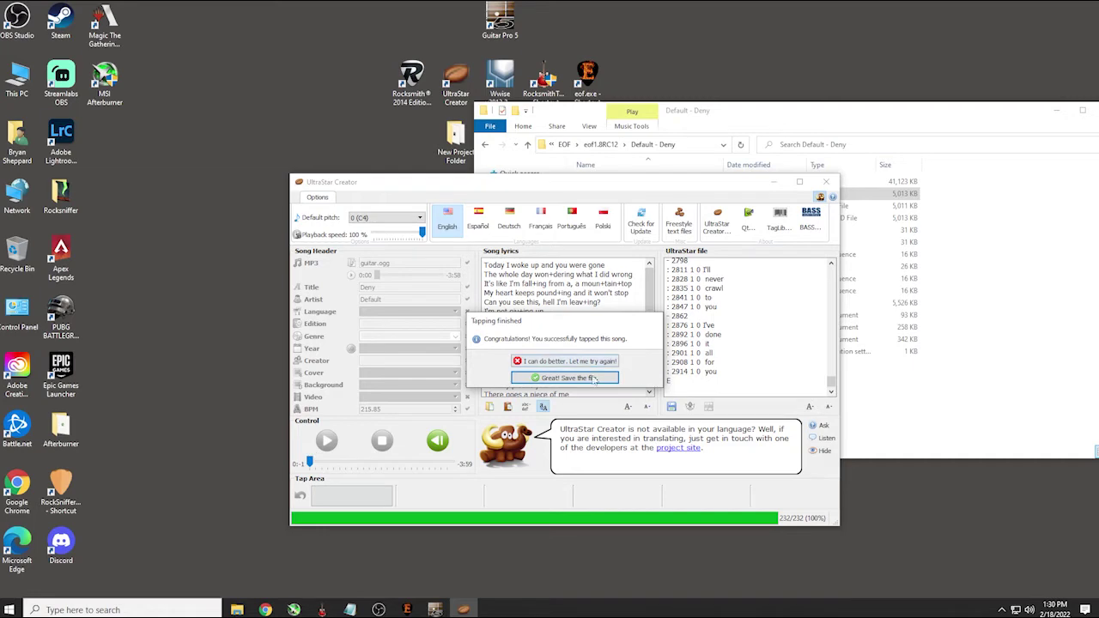
Save the timed lyrics as "Default - Deny.txt" in the "Default - Deny" folder inside EOF's eof1.8RC12 folder
click(562, 381)
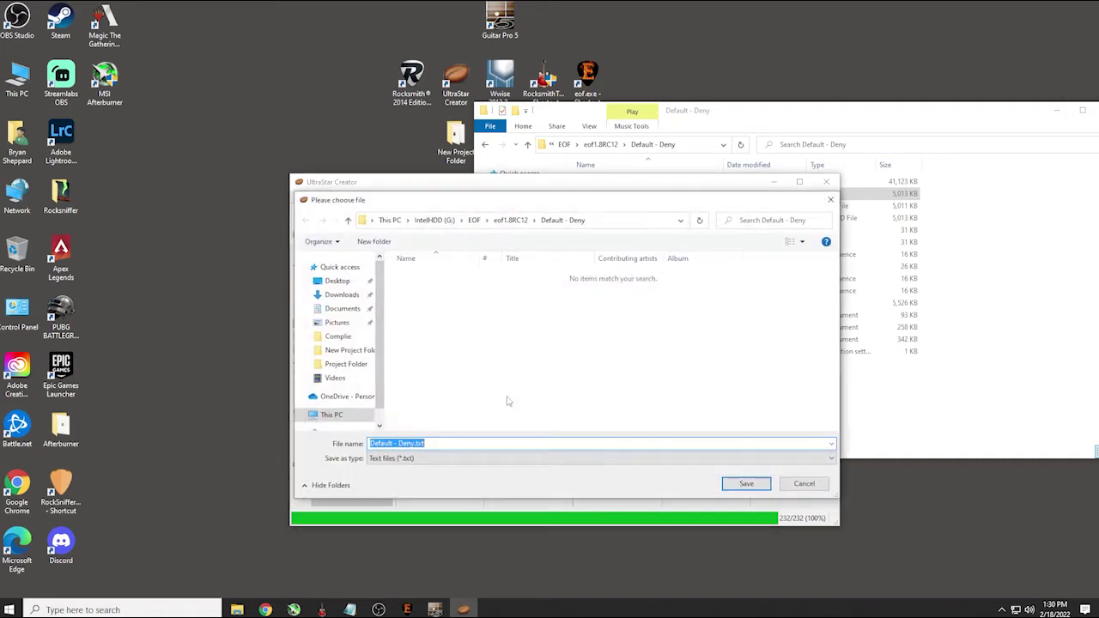
click(348, 283)
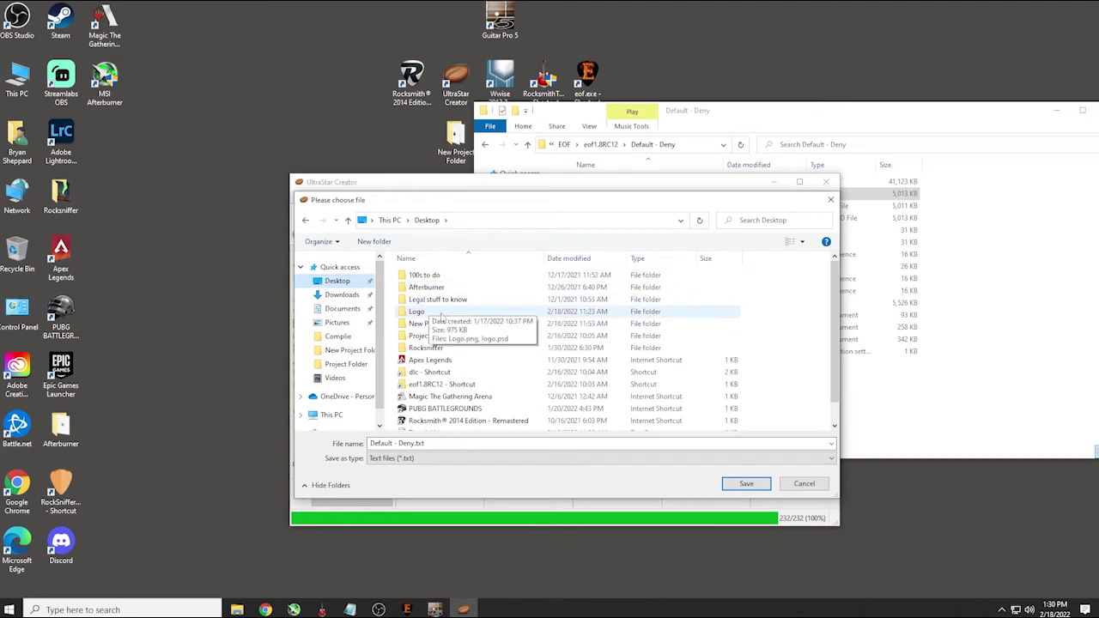
double_click(441, 384)
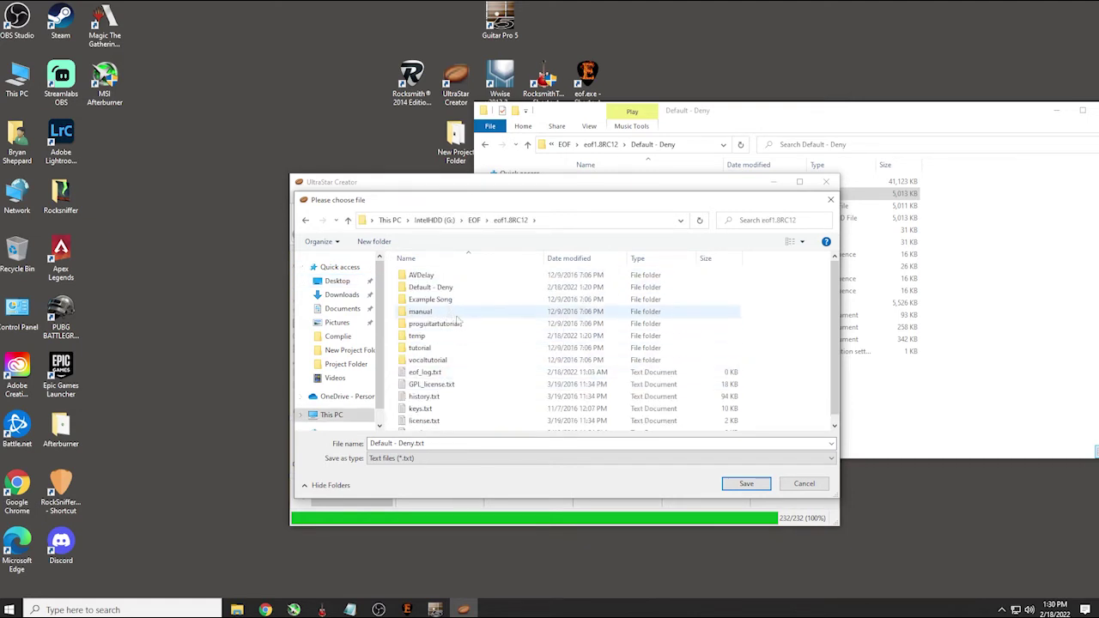
scroll(465, 337, down, 1)
scroll(464, 336, up, 1)
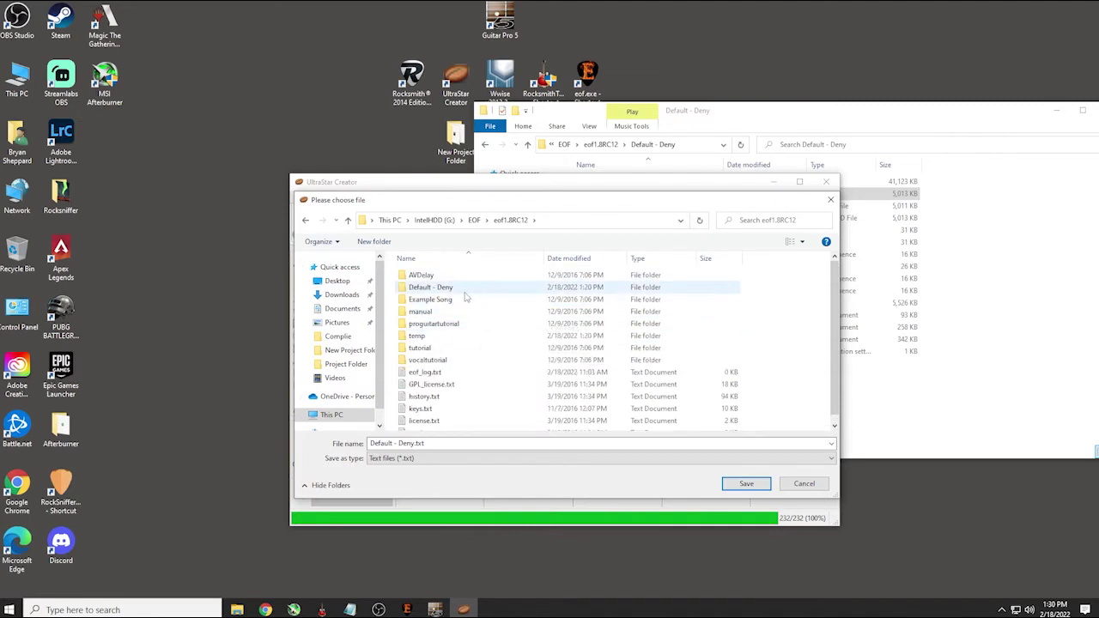
double_click(438, 287)
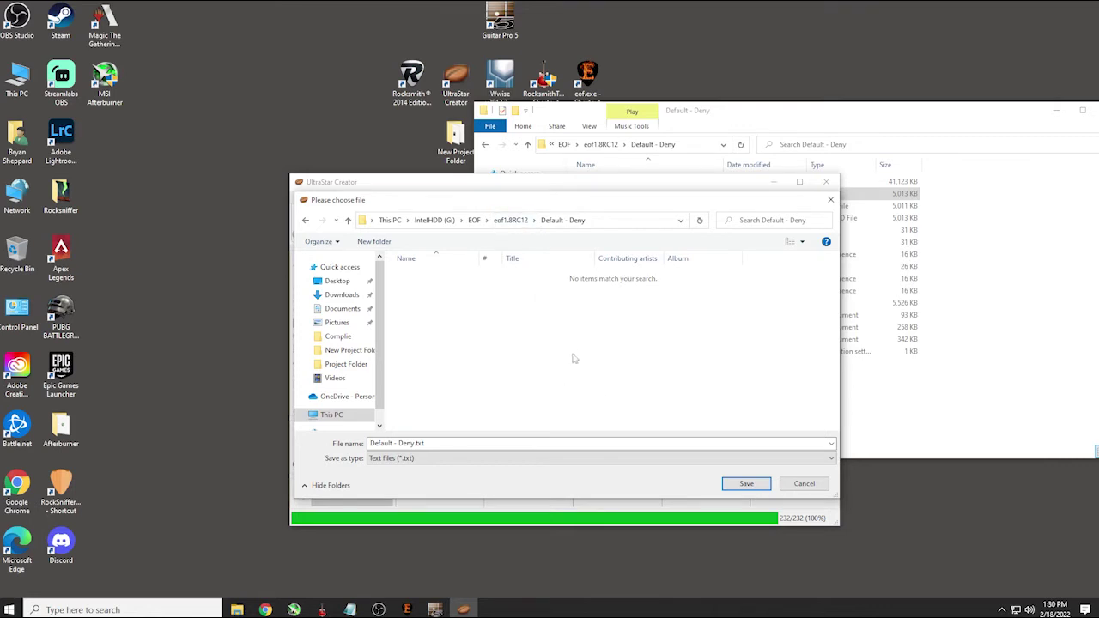
click(743, 484)
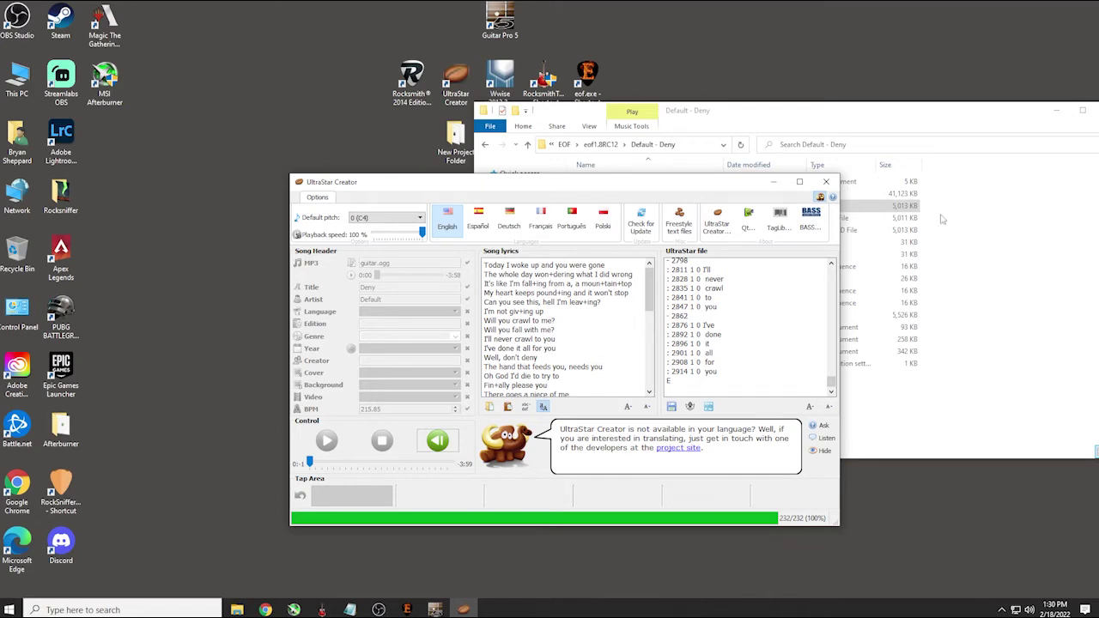
Close UltraStar Creator and clear the file selection in the "Default - Deny" project folder
click(826, 182)
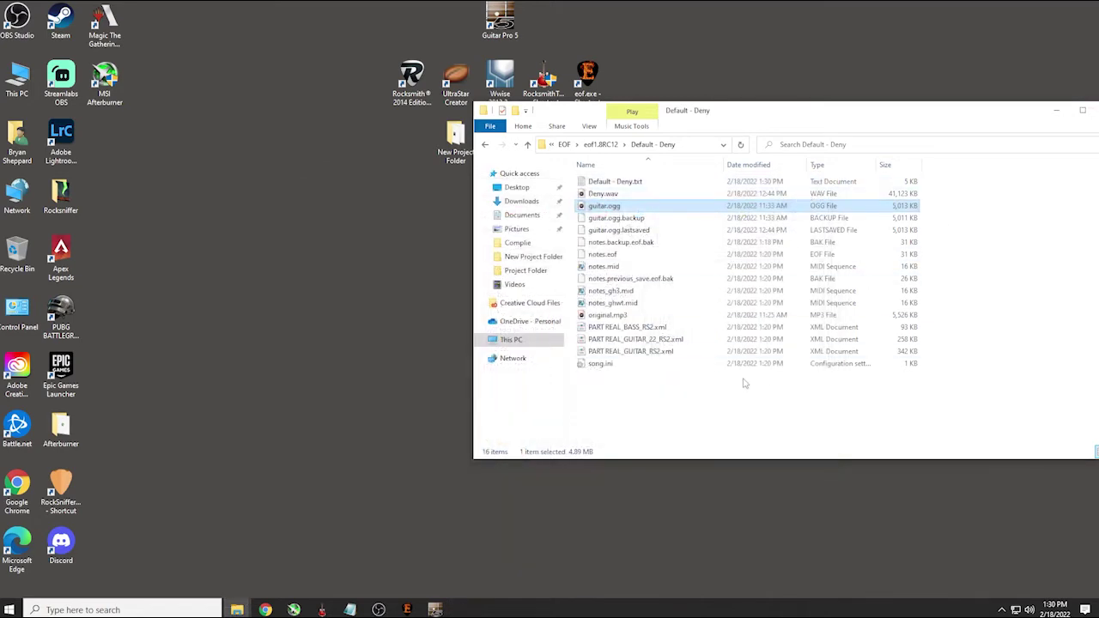
click(656, 434)
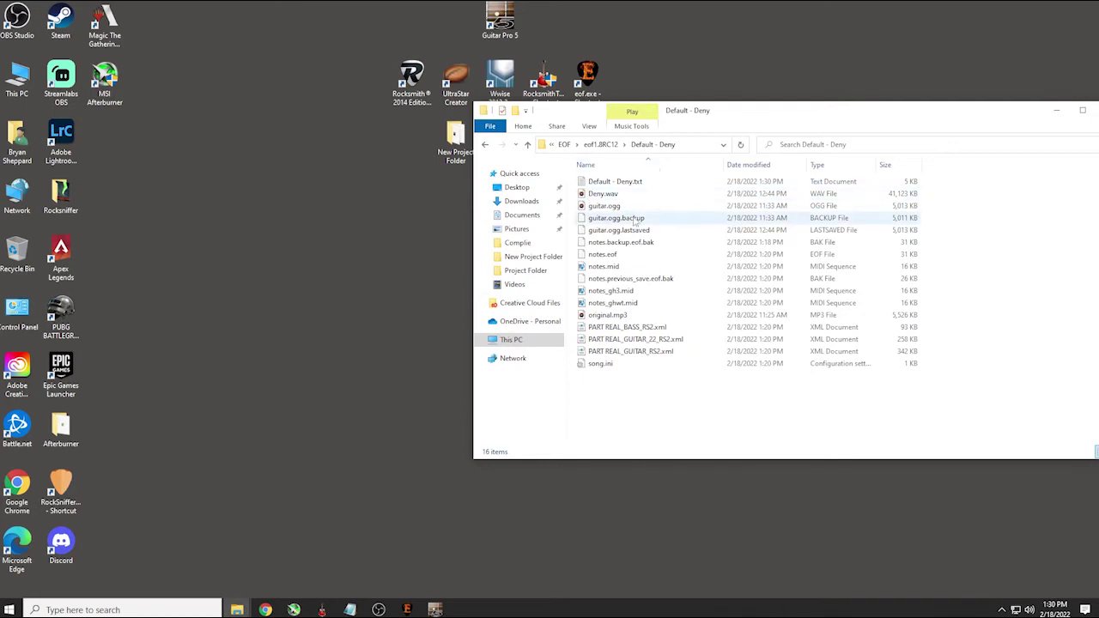
drag(635, 378, 579, 163)
click(672, 401)
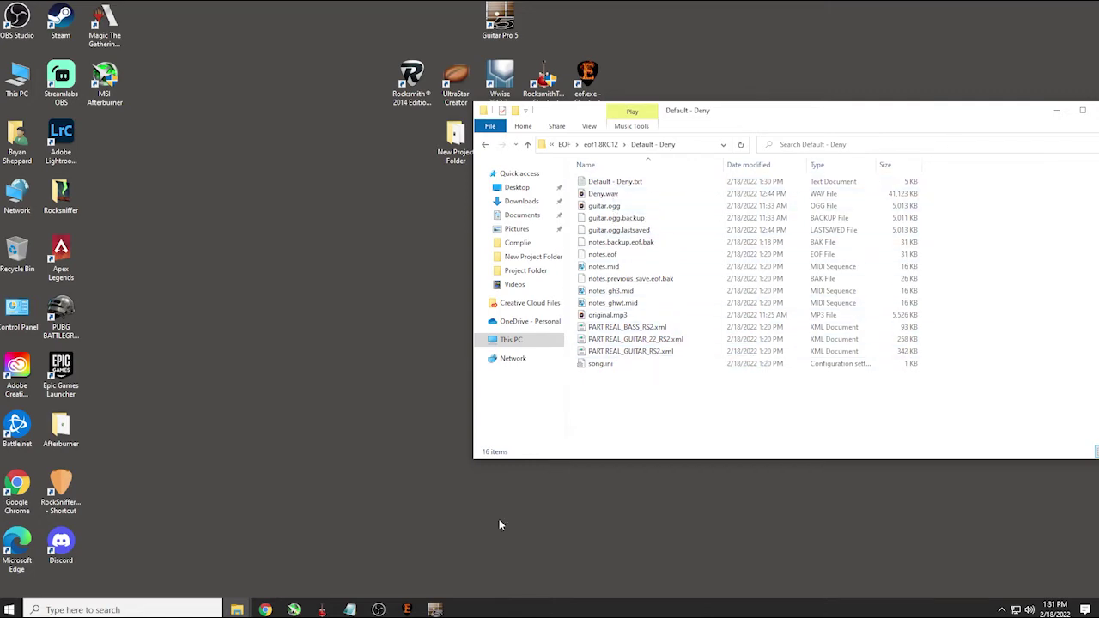
Switch to the song project in EOF and make PART VOCALS the active track
click(407, 610)
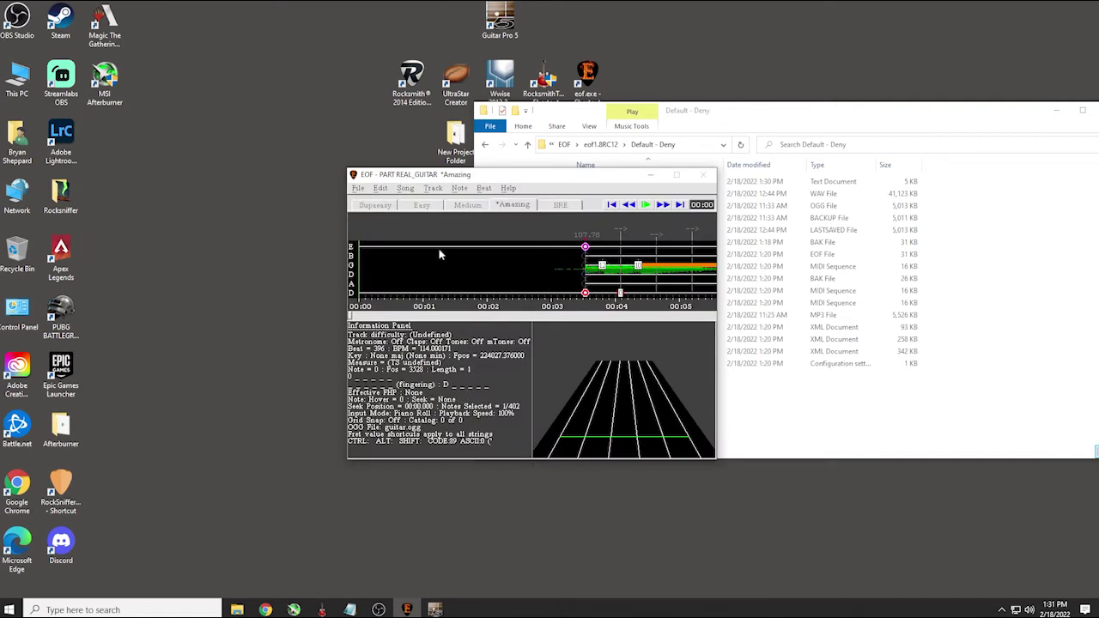
click(416, 189)
mouse_move(418, 214)
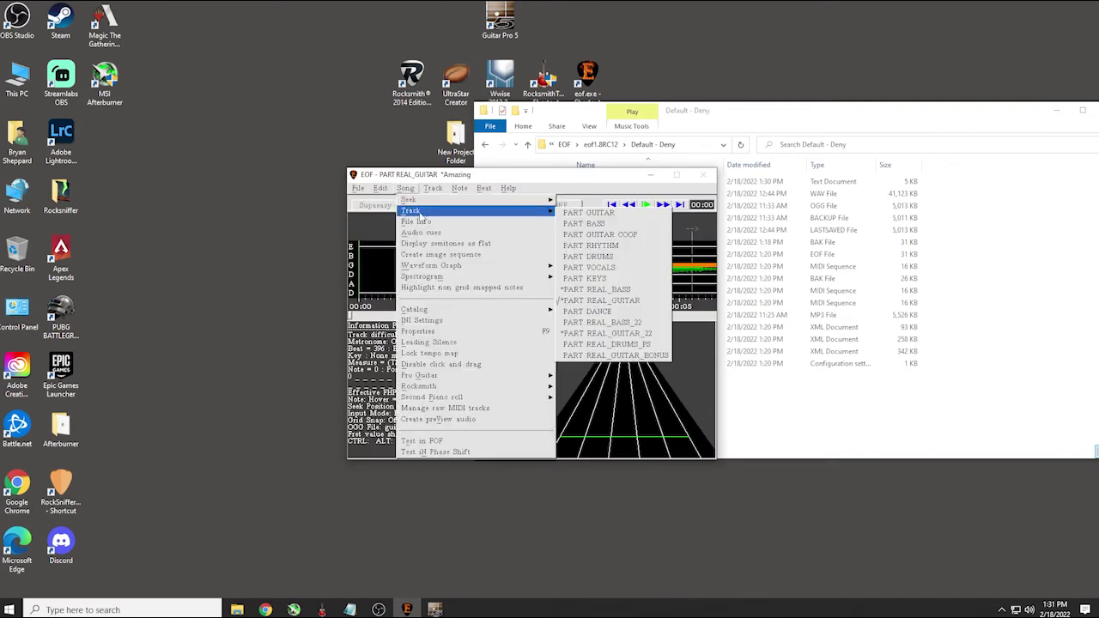
click(618, 271)
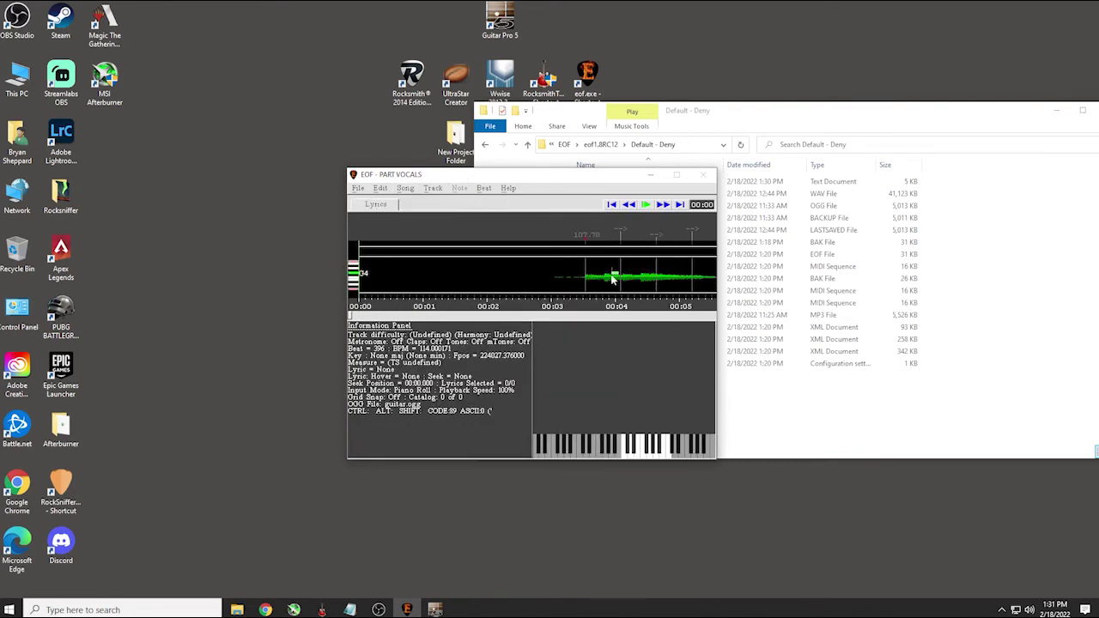
Import the lyric file "Default - Deny.txt" into the PART VOCALS track
click(357, 188)
mouse_move(444, 271)
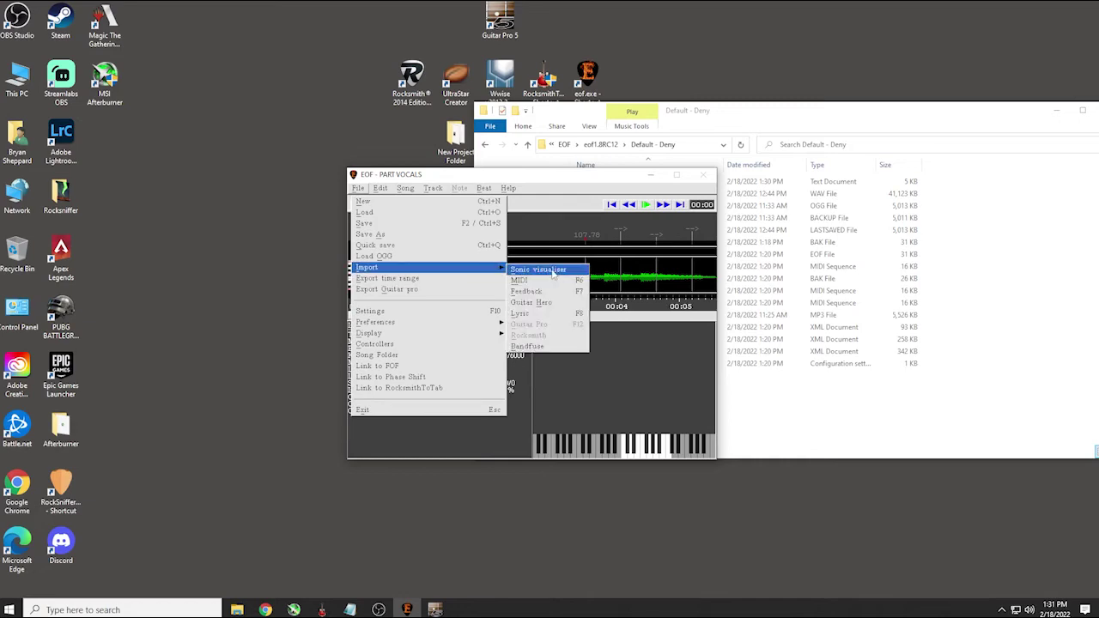
click(556, 317)
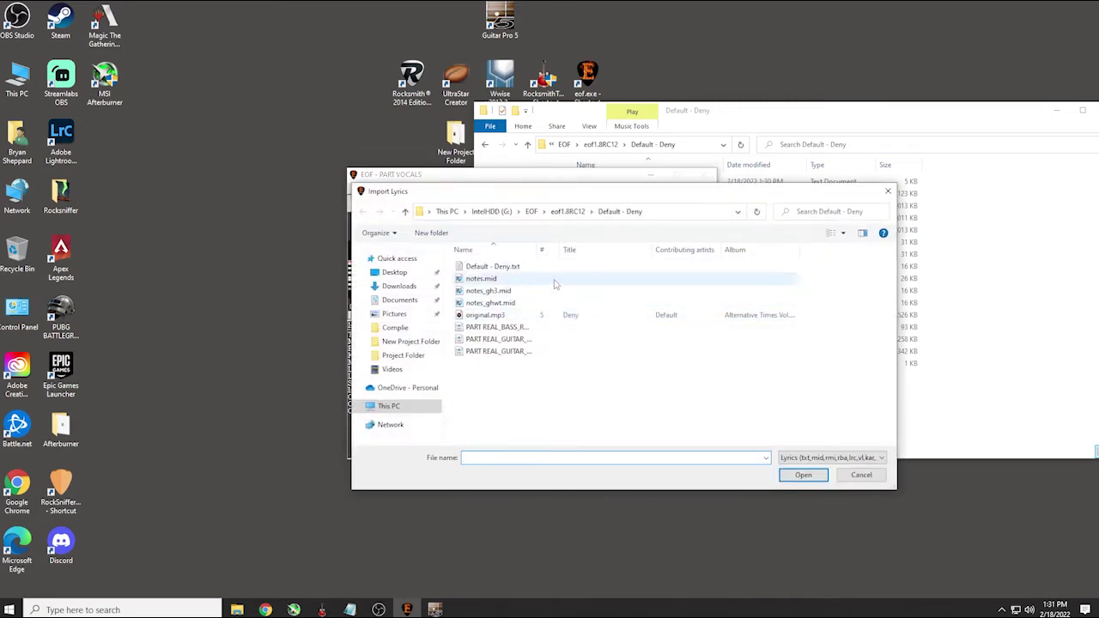
click(518, 269)
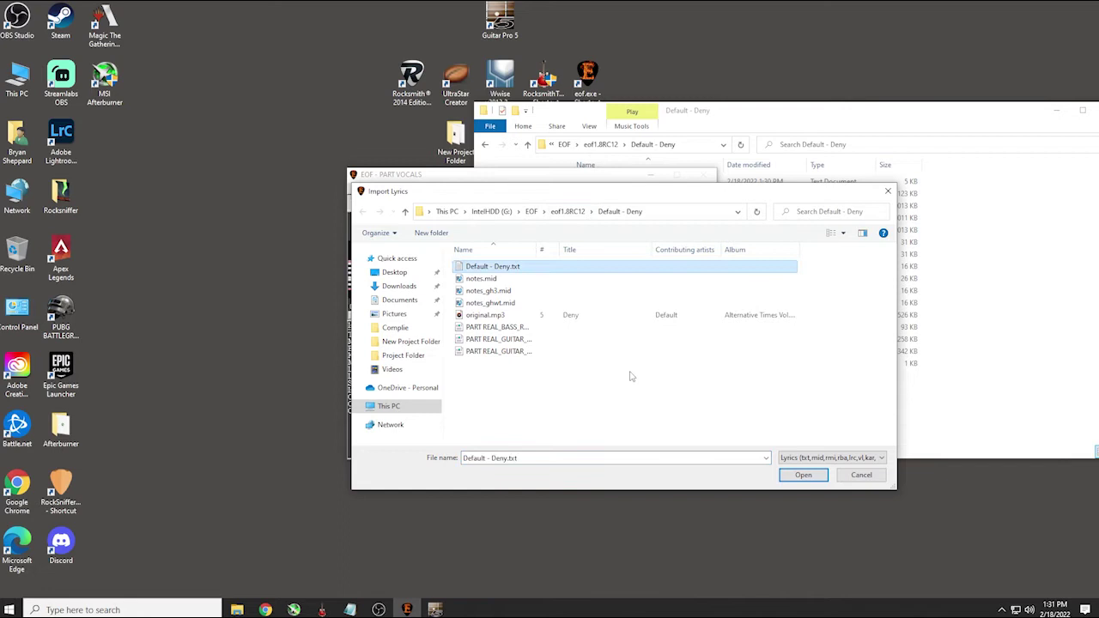
click(810, 476)
Play the song from about 0:20 to check the timing of the imported lyrics in the first lines
key(Right)
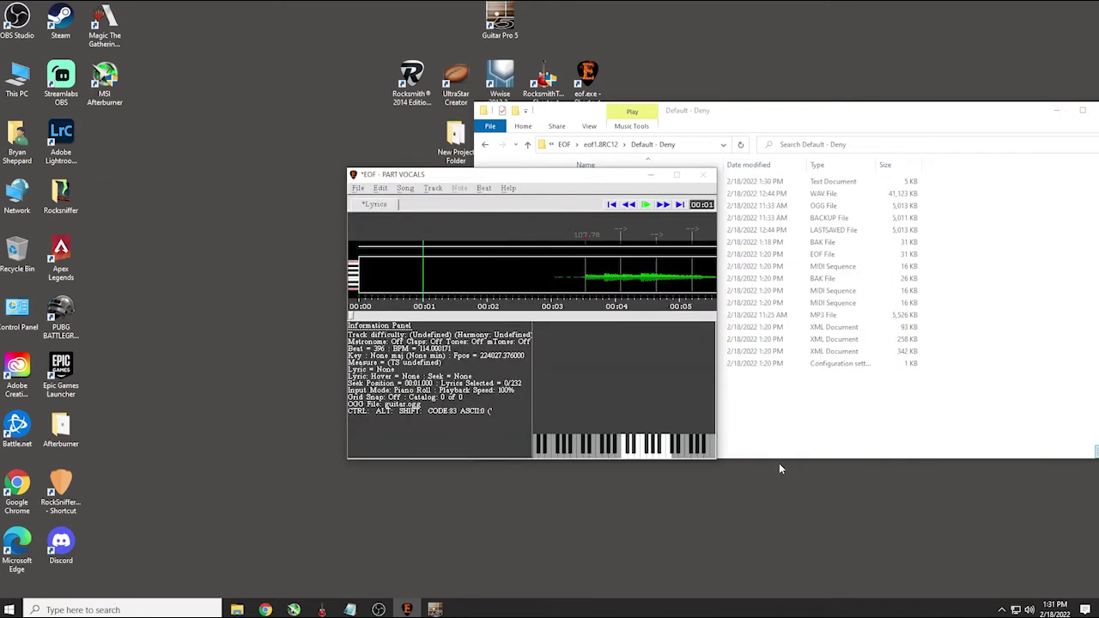
key(Right)
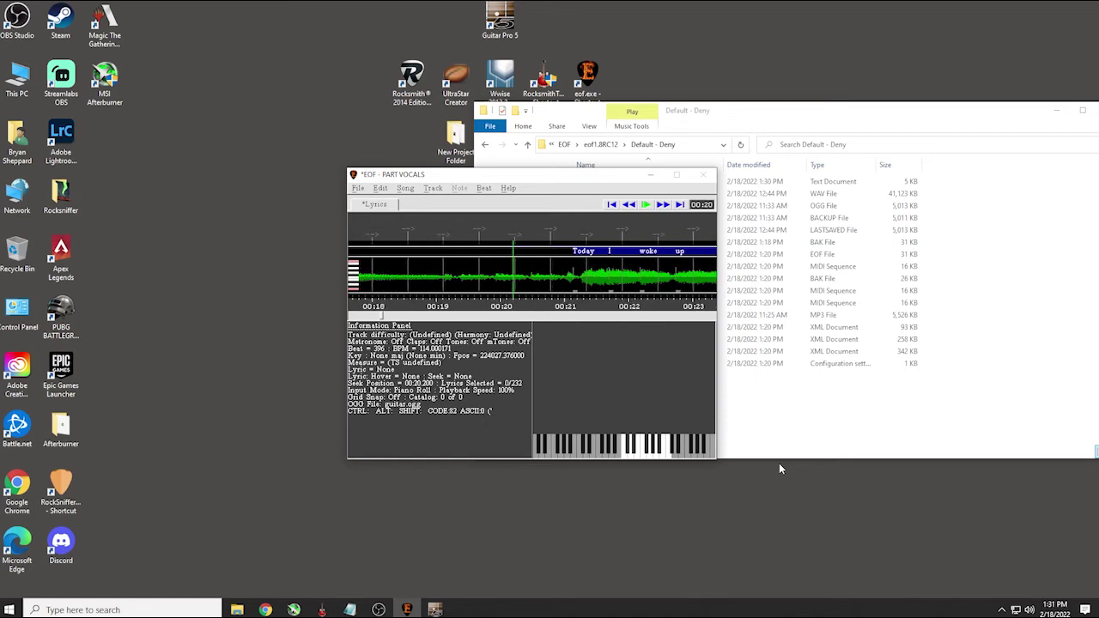
key(space)
key(space)
key(space)
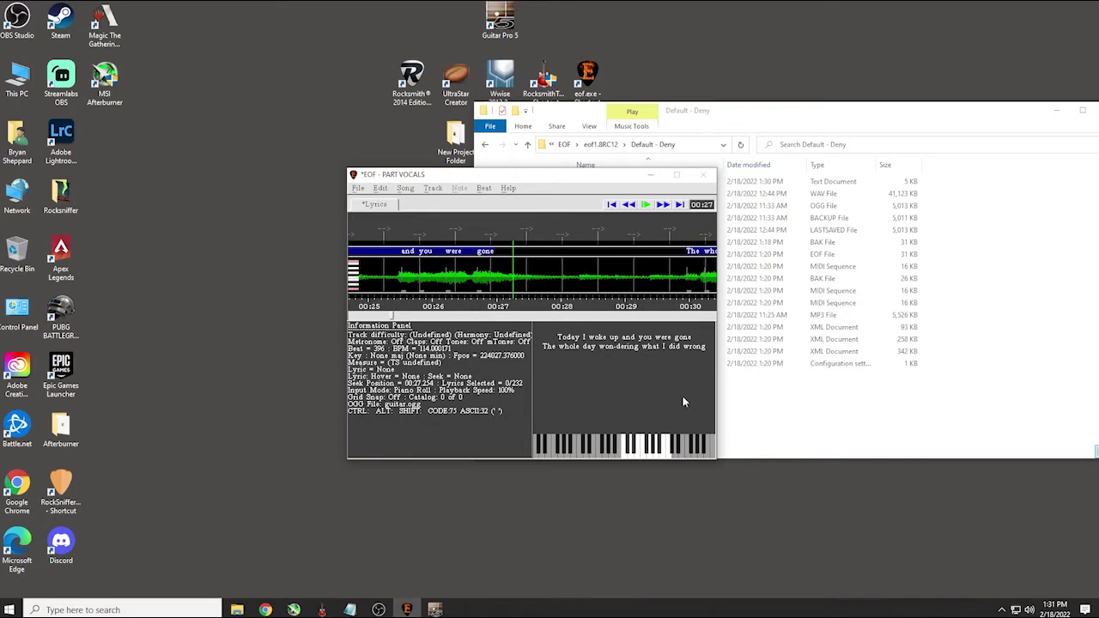
Save the project without updating the tone definitions or writing pitchless lyrics as playable freestyle, and accept automatically created fret hand positions
click(356, 188)
click(373, 221)
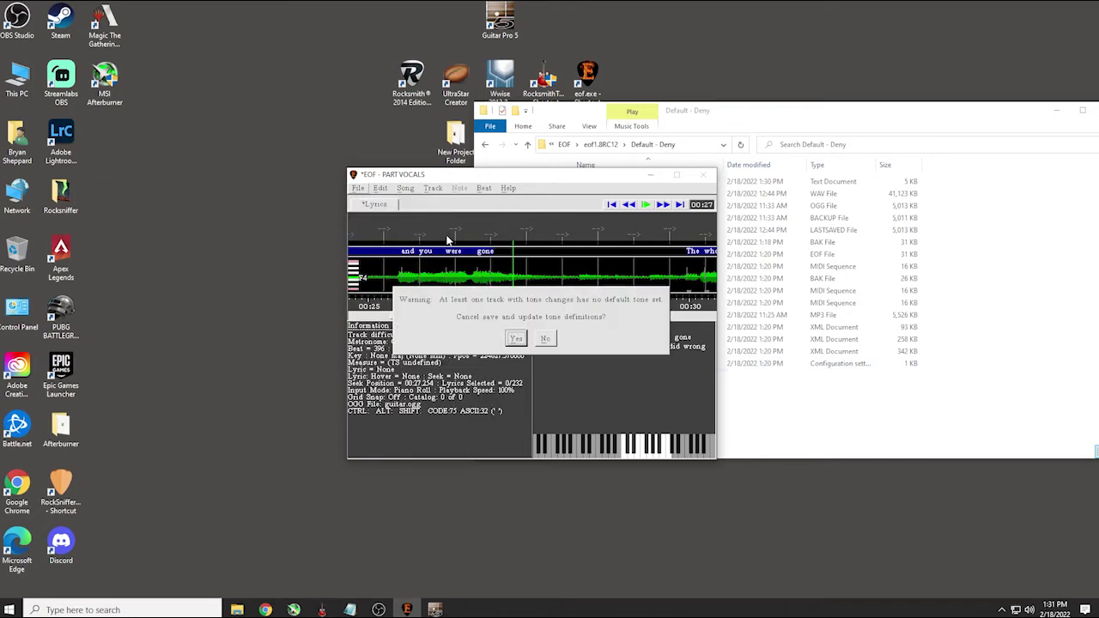
click(550, 340)
click(515, 338)
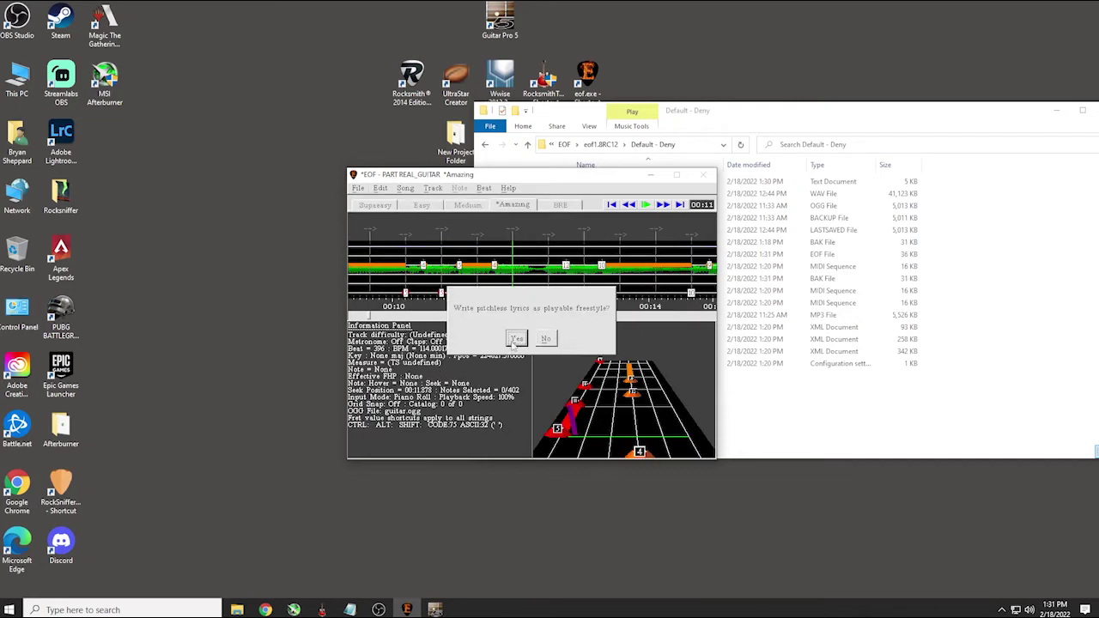
click(547, 339)
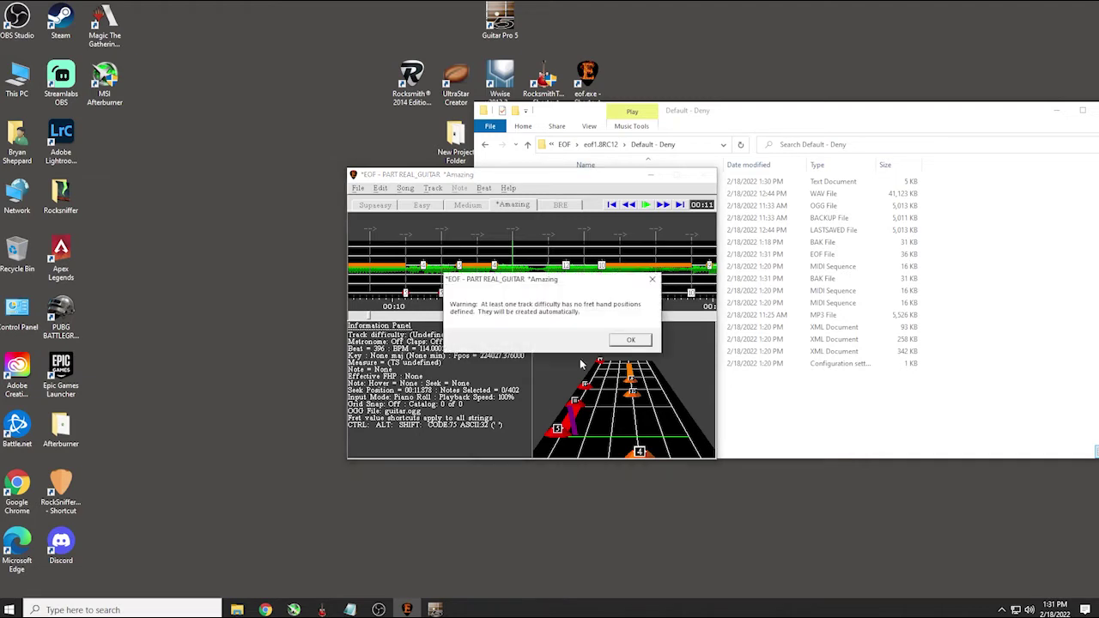
click(646, 340)
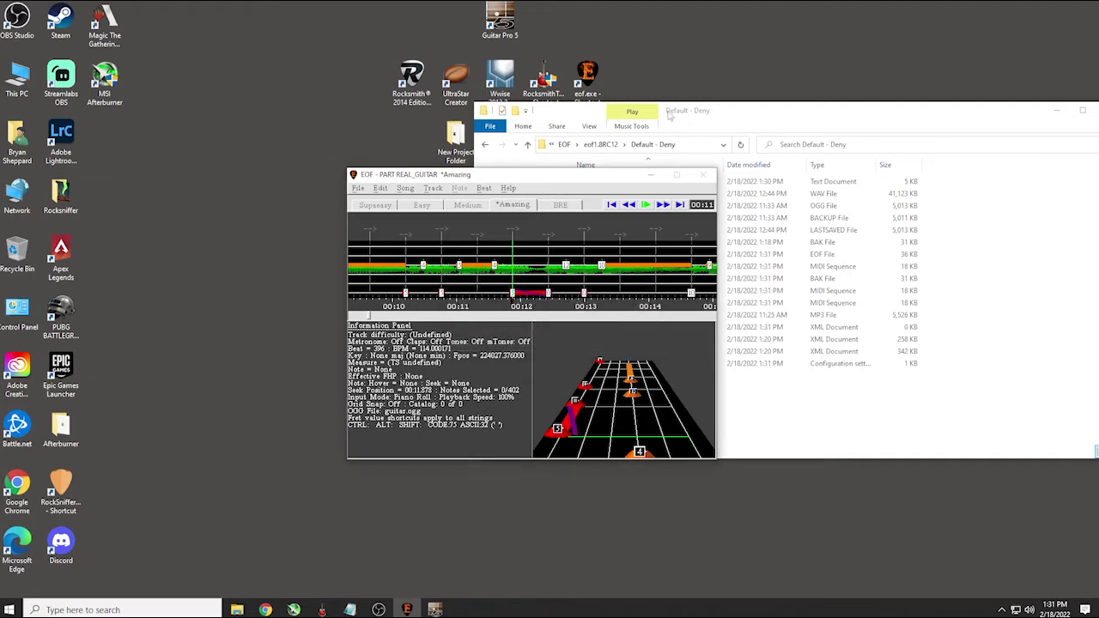
click(850, 404)
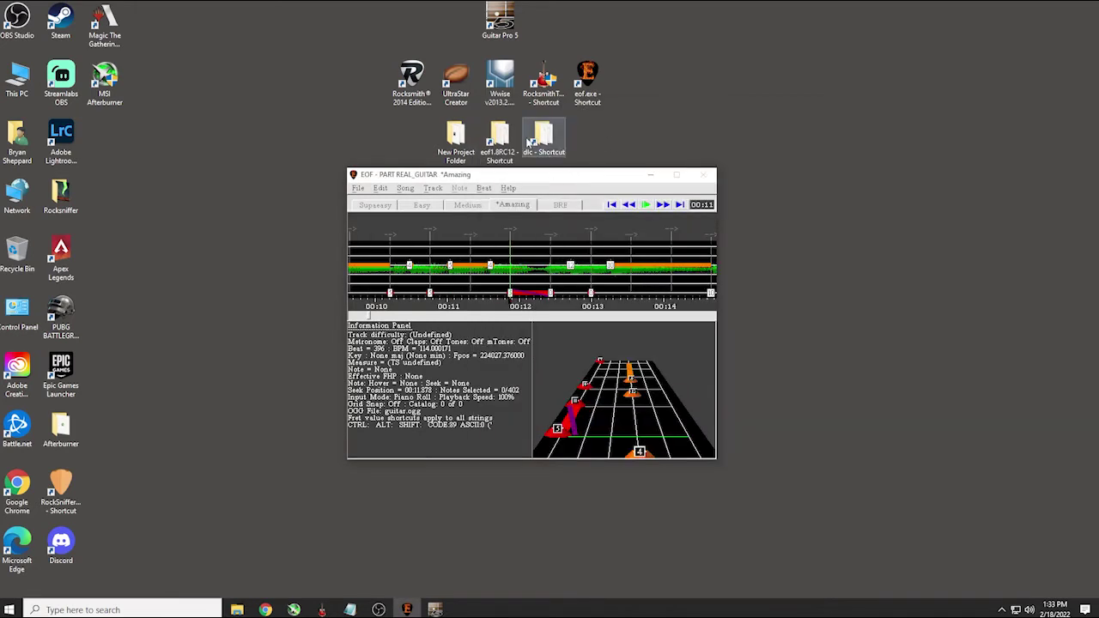
Examine the Rocksmith arrangement type and other track options available for PART REAL_GUITAR
click(434, 188)
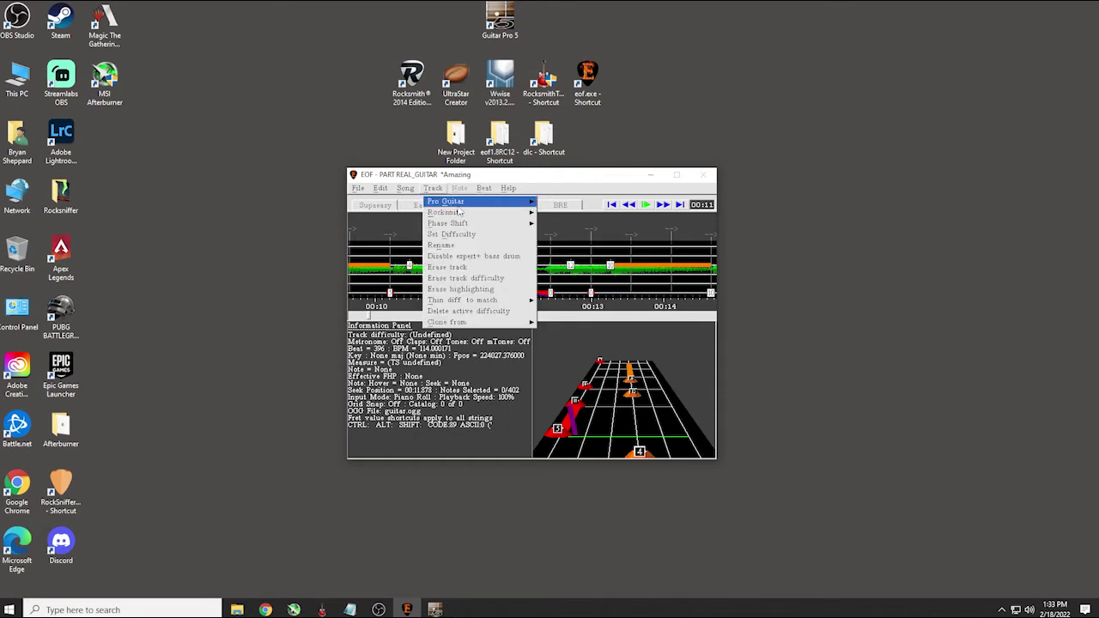
mouse_move(474, 213)
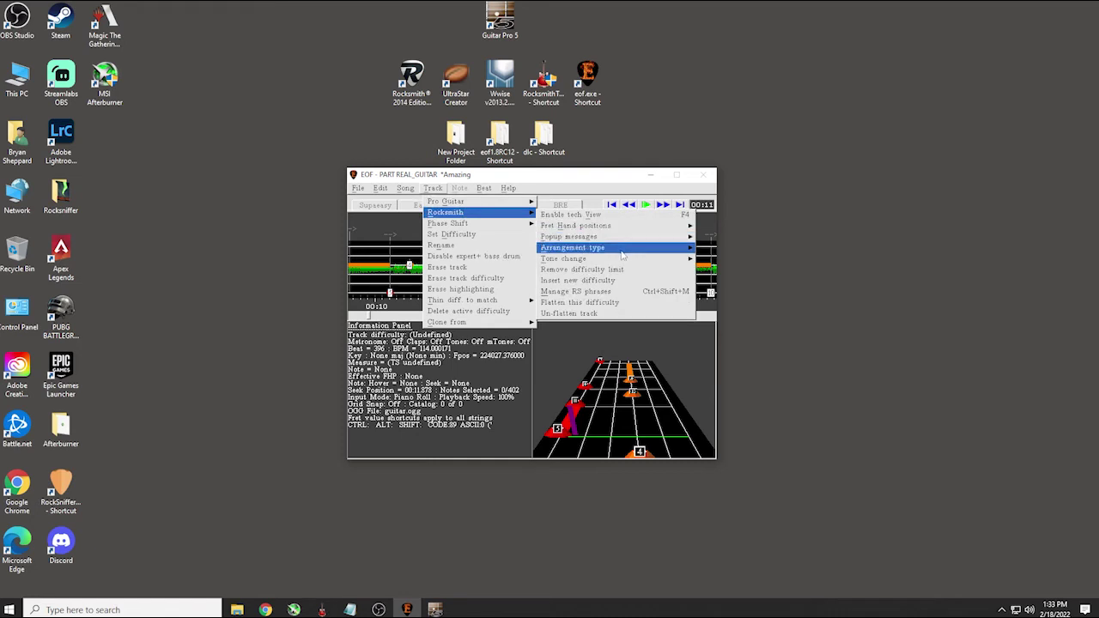
mouse_move(620, 250)
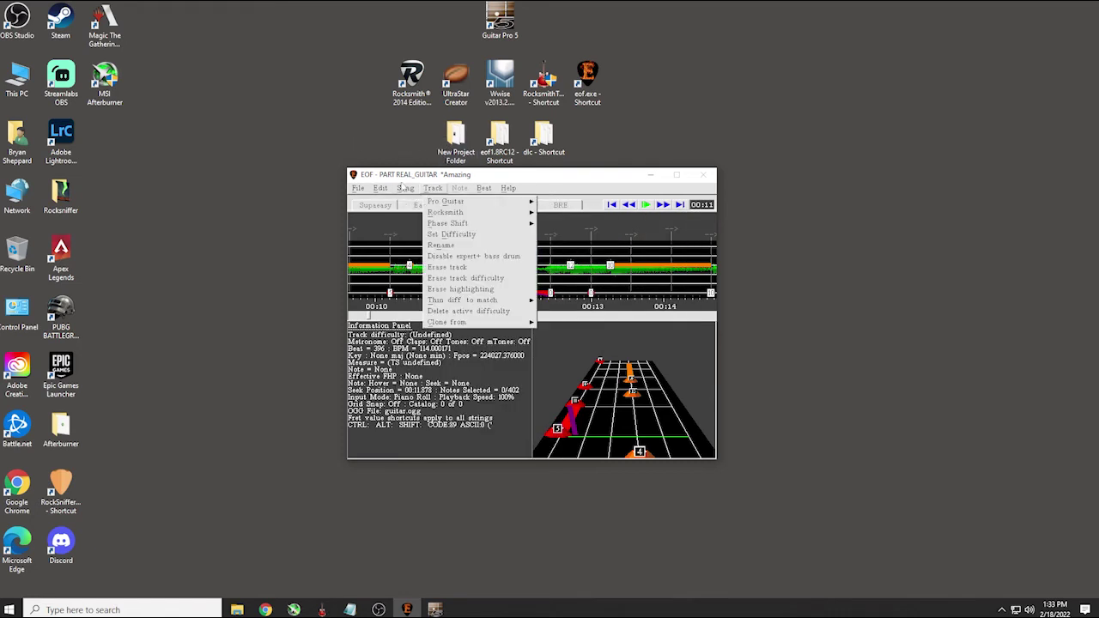
mouse_move(405, 188)
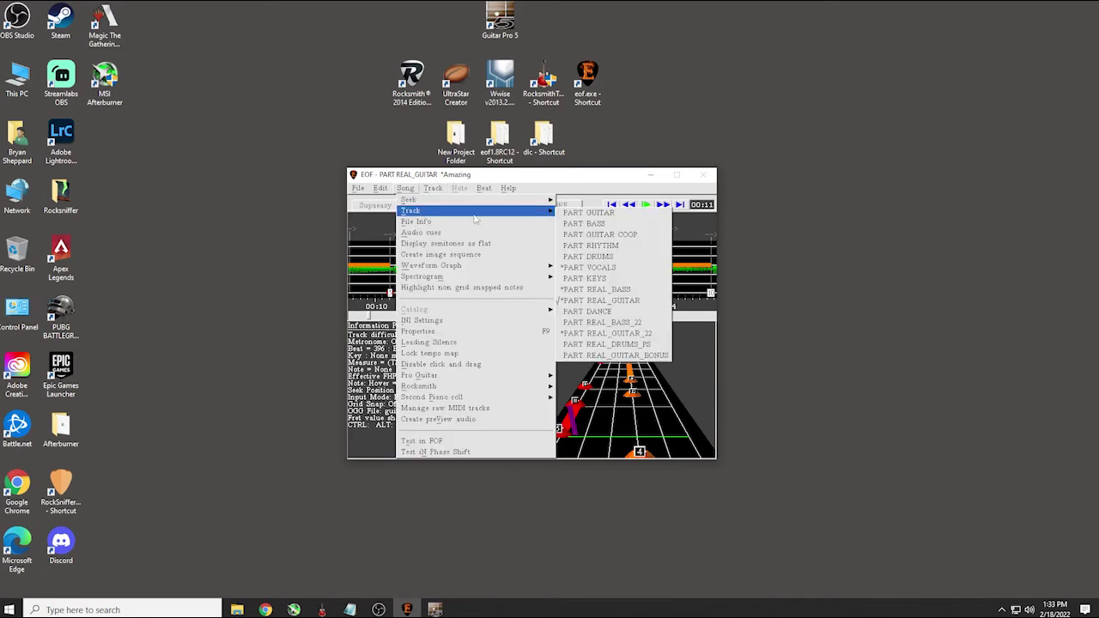
mouse_move(526, 211)
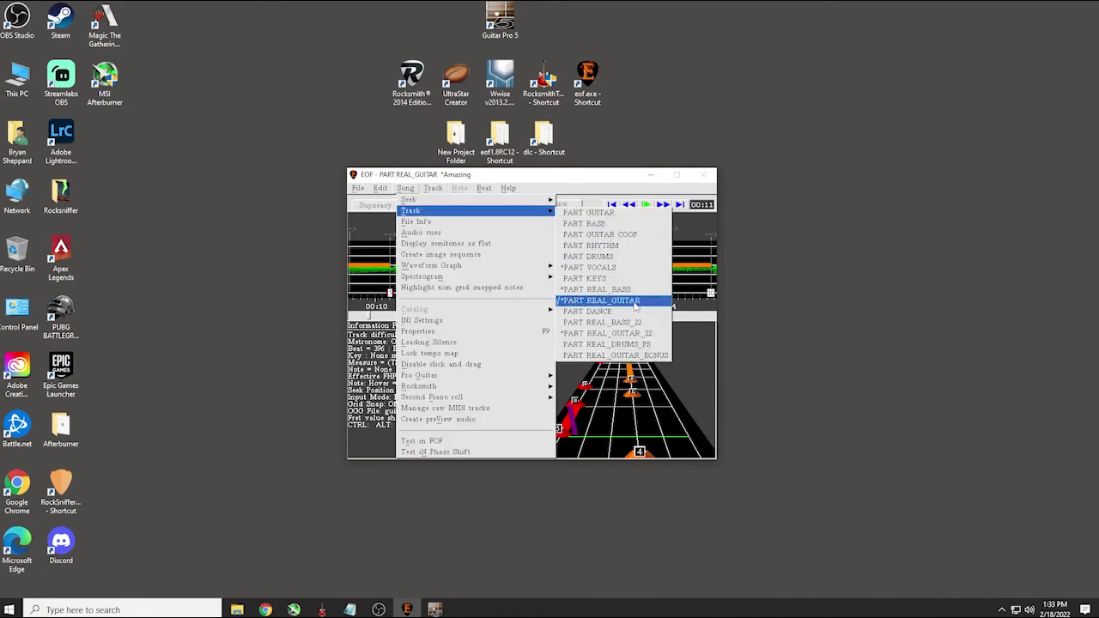
click(433, 189)
click(433, 189)
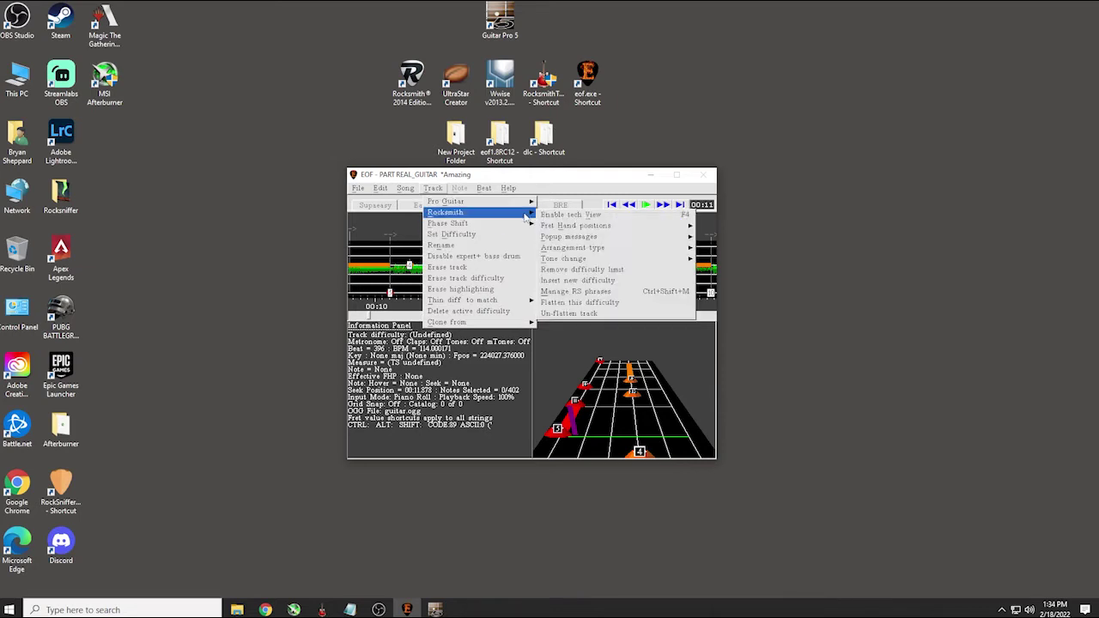
mouse_move(582, 251)
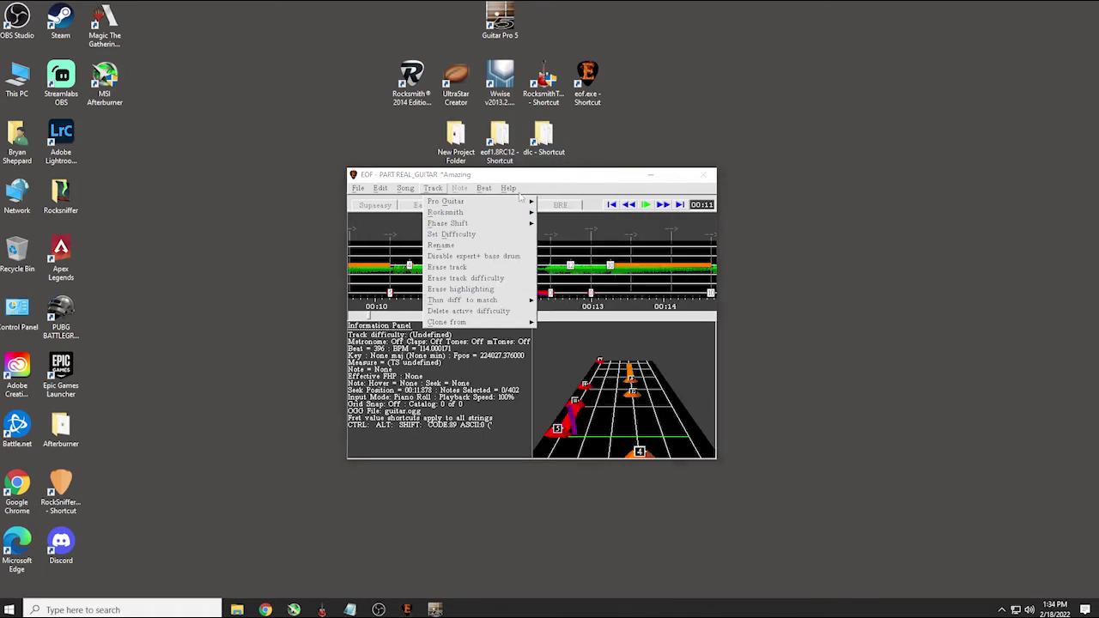
click(442, 187)
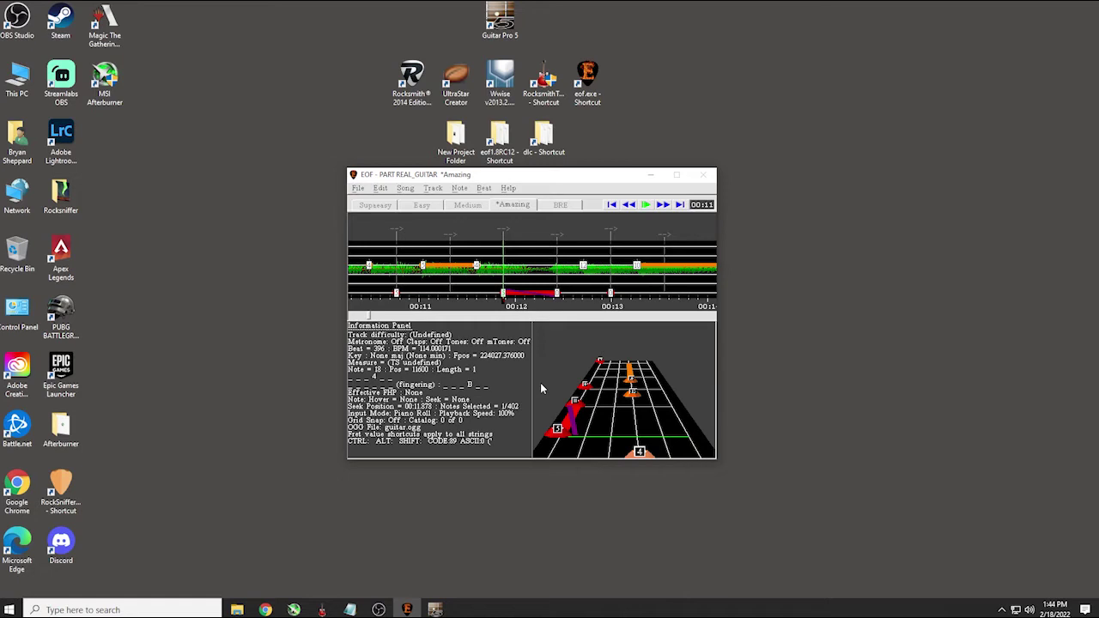
Review the pro guitar note properties of the selected PART REAL_GUITAR note without changing them
key(n)
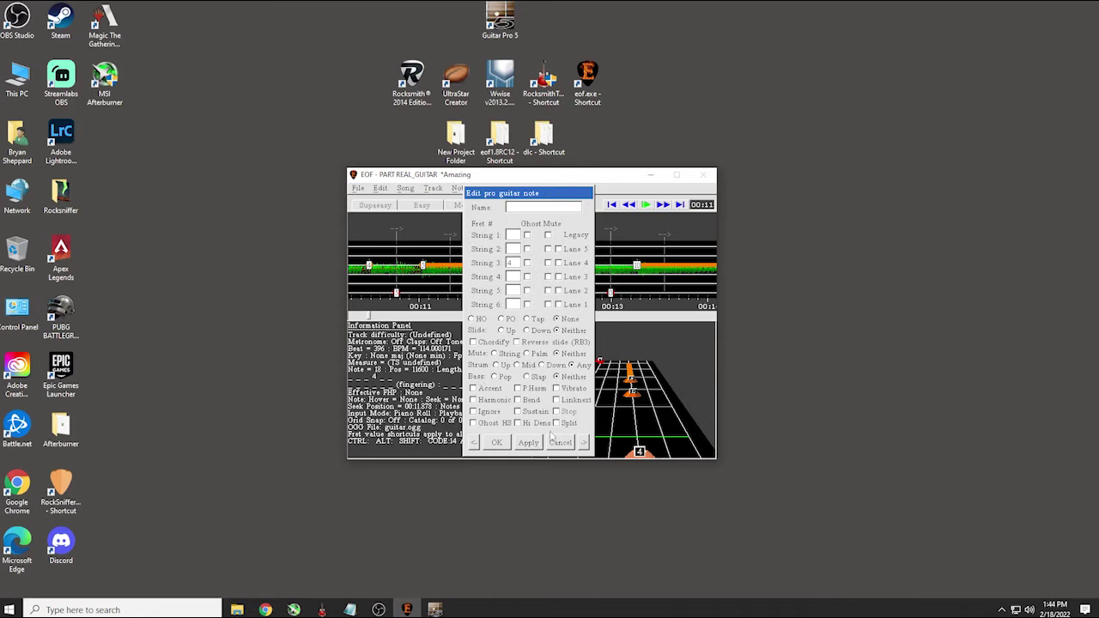
click(559, 443)
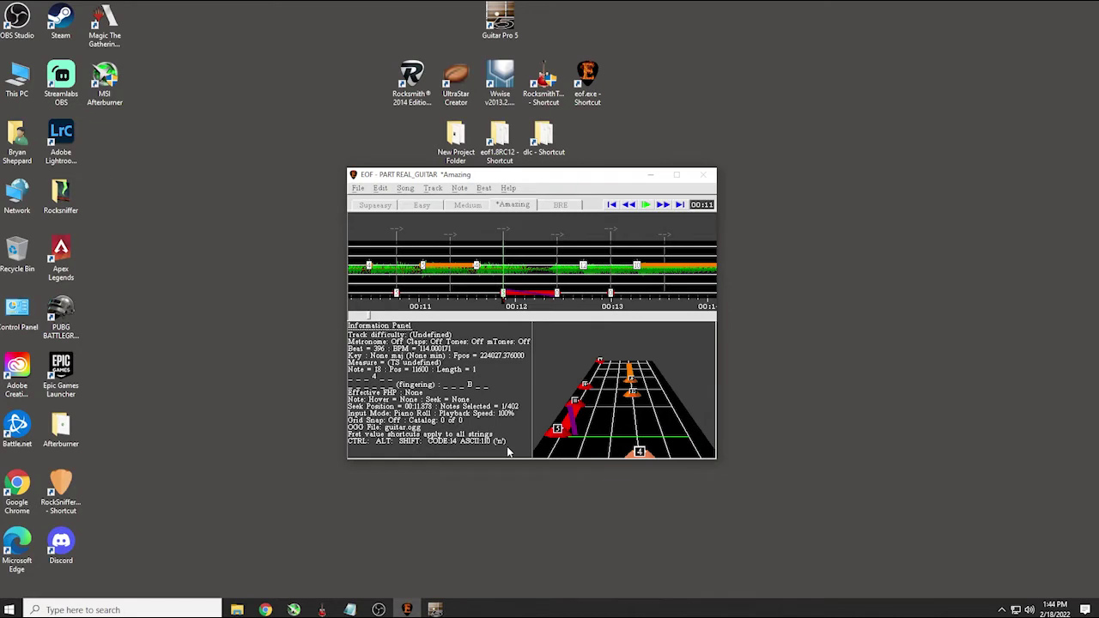
key(KP_2)
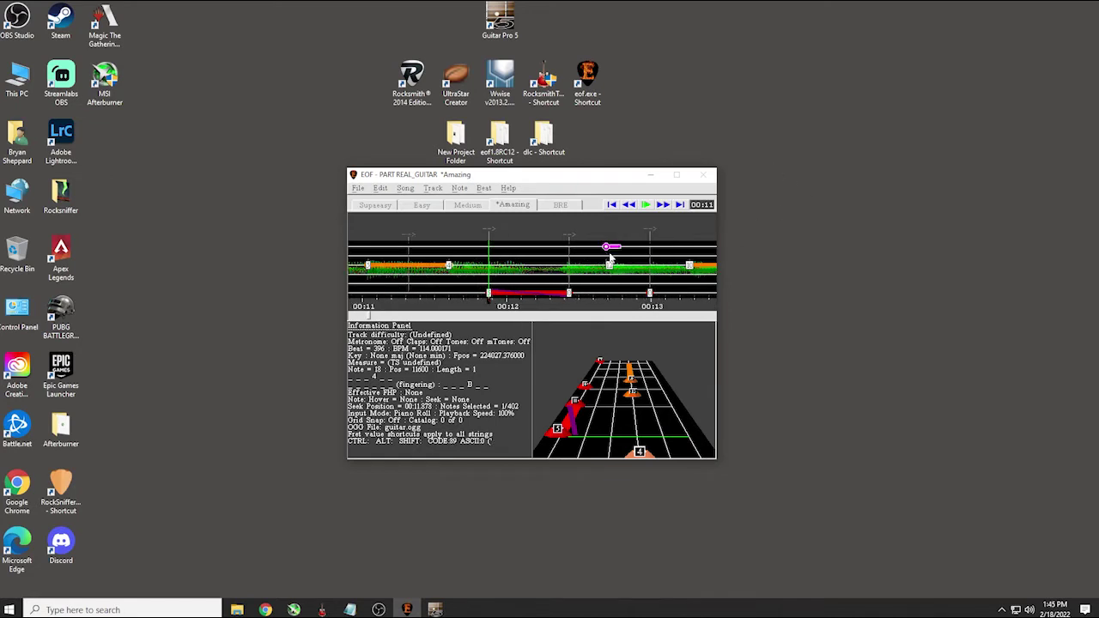
click(652, 175)
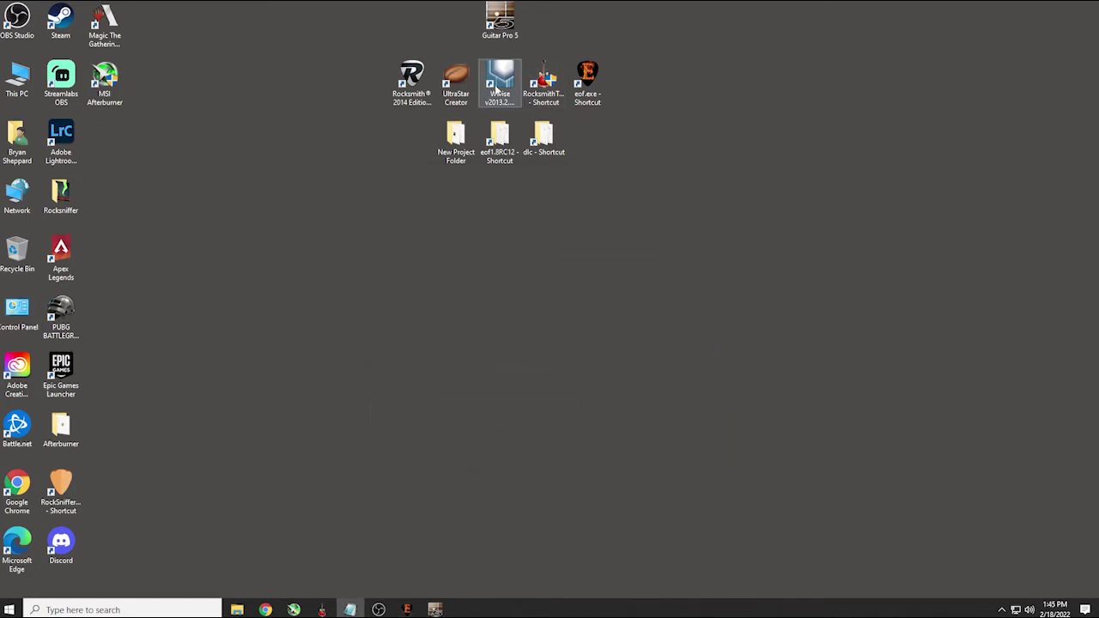
double_click(545, 93)
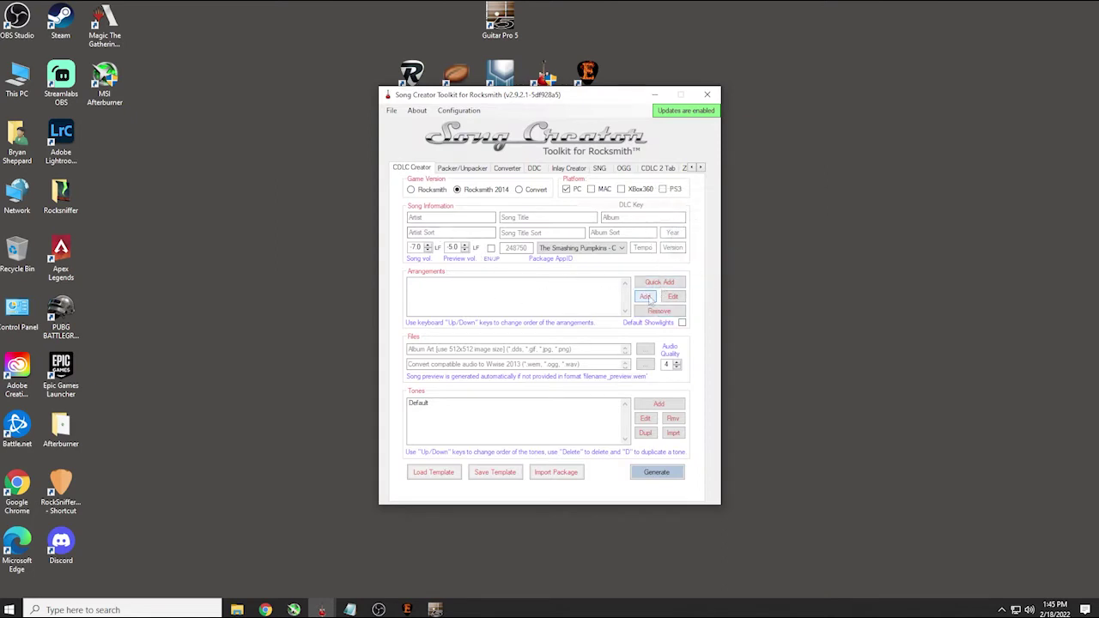
click(646, 296)
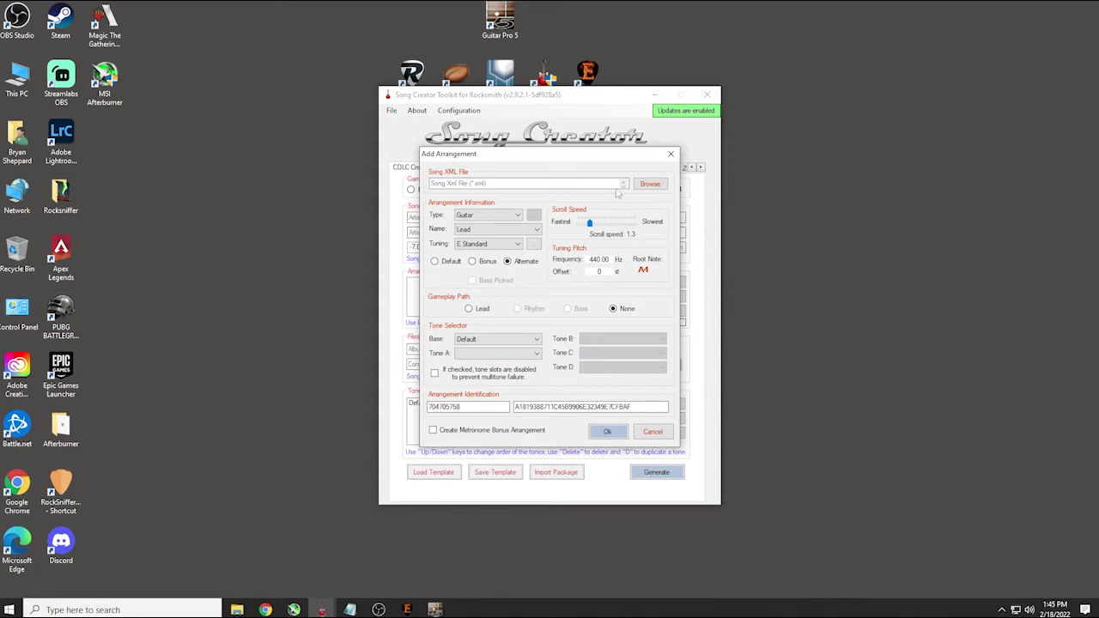
click(656, 432)
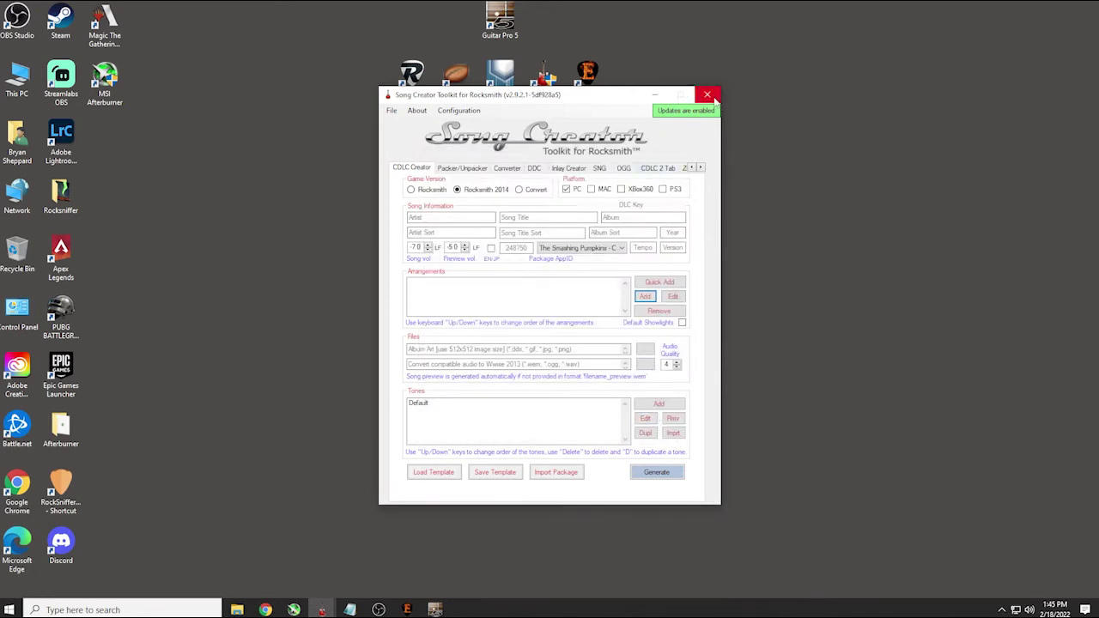
click(655, 96)
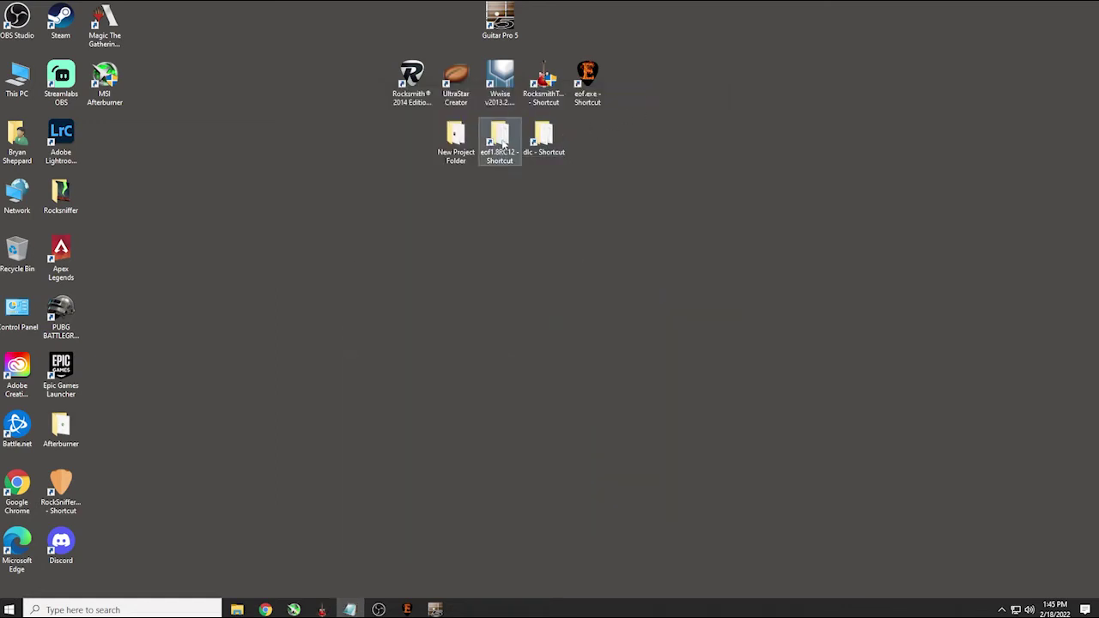
Open the "Default - Deny" project folder inside eof1.8RC12 and the desktop's New Project Folder in separate windows
double_click(502, 144)
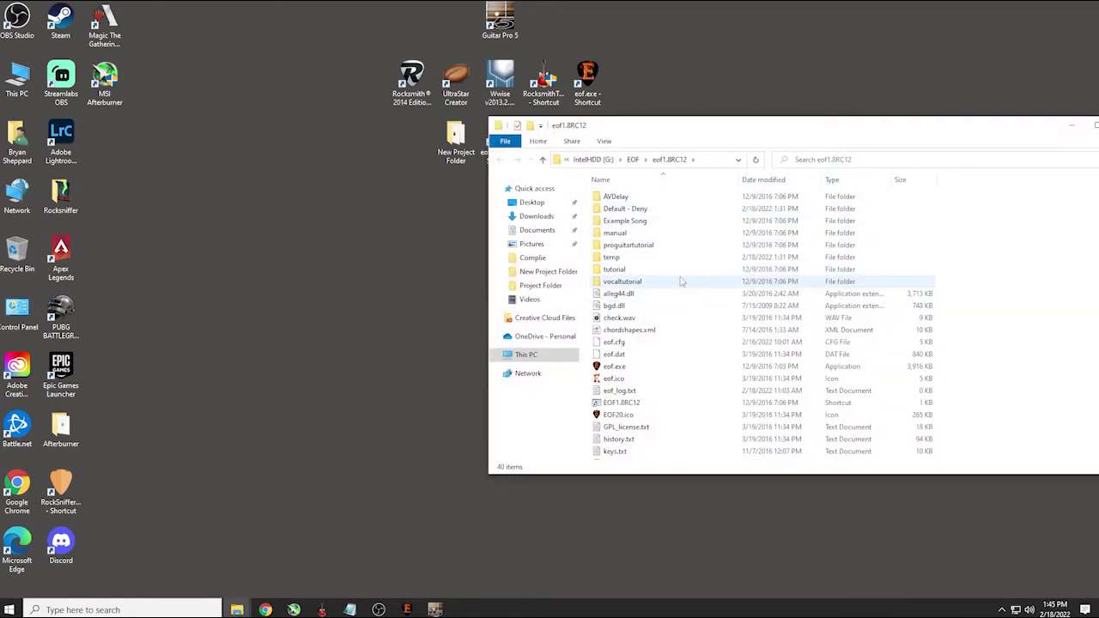
double_click(620, 208)
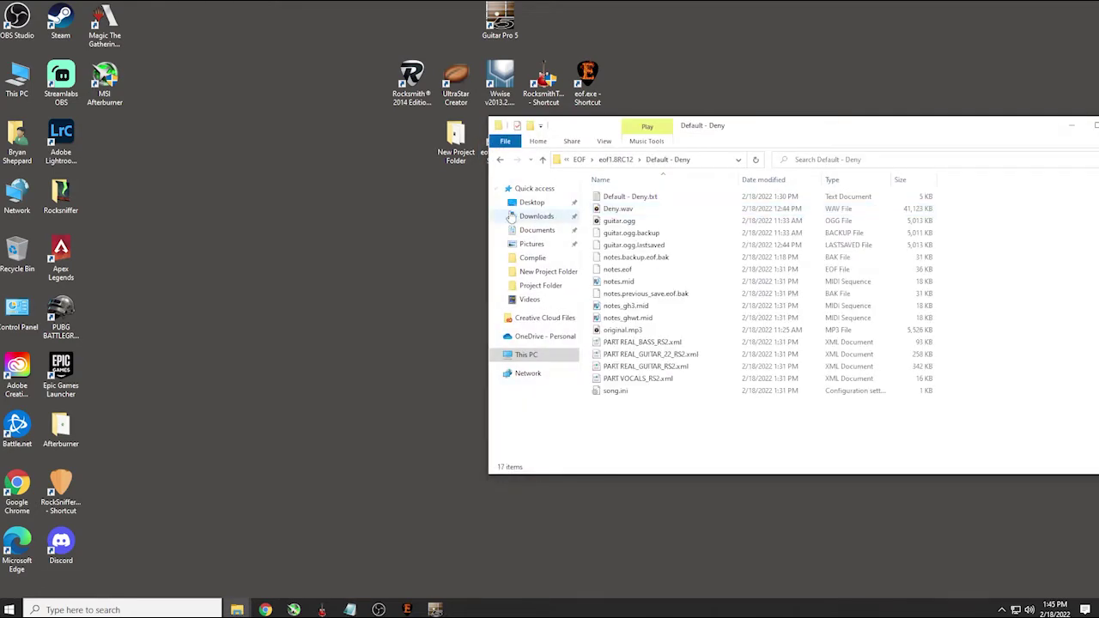
double_click(455, 141)
drag(567, 212, 418, 179)
click(248, 330)
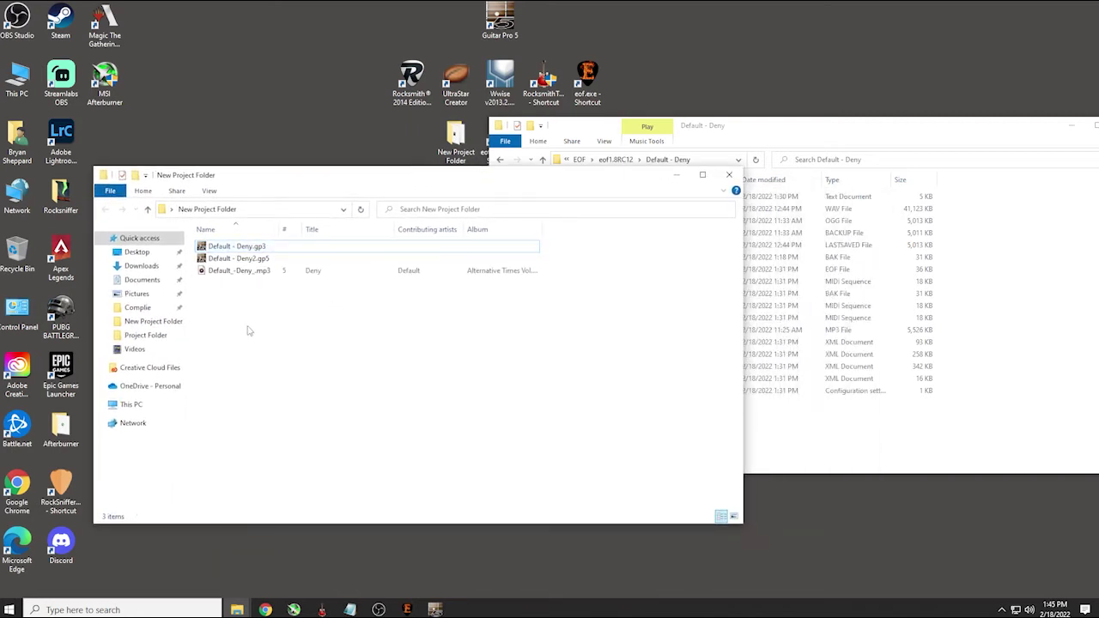
Create a subfolder named "EOF" in New Project Folder and open it
right_click(248, 330)
mouse_move(319, 470)
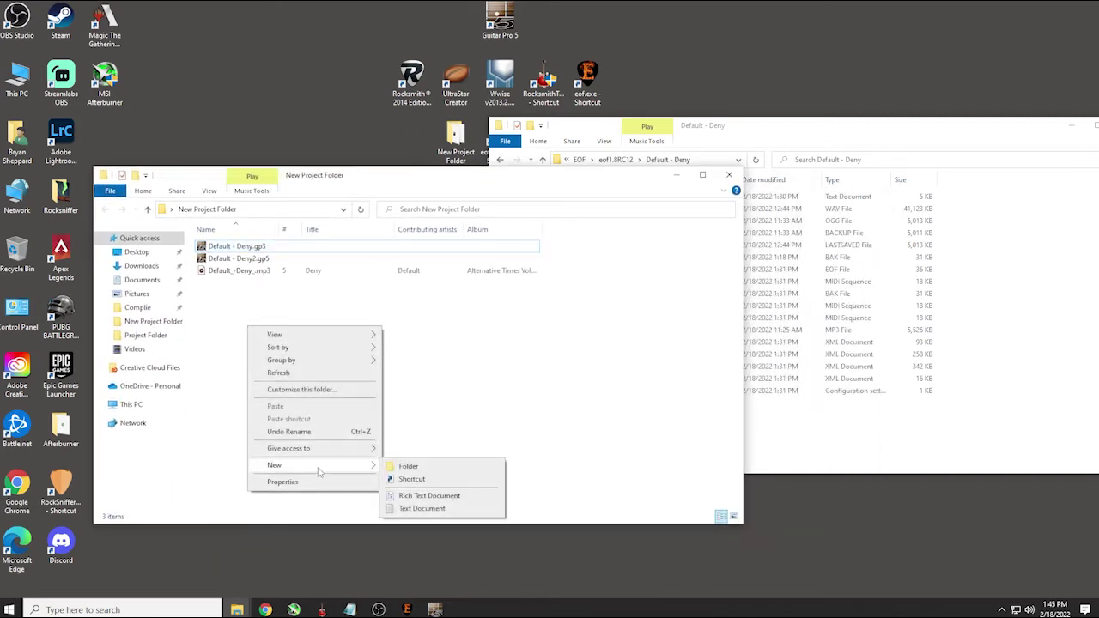
click(438, 468)
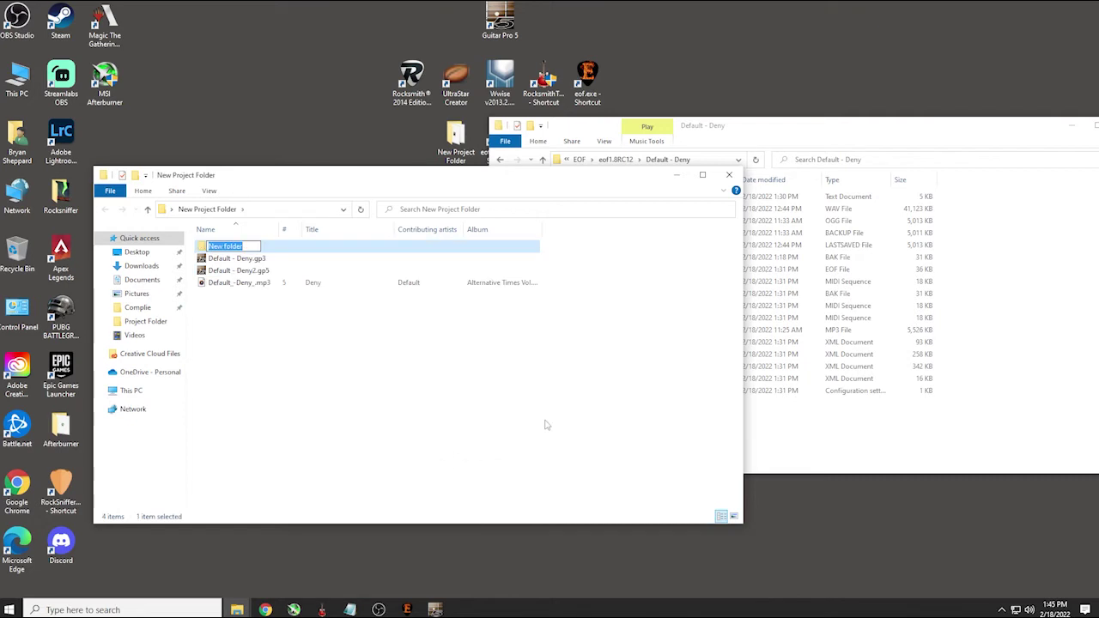
text(EO)
key(Return)
key(Return)
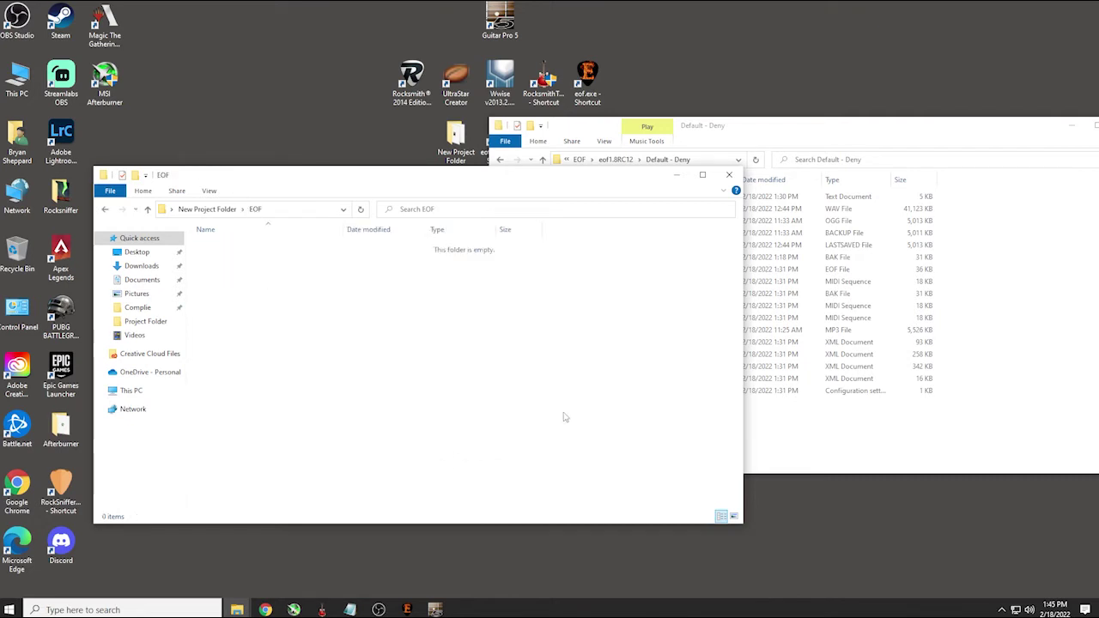
Copy all files from the "Default - Deny" folder into the new EOF folder and close the source folder window
click(853, 434)
drag(721, 436, 609, 189)
drag(646, 246, 332, 345)
click(367, 376)
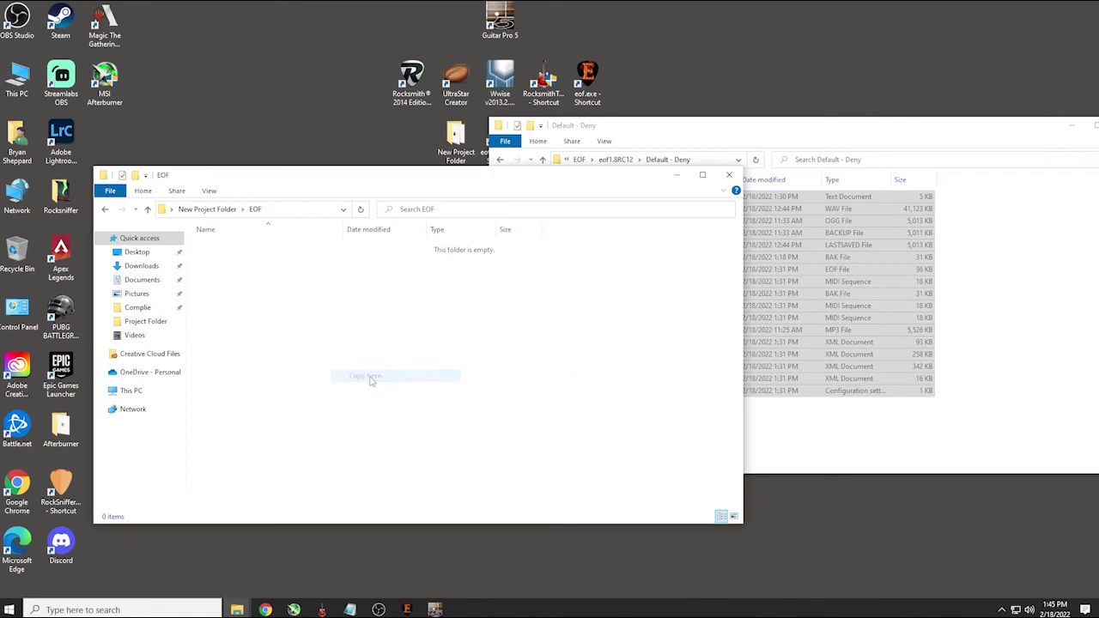
click(912, 321)
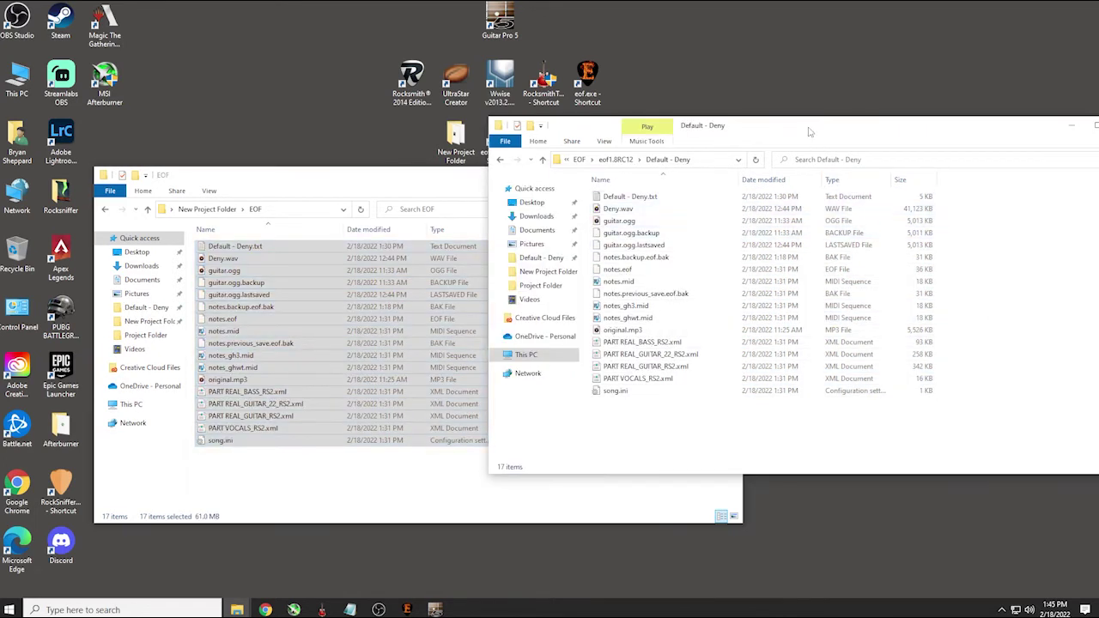
drag(807, 130, 759, 91)
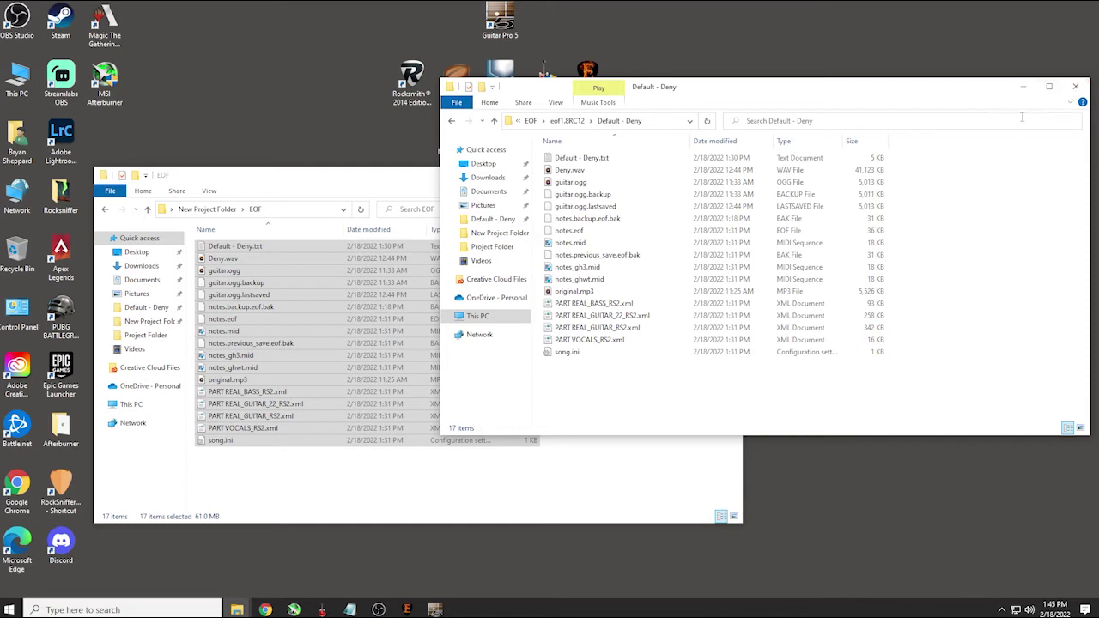
click(1074, 88)
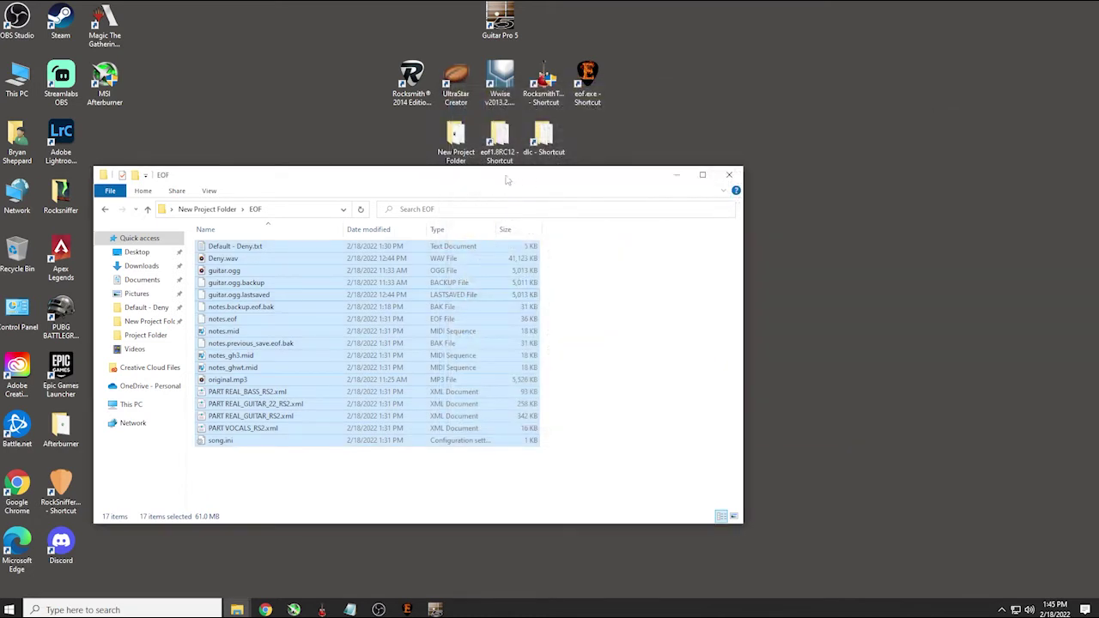
Switch to the Song Creator Toolkit for Rocksmith, closing the duplicate toolkit window and keeping one open
mouse_move(319, 610)
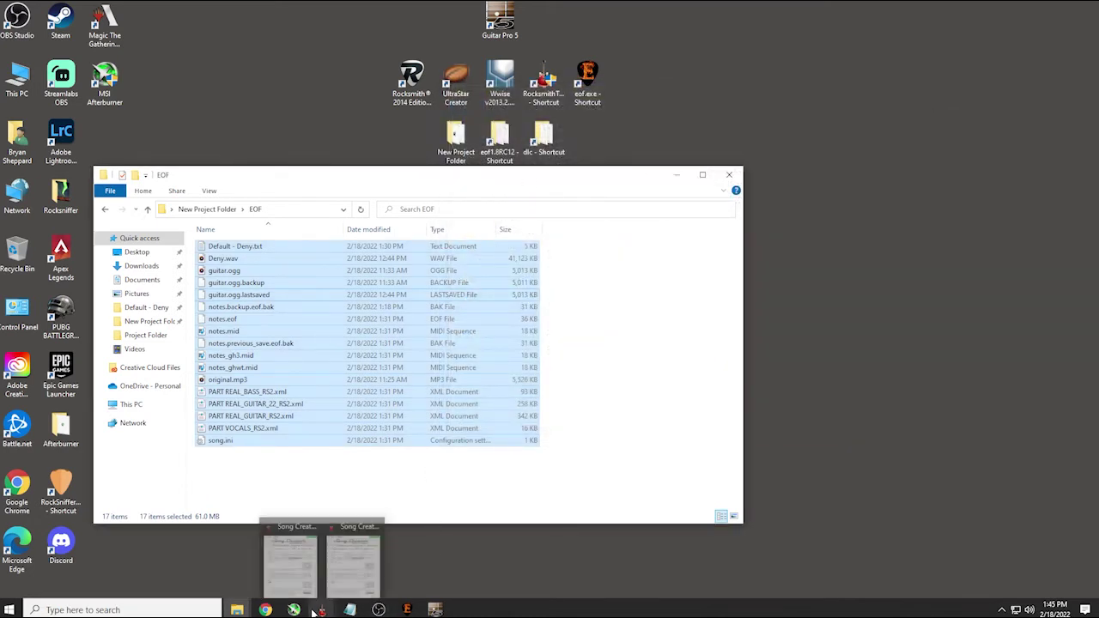
click(357, 562)
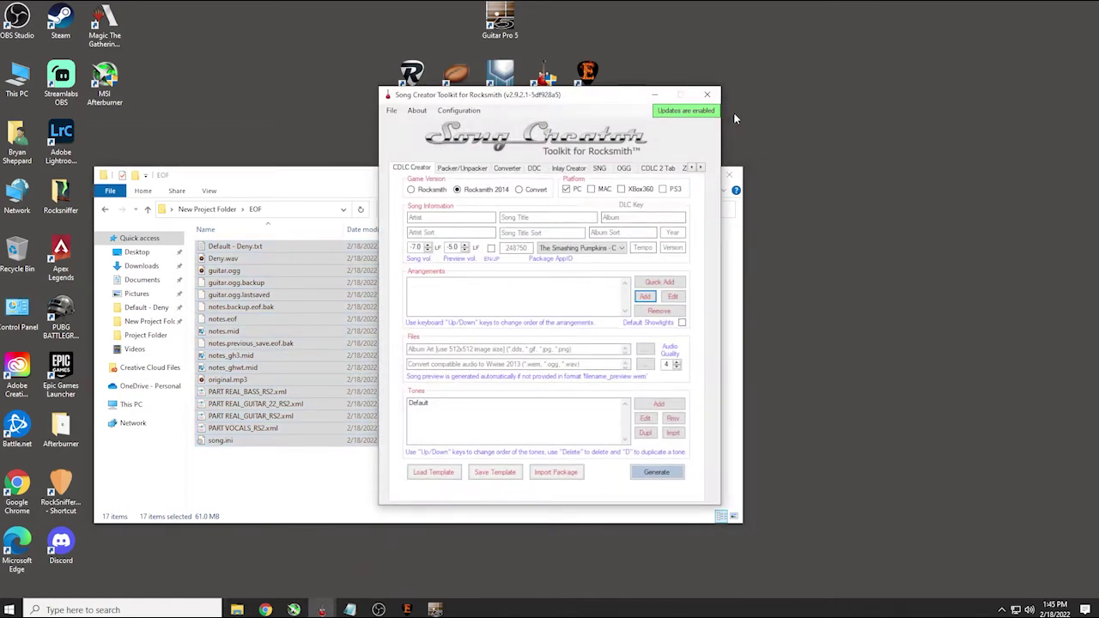
click(706, 95)
click(321, 609)
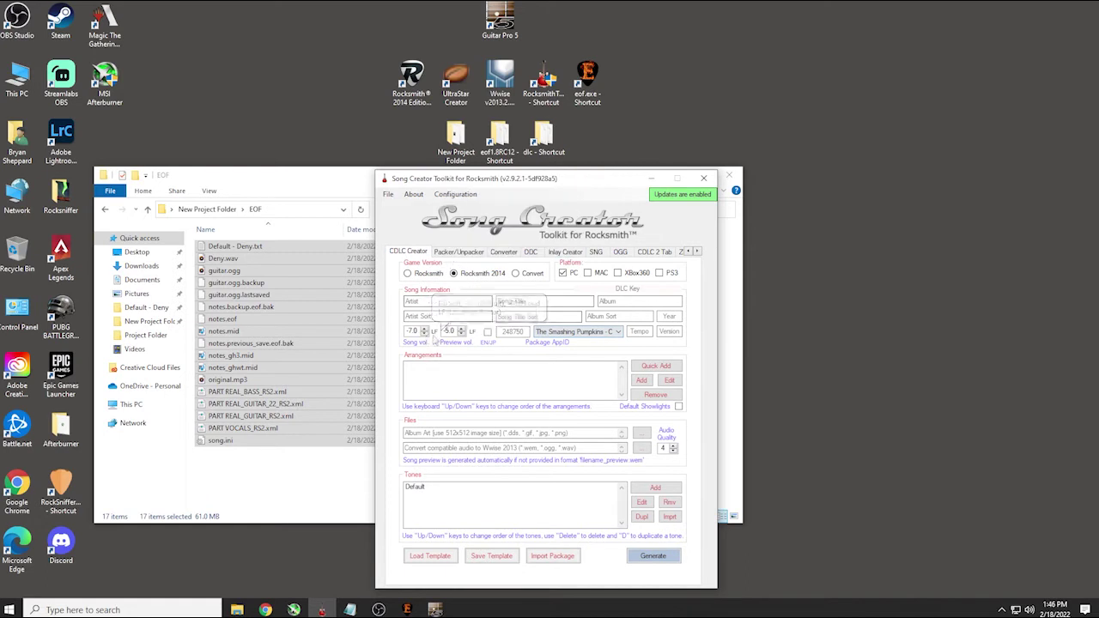
Add a bass arrangement from "PART REAL_BASS_RS2.xml" in the New Project Folder's EOF subfolder, accepting the E Standard tuning and default settings
click(641, 380)
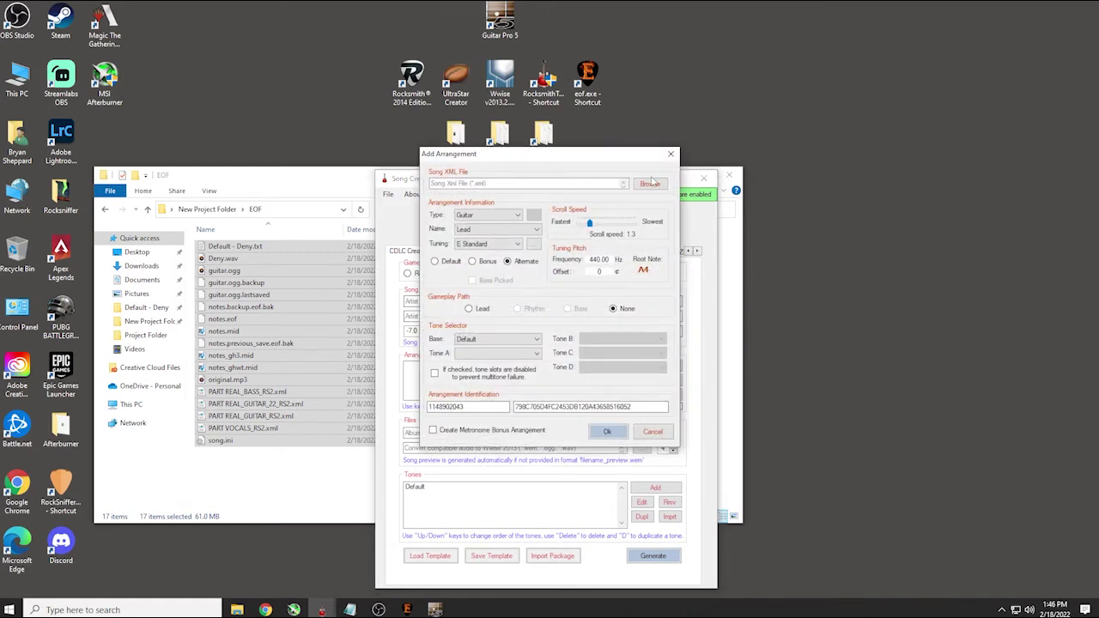
click(650, 183)
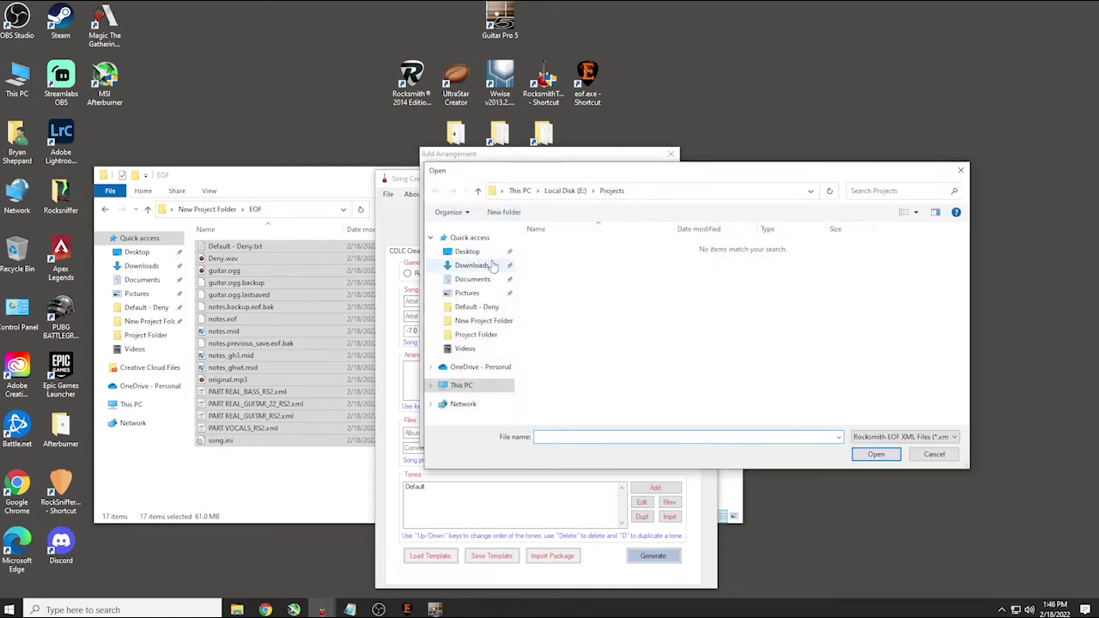
click(487, 252)
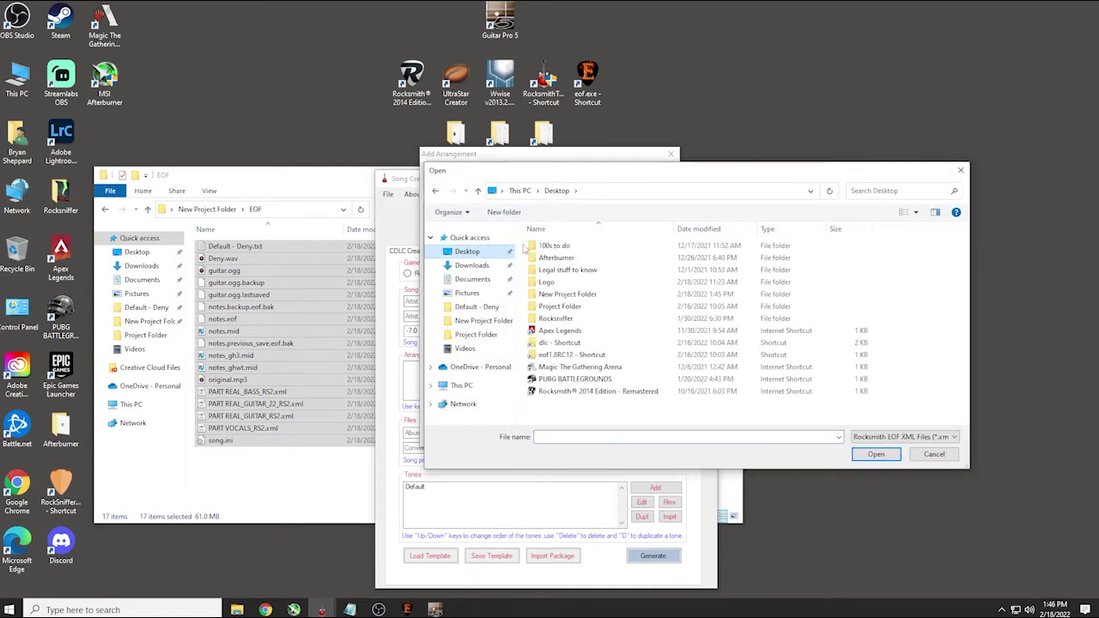
double_click(571, 295)
double_click(546, 247)
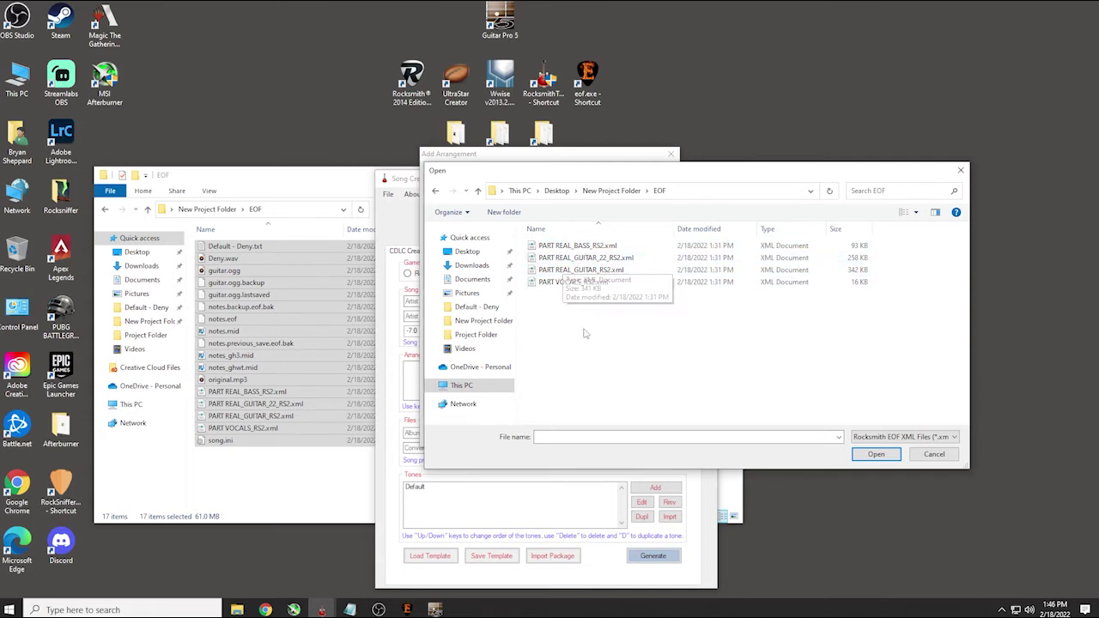
click(571, 245)
click(867, 454)
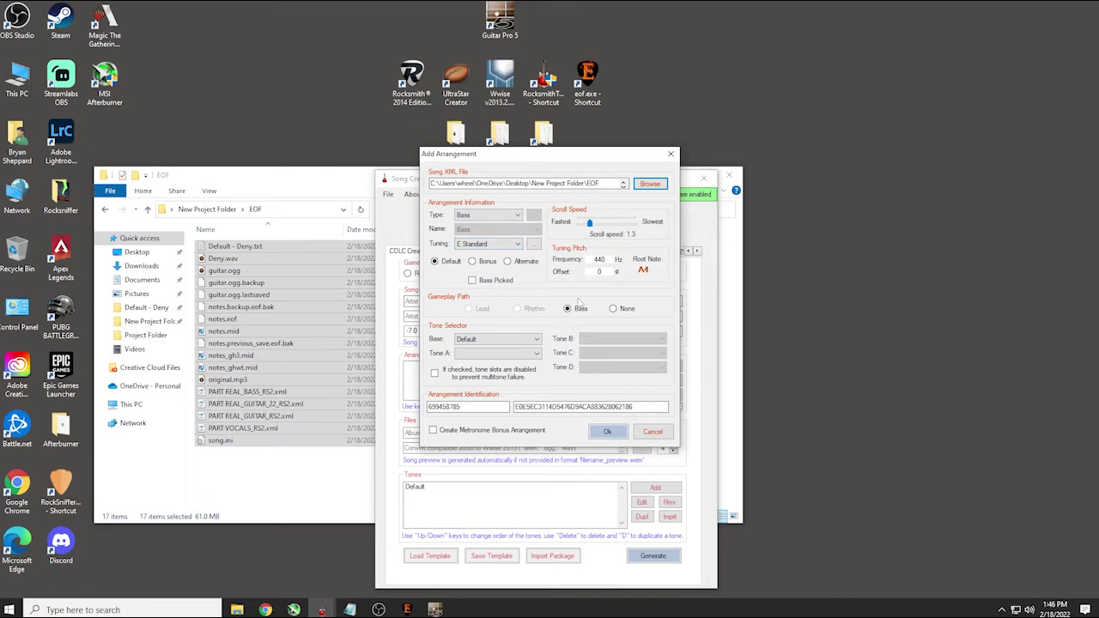
click(609, 433)
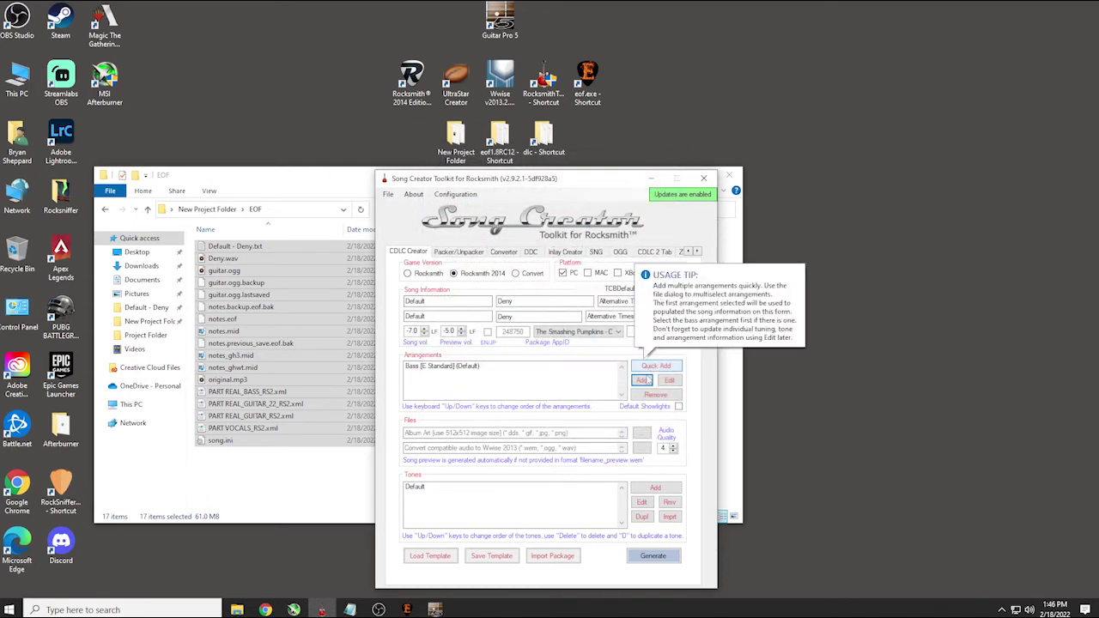
Add a guitar arrangement from "PART REAL_GUITAR_22_RS2.xml", naming it Rhythm and keeping the Drop D tuning and default settings
click(641, 380)
click(644, 185)
click(585, 258)
click(874, 455)
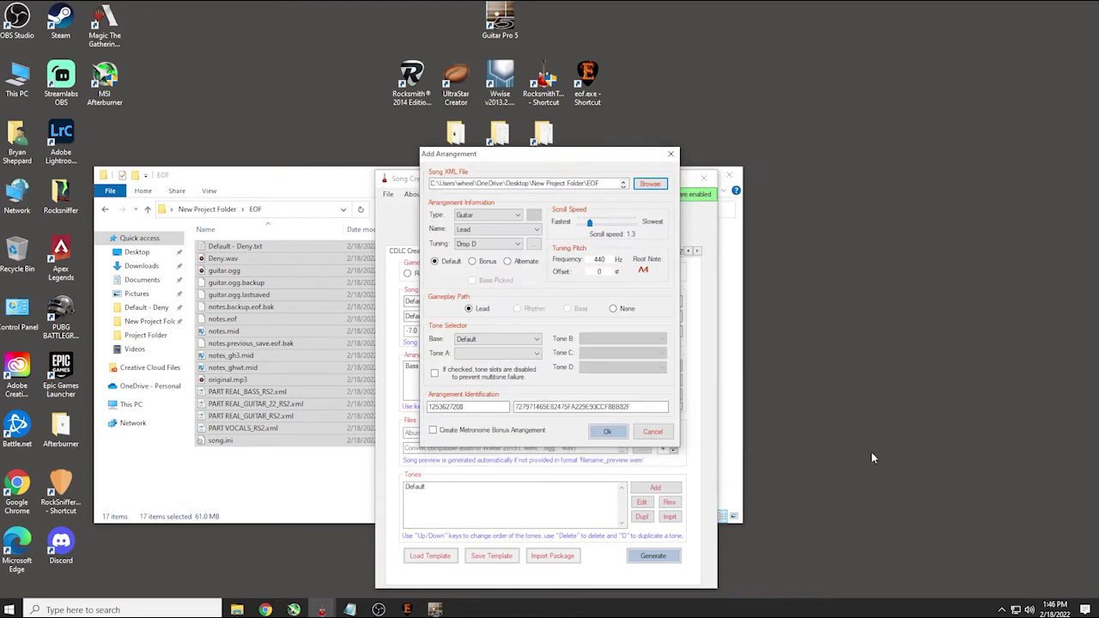
click(495, 233)
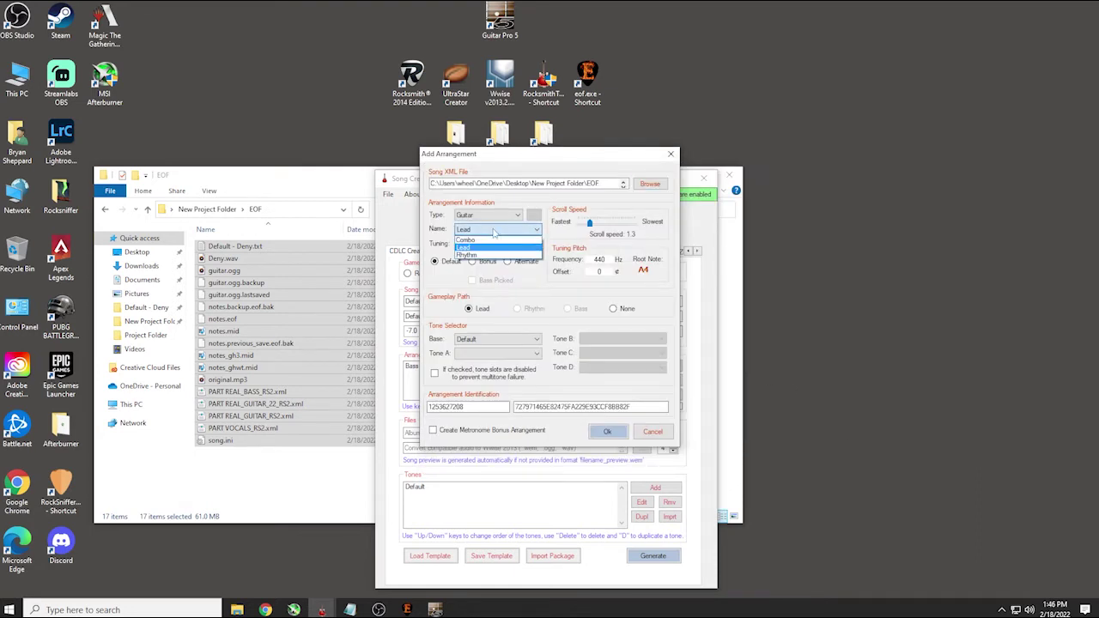
click(498, 256)
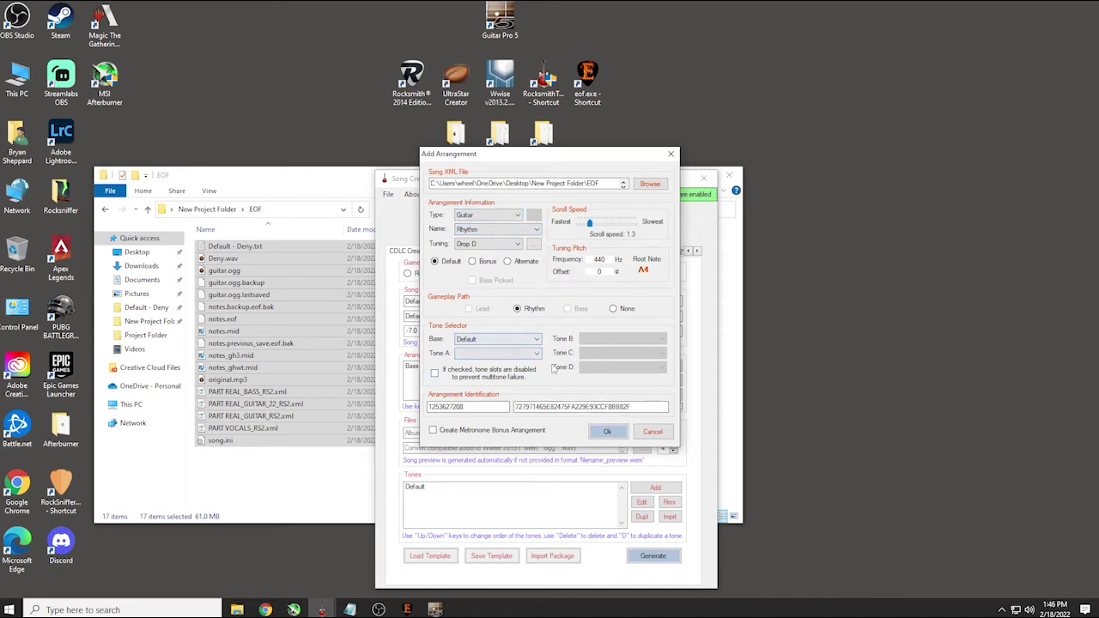
click(607, 431)
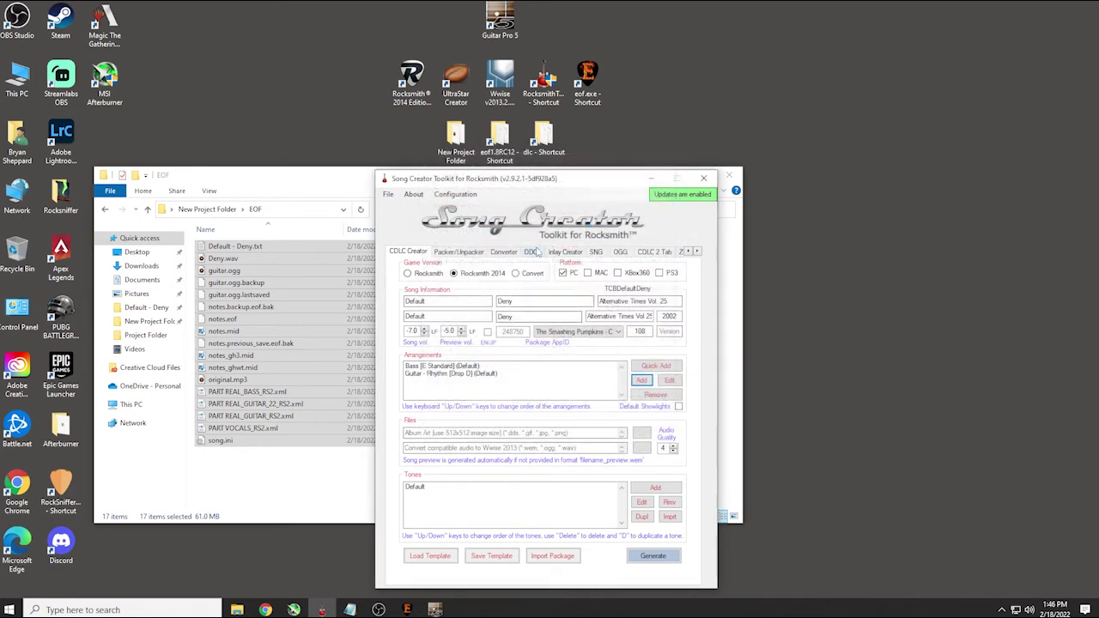
Add a guitar arrangement from "PART REAL_GUITAR_RS2.xml", naming it Lead and keeping the Drop D tuning and default settings
click(640, 380)
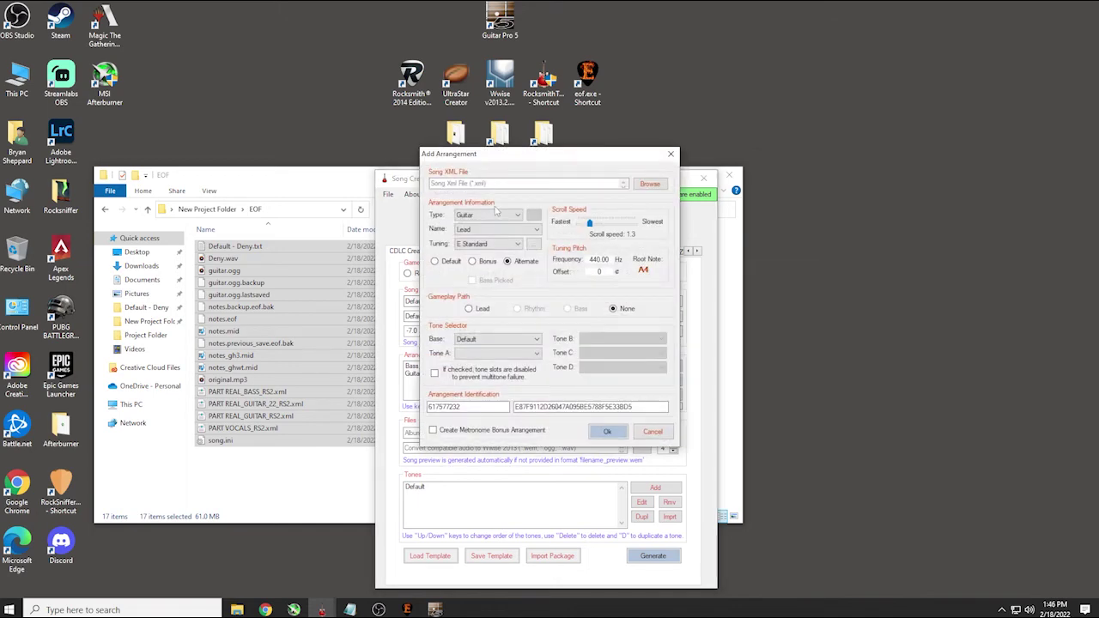
click(646, 183)
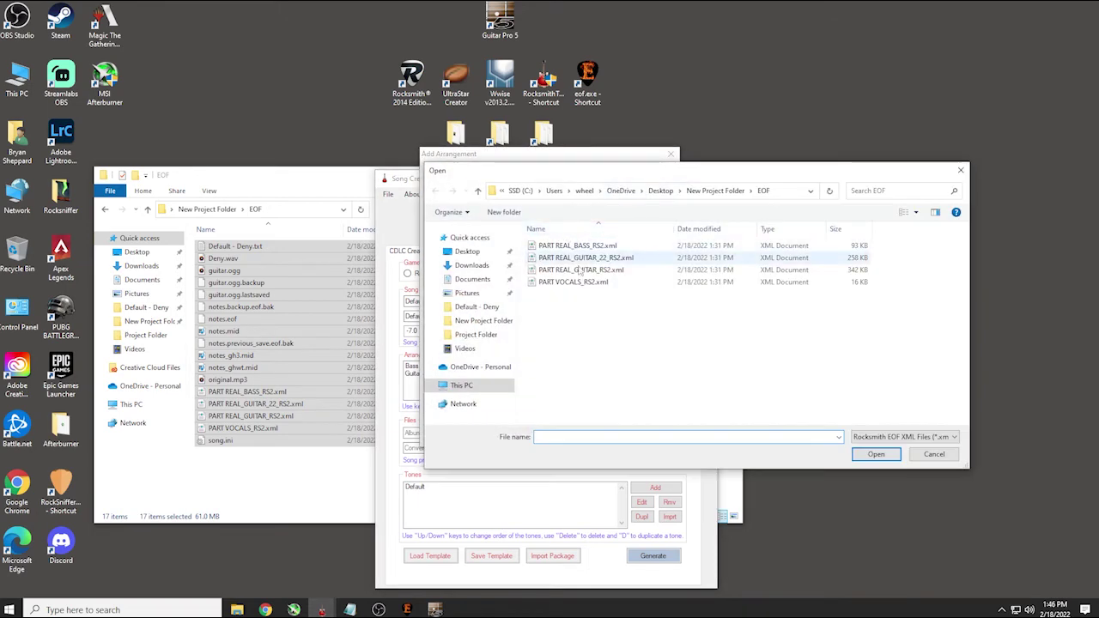
click(582, 270)
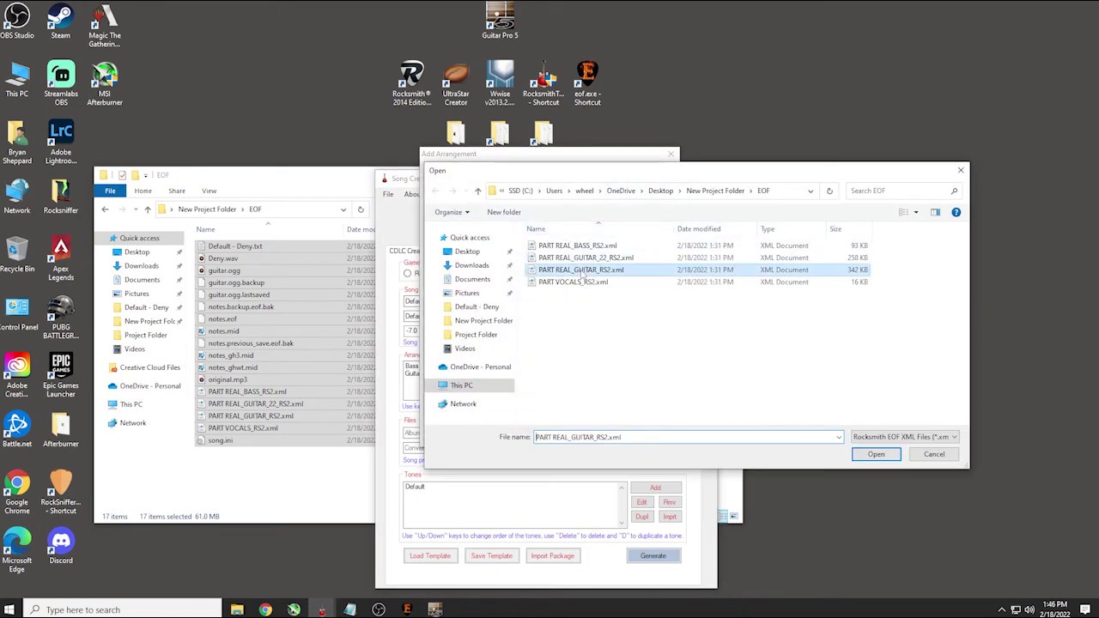
click(867, 453)
click(502, 230)
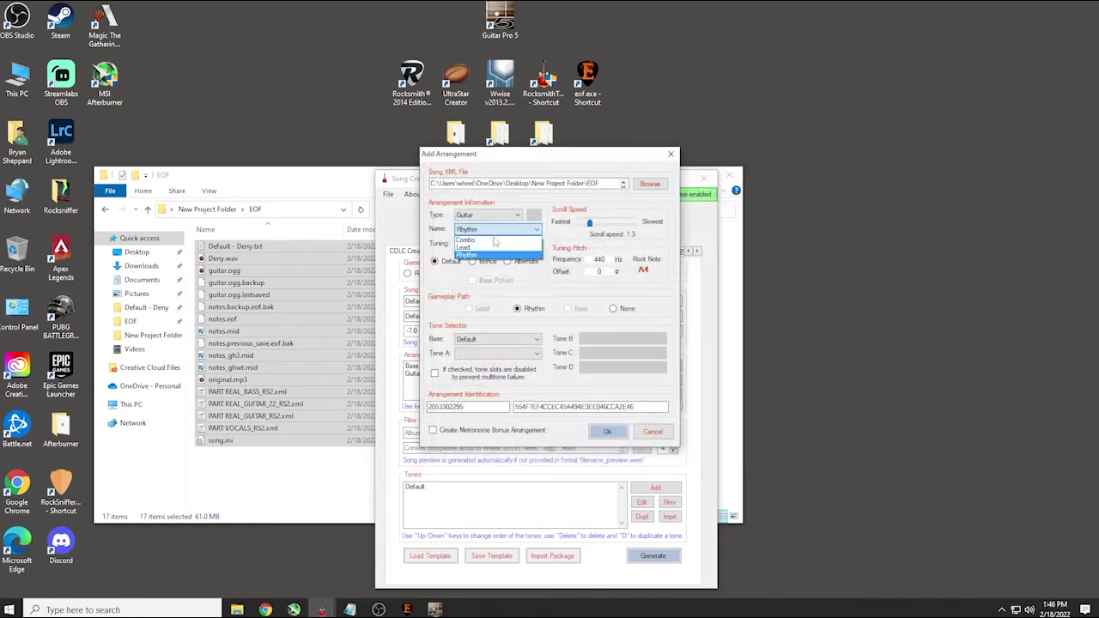
click(487, 249)
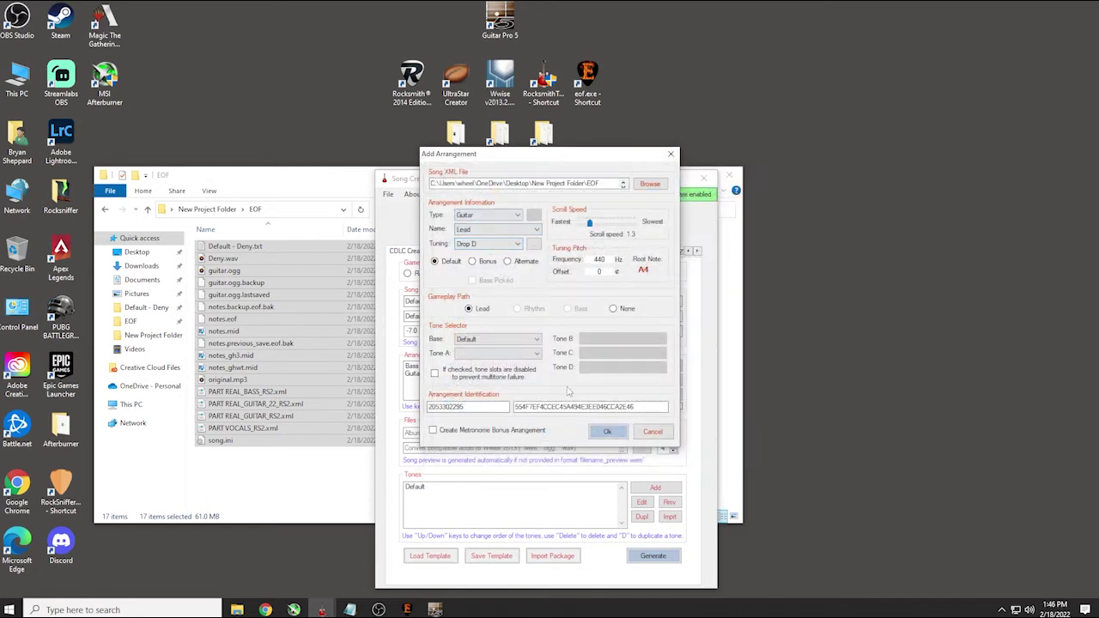
click(607, 431)
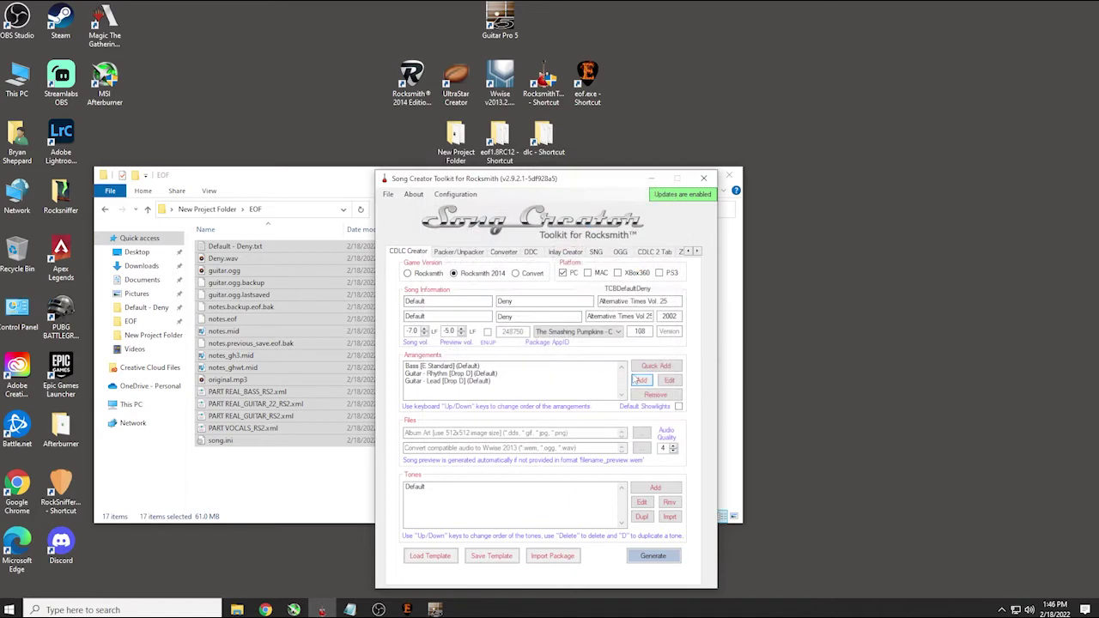
Add a vocals arrangement from "PART VOCALS_RS2.xml" with its default settings
click(640, 381)
click(650, 184)
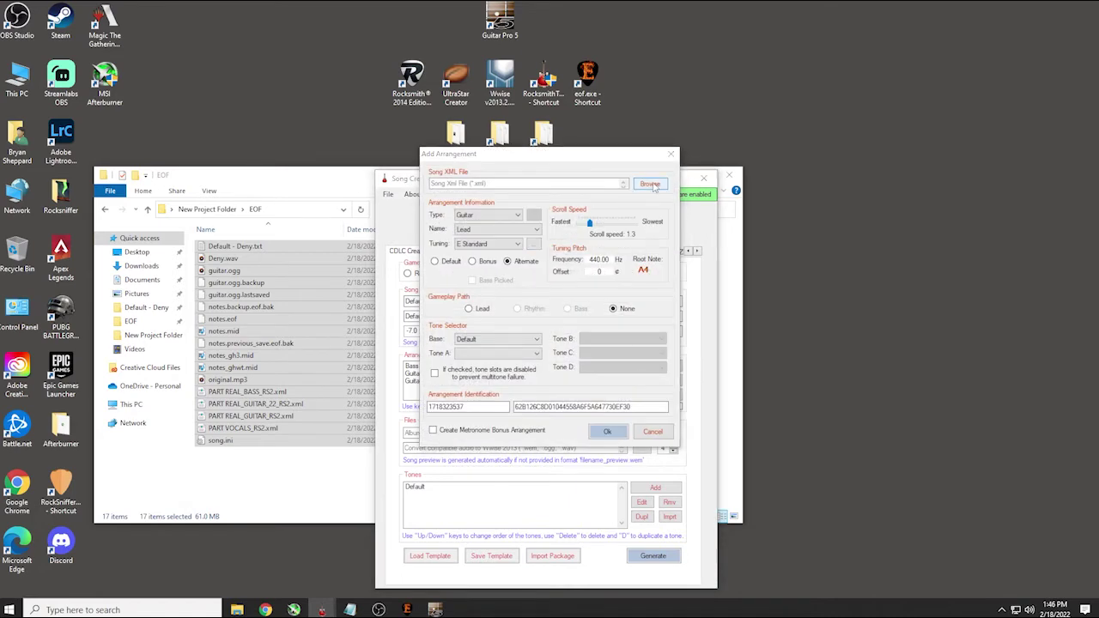
click(568, 283)
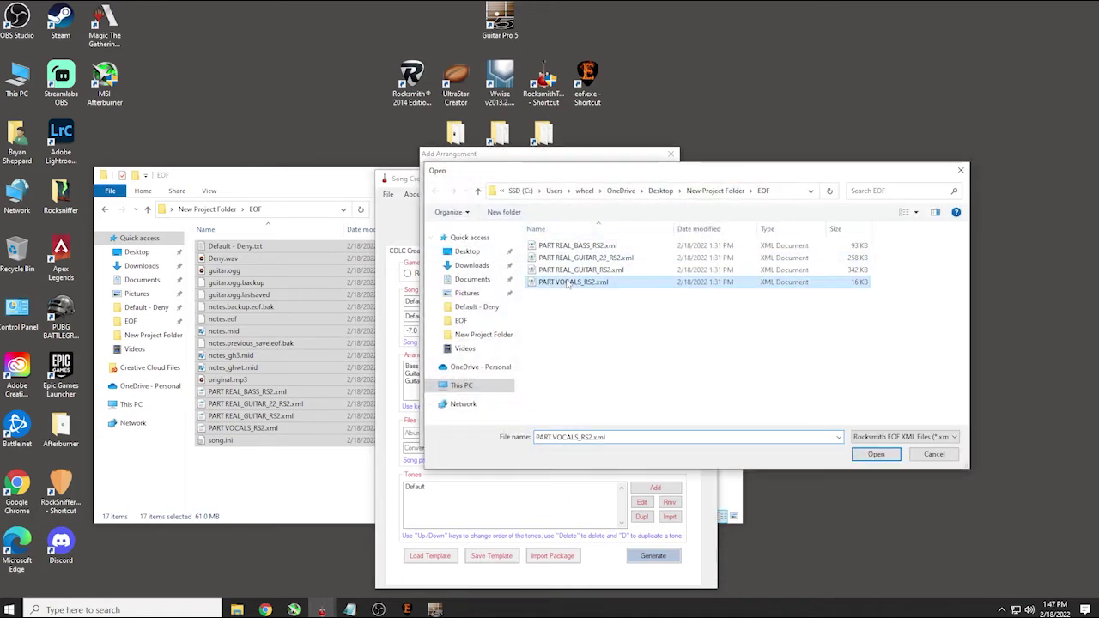
click(867, 453)
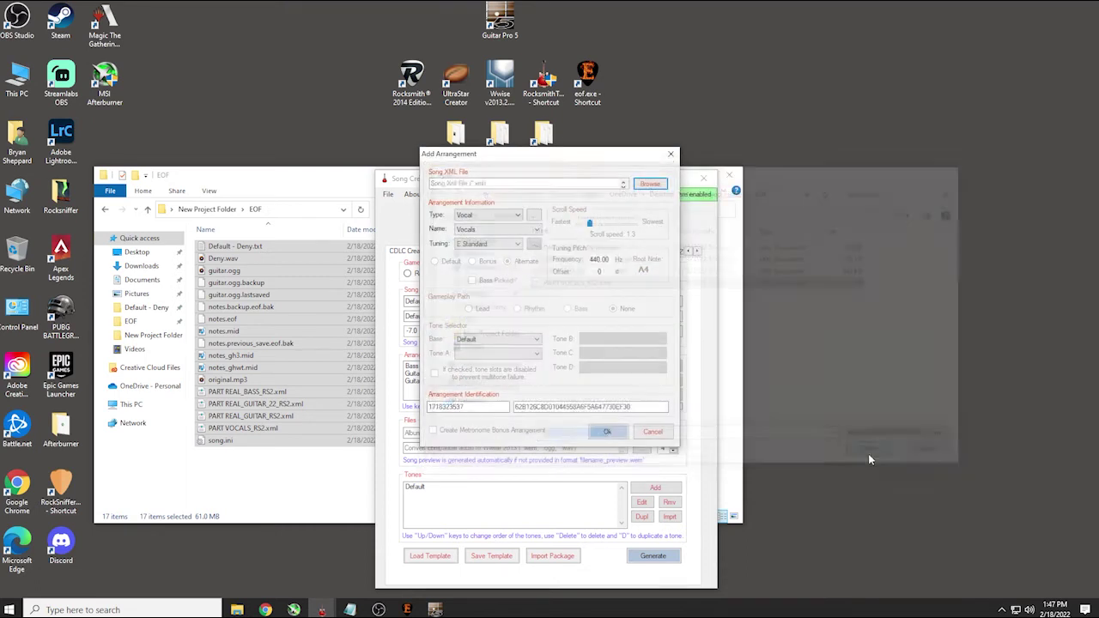
click(614, 436)
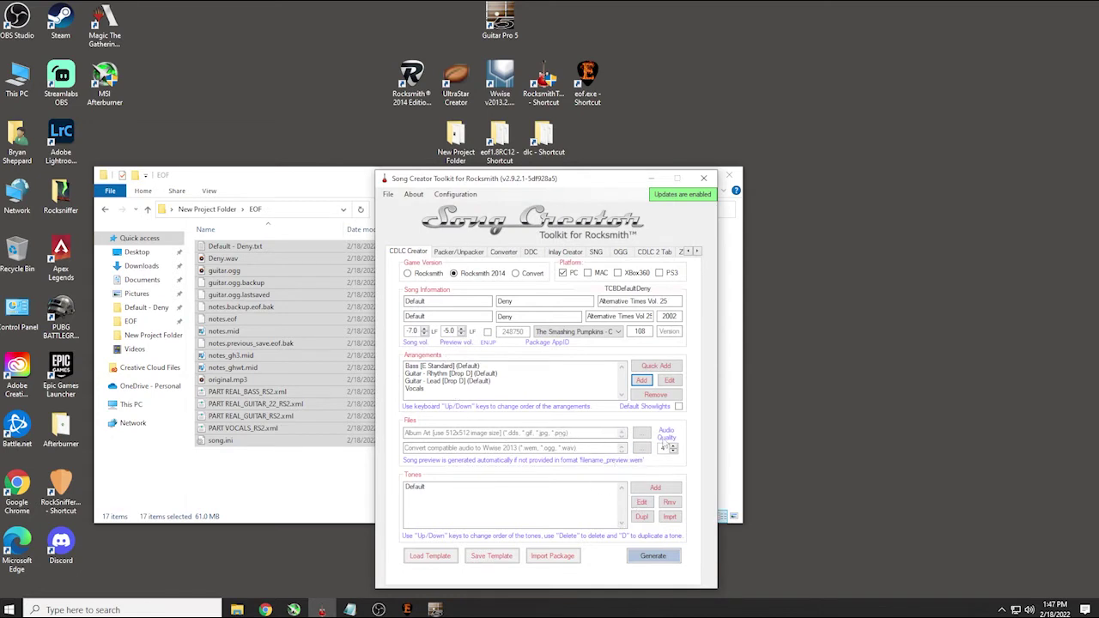
Set the album art to "R-3108664-1316179423.jpg" from New Project Folder on the Desktop, leaving the audio file unselected
click(643, 434)
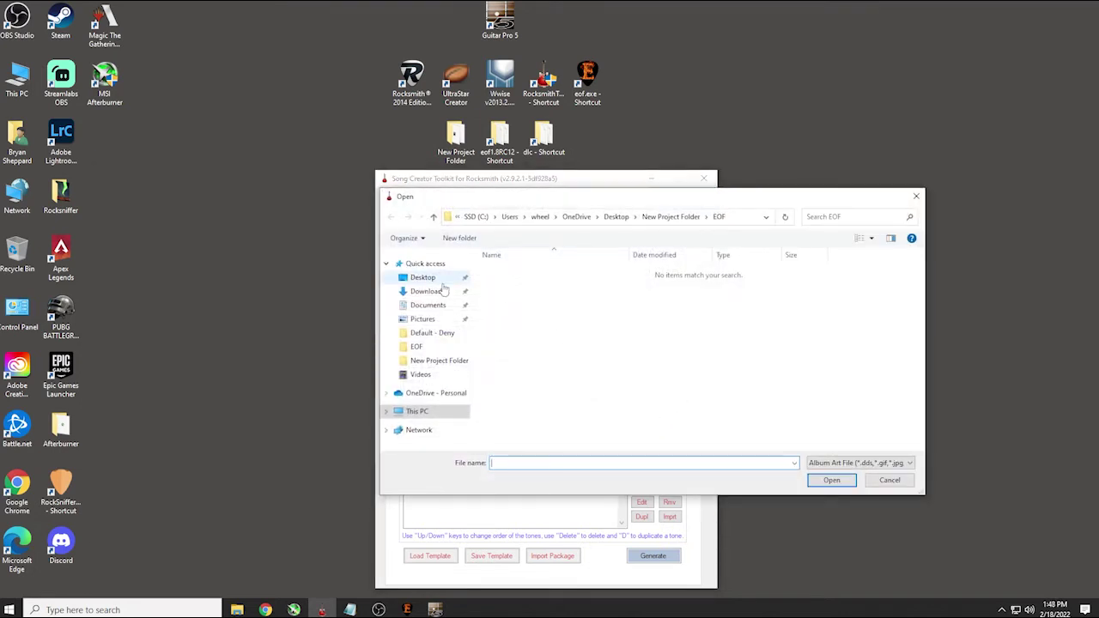
click(426, 278)
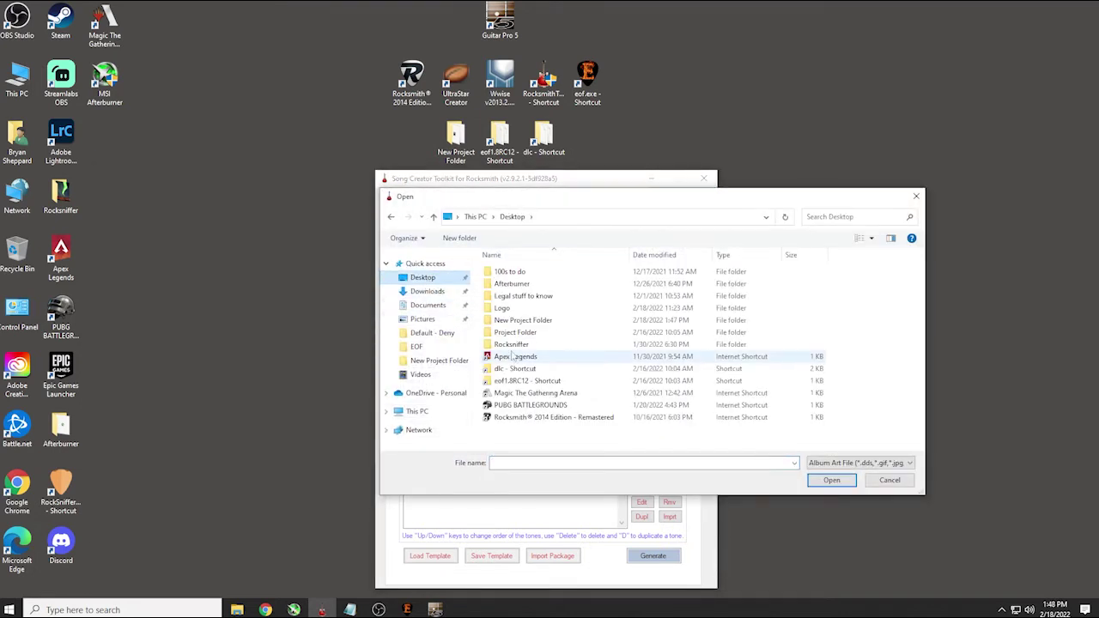
double_click(522, 320)
click(563, 283)
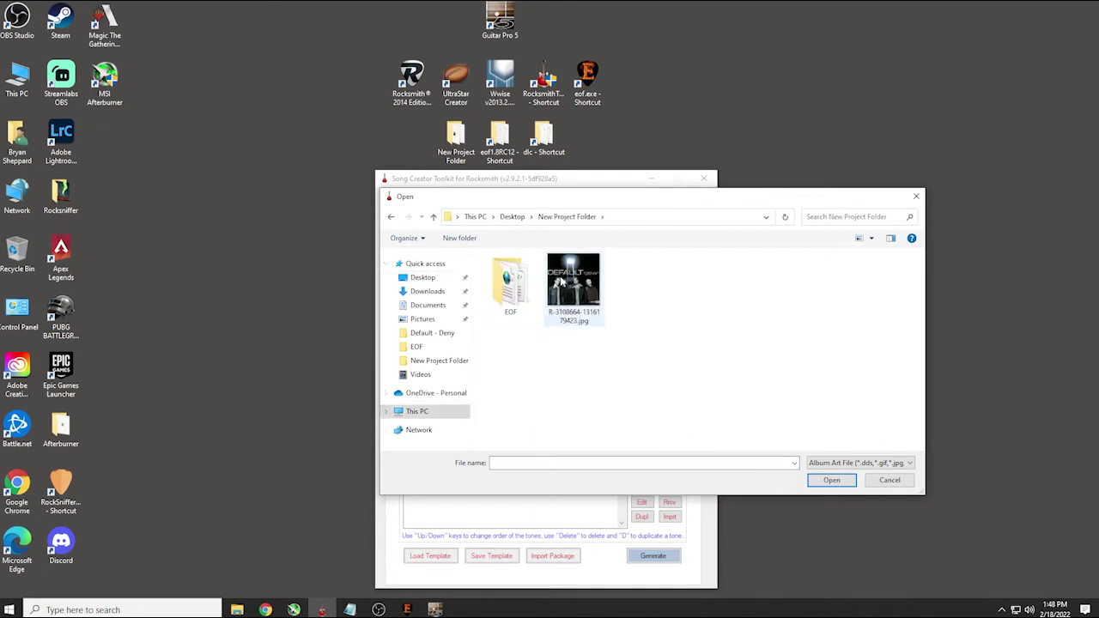
click(828, 480)
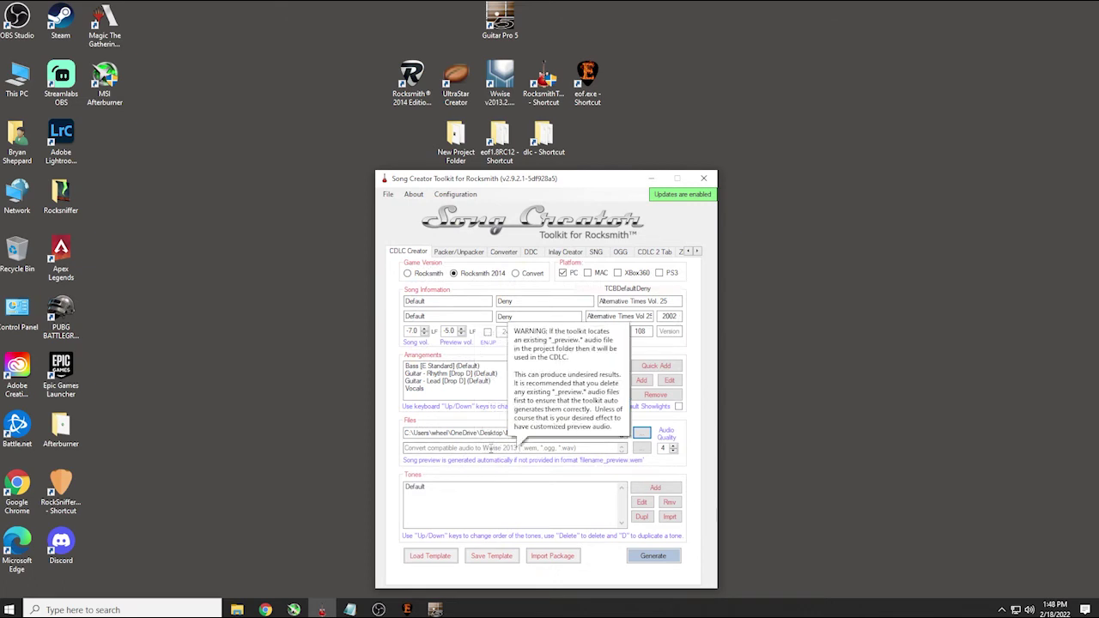
click(641, 448)
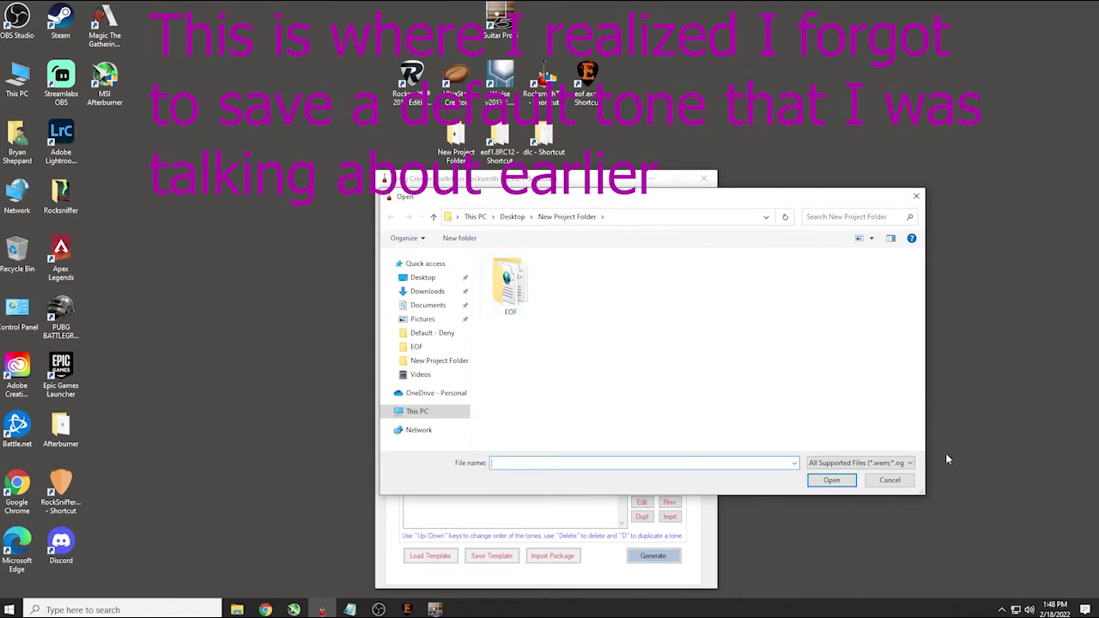
click(890, 481)
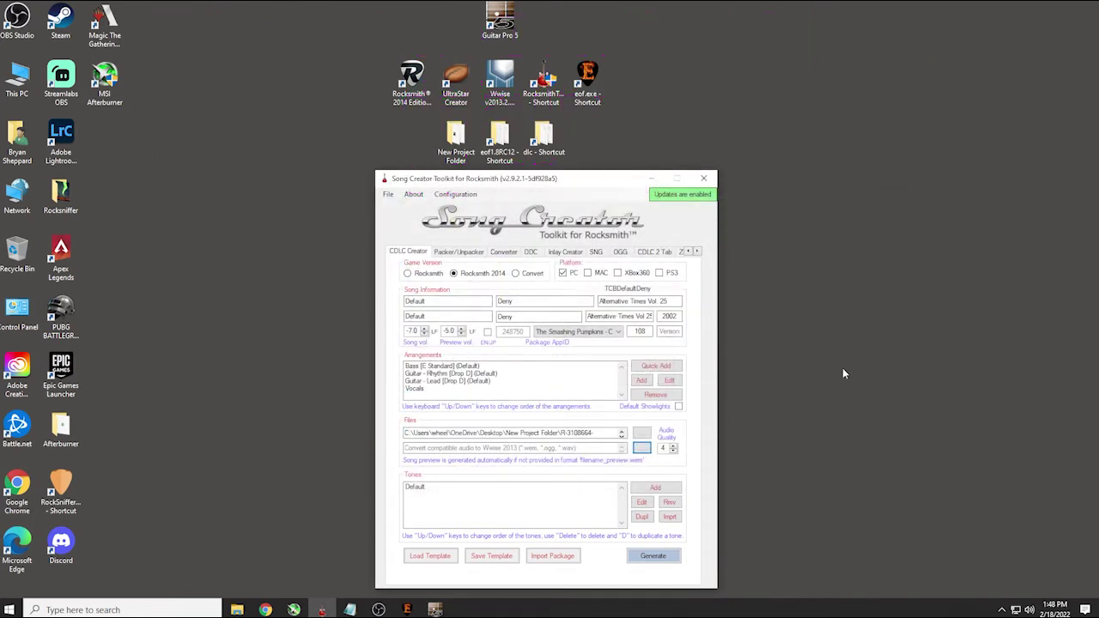
Launch Wwise and start a new project named "DefaultDeny"
double_click(504, 95)
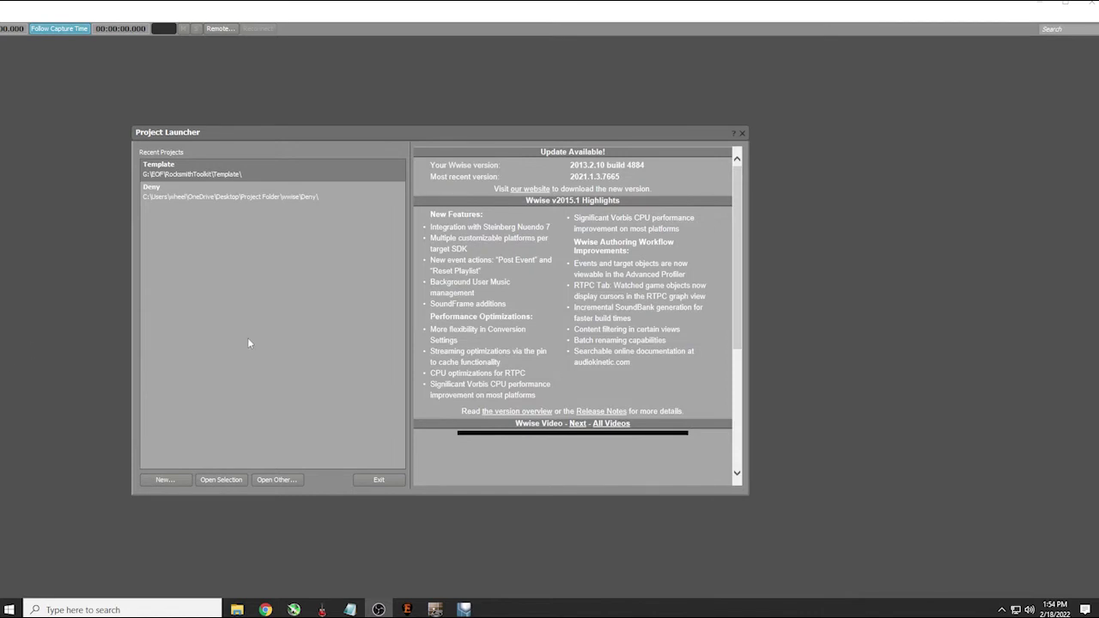
click(250, 341)
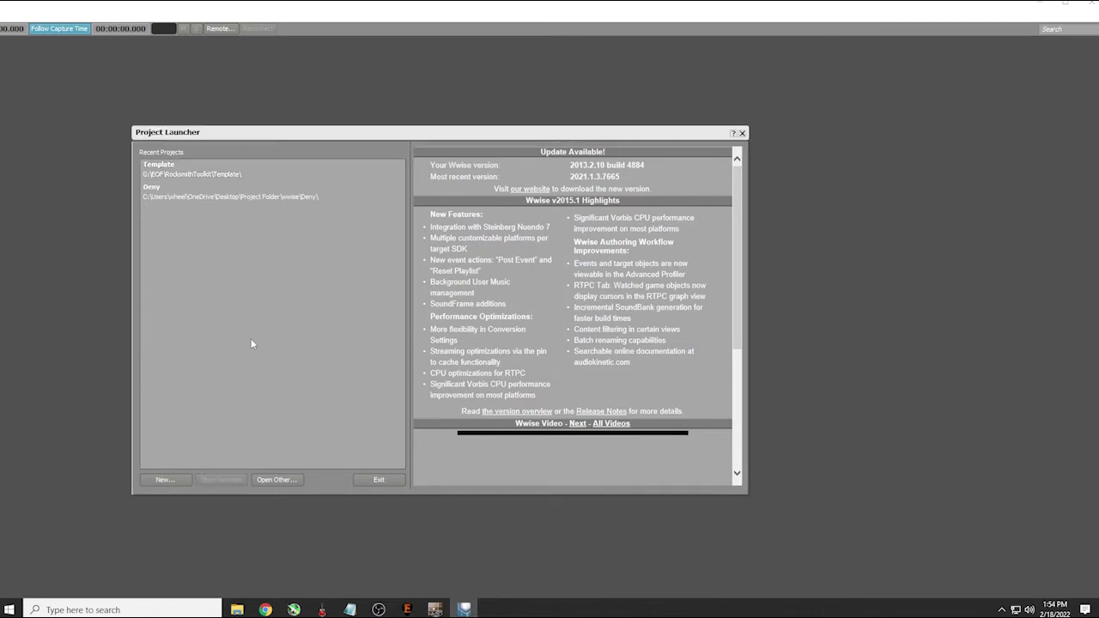
click(168, 483)
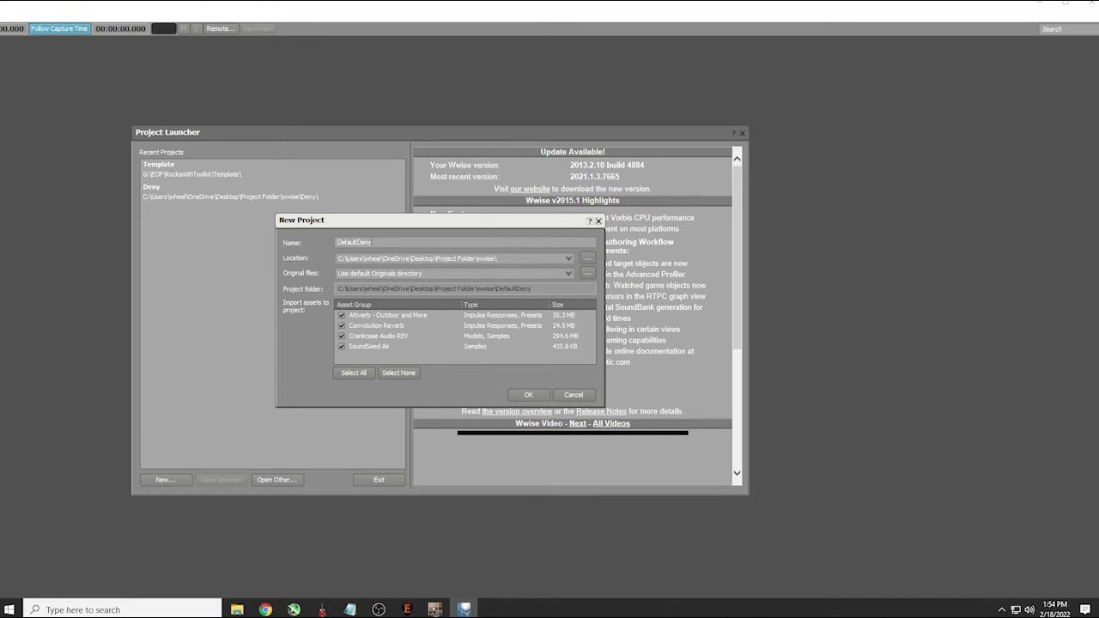
Create a "wwise" folder inside New Project Folder on the Desktop and set it as the new project's location
click(587, 259)
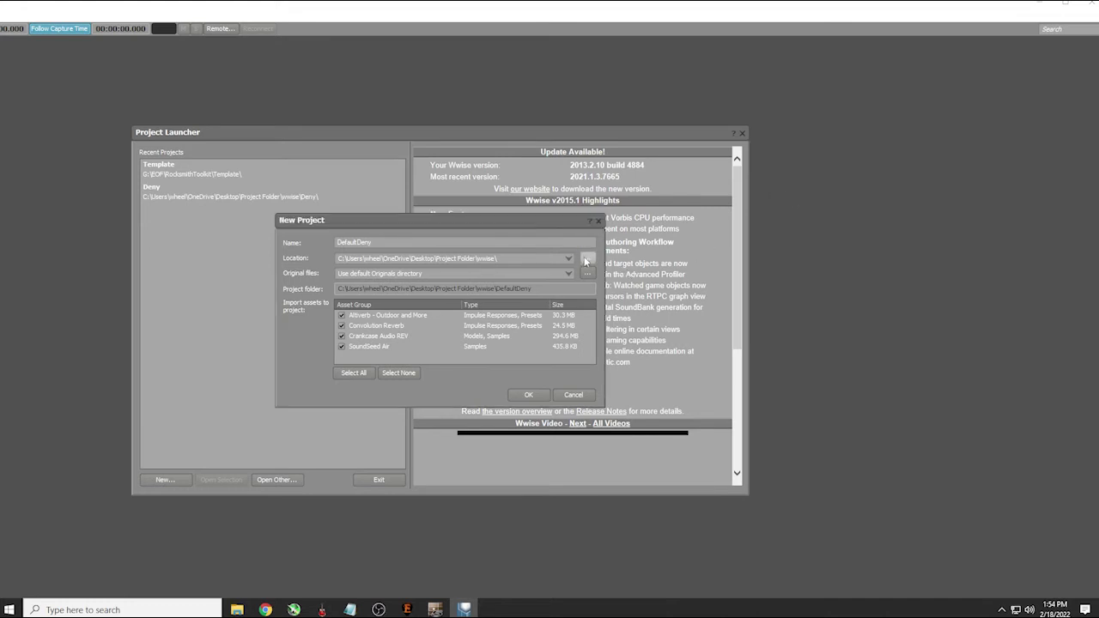
click(296, 254)
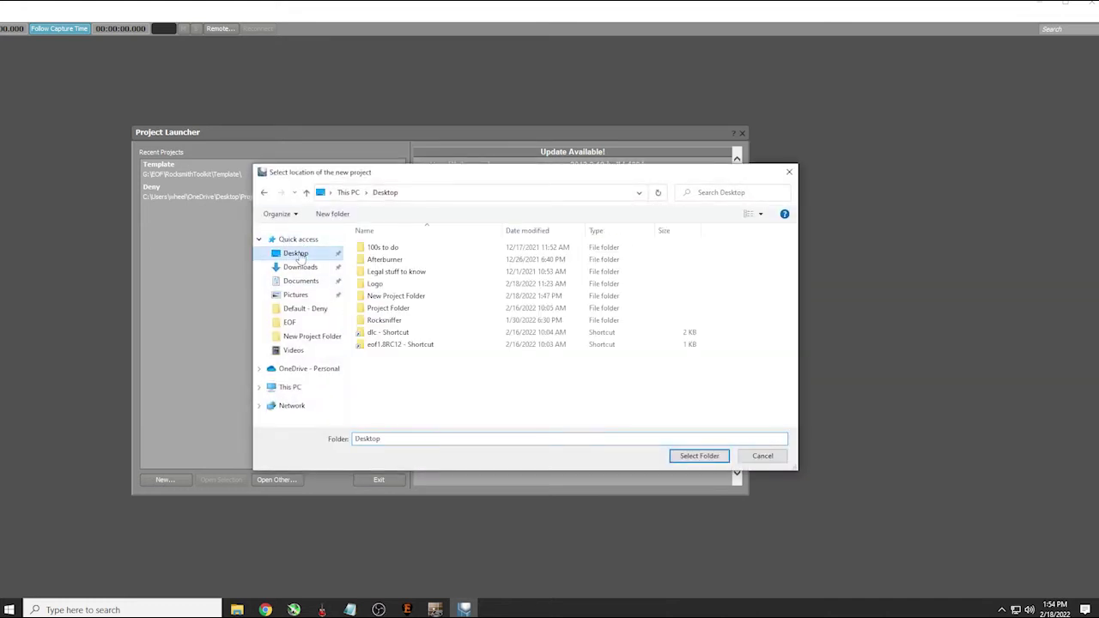
click(400, 298)
double_click(400, 296)
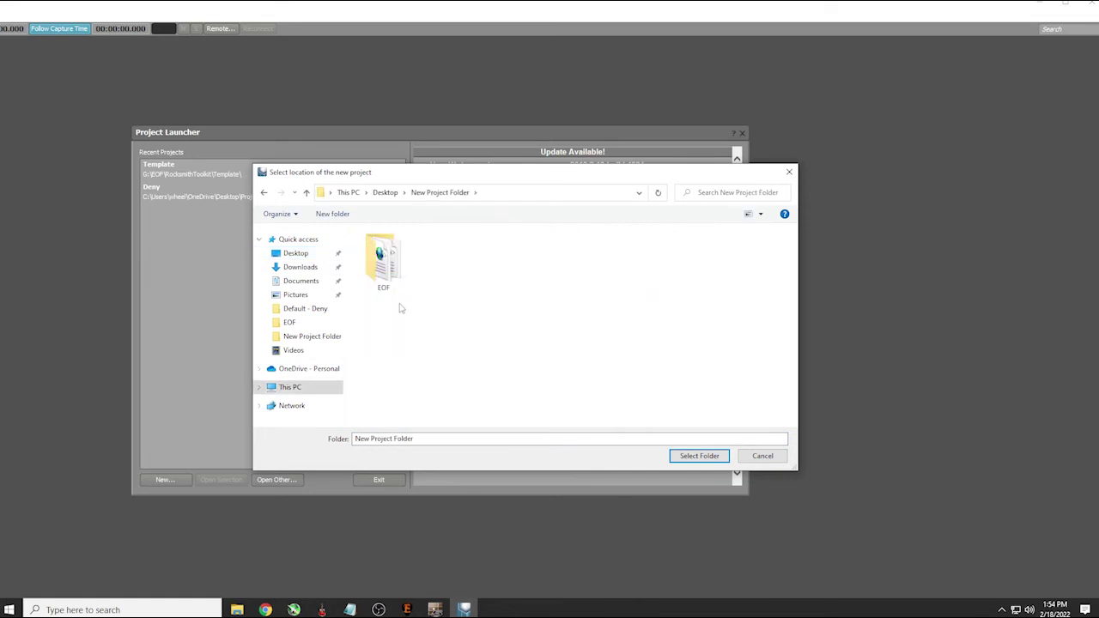
right_click(450, 342)
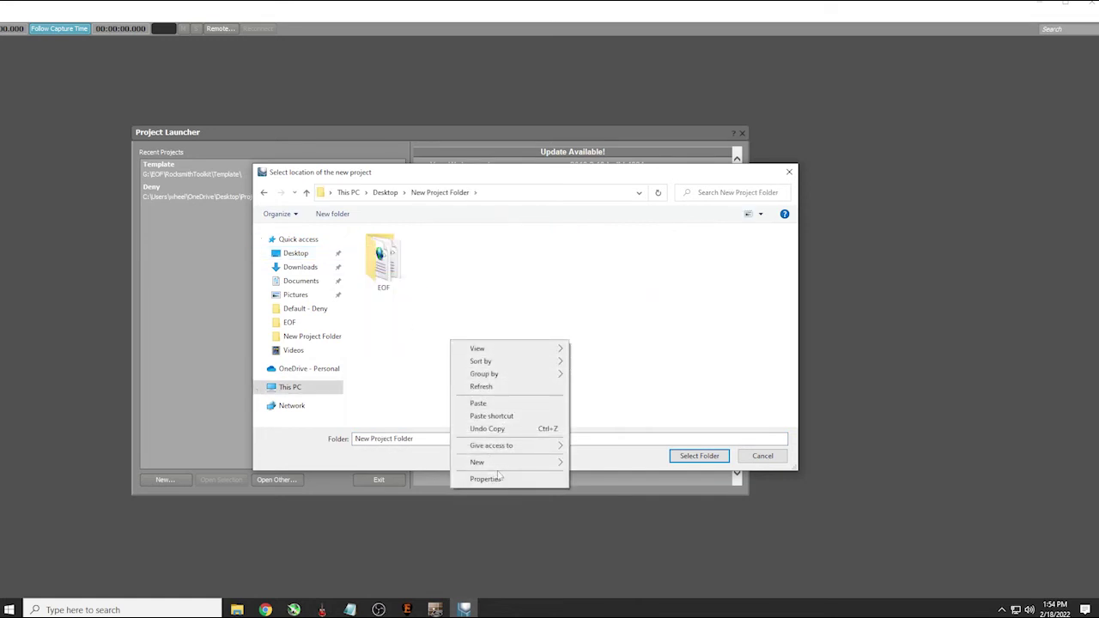
mouse_move(501, 465)
click(595, 463)
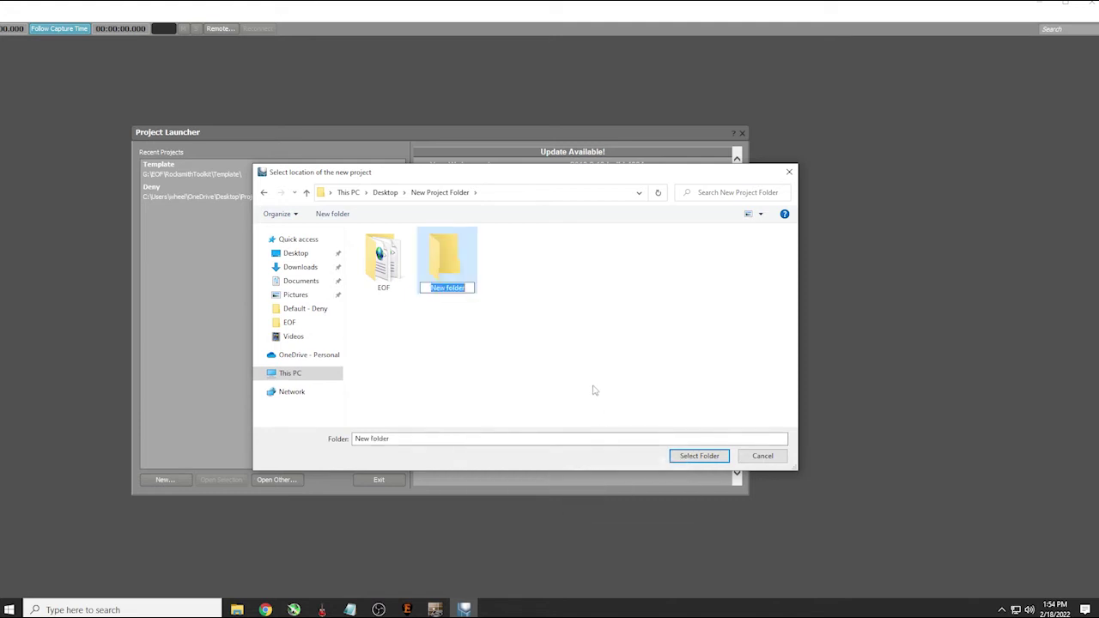
text(wwise)
key(Return)
key(Return)
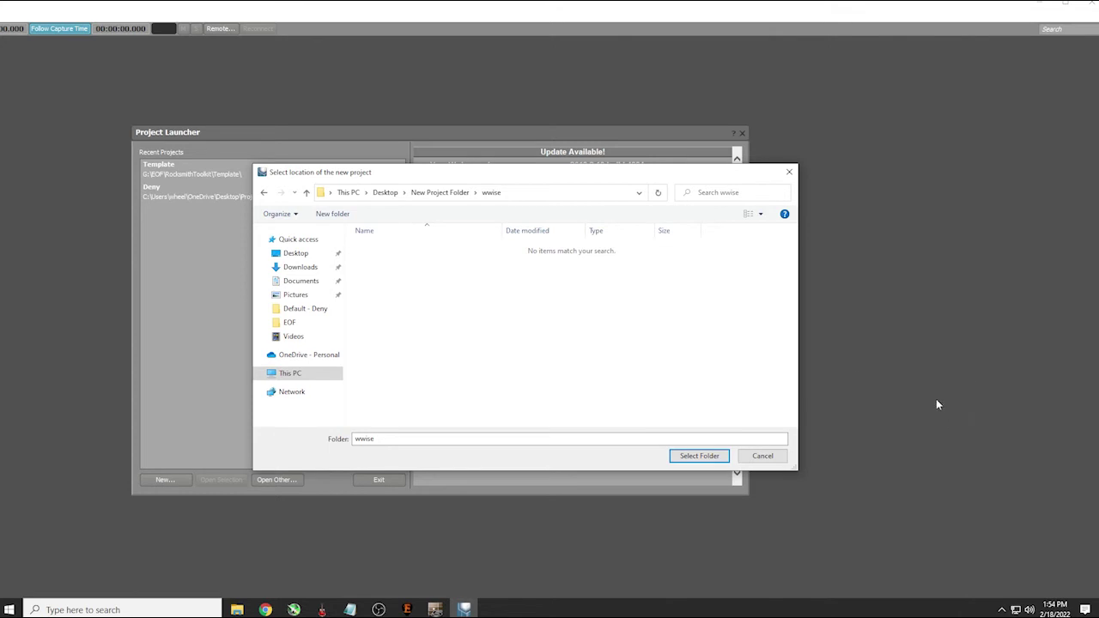
click(692, 459)
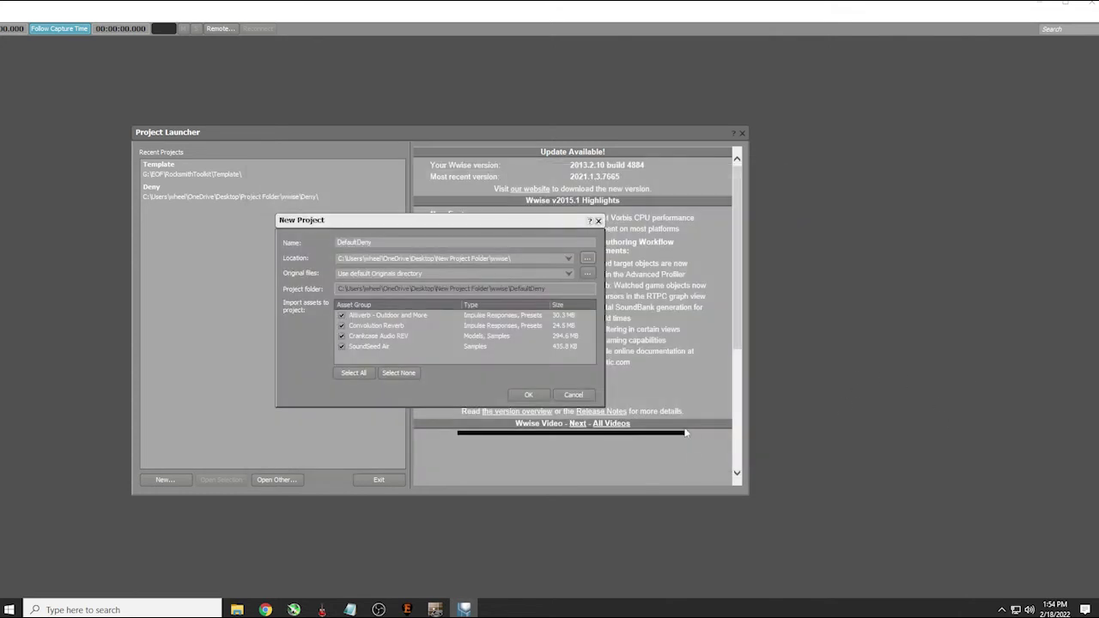
Create the project with all asset groups selected, then close the License Manager and Conversion Settings Editor and fit the main window on screen
click(529, 396)
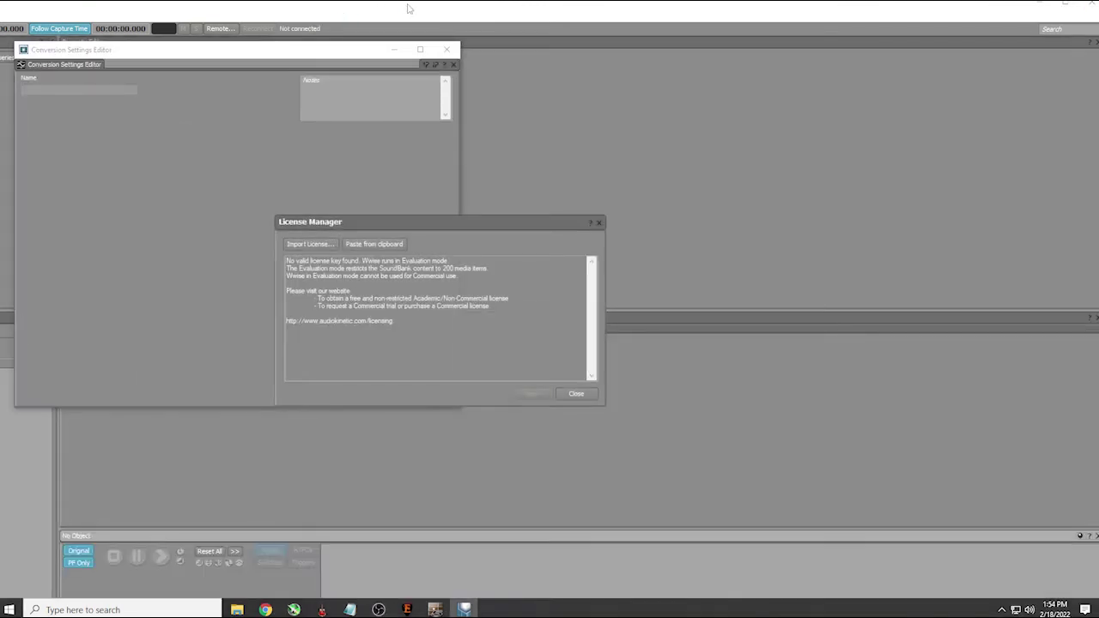
click(577, 394)
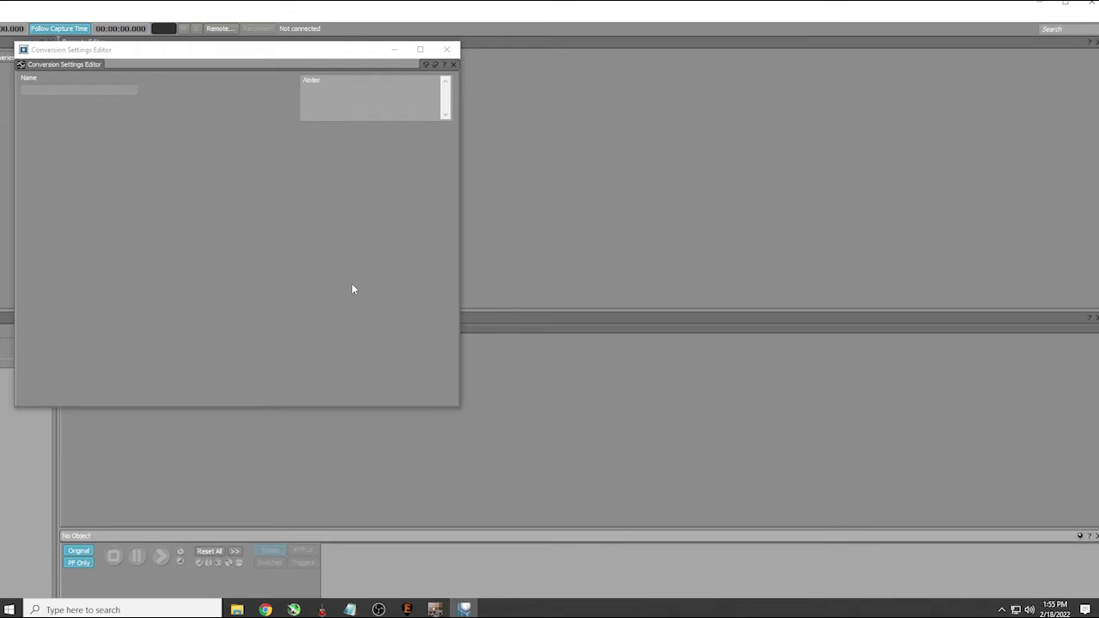
click(301, 54)
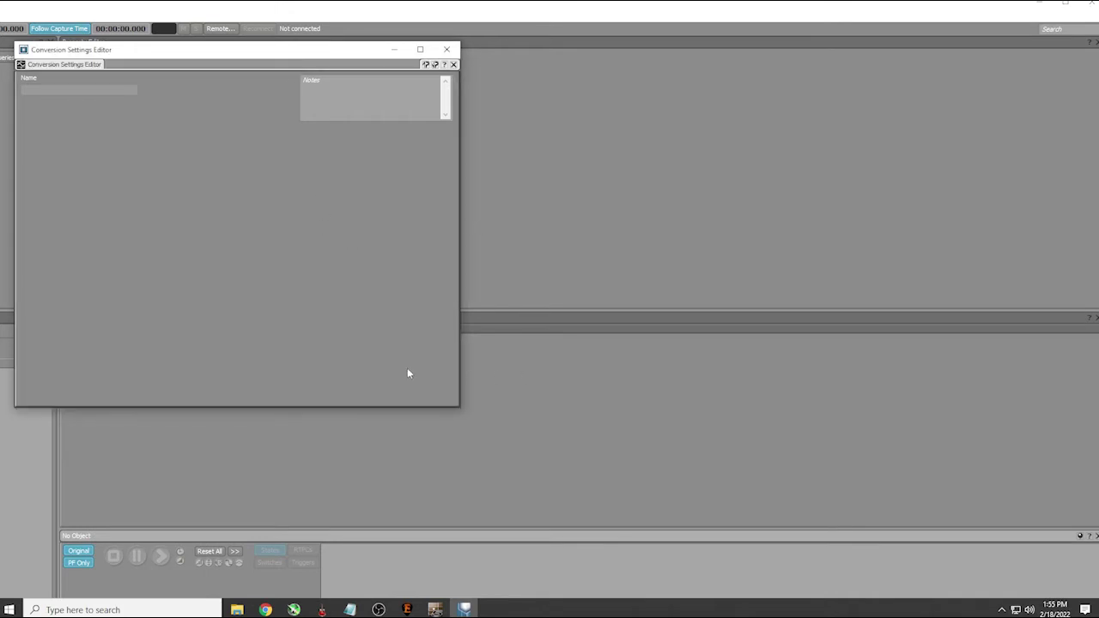
click(447, 49)
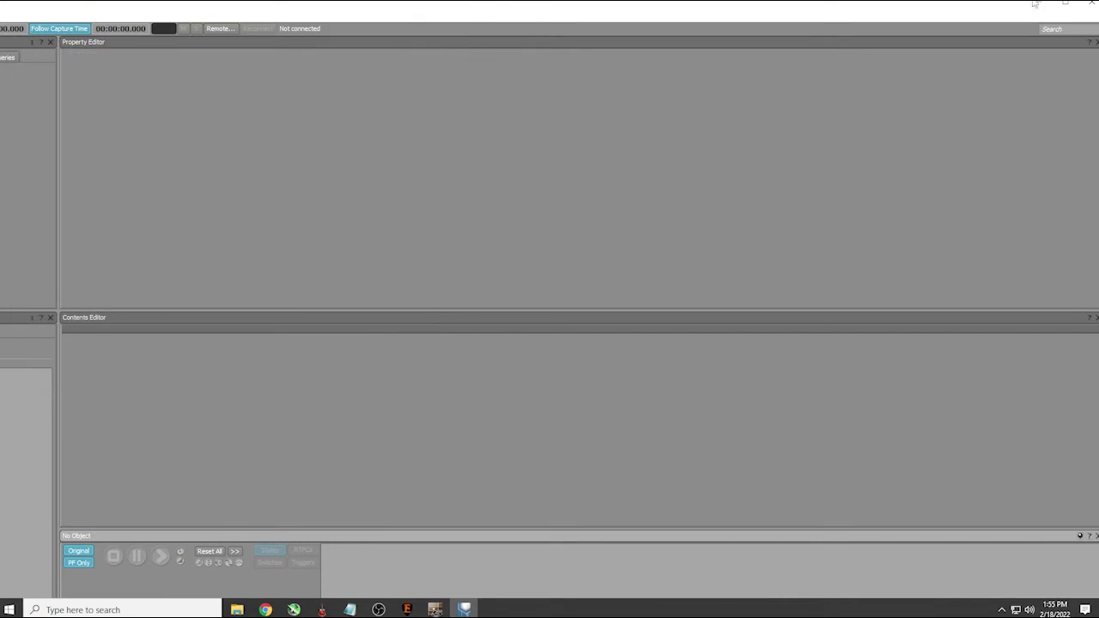
click(1061, 4)
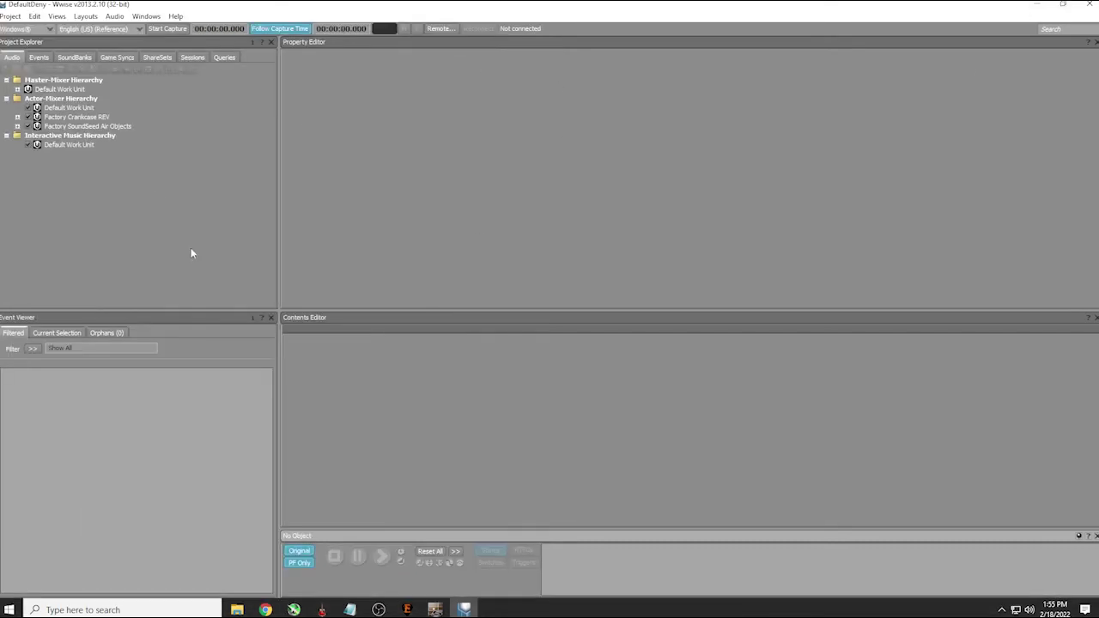
click(28, 145)
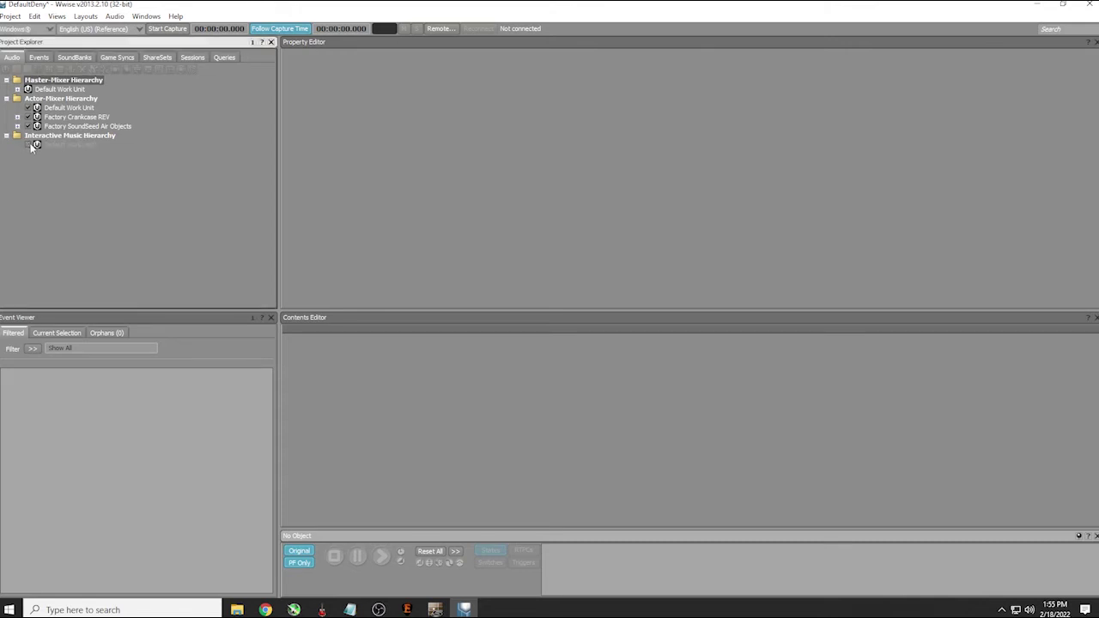
click(60, 145)
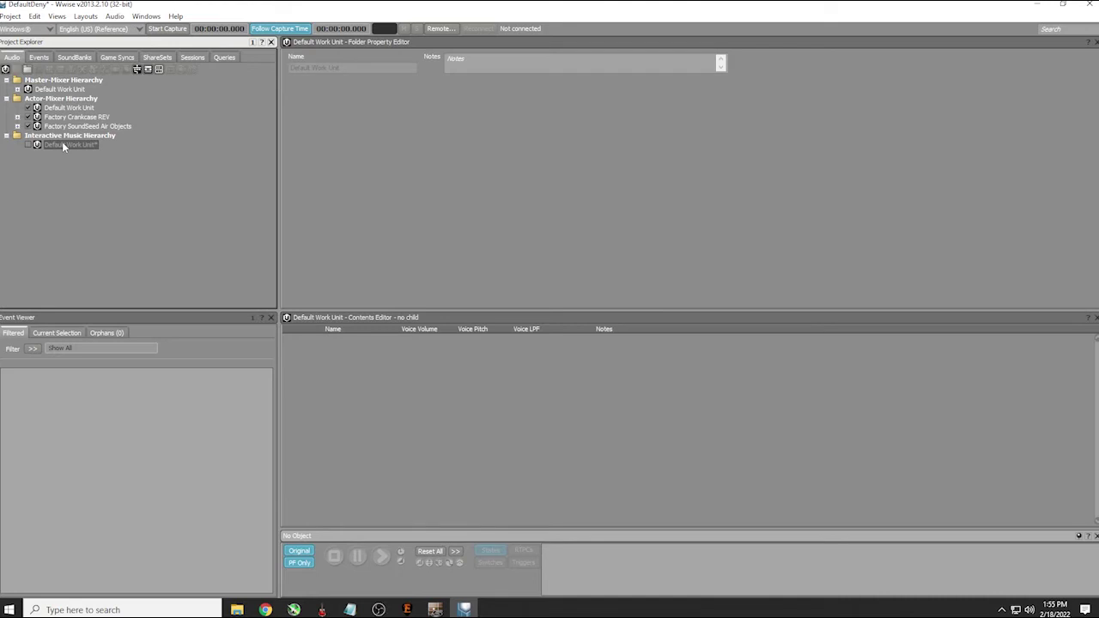
right_click(61, 143)
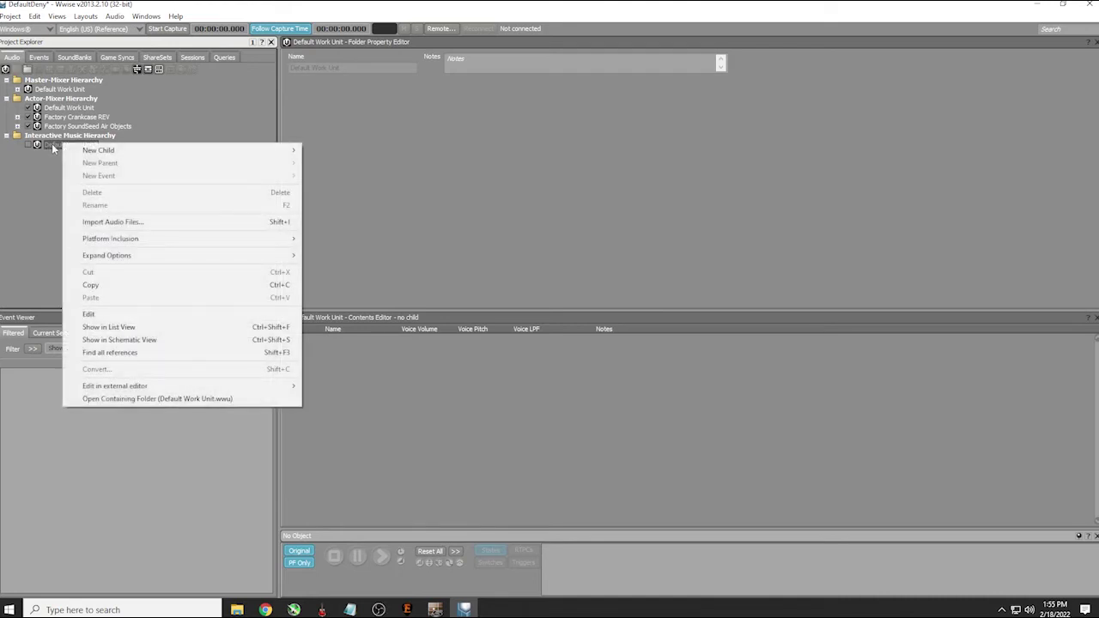
key(Escape)
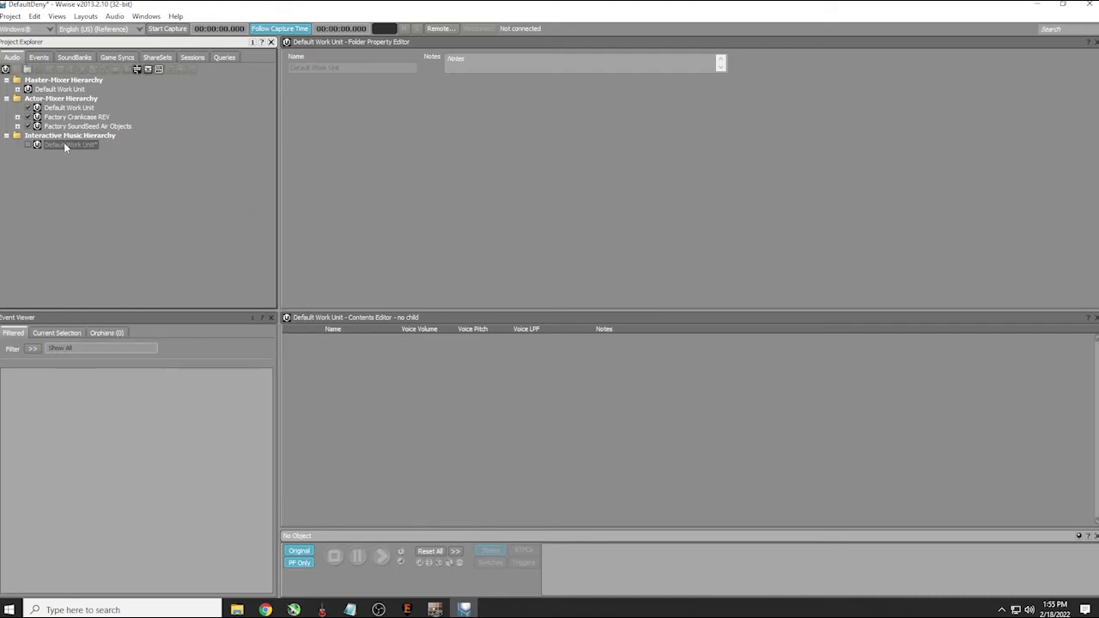
Import Deny.wav from the EOF folder in New Project Folder into the Interactive Music Hierarchy's Default Work Unit as a music segment
right_click(66, 144)
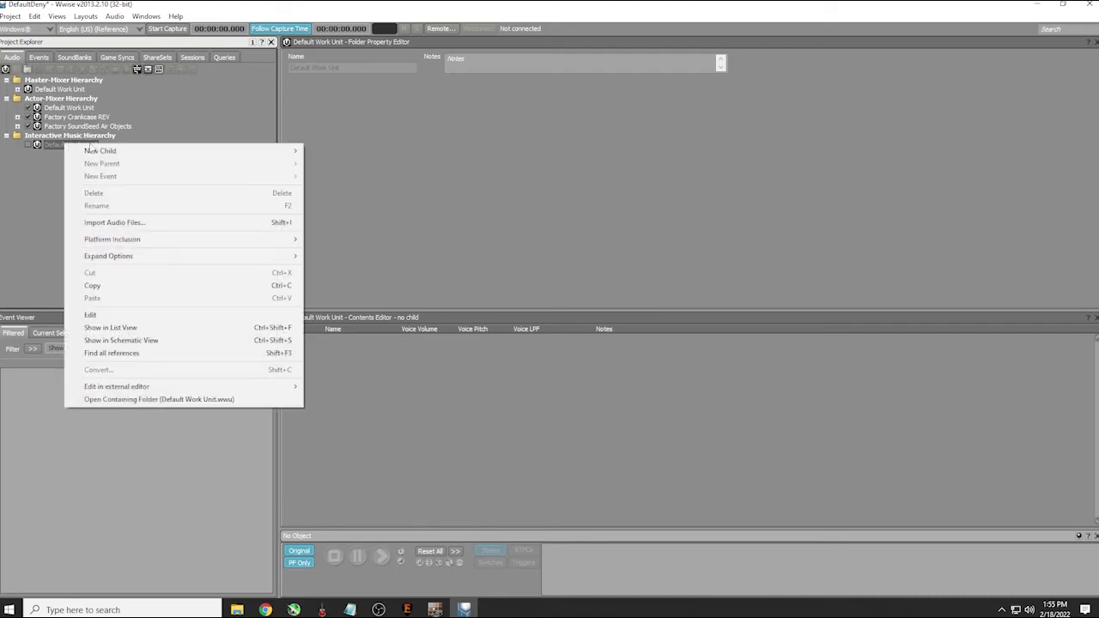
click(143, 222)
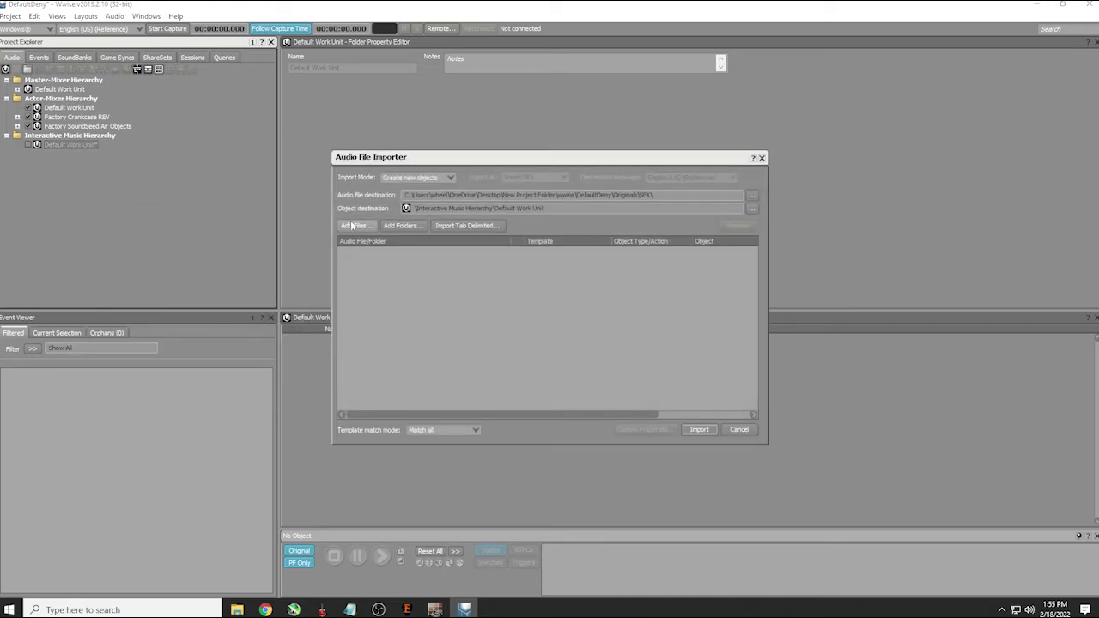
click(355, 225)
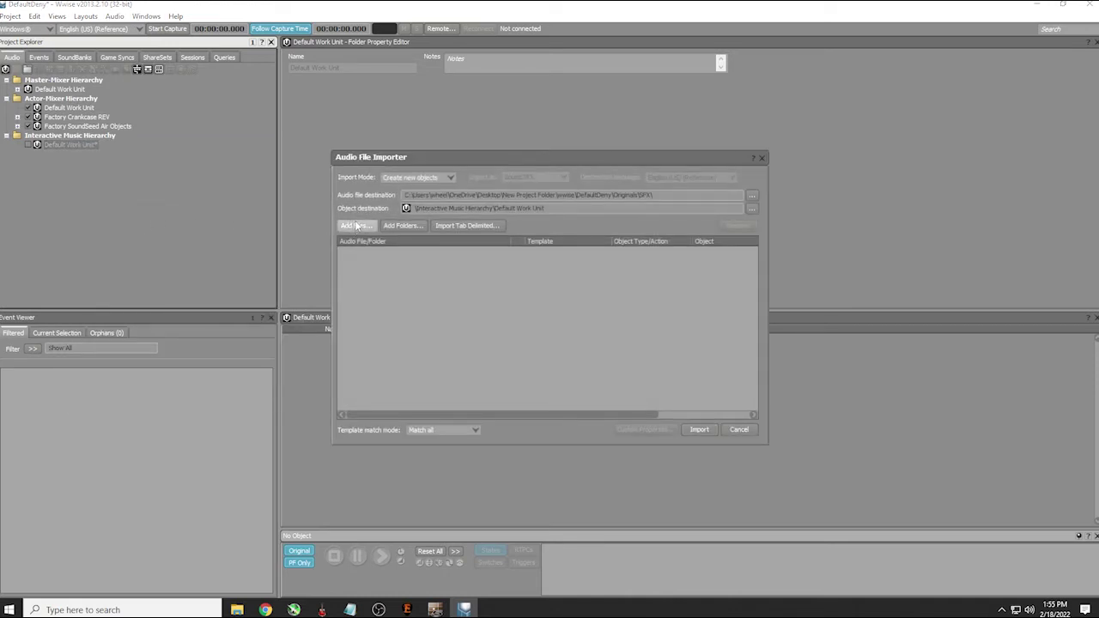
click(381, 257)
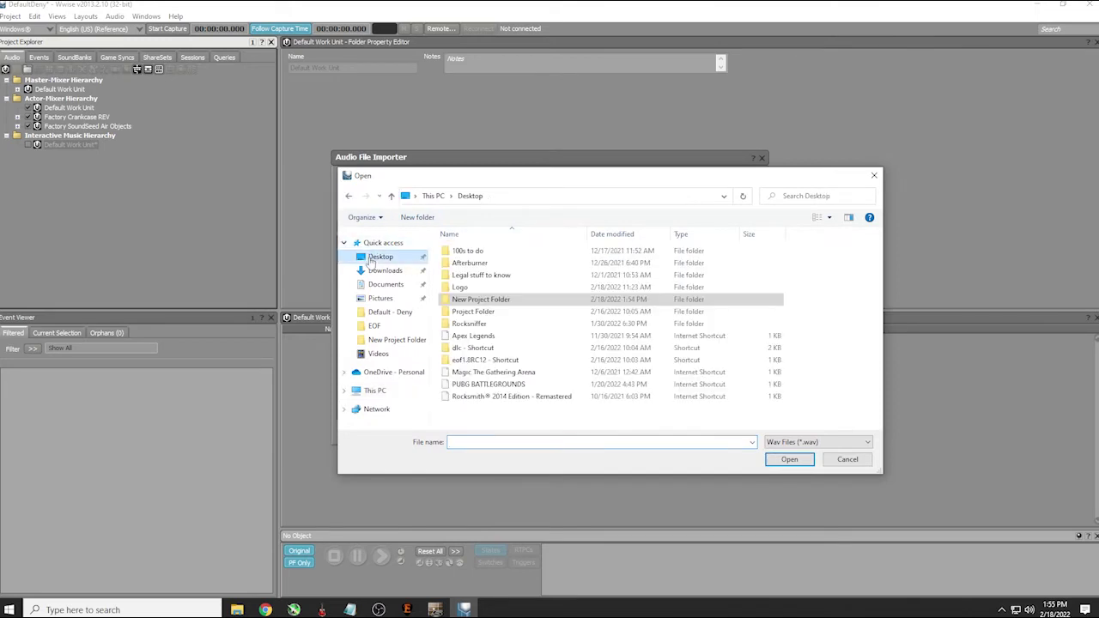
double_click(507, 301)
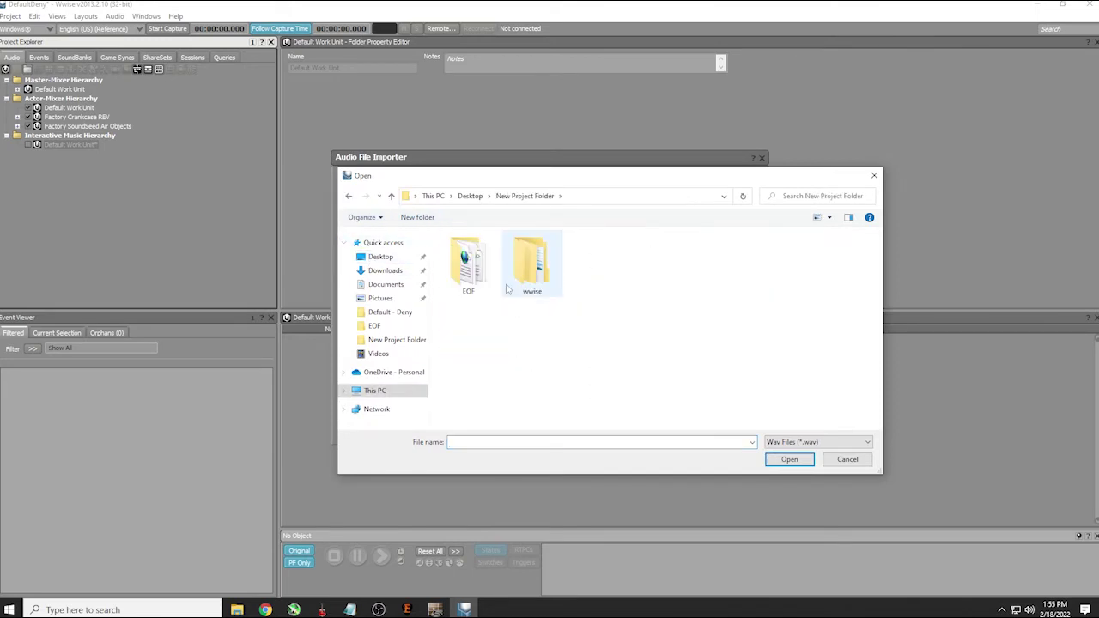
double_click(468, 261)
click(471, 256)
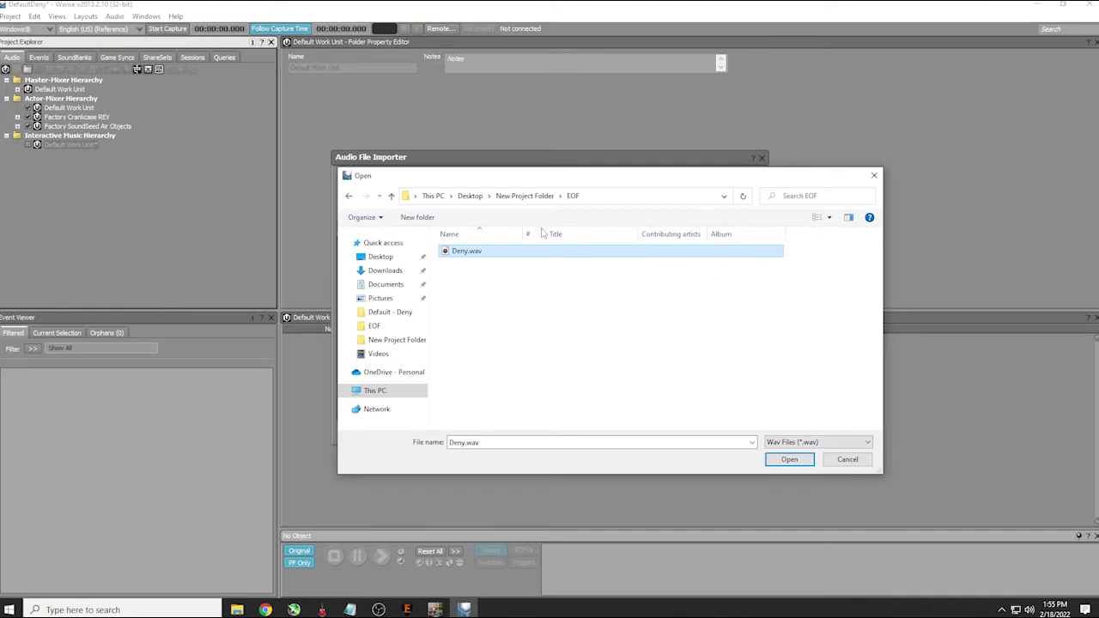
click(783, 464)
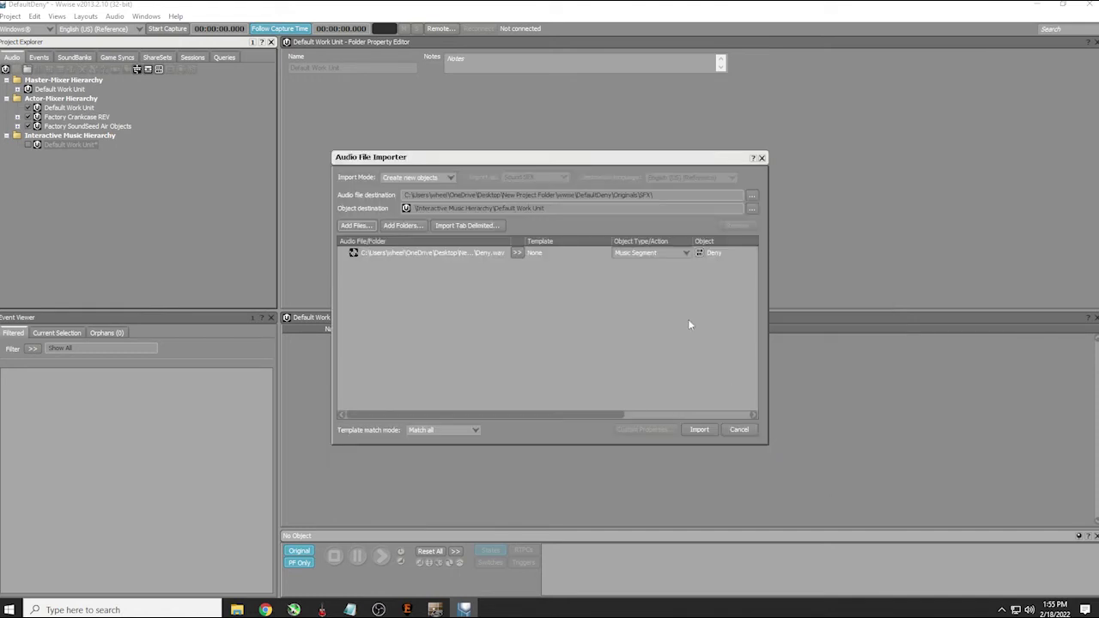
click(699, 429)
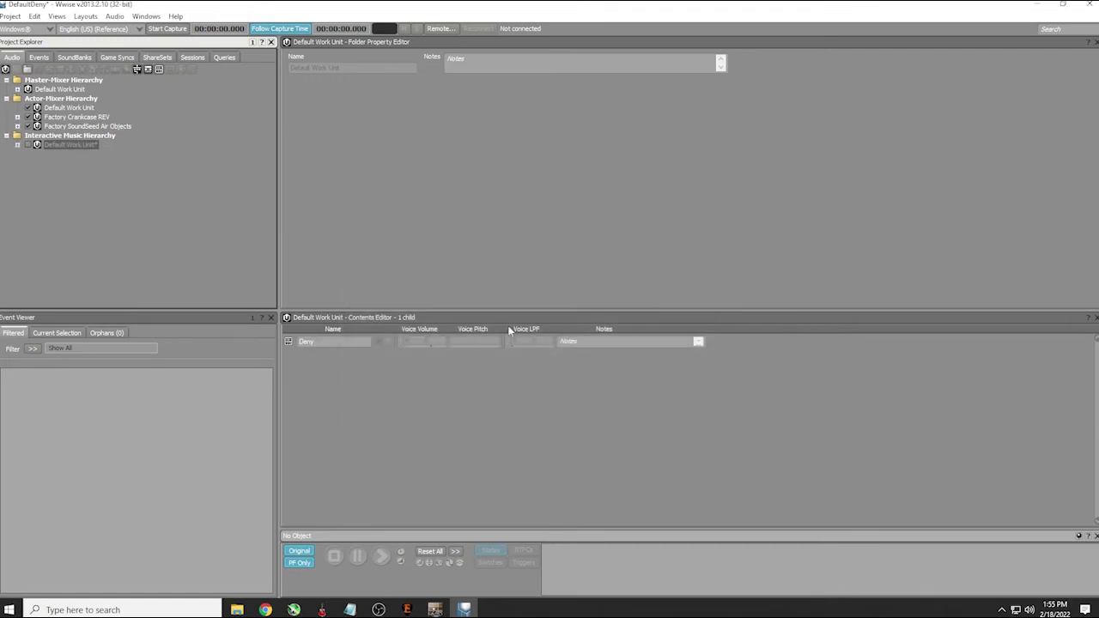
Expand the Default Work Unit and the Deny segment, and examine the Deny track's source and general settings
click(19, 146)
click(29, 156)
click(78, 161)
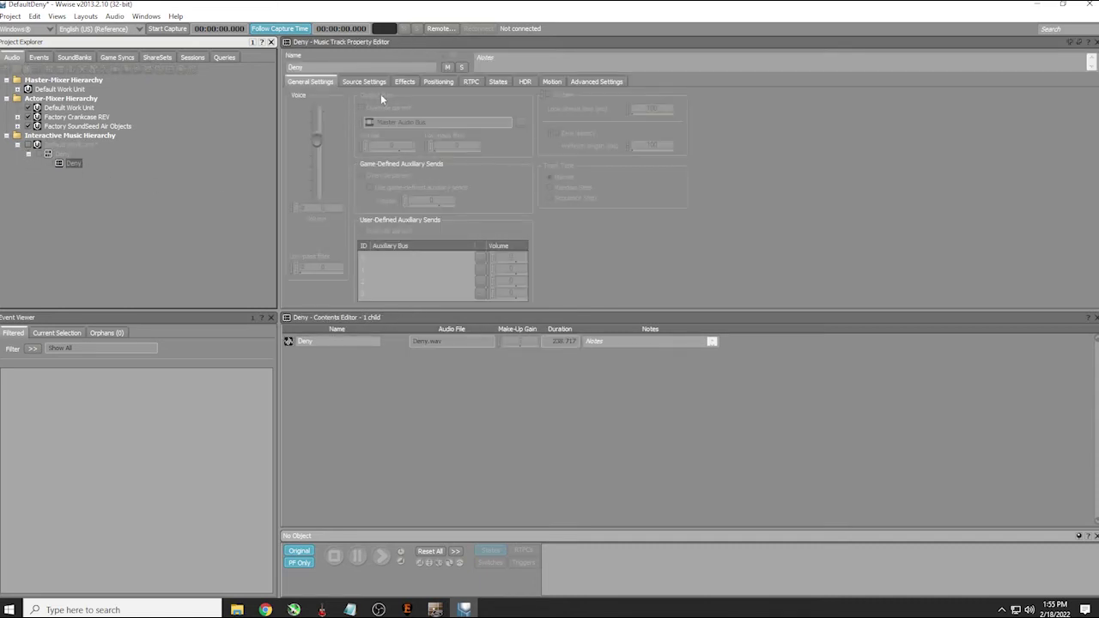
click(376, 82)
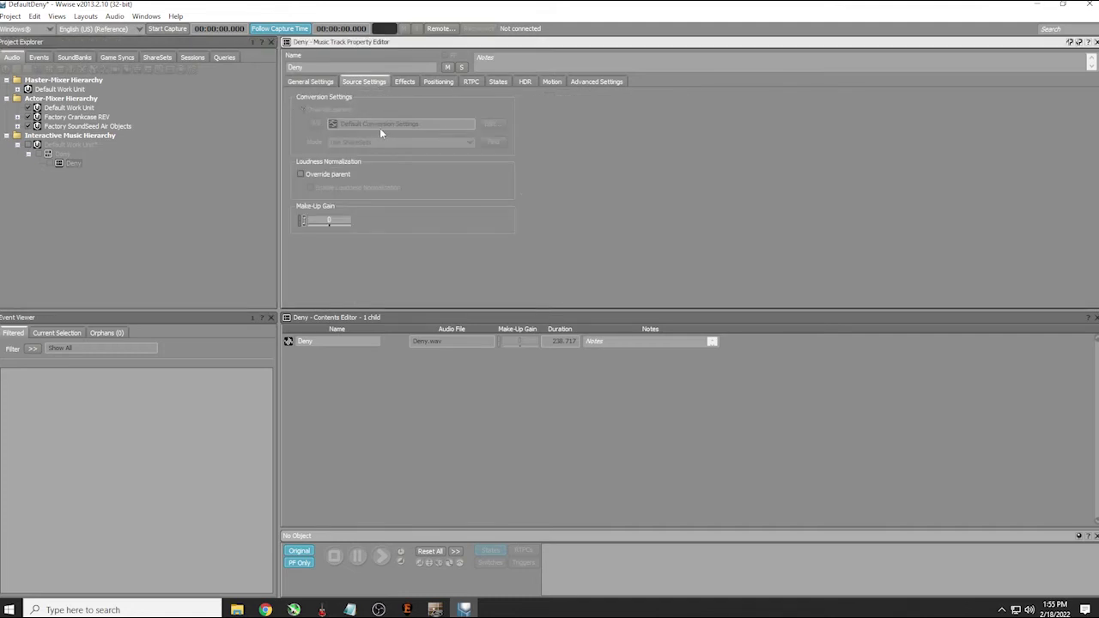
click(310, 82)
click(364, 81)
click(313, 82)
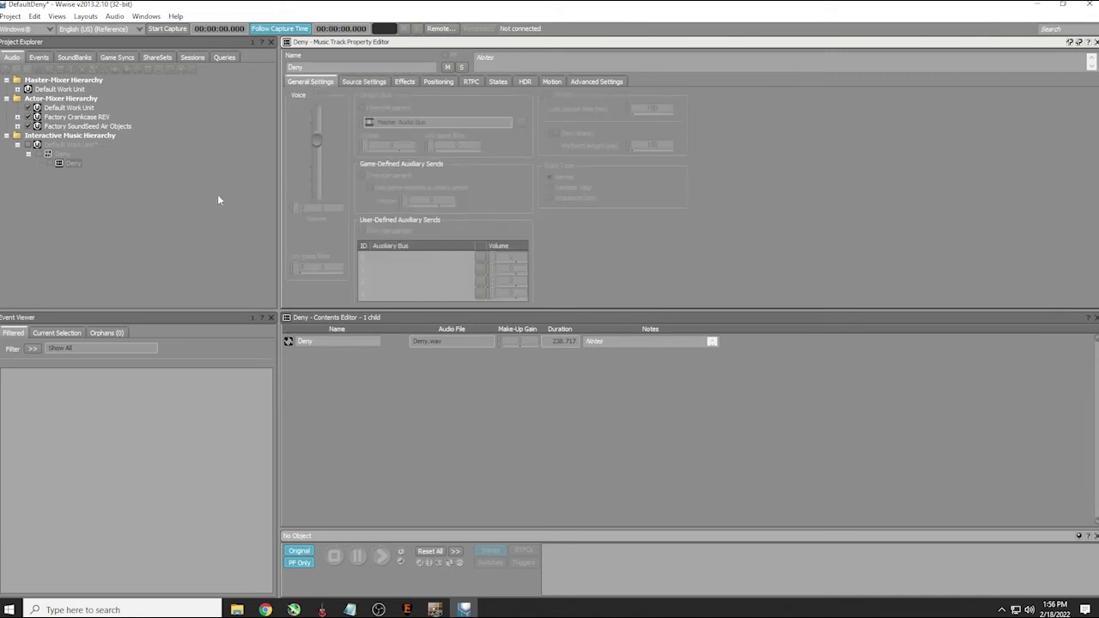
Include the Interactive Music Hierarchy's Default Work Unit in the project again and select its Deny track
click(94, 152)
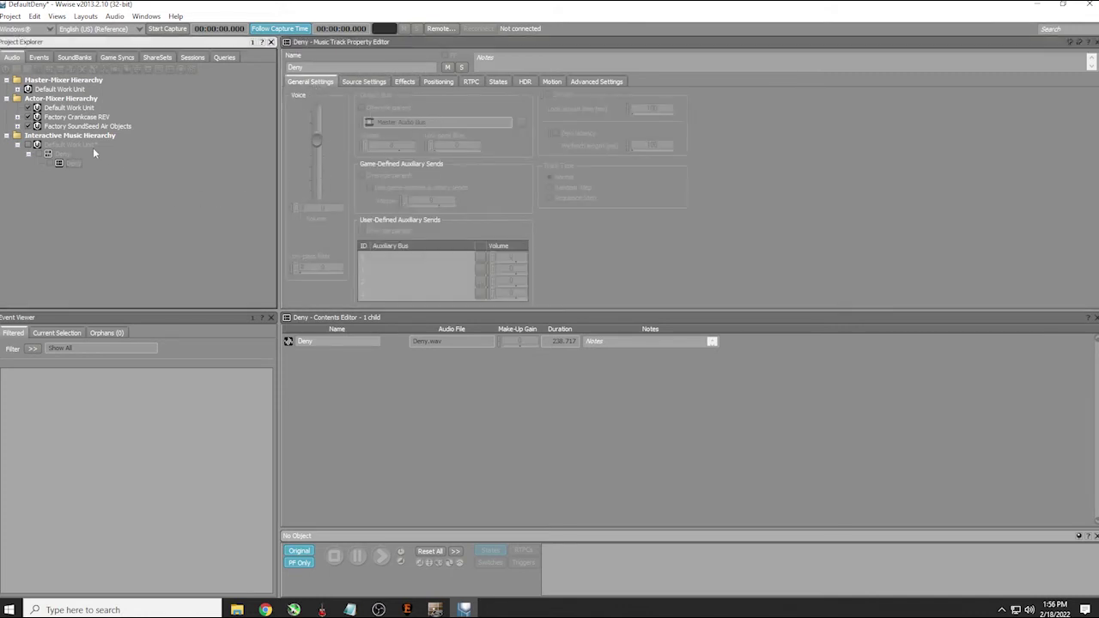
click(38, 146)
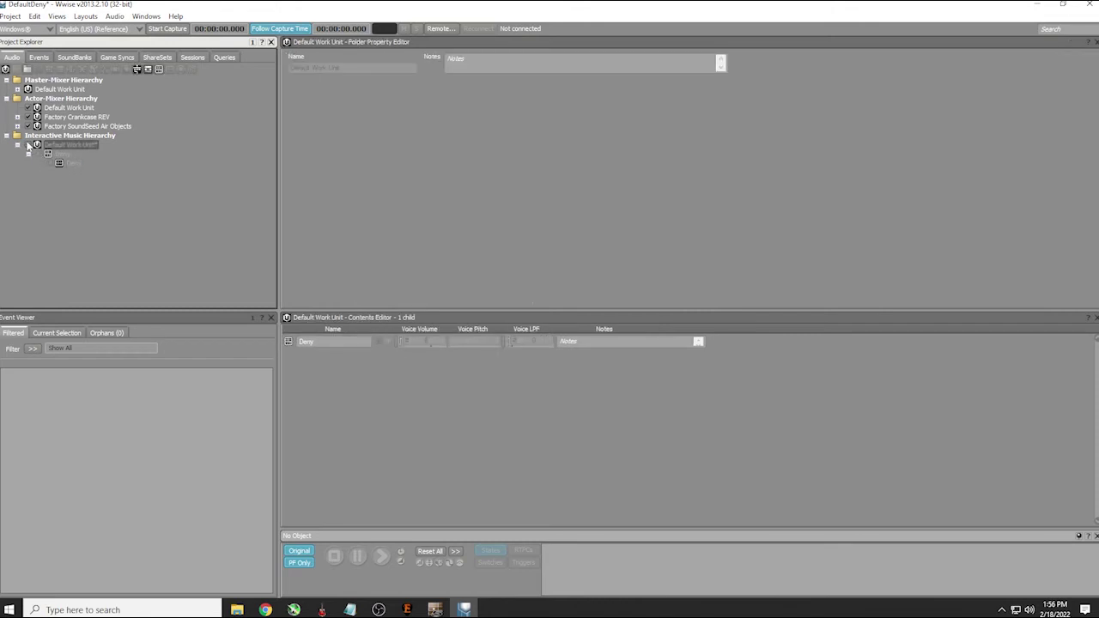
click(76, 164)
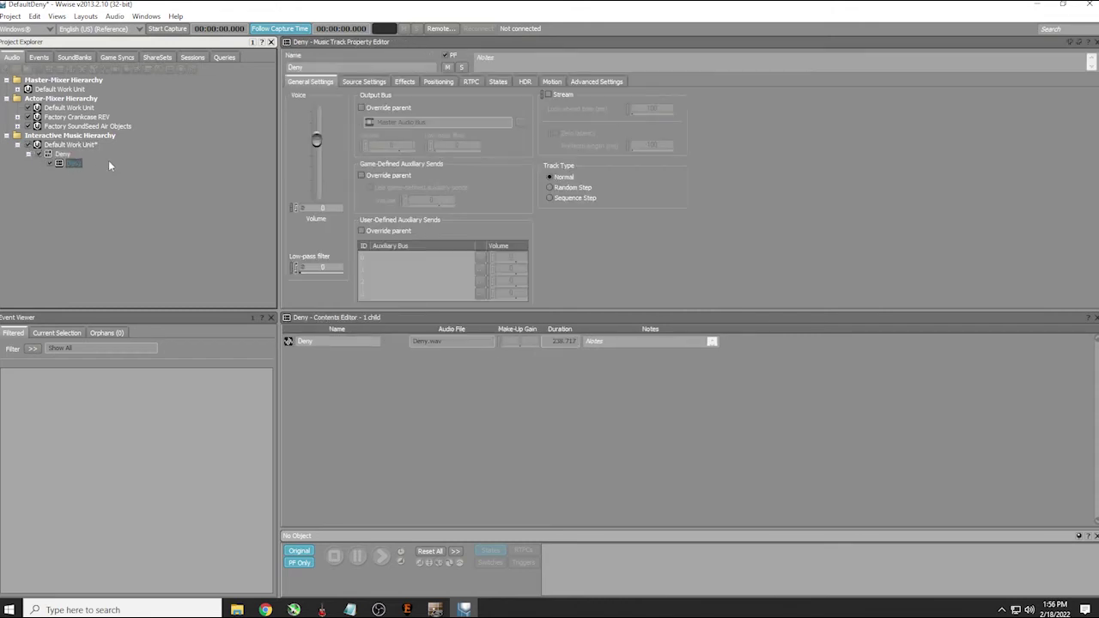
Override the parent conversion settings of the Deny track with the factory Vorbis preset Vorbis Quality High
click(363, 83)
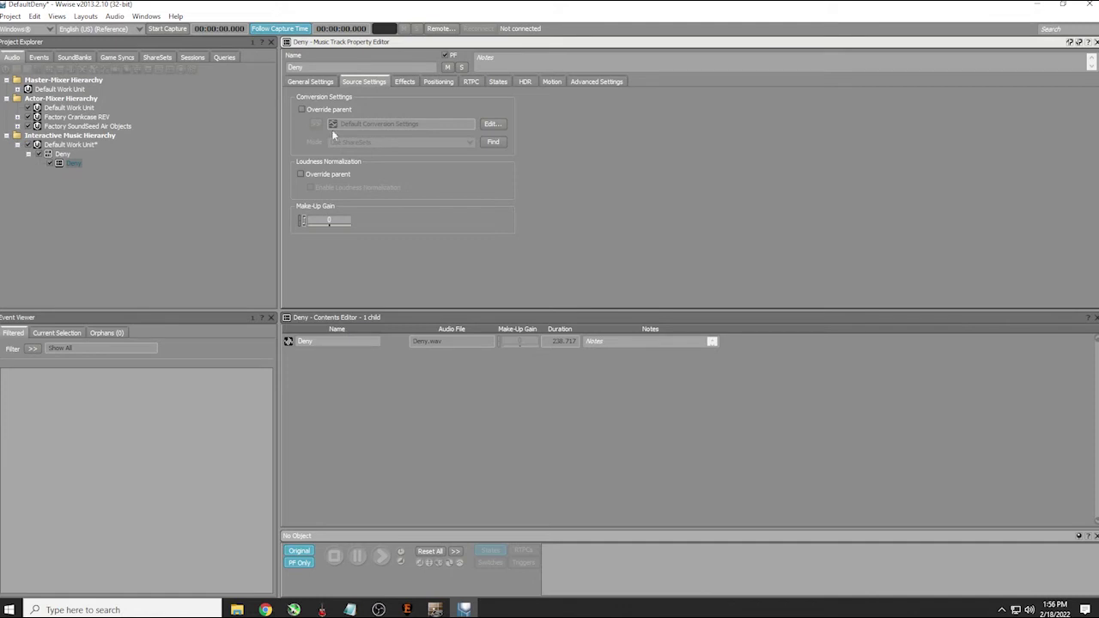
click(299, 110)
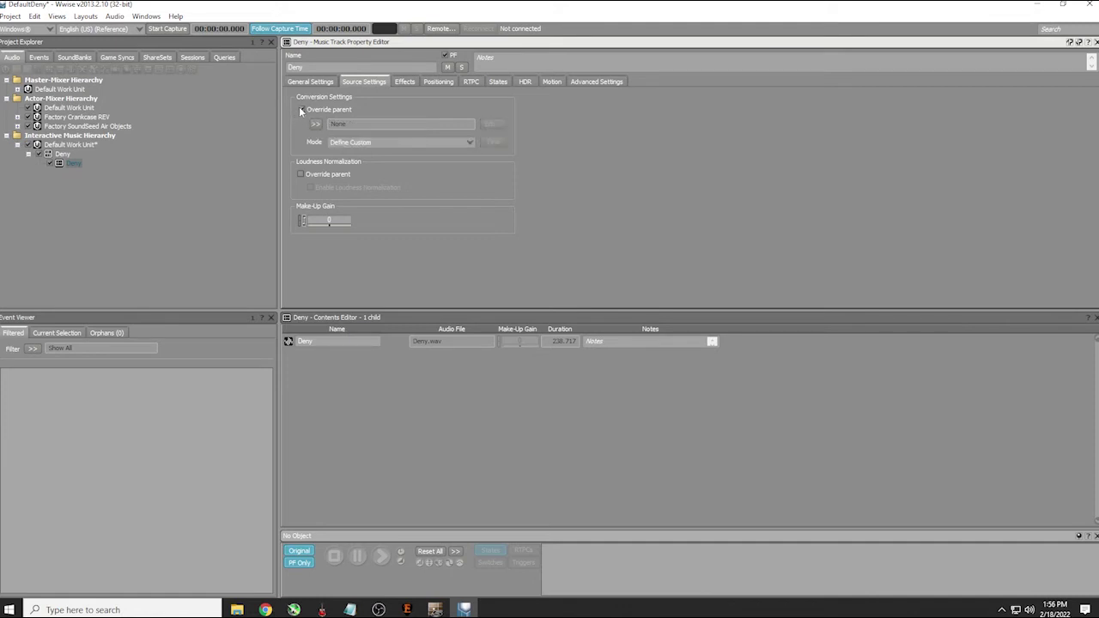
click(316, 124)
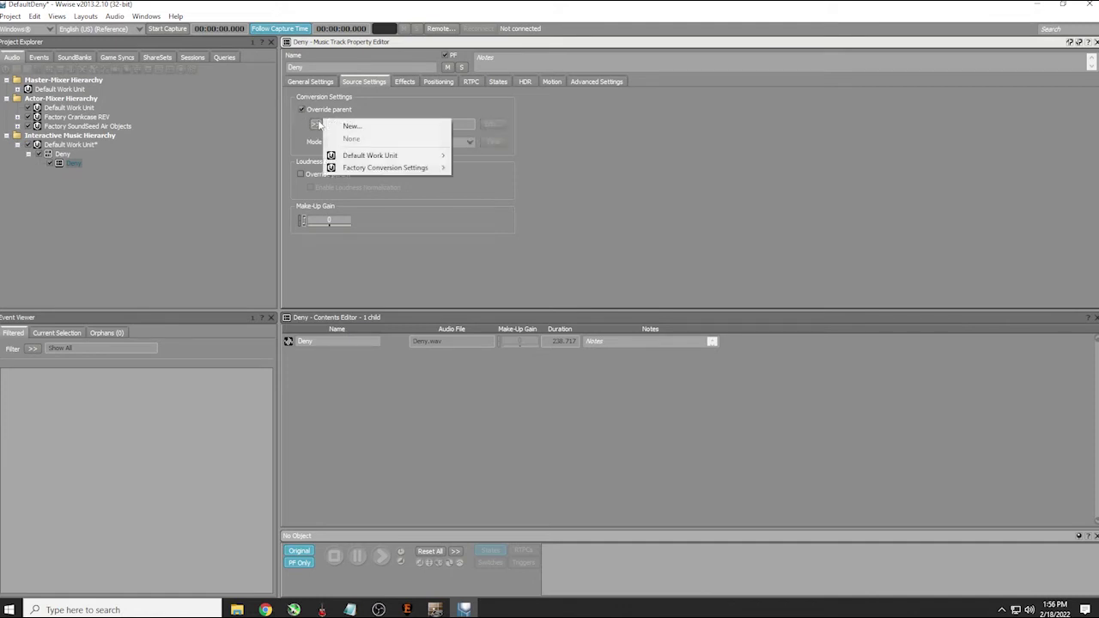
mouse_move(434, 169)
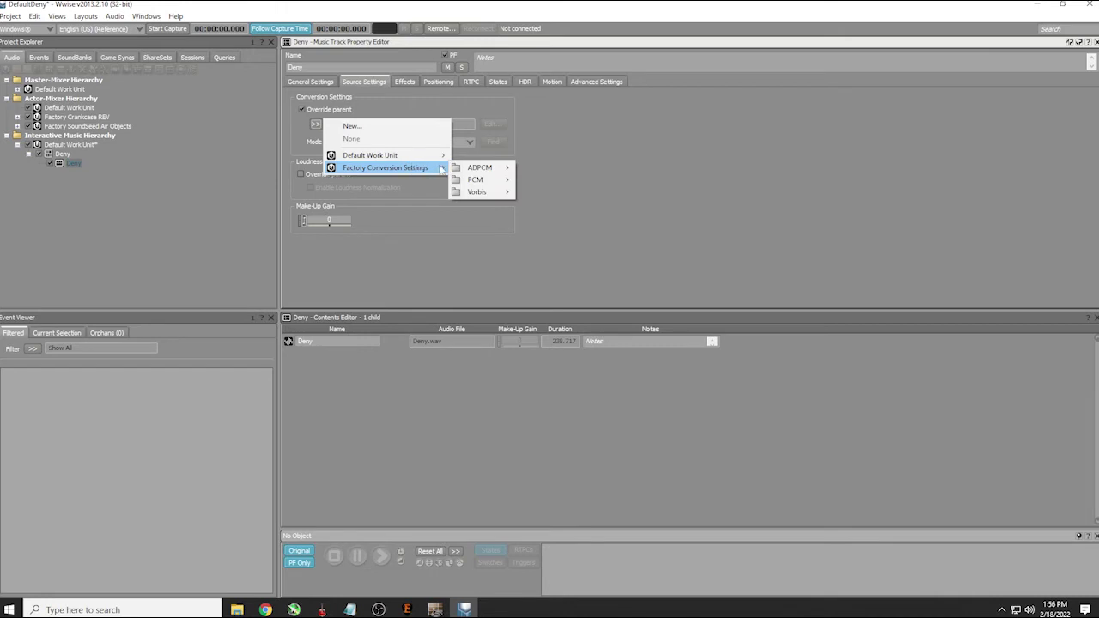
mouse_move(483, 193)
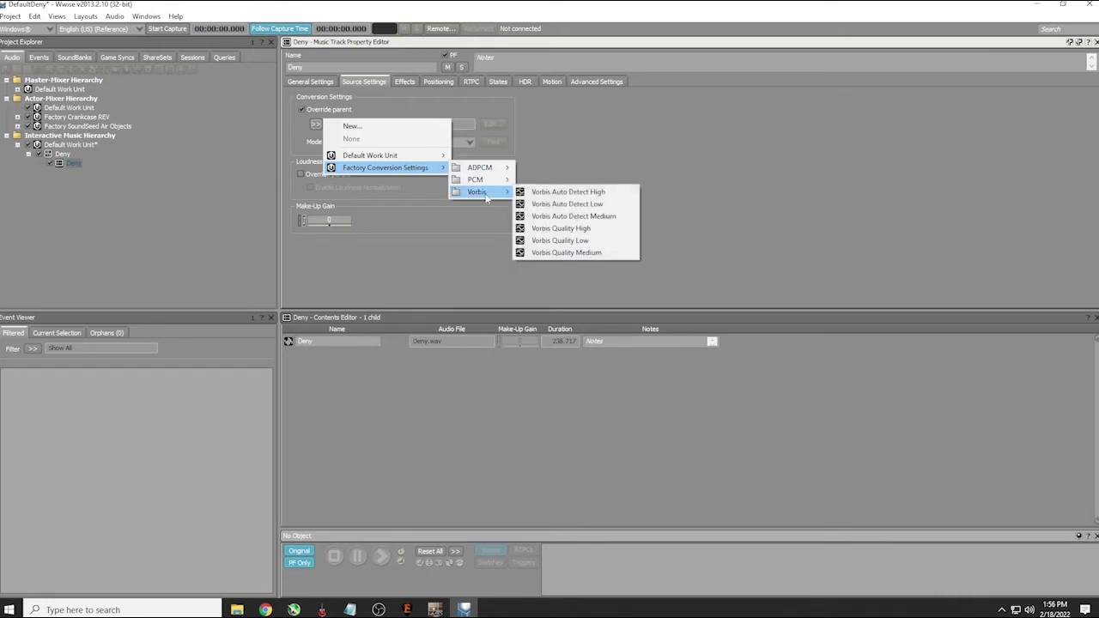
click(591, 229)
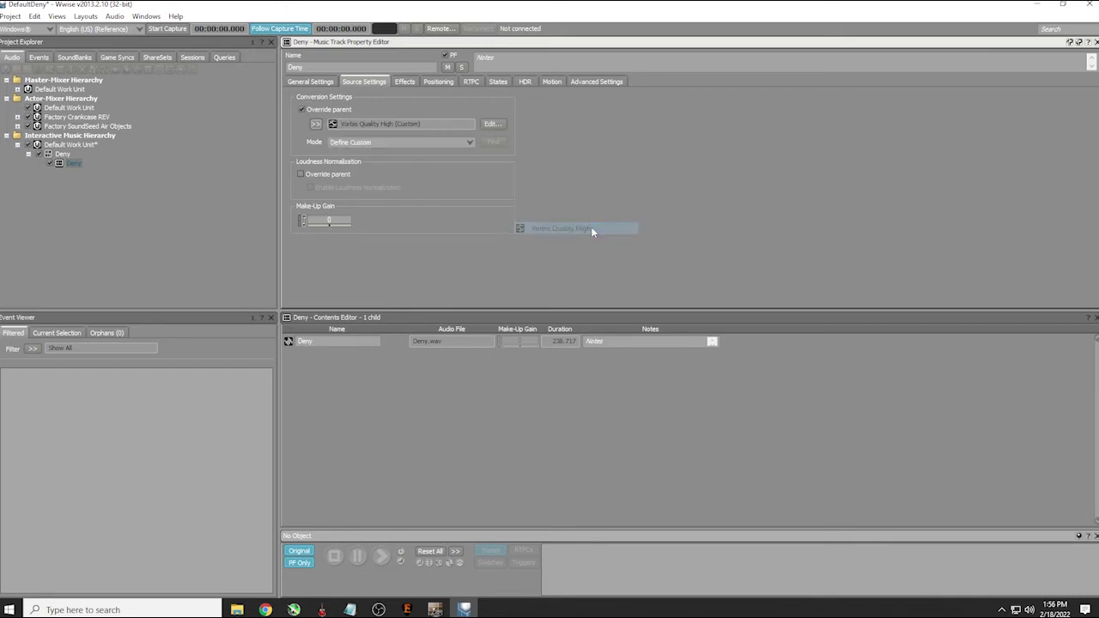
Edit the track's custom conversion settings, setting the Windows channels to Stereo and the sample rate to 48000
click(492, 124)
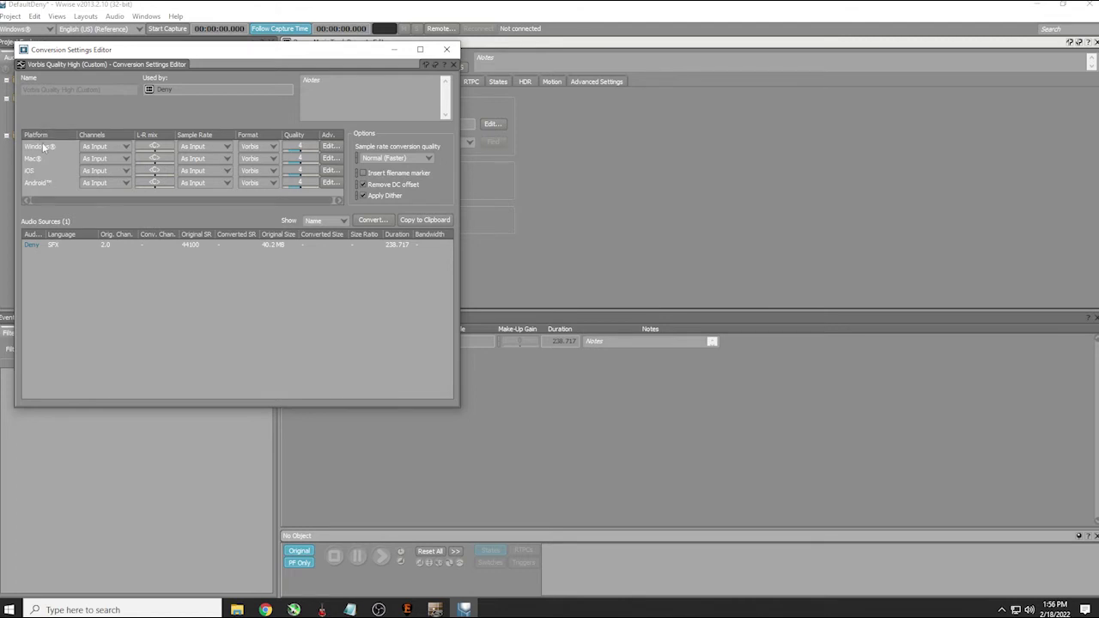
click(126, 147)
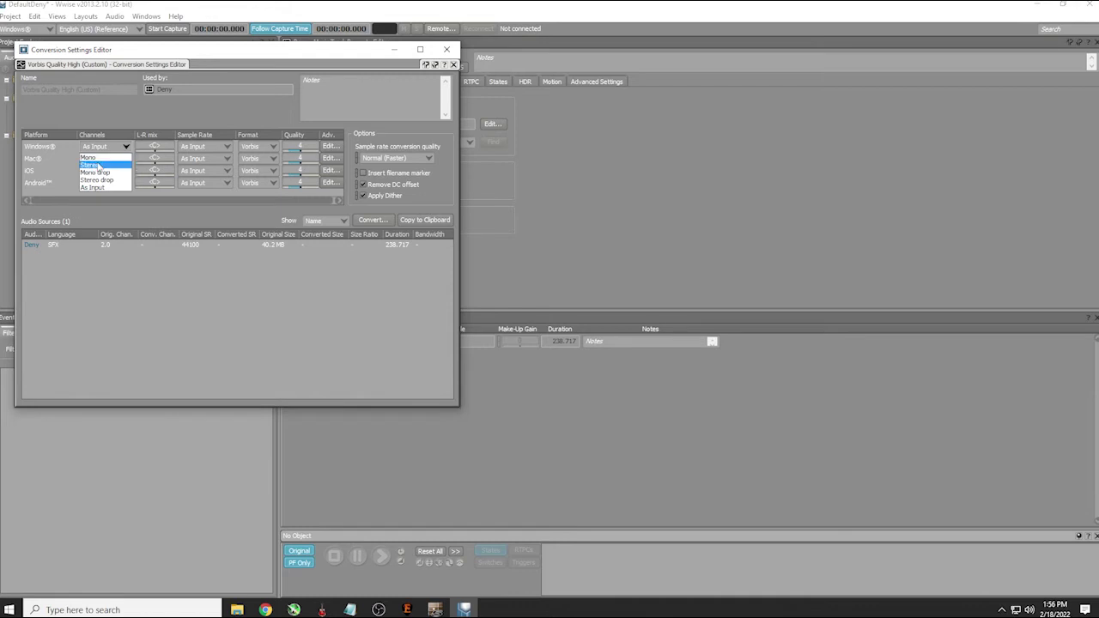
click(90, 164)
click(221, 148)
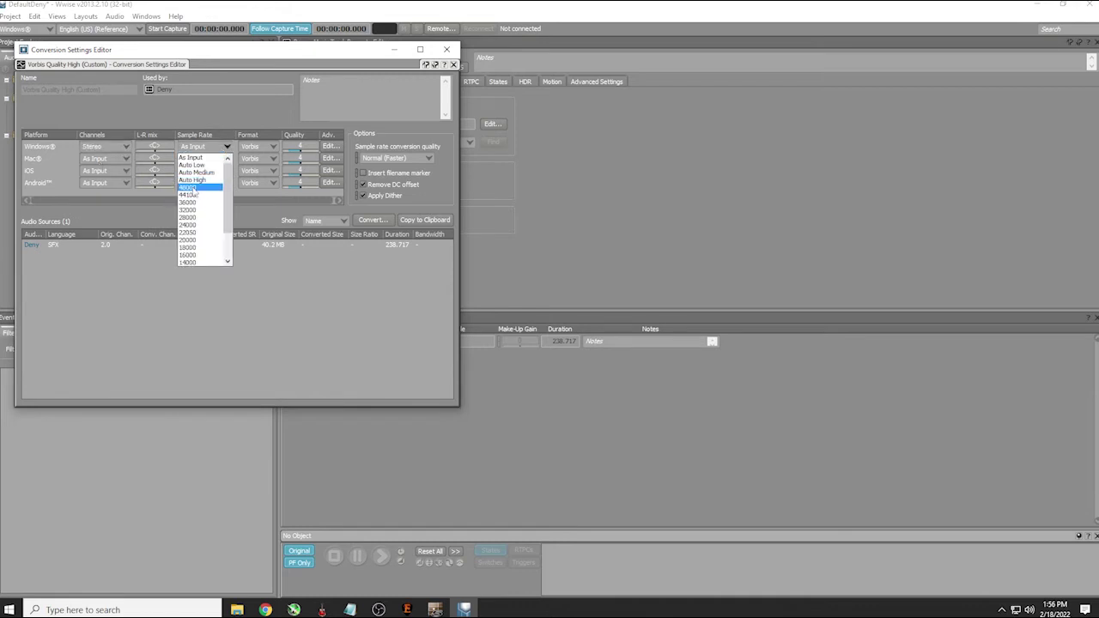
click(200, 187)
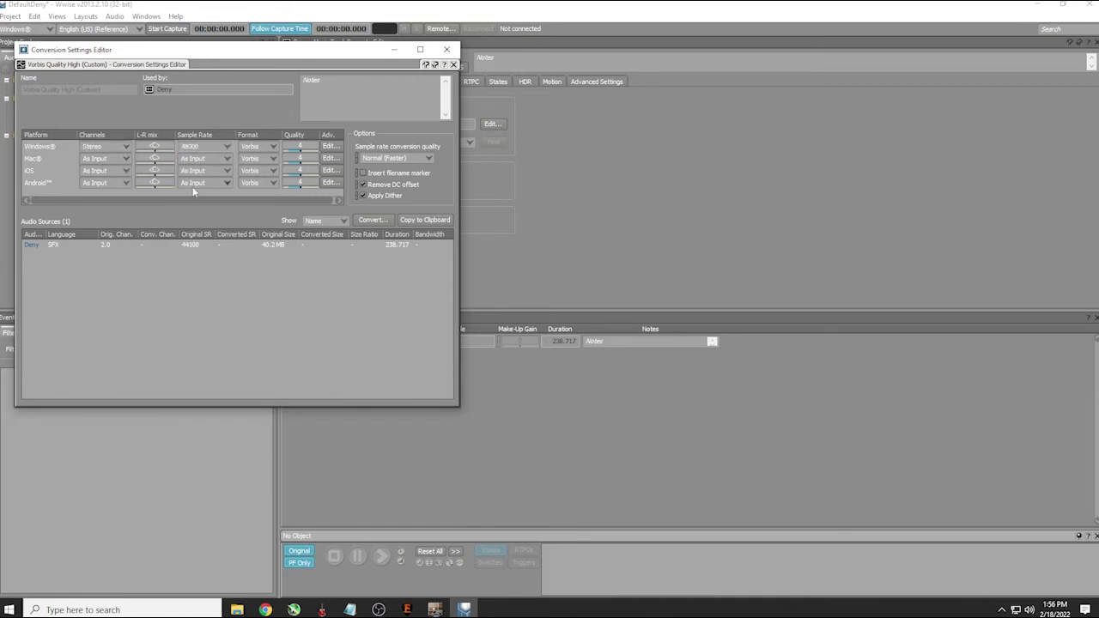
Set the Windows Vorbis encoder's seek table granularity to 16384 sample frames
click(326, 149)
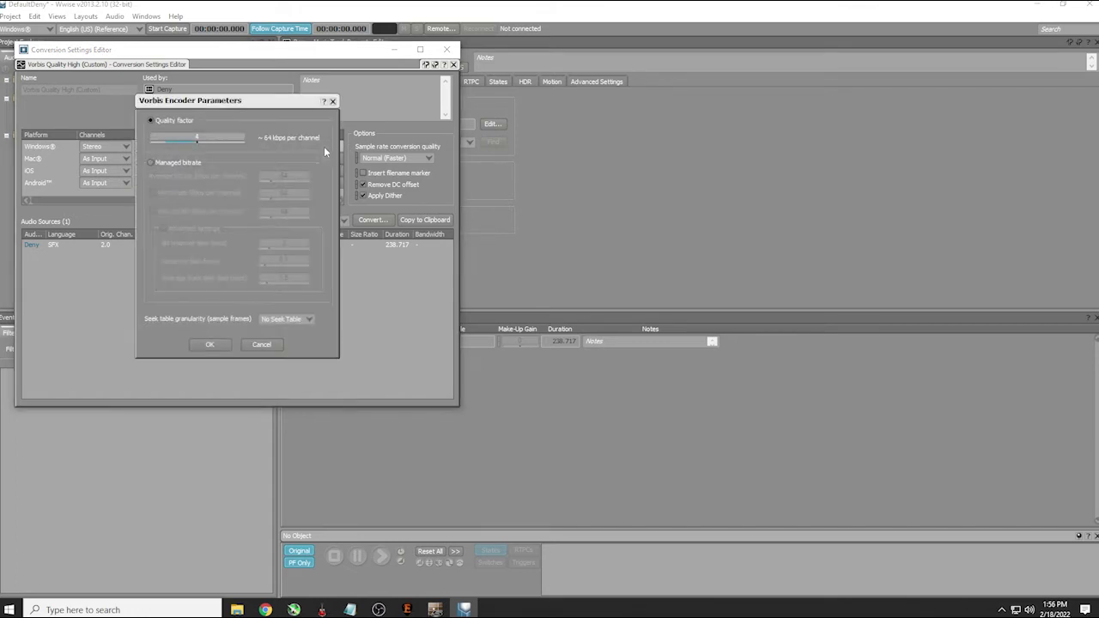
click(301, 317)
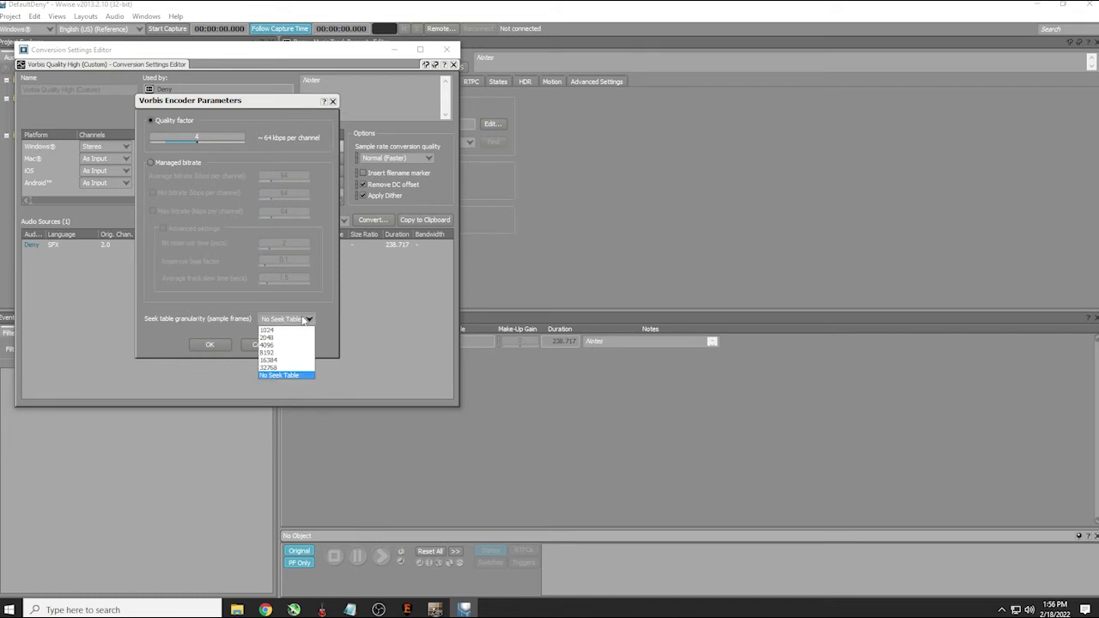
click(283, 359)
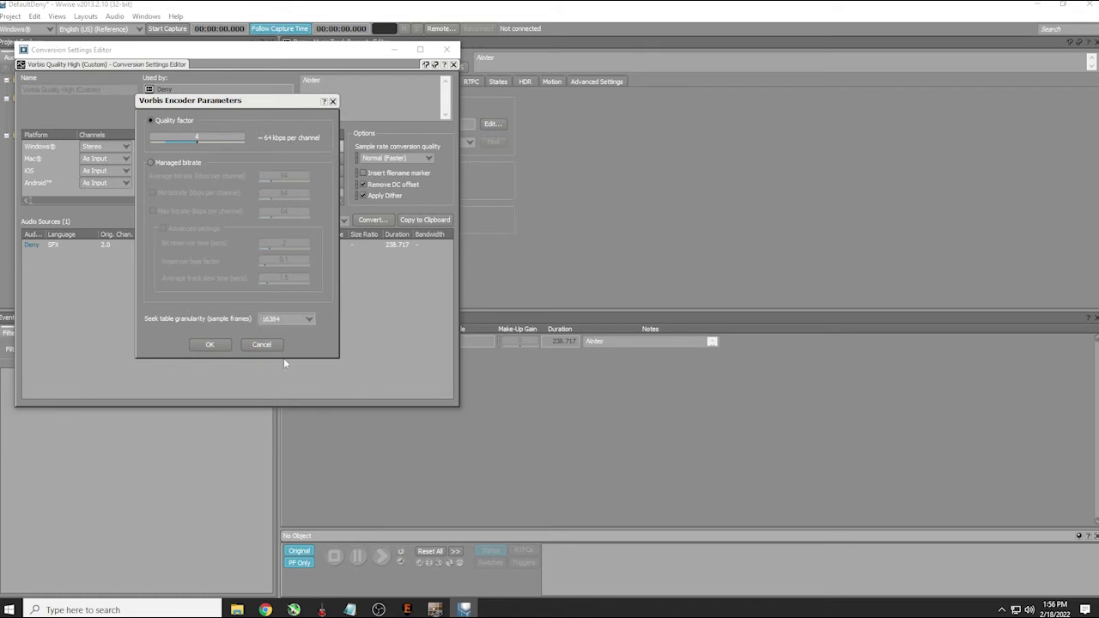
click(207, 344)
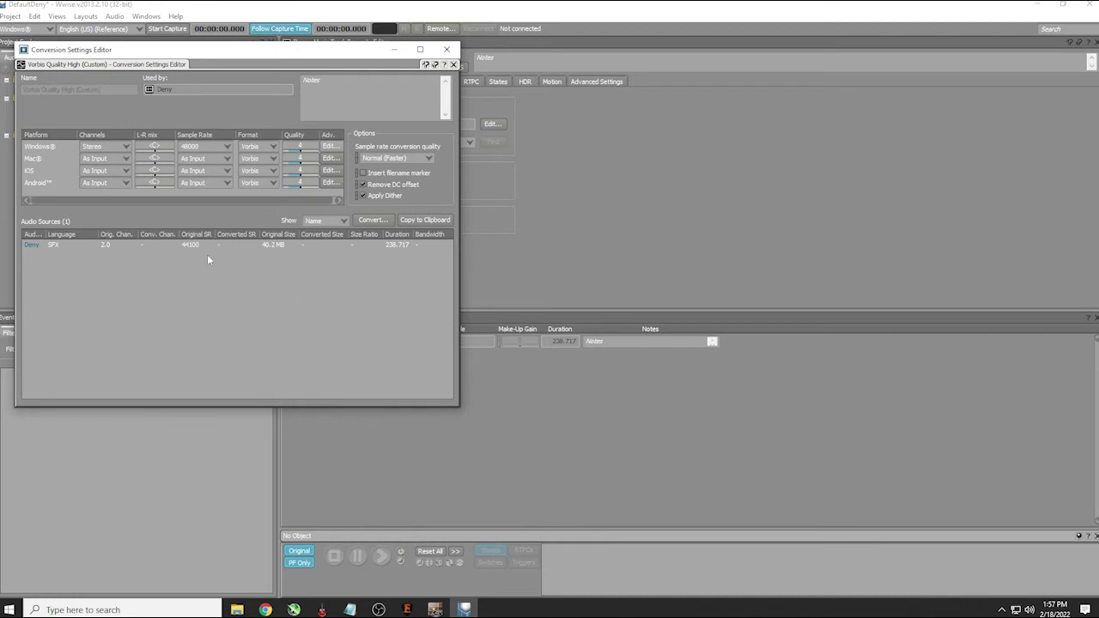
Convert the Deny audio for the Windows platform only and close the Conversion Settings Editor
click(377, 221)
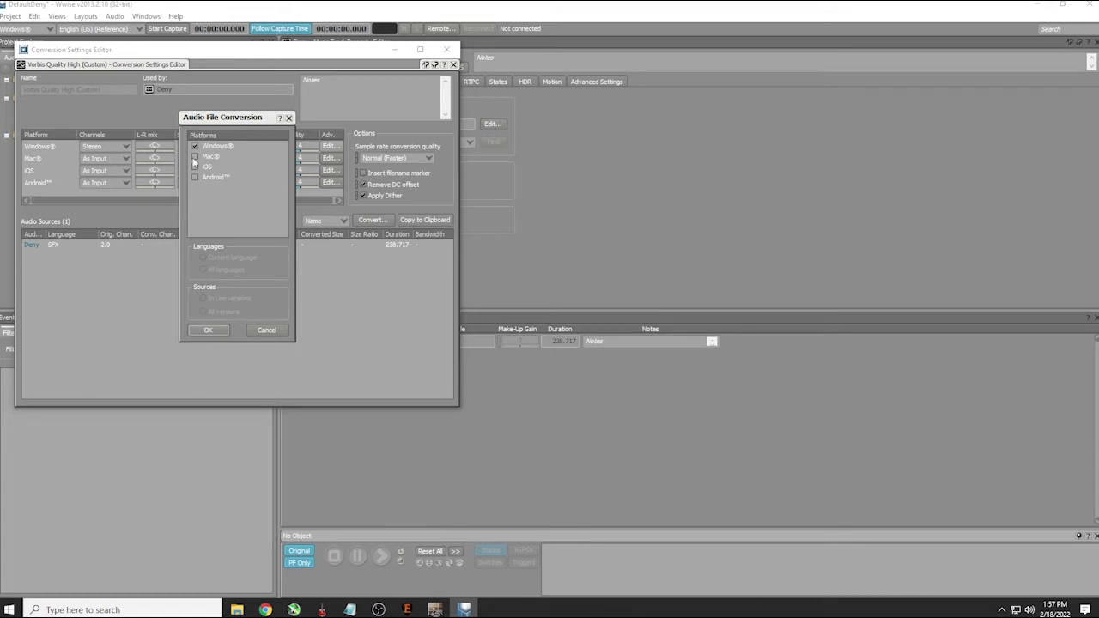
click(209, 330)
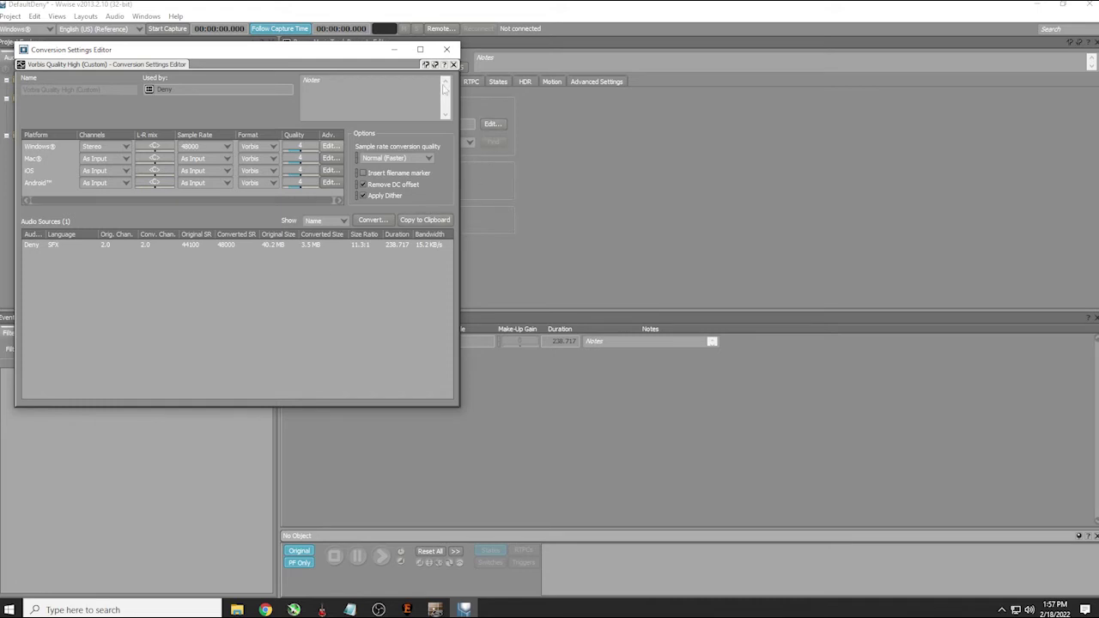
click(448, 49)
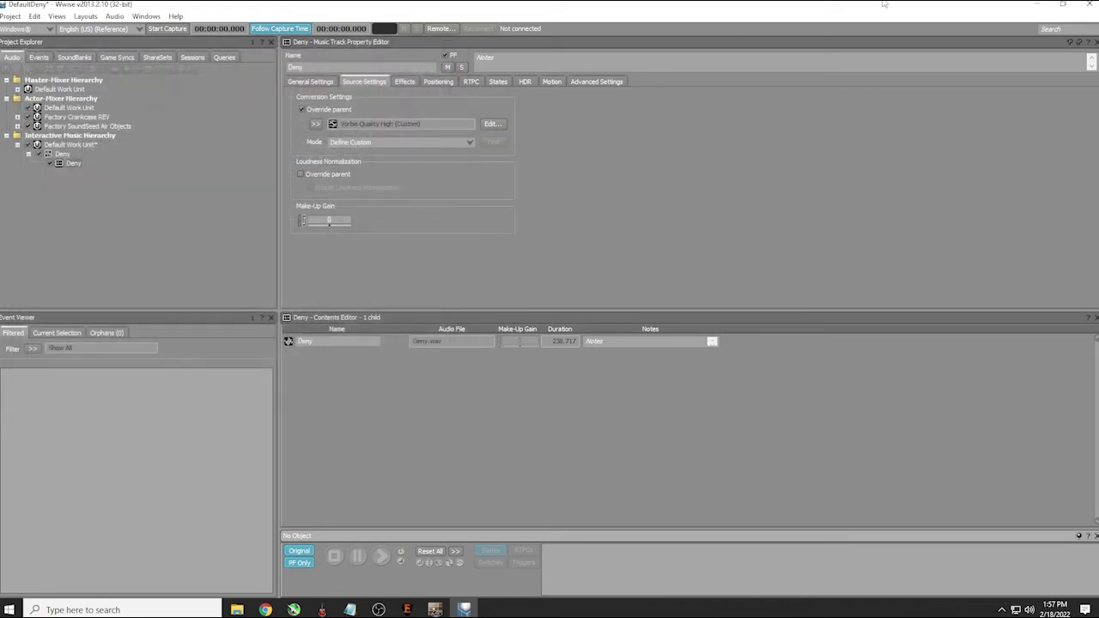
Close Wwise and save the DefaultDeny project on exit
click(1089, 5)
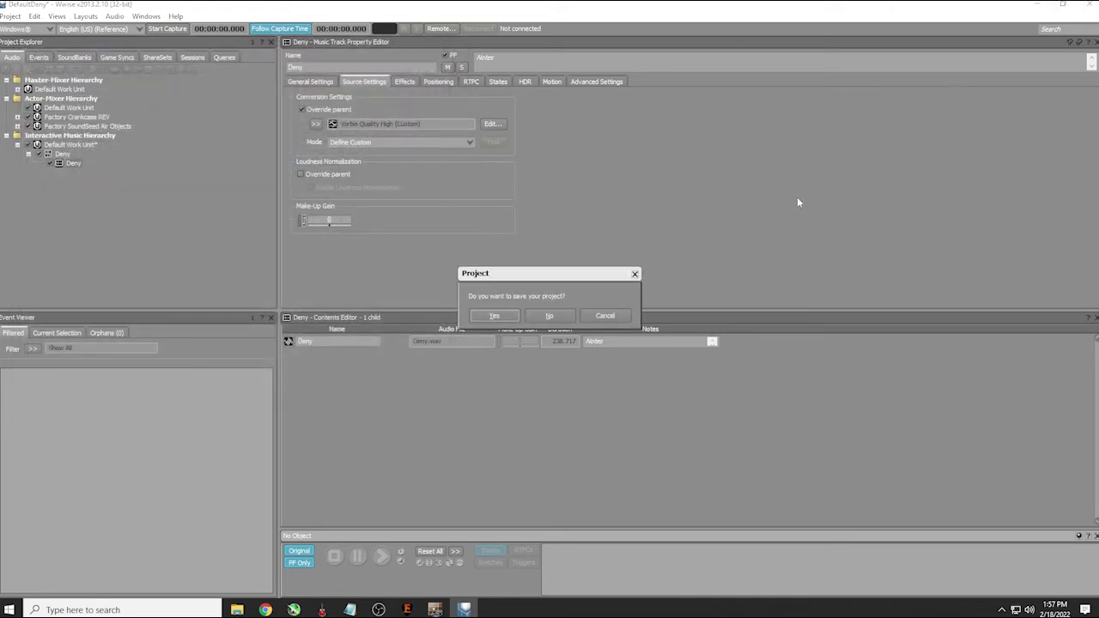
click(473, 316)
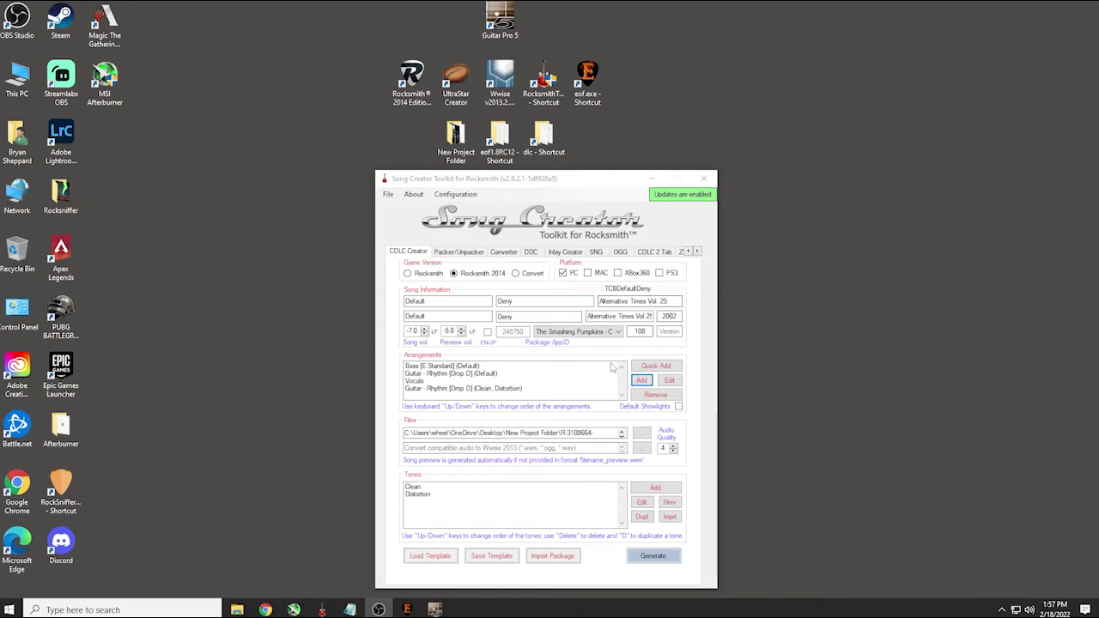
In Song Creator Toolkit, set the song audio to Deny_9F854236.wem from the Wwise project's DefaultDeny\.cache\Windows\SFX folder
click(642, 447)
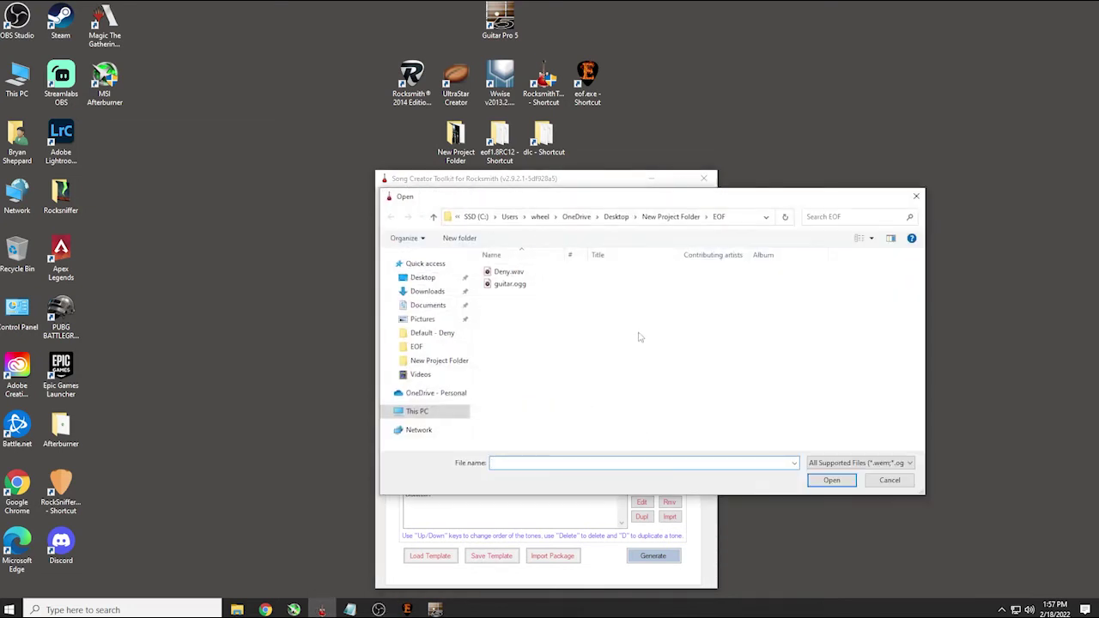
click(434, 218)
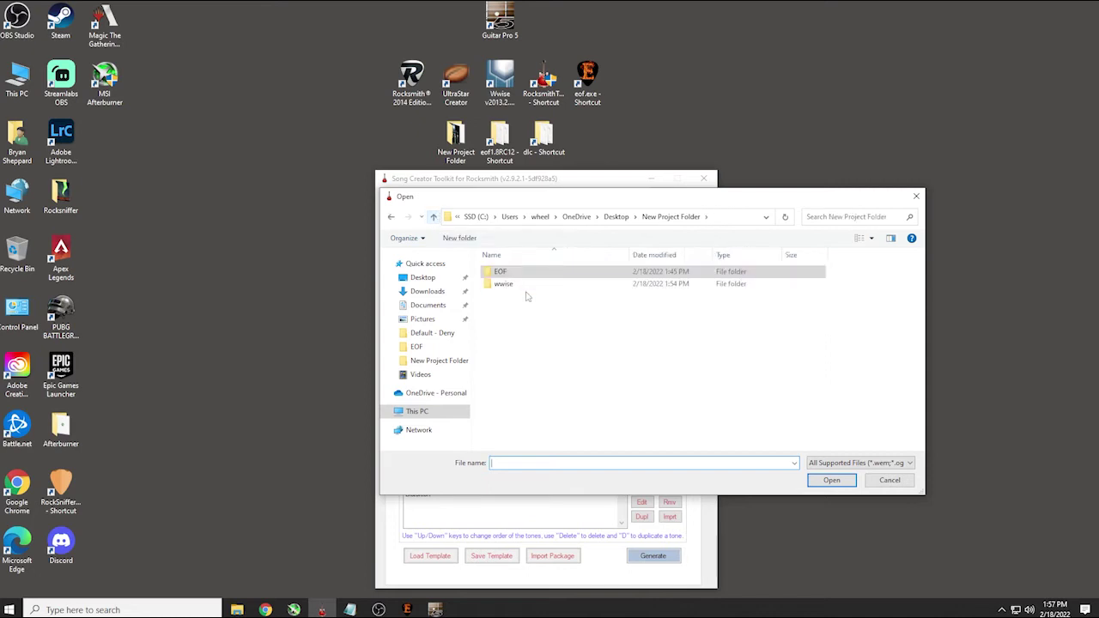
double_click(509, 286)
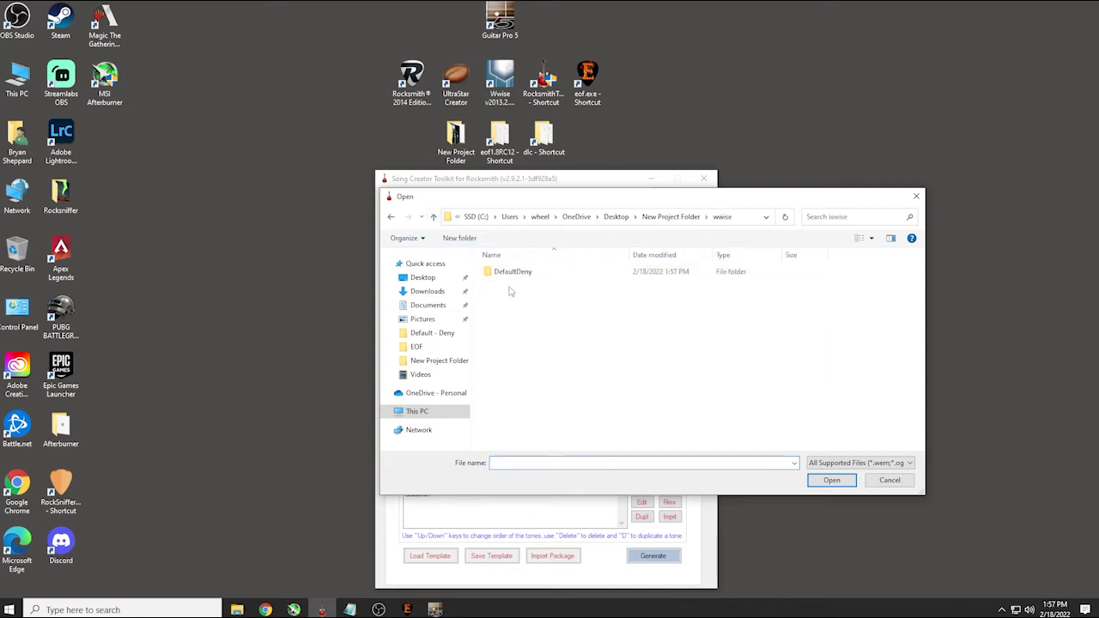
click(503, 273)
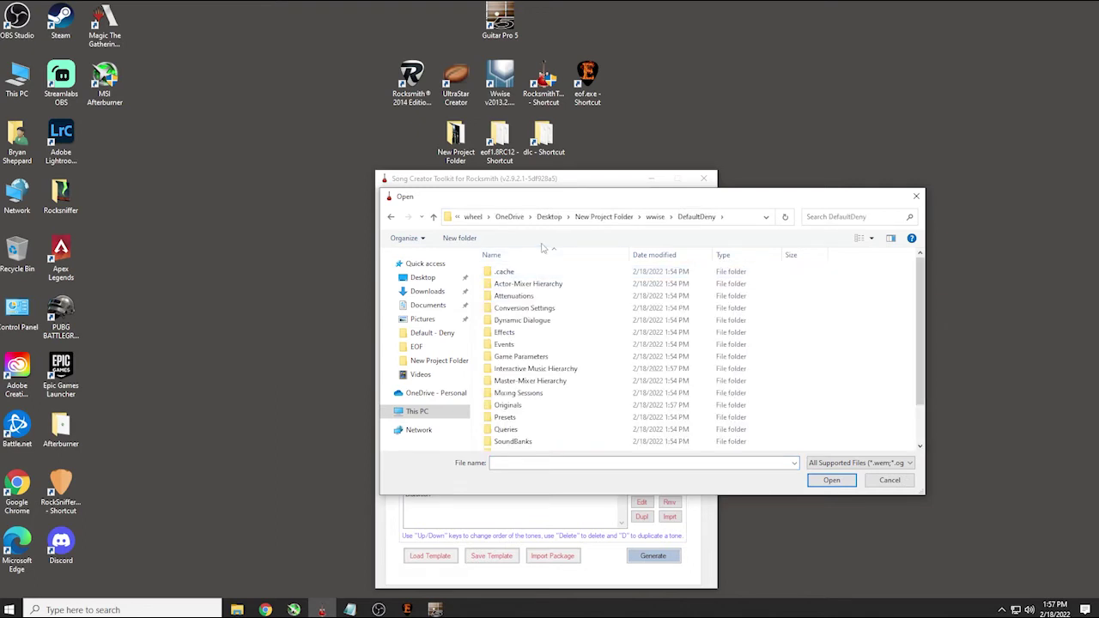
double_click(505, 271)
click(510, 308)
double_click(510, 309)
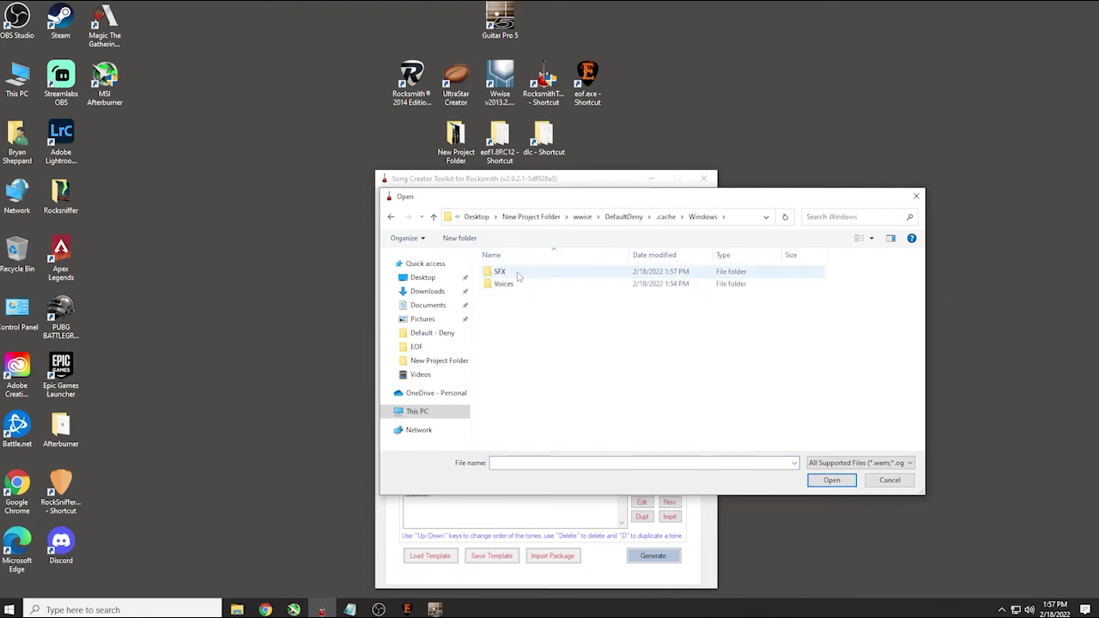
double_click(515, 273)
click(517, 273)
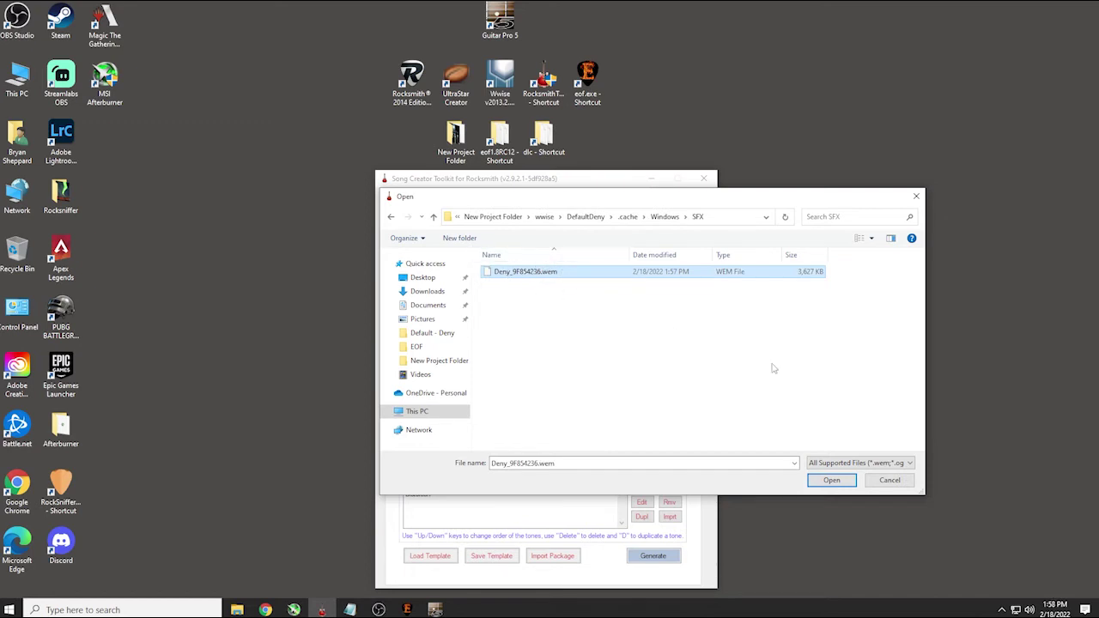
click(830, 481)
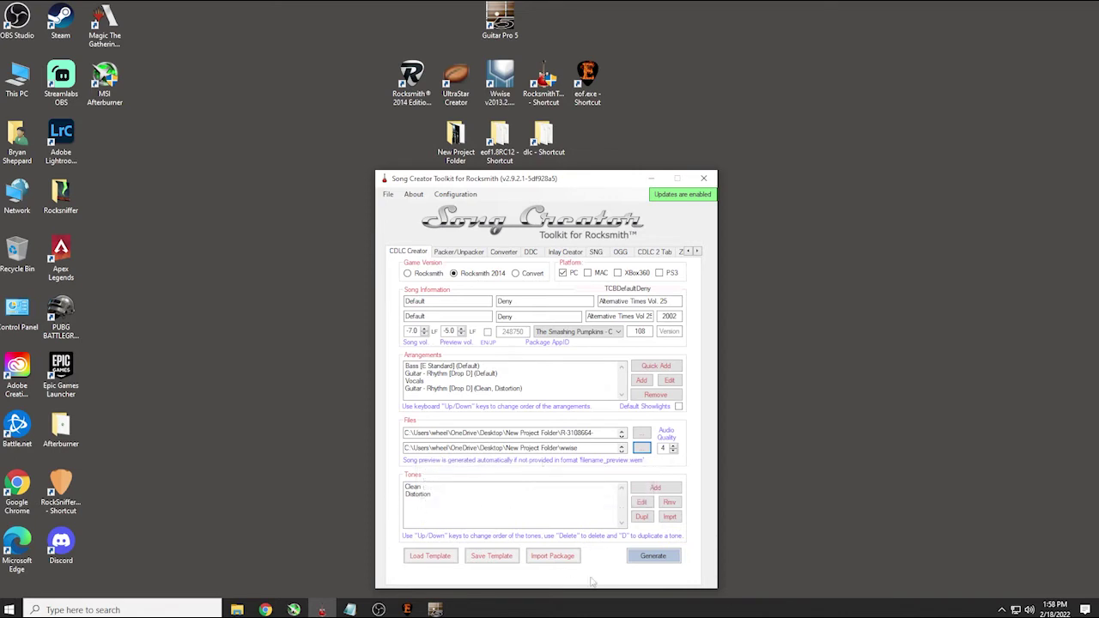
click(377, 609)
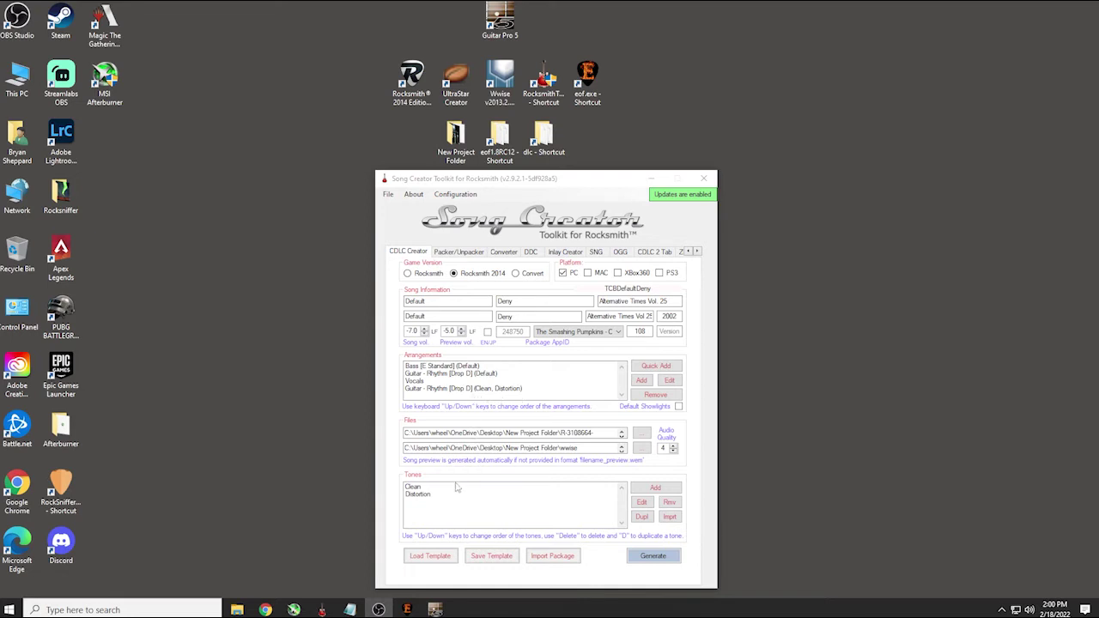
Examine the amp, cabinet and pedal settings of the Distortion and Clean tones
click(420, 495)
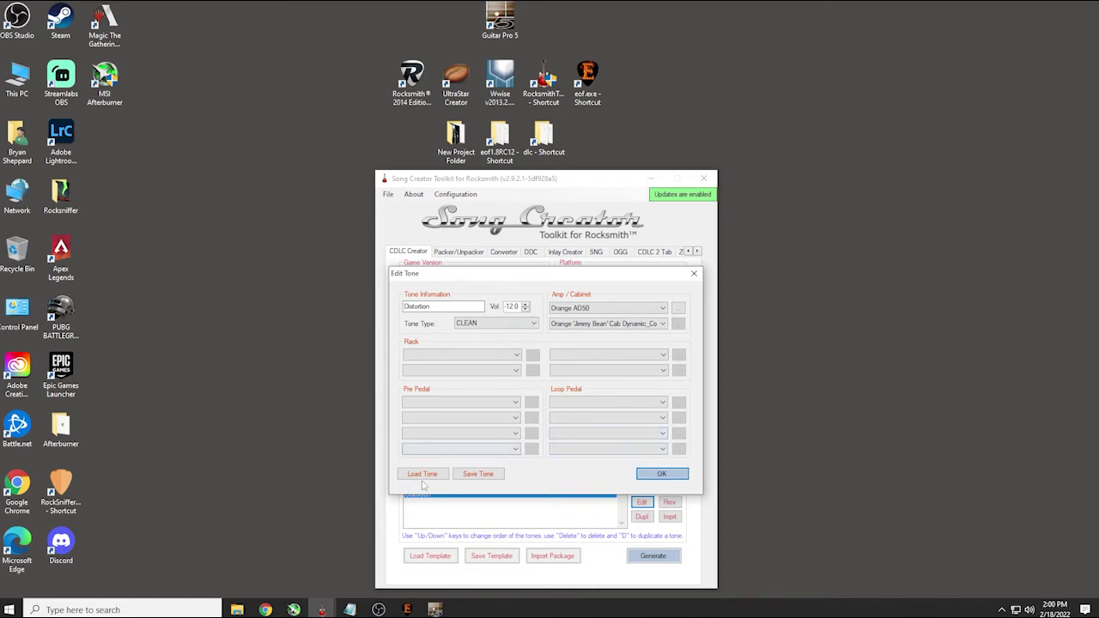
click(676, 477)
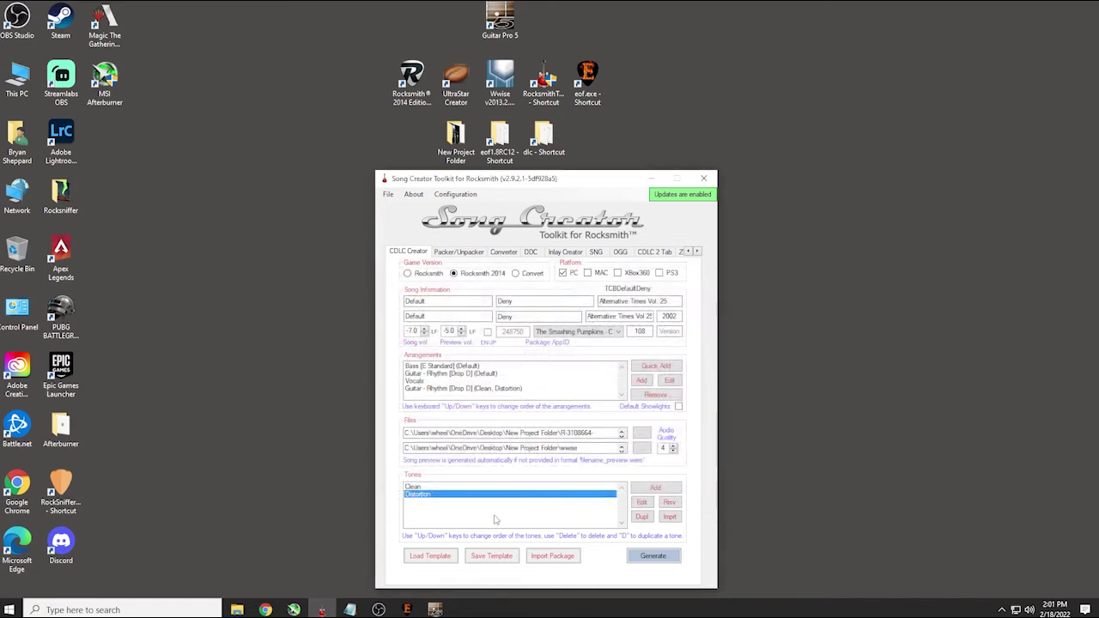
key(Up)
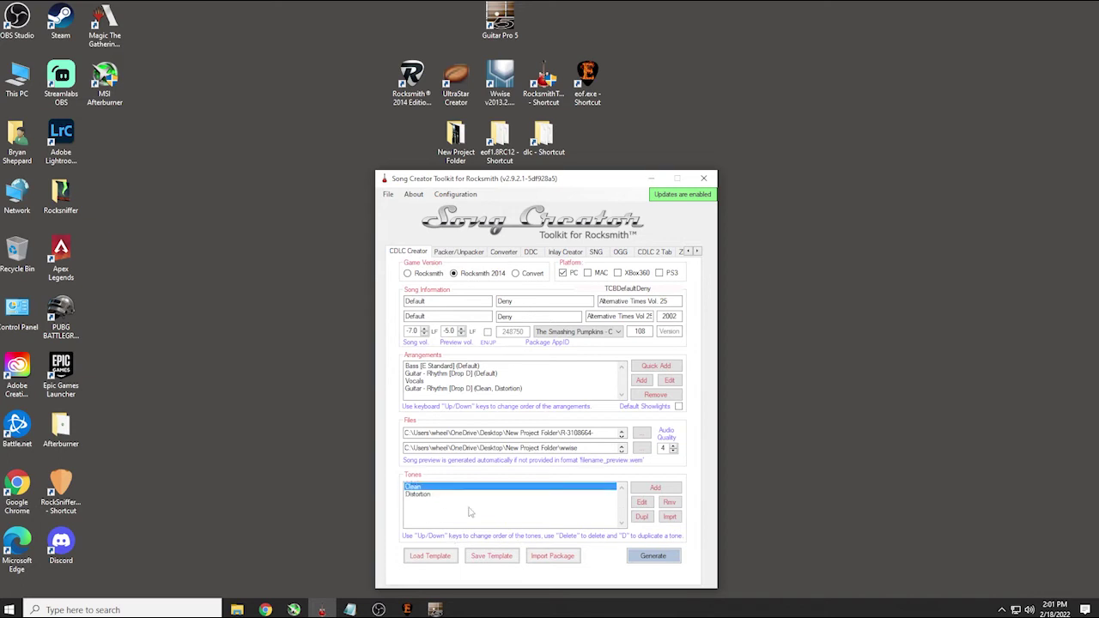
click(641, 502)
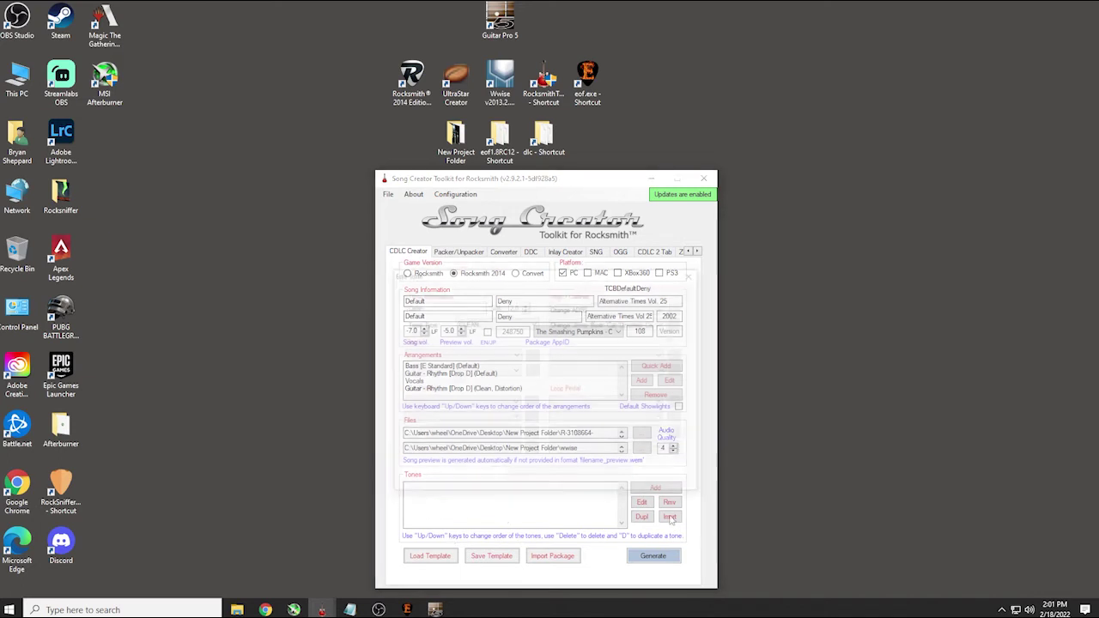
click(663, 476)
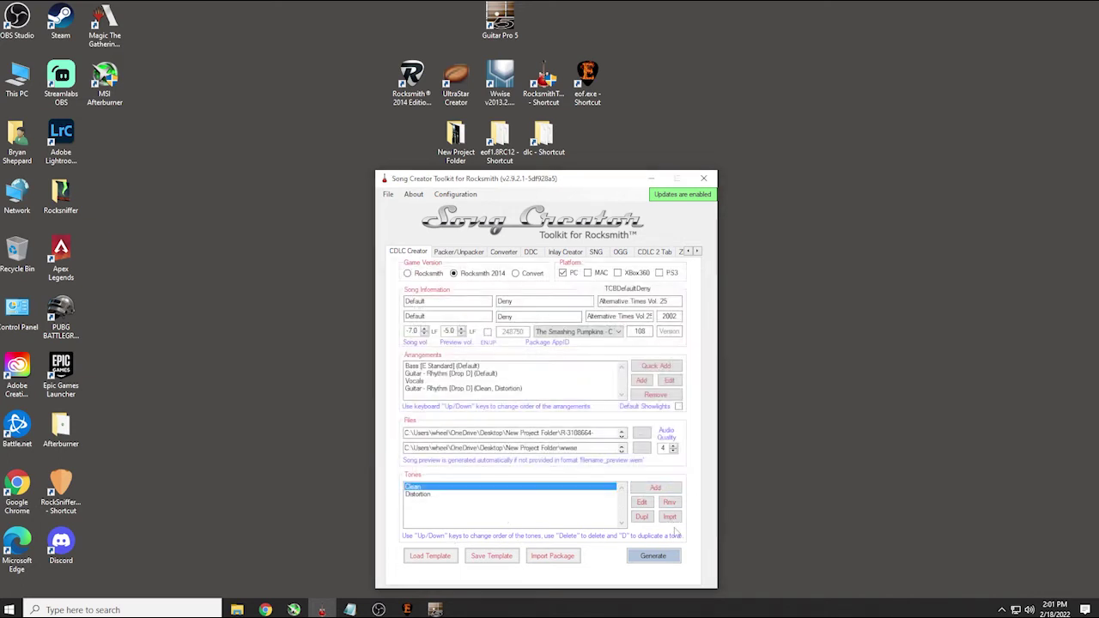
Import the AlmostEasy bass, distortion and clean tones from Avenged-Sevenfold_Almost-Easy_v_p.psarc in the desktop's New Project Folder
click(669, 515)
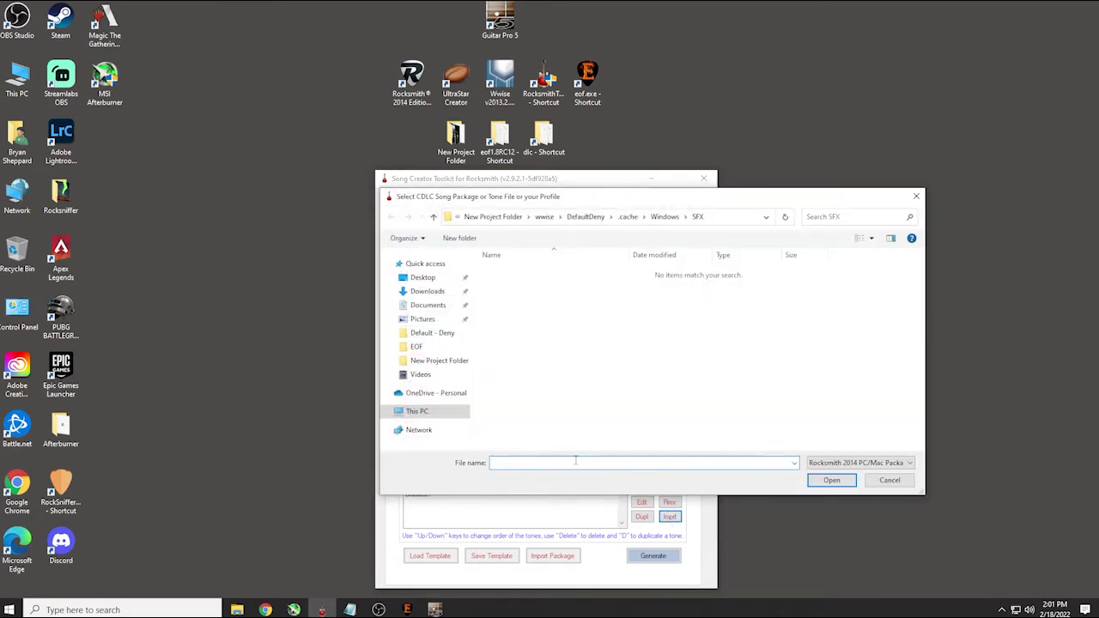
click(424, 278)
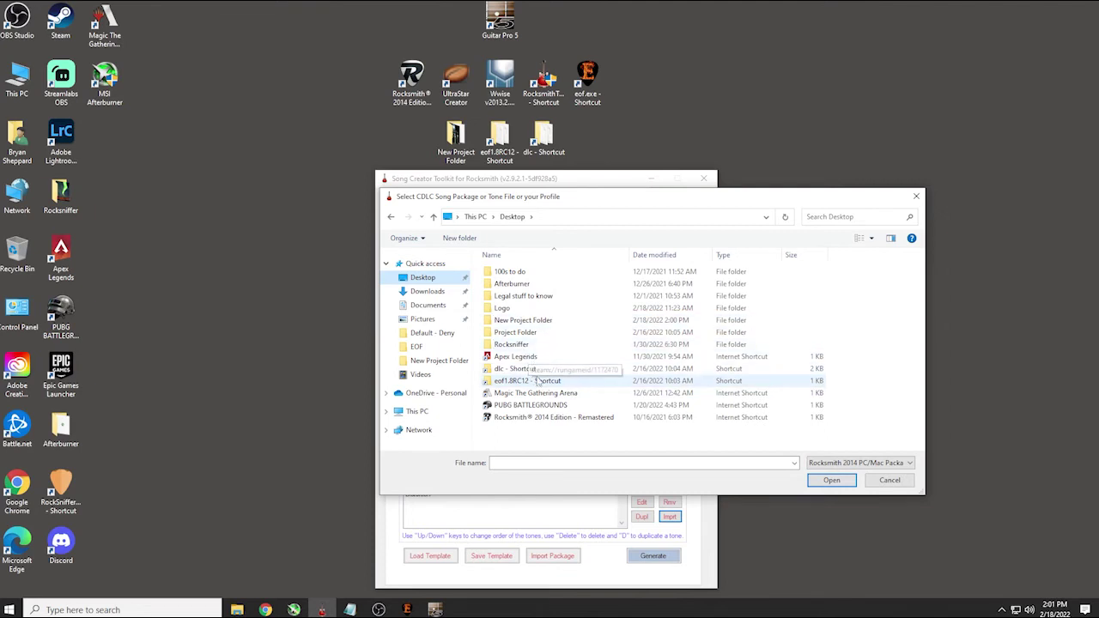
double_click(520, 320)
click(621, 315)
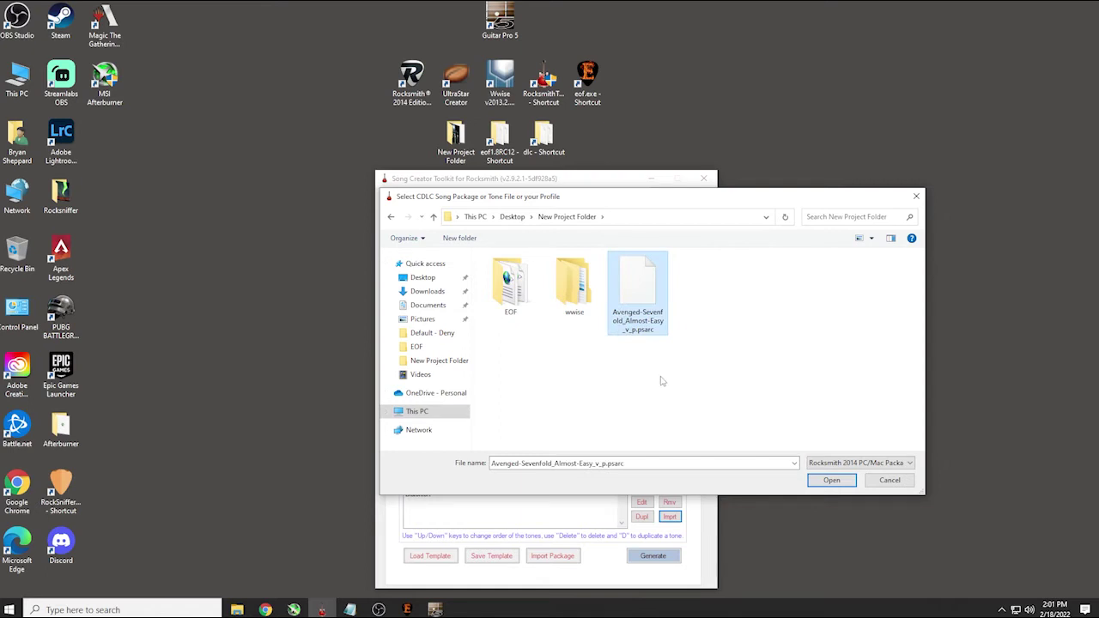
click(831, 480)
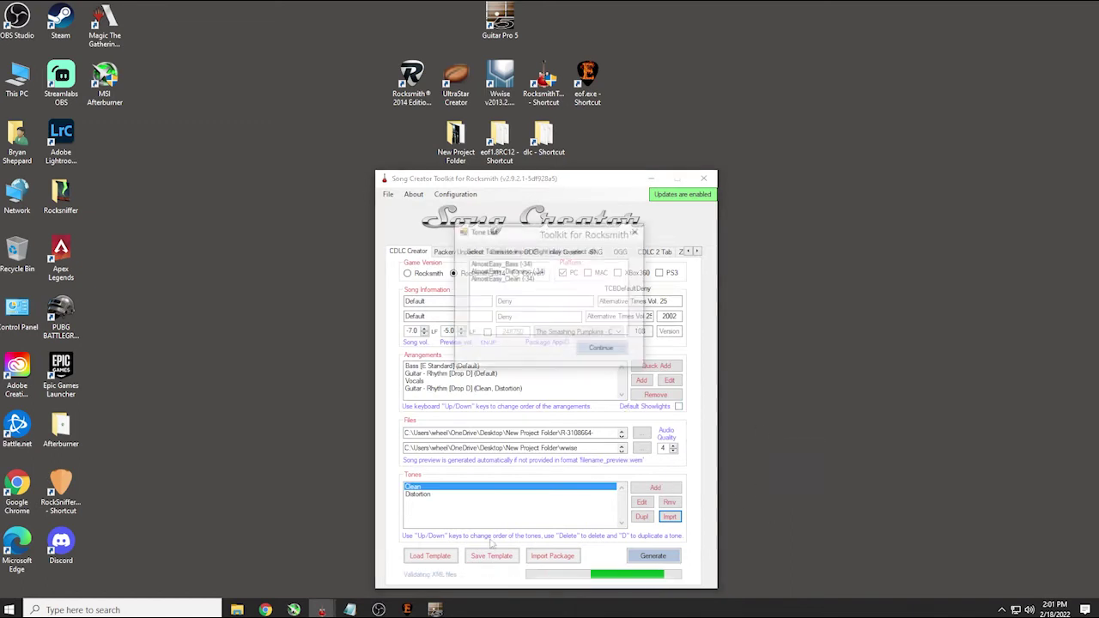
click(498, 264)
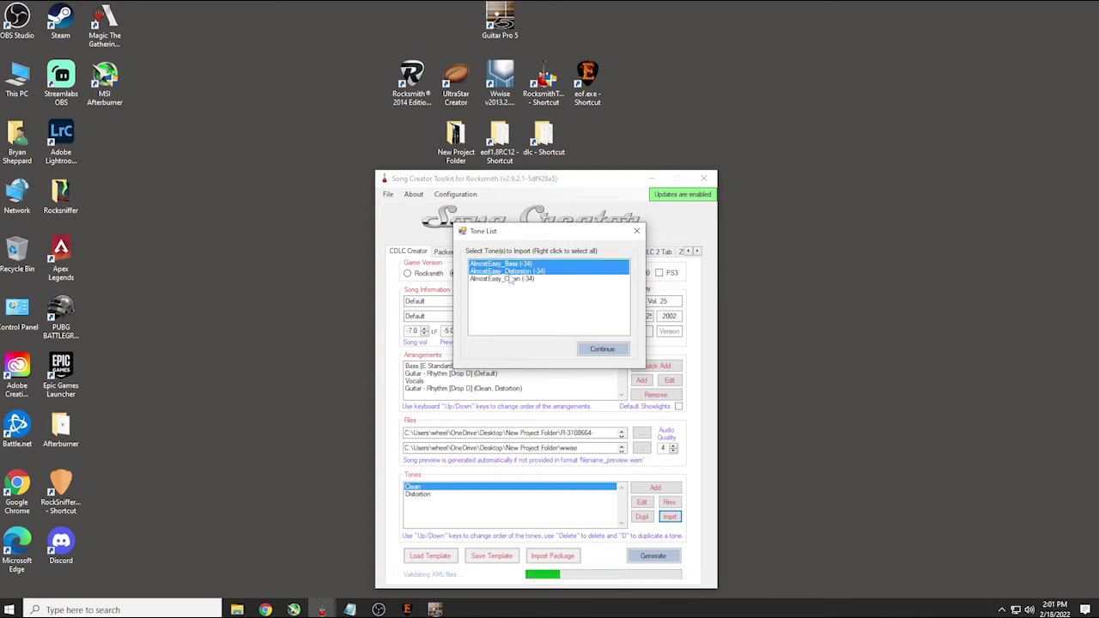
ctrl+click(507, 271)
ctrl+click(506, 279)
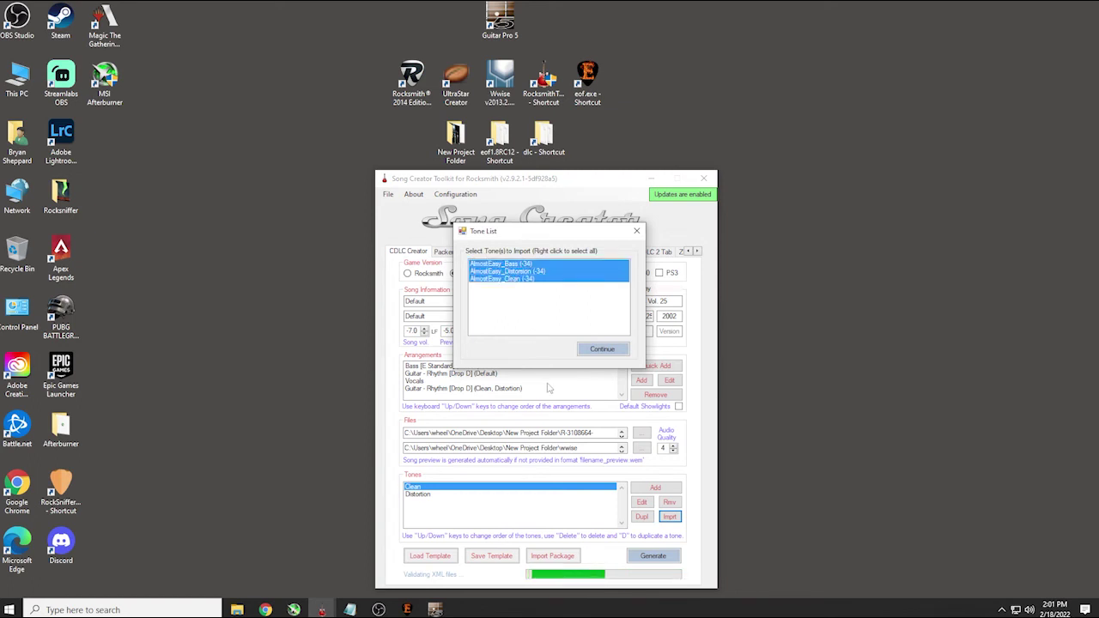
click(605, 348)
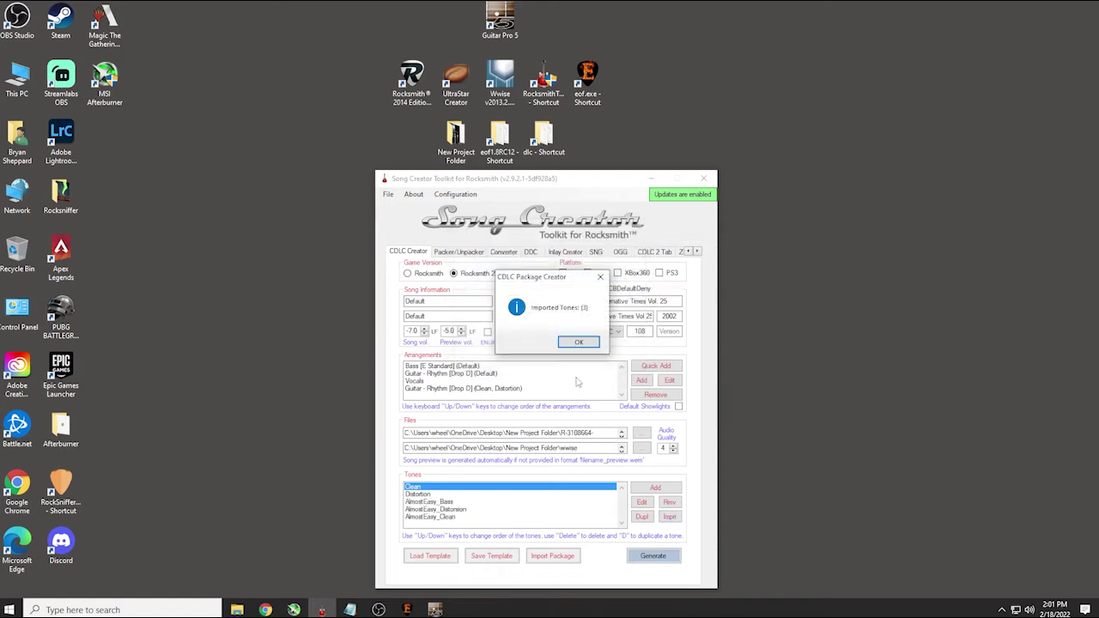
click(576, 342)
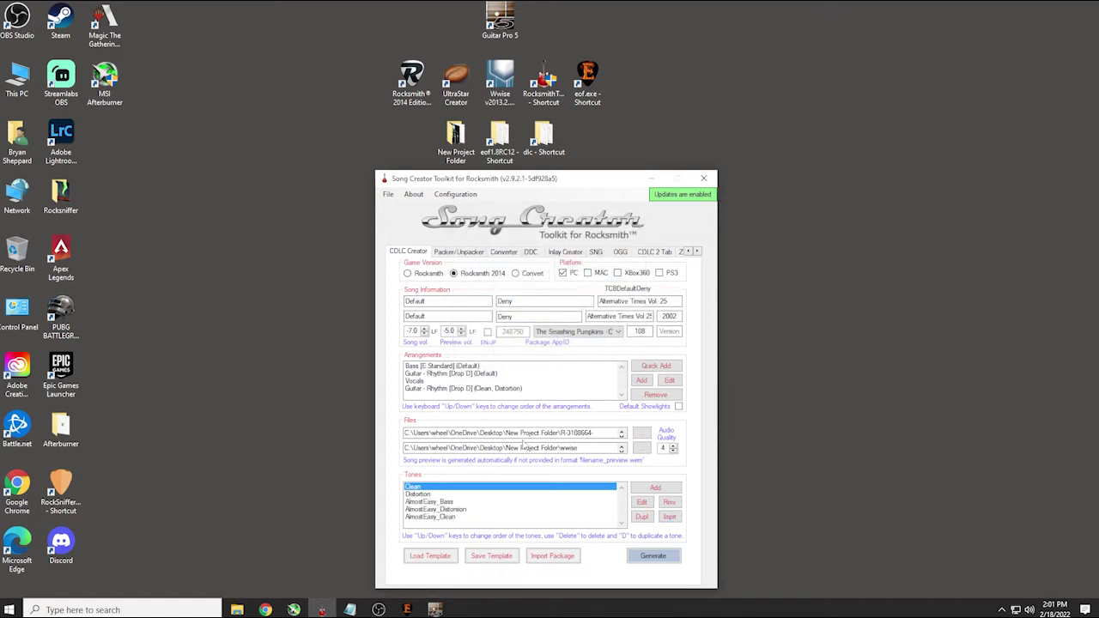
Set the base tone of the E Standard bass arrangement to AlmostEasy_Bass
click(426, 495)
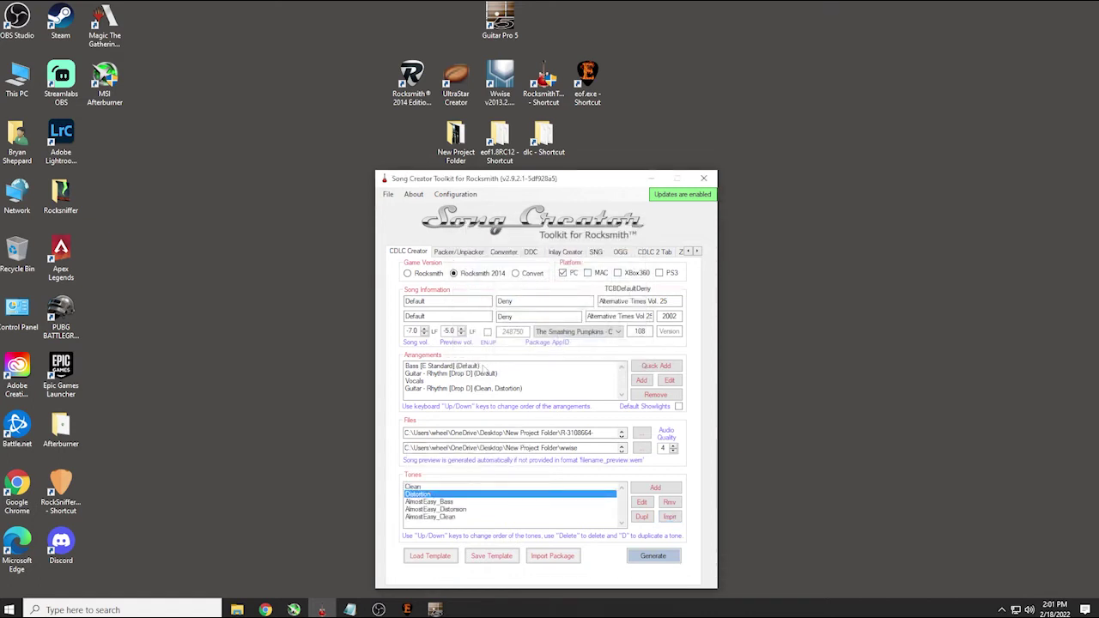
click(473, 368)
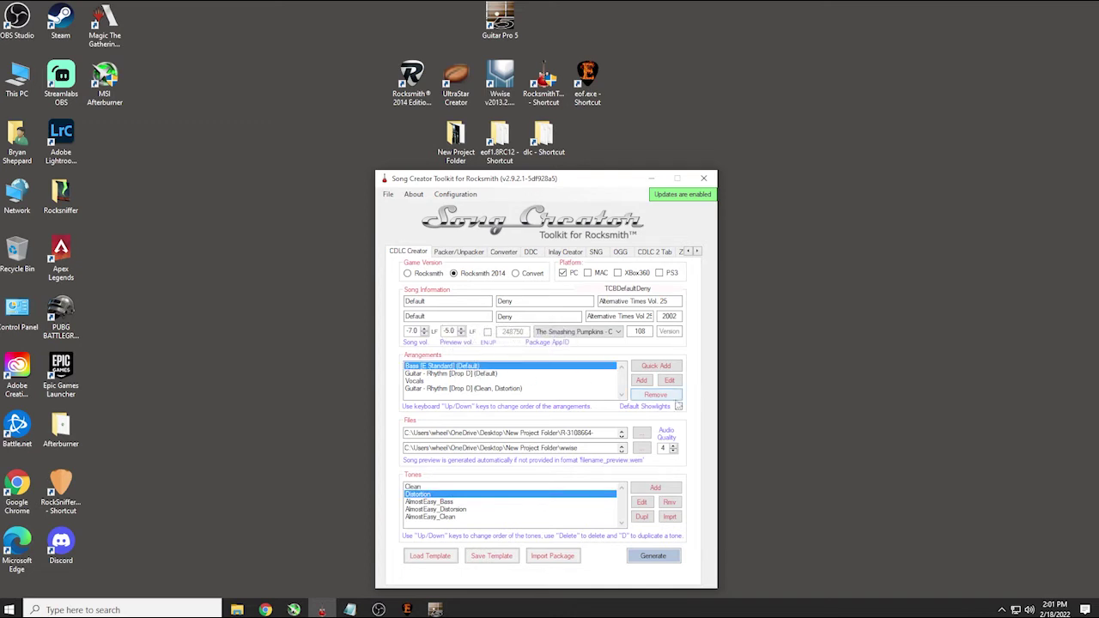
click(668, 380)
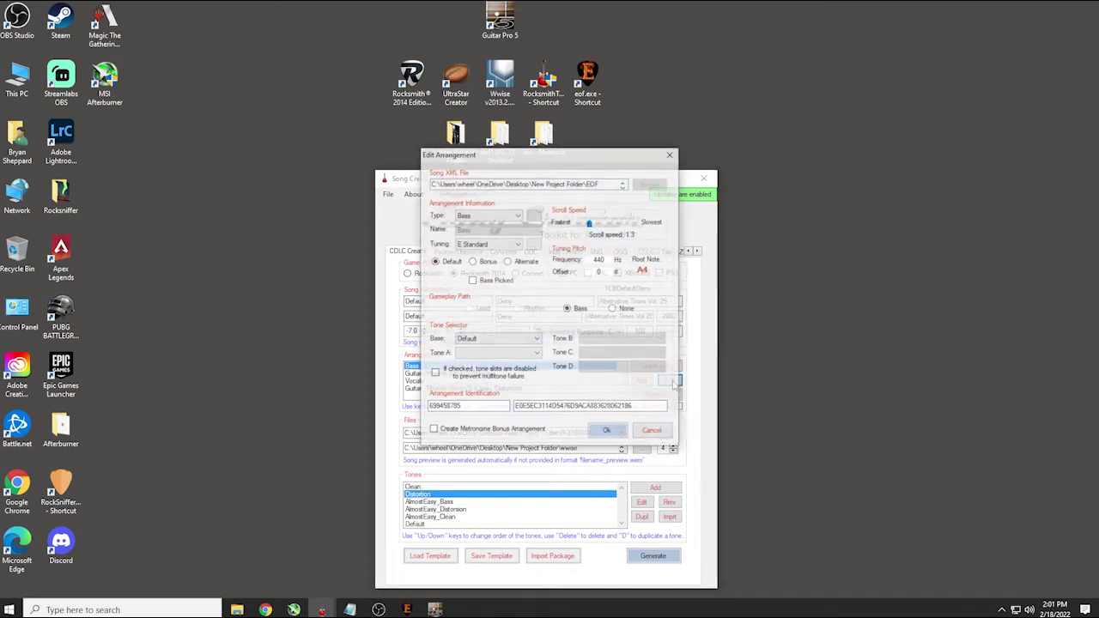
click(491, 340)
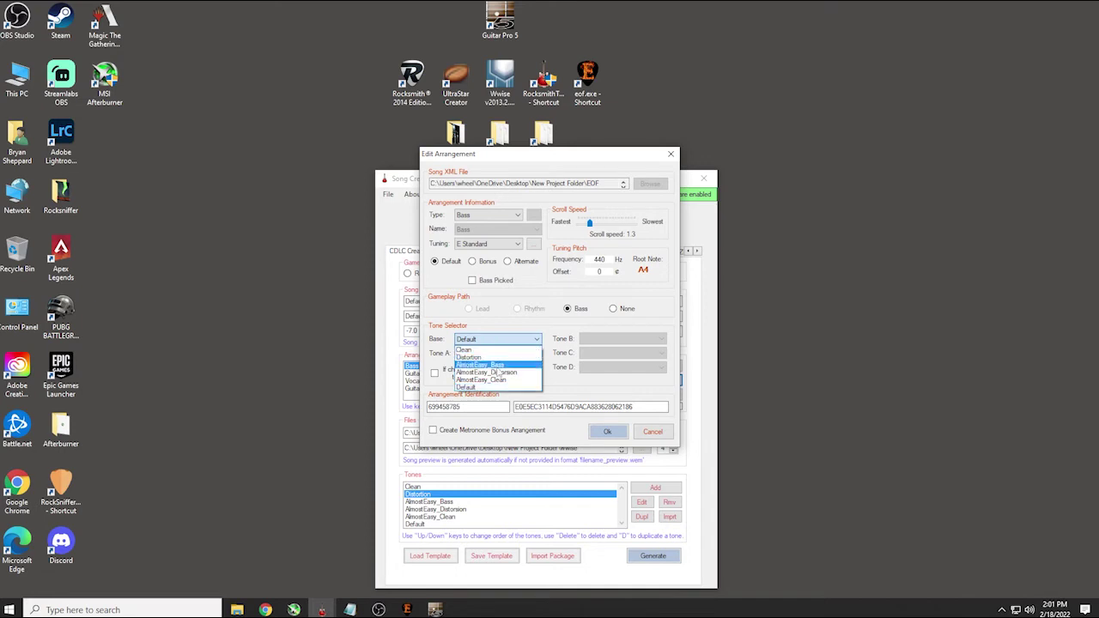
click(496, 365)
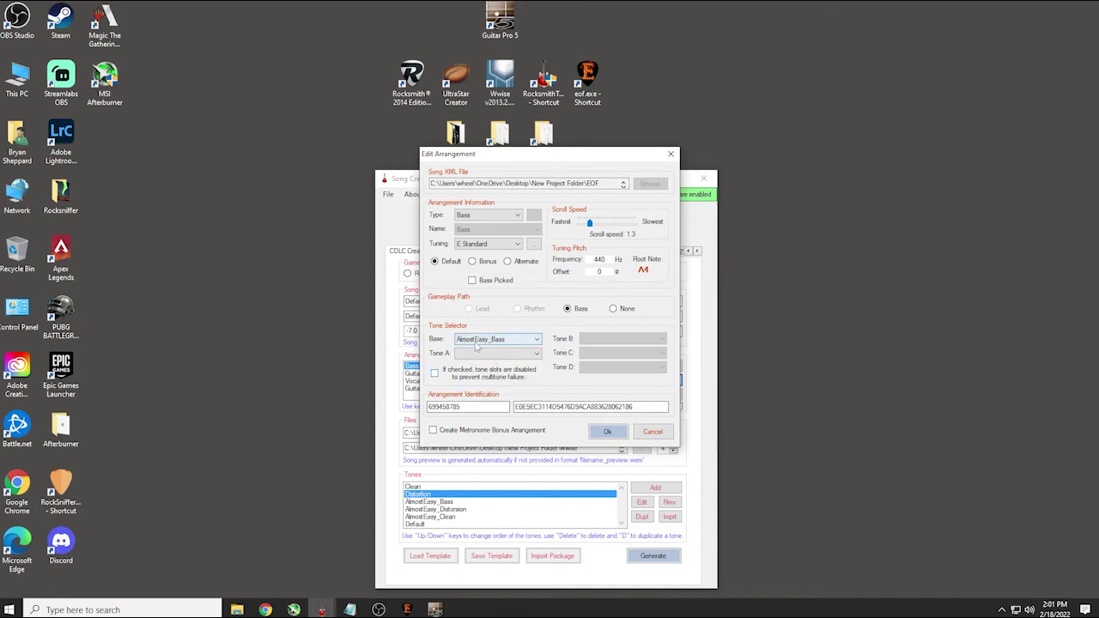
click(607, 431)
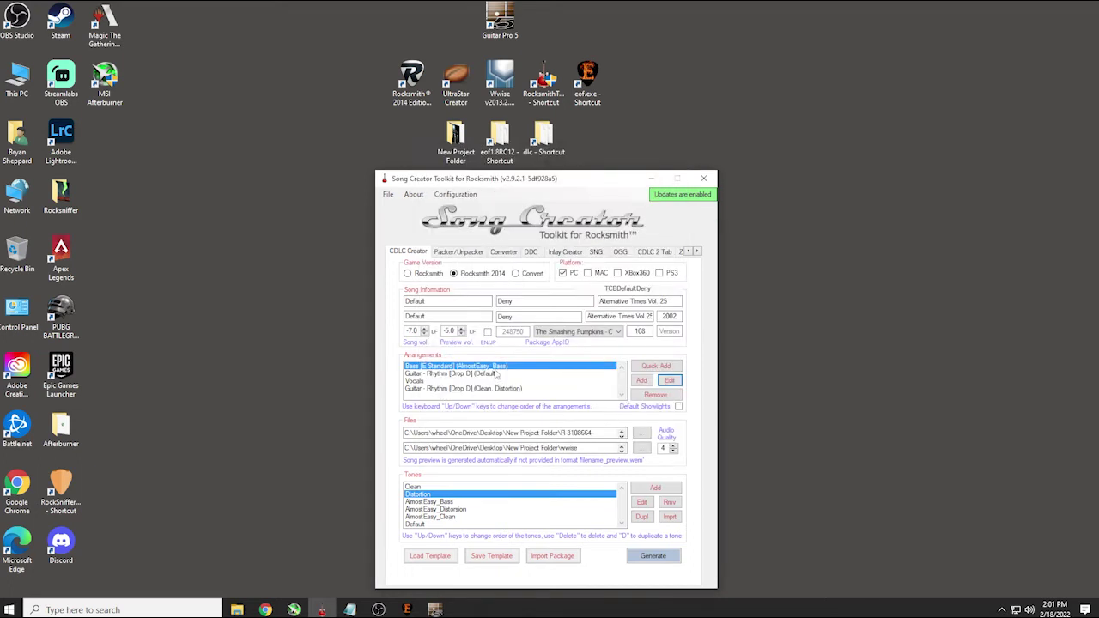
Set the base tone of the Drop D rhythm guitar arrangement that uses the Default tone to AlmostEasy_Distortion
click(496, 374)
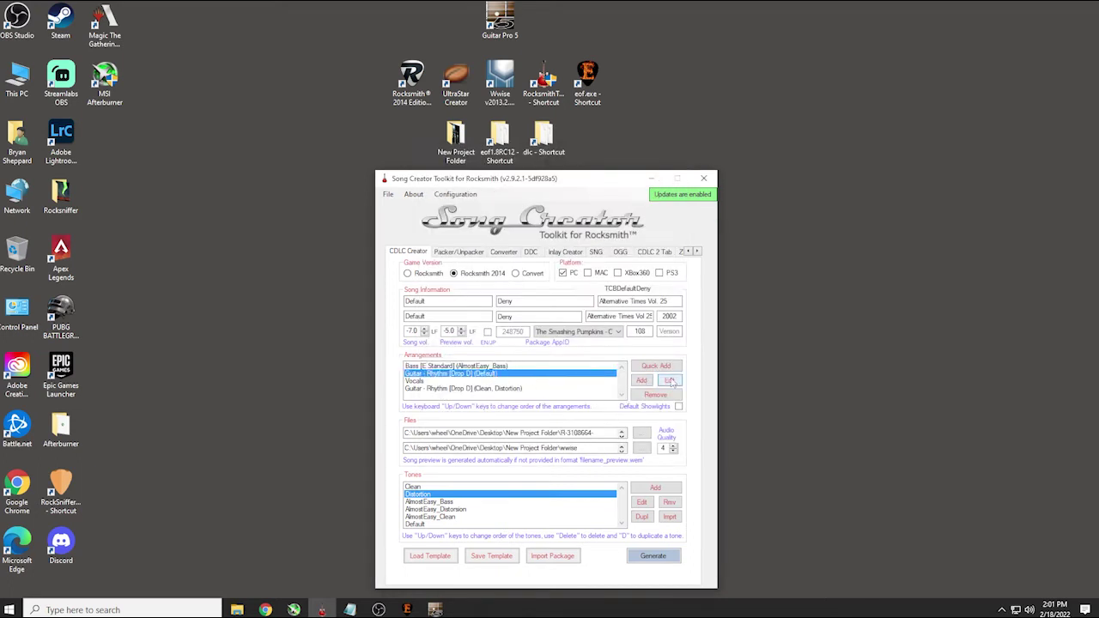
click(670, 381)
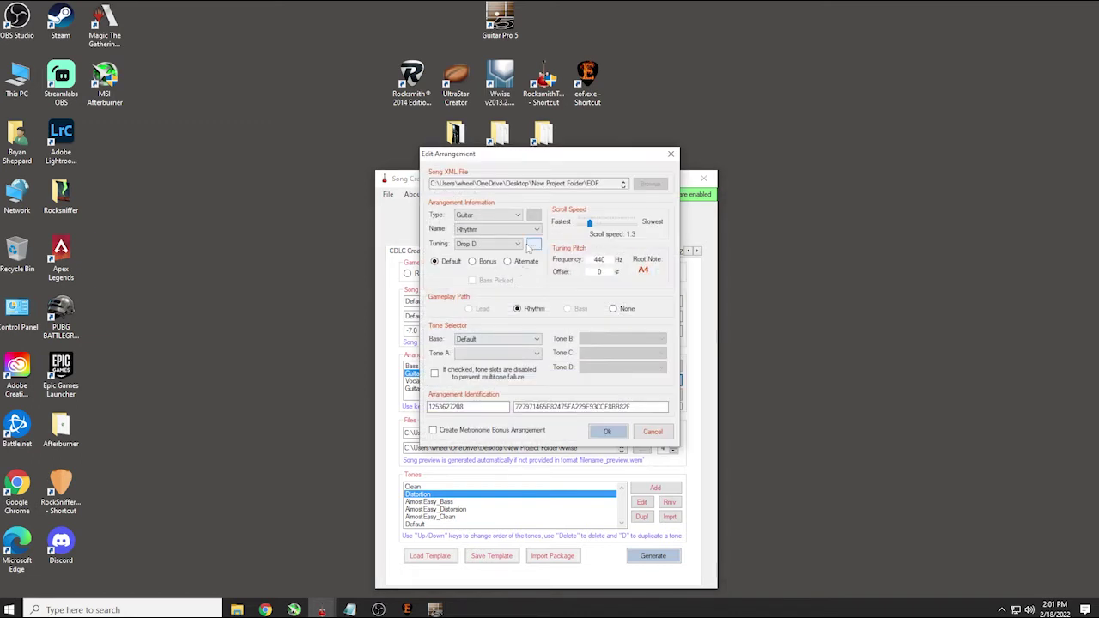
click(517, 343)
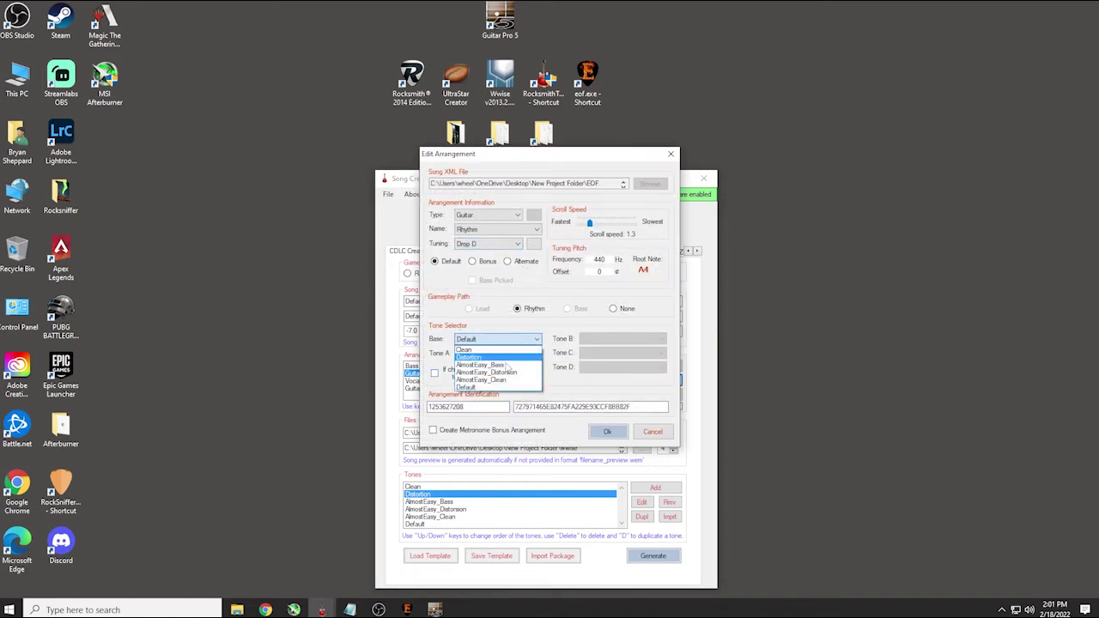
click(509, 373)
click(603, 432)
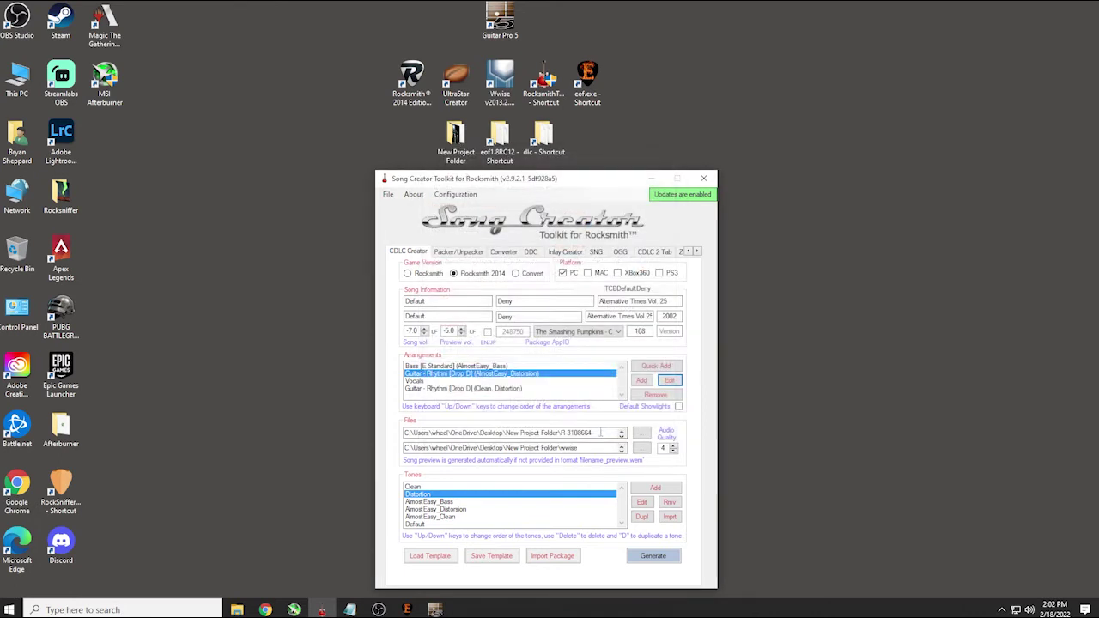
Change the name of the guitar arrangement using the Clean and Distortion tones to Lead
click(422, 389)
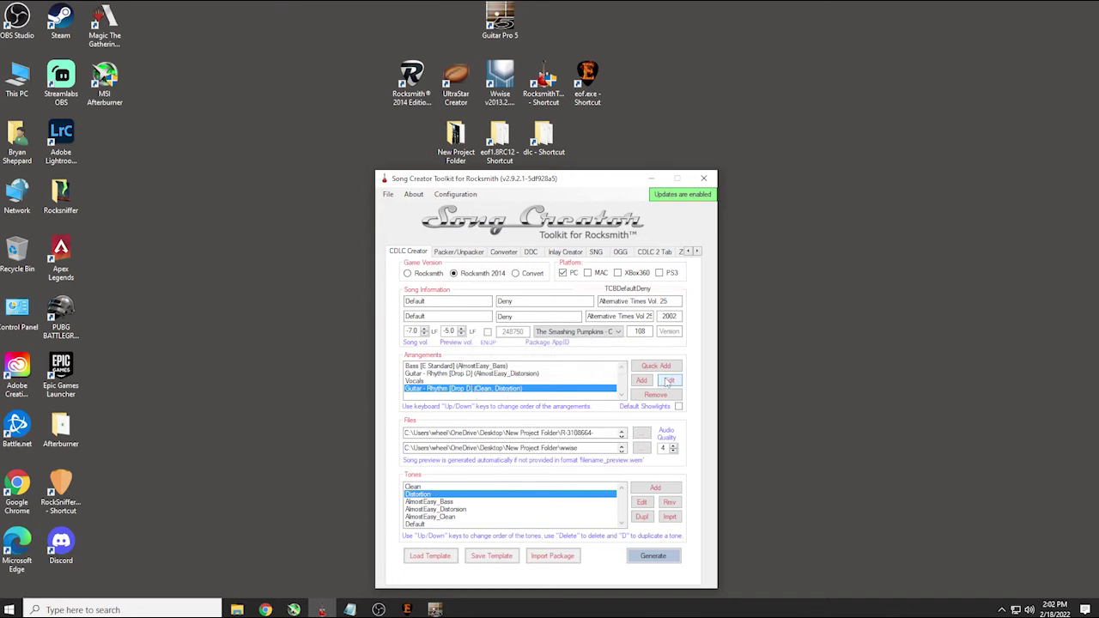
click(668, 381)
click(478, 229)
click(468, 247)
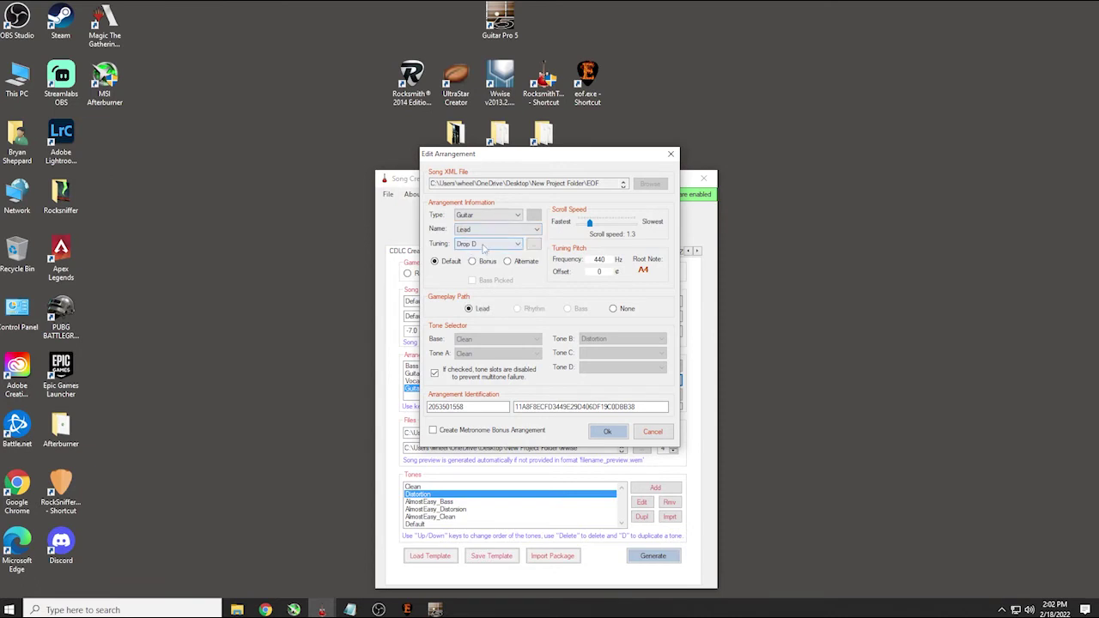
Enable the Lead arrangement's tone slots and set Base and Tone A to AlmostEasy_Clean and Tone B to AlmostEasy_Distortion
click(435, 374)
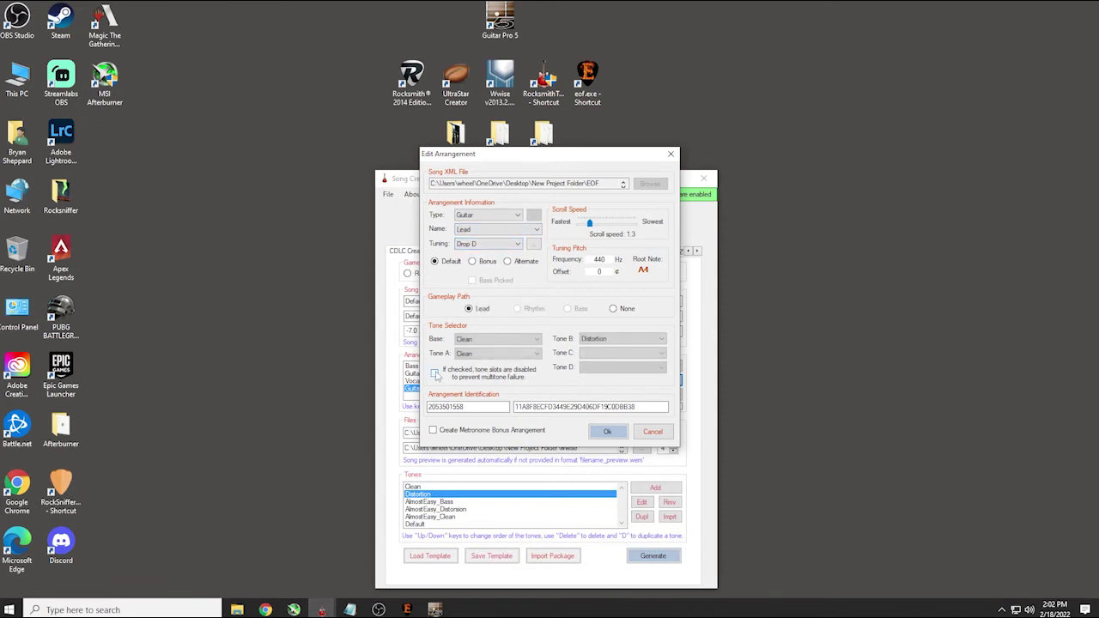
click(504, 340)
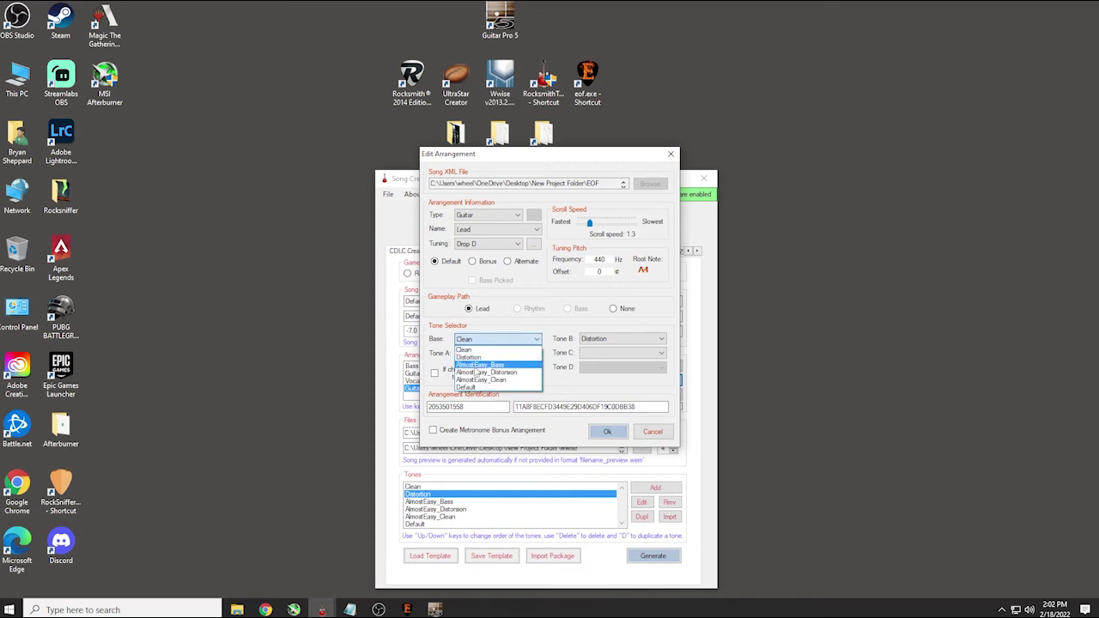
click(485, 382)
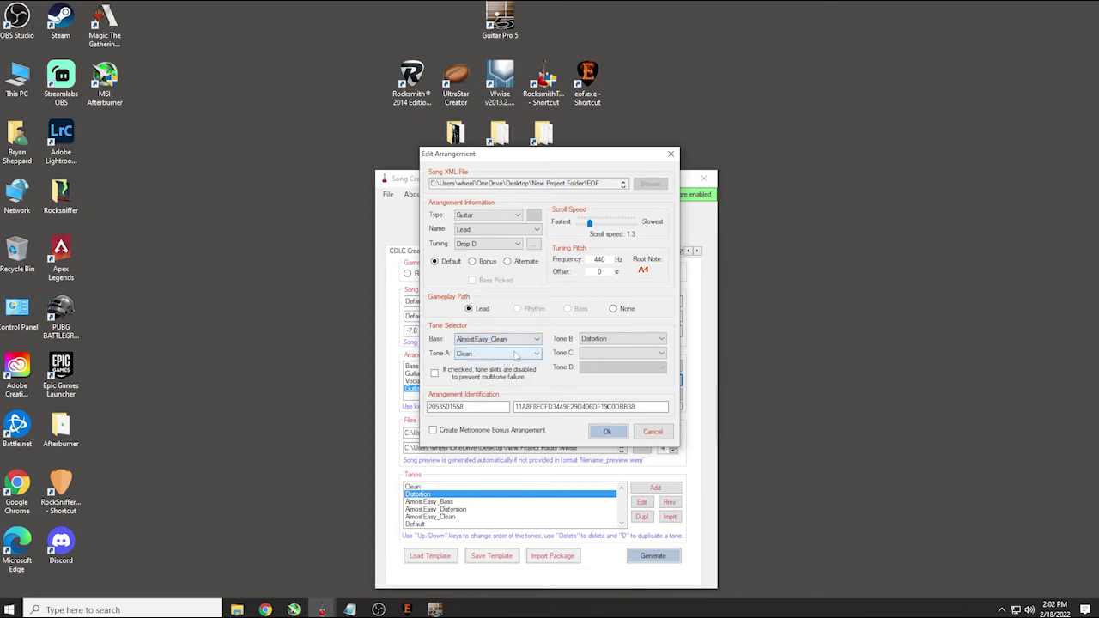
click(613, 338)
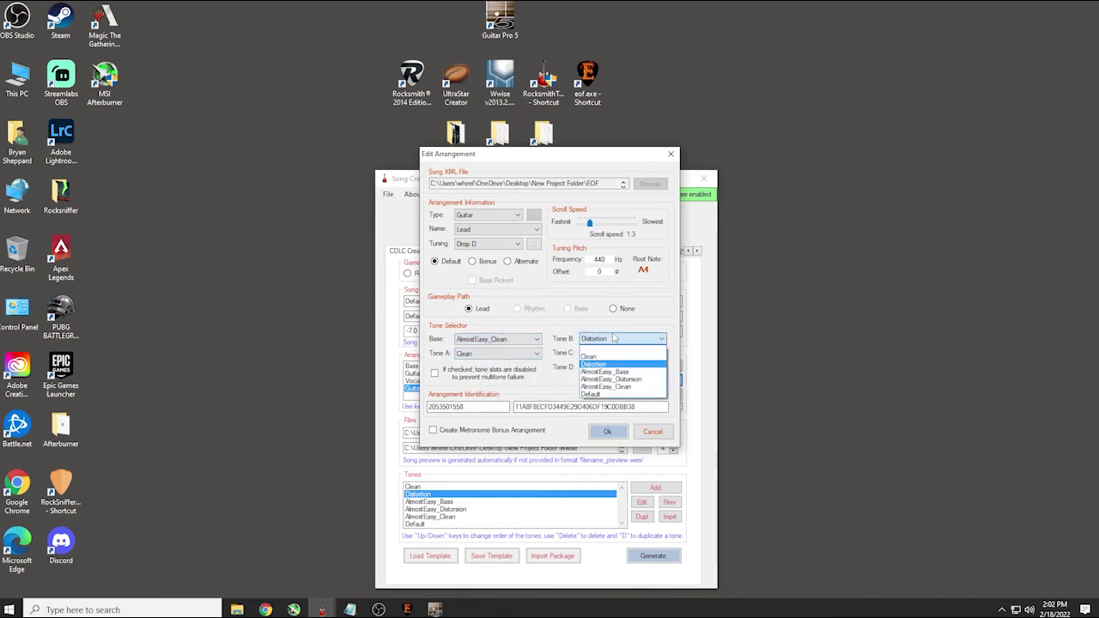
click(612, 383)
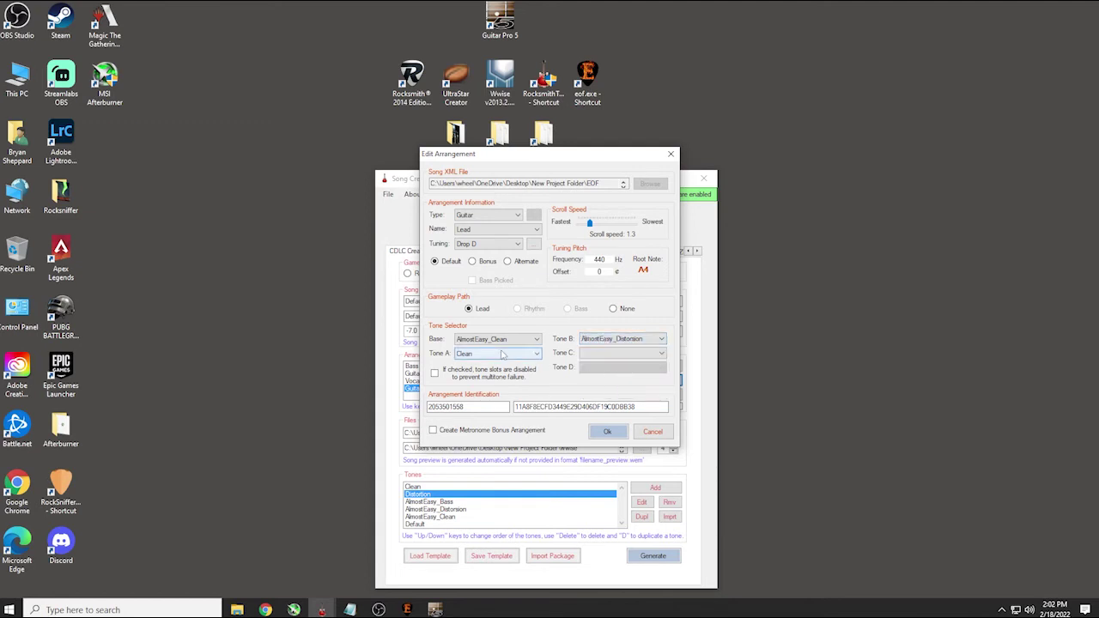
click(502, 352)
click(510, 401)
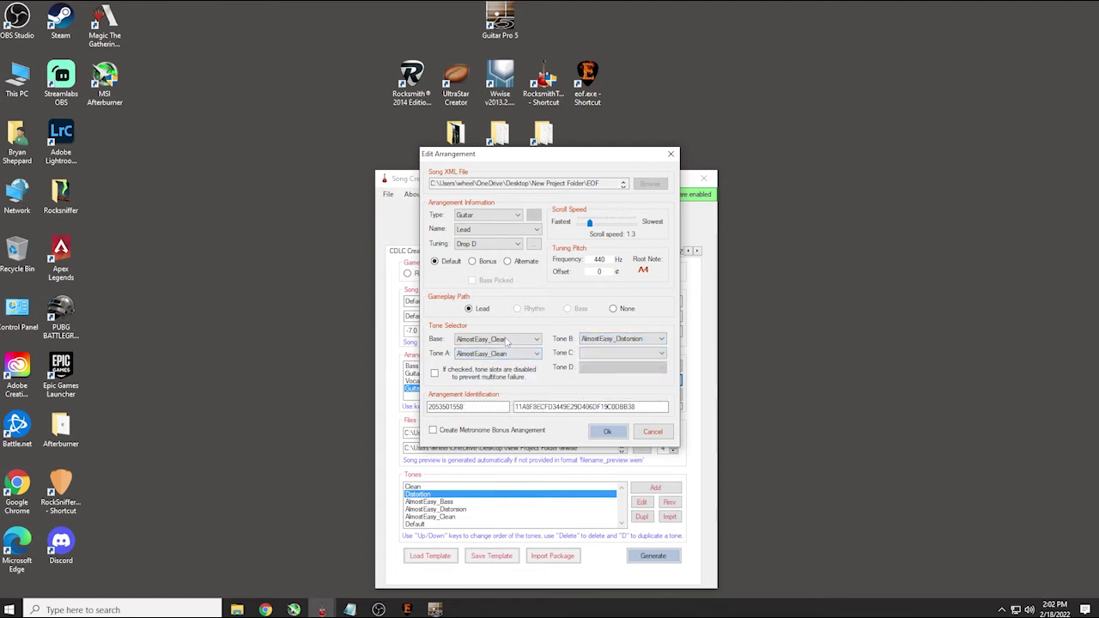
click(604, 431)
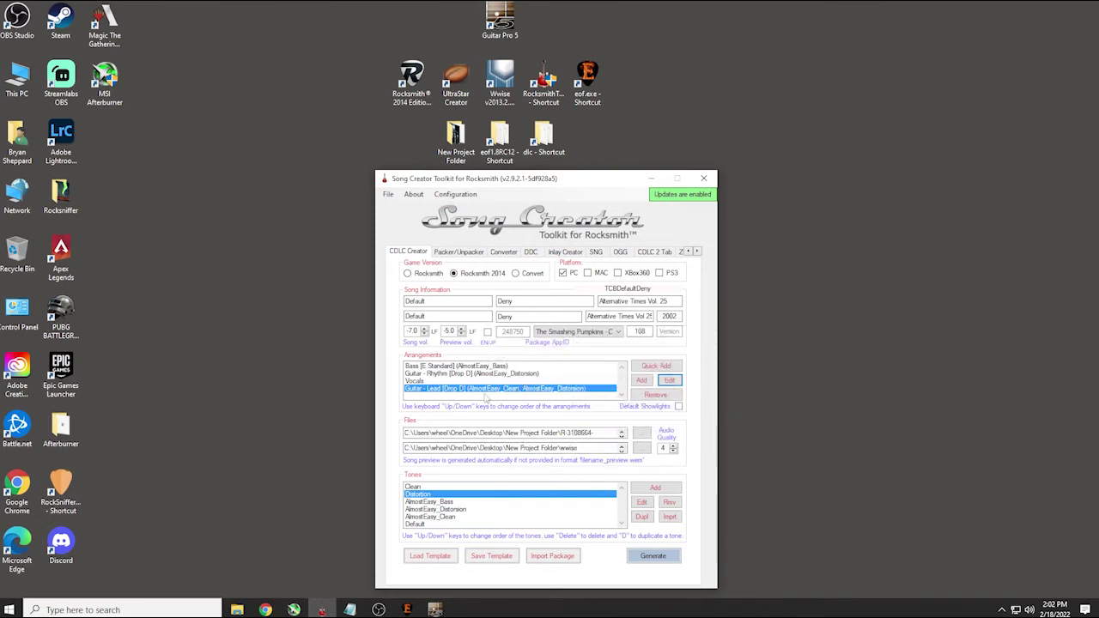
Remove the unused Clean, Distortion and Default tones from the song's tone list
click(419, 487)
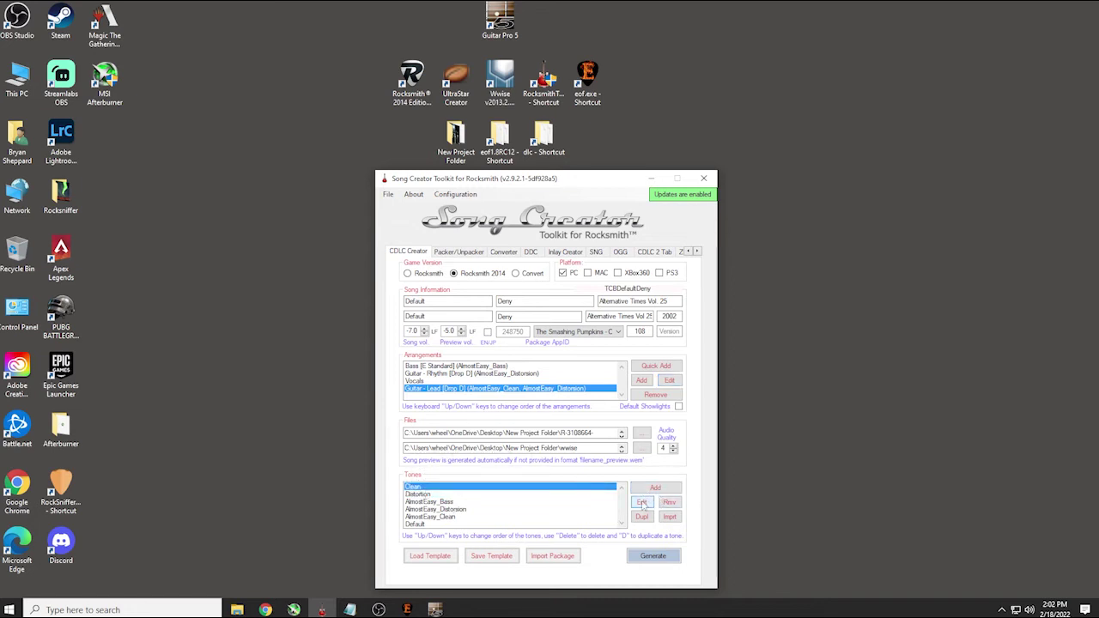
click(674, 504)
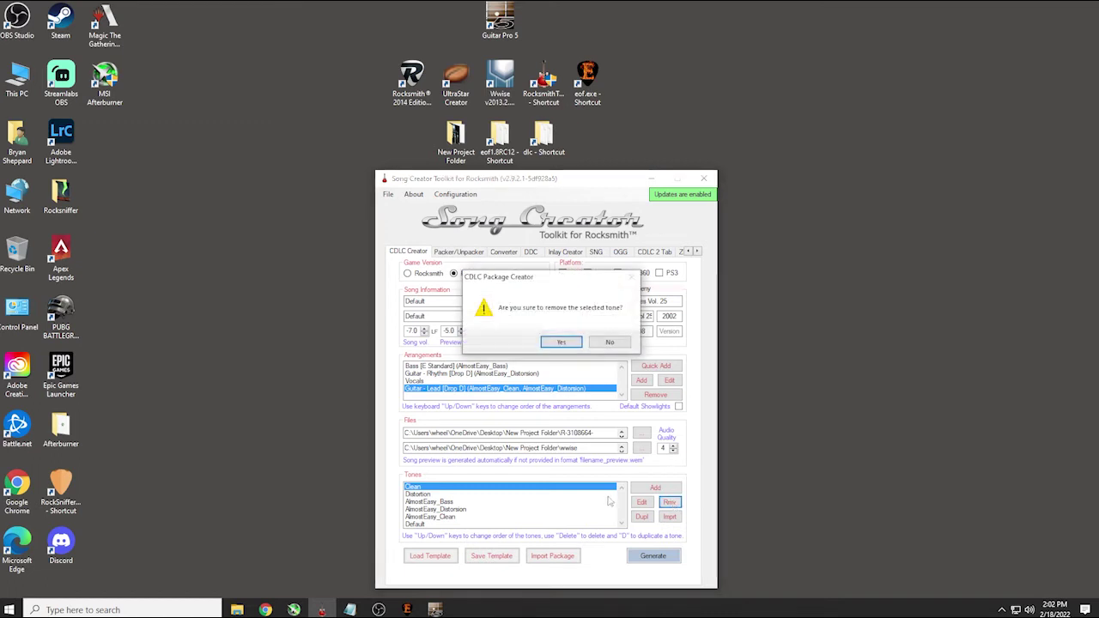
click(562, 342)
click(432, 487)
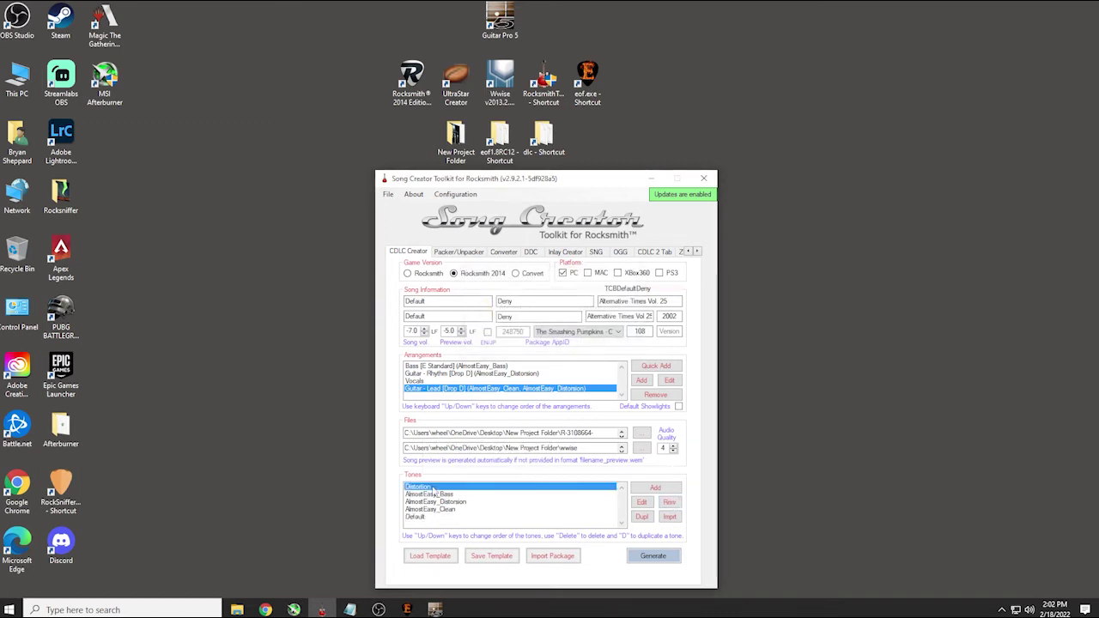
click(669, 503)
click(560, 342)
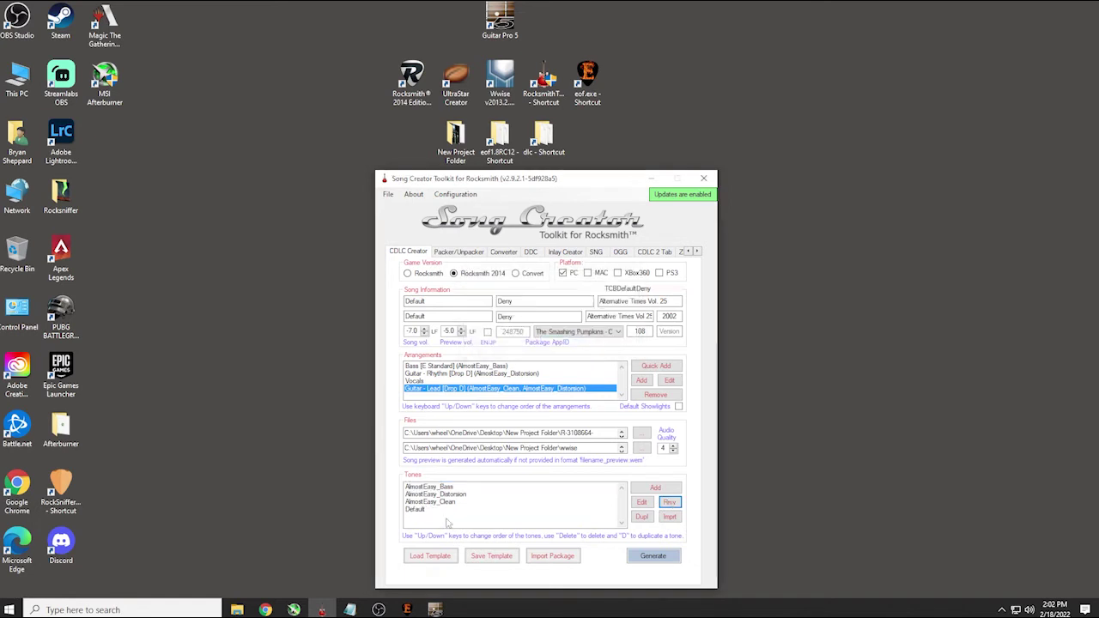
click(421, 510)
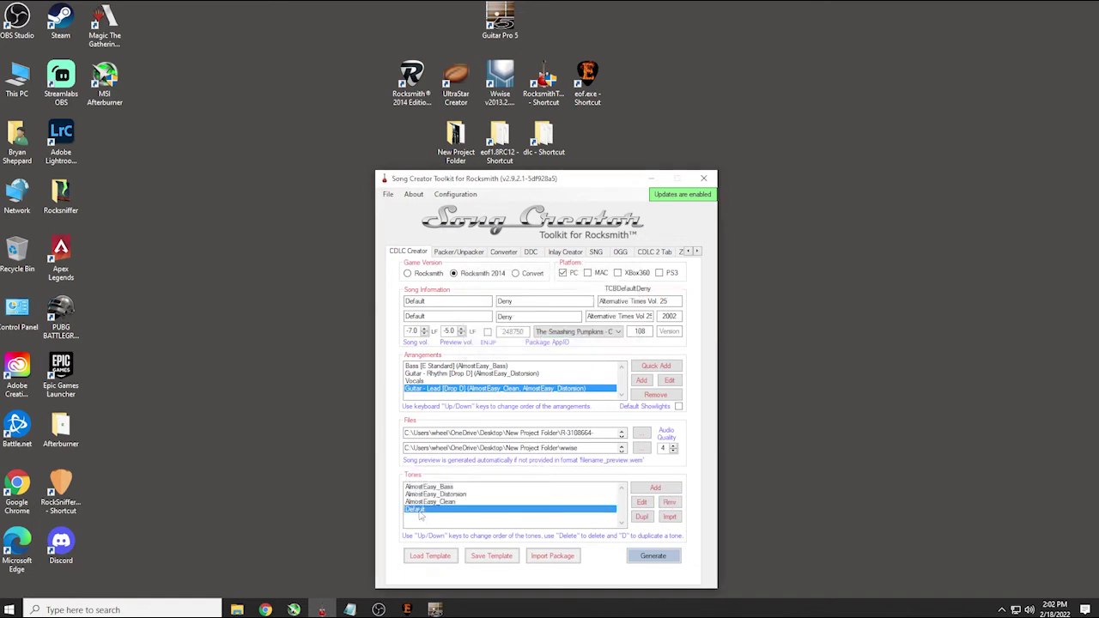
click(669, 502)
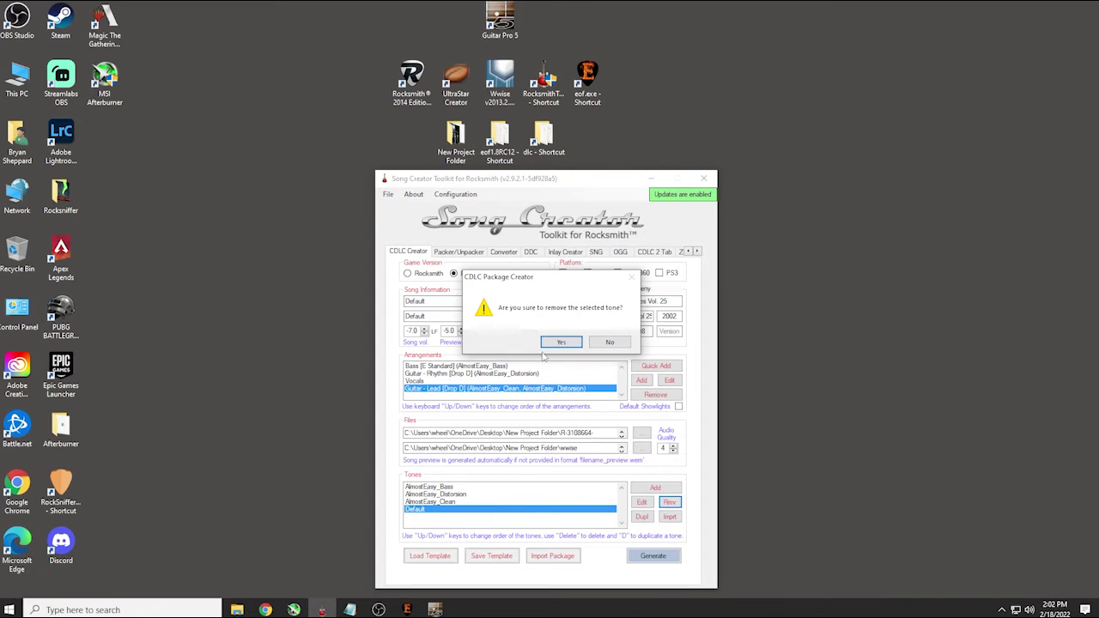
click(554, 343)
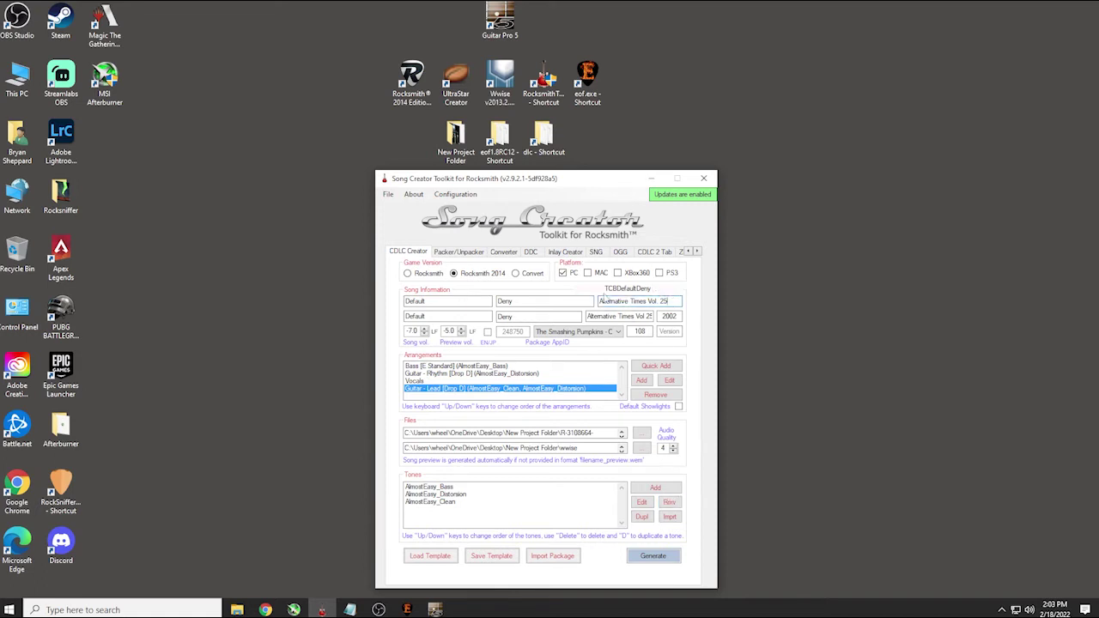
Change the album to "The Fallout" and its sort name to "Fallout"
drag(672, 300, 599, 301)
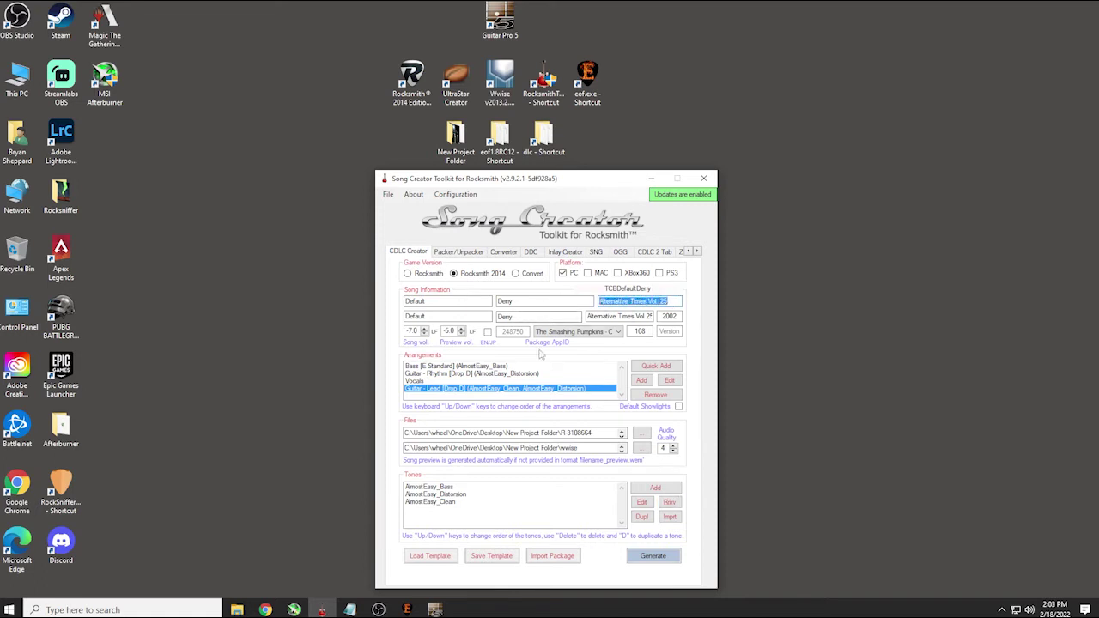
text(The Fallout)
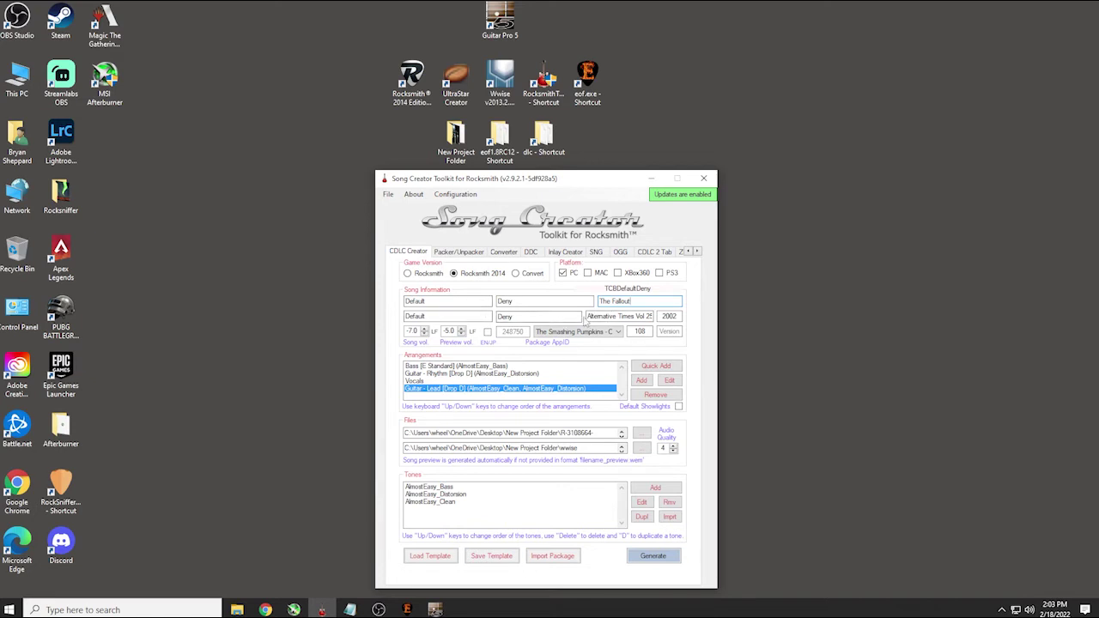
drag(587, 316, 681, 315)
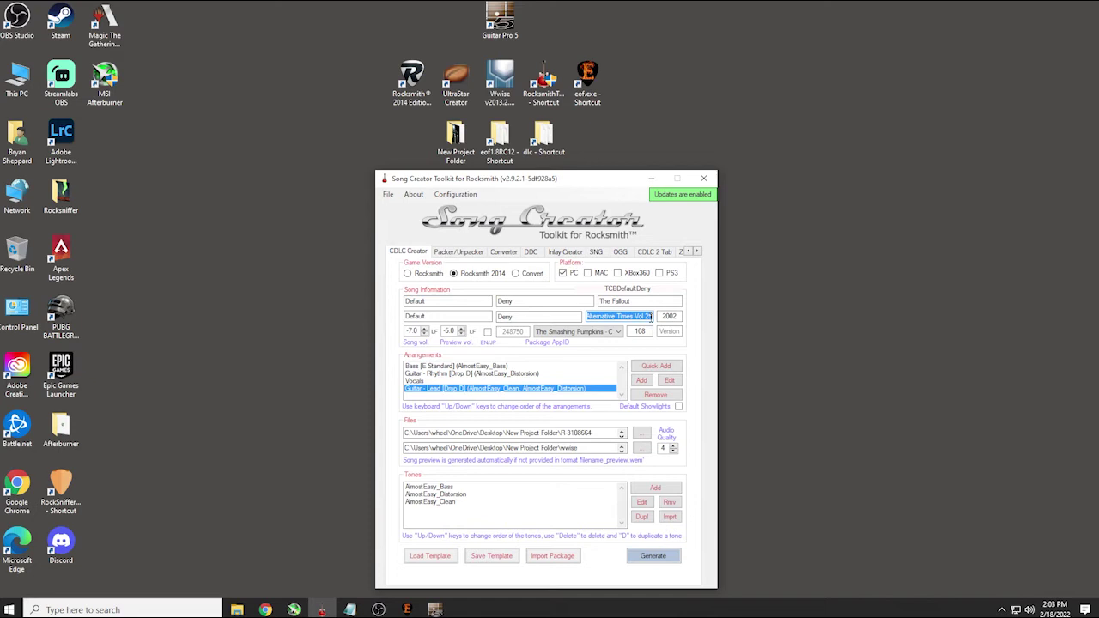
text(Fallout)
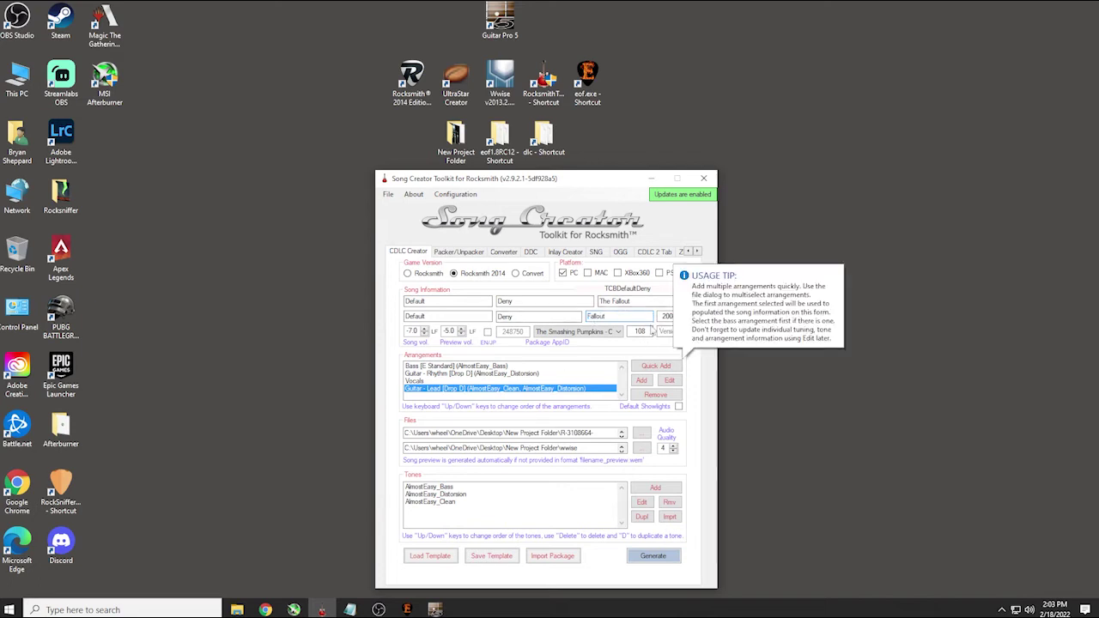
Set the song's average tempo to 114 and the package version to 1.0
click(650, 331)
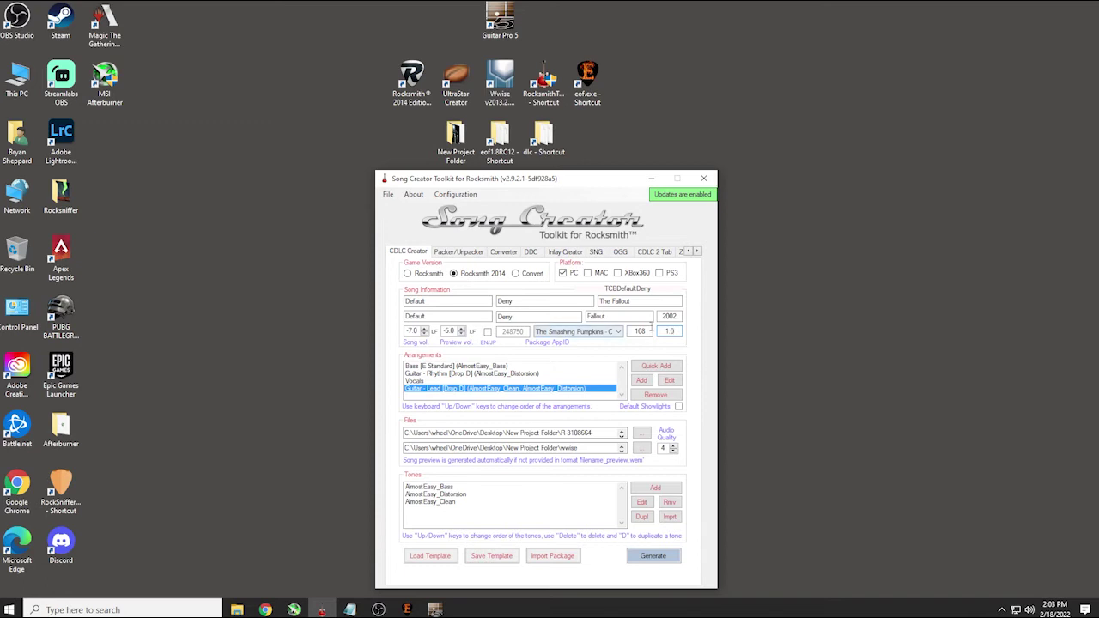
double_click(642, 331)
key(BackSpace)
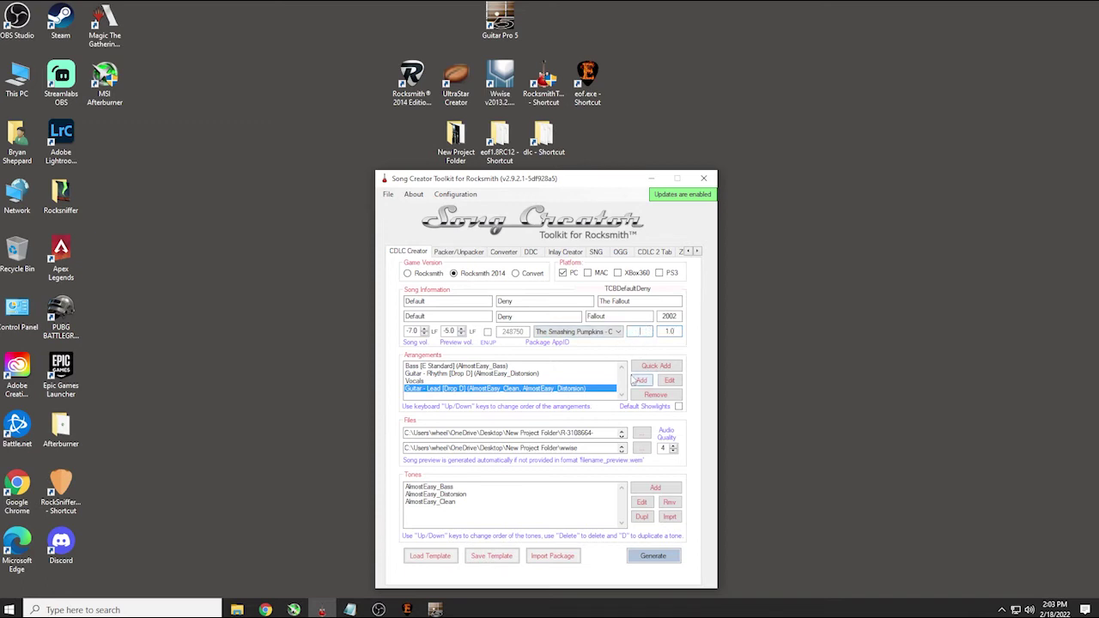
text(114)
Set the song volume to -12.0 LF
mouse_move(632, 291)
mouse_move(458, 331)
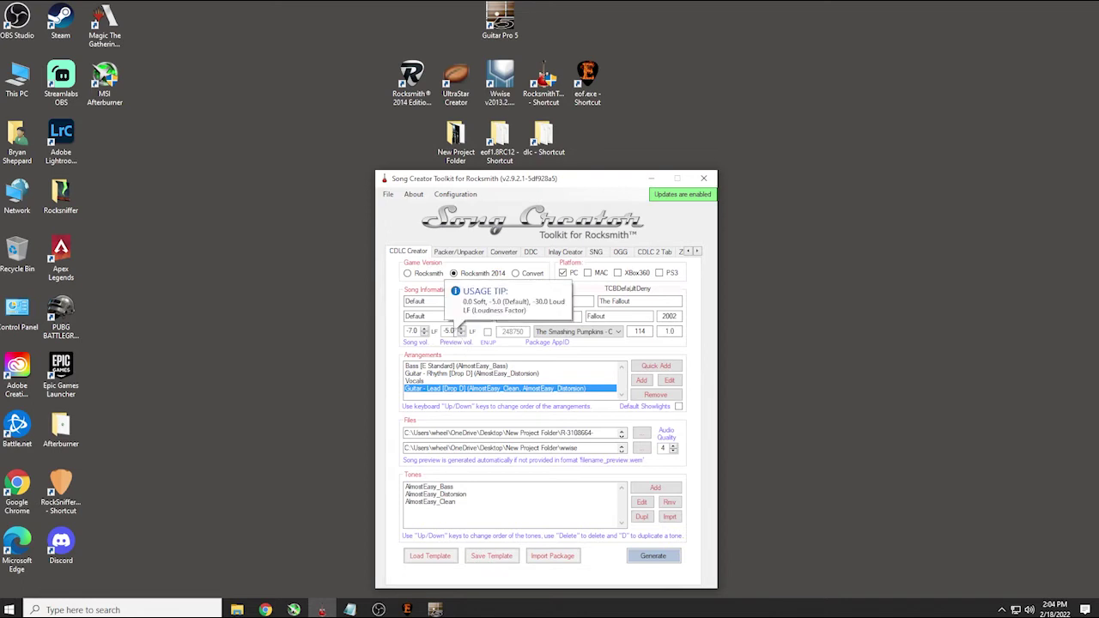
mouse_move(414, 331)
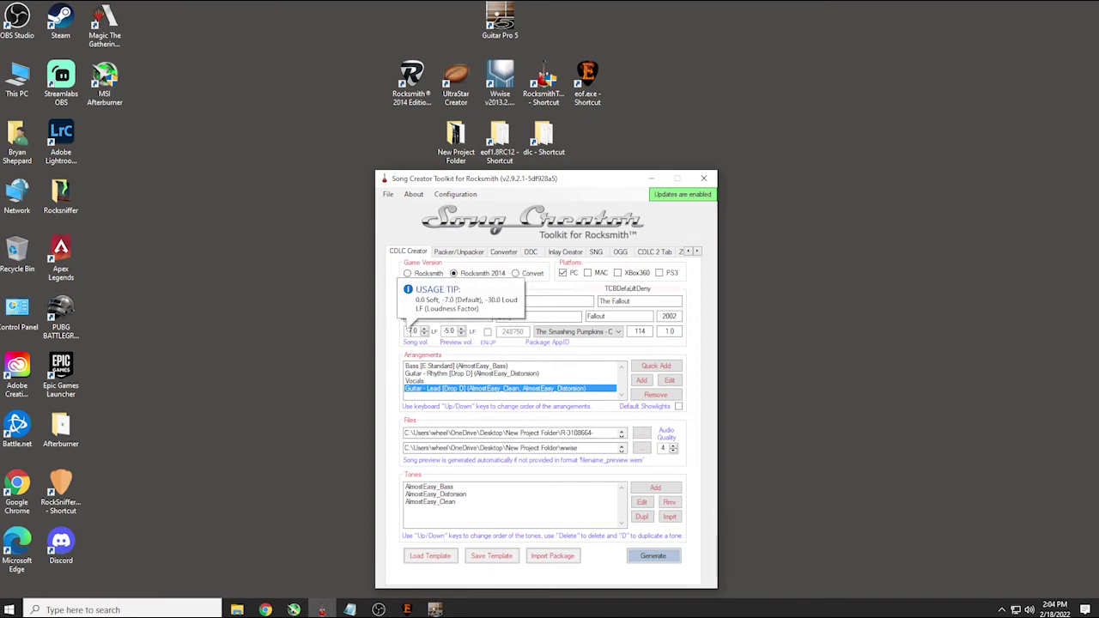
click(424, 329)
click(424, 329)
click(424, 329)
click(424, 329)
click(424, 329)
click(424, 334)
click(424, 334)
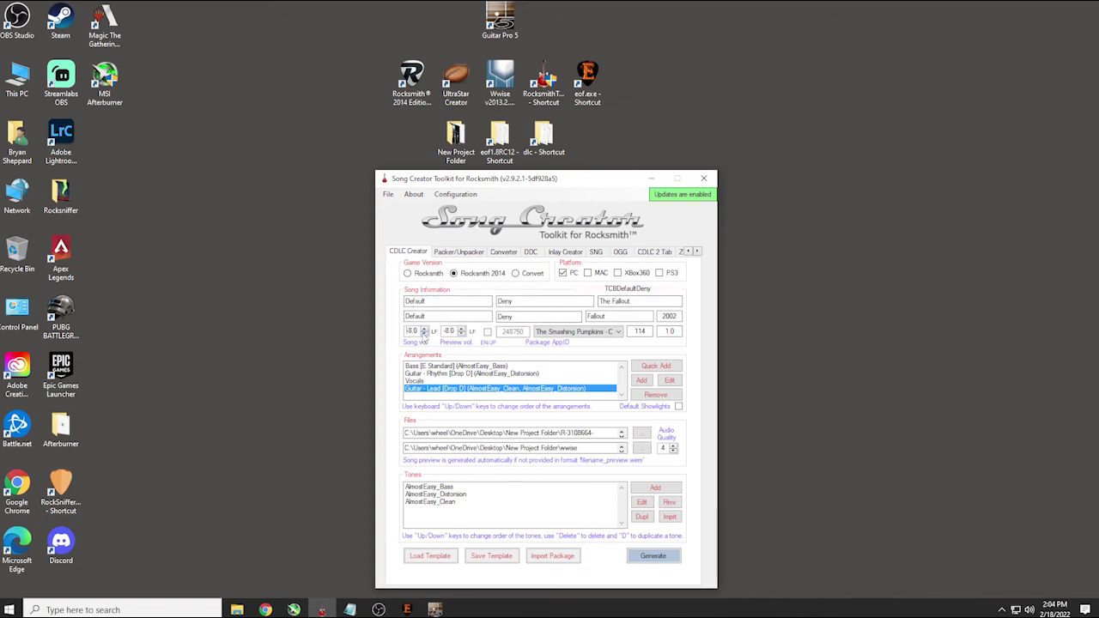
click(425, 334)
click(424, 334)
Set the preview volume to -6.0 LF
click(461, 329)
click(461, 329)
click(461, 329)
click(461, 329)
click(461, 329)
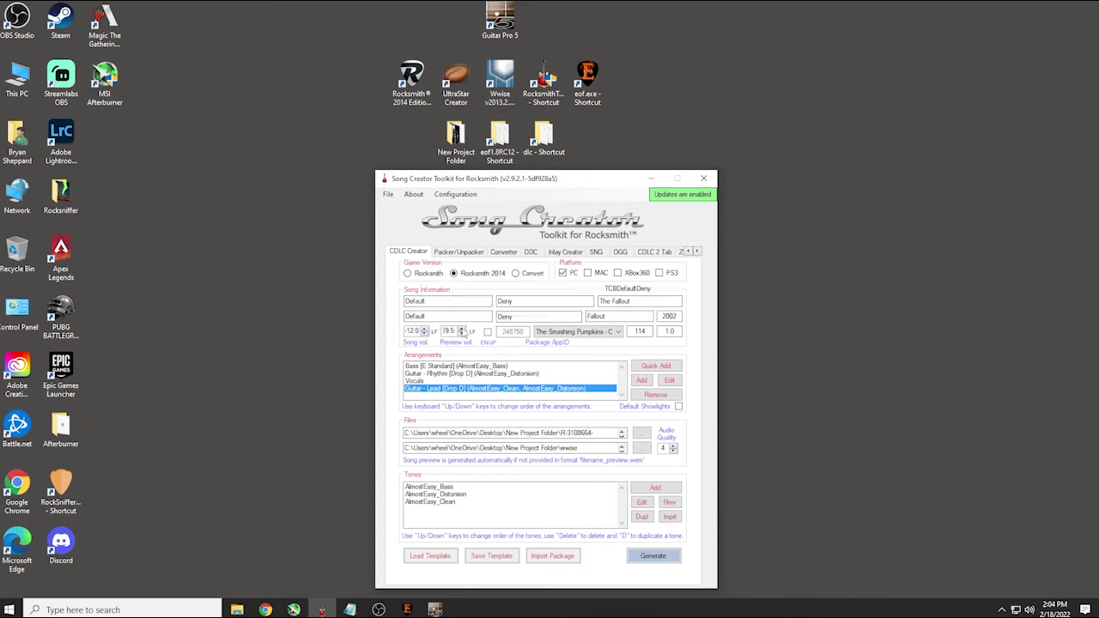
click(461, 329)
Make the AlmostEasy_Bass tone softer by moving its volume value closer to zero, and save the tone edit
click(442, 486)
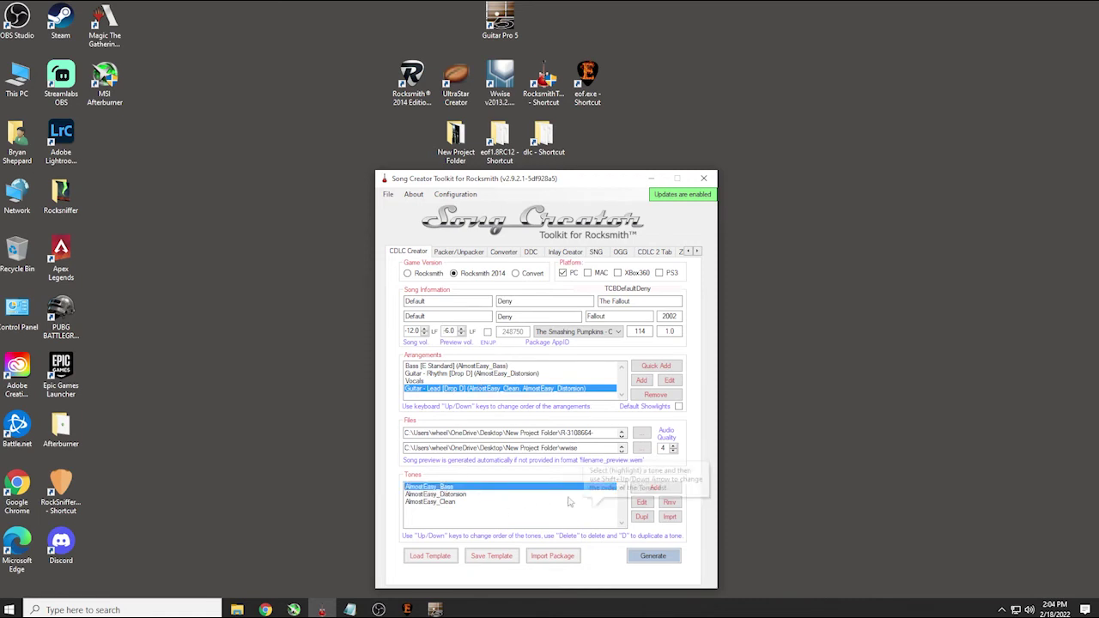
click(642, 502)
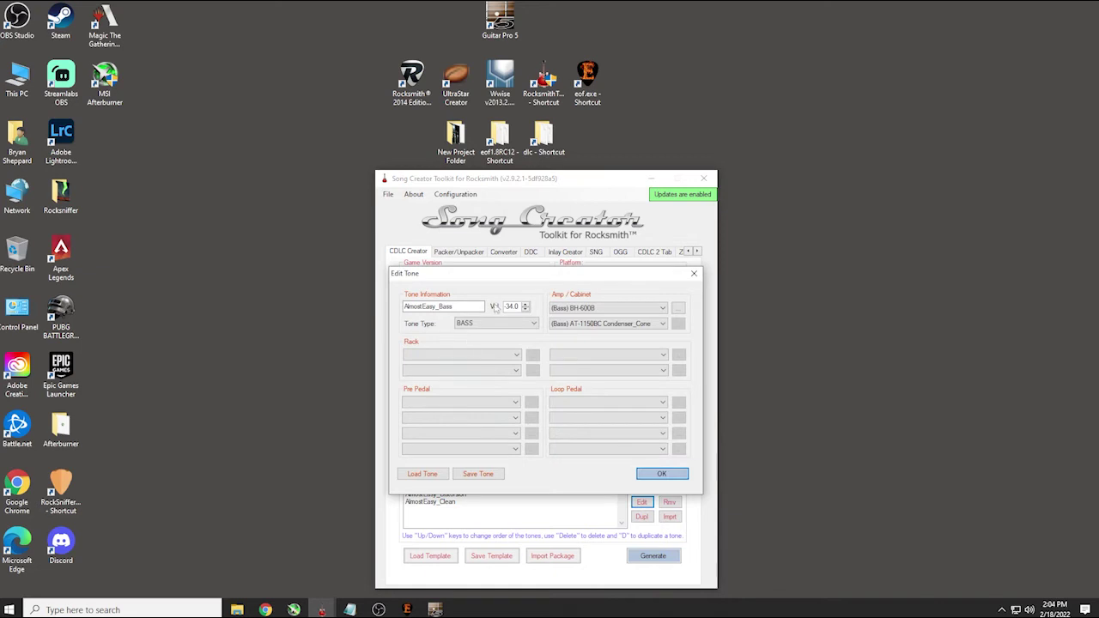
mouse_move(513, 306)
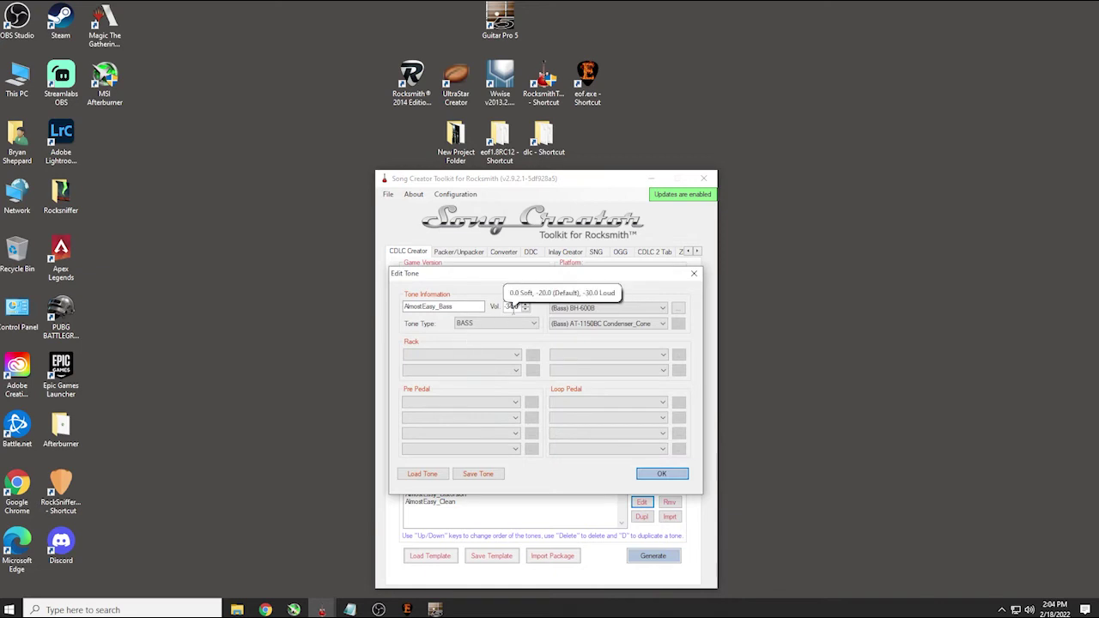
drag(513, 307, 500, 309)
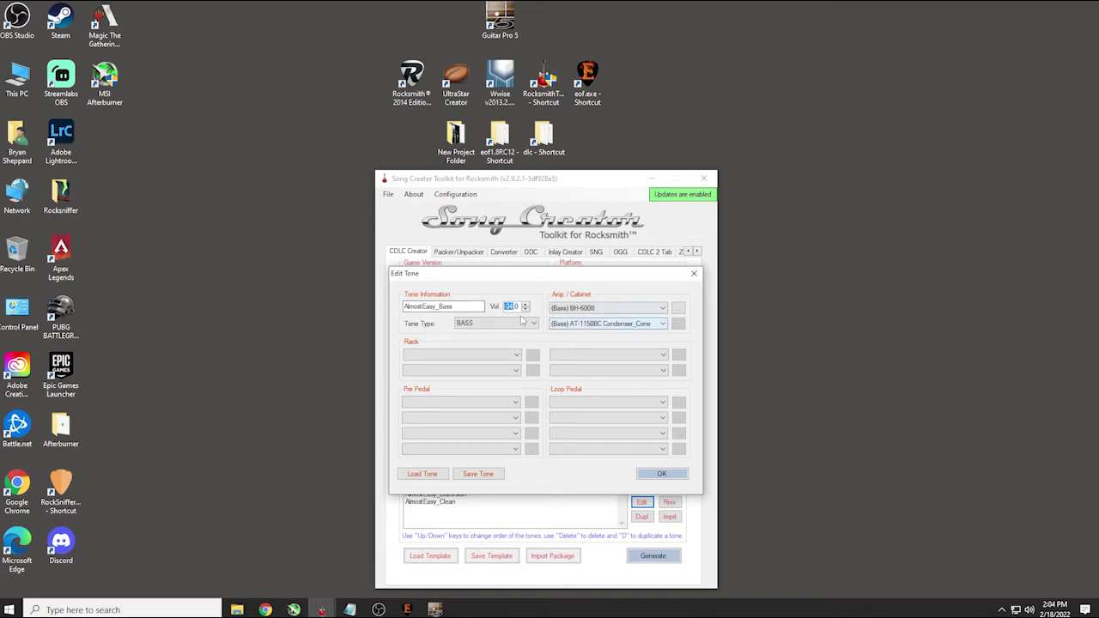
click(526, 309)
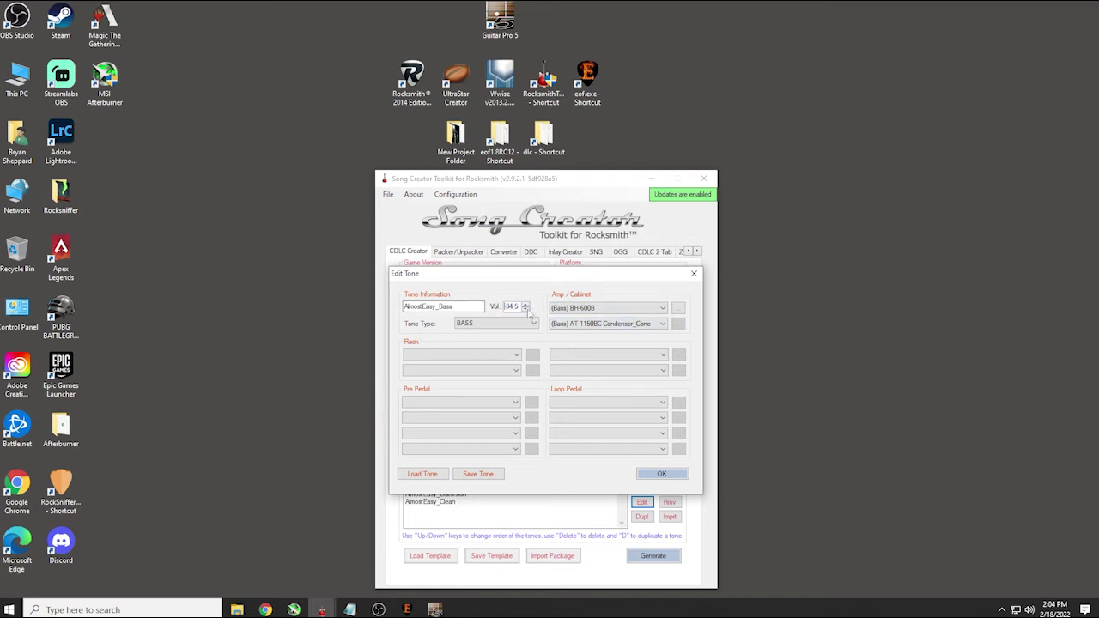
click(527, 305)
click(526, 304)
click(526, 305)
click(662, 473)
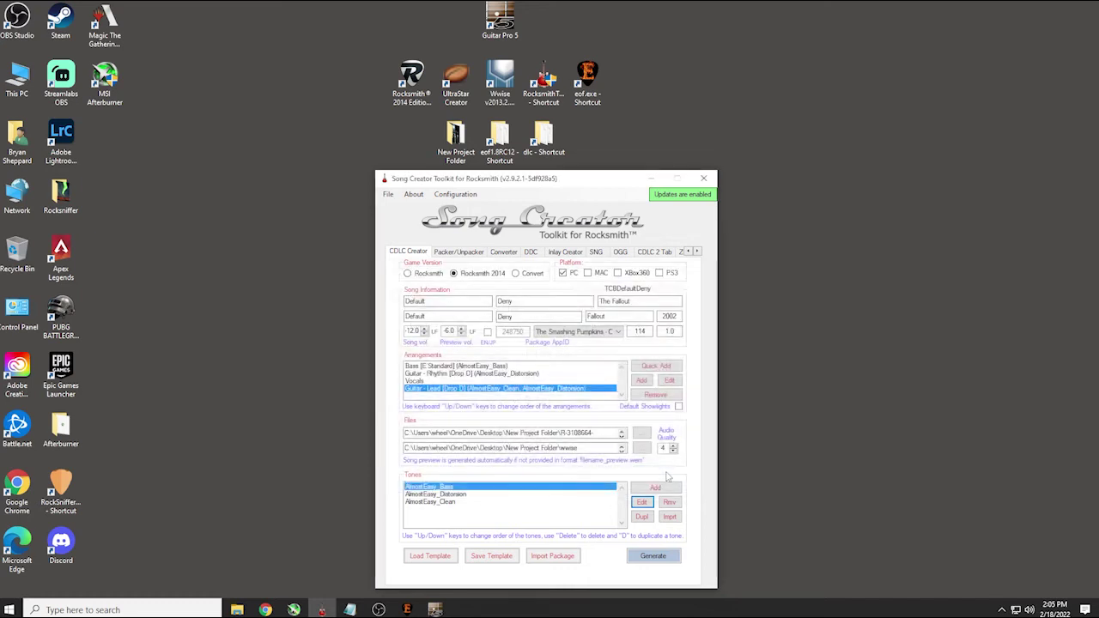
Make the AlmostEasy_Distortion tone softer by moving its volume value closer to zero, and save the tone edit
click(460, 493)
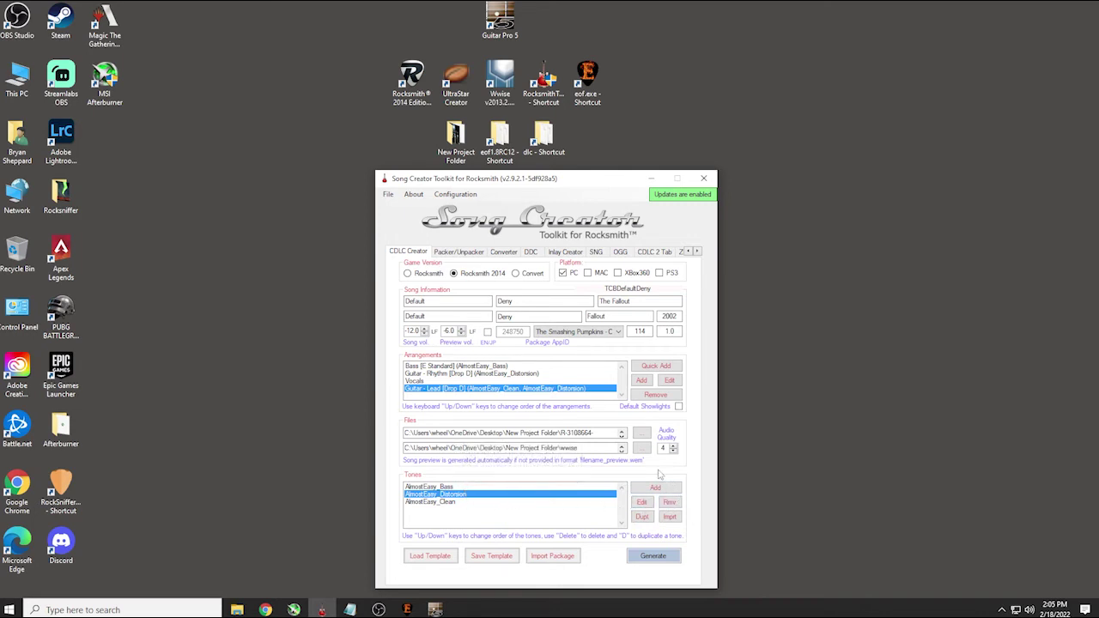
click(642, 506)
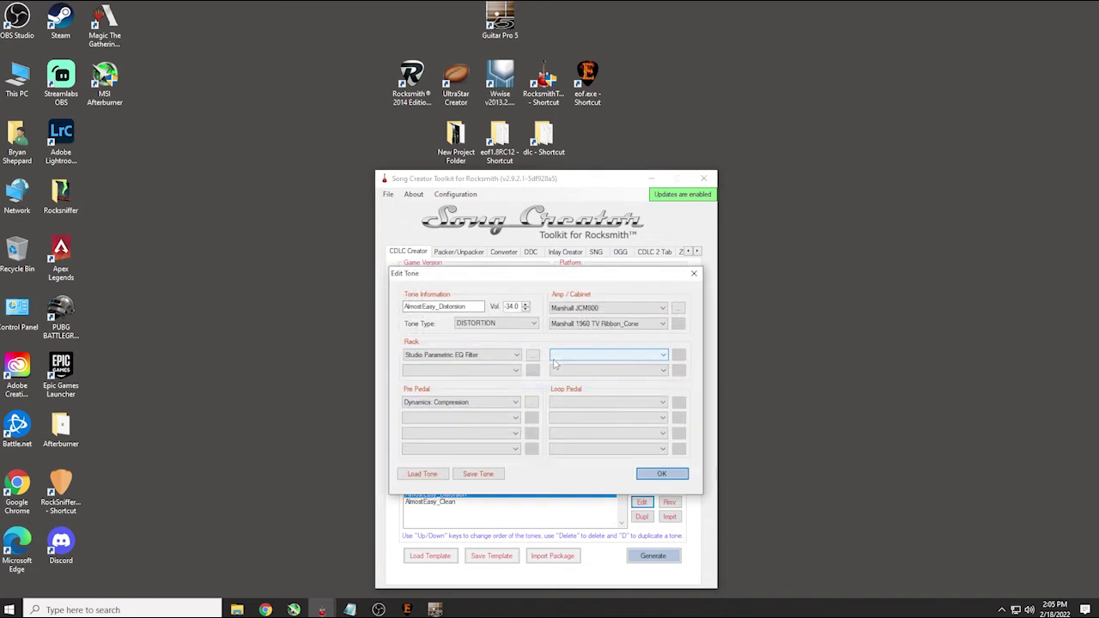
click(525, 305)
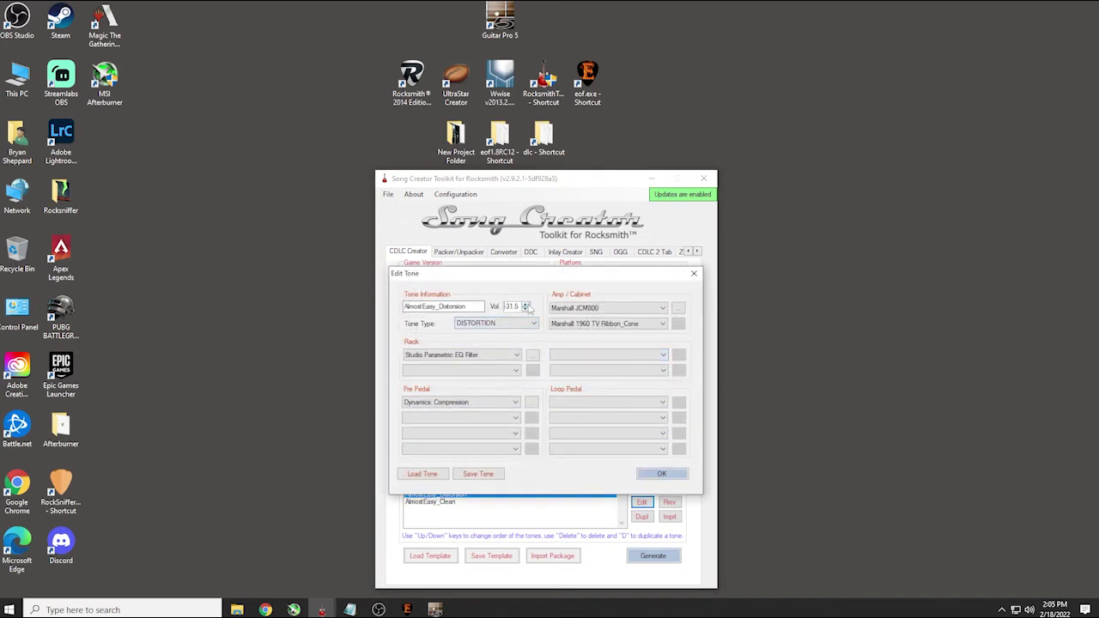
click(526, 304)
click(525, 305)
click(525, 305)
click(657, 475)
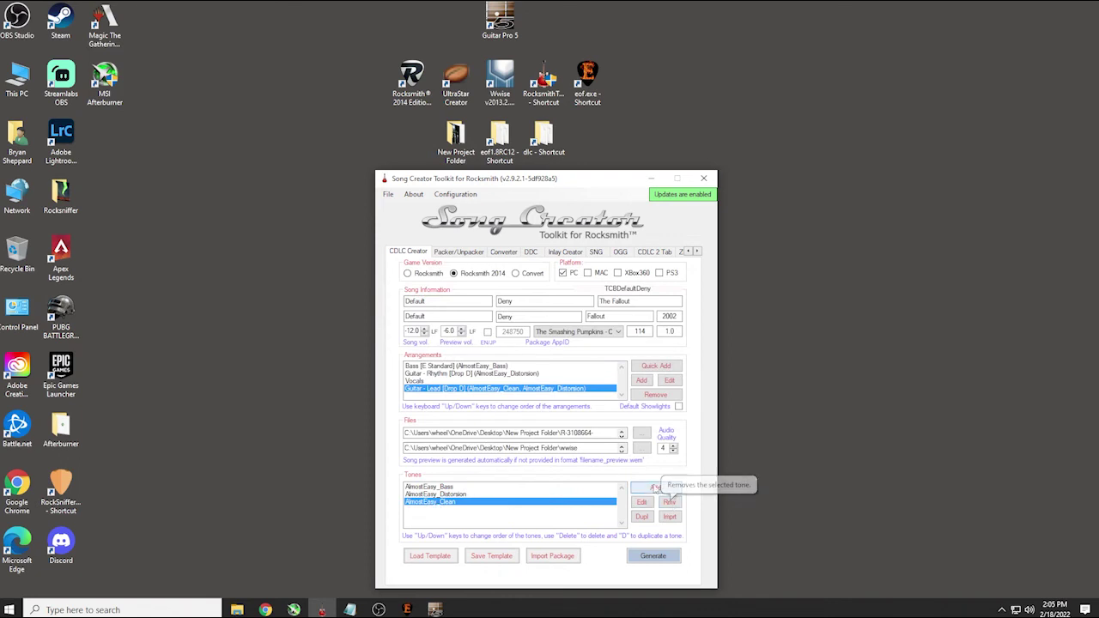
Make the AlmostEasy_Clean tone softer by moving its volume value closer to zero, and save the tone edit
key(Return)
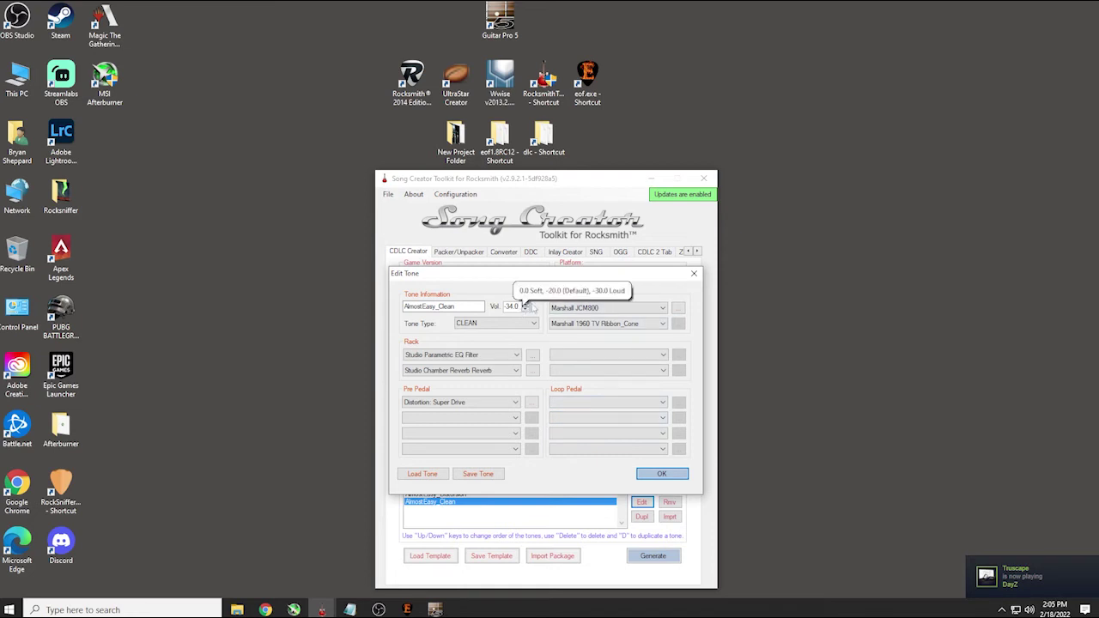
click(526, 305)
click(525, 305)
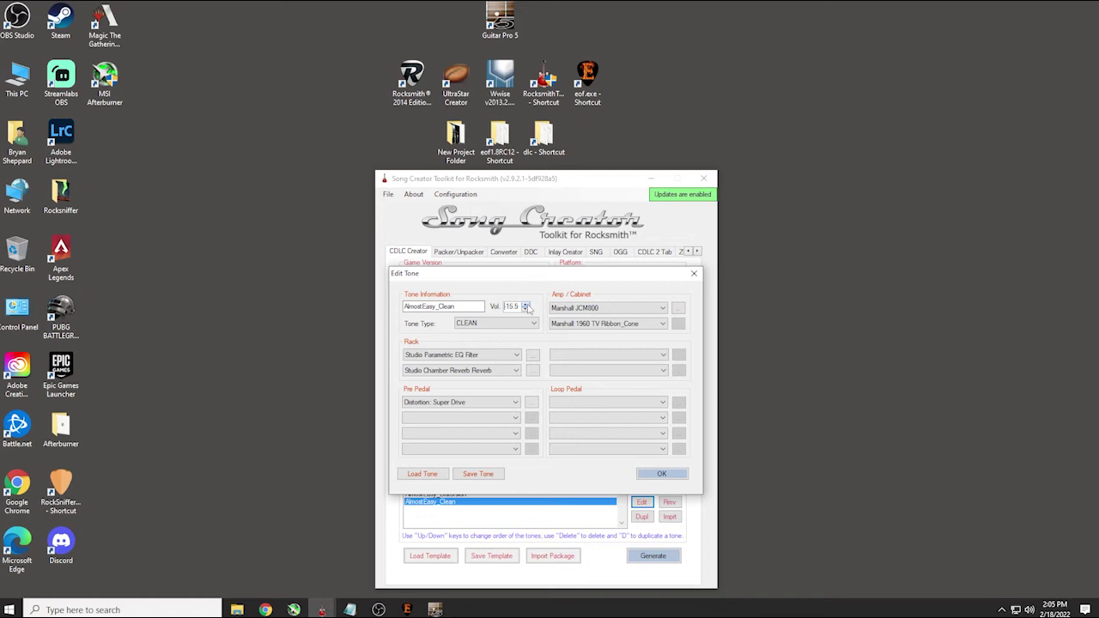
click(526, 305)
click(663, 475)
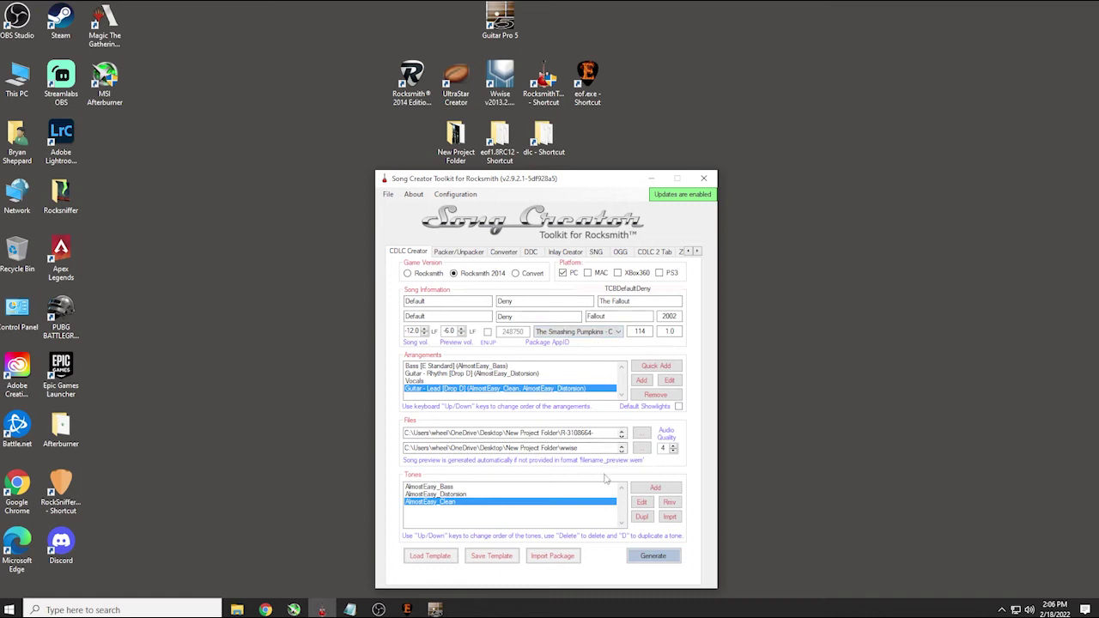
Set the audio quality to 5 and generate the package as Default_Deny_v1_0 in New Project Folder, accepting the arrangement identification update
click(673, 444)
click(673, 445)
click(663, 556)
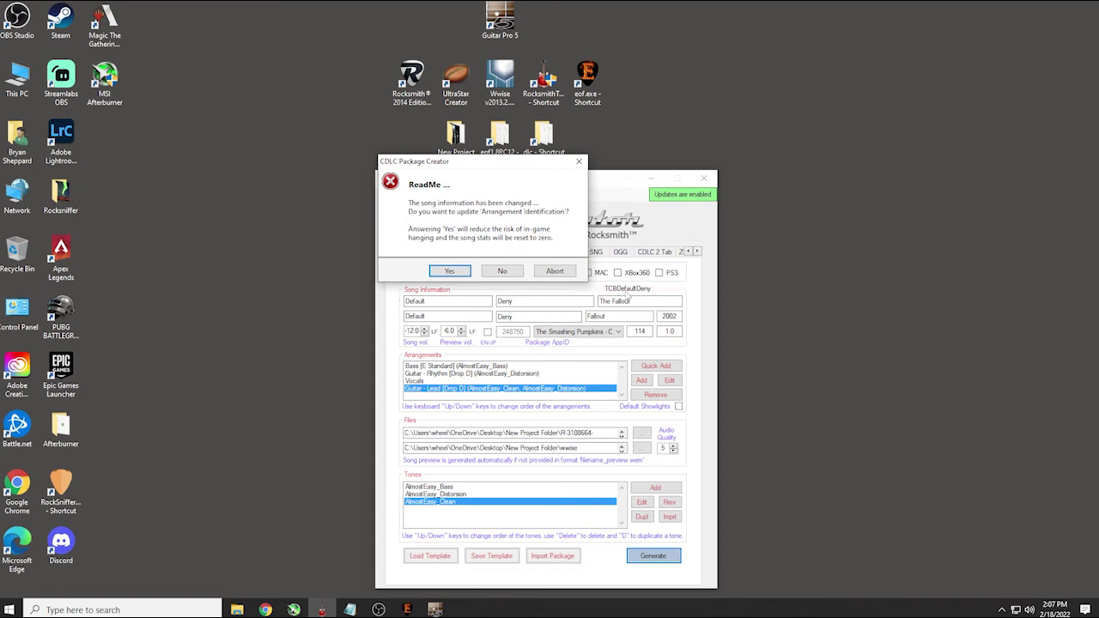
click(450, 271)
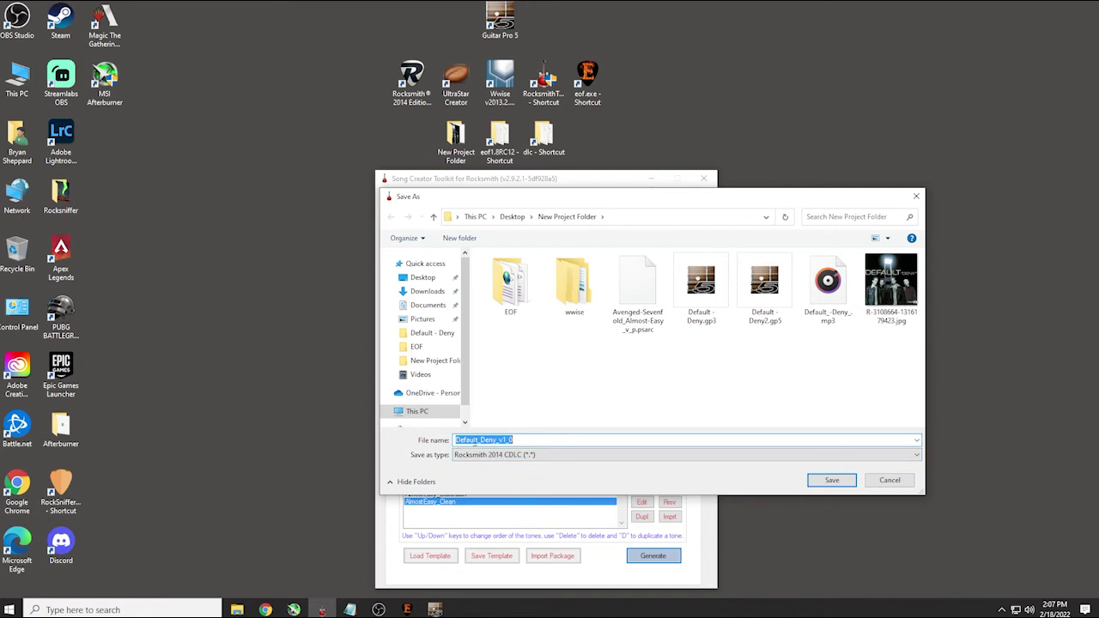
click(831, 481)
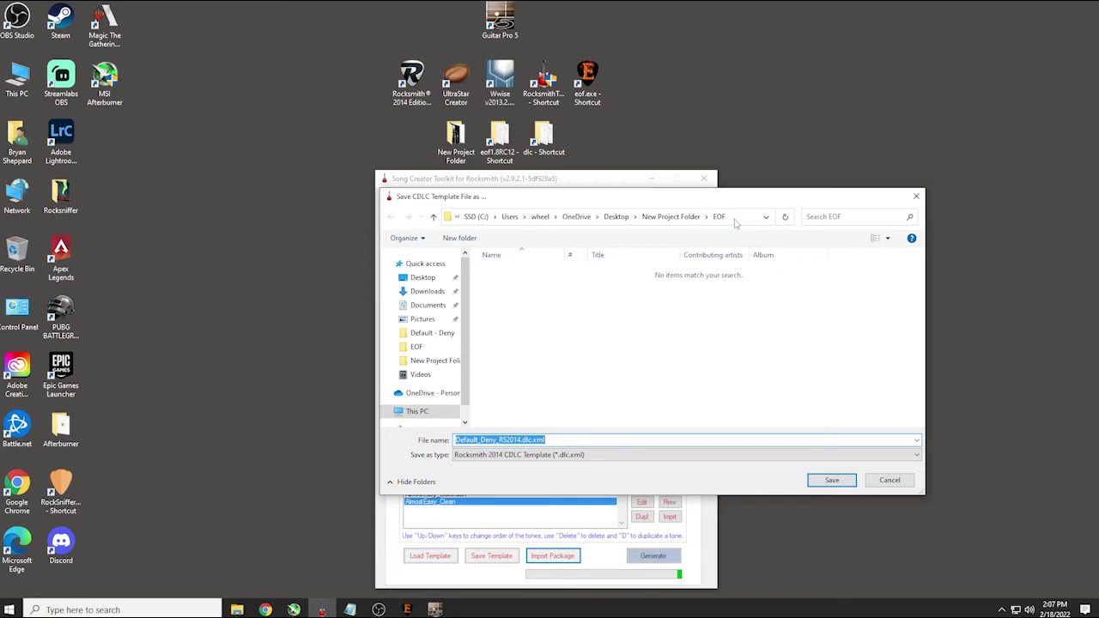
Save the CDLC template as Default_Deny_RS2014.dlc.xml in the EOF folder, and open the folder containing the generated package
click(826, 480)
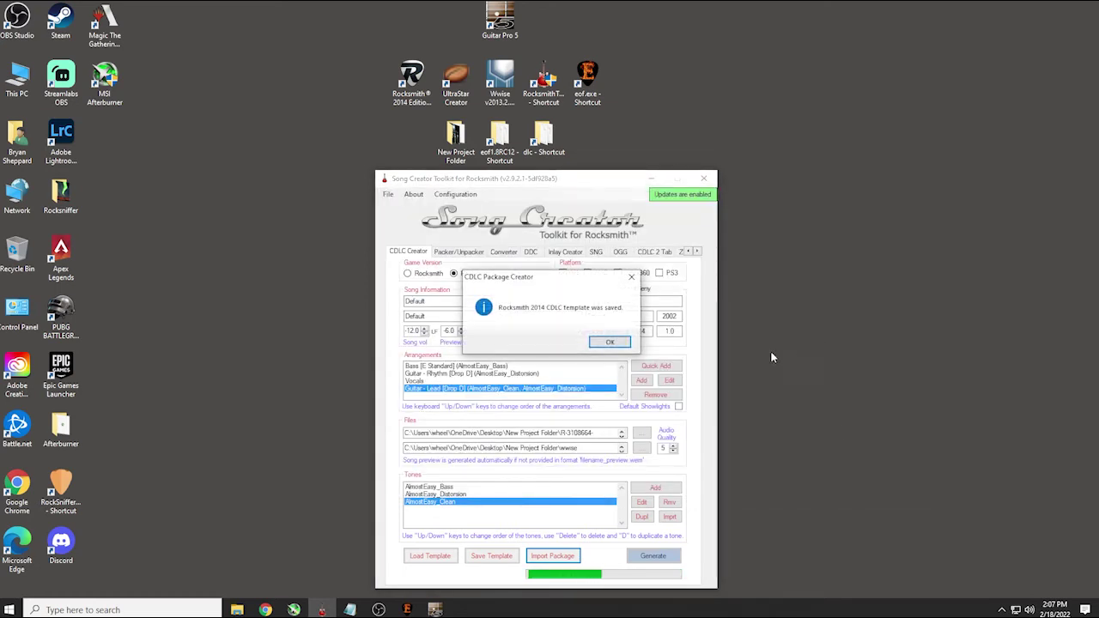
click(622, 344)
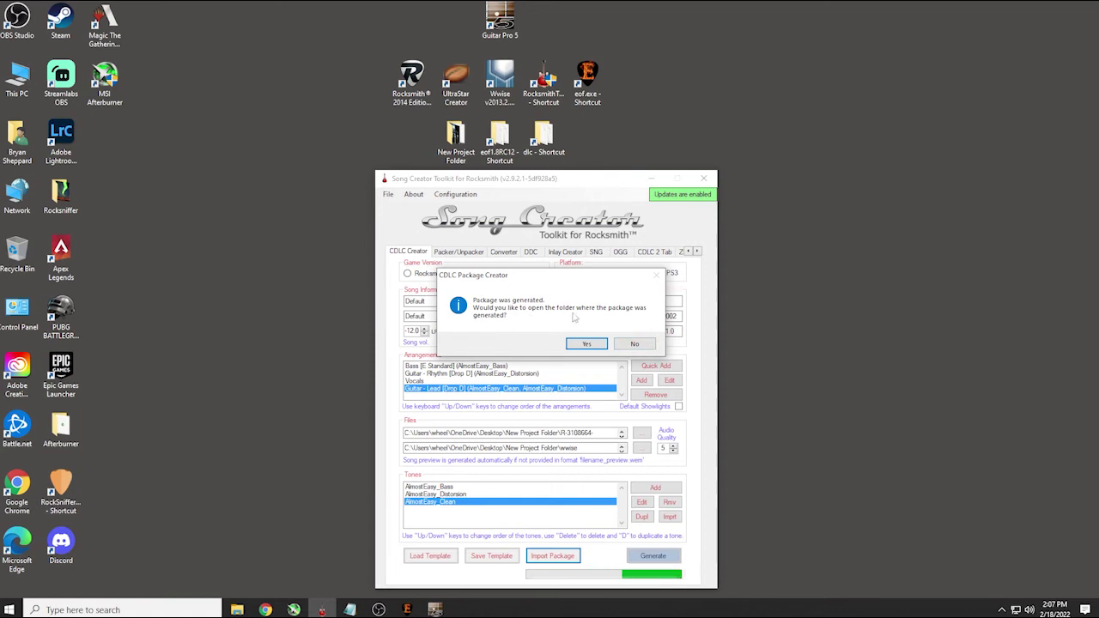
click(581, 346)
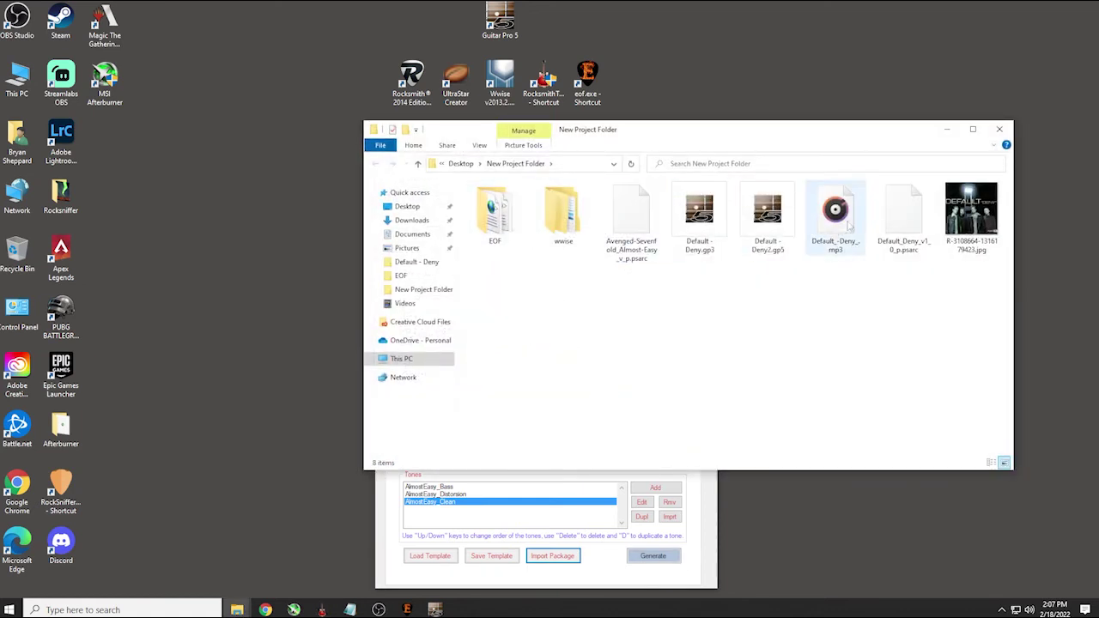
click(922, 222)
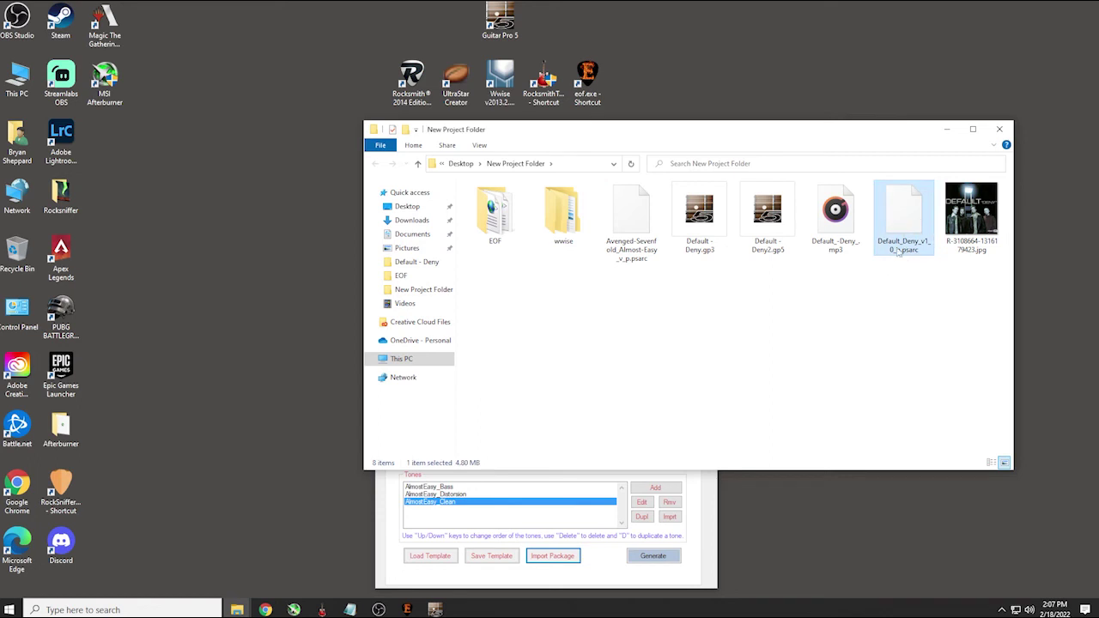
click(274, 388)
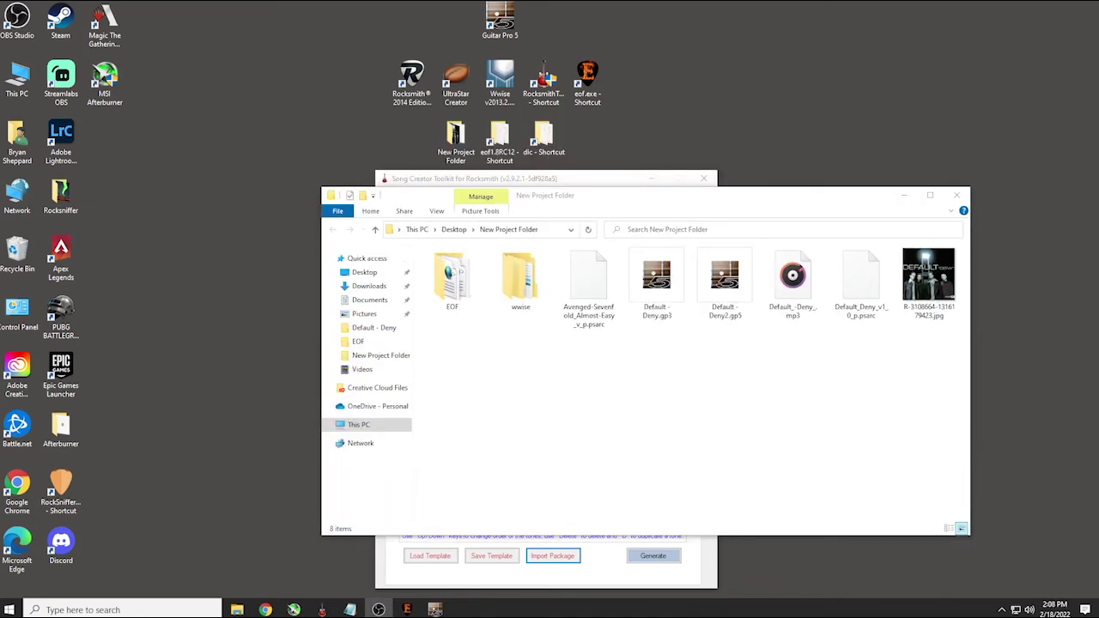
Copy Default_Deny_v1_0_p.psarc from New Project Folder into the Rocksmith2014 dlc folder and put the dlc window away
double_click(551, 152)
drag(712, 221, 654, 335)
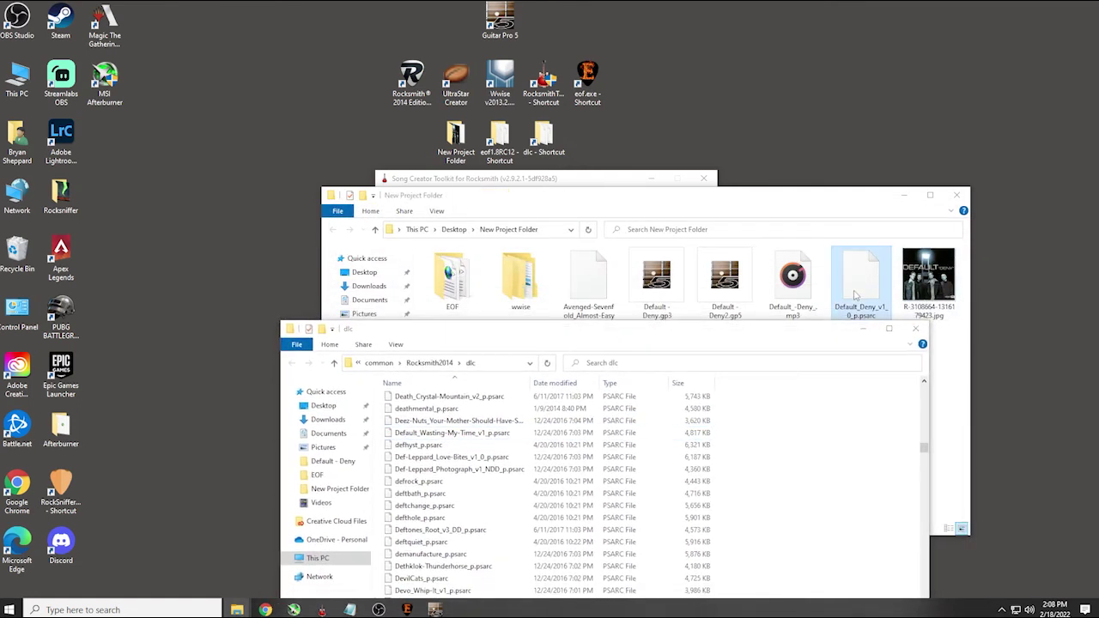
click(855, 295)
drag(855, 295, 771, 566)
click(805, 515)
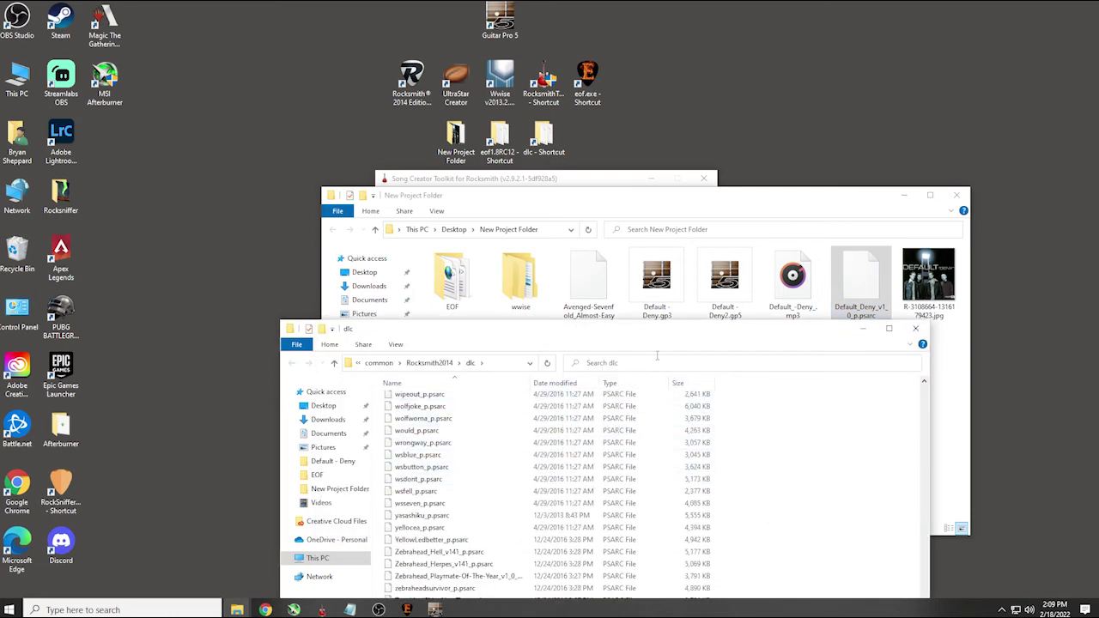
drag(661, 335, 597, 170)
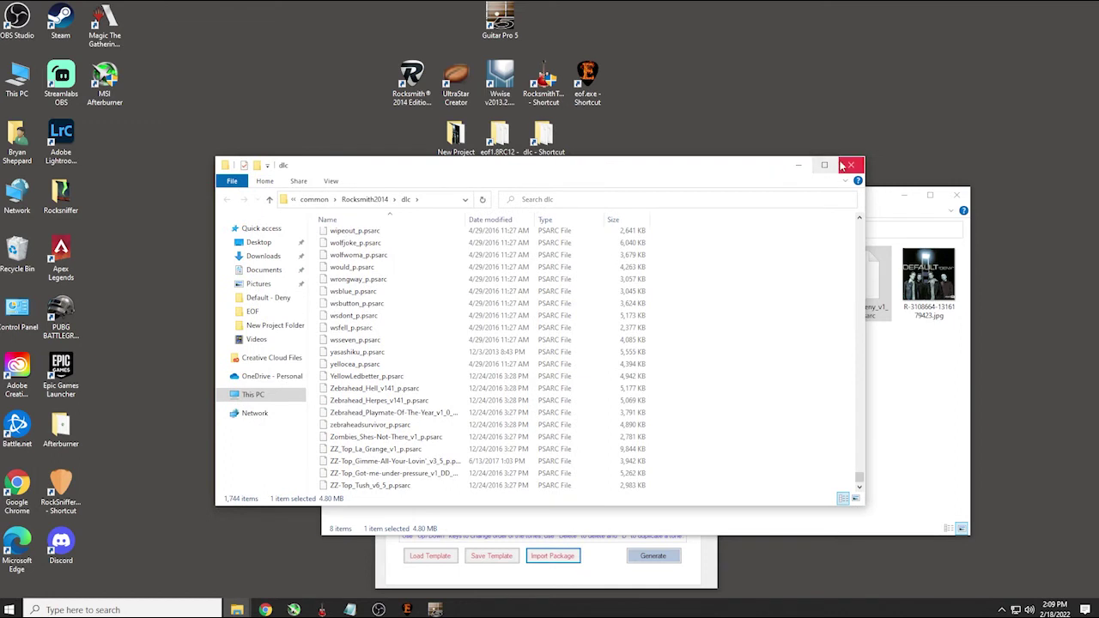
click(807, 166)
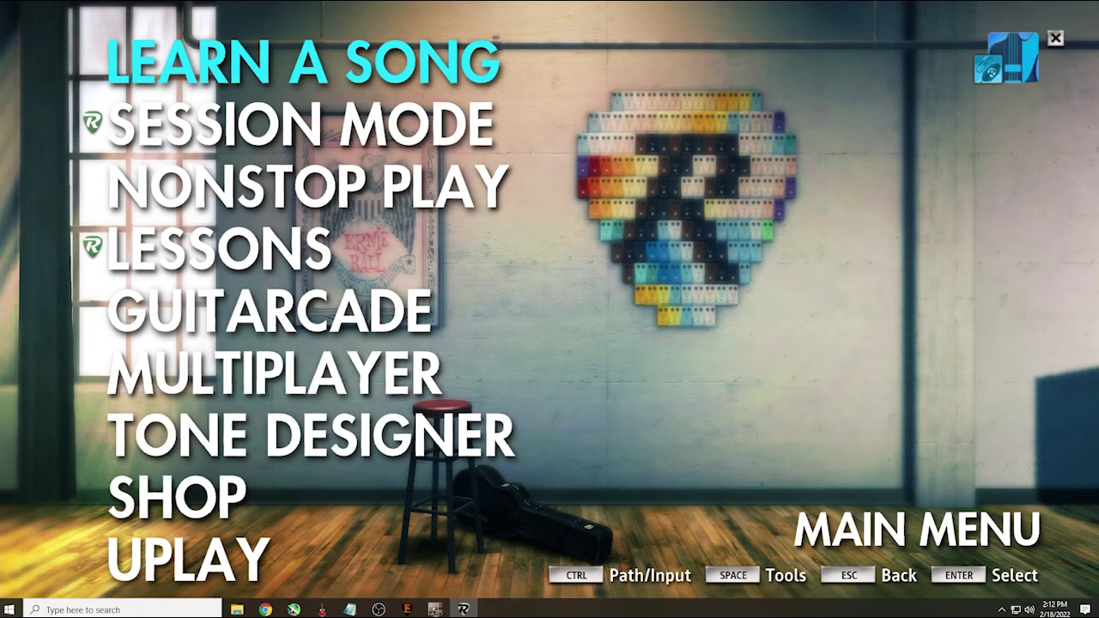
In Rocksmith 2014, open Learn a Song and select "Deny" by Default in the song list
key(Return)
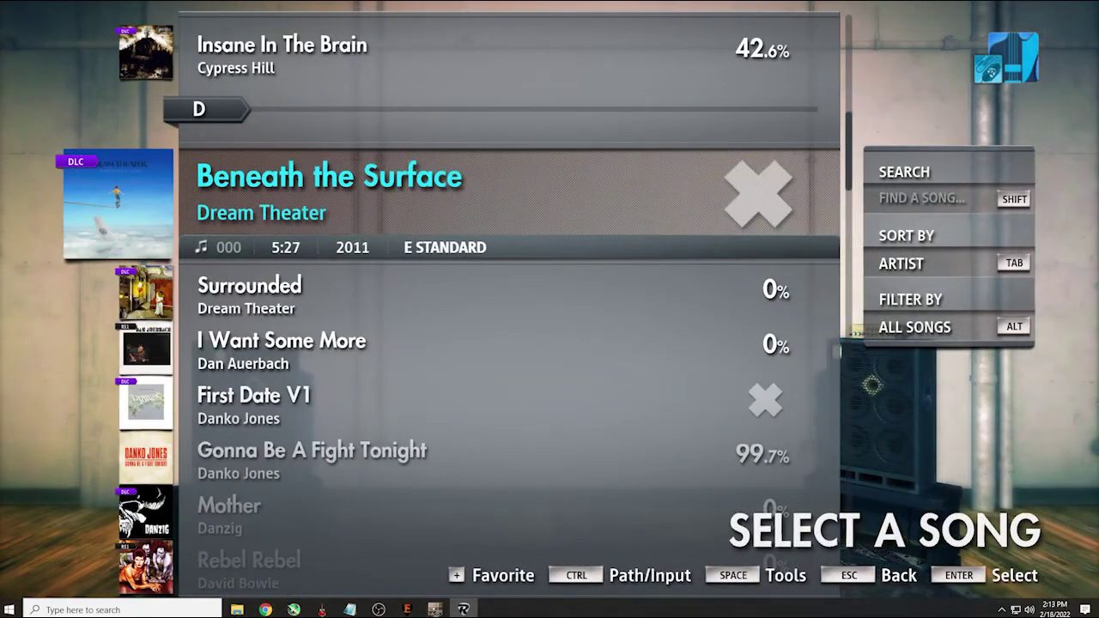
key(Down)
key(Down)
key(Down)
key(Down)
key(Down)
key(Down)
key(Down)
key(Down)
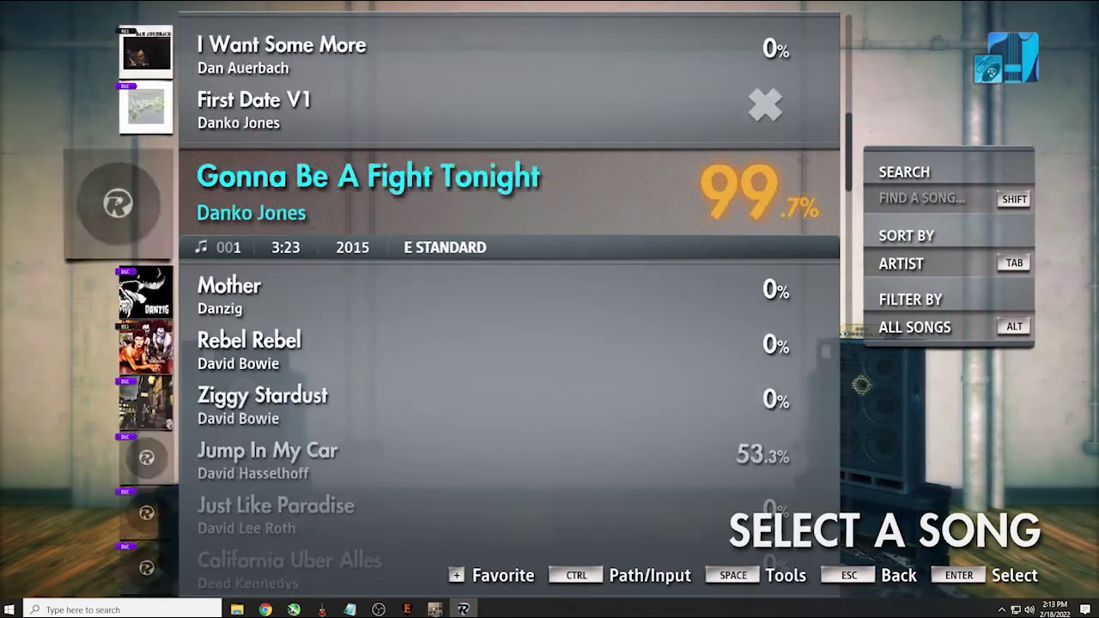
key(Down)
key(Down)
key(Down)
key(Down)
key(Down)
key(Down)
key(Down)
key(Down)
key(Down)
key(Down)
key(Down)
key(Down)
key(Down)
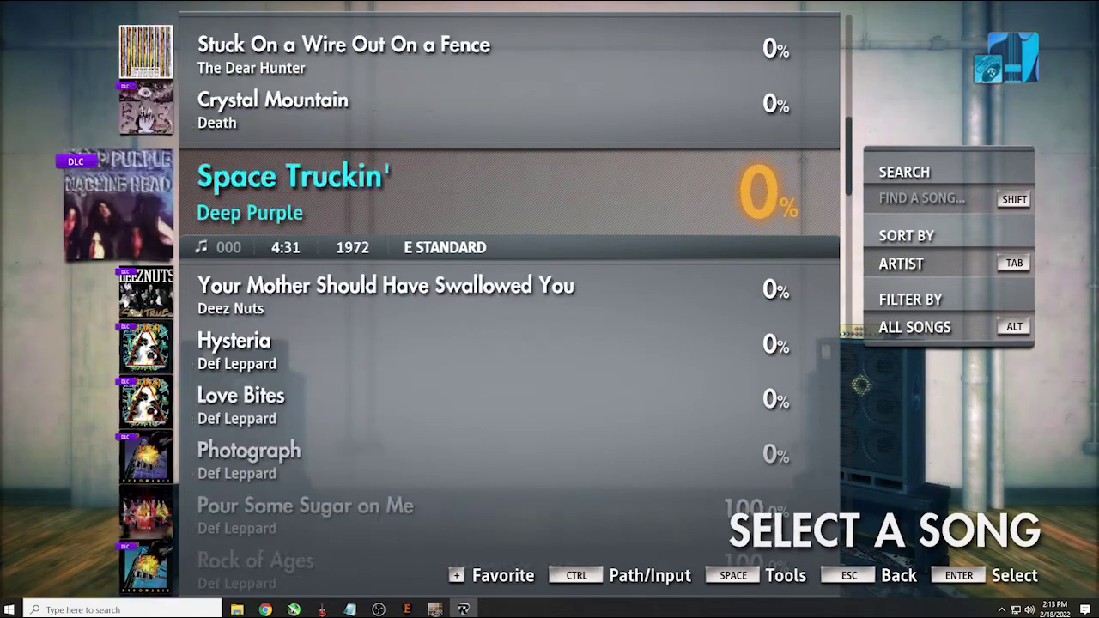
key(Down)
key(Down)
key(Down)
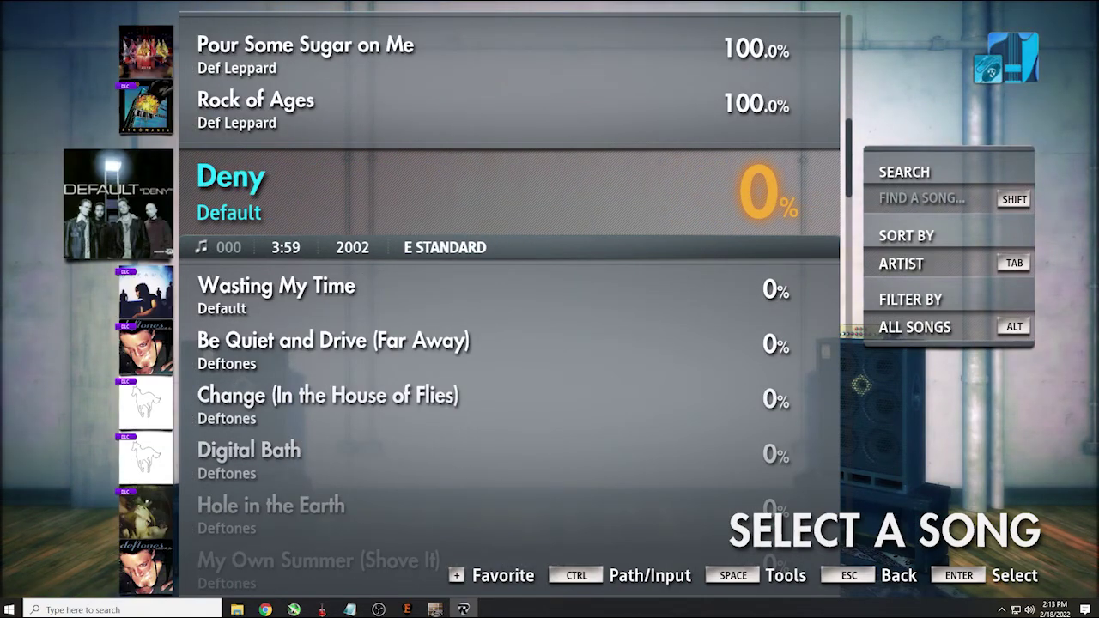
Play the bass arrangement of "Deny" to test it, and exit to the song list
key(Return)
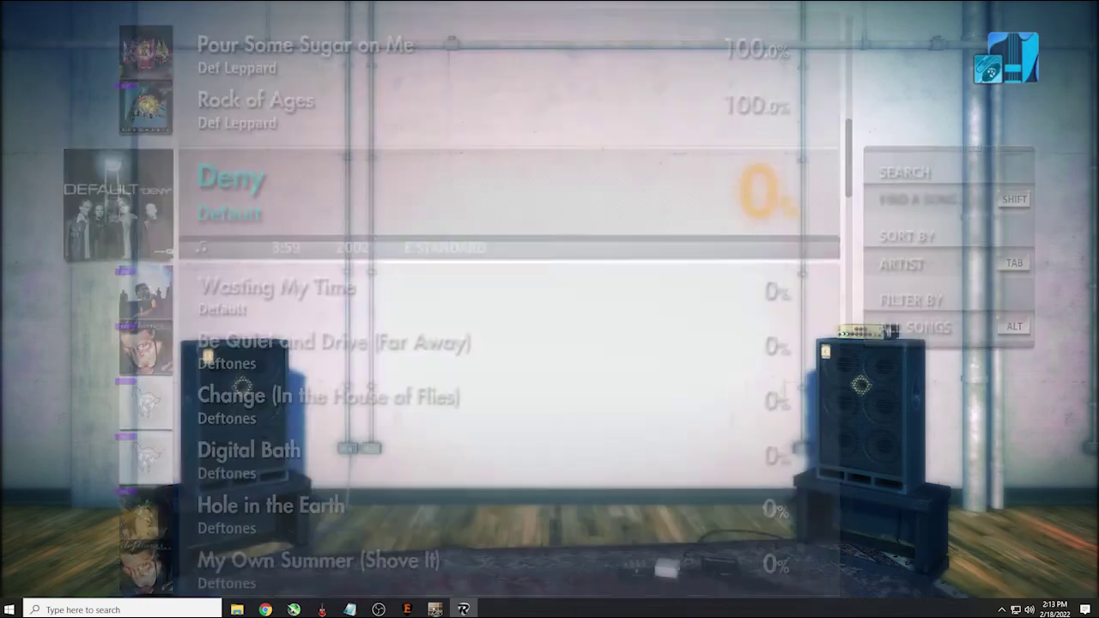
key(Return)
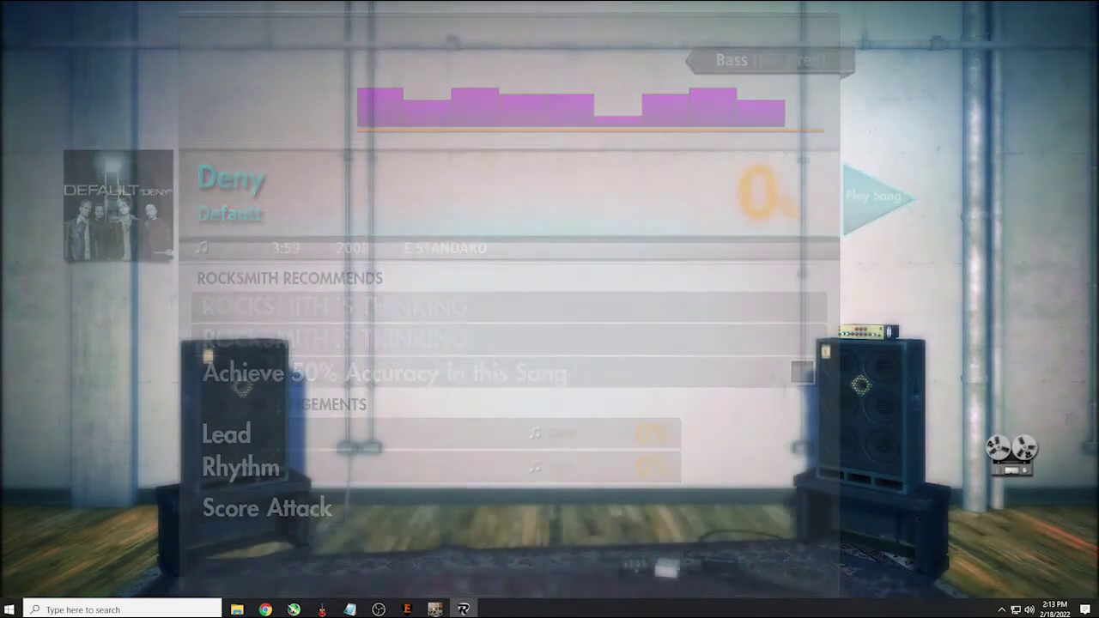
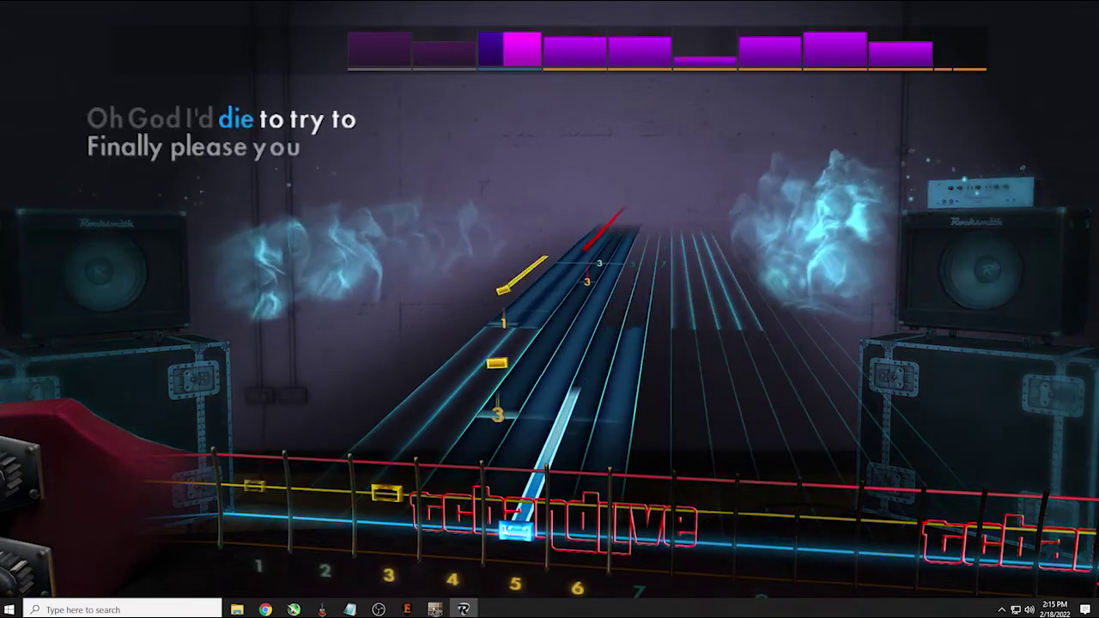
key(Escape)
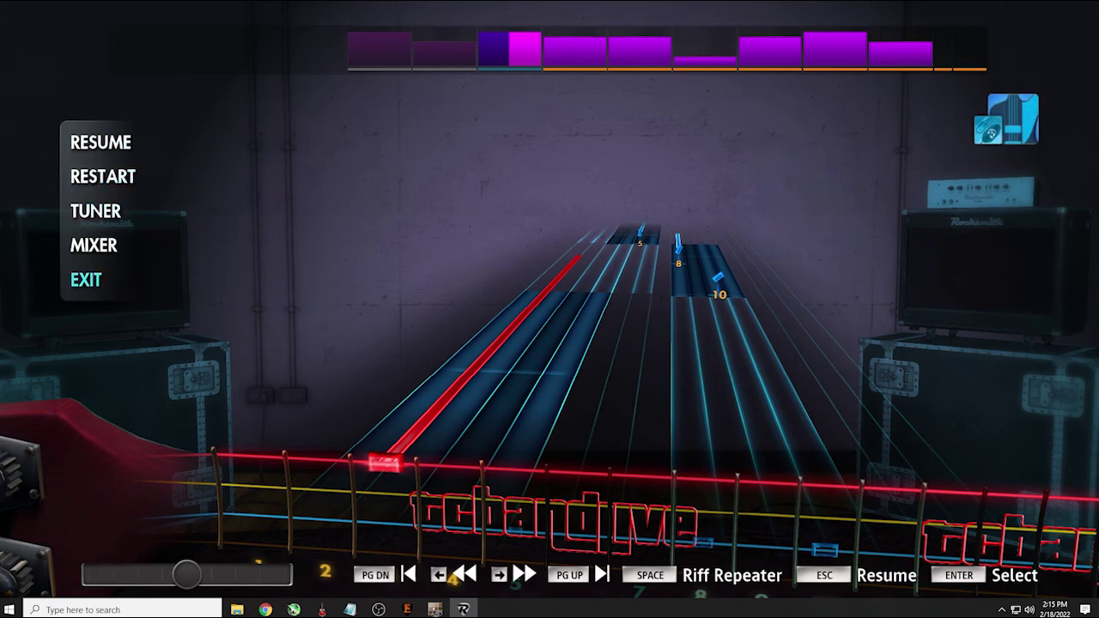
key(Return)
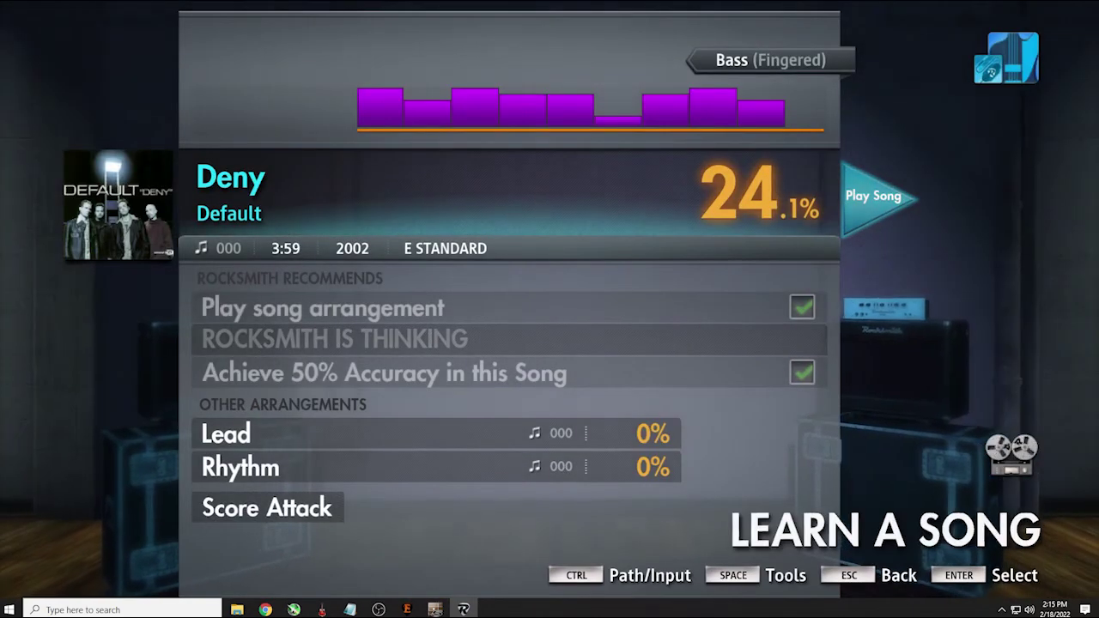
key(Escape)
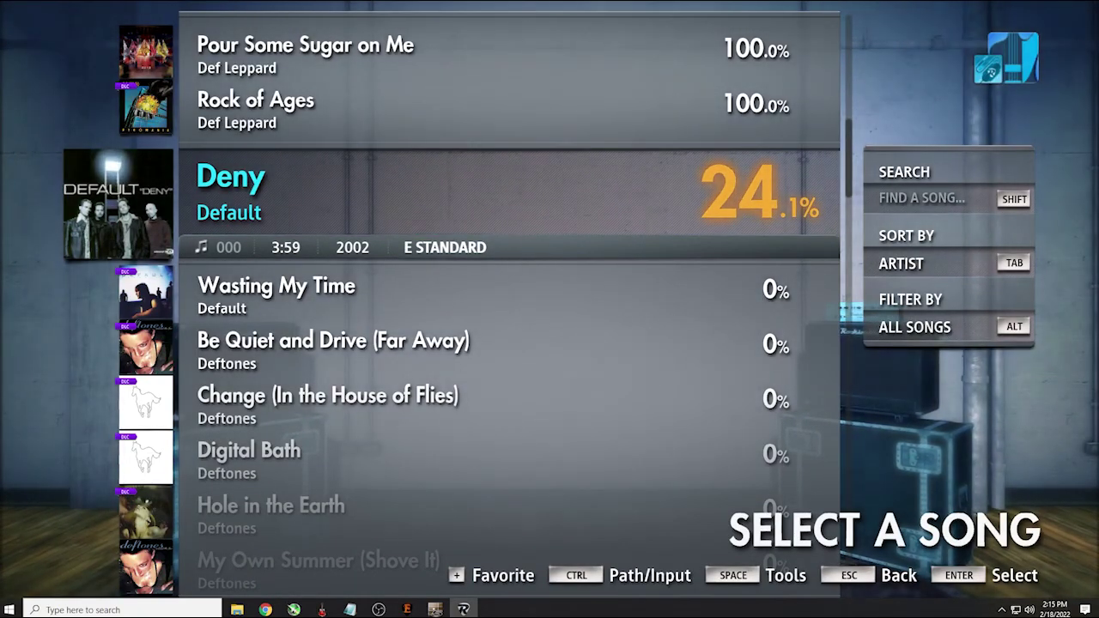
Change the path from Bass Guitar to Lead Guitar and return to the song list
key(ctrl)
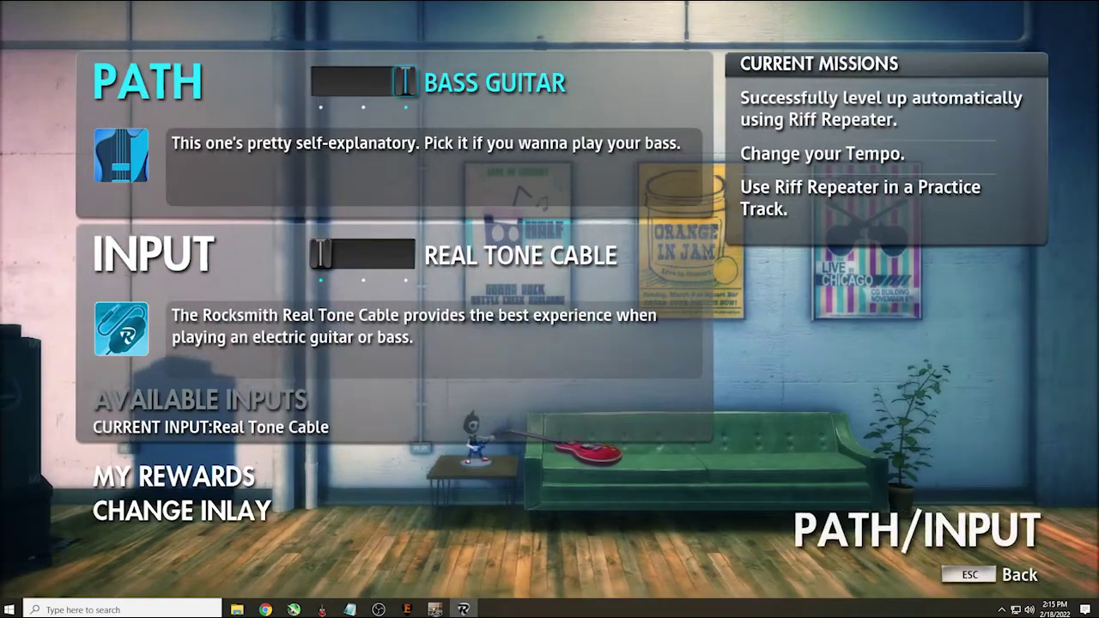
key(Left)
key(Left)
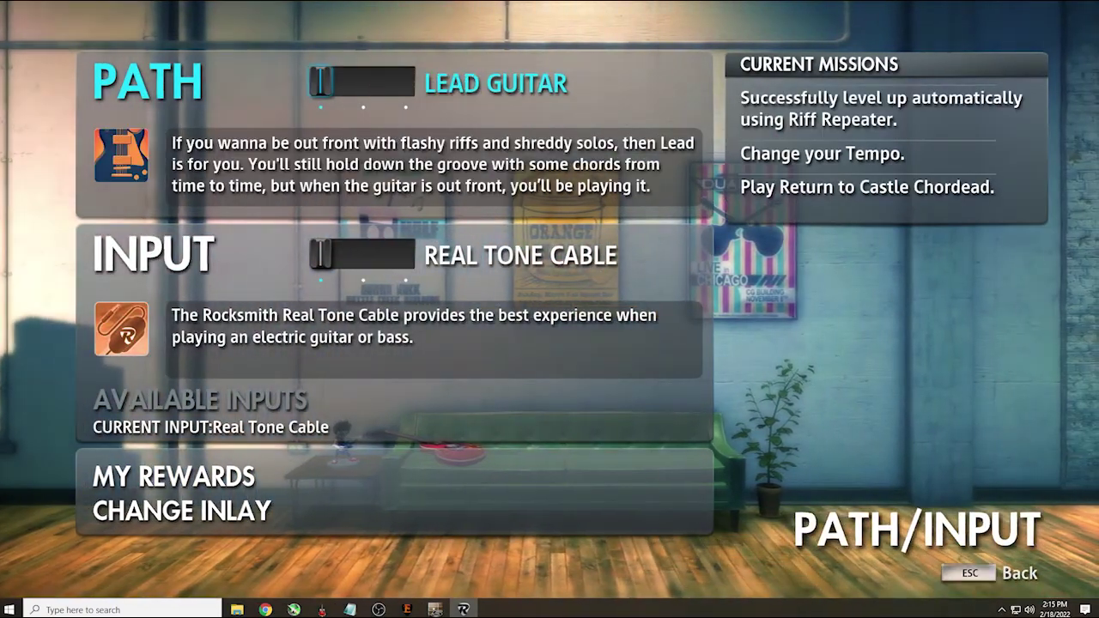
key(Escape)
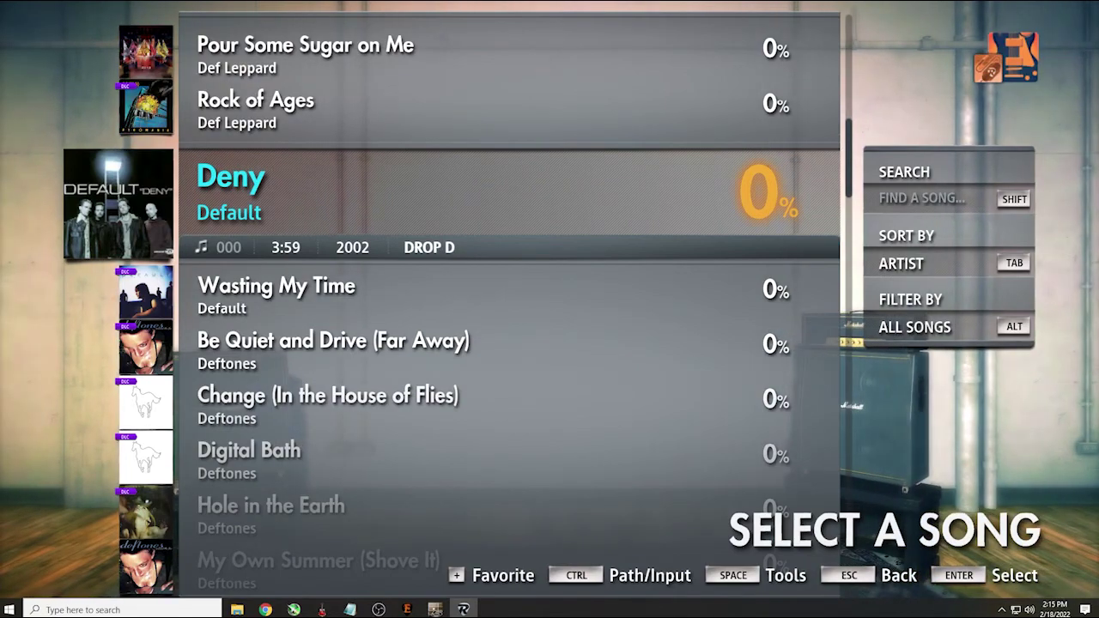
Play the lead arrangement of "Deny" to test it, skipping the Drop D tuner, and exit to the song list
key(Return)
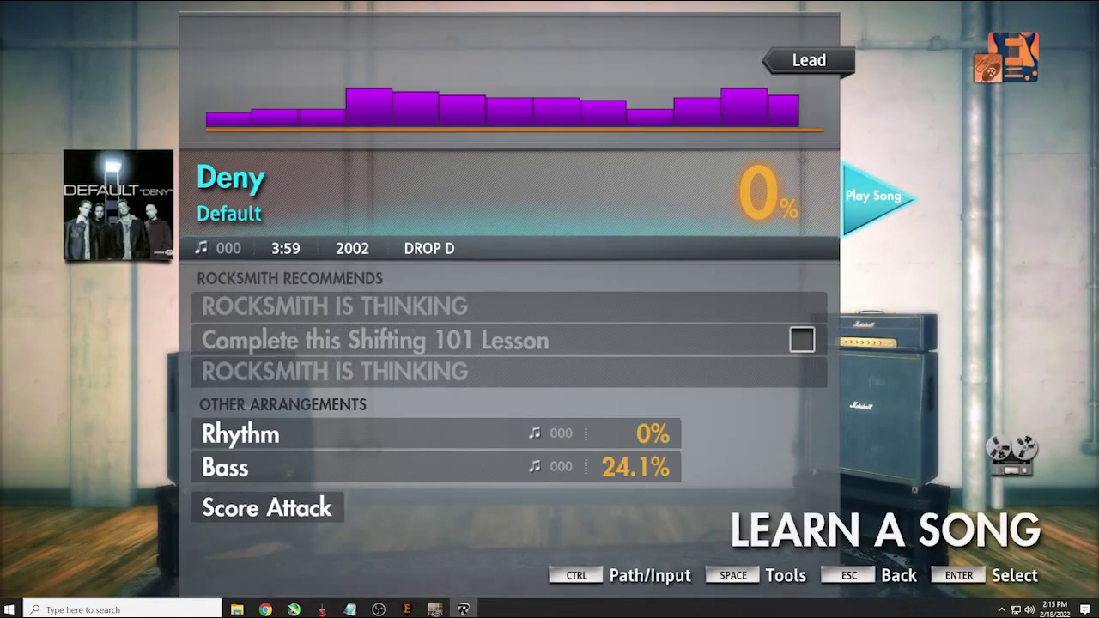
key(Return)
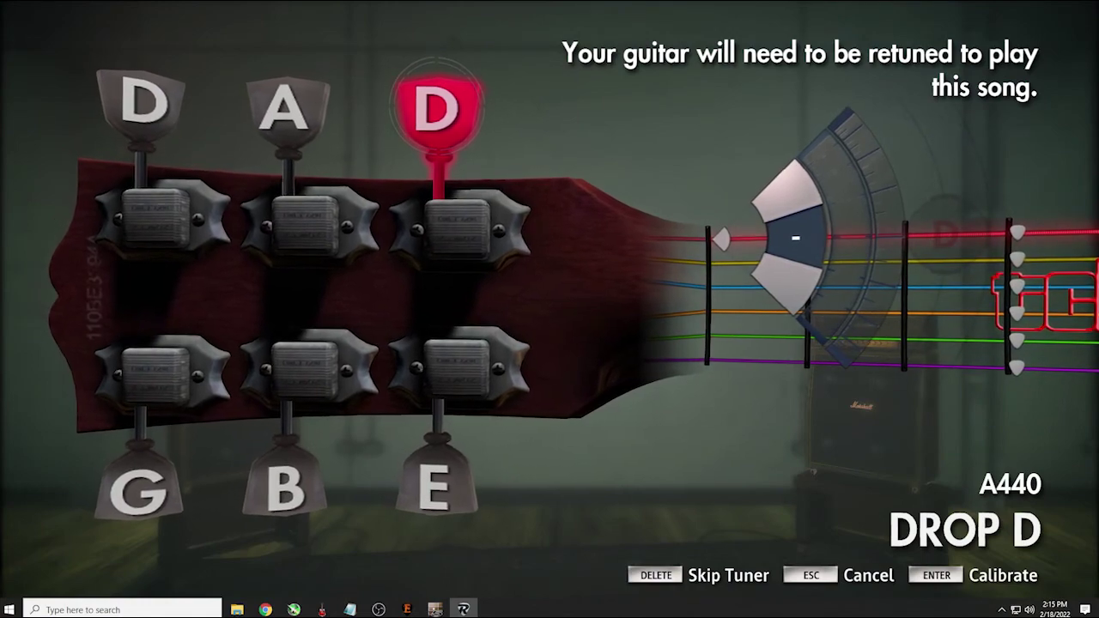
key(Delete)
key(Return)
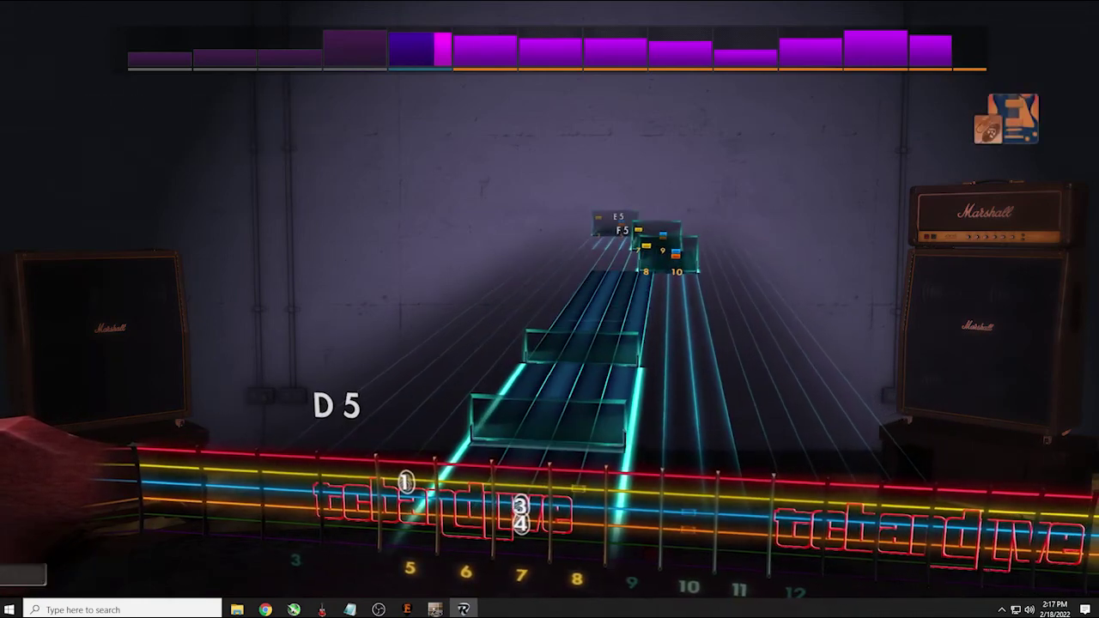
key(Escape)
key(Return)
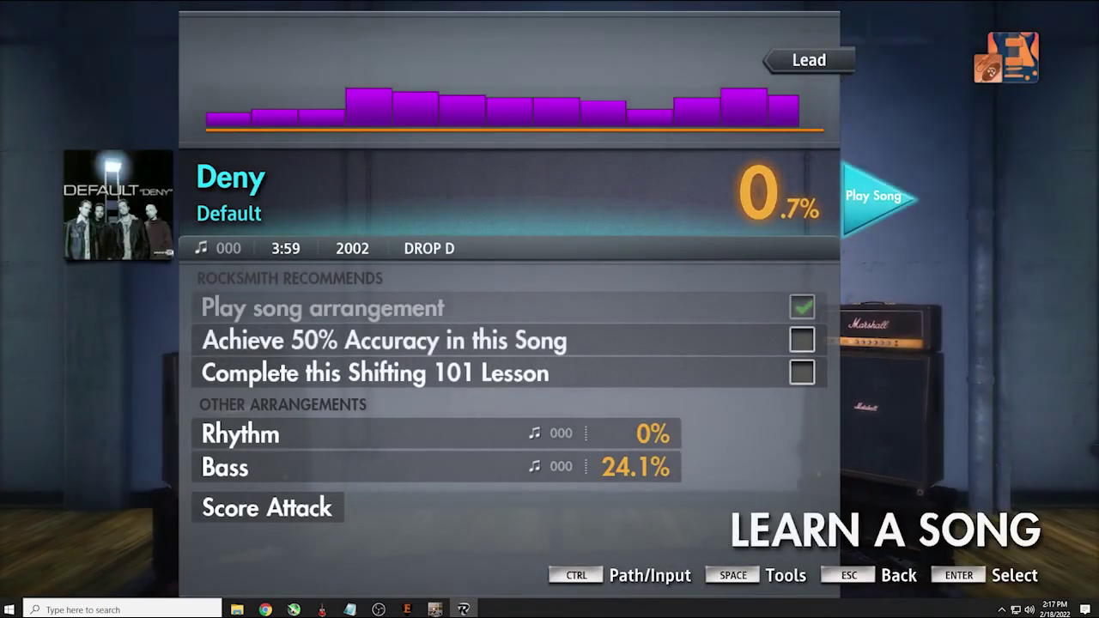
key(Escape)
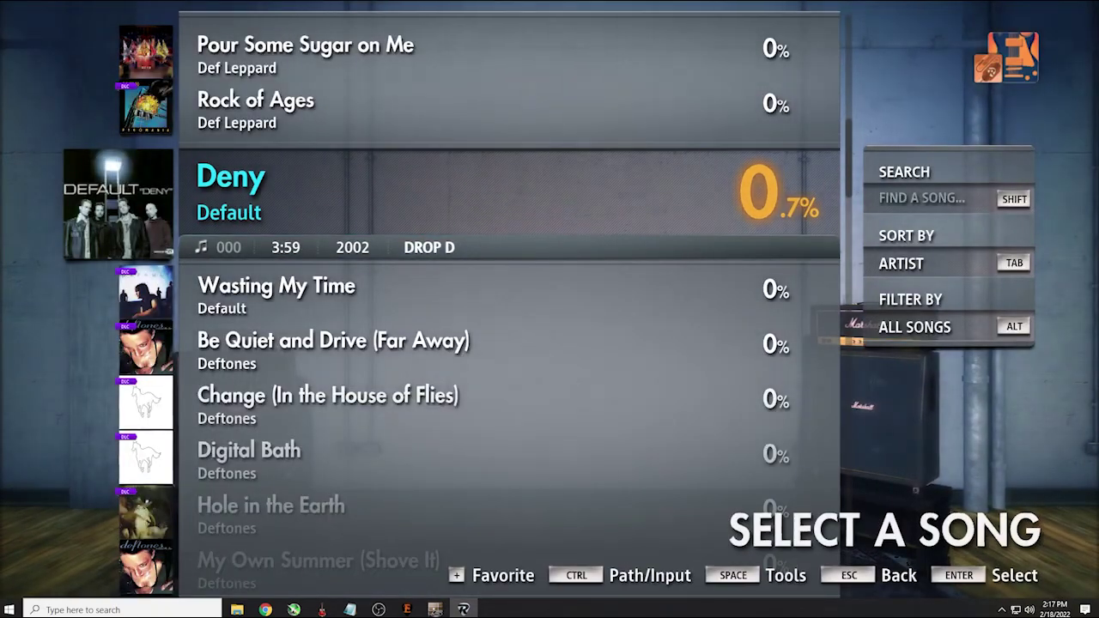
Change the path to Rhythm Guitar and return to the song list
key(ctrl)
key(Right)
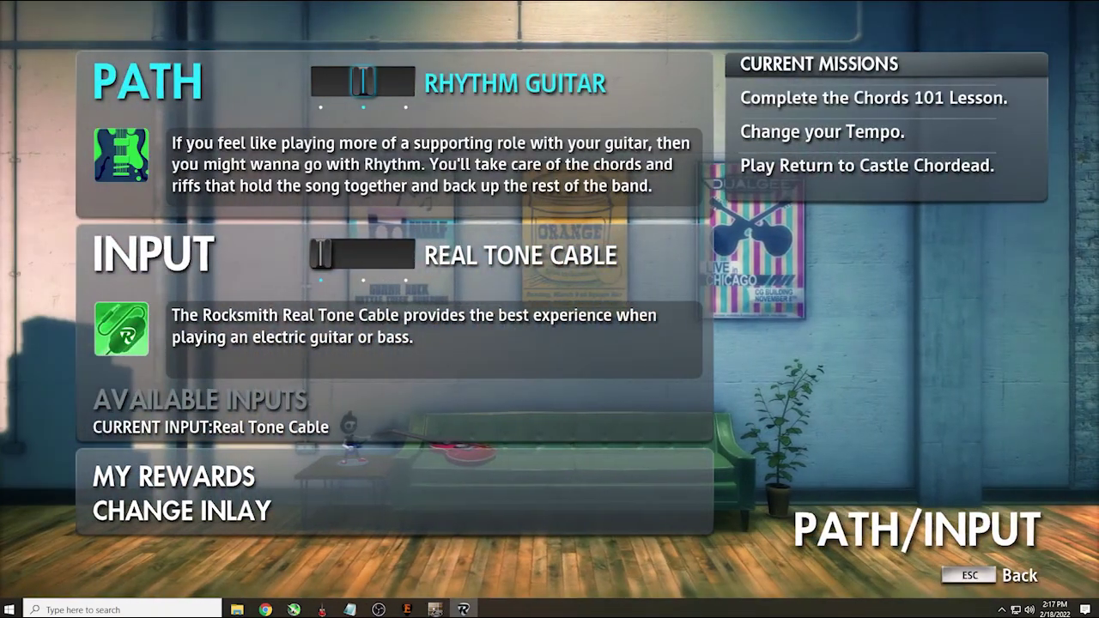
key(Escape)
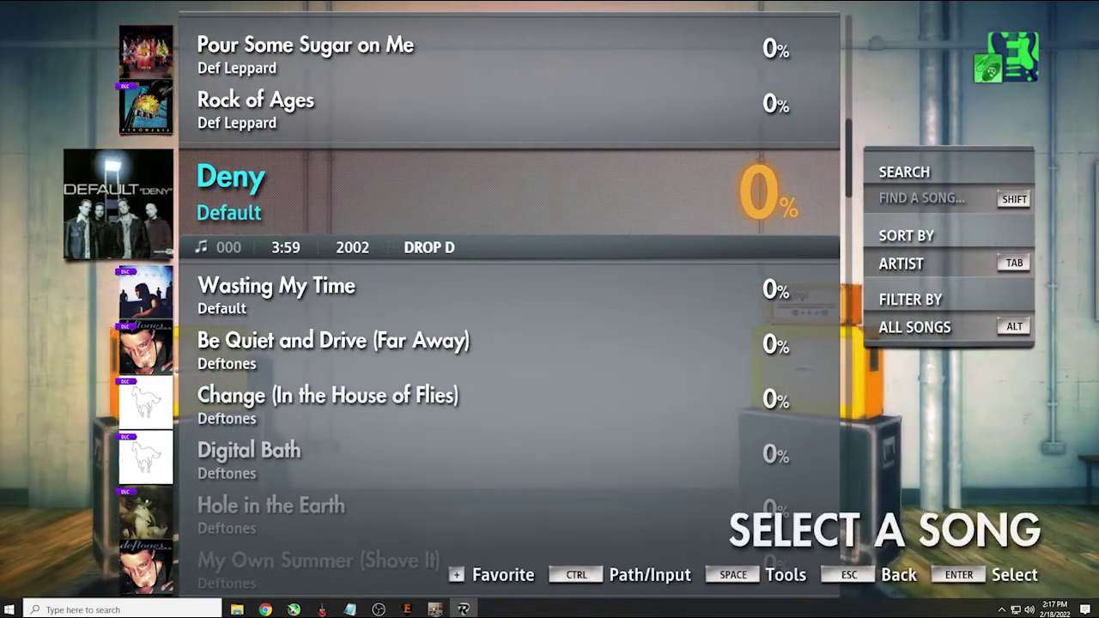
Play the rhythm arrangement of "Deny" to test it, skipping the Drop D tuner, and exit the song
key(Return)
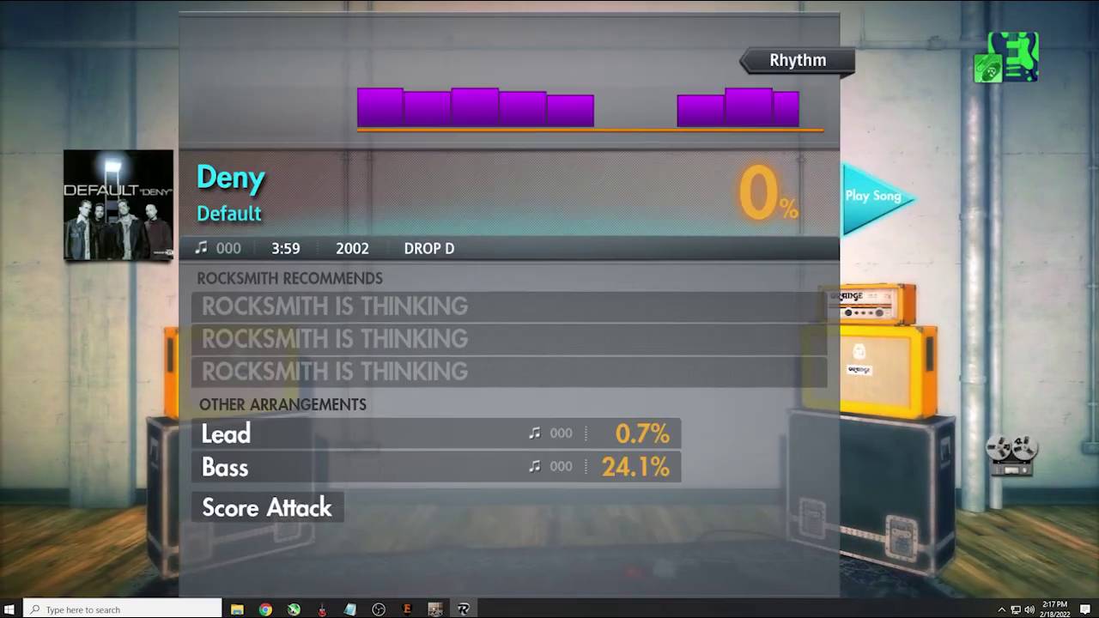
key(Return)
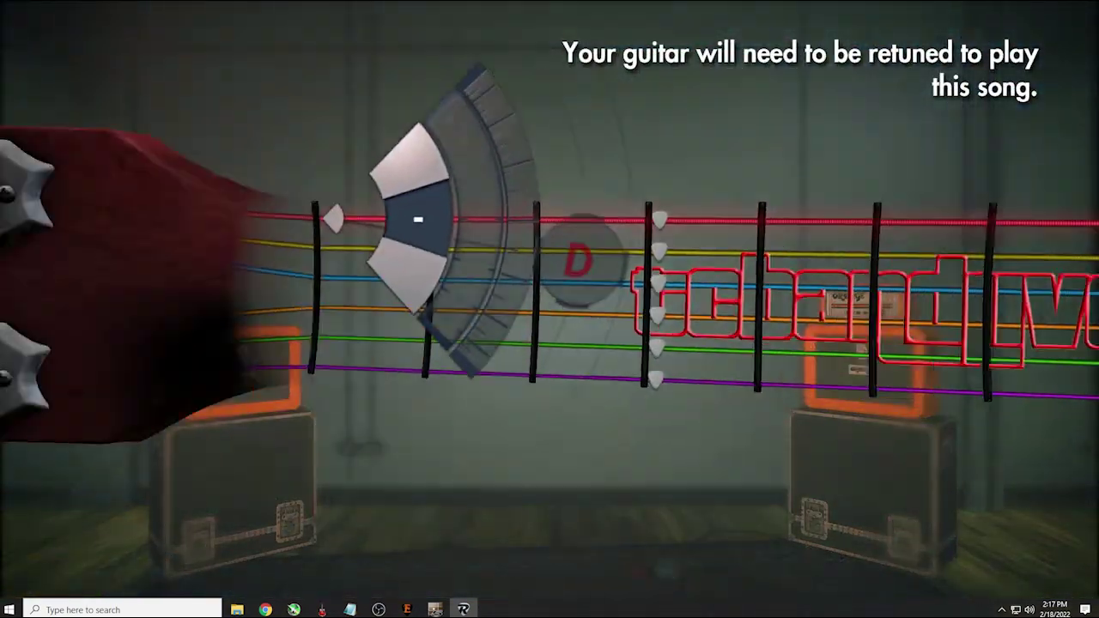
key(Delete)
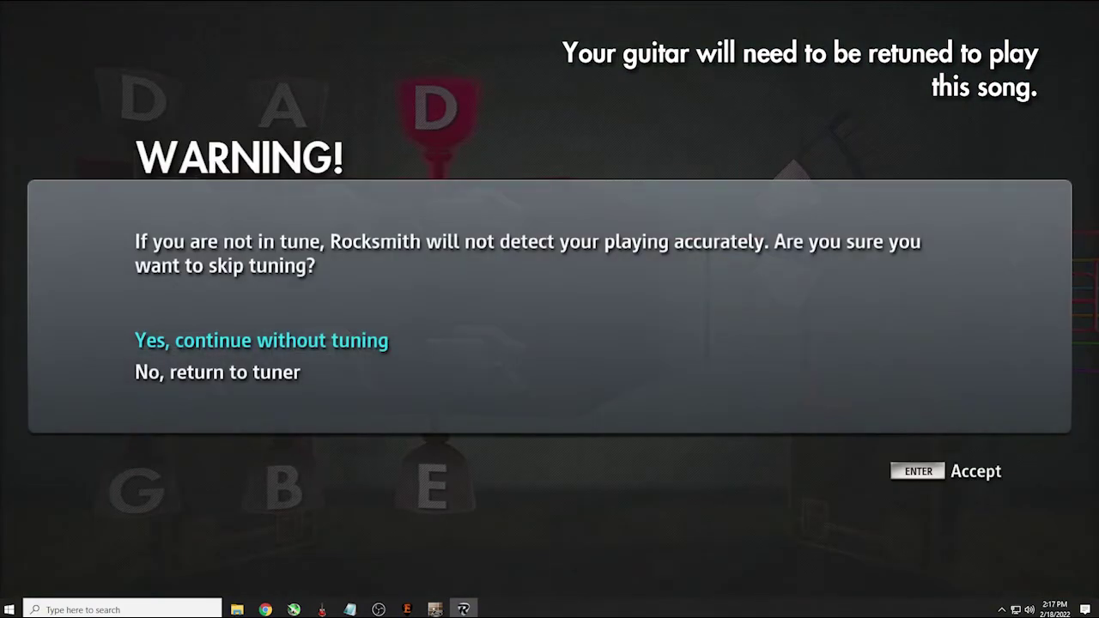
key(Return)
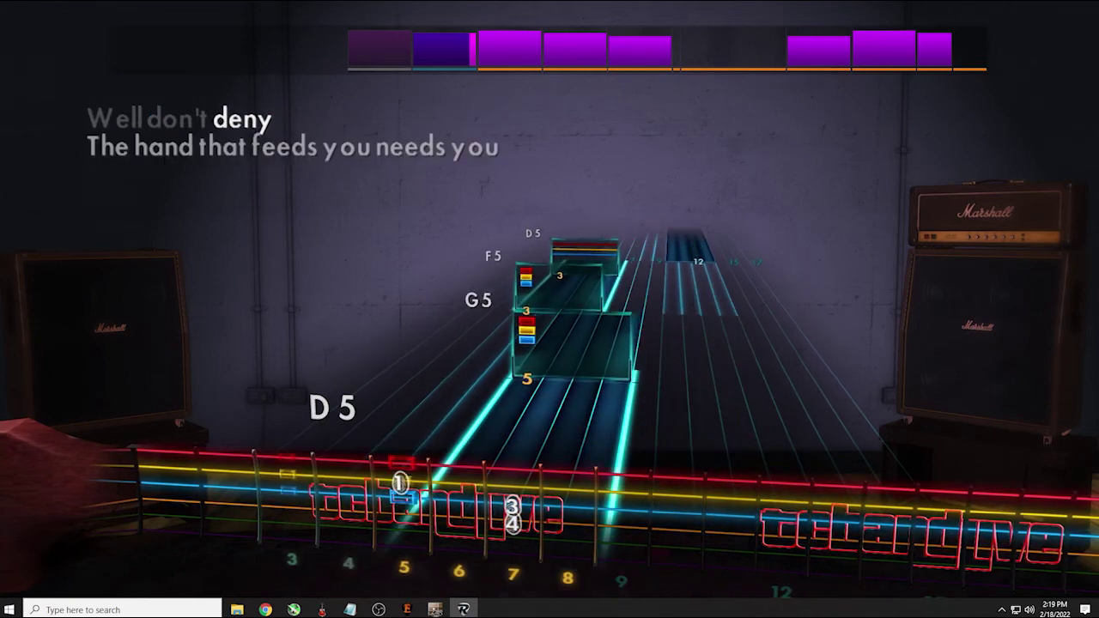
key(Escape)
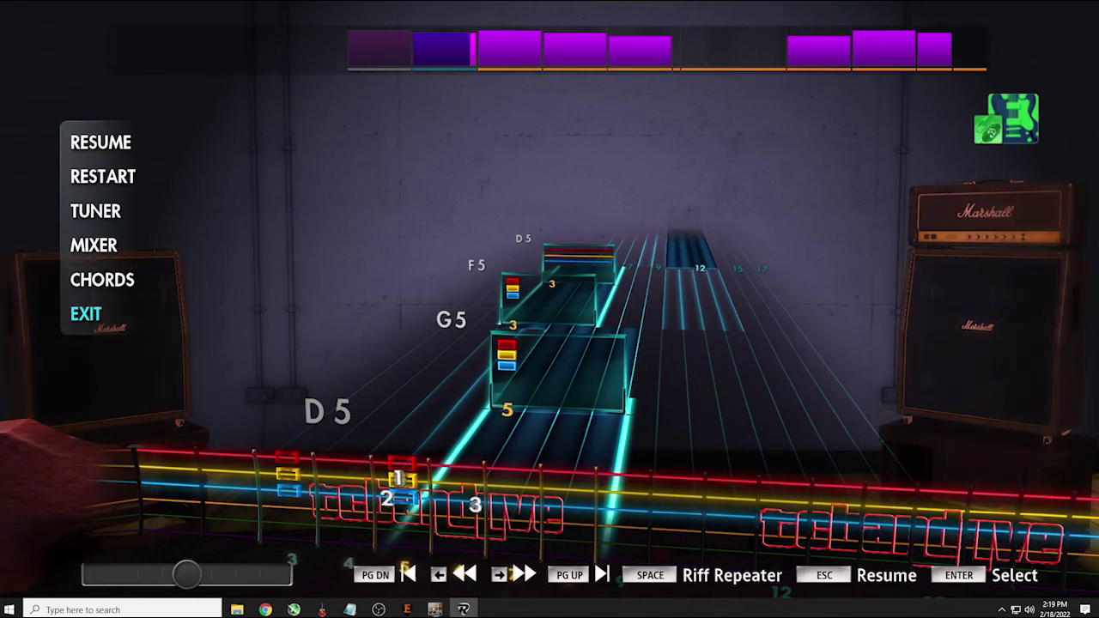
key(Return)
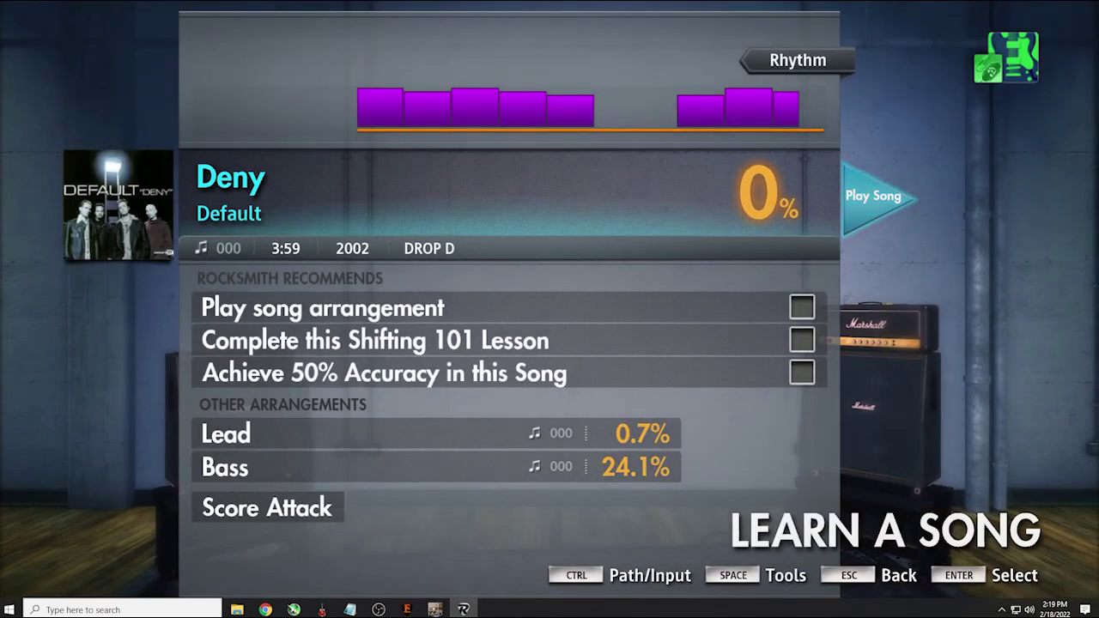
Leave the song list and main menu, and quit Rocksmith to return to the desktop
key(Escape)
key(Escape)
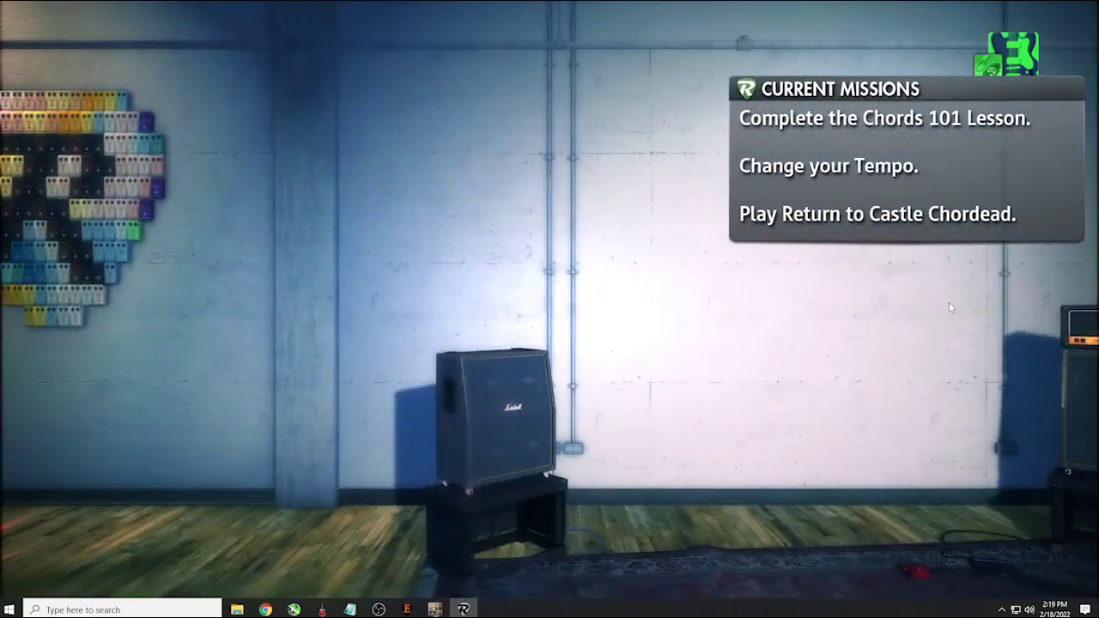
key(Escape)
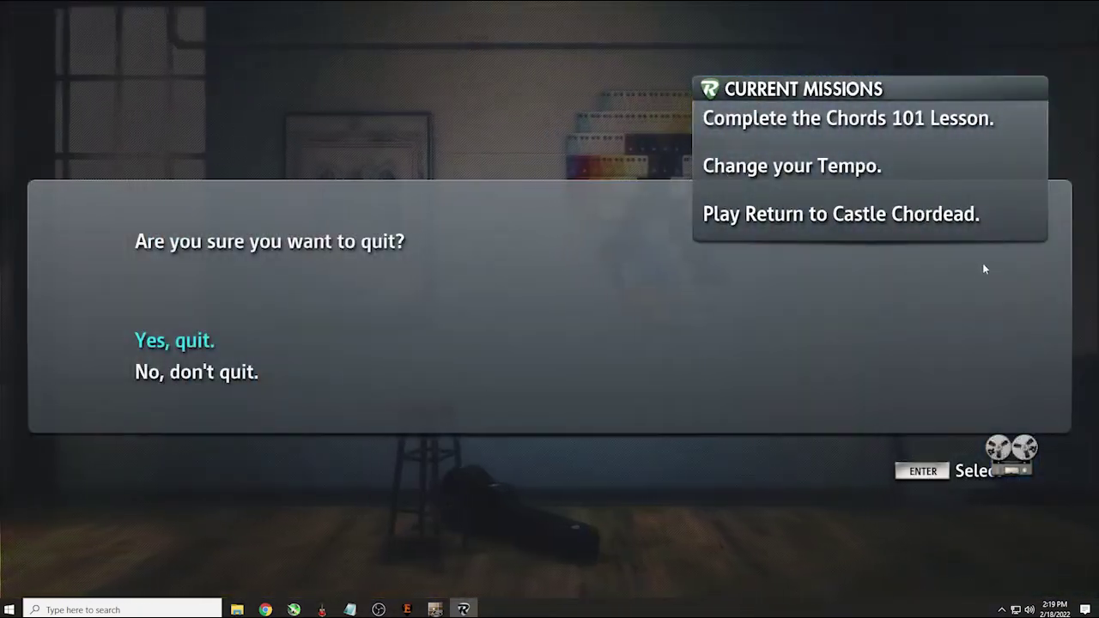
key(Return)
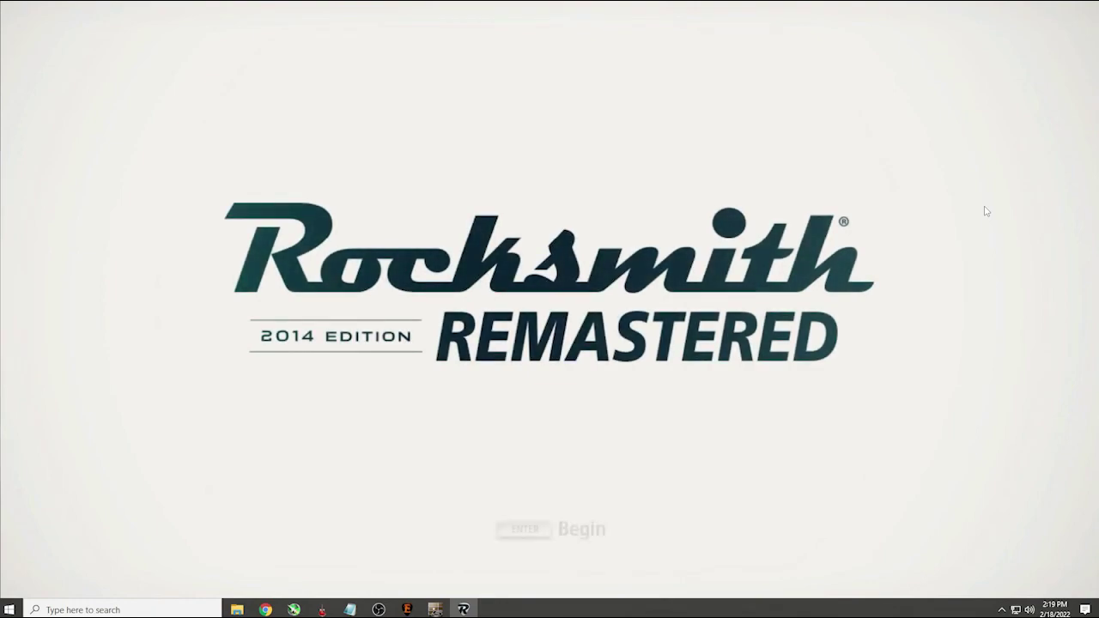
key(Escape)
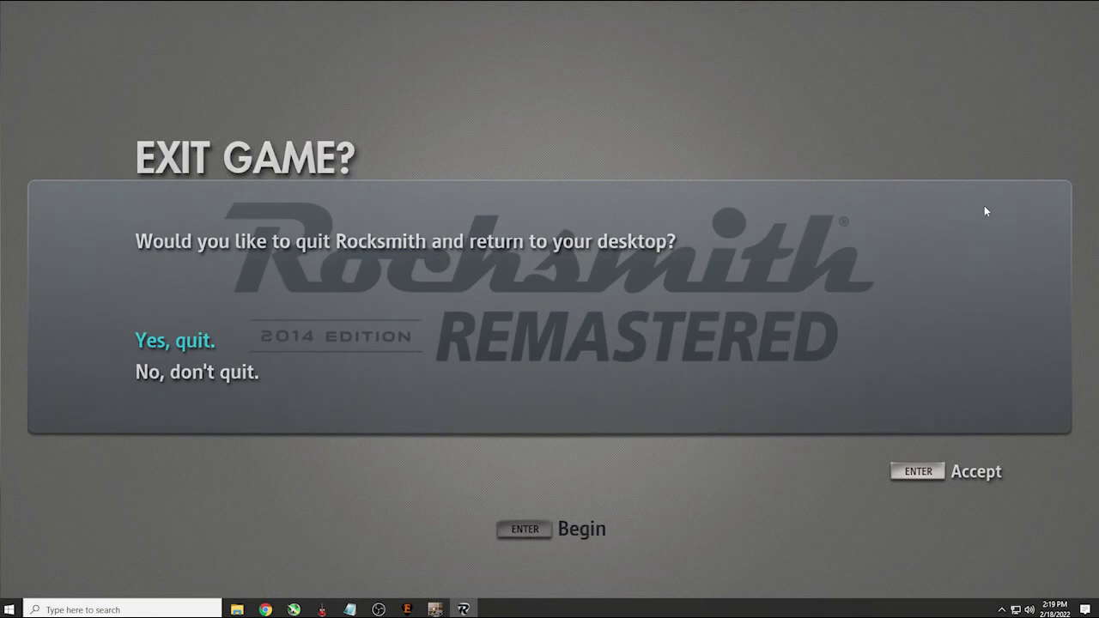
key(Return)
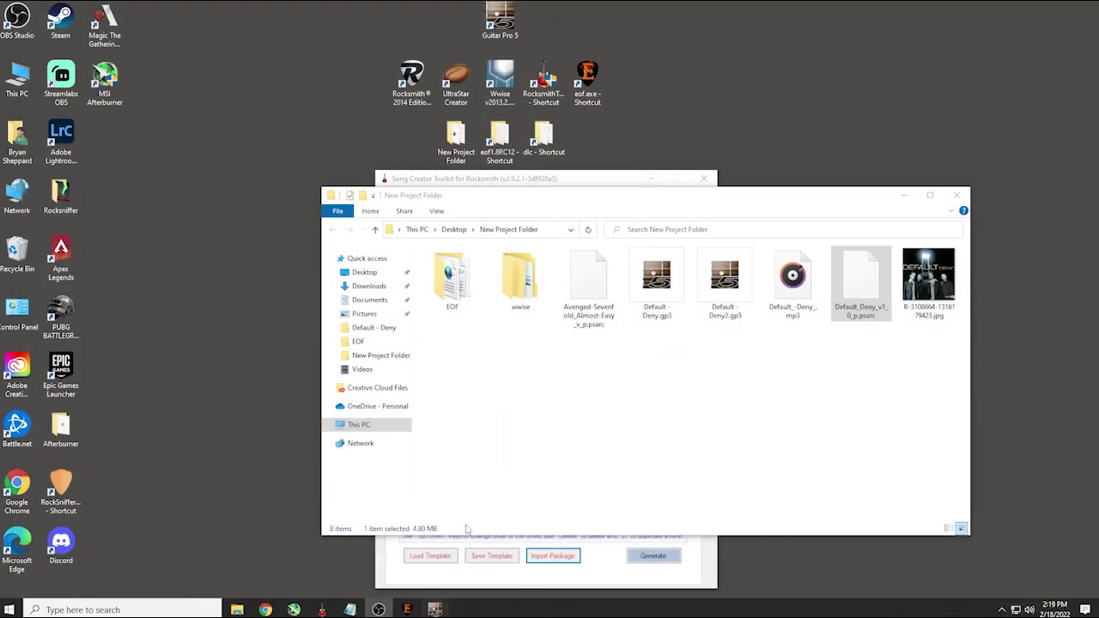
Minimize the project folder window and switch to the "Deny" project in EOF
click(902, 197)
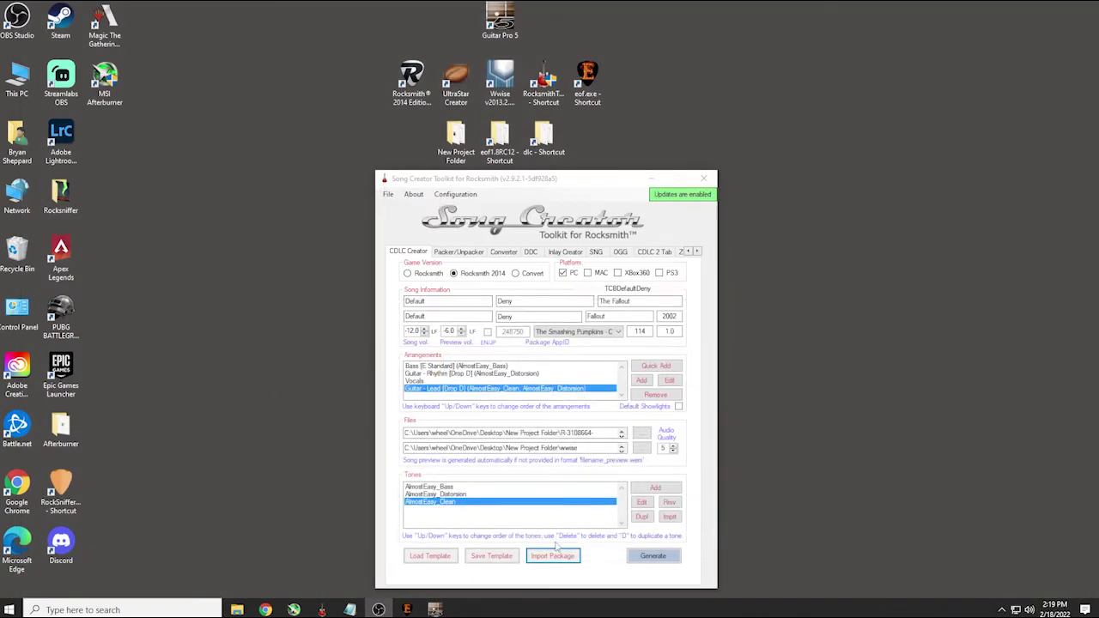
click(410, 610)
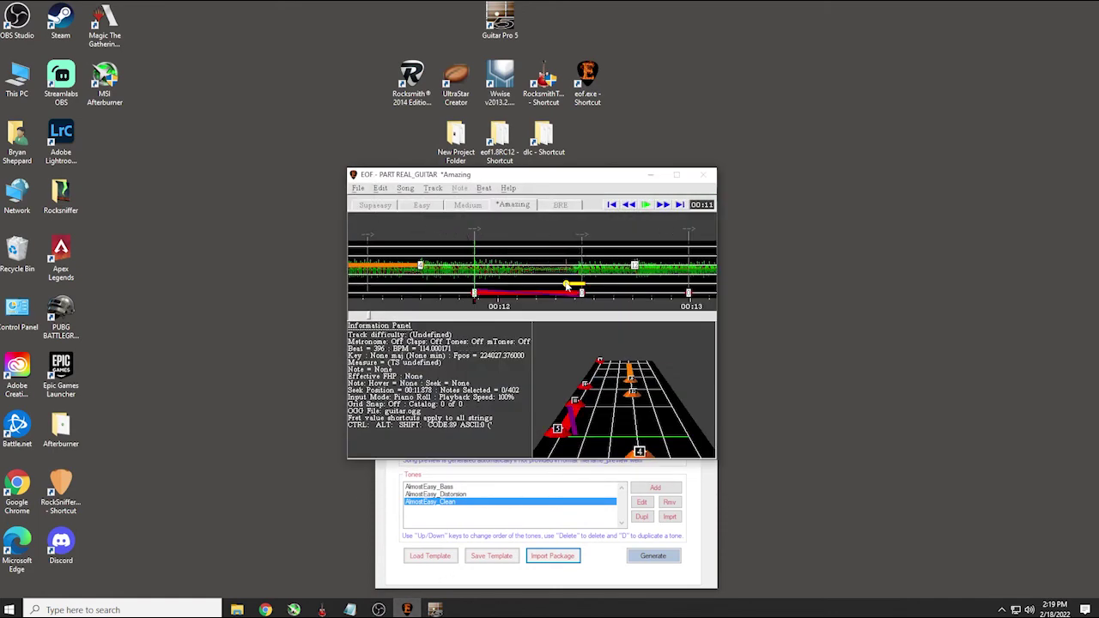
click(359, 189)
click(386, 248)
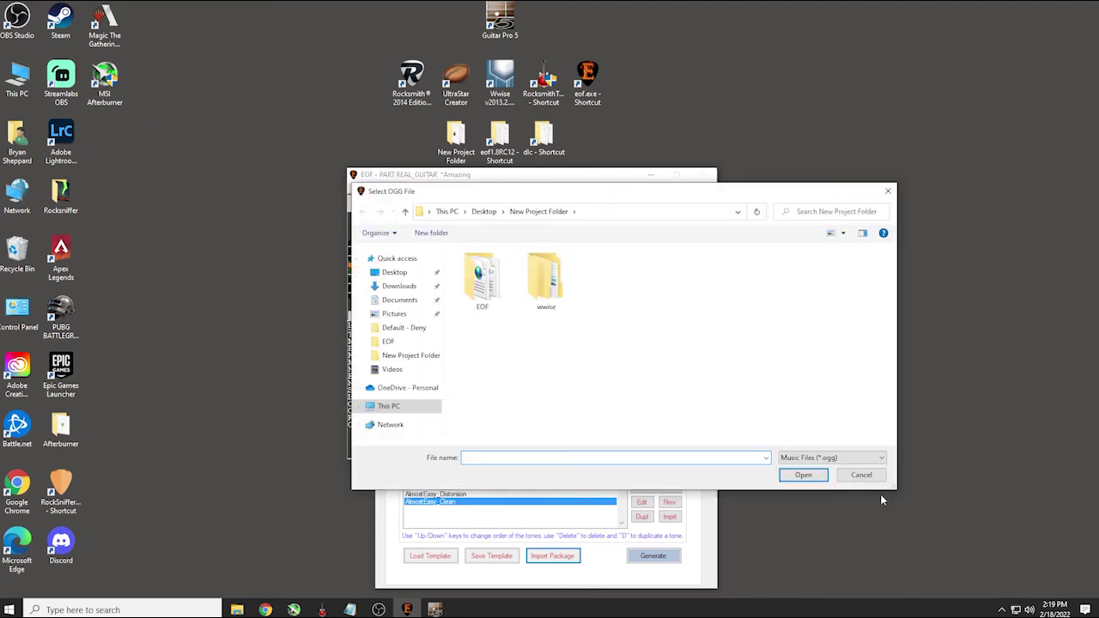
click(861, 475)
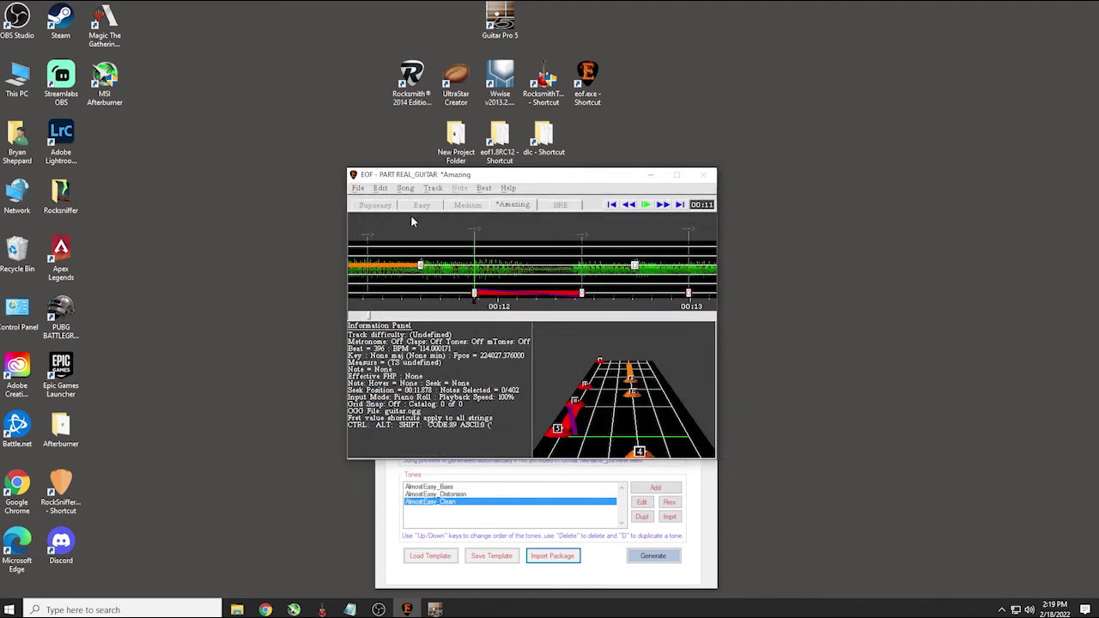
Start saving the "Deny" project in EOF, decline the save, and minimize EOF
click(358, 189)
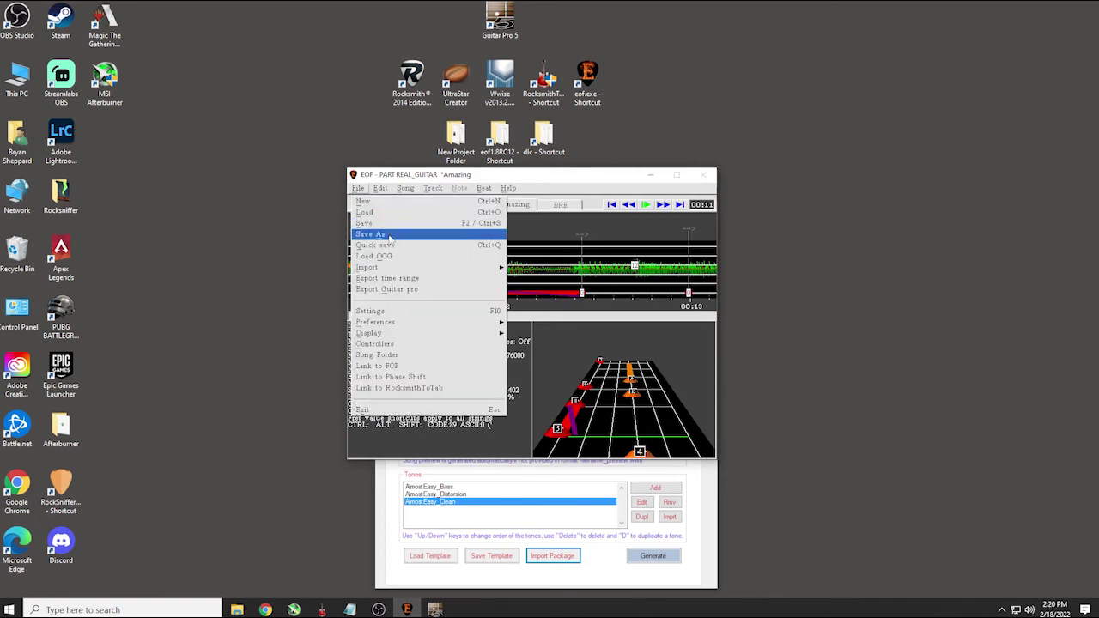
click(381, 225)
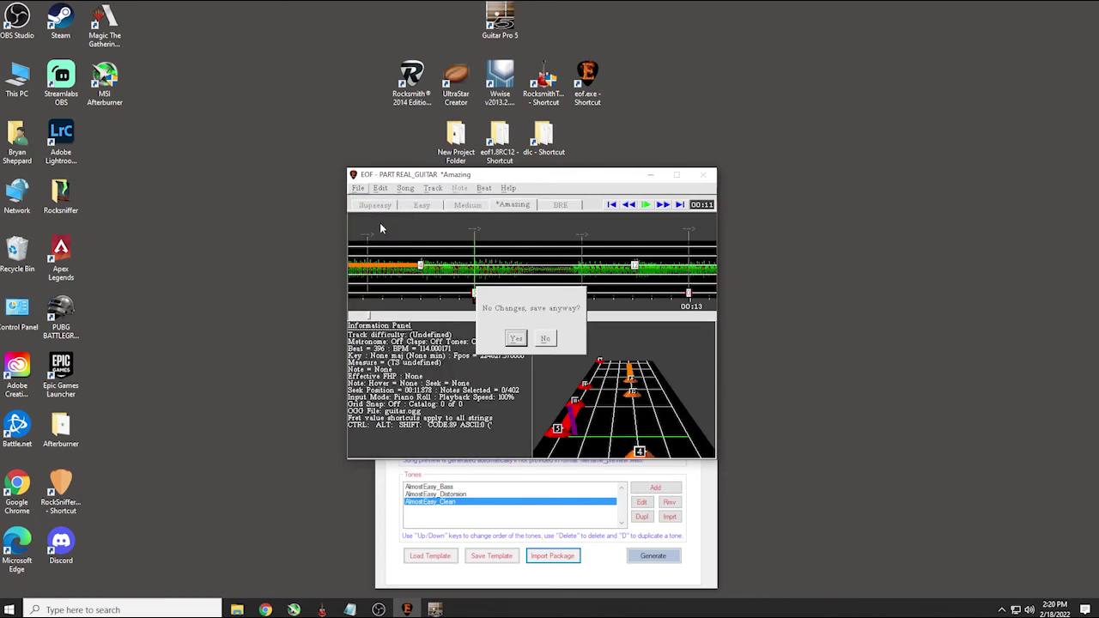
click(546, 339)
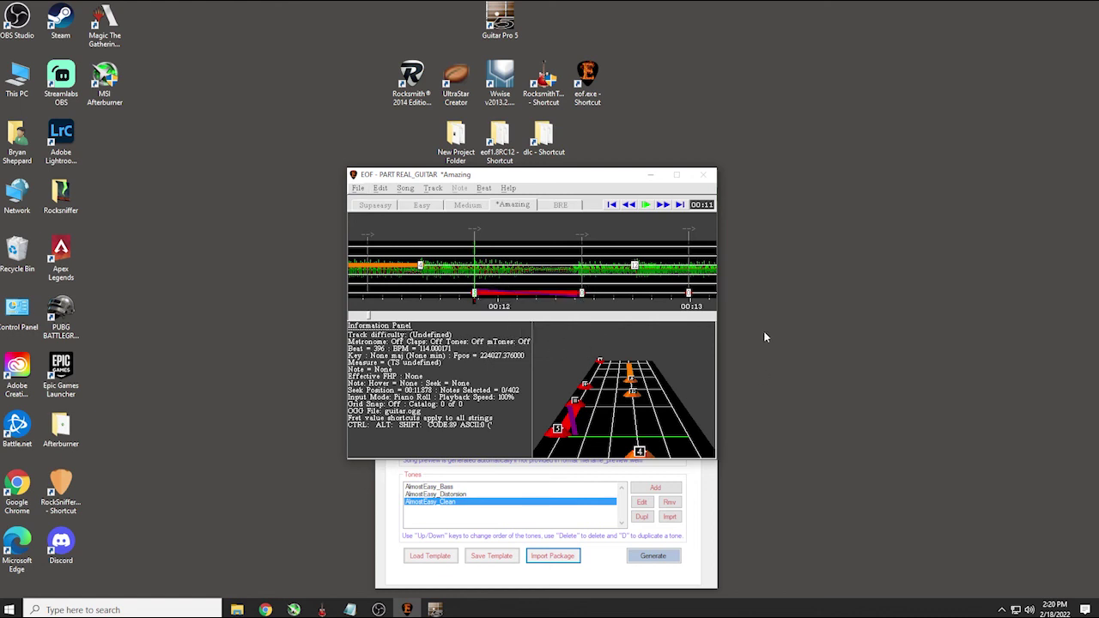
click(651, 174)
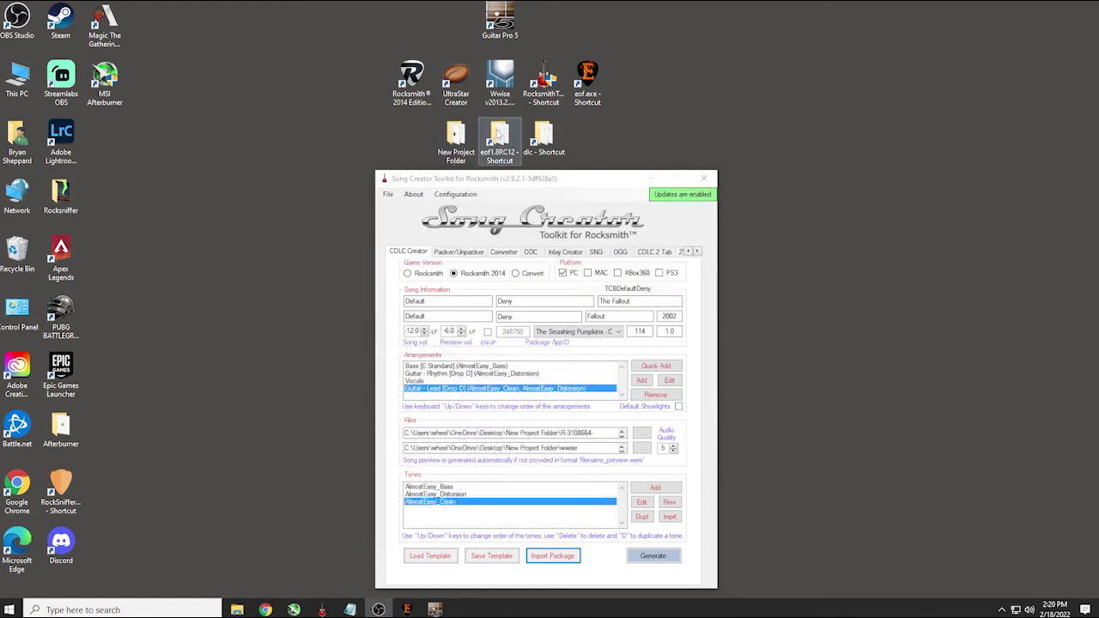
Open the Default - Deny folder inside eof1.8RC12, locate the lead guitar file PART REAL_GUITAR_RS2.xml, and minimize the window
double_click(498, 131)
double_click(391, 265)
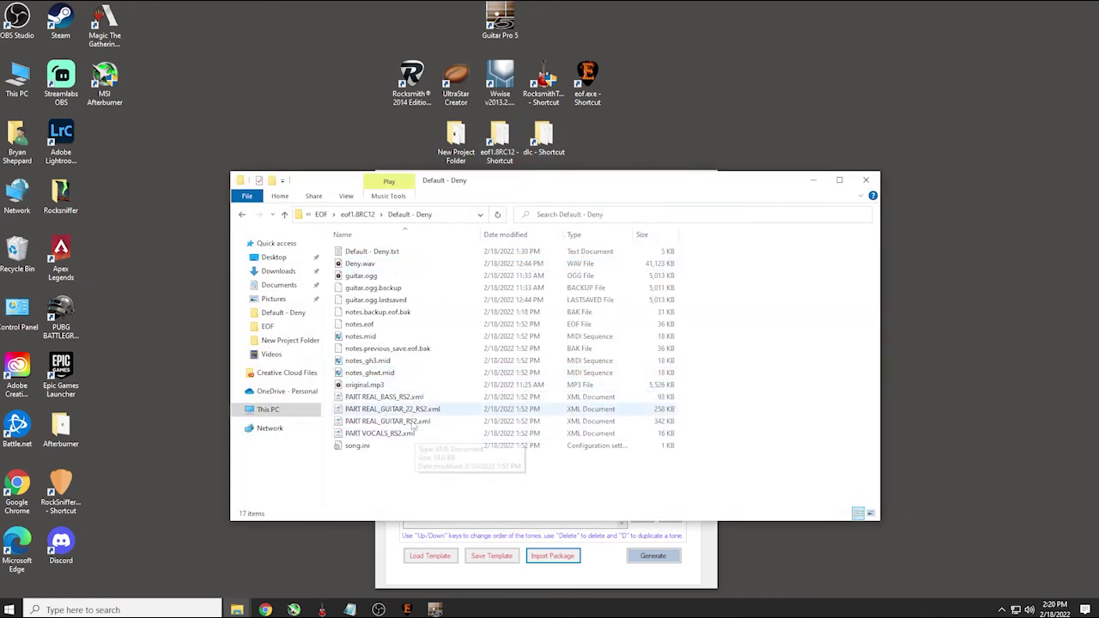
click(411, 424)
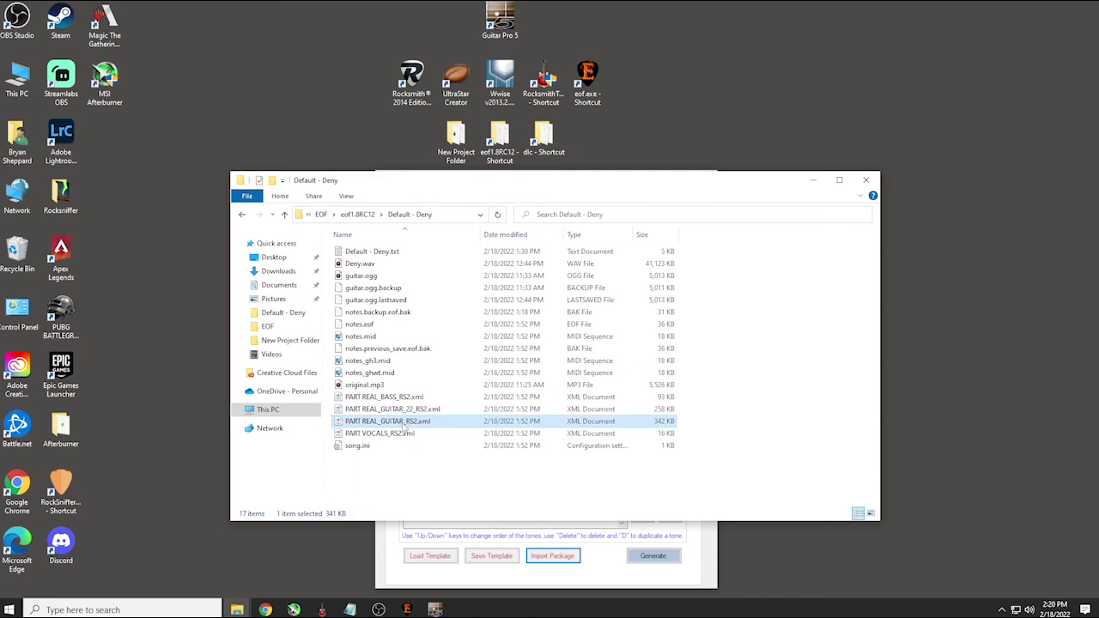
right_click(405, 427)
click(477, 481)
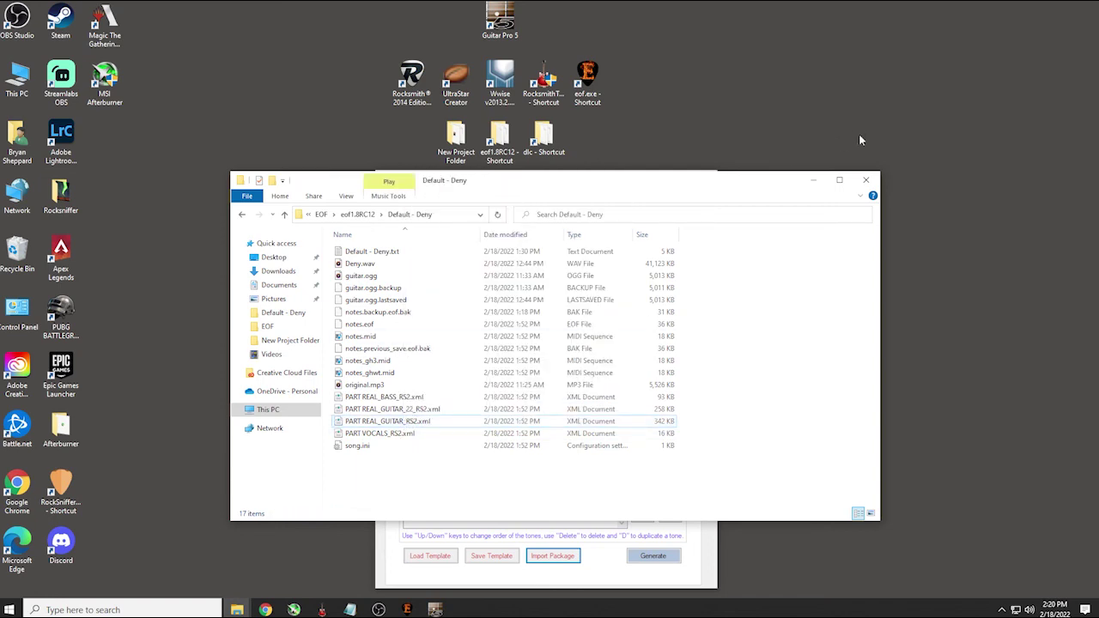
click(814, 187)
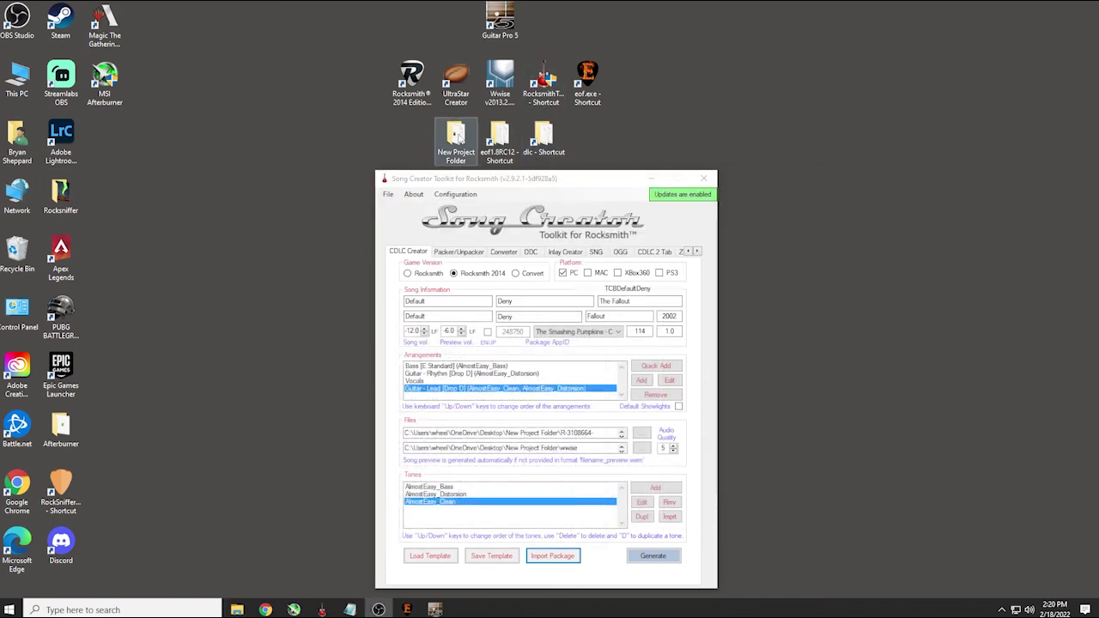
View the arrangement files in the EOF subfolder of New Project Folder, and minimize the window
double_click(455, 136)
key(Up)
key(Up)
key(Up)
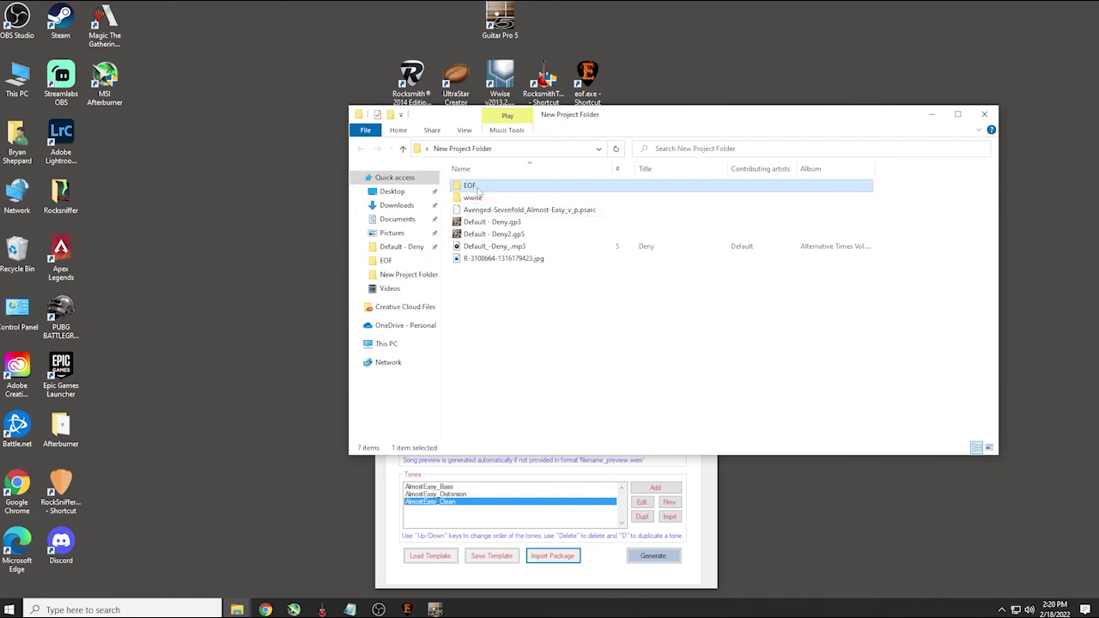
key(Return)
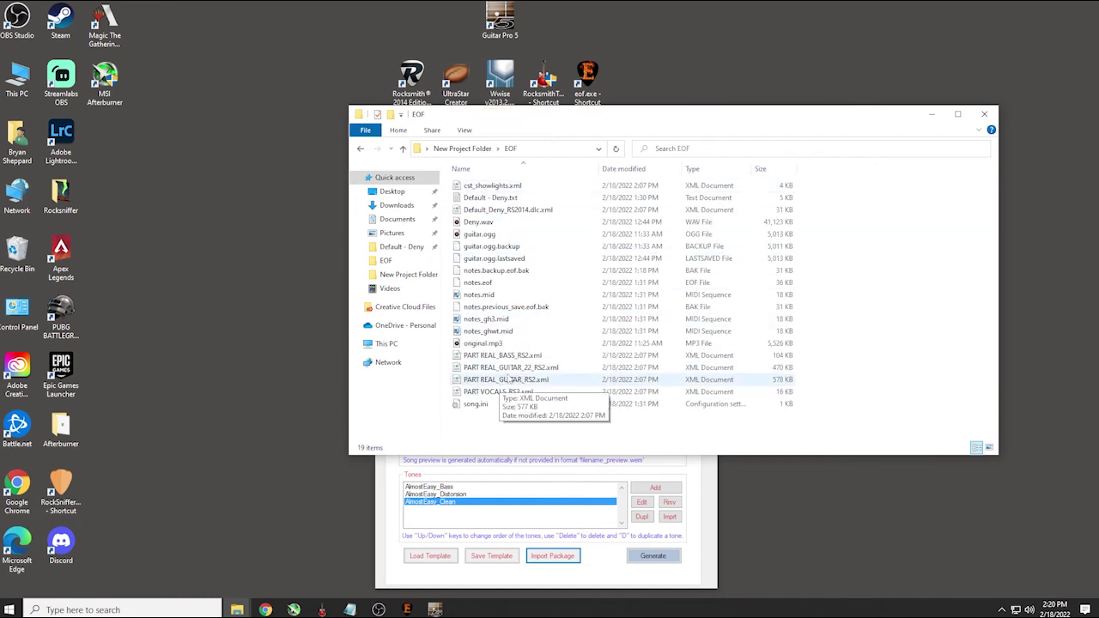
click(932, 115)
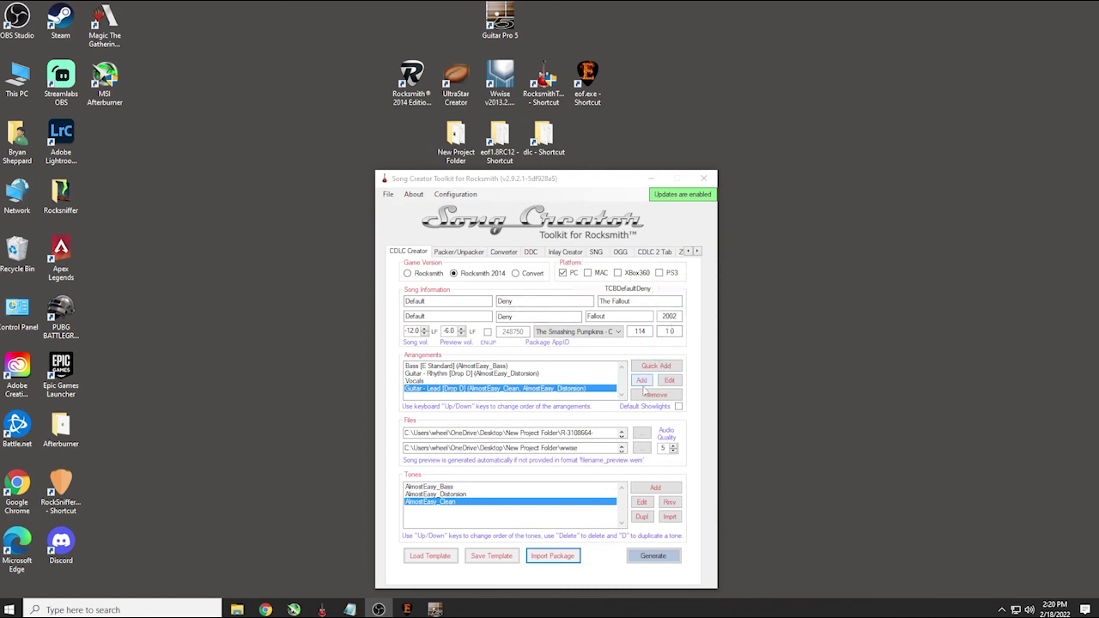
Remove the Guitar - Lead arrangement from the song package in Song Creator Toolkit
click(480, 394)
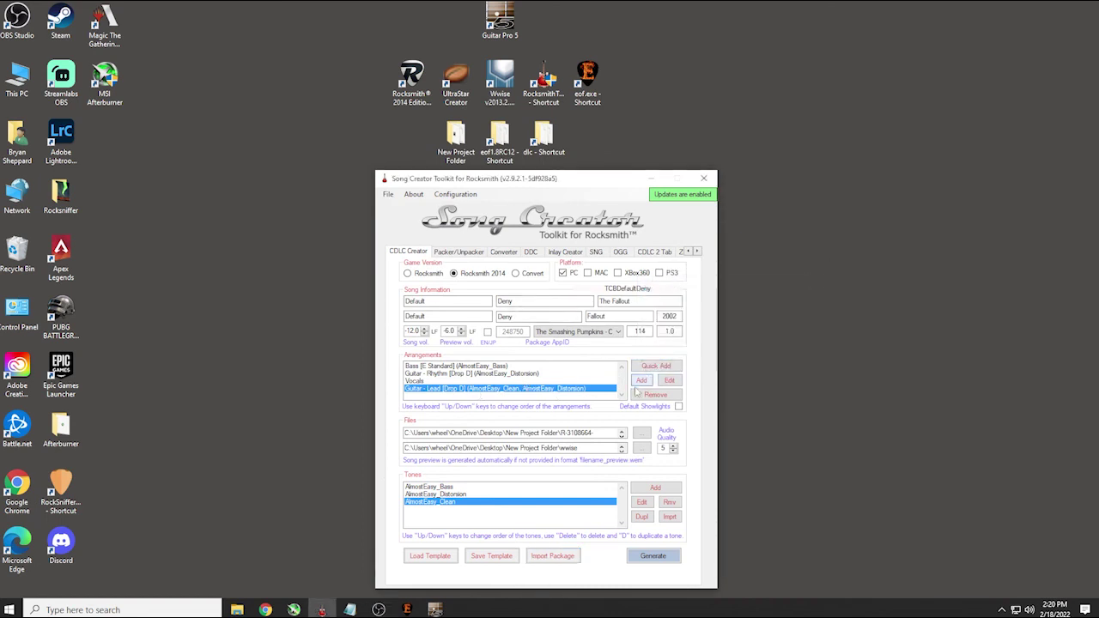
click(665, 396)
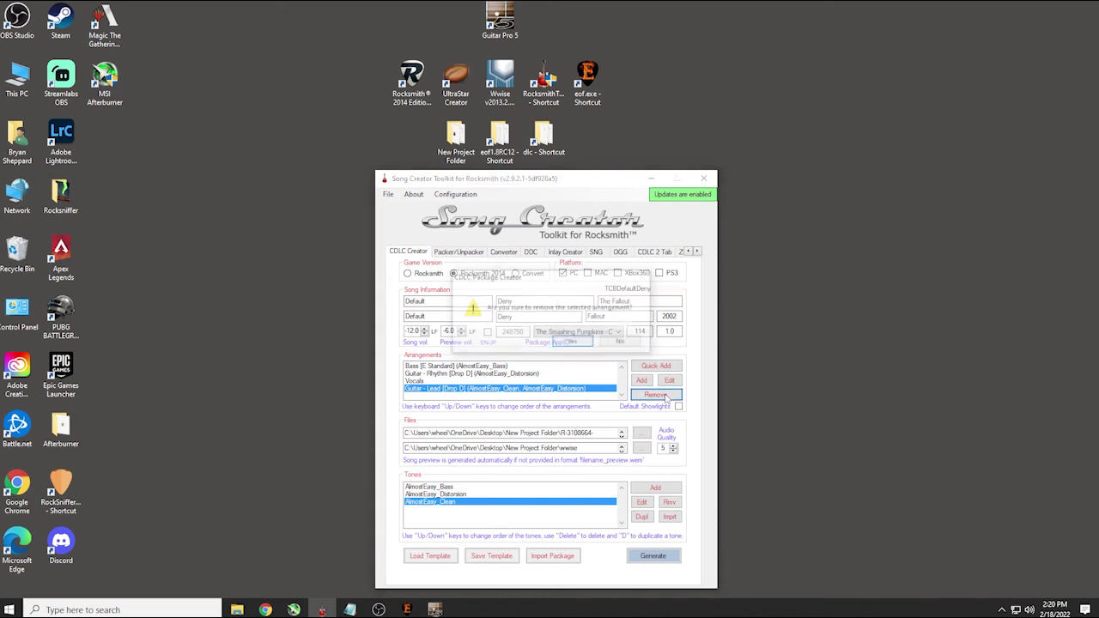
click(573, 342)
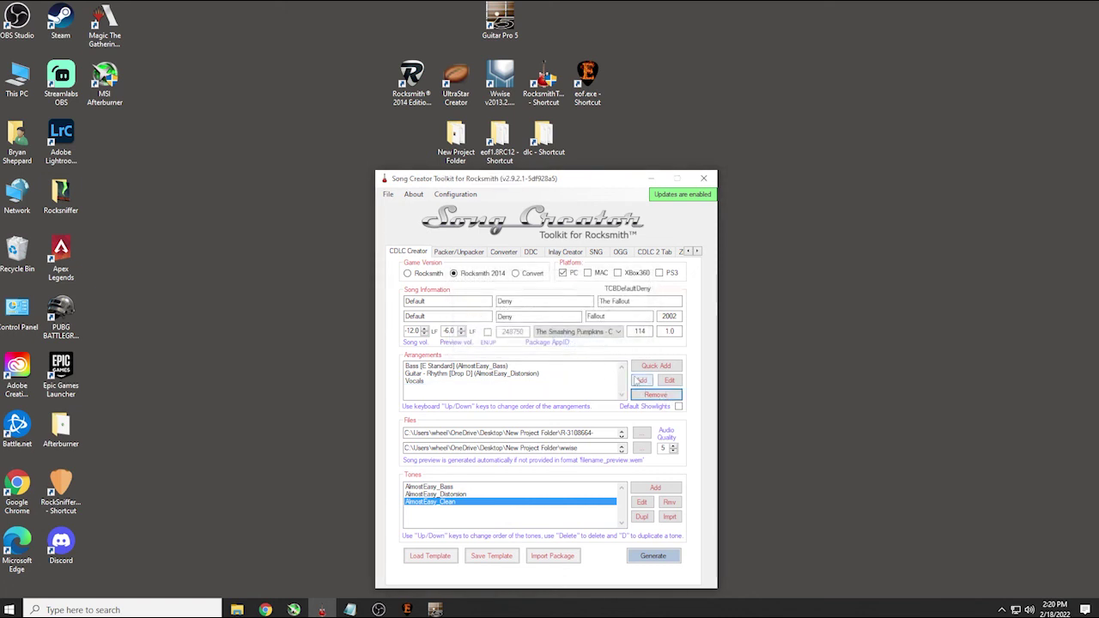
Add the lead guitar arrangement again from PART REAL_GUITAR_RS2.xml in the project's EOF folder, with its tone slots unlocked
click(643, 380)
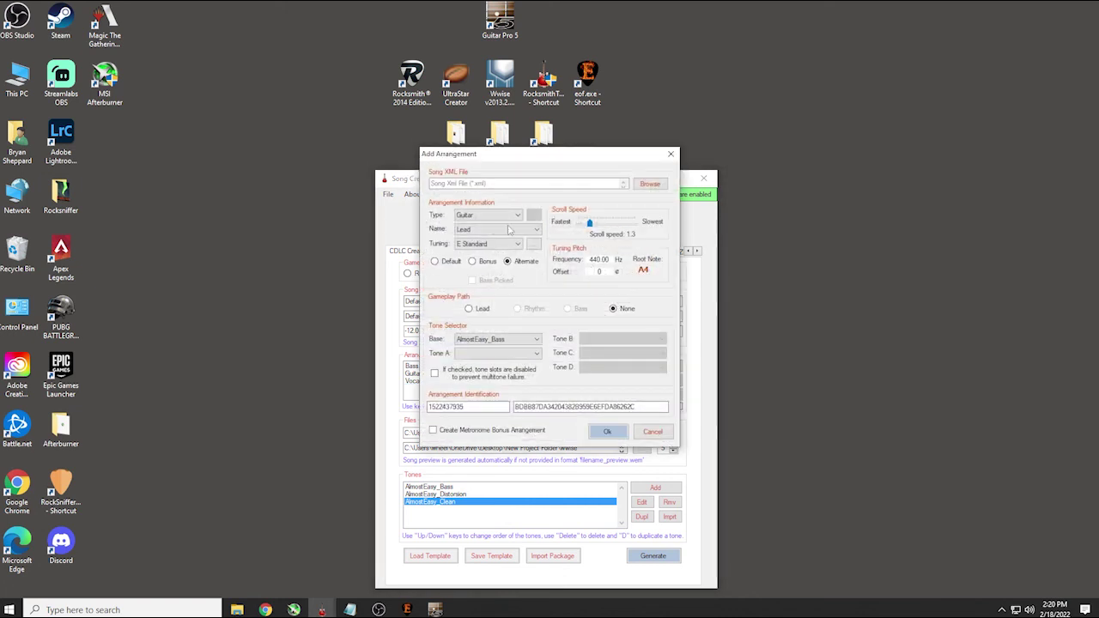
click(650, 184)
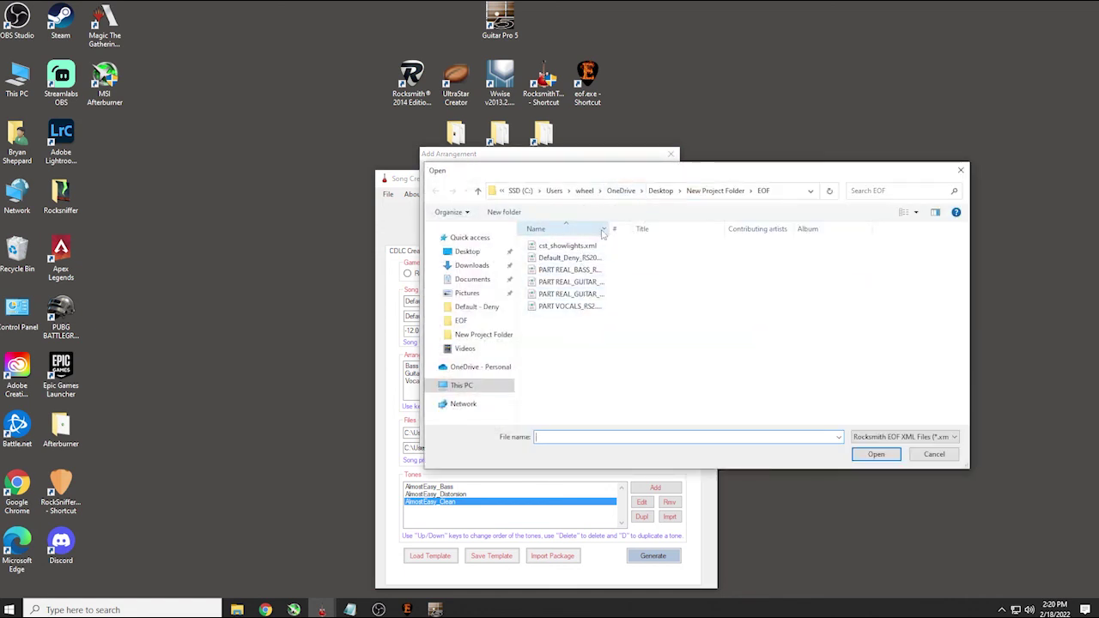
drag(619, 232, 661, 232)
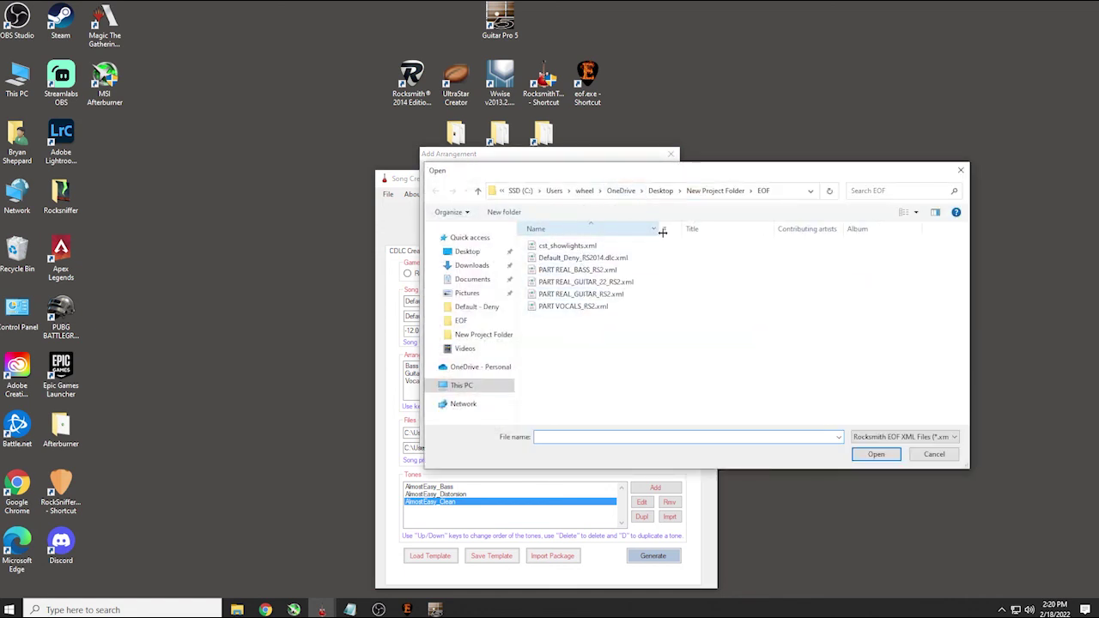
click(627, 297)
click(874, 455)
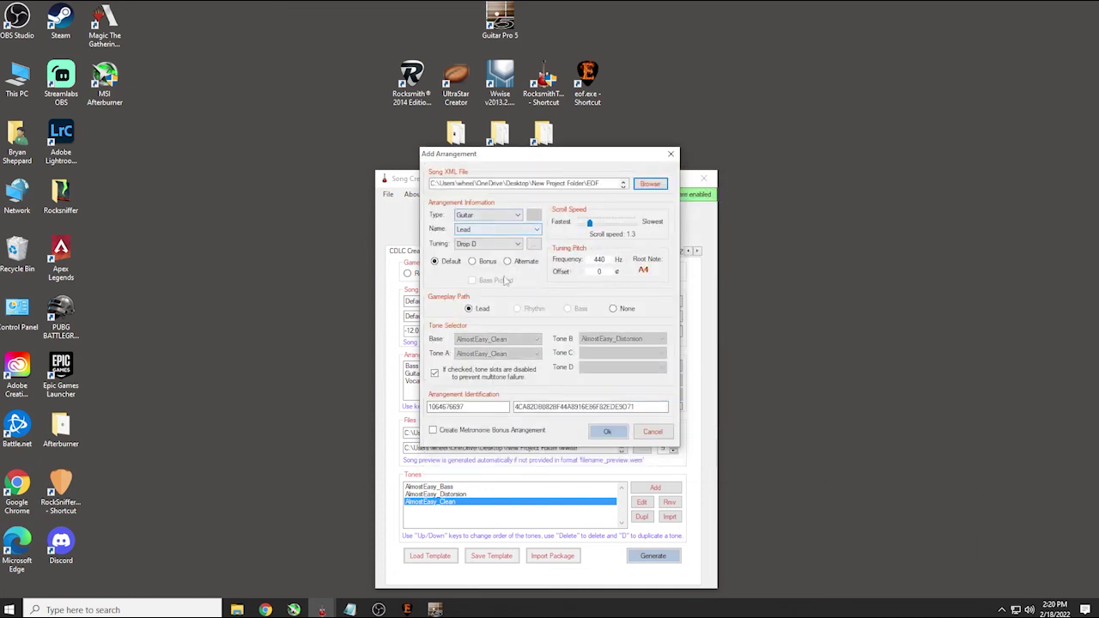
click(434, 372)
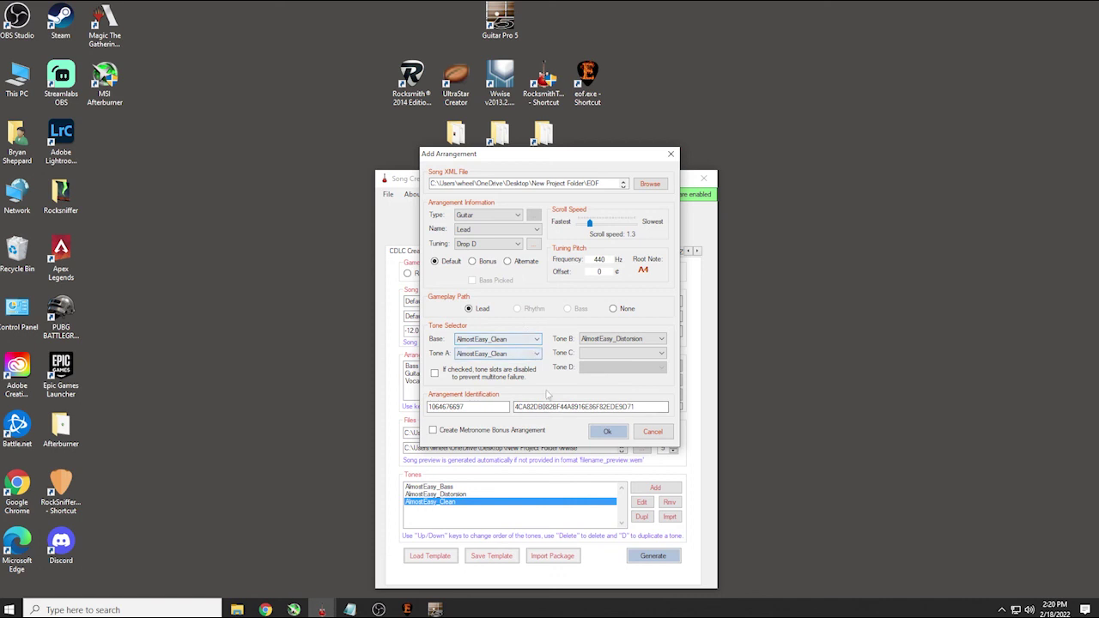
click(608, 432)
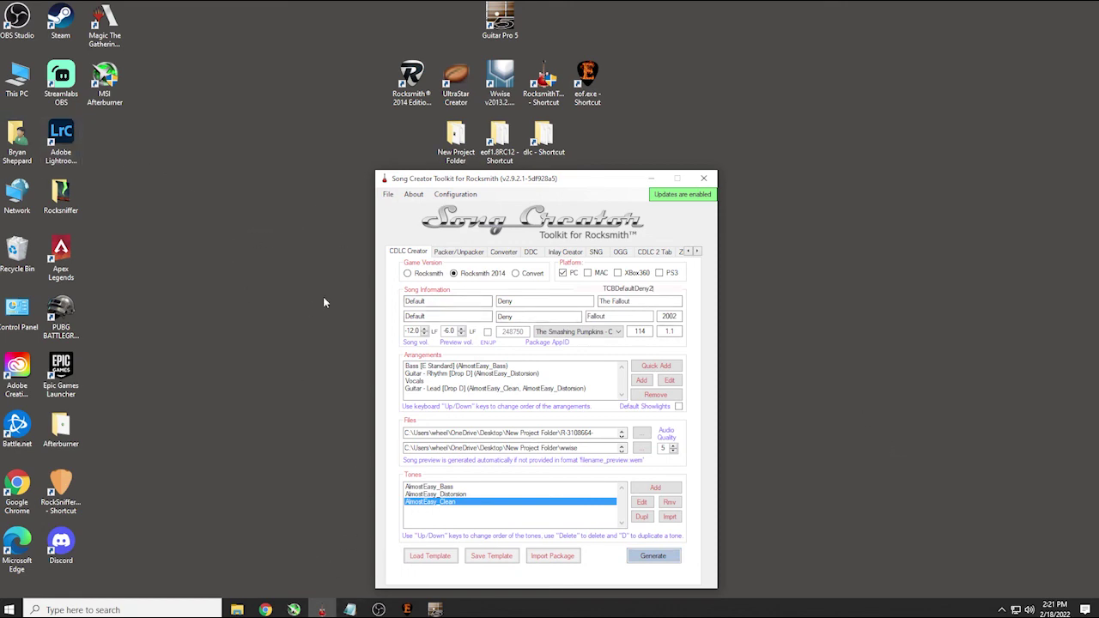
Locate Default_Deny_v1_0_p.psarc in the Rocksmith2014 dlc folder, leave its name unedited, and minimize the window
double_click(541, 138)
scroll(403, 300, up, 2)
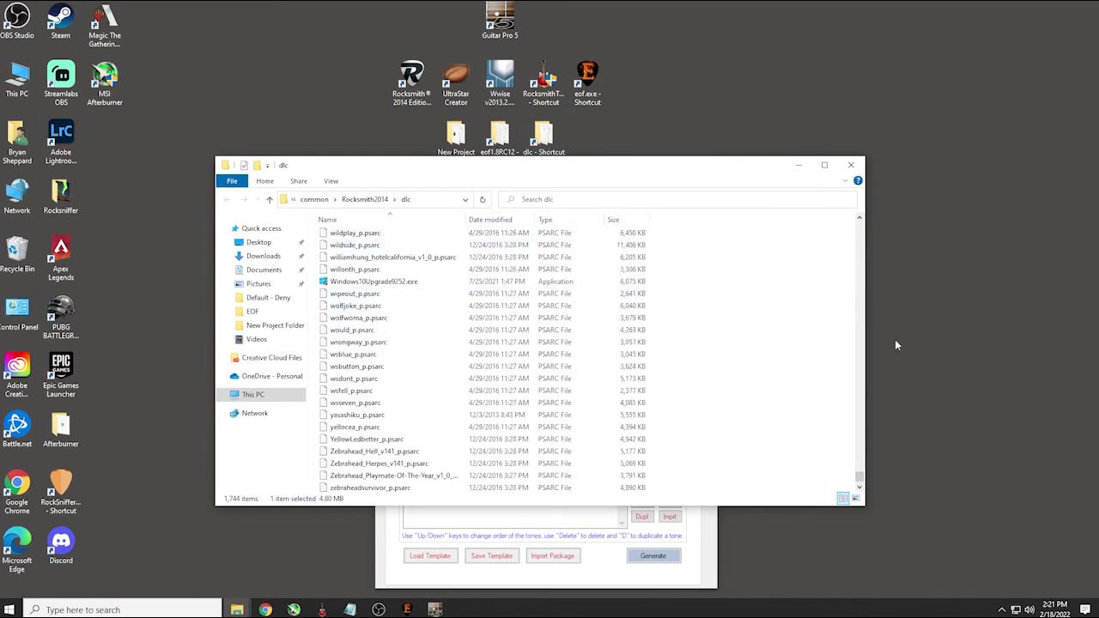
drag(859, 479, 861, 285)
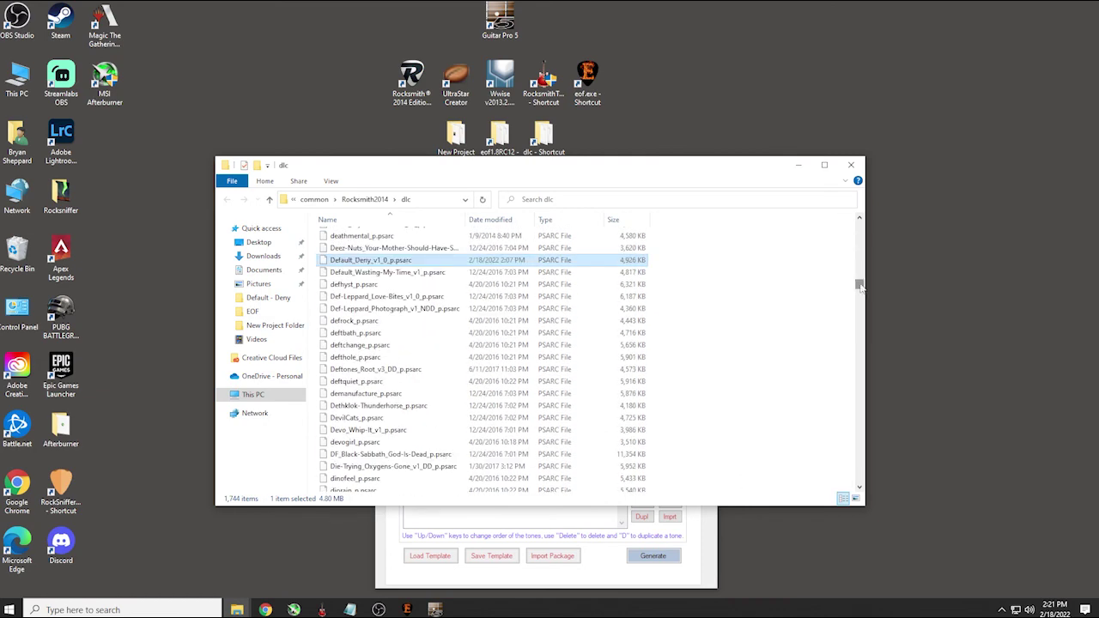
click(412, 260)
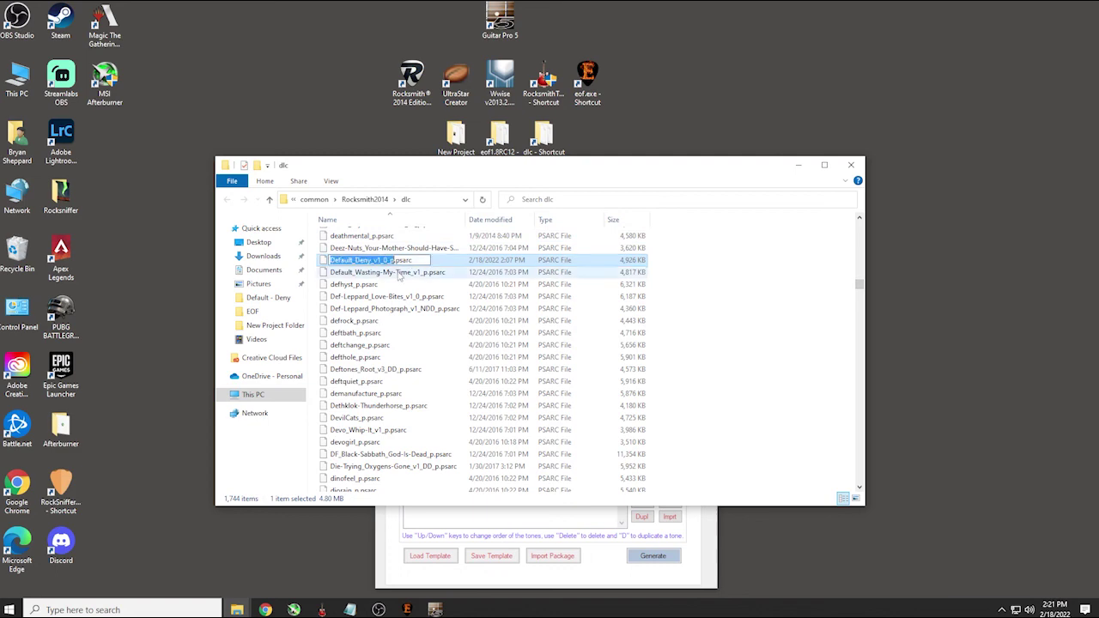
click(830, 333)
click(793, 162)
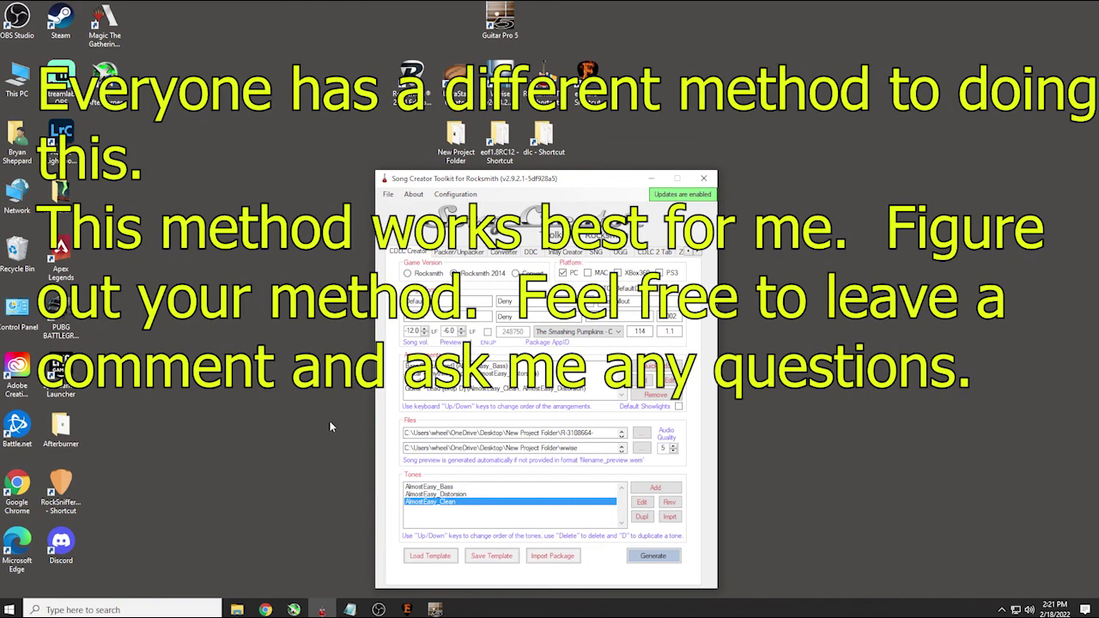
mouse_move(441, 512)
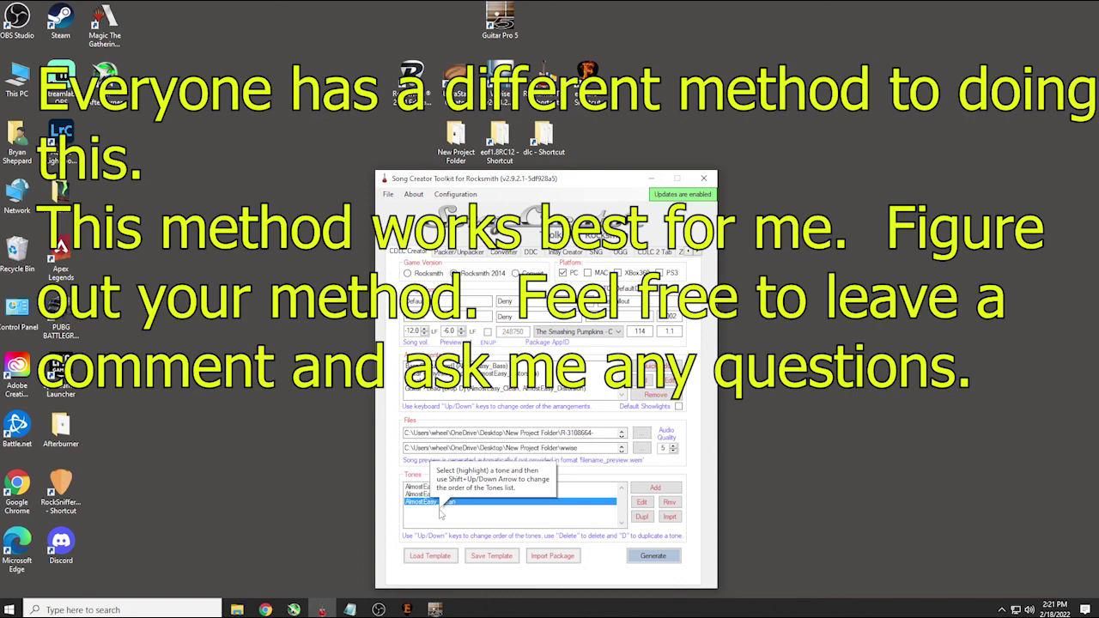